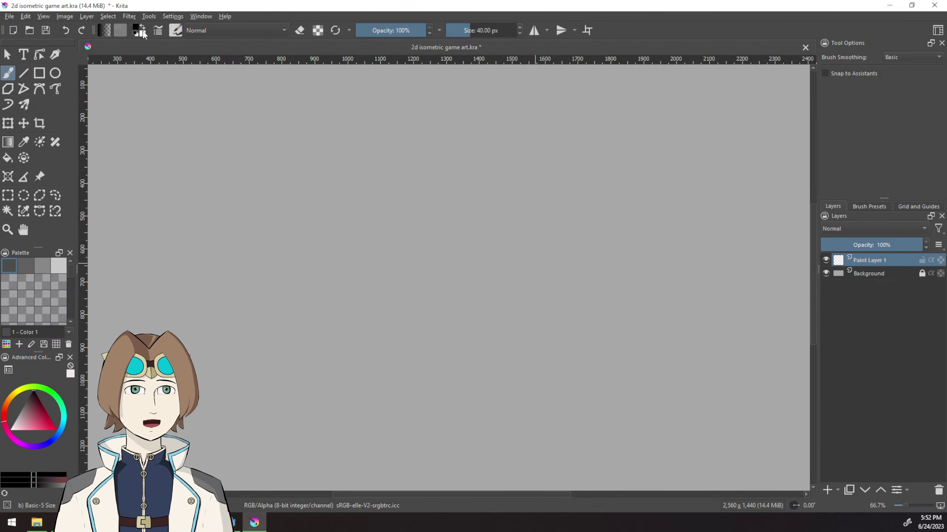
Switch the brush preset to Pencil-2 for rough sketching.
{"action": "left_click", "coordinate": [176, 30]}
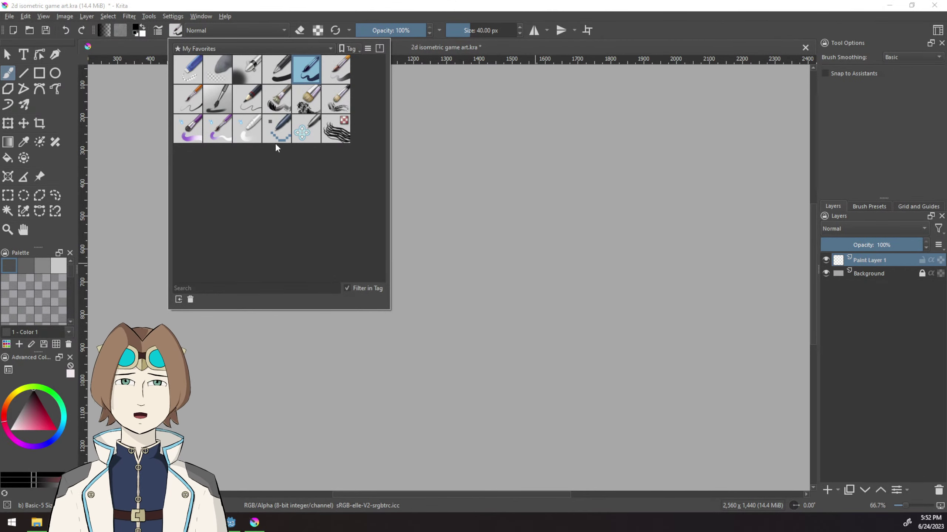
{"action": "left_click", "coordinate": [188, 99]}
{"action": "left_click_drag", "start_coordinate": [546, 203], "coordinate": [572, 263]}
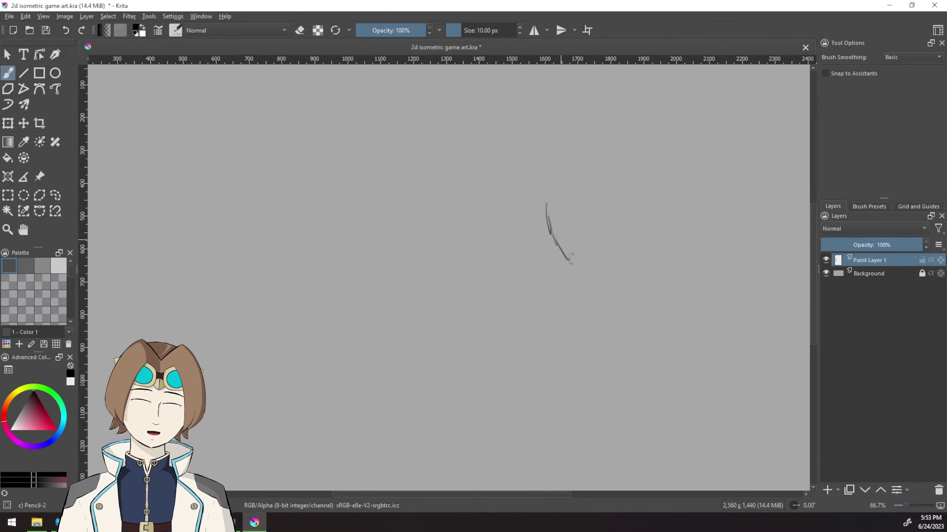
{"action": "mouse_move", "coordinate": [566, 228]}
{"action": "left_mouse_down"}
{"action": "mouse_move", "coordinate": [581, 264]}
{"action": "mouse_move", "coordinate": [602, 269]}
{"action": "mouse_move", "coordinate": [614, 298]}
{"action": "mouse_move", "coordinate": [640, 296]}
{"action": "mouse_move", "coordinate": [632, 337]}
{"action": "left_mouse_up"}
{"action": "left_click_drag", "start_coordinate": [642, 298], "coordinate": [646, 337]}
{"action": "left_click_drag", "start_coordinate": [521, 151], "coordinate": [675, 209]}
{"action": "left_click_drag", "start_coordinate": [535, 161], "coordinate": [559, 376]}
{"action": "left_click_drag", "start_coordinate": [536, 179], "coordinate": [656, 354]}
{"action": "left_click_drag", "start_coordinate": [671, 194], "coordinate": [682, 367]}
{"action": "left_click_drag", "start_coordinate": [693, 231], "coordinate": [671, 485]}
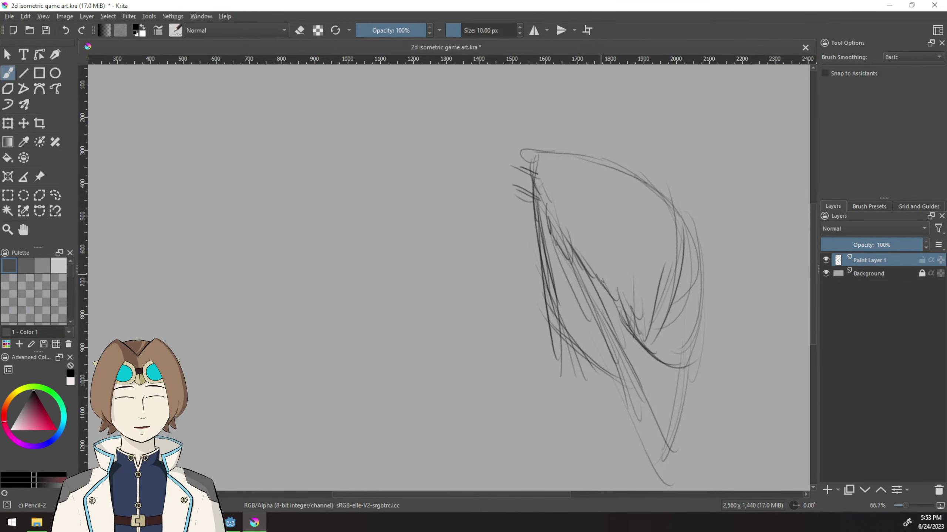
{"action": "scroll", "coordinate": [614, 310], "scroll_direction": "down", "scroll_amount": 2}
{"action": "scroll", "coordinate": [614, 310], "scroll_direction": "up", "scroll_amount": 2}
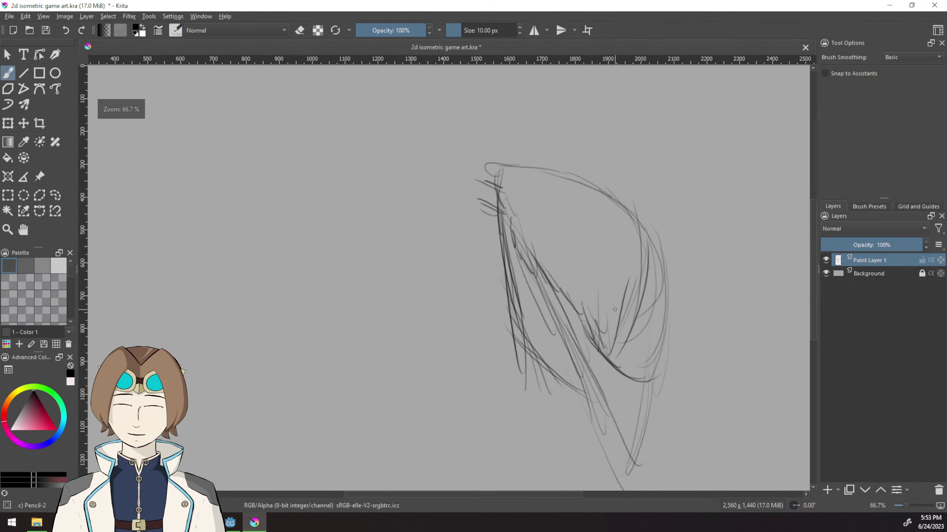
{"action": "key", "text": "shift+Delete"}
On a fresh paint layer, sketch the rounded crown, long outer curve and slanted inner edge of a large teardrop-shaped body.
{"action": "left_click", "coordinate": [827, 489]}
{"action": "left_click_drag", "start_coordinate": [322, 152], "coordinate": [630, 486]}
{"action": "left_click_drag", "start_coordinate": [334, 169], "coordinate": [444, 434]}
{"action": "left_click_drag", "start_coordinate": [338, 190], "coordinate": [482, 448]}
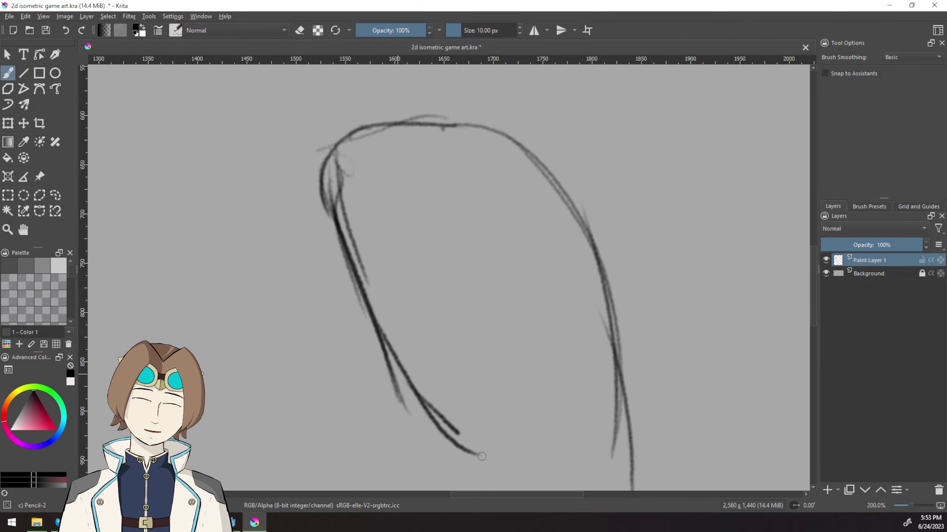
{"action": "left_click_drag", "start_coordinate": [414, 435], "coordinate": [596, 482]}
Extend the body's two sides to meet at a lower point and reinforce the outline with repeated strokes.
{"action": "scroll", "coordinate": [561, 322], "scroll_direction": "up", "scroll_amount": 2}
{"action": "mouse_move", "coordinate": [561, 323]}
{"action": "left_mouse_down"}
{"action": "mouse_move", "coordinate": [564, 290]}
{"action": "mouse_move", "coordinate": [582, 406]}
{"action": "left_mouse_up"}
{"action": "left_click_drag", "start_coordinate": [492, 324], "coordinate": [570, 401]}
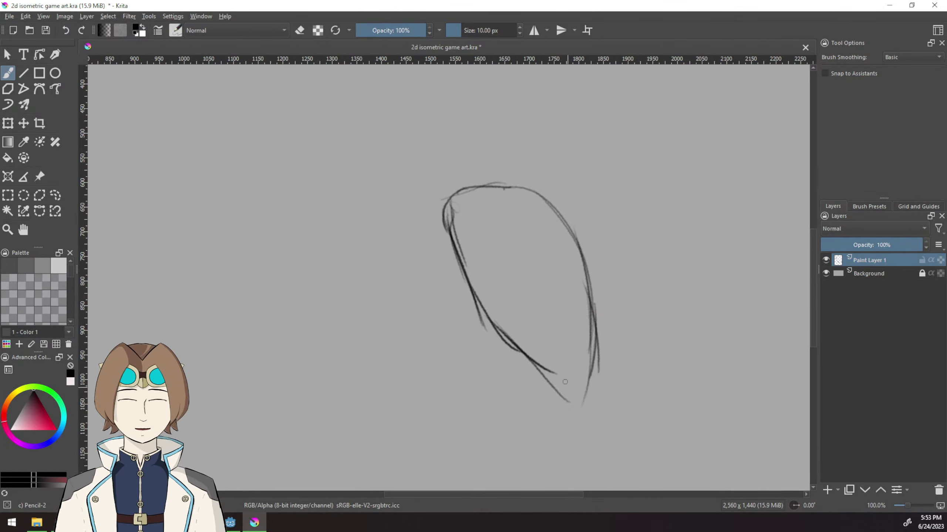
{"action": "mouse_move", "coordinate": [536, 335]}
{"action": "left_mouse_down"}
{"action": "mouse_move", "coordinate": [585, 388]}
{"action": "mouse_move", "coordinate": [600, 390]}
{"action": "left_mouse_up"}
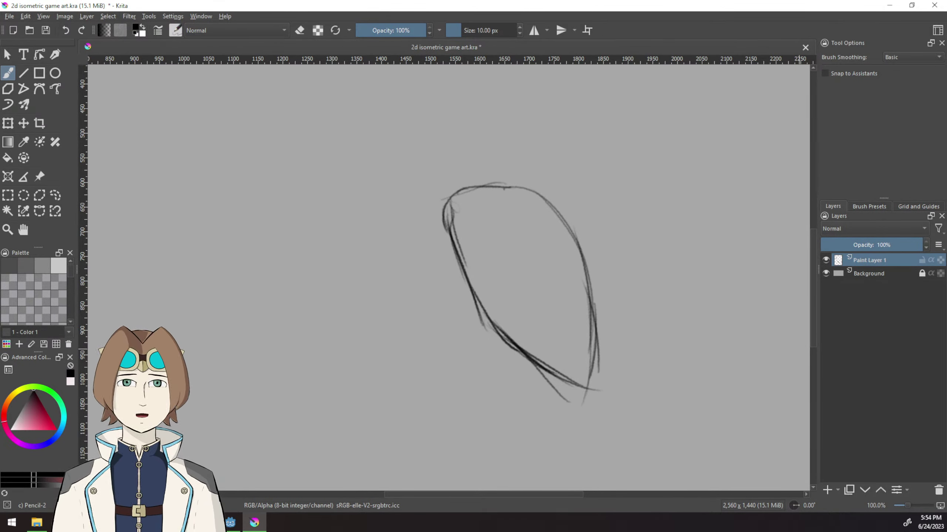
{"action": "left_click_drag", "start_coordinate": [584, 270], "coordinate": [596, 401]}
{"action": "left_click_drag", "start_coordinate": [447, 222], "coordinate": [485, 249]}
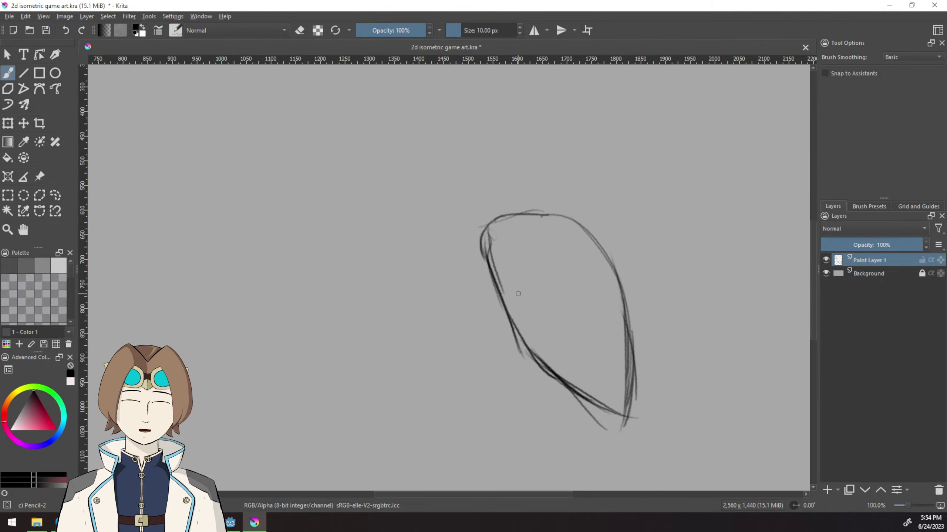
Add a paint layer and sketch short vertical marks across the body's slanted lower edge.
{"action": "left_click", "coordinate": [826, 490]}
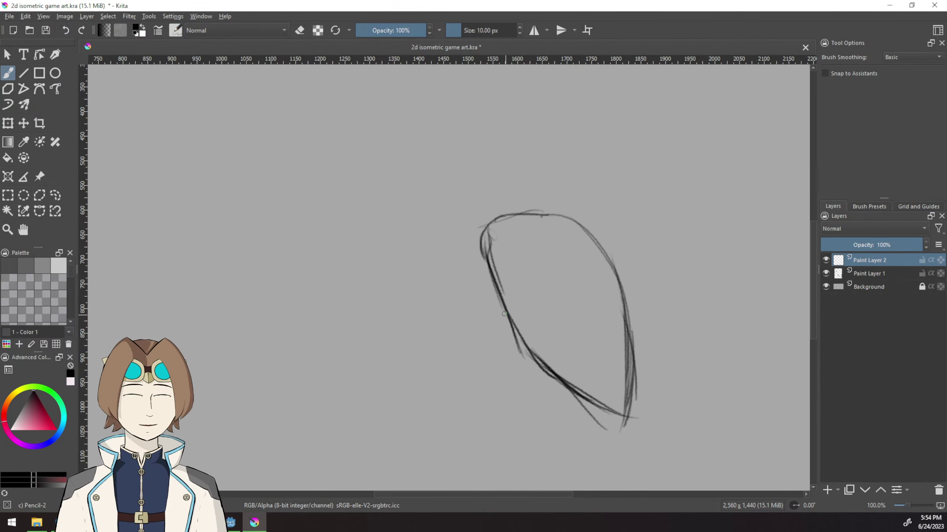
{"action": "left_click_drag", "start_coordinate": [495, 273], "coordinate": [487, 220]}
{"action": "left_click_drag", "start_coordinate": [519, 298], "coordinate": [525, 339]}
{"action": "left_click_drag", "start_coordinate": [552, 297], "coordinate": [556, 345]}
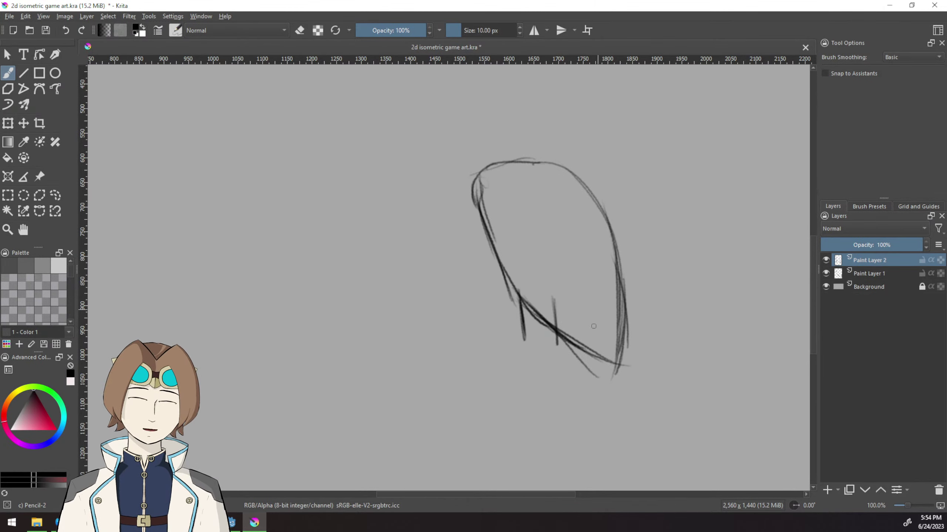
{"action": "left_click_drag", "start_coordinate": [572, 361], "coordinate": [581, 343]}
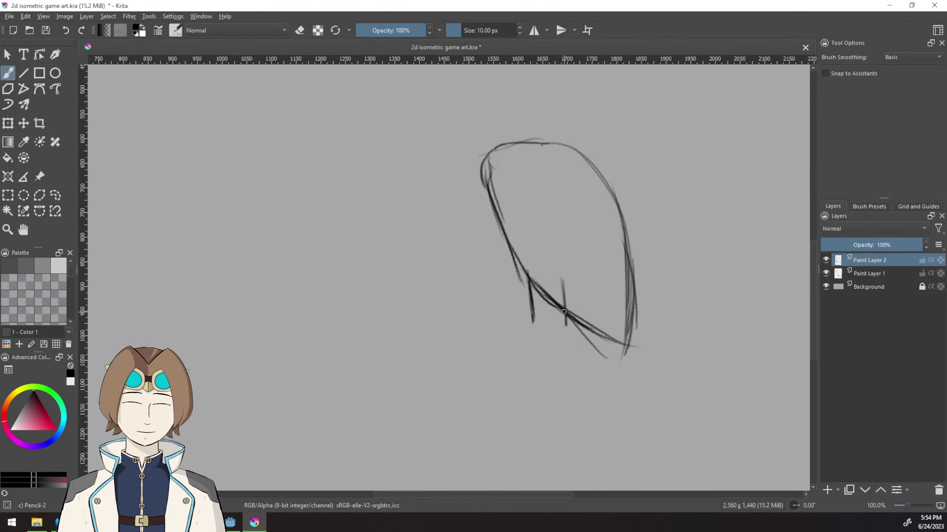
Sketch a flat horizontal box across the body's lower edge and connect it to the body with slanted strokes.
{"action": "left_click_drag", "start_coordinate": [490, 301], "coordinate": [594, 303]}
{"action": "left_click_drag", "start_coordinate": [539, 310], "coordinate": [594, 302]}
{"action": "left_click_drag", "start_coordinate": [488, 299], "coordinate": [594, 303]}
{"action": "left_click_drag", "start_coordinate": [594, 303], "coordinate": [595, 326]}
{"action": "left_click_drag", "start_coordinate": [501, 327], "coordinate": [594, 327]}
{"action": "left_click_drag", "start_coordinate": [501, 301], "coordinate": [500, 328]}
{"action": "left_click_drag", "start_coordinate": [492, 201], "coordinate": [531, 298]}
{"action": "left_click_drag", "start_coordinate": [512, 246], "coordinate": [504, 291]}
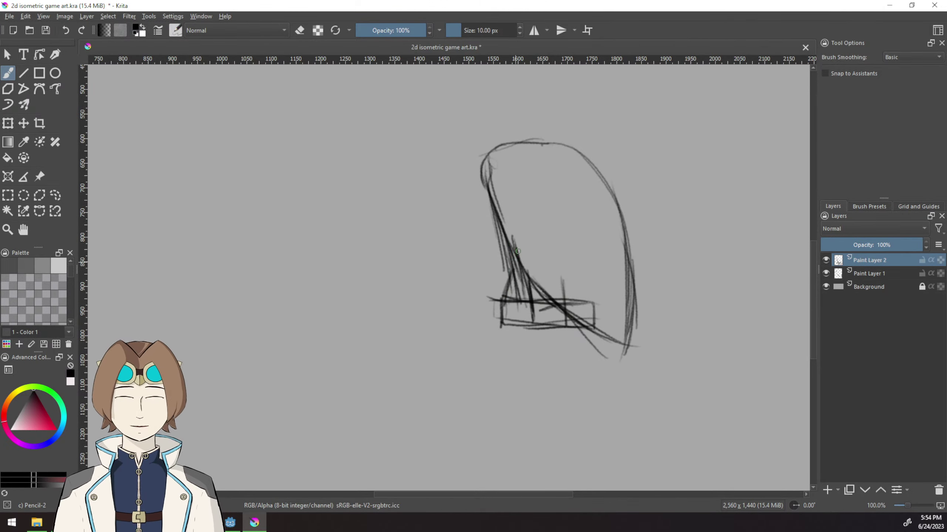
{"action": "left_click_drag", "start_coordinate": [501, 301], "coordinate": [501, 370]}
{"action": "left_click_drag", "start_coordinate": [502, 317], "coordinate": [502, 369]}
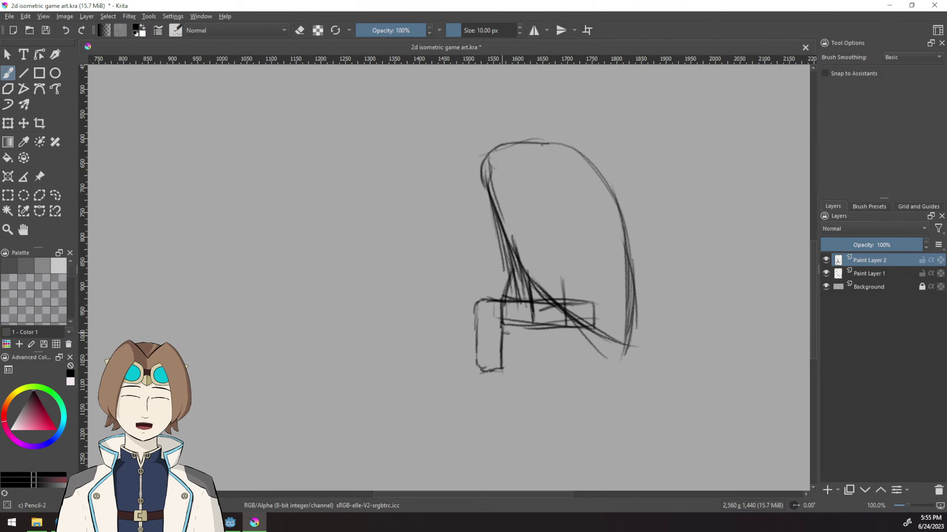
{"action": "left_click_drag", "start_coordinate": [507, 332], "coordinate": [514, 371]}
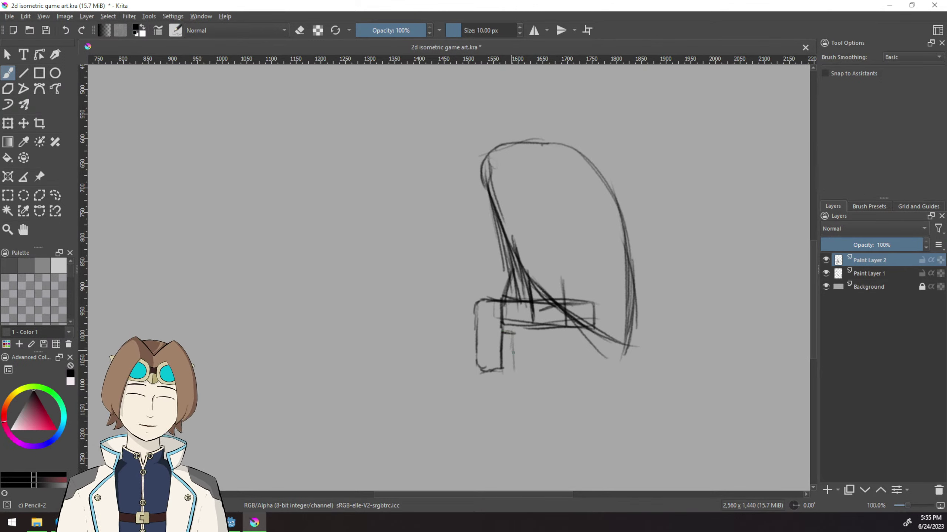
{"action": "left_click_drag", "start_coordinate": [511, 334], "coordinate": [511, 416]}
{"action": "left_click_drag", "start_coordinate": [501, 333], "coordinate": [501, 417]}
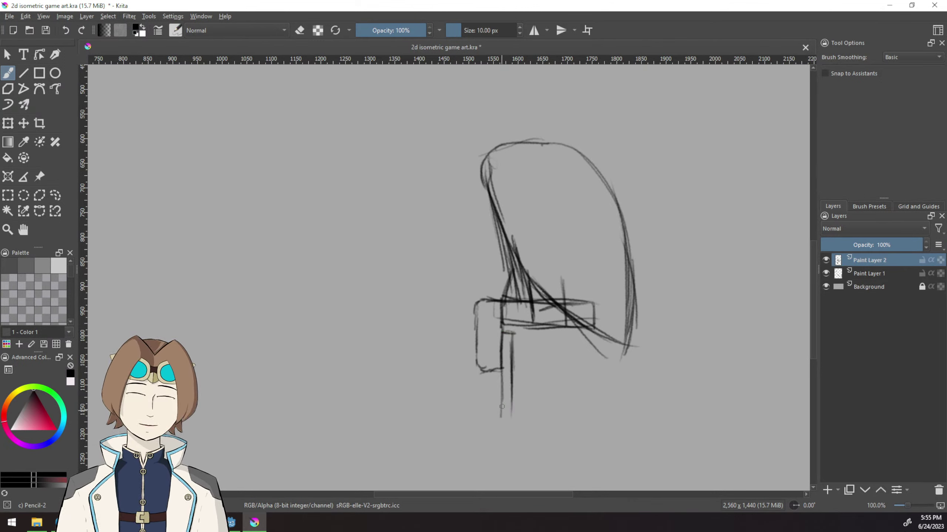
{"action": "mouse_move", "coordinate": [502, 371]}
{"action": "left_mouse_down"}
{"action": "mouse_move", "coordinate": [500, 422]}
{"action": "mouse_move", "coordinate": [492, 377]}
{"action": "left_mouse_up"}
{"action": "key", "text": "ctrl+z"}
{"action": "key", "text": "ctrl+z"}
{"action": "key", "text": "ctrl+z"}
{"action": "key", "text": "ctrl+z"}
{"action": "key", "text": "ctrl+z"}
{"action": "key", "text": "ctrl+z"}
{"action": "key", "text": "ctrl+z"}
{"action": "key", "text": "ctrl+z"}
{"action": "key", "text": "ctrl+z"}
{"action": "key", "text": "ctrl+z"}
{"action": "key", "text": "ctrl+z"}
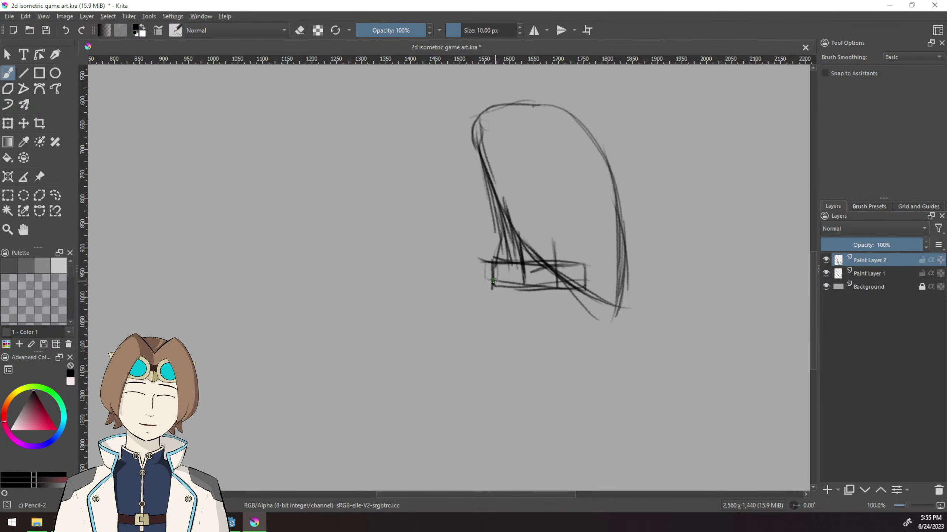
Sketch an upright block at the left end of the horizontal box with two narrow segments beneath it, redrawing the left one shorter.
{"action": "left_click_drag", "start_coordinate": [473, 245], "coordinate": [473, 304]}
{"action": "left_click_drag", "start_coordinate": [472, 251], "coordinate": [492, 247]}
{"action": "left_click_drag", "start_coordinate": [468, 306], "coordinate": [508, 299]}
{"action": "left_click_drag", "start_coordinate": [475, 306], "coordinate": [476, 328]}
{"action": "left_click_drag", "start_coordinate": [489, 304], "coordinate": [488, 330]}
{"action": "mouse_move", "coordinate": [508, 300]}
{"action": "left_mouse_down"}
{"action": "mouse_move", "coordinate": [487, 354]}
{"action": "mouse_move", "coordinate": [507, 334]}
{"action": "mouse_move", "coordinate": [507, 343]}
{"action": "mouse_move", "coordinate": [492, 353]}
{"action": "mouse_move", "coordinate": [490, 326]}
{"action": "mouse_move", "coordinate": [489, 366]}
{"action": "left_mouse_up"}
{"action": "left_click_drag", "start_coordinate": [475, 326], "coordinate": [483, 356]}
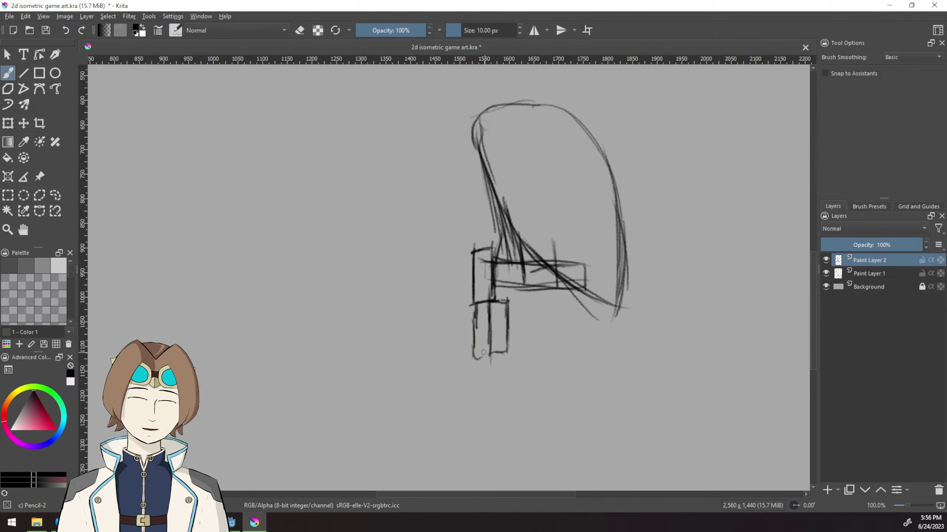
{"action": "key", "text": "ctrl+z"}
{"action": "left_click_drag", "start_coordinate": [475, 321], "coordinate": [494, 333]}
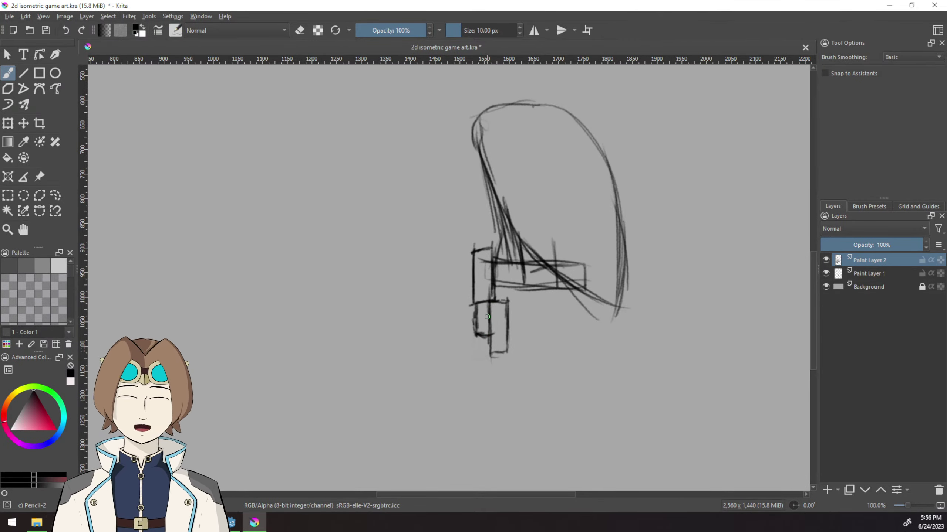
Erase the outer edge of the right leg segment, redraw the segment wider and add a tapering line beside it.
{"action": "key", "text": "e"}
{"action": "left_click_drag", "start_coordinate": [507, 300], "coordinate": [506, 352]}
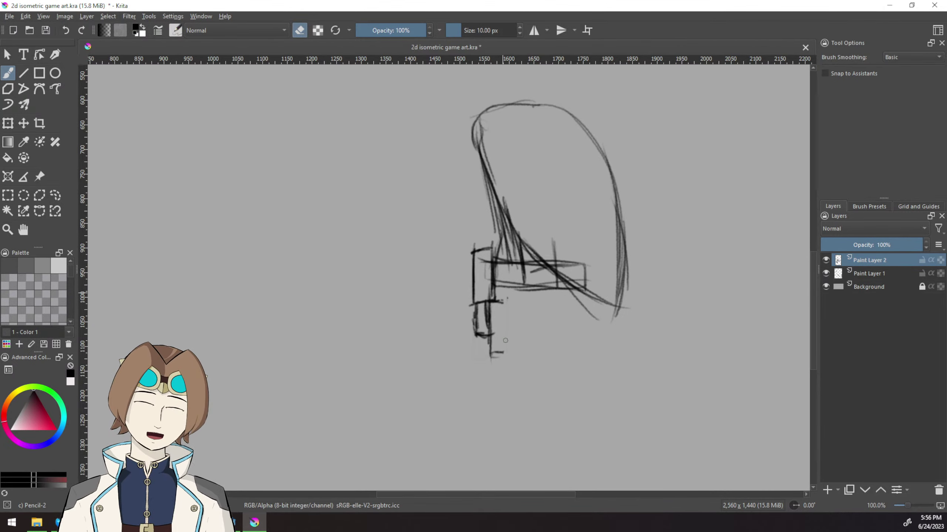
{"action": "key", "text": "e"}
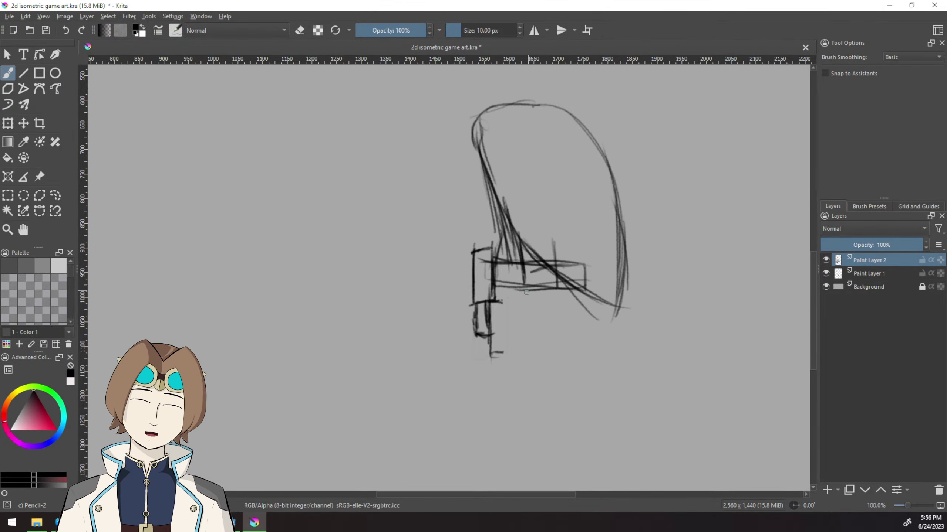
{"action": "mouse_move", "coordinate": [495, 301]}
{"action": "left_mouse_down"}
{"action": "mouse_move", "coordinate": [522, 302]}
{"action": "mouse_move", "coordinate": [516, 351]}
{"action": "left_mouse_up"}
{"action": "mouse_move", "coordinate": [520, 302]}
{"action": "left_mouse_down"}
{"action": "mouse_move", "coordinate": [534, 303]}
{"action": "mouse_move", "coordinate": [518, 388]}
{"action": "left_mouse_up"}
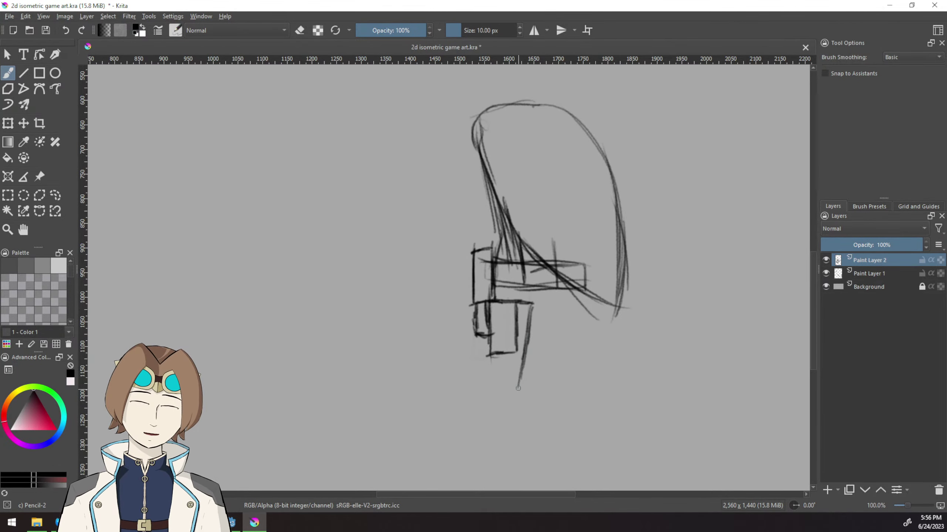
{"action": "mouse_move", "coordinate": [518, 389]}
{"action": "left_mouse_down"}
{"action": "mouse_move", "coordinate": [516, 356]}
{"action": "mouse_move", "coordinate": [532, 321]}
{"action": "left_mouse_up"}
Sketch a narrow segment below the upper leg block and erase the excess strokes at its lower end.
{"action": "left_click_drag", "start_coordinate": [474, 295], "coordinate": [474, 384]}
{"action": "left_click_drag", "start_coordinate": [496, 297], "coordinate": [489, 369]}
{"action": "mouse_move", "coordinate": [475, 346]}
{"action": "left_mouse_down"}
{"action": "mouse_move", "coordinate": [492, 342]}
{"action": "mouse_move", "coordinate": [486, 375]}
{"action": "mouse_move", "coordinate": [473, 382]}
{"action": "mouse_move", "coordinate": [478, 343]}
{"action": "left_mouse_up"}
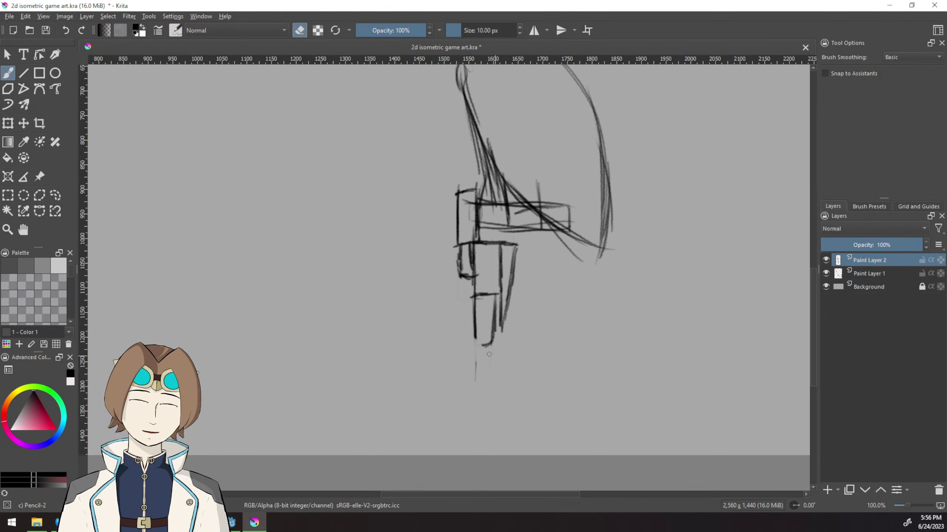
{"action": "left_click", "coordinate": [298, 32]}
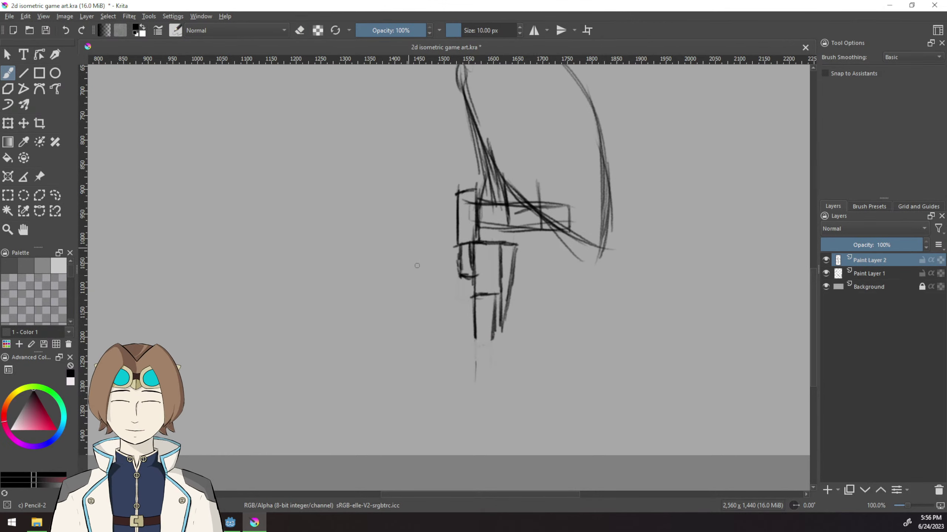
Sketch a small joint block and a tapered lowest segment to complete the leg's lower end.
{"action": "mouse_move", "coordinate": [491, 339]}
{"action": "left_mouse_down"}
{"action": "mouse_move", "coordinate": [515, 335]}
{"action": "mouse_move", "coordinate": [507, 369]}
{"action": "mouse_move", "coordinate": [476, 349]}
{"action": "mouse_move", "coordinate": [491, 354]}
{"action": "mouse_move", "coordinate": [493, 420]}
{"action": "left_mouse_up"}
{"action": "left_click_drag", "start_coordinate": [495, 368], "coordinate": [473, 371]}
{"action": "left_click_drag", "start_coordinate": [474, 373], "coordinate": [475, 431]}
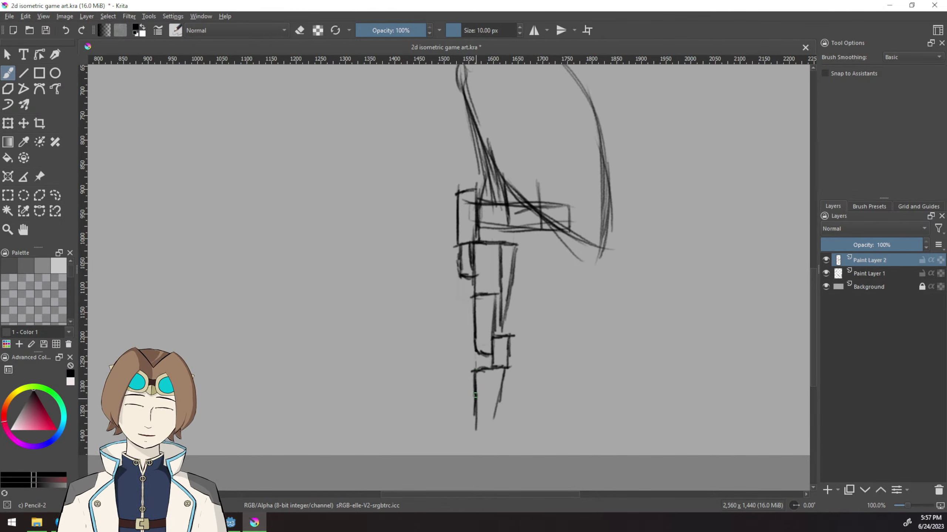
{"action": "mouse_move", "coordinate": [474, 389]}
{"action": "left_mouse_down"}
{"action": "mouse_move", "coordinate": [483, 433]}
{"action": "mouse_move", "coordinate": [496, 404]}
{"action": "mouse_move", "coordinate": [476, 442]}
{"action": "left_mouse_up"}
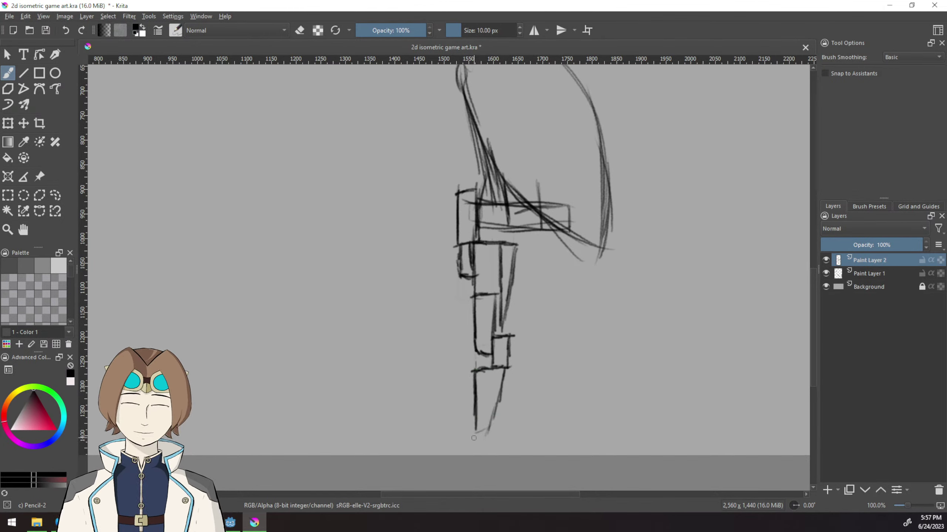
Sketch a bent leg beside the body with three round joints connected by two straight segments.
{"action": "key", "text": "1"}
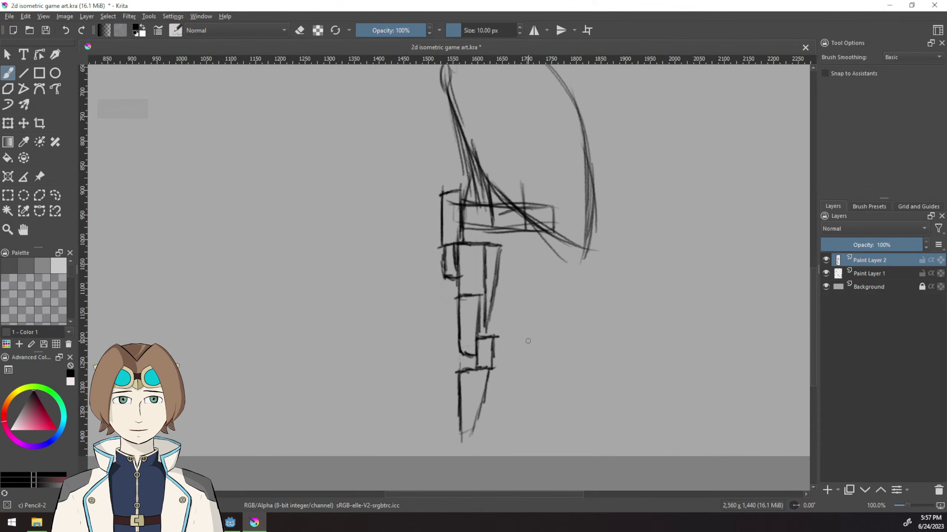
{"action": "scroll", "coordinate": [540, 336], "scroll_direction": "down", "scroll_amount": 1}
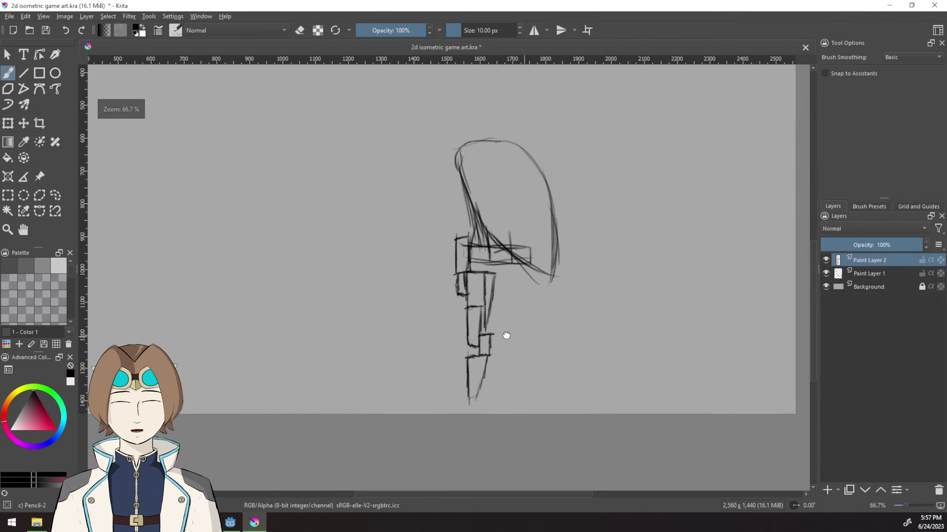
{"action": "scroll", "coordinate": [673, 325], "scroll_direction": "up", "scroll_amount": 1}
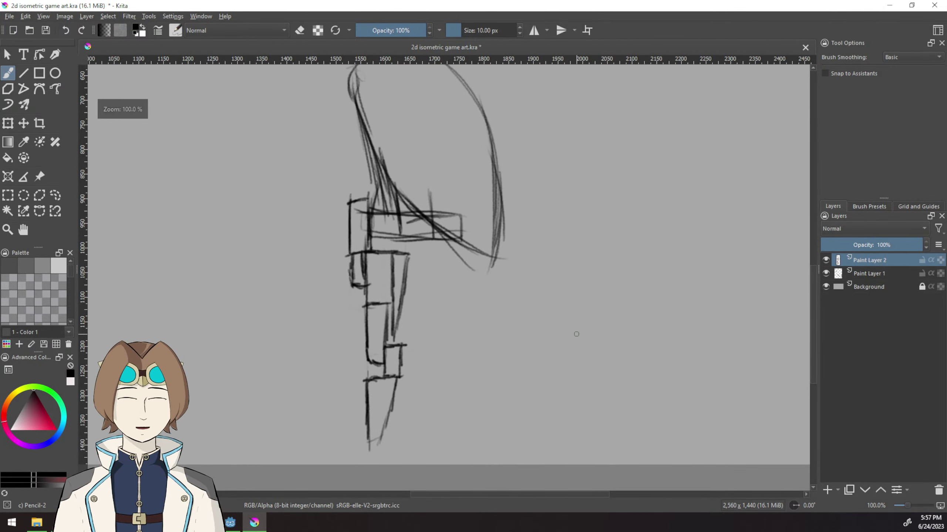
{"action": "left_click_drag", "start_coordinate": [564, 252], "coordinate": [568, 252]}
{"action": "left_click_drag", "start_coordinate": [569, 273], "coordinate": [562, 285]}
{"action": "left_click_drag", "start_coordinate": [583, 285], "coordinate": [630, 339]}
{"action": "left_click_drag", "start_coordinate": [569, 302], "coordinate": [611, 348]}
{"action": "mouse_move", "coordinate": [629, 337]}
{"action": "left_mouse_down"}
{"action": "mouse_move", "coordinate": [613, 353]}
{"action": "mouse_move", "coordinate": [621, 372]}
{"action": "mouse_move", "coordinate": [586, 438]}
{"action": "left_mouse_up"}
{"action": "mouse_move", "coordinate": [628, 388]}
{"action": "left_mouse_down"}
{"action": "mouse_move", "coordinate": [596, 452]}
{"action": "mouse_move", "coordinate": [600, 433]}
{"action": "mouse_move", "coordinate": [613, 452]}
{"action": "left_mouse_up"}
{"action": "left_click_drag", "start_coordinate": [598, 452], "coordinate": [588, 461]}
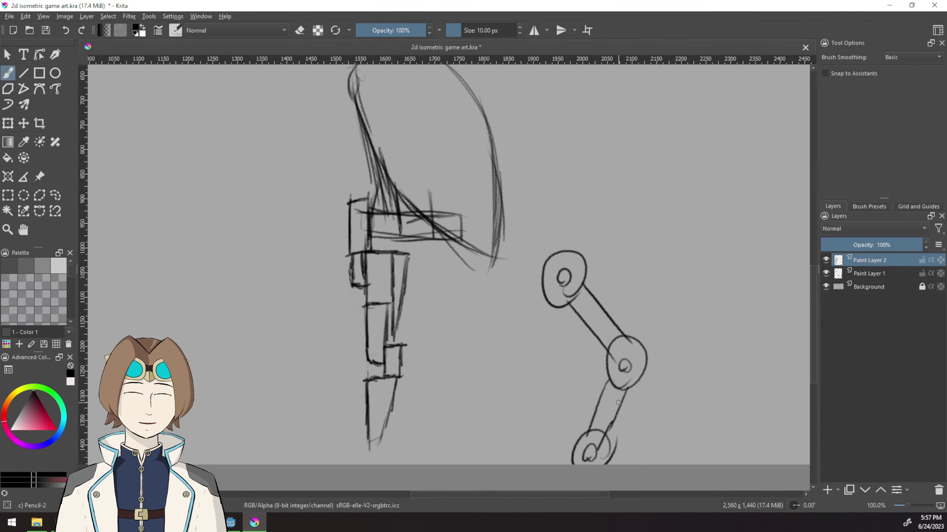
Outline both leg sketches with a freehand selection and cut them out of Paint Layer 2.
{"action": "left_click", "coordinate": [825, 261]}
{"action": "left_click", "coordinate": [825, 261]}
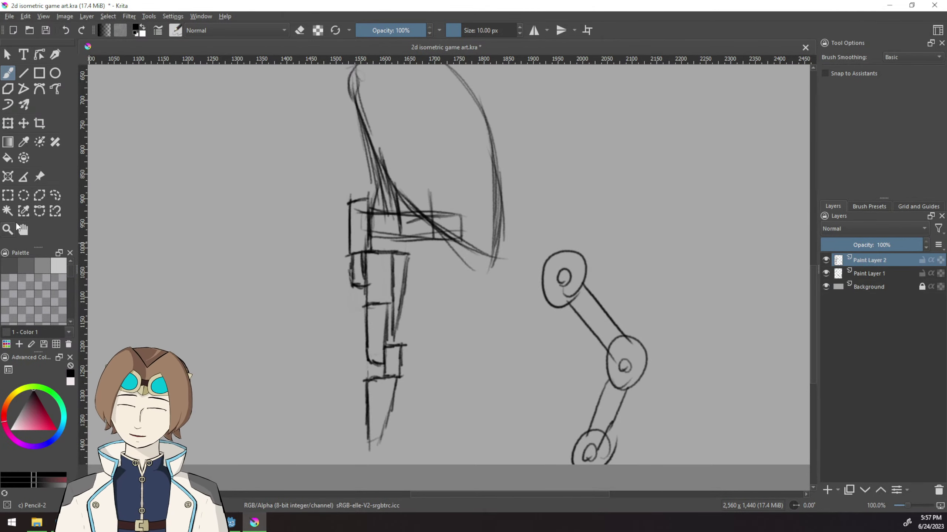
{"action": "left_click", "coordinate": [55, 195]}
{"action": "mouse_move", "coordinate": [370, 190]}
{"action": "left_mouse_down"}
{"action": "mouse_move", "coordinate": [481, 338]}
{"action": "mouse_move", "coordinate": [545, 233]}
{"action": "mouse_move", "coordinate": [708, 433]}
{"action": "mouse_move", "coordinate": [567, 496]}
{"action": "mouse_move", "coordinate": [394, 493]}
{"action": "mouse_move", "coordinate": [265, 444]}
{"action": "mouse_move", "coordinate": [271, 220]}
{"action": "mouse_move", "coordinate": [351, 187]}
{"action": "left_mouse_up"}
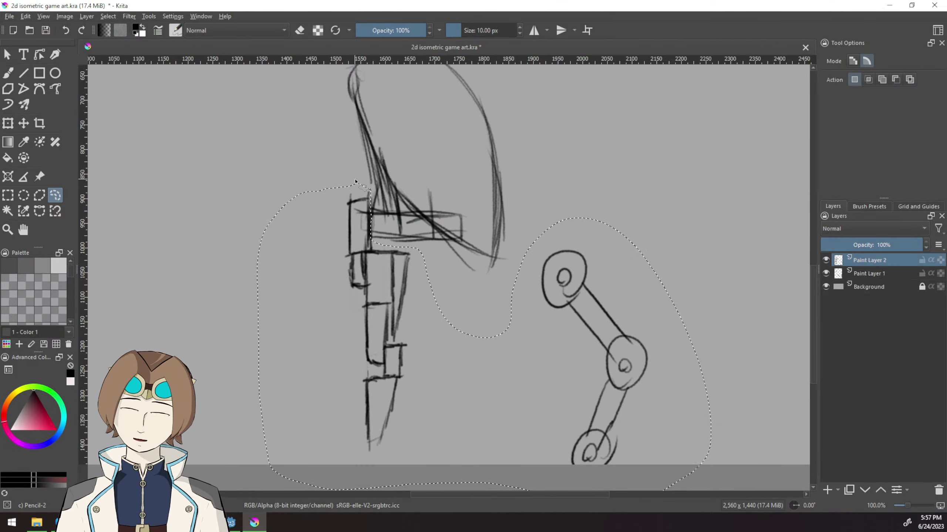
{"action": "key", "text": "ctrl+x"}
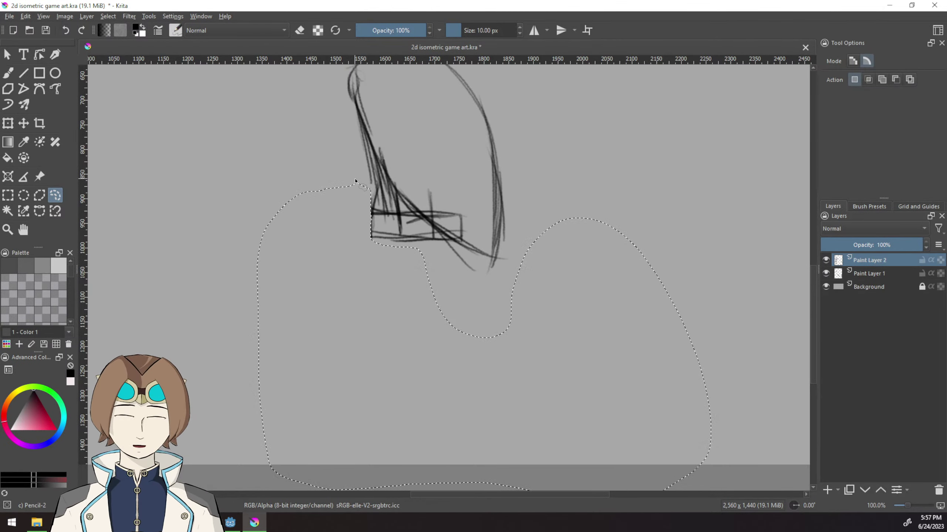
Paste the cut leg sketches onto a separate layer and hide that layer.
{"action": "key", "text": "Insert"}
{"action": "key", "text": "ctrl+shift+a"}
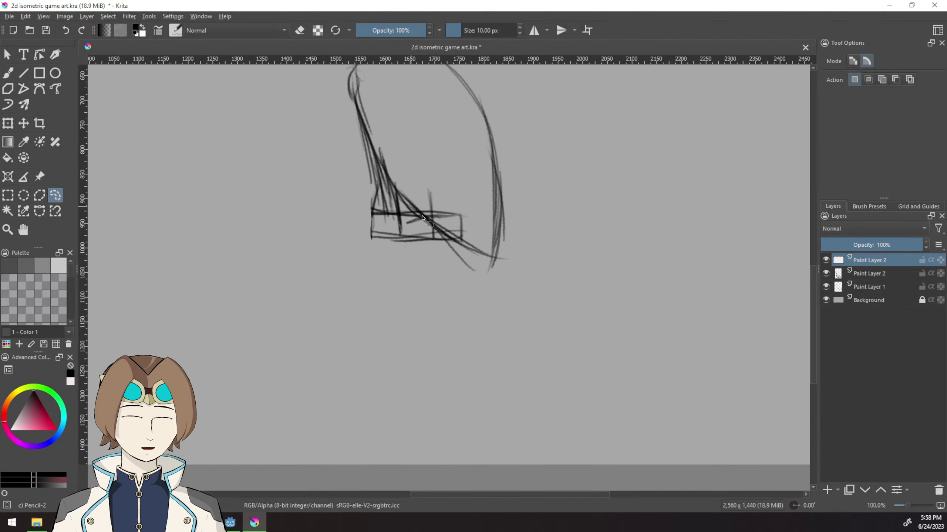
{"action": "key", "text": "ctrl+z"}
{"action": "key", "text": "ctrl+z"}
{"action": "key", "text": "ctrl+v"}
{"action": "left_click", "coordinate": [825, 260]}
Add a new paint layer and sketch a tall hip block beside the pelvis with a straight upper leg segment beneath it.
{"action": "left_click", "coordinate": [823, 491]}
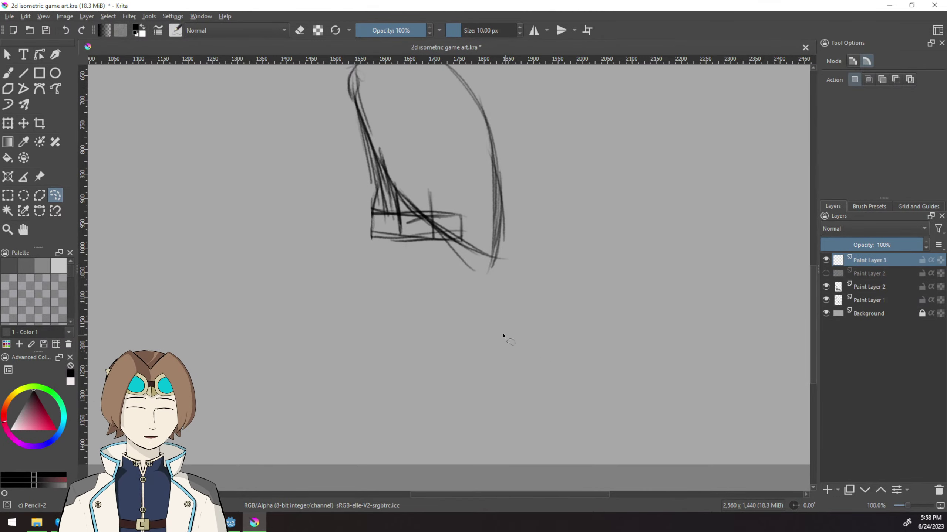
{"action": "left_click", "coordinate": [8, 73]}
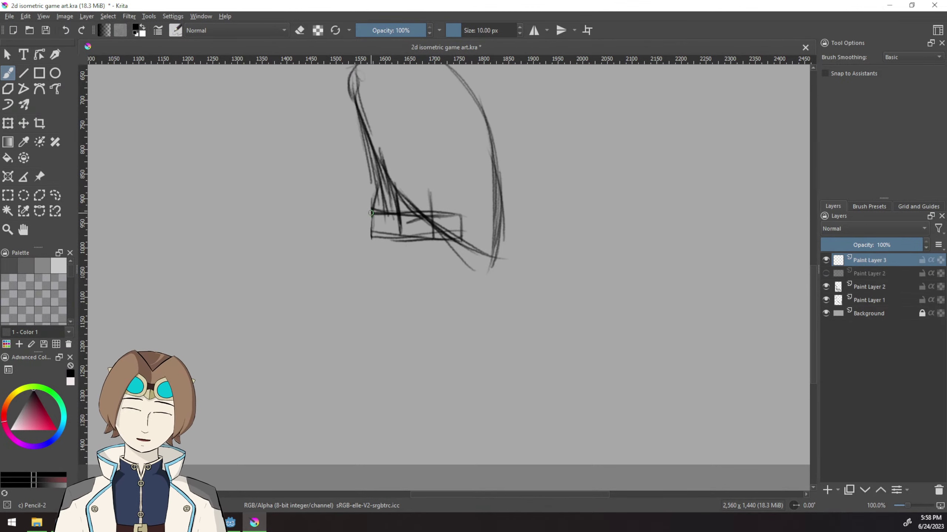
{"action": "mouse_move", "coordinate": [375, 198]}
{"action": "left_mouse_down"}
{"action": "mouse_move", "coordinate": [347, 197]}
{"action": "mouse_move", "coordinate": [350, 259]}
{"action": "mouse_move", "coordinate": [372, 233]}
{"action": "mouse_move", "coordinate": [374, 193]}
{"action": "left_mouse_up"}
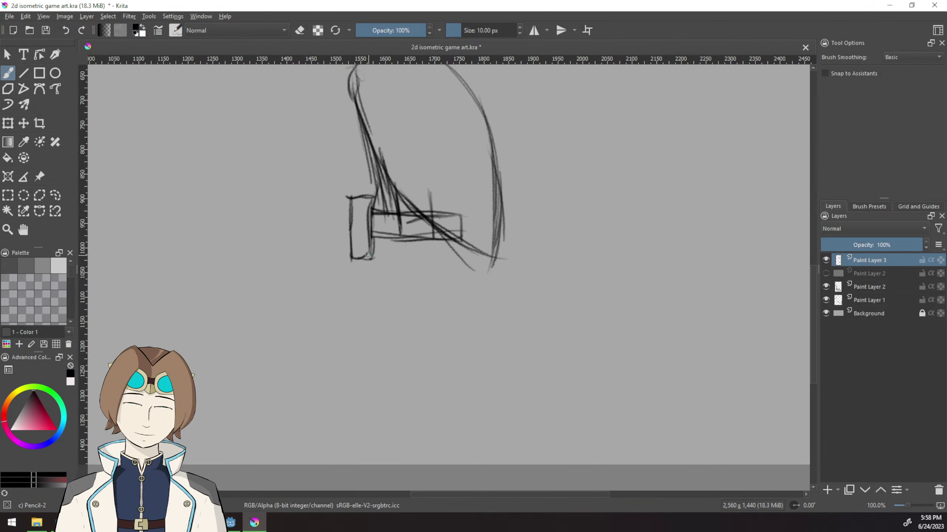
{"action": "left_click_drag", "start_coordinate": [371, 257], "coordinate": [355, 341]}
{"action": "mouse_move", "coordinate": [370, 257]}
{"action": "left_mouse_down"}
{"action": "mouse_move", "coordinate": [367, 336]}
{"action": "mouse_move", "coordinate": [389, 335]}
{"action": "left_mouse_up"}
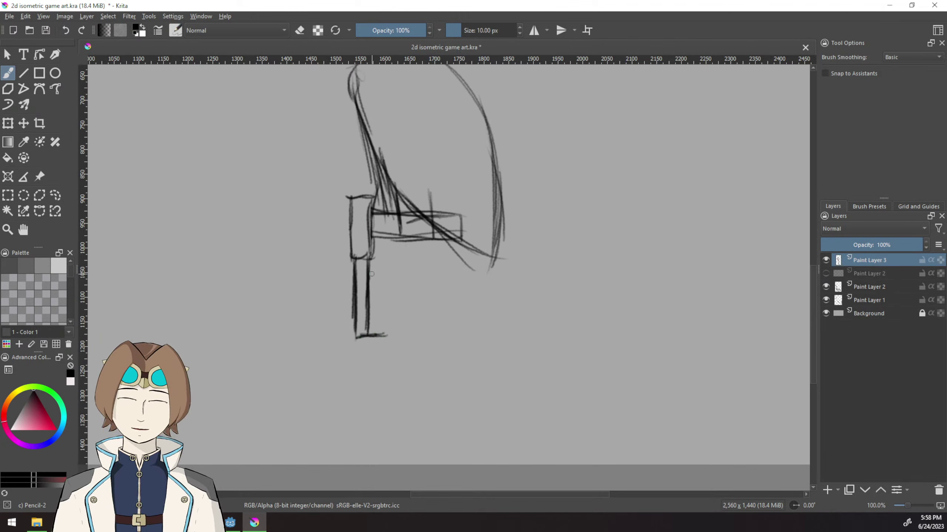
Erase the overshooting line at the lower end of the upper leg segment.
{"action": "key", "text": "shift+Delete"}
{"action": "key", "text": "ctrl+z"}
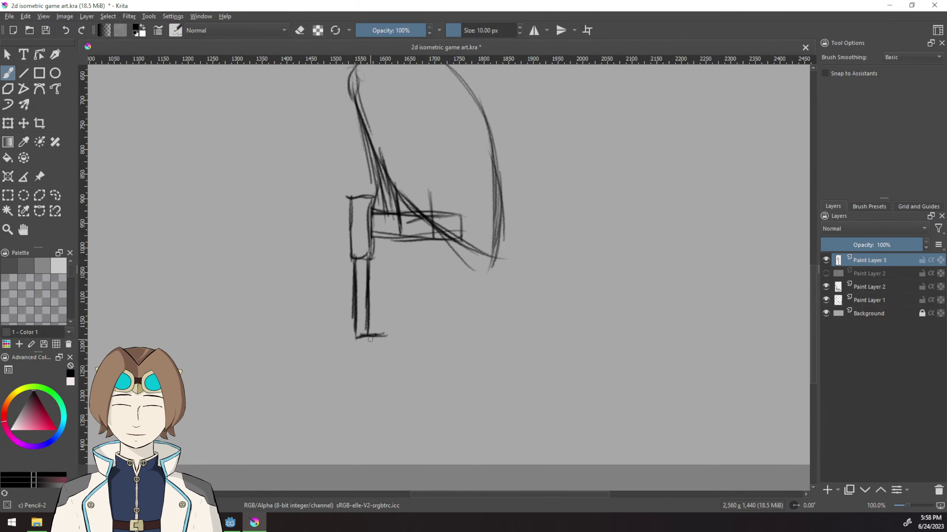
{"action": "left_click", "coordinate": [300, 30]}
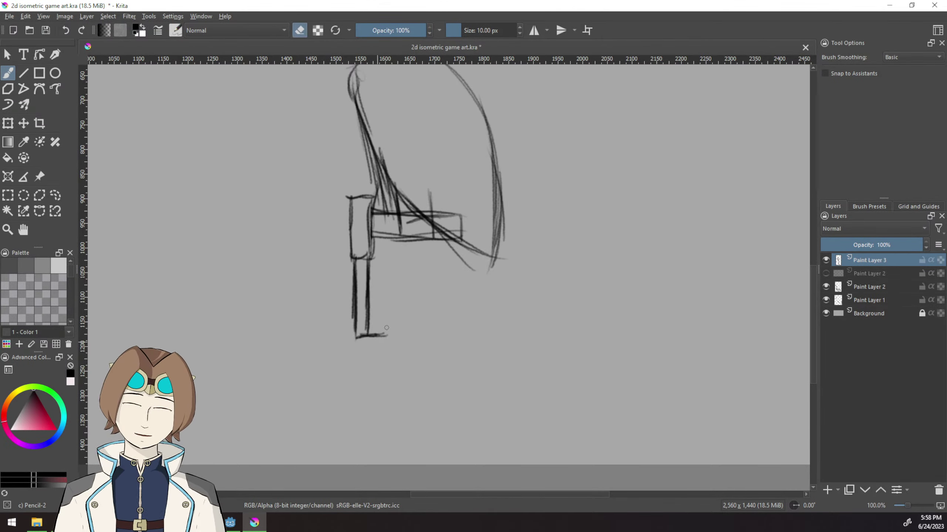
{"action": "left_click_drag", "start_coordinate": [388, 335], "coordinate": [367, 340]}
{"action": "key", "text": "e"}
Sketch a small knee block, a slim lower leg with an ankle, and a flat foot plate below the upper leg.
{"action": "left_click_drag", "start_coordinate": [369, 314], "coordinate": [386, 350]}
{"action": "left_click_drag", "start_coordinate": [371, 354], "coordinate": [363, 440]}
{"action": "left_click_drag", "start_coordinate": [382, 354], "coordinate": [374, 436]}
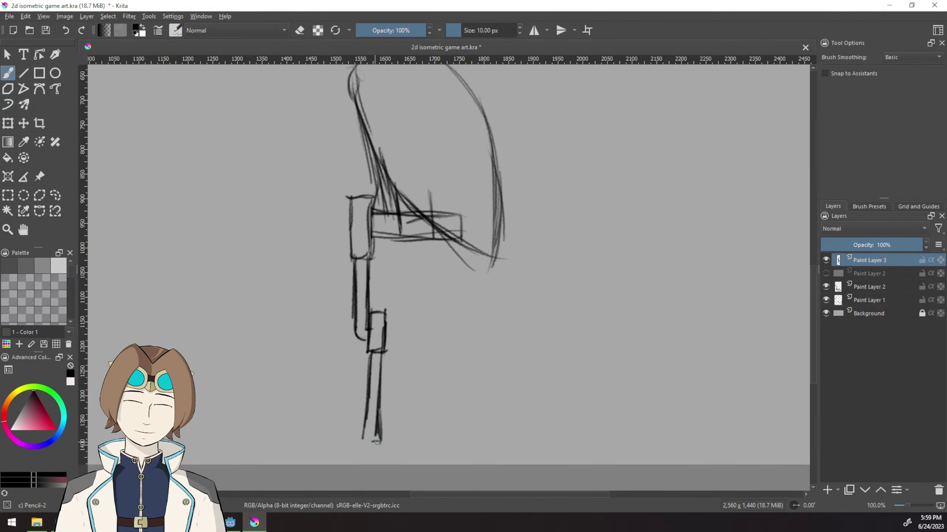
{"action": "left_click_drag", "start_coordinate": [378, 417], "coordinate": [370, 440]}
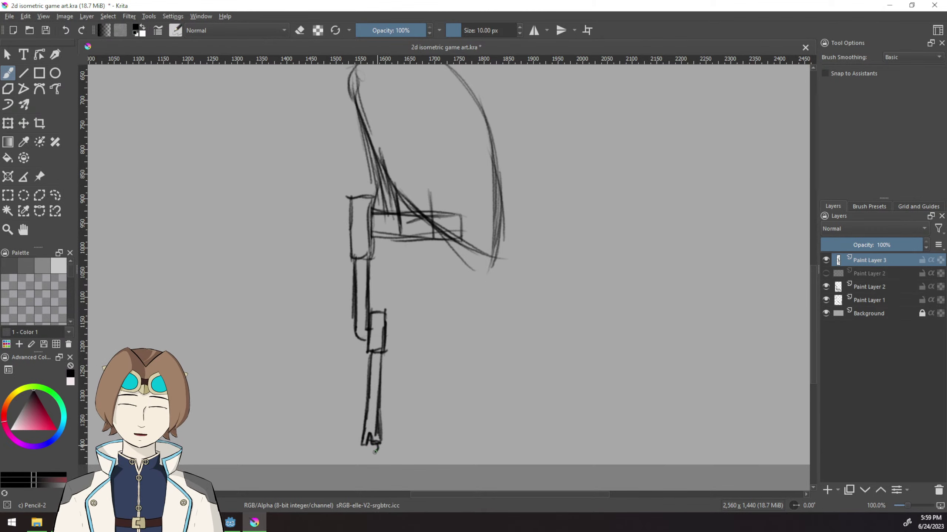
{"action": "mouse_move", "coordinate": [377, 444]}
{"action": "left_mouse_down"}
{"action": "mouse_move", "coordinate": [394, 454]}
{"action": "mouse_move", "coordinate": [351, 464]}
{"action": "mouse_move", "coordinate": [352, 453]}
{"action": "mouse_move", "coordinate": [373, 447]}
{"action": "left_mouse_up"}
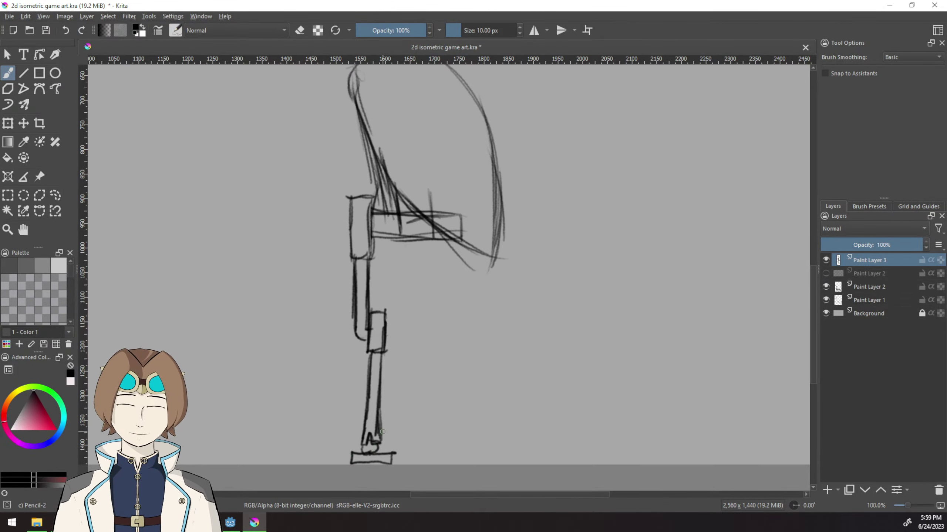
{"action": "scroll", "coordinate": [402, 396], "scroll_direction": "down", "scroll_amount": 1}
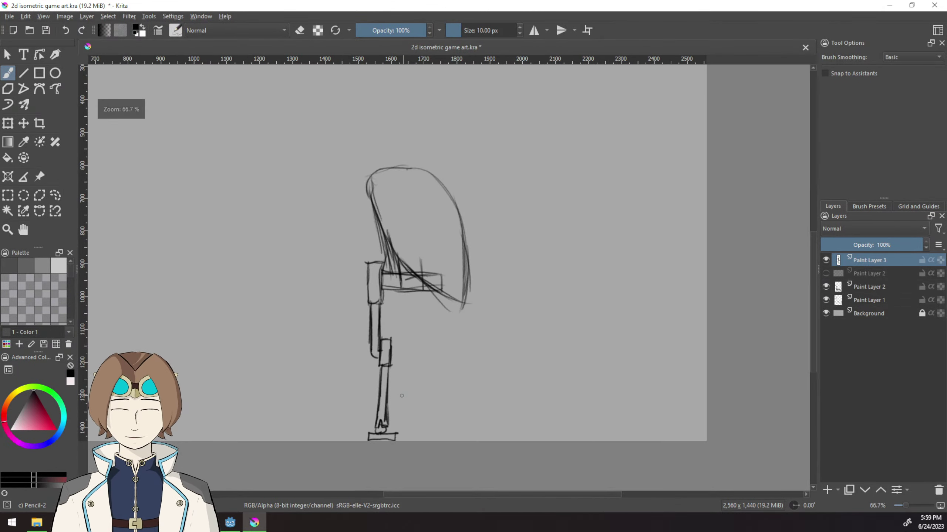
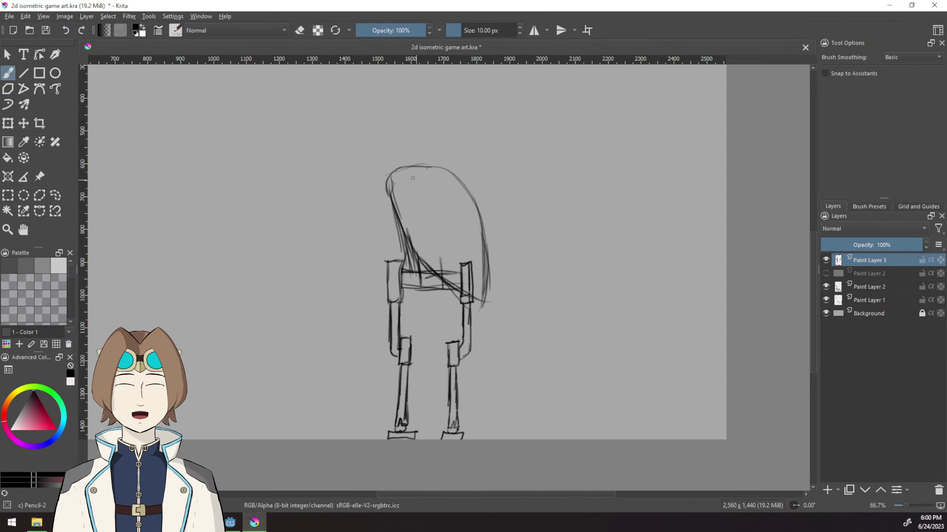
Add another paint layer and sketch a wide chest block with tapering torso sides and a short neck above it.
{"action": "key", "text": "1"}
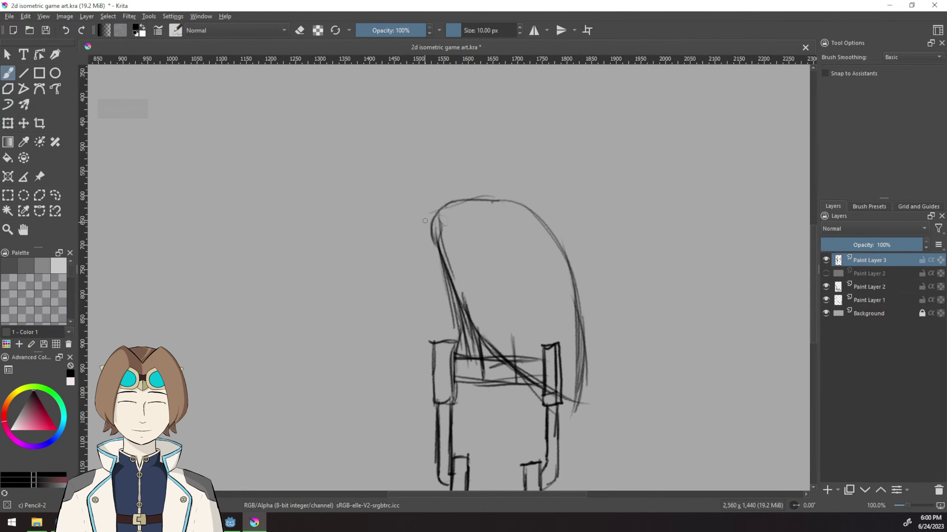
{"action": "key", "text": "Insert"}
{"action": "left_click_drag", "start_coordinate": [431, 222], "coordinate": [531, 217]}
{"action": "left_click_drag", "start_coordinate": [531, 217], "coordinate": [530, 240]}
{"action": "left_click_drag", "start_coordinate": [432, 246], "coordinate": [531, 240]}
{"action": "left_click_drag", "start_coordinate": [431, 220], "coordinate": [431, 248]}
{"action": "left_click_drag", "start_coordinate": [520, 231], "coordinate": [505, 306]}
{"action": "left_click_drag", "start_coordinate": [531, 242], "coordinate": [509, 302]}
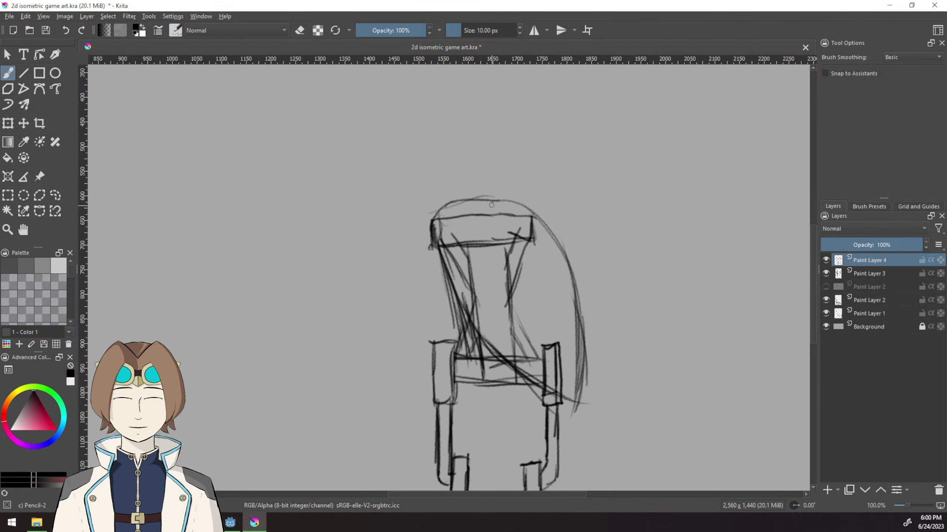
{"action": "left_click_drag", "start_coordinate": [474, 187], "coordinate": [462, 214]}
{"action": "left_click_drag", "start_coordinate": [493, 190], "coordinate": [499, 212]}
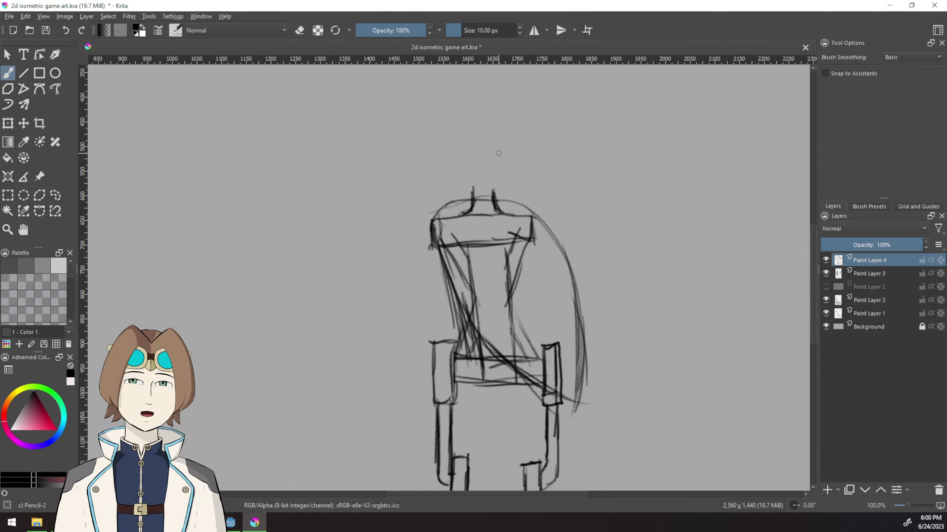
Sketch an arm joined to the chest block, with a pointed shoulder, a banded upper arm and a square elbow block.
{"action": "left_click_drag", "start_coordinate": [401, 204], "coordinate": [433, 224]}
{"action": "left_click_drag", "start_coordinate": [404, 228], "coordinate": [434, 244]}
{"action": "left_click_drag", "start_coordinate": [408, 191], "coordinate": [399, 313]}
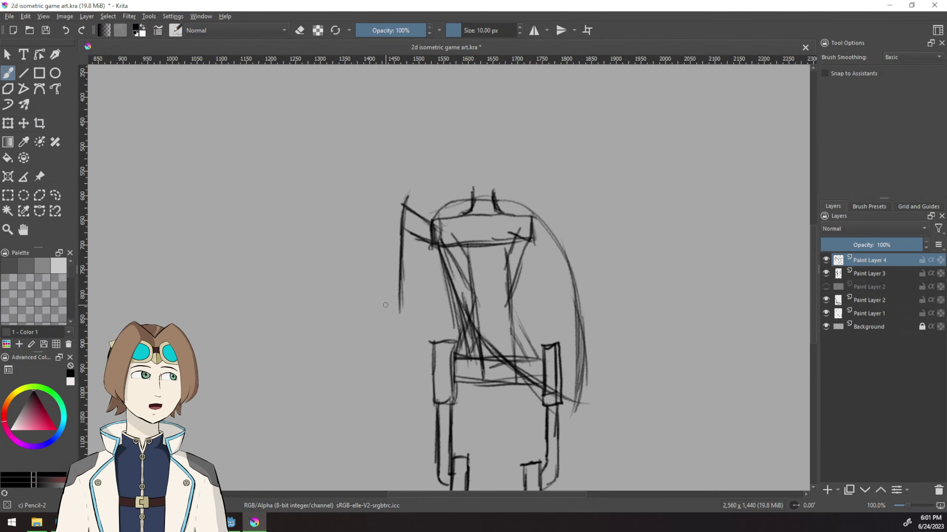
{"action": "left_click_drag", "start_coordinate": [365, 188], "coordinate": [376, 319]}
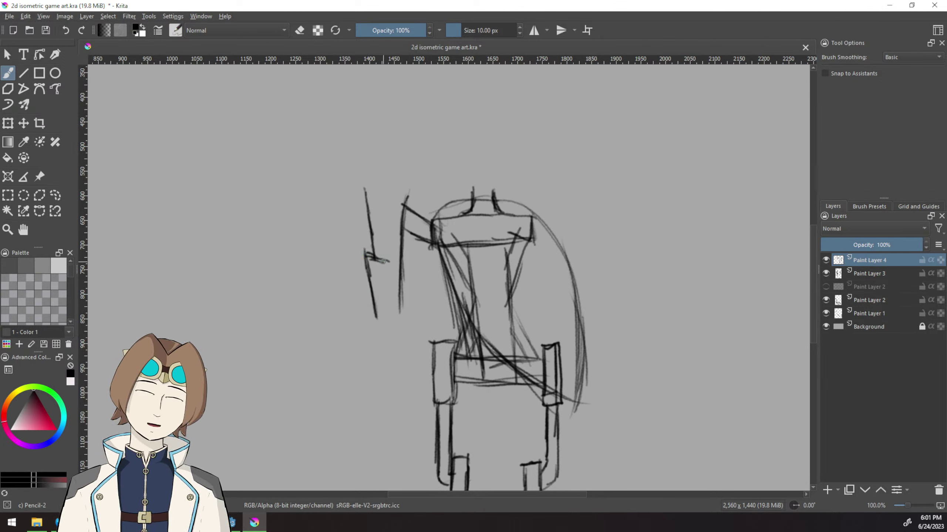
{"action": "left_click_drag", "start_coordinate": [373, 260], "coordinate": [399, 258]}
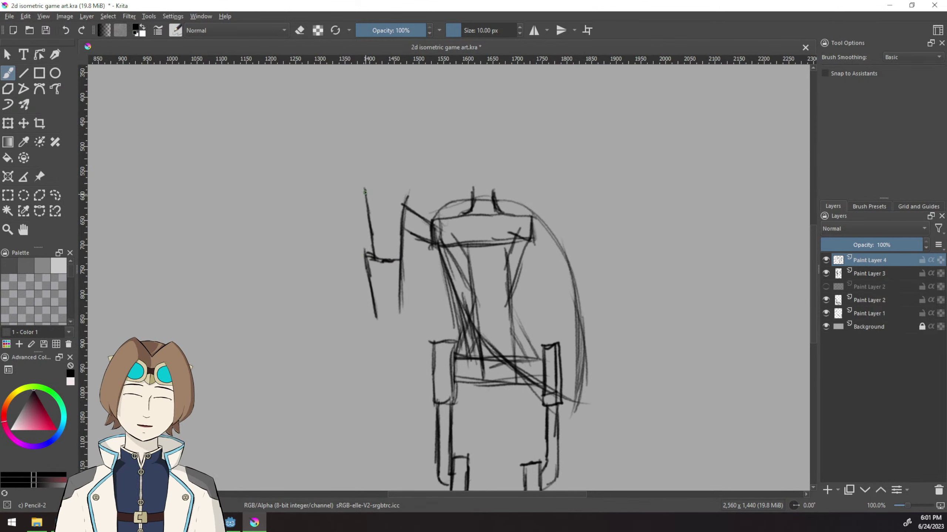
{"action": "mouse_move", "coordinate": [368, 203]}
{"action": "left_mouse_down"}
{"action": "mouse_move", "coordinate": [362, 157]}
{"action": "mouse_move", "coordinate": [412, 198]}
{"action": "mouse_move", "coordinate": [373, 166]}
{"action": "mouse_move", "coordinate": [403, 203]}
{"action": "mouse_move", "coordinate": [365, 168]}
{"action": "left_mouse_up"}
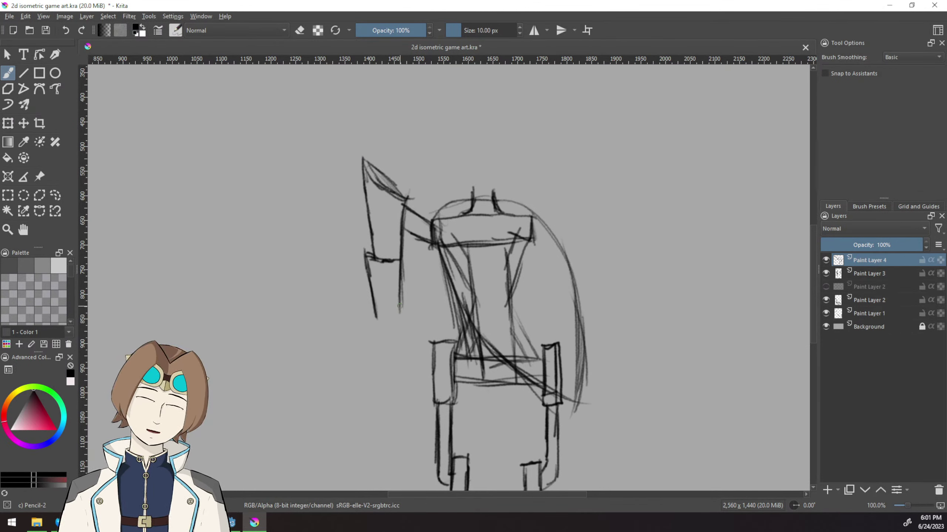
{"action": "mouse_move", "coordinate": [399, 305]}
{"action": "left_mouse_down"}
{"action": "mouse_move", "coordinate": [390, 308]}
{"action": "mouse_move", "coordinate": [409, 308]}
{"action": "mouse_move", "coordinate": [393, 339]}
{"action": "mouse_move", "coordinate": [406, 311]}
{"action": "mouse_move", "coordinate": [406, 338]}
{"action": "left_mouse_up"}
{"action": "left_click_drag", "start_coordinate": [373, 308], "coordinate": [372, 336]}
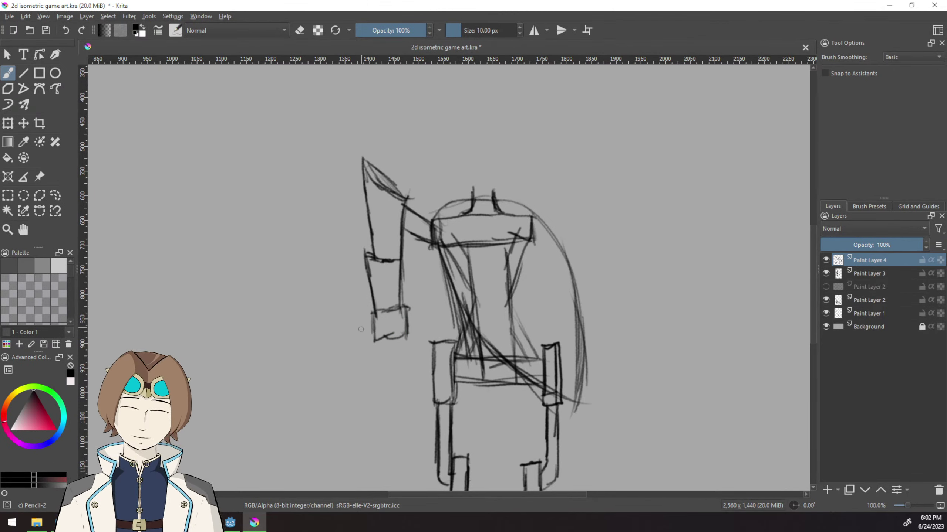
Sketch four slanted parallel bars beside the elbow and cap their upper ends with a rectangular block.
{"action": "left_click_drag", "start_coordinate": [327, 258], "coordinate": [350, 367]}
{"action": "left_click_drag", "start_coordinate": [337, 256], "coordinate": [356, 354]}
{"action": "left_click_drag", "start_coordinate": [347, 254], "coordinate": [367, 350]}
{"action": "left_click_drag", "start_coordinate": [357, 251], "coordinate": [378, 352]}
{"action": "left_click_drag", "start_coordinate": [315, 242], "coordinate": [317, 260]}
{"action": "left_click_drag", "start_coordinate": [317, 261], "coordinate": [356, 251]}
{"action": "mouse_move", "coordinate": [315, 240]}
{"action": "left_mouse_down"}
{"action": "mouse_move", "coordinate": [353, 235]}
{"action": "mouse_move", "coordinate": [359, 250]}
{"action": "left_mouse_up"}
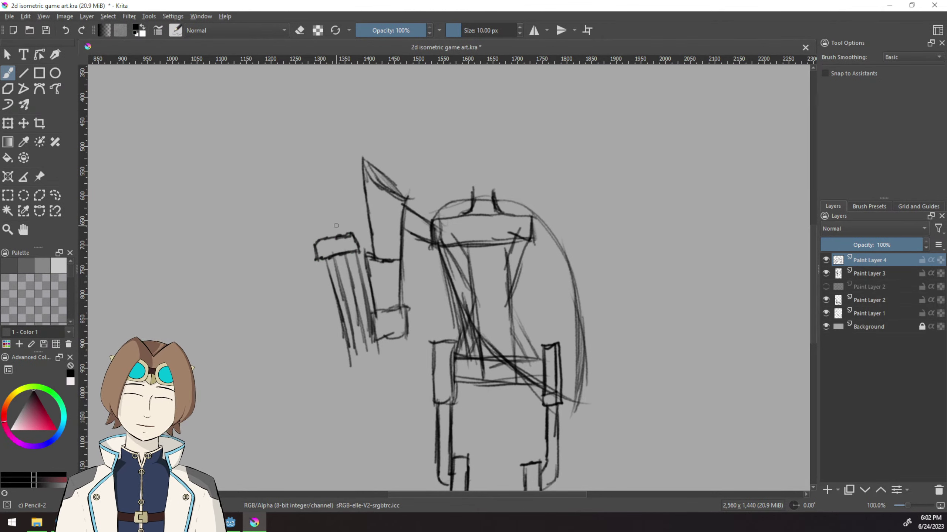
Sketch a tapered forearm segment extending from the lower ends of the parallel bars.
{"action": "scroll", "coordinate": [368, 352], "scroll_direction": "down", "scroll_amount": 2}
{"action": "mouse_move", "coordinate": [352, 313]}
{"action": "left_mouse_down"}
{"action": "mouse_move", "coordinate": [400, 298]}
{"action": "mouse_move", "coordinate": [389, 315]}
{"action": "mouse_move", "coordinate": [394, 363]}
{"action": "left_mouse_up"}
{"action": "left_click_drag", "start_coordinate": [390, 317], "coordinate": [398, 383]}
{"action": "left_click_drag", "start_coordinate": [354, 315], "coordinate": [374, 403]}
{"action": "scroll", "coordinate": [381, 400], "scroll_direction": "down", "scroll_amount": 4}
{"action": "left_click_drag", "start_coordinate": [387, 304], "coordinate": [414, 296]}
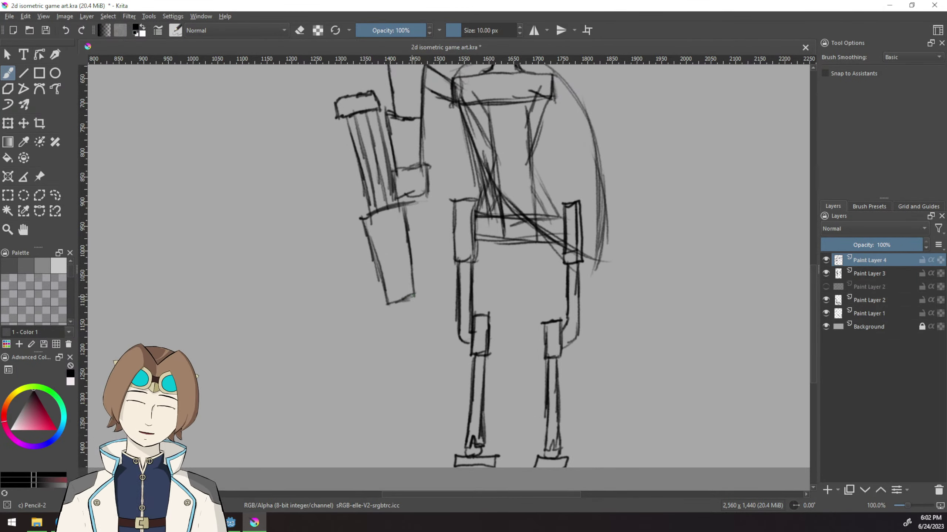
Sketch a narrow wrist with a small rounded hand and a long pointed blade outline at the forearm's end.
{"action": "mouse_move", "coordinate": [414, 296]}
{"action": "left_mouse_down"}
{"action": "mouse_move", "coordinate": [412, 310]}
{"action": "mouse_move", "coordinate": [392, 314]}
{"action": "left_mouse_up"}
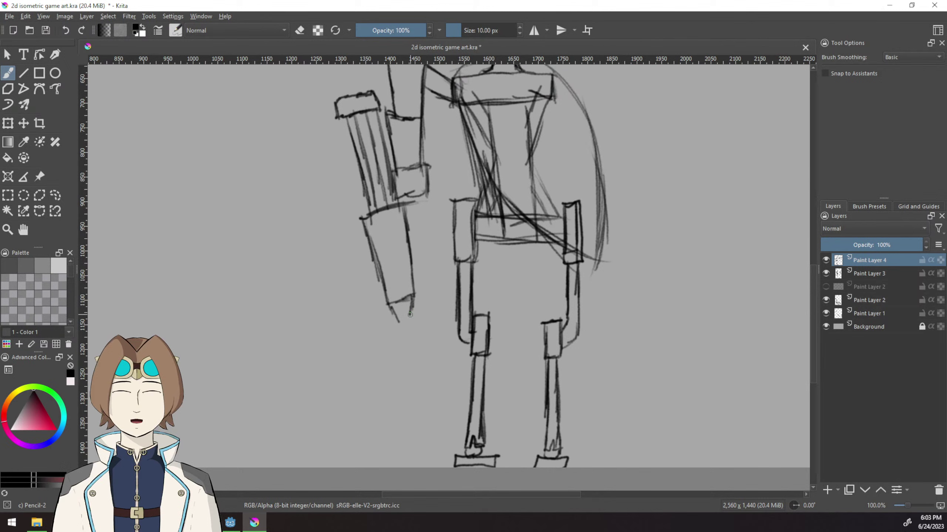
{"action": "mouse_move", "coordinate": [411, 314]}
{"action": "left_mouse_down"}
{"action": "mouse_move", "coordinate": [419, 321]}
{"action": "mouse_move", "coordinate": [410, 337]}
{"action": "mouse_move", "coordinate": [393, 319]}
{"action": "mouse_move", "coordinate": [399, 340]}
{"action": "mouse_move", "coordinate": [417, 310]}
{"action": "left_mouse_up"}
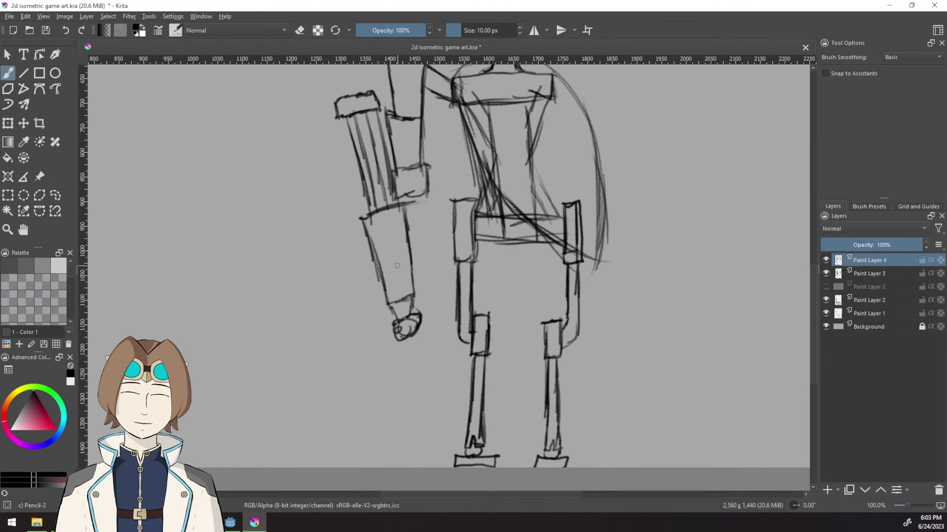
{"action": "left_click_drag", "start_coordinate": [397, 263], "coordinate": [420, 391]}
Sketch a round mechanical eye made of concentric rings above the neck.
{"action": "scroll", "coordinate": [484, 223], "scroll_direction": "up", "scroll_amount": 2}
{"action": "mouse_move", "coordinate": [481, 252]}
{"action": "left_mouse_down"}
{"action": "mouse_move", "coordinate": [498, 251]}
{"action": "mouse_move", "coordinate": [489, 230]}
{"action": "left_mouse_up"}
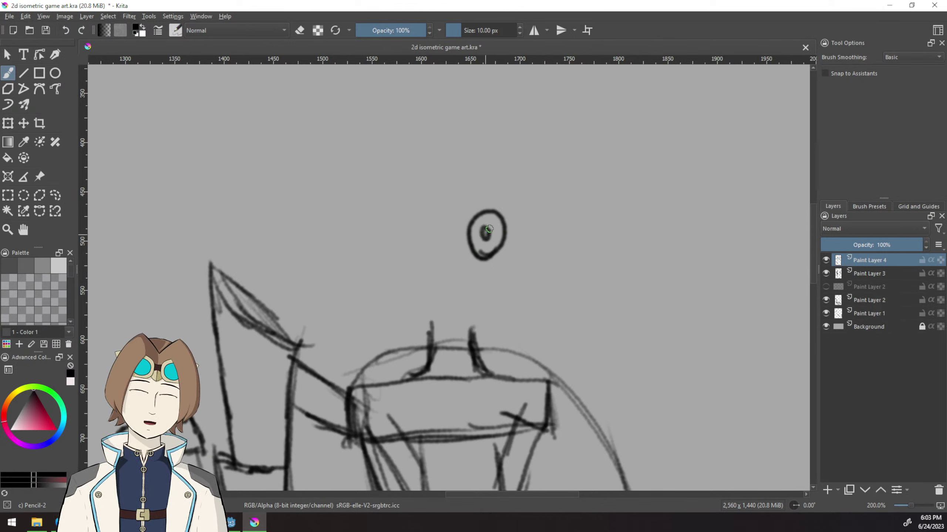
{"action": "mouse_move", "coordinate": [489, 266]}
{"action": "left_mouse_down"}
{"action": "mouse_move", "coordinate": [503, 259]}
{"action": "mouse_move", "coordinate": [515, 226]}
{"action": "mouse_move", "coordinate": [483, 199]}
{"action": "mouse_move", "coordinate": [458, 224]}
{"action": "mouse_move", "coordinate": [469, 269]}
{"action": "left_mouse_up"}
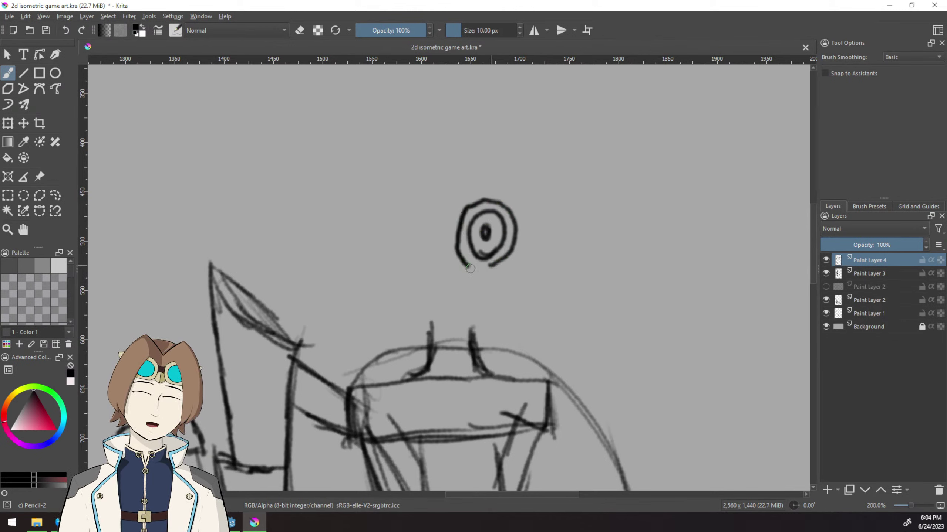
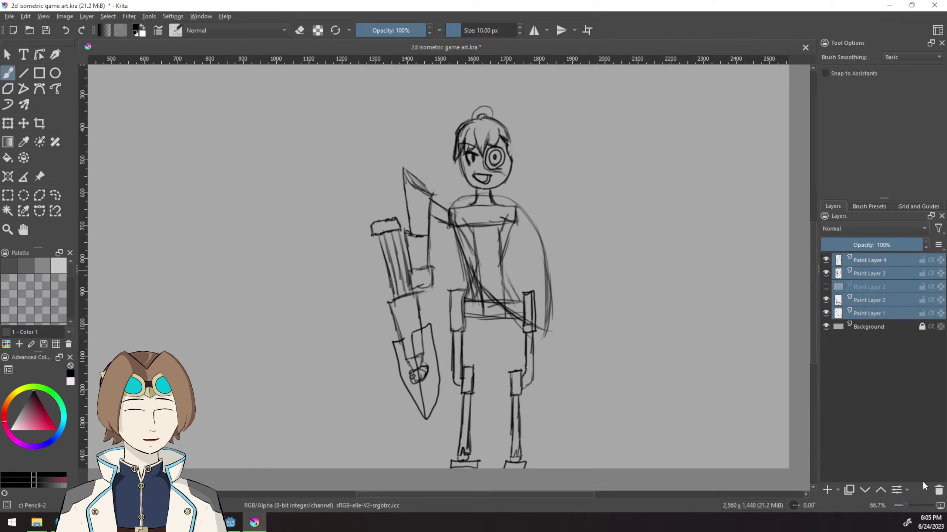
Delete all selected sketch layers above the background and add a fresh paint layer.
{"action": "left_click", "coordinate": [938, 490]}
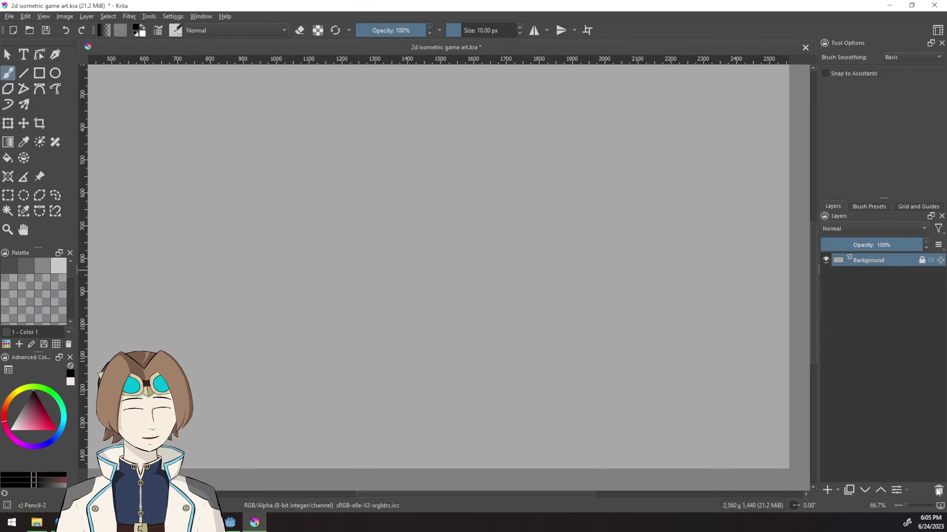
{"action": "left_click", "coordinate": [826, 490]}
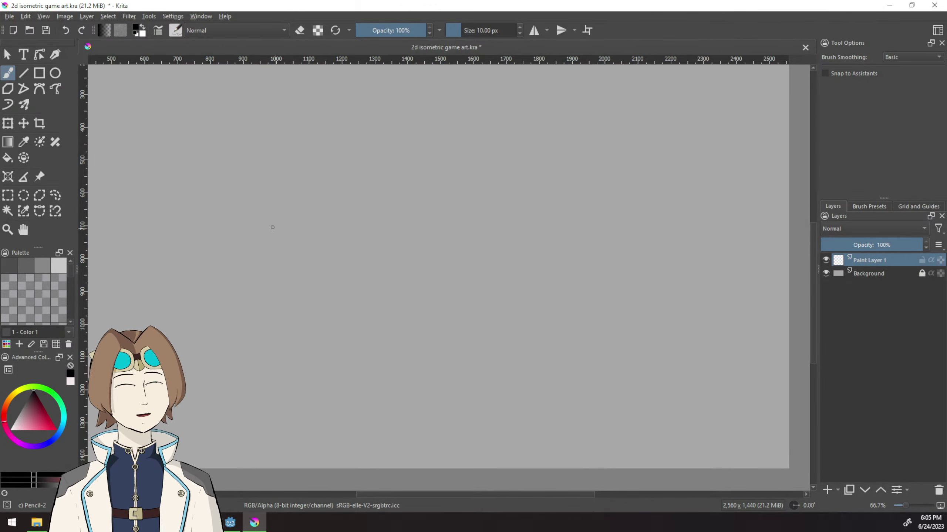
Set the rectangular selection to a width of 32 px and a height of 64 px, and lock both dimensions.
{"action": "left_click", "coordinate": [8, 195]}
{"action": "left_click_drag", "start_coordinate": [492, 238], "coordinate": [551, 341]}
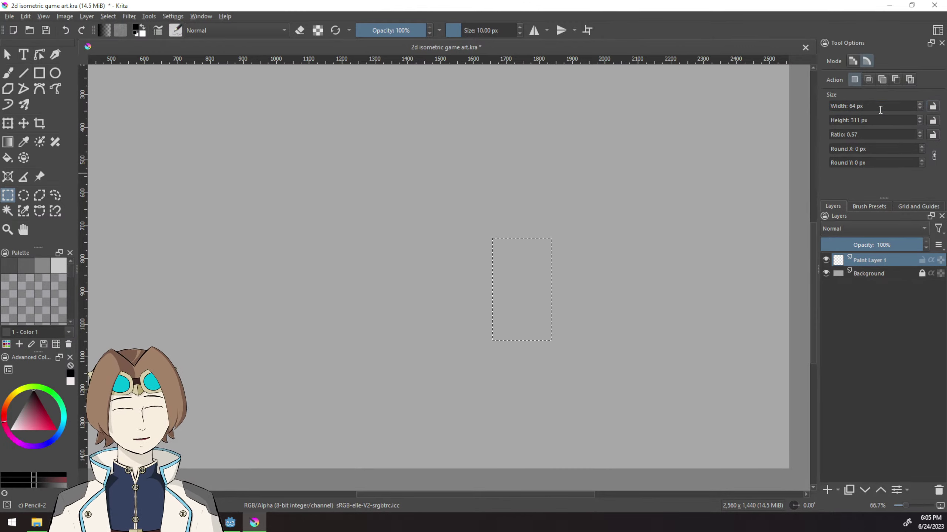
{"action": "key", "text": "ctrl+shift+a"}
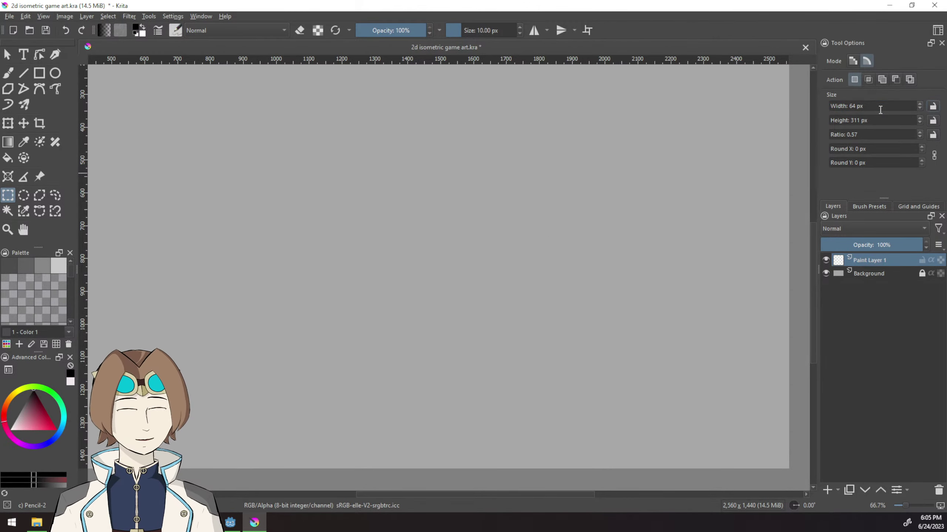
{"action": "left_click", "coordinate": [880, 110]}
{"action": "key", "text": "BackSpace"}
{"action": "key", "text": "BackSpace"}
{"action": "type", "text": "32"}
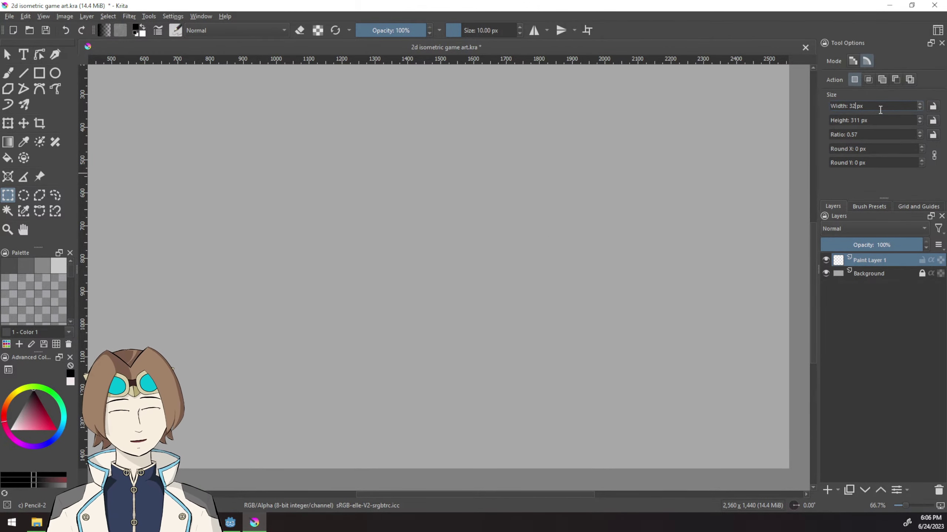
{"action": "key", "text": "Tab"}
{"action": "type", "text": "64"}
{"action": "left_click_drag", "start_coordinate": [569, 275], "coordinate": [604, 273]}
{"action": "left_click", "coordinate": [933, 107]}
{"action": "left_click", "coordinate": [932, 119]}
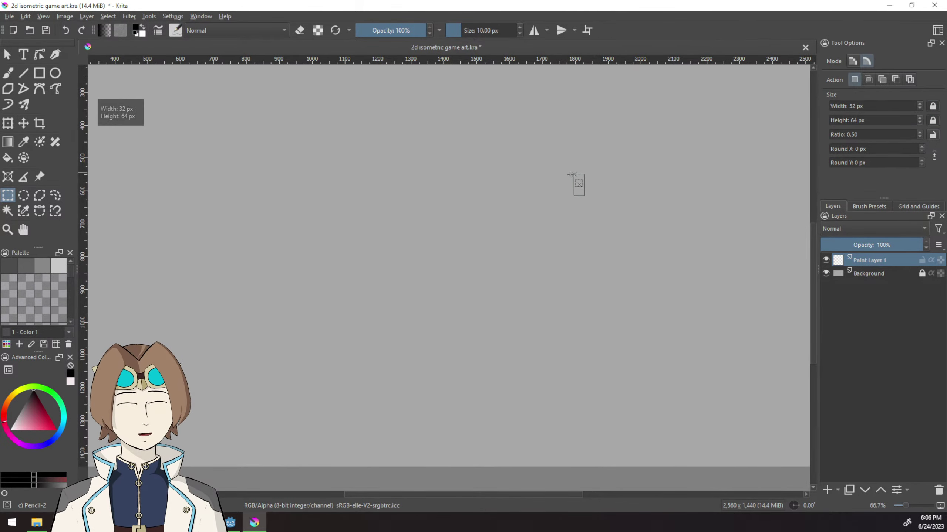
Place the 32 × 64 px rectangular selection on the canvas and invert it.
{"action": "left_click", "coordinate": [480, 208]}
{"action": "scroll", "coordinate": [497, 199], "scroll_direction": "up", "scroll_amount": 6}
{"action": "scroll", "coordinate": [388, 333], "scroll_direction": "up", "scroll_amount": 3}
{"action": "left_click", "coordinate": [108, 16]}
{"action": "left_click", "coordinate": [124, 59]}
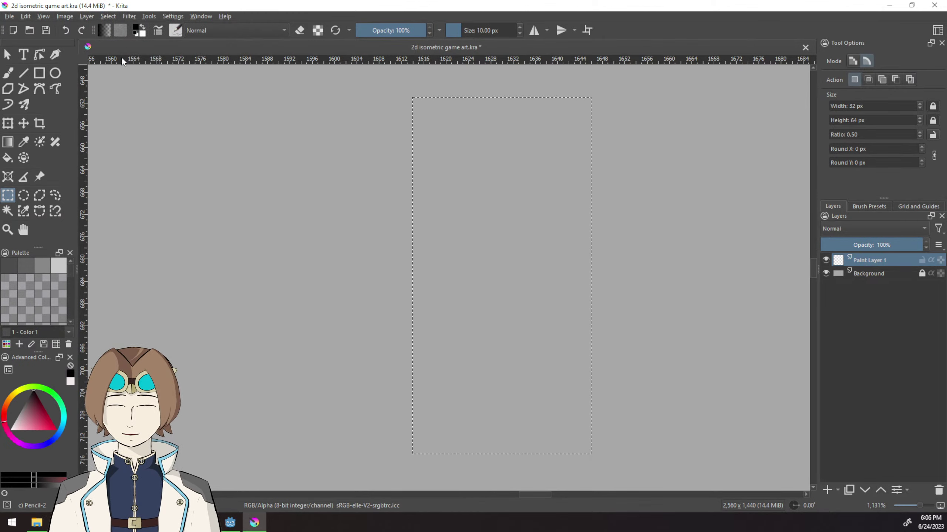
Paint a thick black border with the brush around the empty rectangular area on Paint Layer 1.
{"action": "left_click", "coordinate": [7, 75]}
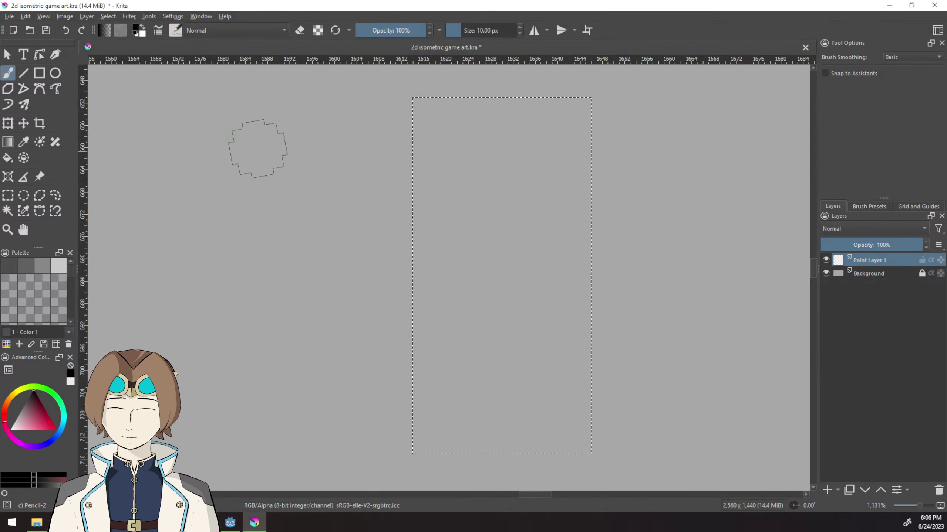
{"action": "mouse_move", "coordinate": [401, 211]}
{"action": "left_mouse_down"}
{"action": "mouse_move", "coordinate": [409, 374]}
{"action": "mouse_move", "coordinate": [418, 326]}
{"action": "mouse_move", "coordinate": [419, 334]}
{"action": "mouse_move", "coordinate": [401, 125]}
{"action": "mouse_move", "coordinate": [405, 225]}
{"action": "mouse_move", "coordinate": [389, 279]}
{"action": "mouse_move", "coordinate": [409, 435]}
{"action": "mouse_move", "coordinate": [433, 479]}
{"action": "mouse_move", "coordinate": [571, 456]}
{"action": "mouse_move", "coordinate": [617, 395]}
{"action": "mouse_move", "coordinate": [612, 75]}
{"action": "mouse_move", "coordinate": [506, 100]}
{"action": "mouse_move", "coordinate": [383, 102]}
{"action": "mouse_move", "coordinate": [400, 87]}
{"action": "mouse_move", "coordinate": [493, 70]}
{"action": "mouse_move", "coordinate": [598, 69]}
{"action": "mouse_move", "coordinate": [615, 122]}
{"action": "mouse_move", "coordinate": [607, 243]}
{"action": "mouse_move", "coordinate": [601, 67]}
{"action": "mouse_move", "coordinate": [601, 447]}
{"action": "mouse_move", "coordinate": [571, 473]}
{"action": "mouse_move", "coordinate": [602, 243]}
{"action": "mouse_move", "coordinate": [607, 349]}
{"action": "mouse_move", "coordinate": [570, 468]}
{"action": "mouse_move", "coordinate": [559, 121]}
{"action": "left_mouse_up"}
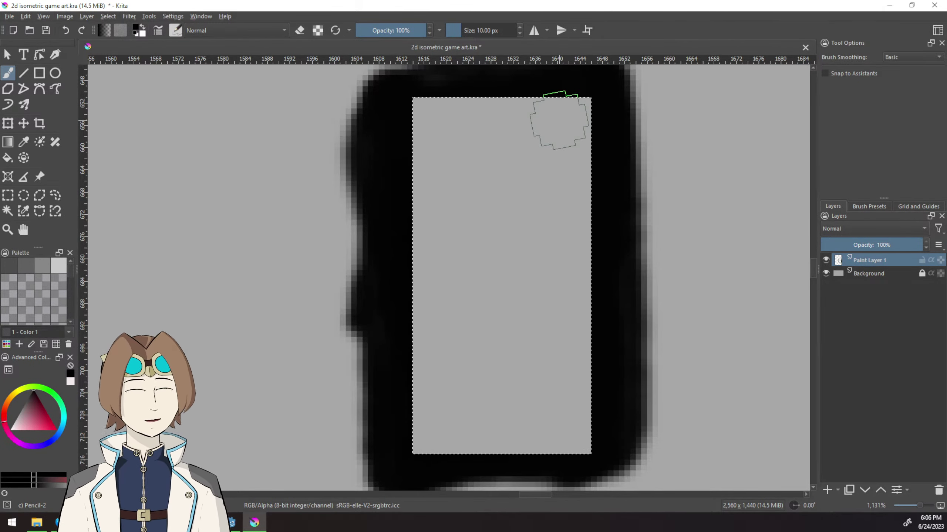
Choose the Pixel Art brush preset with a 1 px size for painting.
{"action": "left_click", "coordinate": [176, 31]}
{"action": "left_click", "coordinate": [231, 48]}
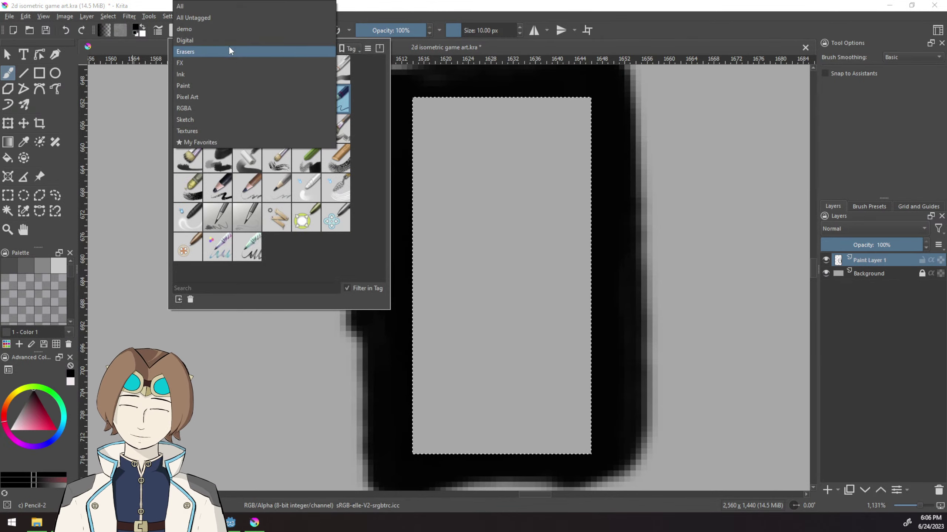
{"action": "left_click", "coordinate": [181, 134]}
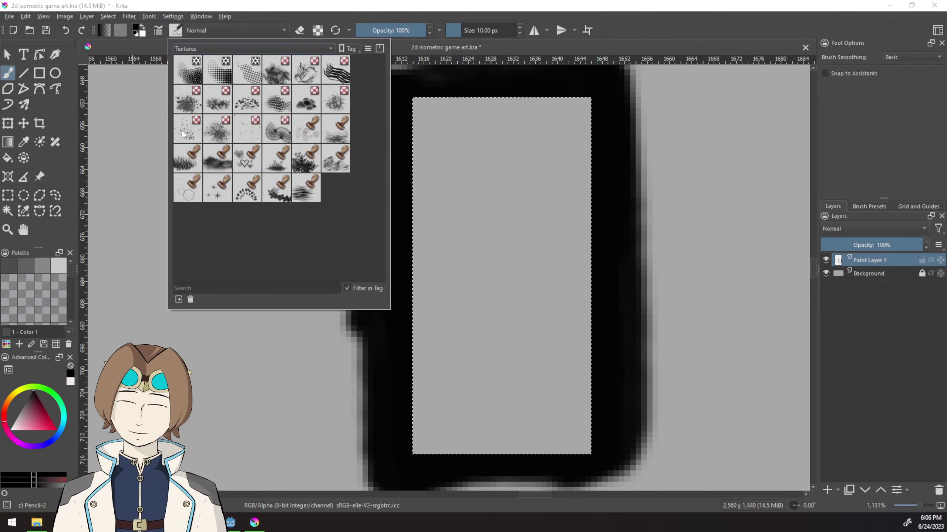
{"action": "left_click", "coordinate": [209, 30]}
{"action": "left_click", "coordinate": [176, 31]}
{"action": "left_click", "coordinate": [232, 49]}
{"action": "left_click", "coordinate": [198, 74]}
{"action": "left_click", "coordinate": [277, 129]}
{"action": "left_click", "coordinate": [628, 37]}
Add a paint layer above the border and lock Paint Layer 1.
{"action": "left_click", "coordinate": [827, 490]}
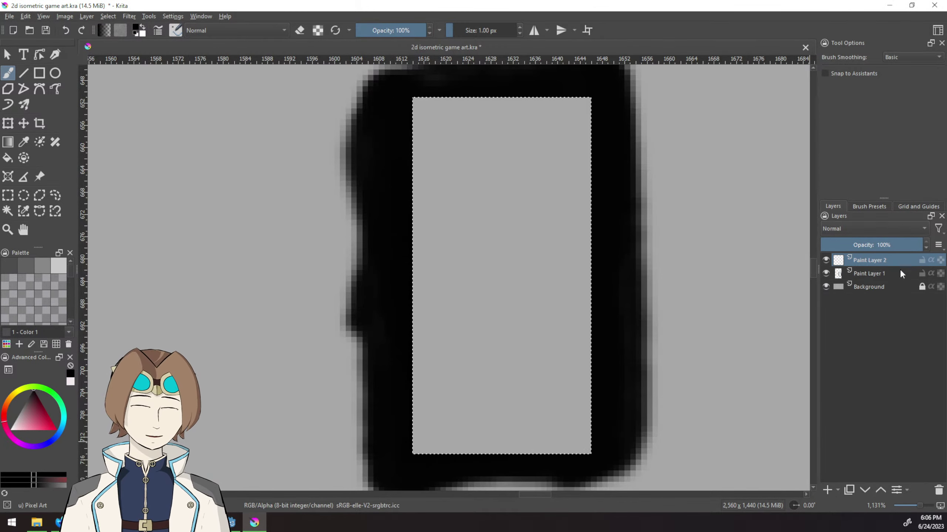
{"action": "left_click", "coordinate": [921, 273]}
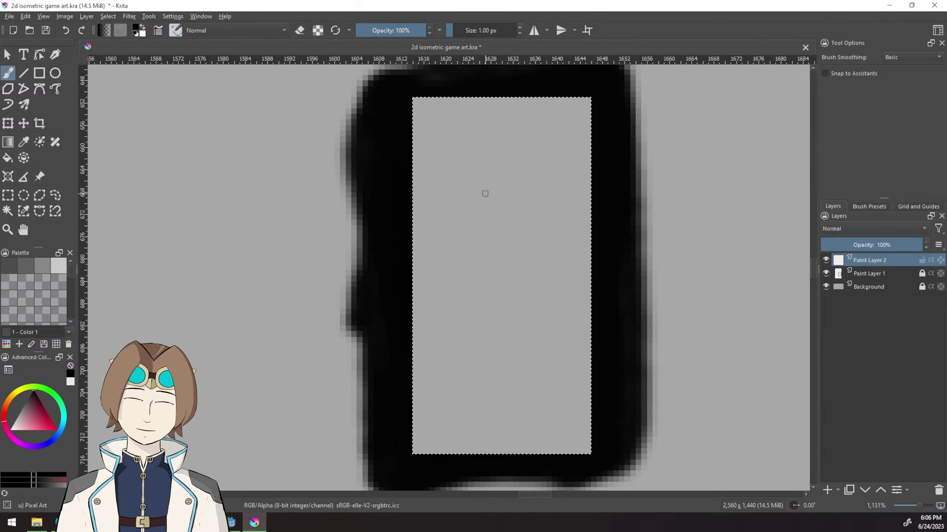
Clear the selection, reduce the opacity of the border on Paint Layer 1, and make Paint Layer 2 active again.
{"action": "left_click", "coordinate": [108, 16]}
{"action": "left_click", "coordinate": [123, 37]}
{"action": "left_click", "coordinate": [868, 274]}
{"action": "left_click_drag", "start_coordinate": [910, 245], "coordinate": [860, 245]}
{"action": "left_click", "coordinate": [869, 261]}
{"action": "scroll", "coordinate": [396, 299], "scroll_direction": "down", "scroll_amount": 2}
{"action": "left_click_drag", "start_coordinate": [584, 358], "coordinate": [712, 264]}
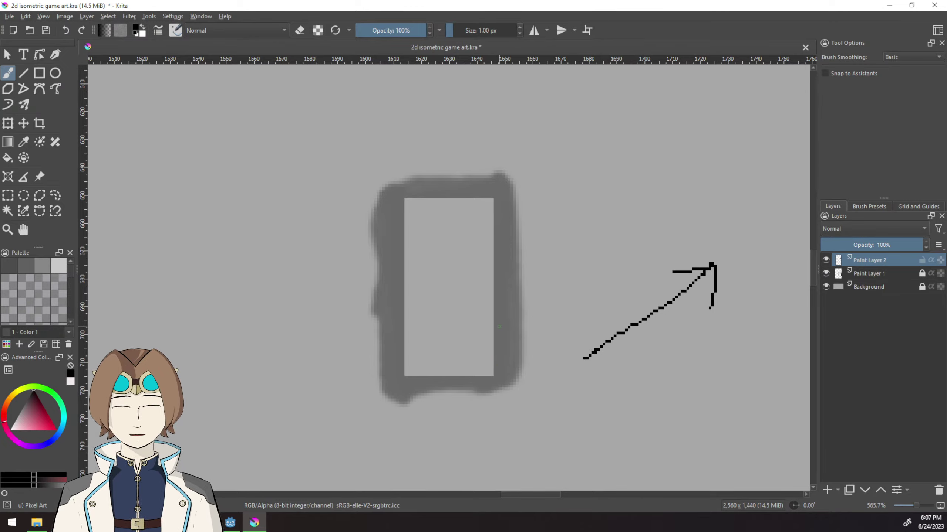
{"action": "key", "text": "ctrl+z"}
{"action": "key", "text": "ctrl+z"}
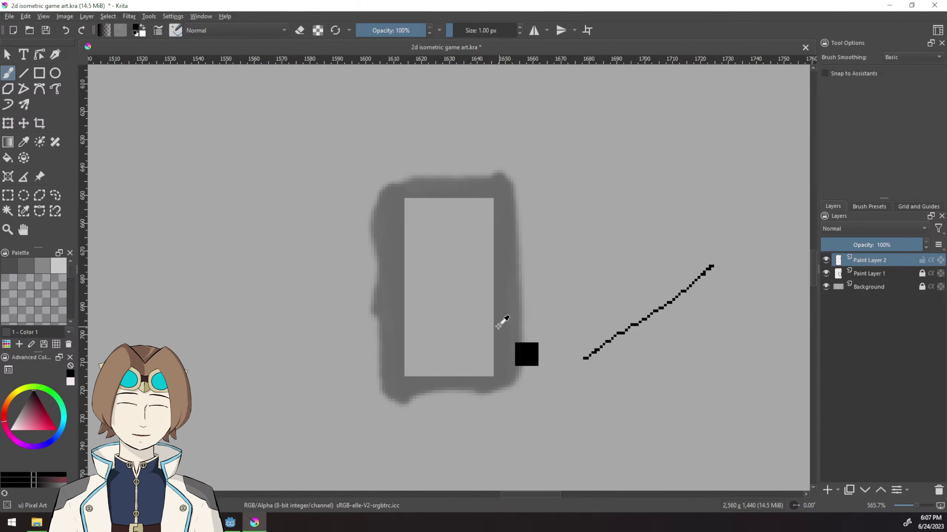
{"action": "key", "text": "ctrl+z"}
Draw a black arrow pointing diagonally down to the right beside the frame on Paint Layer 2.
{"action": "left_click_drag", "start_coordinate": [564, 266], "coordinate": [716, 373]}
{"action": "left_click_drag", "start_coordinate": [657, 285], "coordinate": [712, 372]}
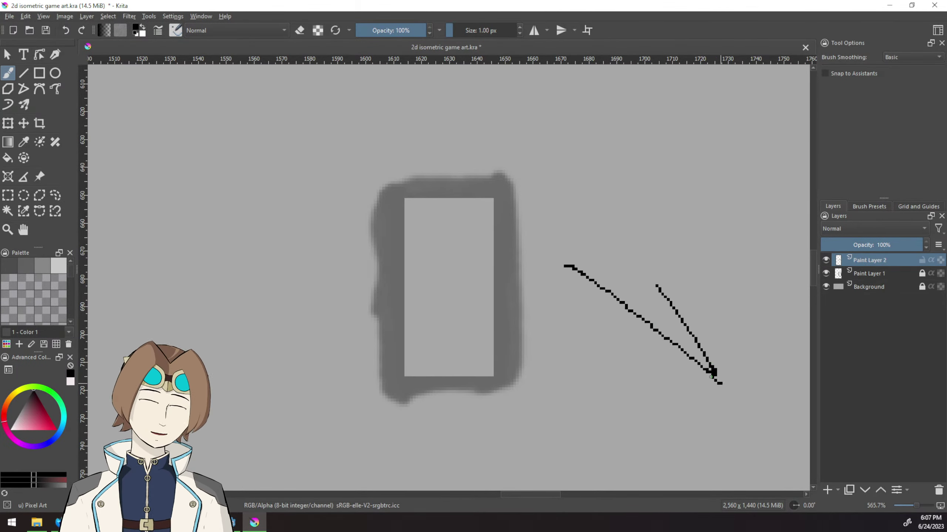
{"action": "left_click_drag", "start_coordinate": [623, 356], "coordinate": [712, 372]}
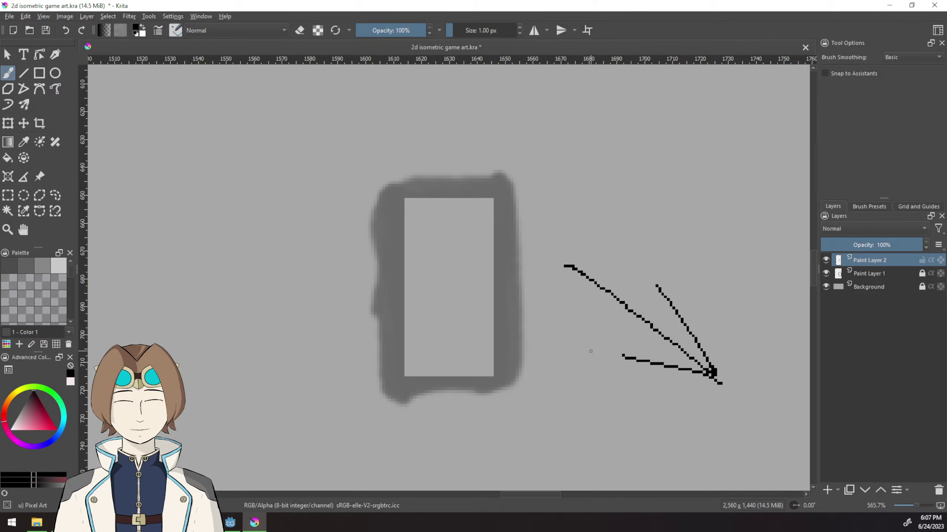
On a new paint layer, outline a tall tapered shield shape in the lower-left part of the frame, reaching its bottom corner.
{"action": "key", "text": "Insert"}
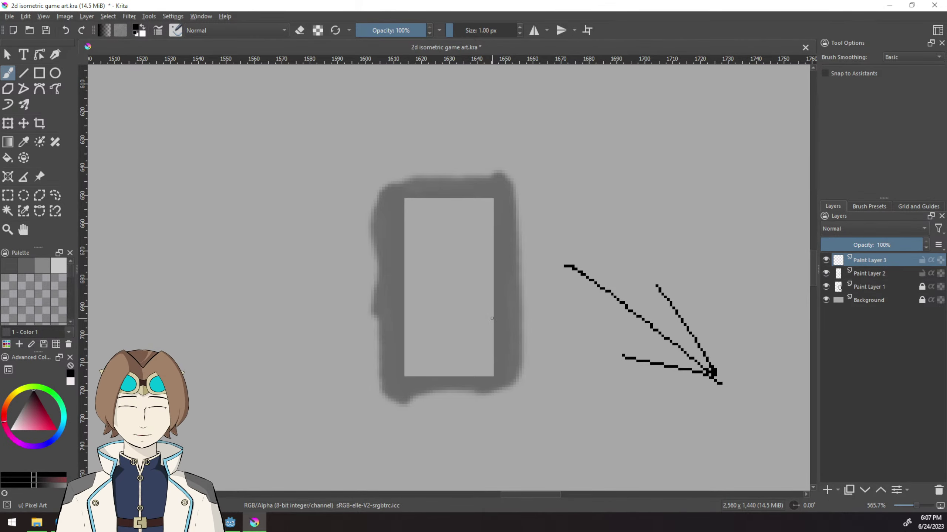
{"action": "scroll", "coordinate": [492, 318], "scroll_direction": "up", "scroll_amount": 2}
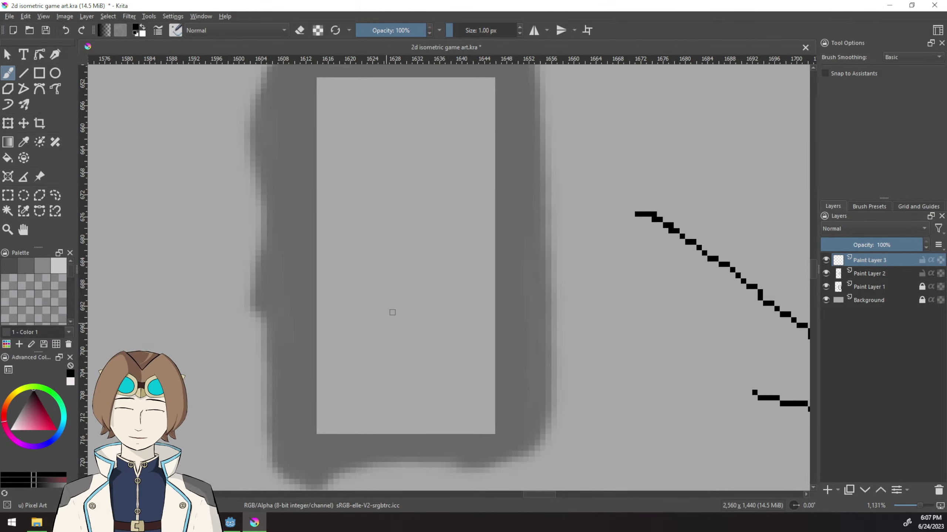
{"action": "mouse_move", "coordinate": [313, 393]}
{"action": "left_mouse_down"}
{"action": "mouse_move", "coordinate": [350, 414]}
{"action": "mouse_move", "coordinate": [317, 429]}
{"action": "mouse_move", "coordinate": [351, 413]}
{"action": "left_mouse_up"}
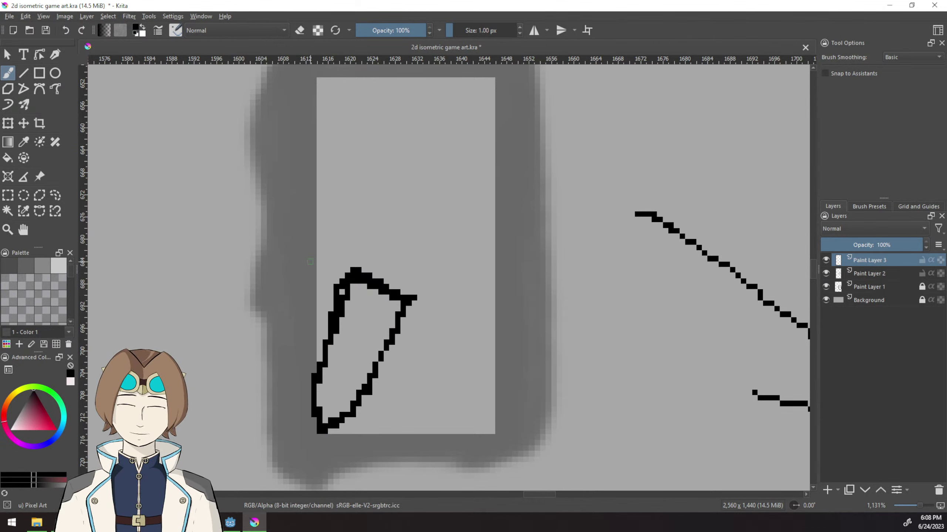
{"action": "key", "text": "Delete"}
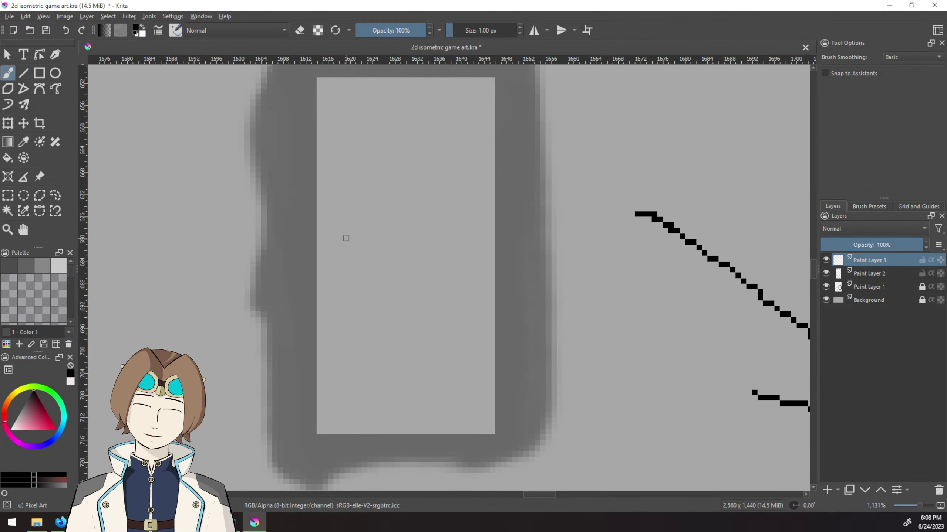
{"action": "mouse_move", "coordinate": [340, 243]}
{"action": "left_mouse_down"}
{"action": "mouse_move", "coordinate": [370, 256]}
{"action": "mouse_move", "coordinate": [332, 240]}
{"action": "mouse_move", "coordinate": [406, 270]}
{"action": "mouse_move", "coordinate": [319, 431]}
{"action": "left_mouse_up"}
{"action": "left_click_drag", "start_coordinate": [403, 265], "coordinate": [325, 431]}
Add another paint layer on top and hide the shield outline on Paint Layer 3.
{"action": "left_click", "coordinate": [827, 491]}
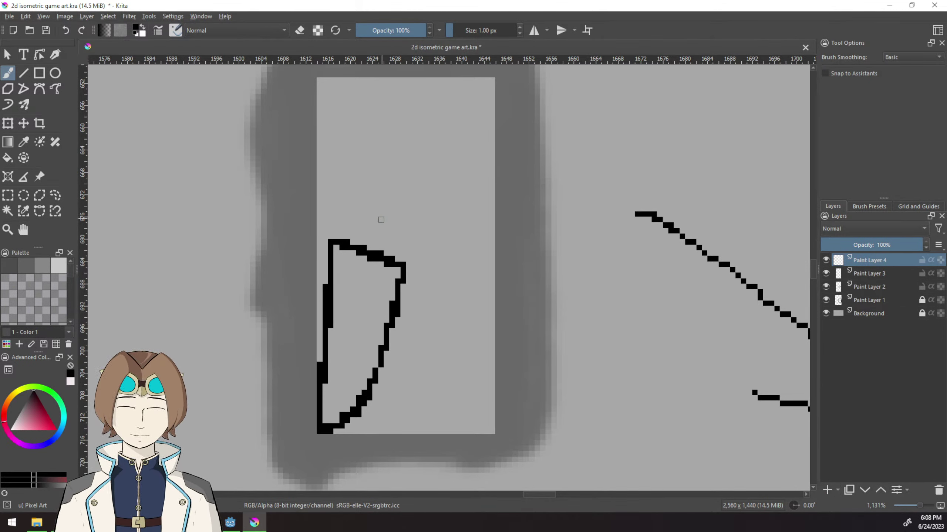
{"action": "left_click", "coordinate": [826, 273]}
{"action": "left_click_drag", "start_coordinate": [336, 229], "coordinate": [370, 287]}
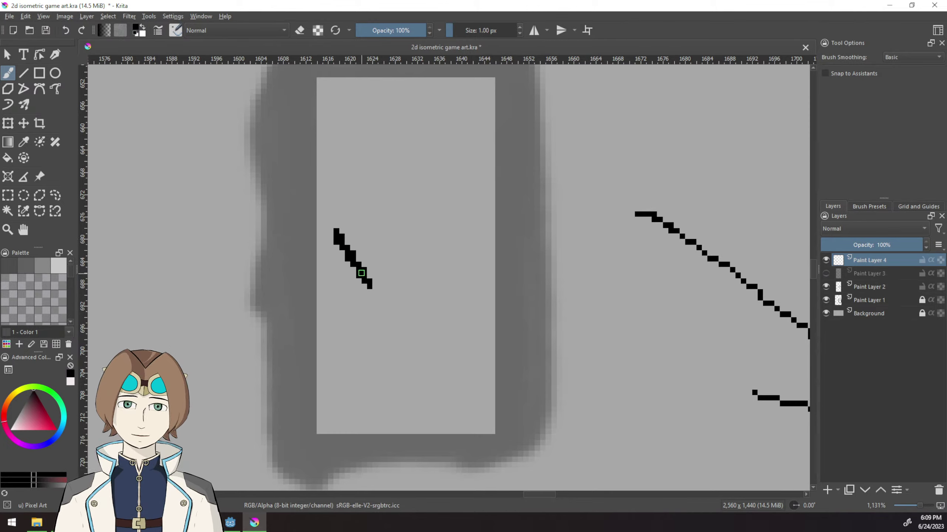
{"action": "key", "text": "ctrl+z"}
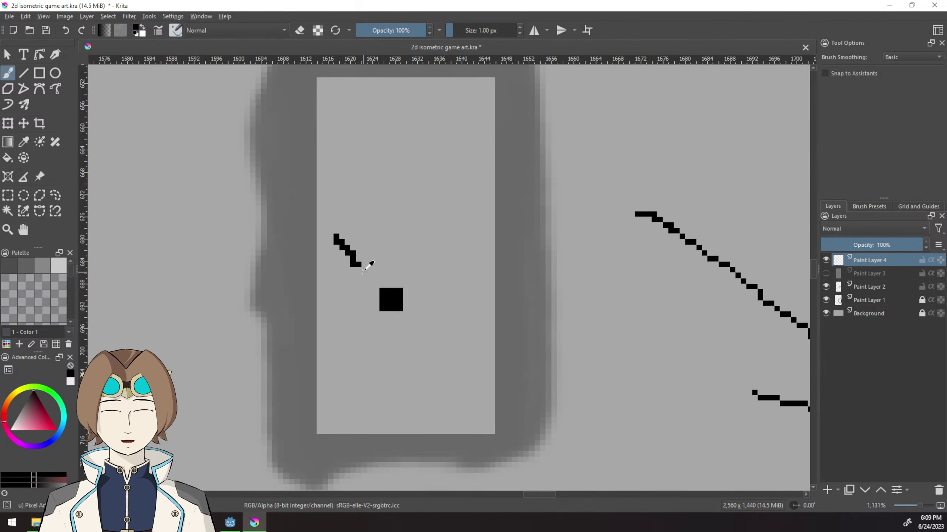
{"action": "key", "text": "ctrl+z"}
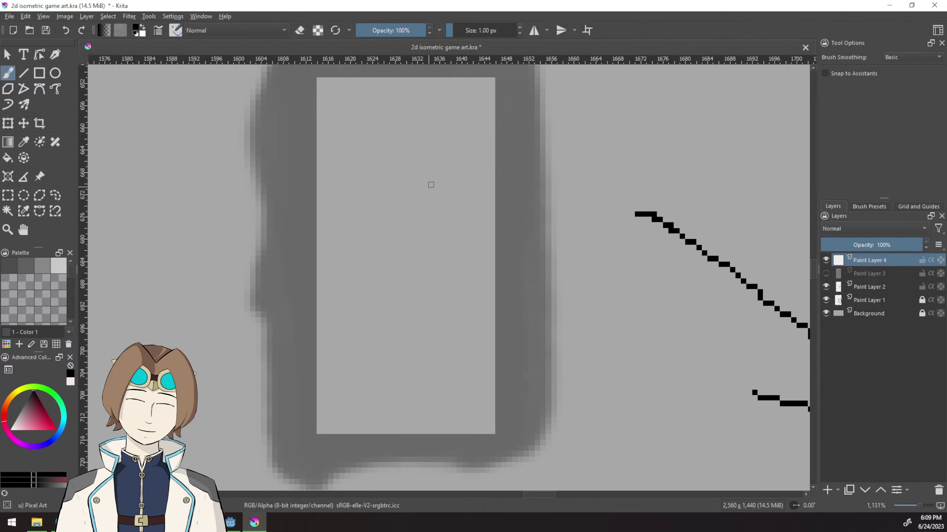
Sketch the torso on Paint Layer 4 with a thick slanted shoulder line, two long sides and a jagged hem.
{"action": "left_click_drag", "start_coordinate": [431, 185], "coordinate": [380, 208]}
{"action": "mouse_move", "coordinate": [432, 182]}
{"action": "left_mouse_down"}
{"action": "mouse_move", "coordinate": [394, 186]}
{"action": "mouse_move", "coordinate": [367, 214]}
{"action": "mouse_move", "coordinate": [428, 182]}
{"action": "left_mouse_up"}
{"action": "left_click_drag", "start_coordinate": [414, 170], "coordinate": [452, 304]}
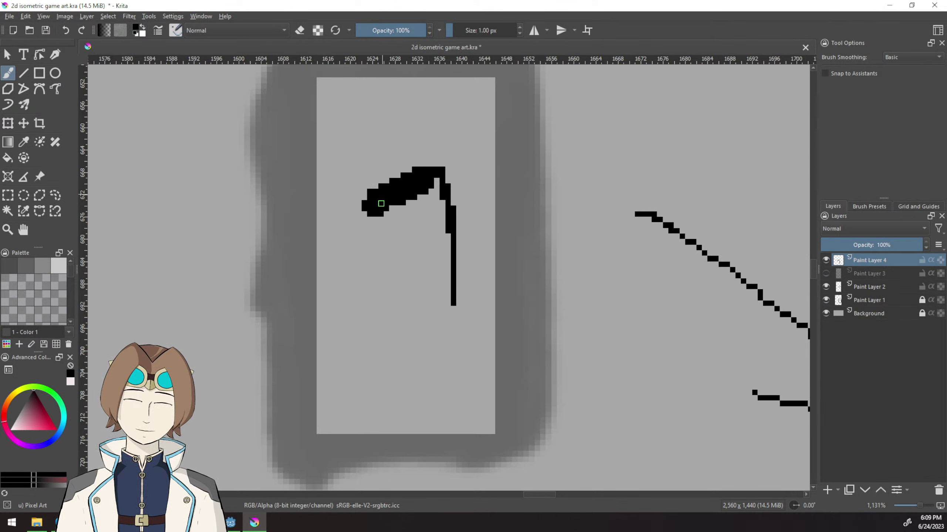
{"action": "mouse_move", "coordinate": [375, 216]}
{"action": "left_mouse_down"}
{"action": "mouse_move", "coordinate": [396, 263]}
{"action": "mouse_move", "coordinate": [391, 343]}
{"action": "left_mouse_up"}
{"action": "left_click_drag", "start_coordinate": [454, 291], "coordinate": [460, 378]}
{"action": "left_click_drag", "start_coordinate": [456, 374], "coordinate": [436, 330]}
{"action": "mouse_move", "coordinate": [391, 341]}
{"action": "left_mouse_down"}
{"action": "mouse_move", "coordinate": [425, 373]}
{"action": "mouse_move", "coordinate": [435, 360]}
{"action": "mouse_move", "coordinate": [426, 356]}
{"action": "mouse_move", "coordinate": [431, 374]}
{"action": "left_mouse_up"}
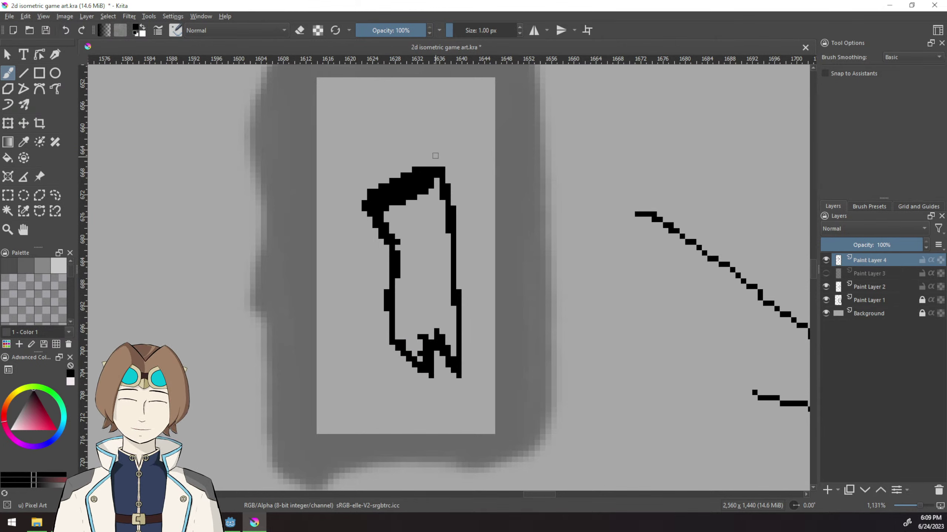
On a new paint layer, paint two black legs with feet below the torso, reaching almost to the frame's bottom edge.
{"action": "left_click", "coordinate": [826, 490]}
{"action": "mouse_move", "coordinate": [392, 345]}
{"action": "left_mouse_down"}
{"action": "mouse_move", "coordinate": [401, 421]}
{"action": "mouse_move", "coordinate": [414, 427]}
{"action": "mouse_move", "coordinate": [389, 415]}
{"action": "mouse_move", "coordinate": [397, 356]}
{"action": "mouse_move", "coordinate": [375, 314]}
{"action": "mouse_move", "coordinate": [377, 410]}
{"action": "left_mouse_up"}
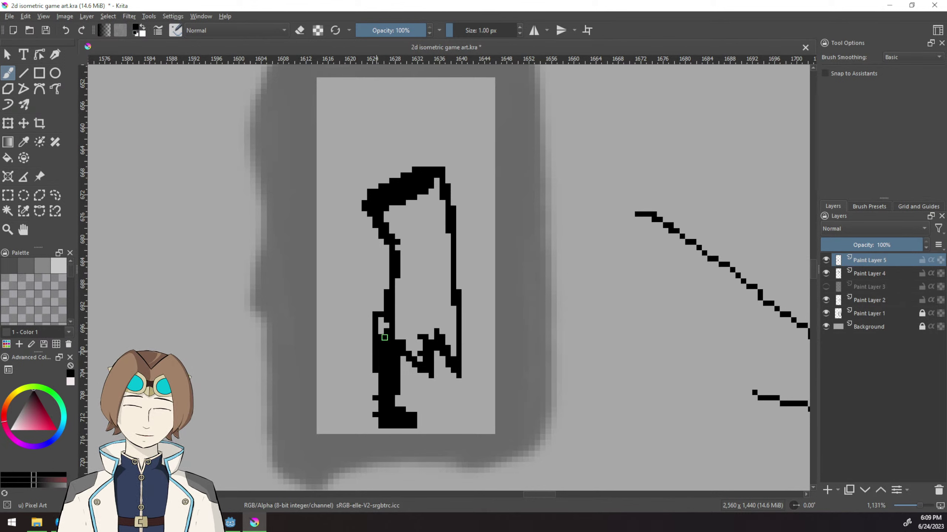
{"action": "left_click_drag", "start_coordinate": [385, 338], "coordinate": [381, 319]}
{"action": "mouse_move", "coordinate": [436, 352]}
{"action": "left_mouse_down"}
{"action": "mouse_move", "coordinate": [436, 413]}
{"action": "mouse_move", "coordinate": [446, 419]}
{"action": "mouse_move", "coordinate": [436, 422]}
{"action": "mouse_move", "coordinate": [430, 401]}
{"action": "left_mouse_up"}
On a new paint layer, sketch a tapered shield outline and a solid black arm along the torso's left side.
{"action": "left_click", "coordinate": [827, 490]}
{"action": "left_click_drag", "start_coordinate": [378, 151], "coordinate": [319, 380]}
{"action": "left_click_drag", "start_coordinate": [319, 381], "coordinate": [384, 295]}
{"action": "left_click_drag", "start_coordinate": [354, 193], "coordinate": [374, 272]}
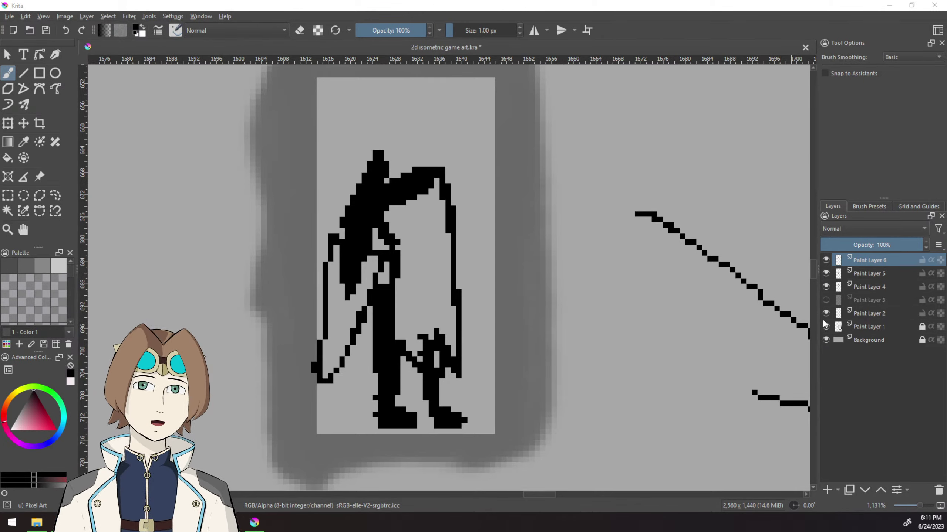
Paste the reference sprite sheet into the document and delete its black background around the figures.
{"action": "key", "text": "ctrl+v"}
{"action": "key", "text": "1"}
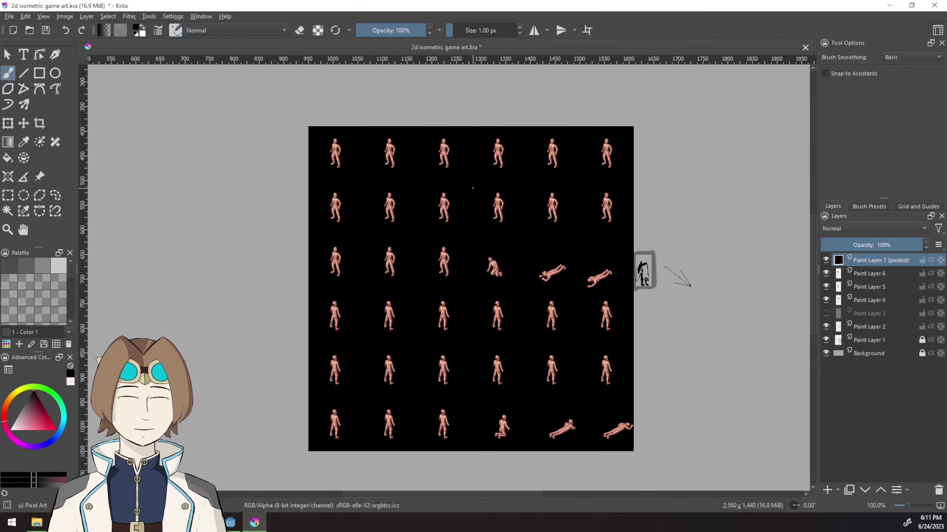
{"action": "scroll", "coordinate": [394, 174], "scroll_direction": "up", "scroll_amount": 2}
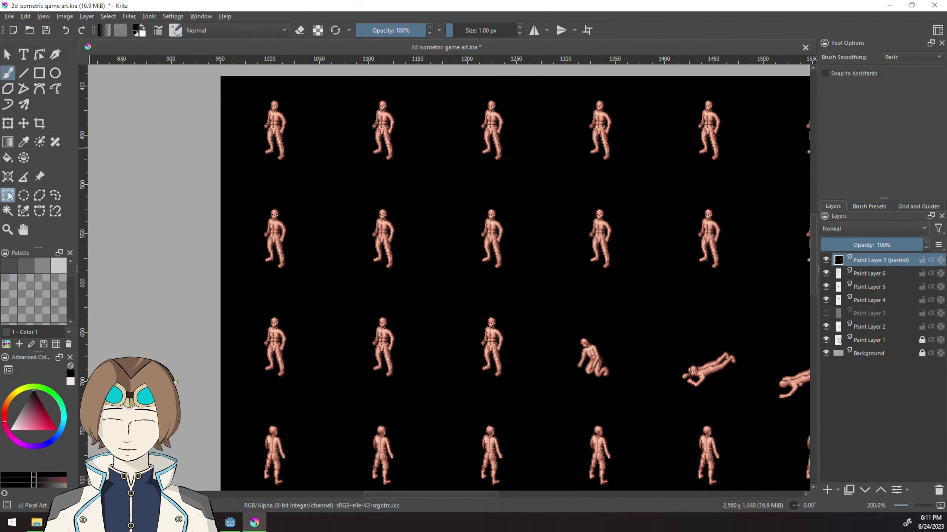
{"action": "left_click", "coordinate": [8, 211]}
{"action": "left_click", "coordinate": [299, 199]}
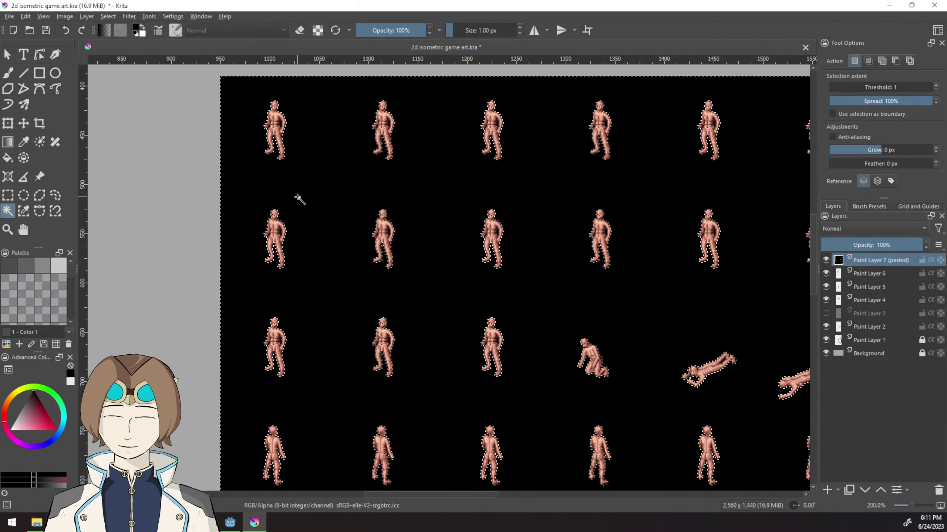
{"action": "key", "text": "Delete"}
{"action": "scroll", "coordinate": [300, 199], "scroll_direction": "down", "scroll_amount": 3}
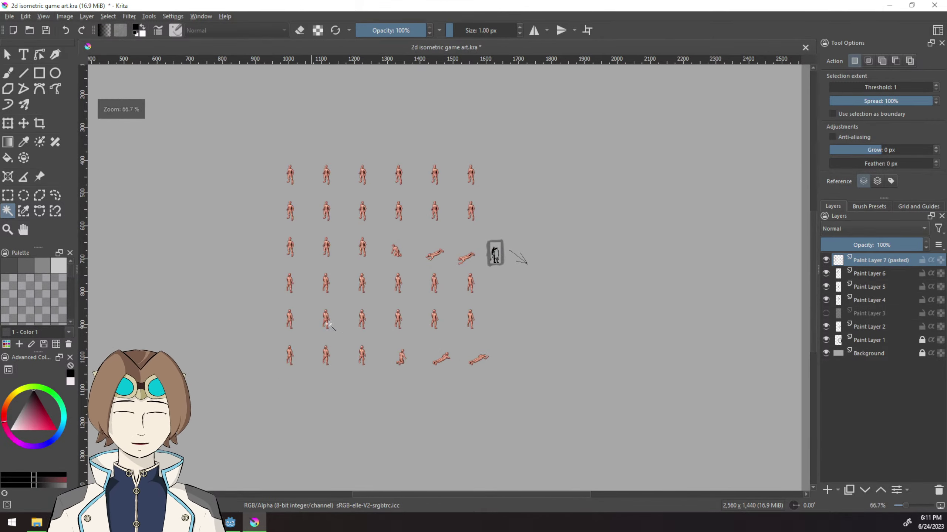
Move the pasted sprite sheet so its top-left figure stands inside the frame, and place its layer below Paint Layer 3.
{"action": "left_click", "coordinate": [8, 123]}
{"action": "scroll", "coordinate": [325, 182], "scroll_direction": "up", "scroll_amount": 5}
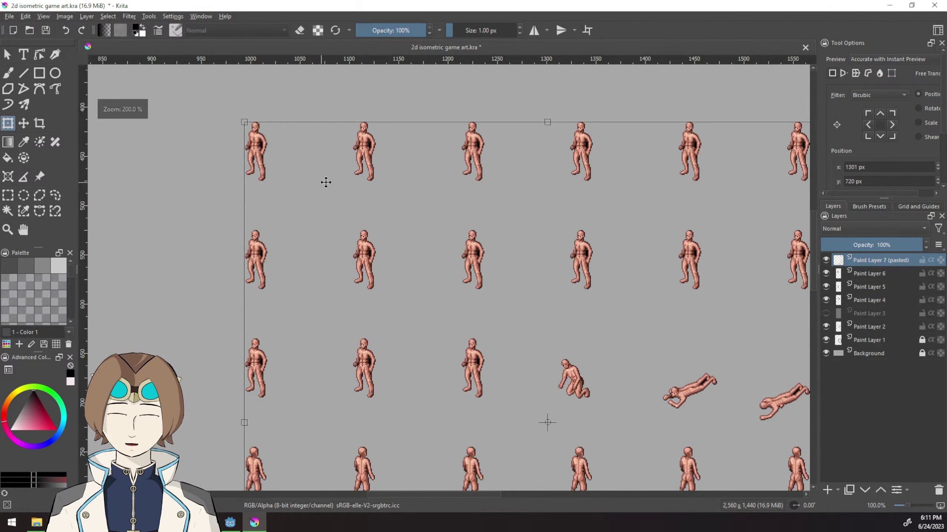
{"action": "scroll", "coordinate": [454, 396], "scroll_direction": "down", "scroll_amount": 2}
{"action": "scroll", "coordinate": [453, 397], "scroll_direction": "down", "scroll_amount": 5}
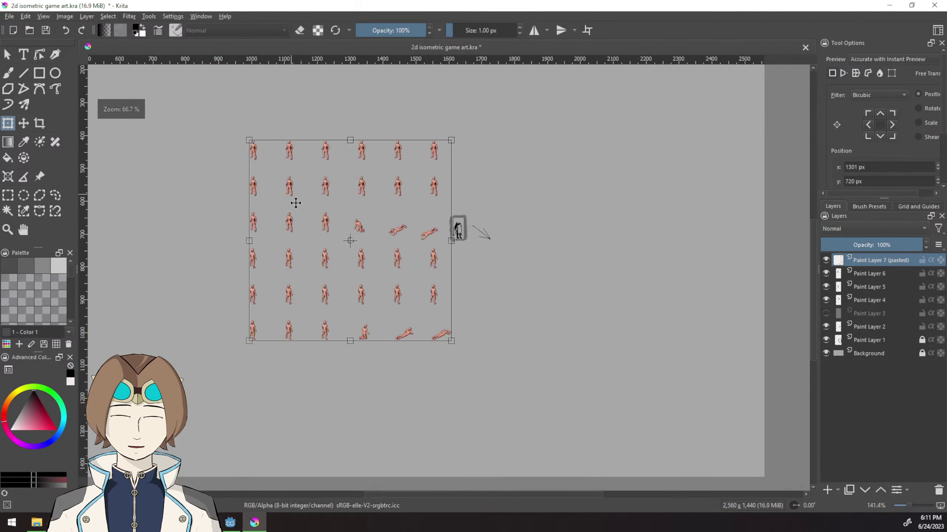
{"action": "left_click_drag", "start_coordinate": [395, 257], "coordinate": [521, 292]}
{"action": "scroll", "coordinate": [516, 303], "scroll_direction": "up", "scroll_amount": 8}
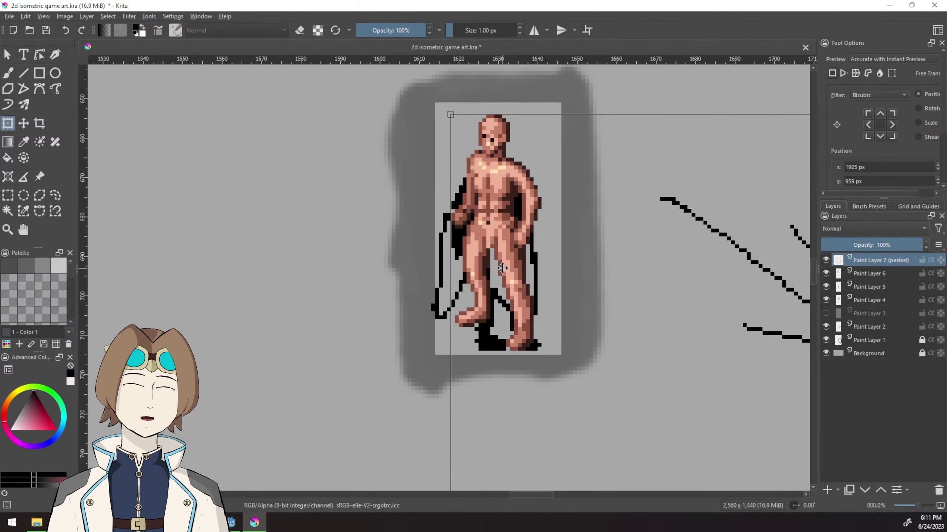
{"action": "left_click_drag", "start_coordinate": [868, 260], "coordinate": [880, 322]}
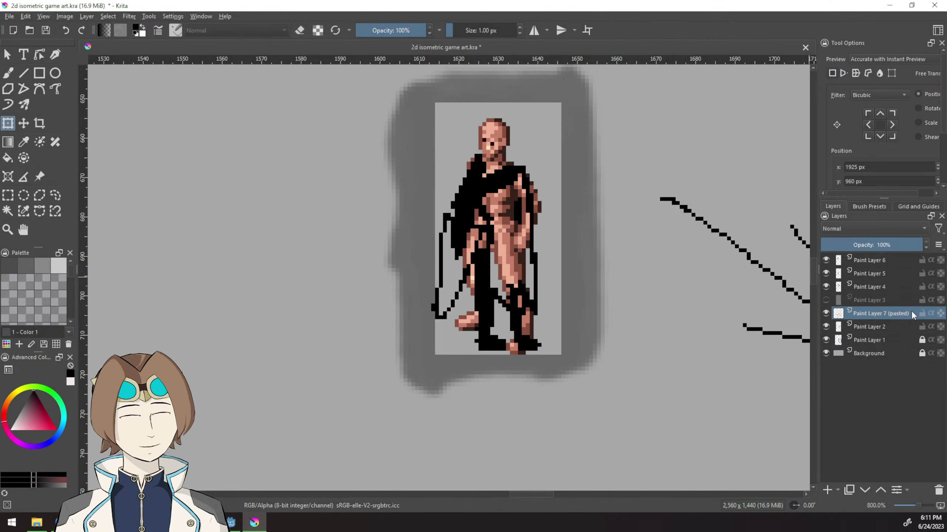
Delete the sketch on Paint Layers 4 to 6 and add an empty paint layer on top.
{"action": "left_click", "coordinate": [876, 285]}
{"action": "left_click", "coordinate": [872, 260], "text": "shift"}
{"action": "left_click", "coordinate": [939, 490]}
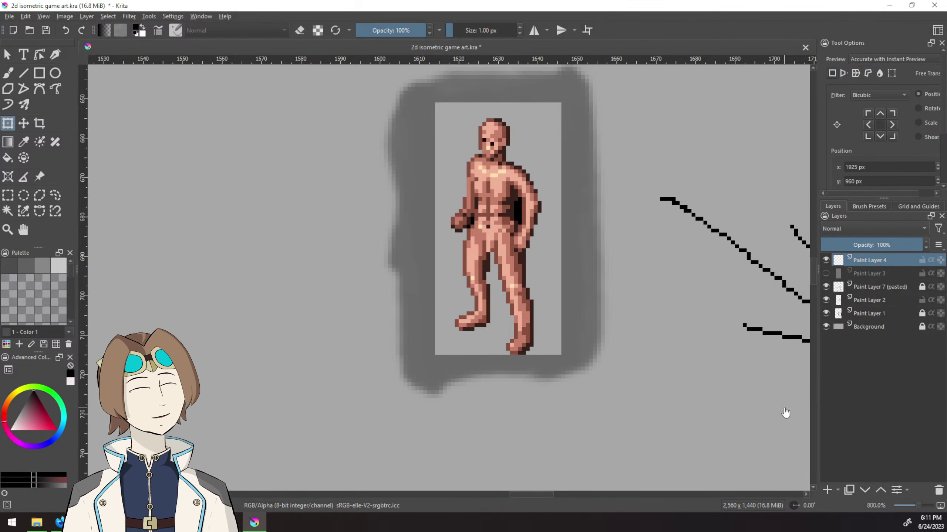
Reduce the opacity of the pasted figure layer and make the empty Paint Layer 4 active again.
{"action": "left_click", "coordinate": [869, 300]}
{"action": "left_click", "coordinate": [853, 245]}
{"action": "left_click", "coordinate": [869, 260]}
Paint the hips and the planted leg down to the foot in solid black with the brush over the faded figure.
{"action": "left_click", "coordinate": [7, 73]}
{"action": "scroll", "coordinate": [555, 172], "scroll_direction": "up", "scroll_amount": 1}
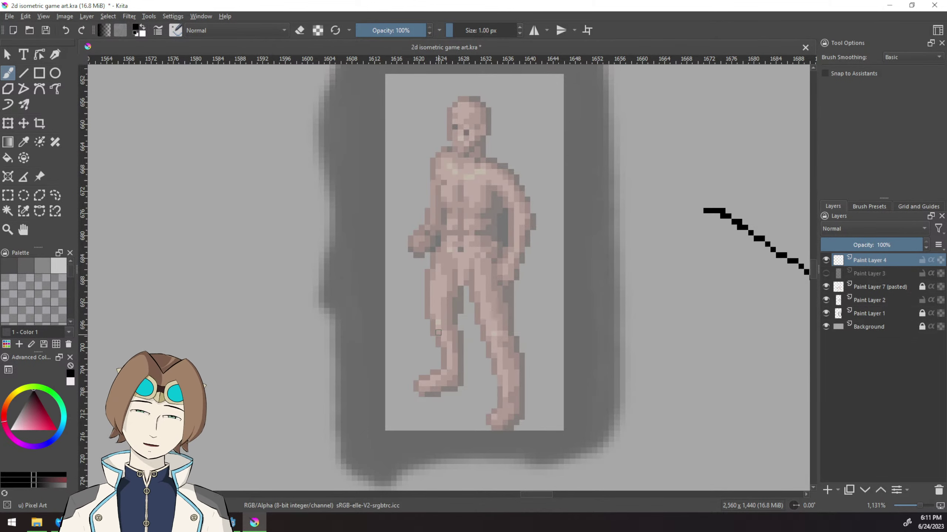
{"action": "mouse_move", "coordinate": [449, 270]}
{"action": "left_mouse_down"}
{"action": "mouse_move", "coordinate": [483, 275]}
{"action": "mouse_move", "coordinate": [438, 263]}
{"action": "mouse_move", "coordinate": [482, 262]}
{"action": "mouse_move", "coordinate": [505, 287]}
{"action": "left_mouse_up"}
{"action": "left_click_drag", "start_coordinate": [432, 256], "coordinate": [478, 335]}
{"action": "mouse_move", "coordinate": [478, 298]}
{"action": "left_mouse_down"}
{"action": "mouse_move", "coordinate": [490, 297]}
{"action": "mouse_move", "coordinate": [492, 283]}
{"action": "mouse_move", "coordinate": [485, 358]}
{"action": "mouse_move", "coordinate": [489, 338]}
{"action": "mouse_move", "coordinate": [475, 342]}
{"action": "mouse_move", "coordinate": [485, 354]}
{"action": "mouse_move", "coordinate": [486, 346]}
{"action": "mouse_move", "coordinate": [499, 404]}
{"action": "mouse_move", "coordinate": [511, 408]}
{"action": "mouse_move", "coordinate": [491, 414]}
{"action": "mouse_move", "coordinate": [496, 404]}
{"action": "mouse_move", "coordinate": [488, 421]}
{"action": "mouse_move", "coordinate": [497, 425]}
{"action": "mouse_move", "coordinate": [477, 426]}
{"action": "mouse_move", "coordinate": [483, 416]}
{"action": "left_mouse_up"}
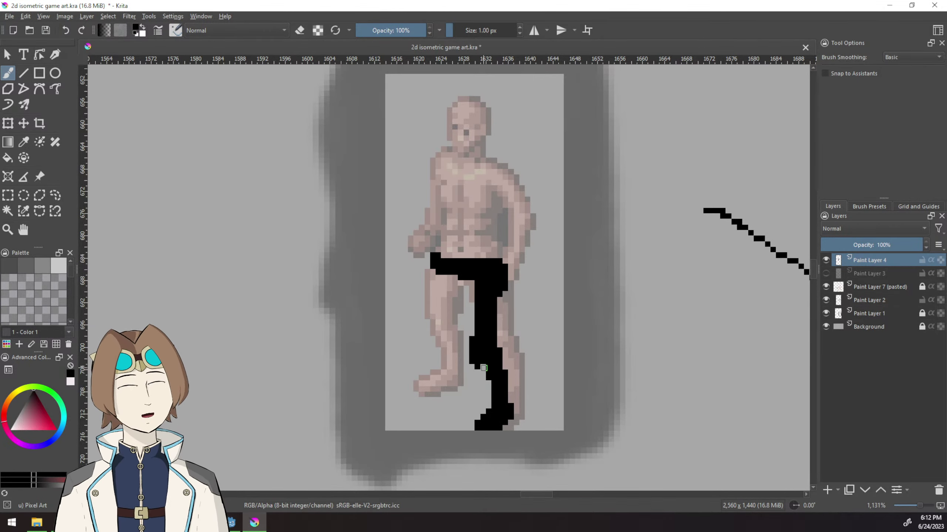
{"action": "left_click_drag", "start_coordinate": [484, 368], "coordinate": [493, 390]}
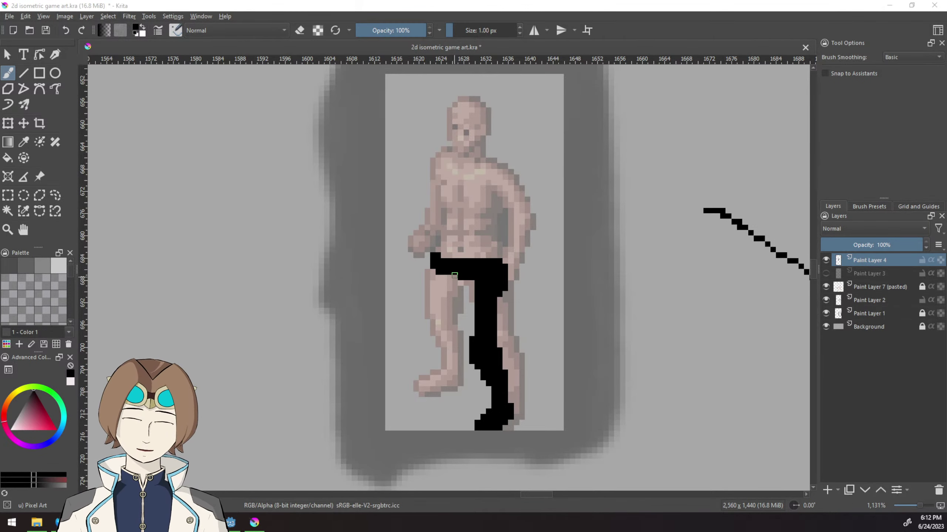
Paint the figure's other, raised leg in solid black from the hip through the bent knee to the foot.
{"action": "left_click_drag", "start_coordinate": [455, 275], "coordinate": [450, 318]}
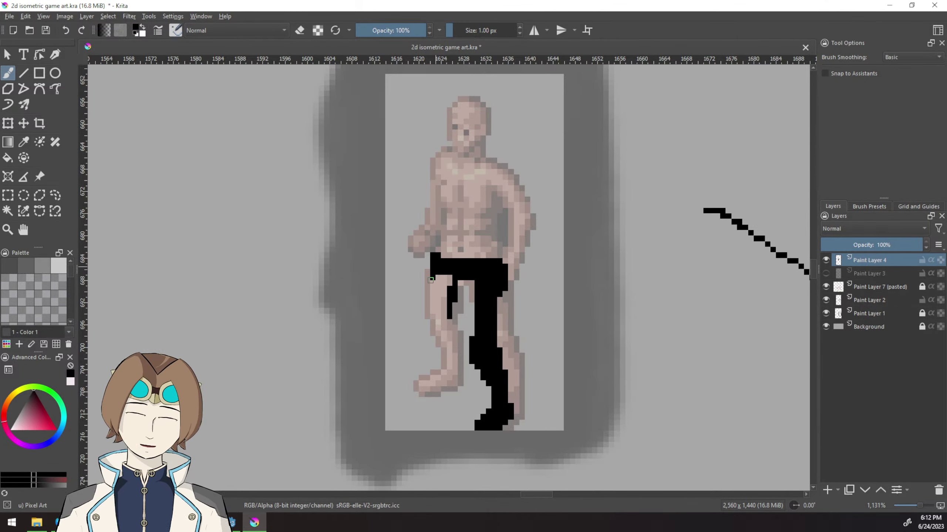
{"action": "left_click_drag", "start_coordinate": [430, 280], "coordinate": [427, 306]}
{"action": "mouse_move", "coordinate": [446, 273]}
{"action": "left_mouse_down"}
{"action": "mouse_move", "coordinate": [425, 340]}
{"action": "mouse_move", "coordinate": [415, 326]}
{"action": "left_mouse_up"}
{"action": "mouse_move", "coordinate": [435, 361]}
{"action": "left_mouse_down"}
{"action": "mouse_move", "coordinate": [434, 335]}
{"action": "mouse_move", "coordinate": [449, 378]}
{"action": "mouse_move", "coordinate": [425, 388]}
{"action": "mouse_move", "coordinate": [433, 402]}
{"action": "mouse_move", "coordinate": [439, 389]}
{"action": "mouse_move", "coordinate": [428, 405]}
{"action": "left_mouse_up"}
Add a paint layer above Paint Layer 4 and paint the figure's shoulders in solid black.
{"action": "key", "text": "Insert"}
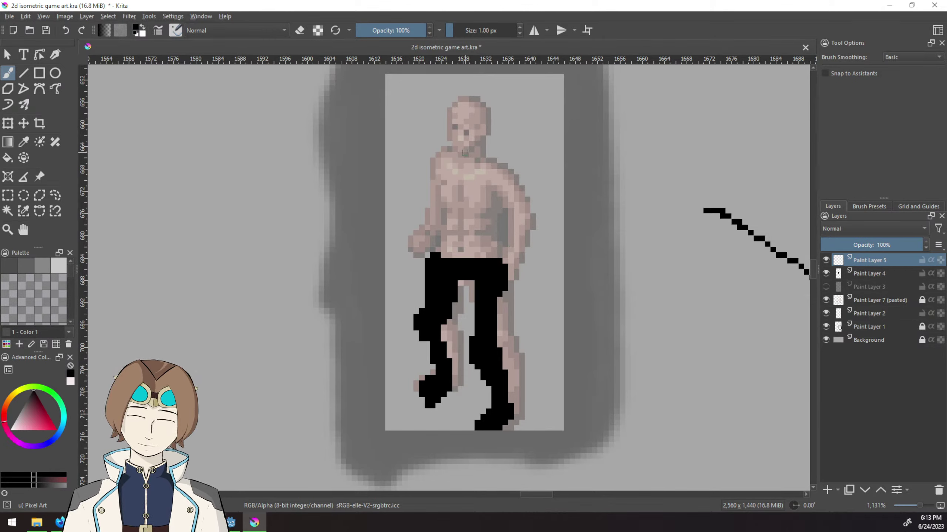
{"action": "mouse_move", "coordinate": [436, 161]}
{"action": "left_mouse_down"}
{"action": "mouse_move", "coordinate": [495, 174]}
{"action": "mouse_move", "coordinate": [481, 181]}
{"action": "mouse_move", "coordinate": [429, 163]}
{"action": "left_mouse_up"}
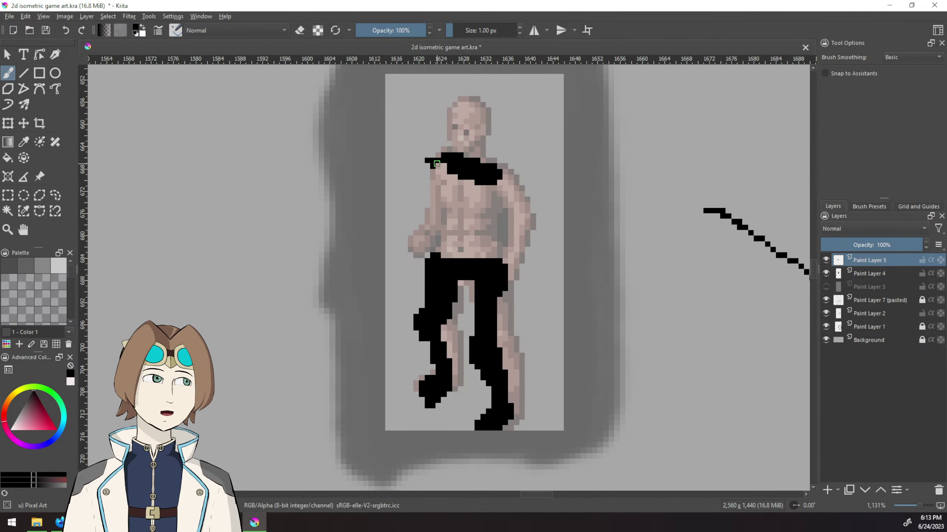
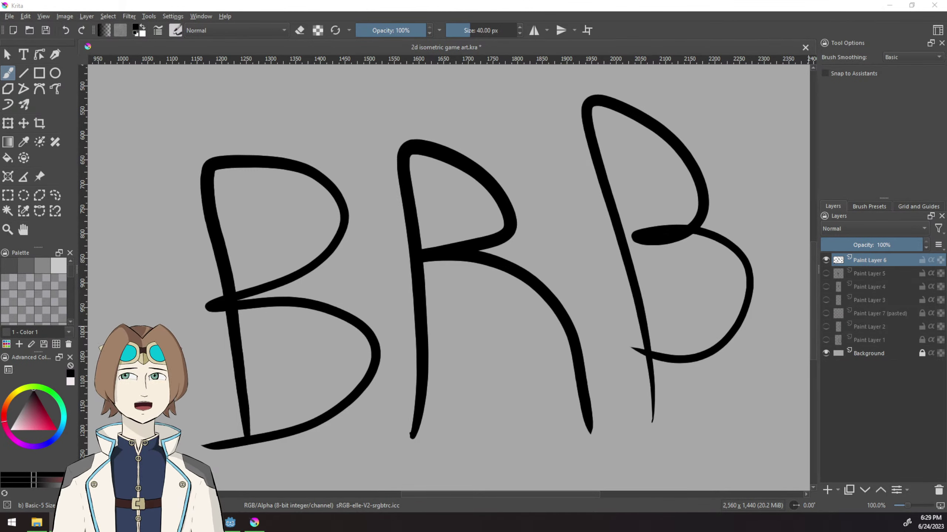
Clear the BRB lettering from Paint Layer 6 and sketch a tall rounded outline about 300 px wide with a jagged lower corner.
{"action": "key", "text": "Delete"}
{"action": "scroll", "coordinate": [447, 276], "scroll_direction": "up", "scroll_amount": 3}
{"action": "mouse_move", "coordinate": [611, 406]}
{"action": "left_mouse_down"}
{"action": "mouse_move", "coordinate": [584, 170]}
{"action": "mouse_move", "coordinate": [554, 143]}
{"action": "mouse_move", "coordinate": [519, 133]}
{"action": "mouse_move", "coordinate": [443, 138]}
{"action": "mouse_move", "coordinate": [418, 209]}
{"action": "mouse_move", "coordinate": [434, 313]}
{"action": "mouse_move", "coordinate": [478, 368]}
{"action": "mouse_move", "coordinate": [551, 411]}
{"action": "mouse_move", "coordinate": [552, 374]}
{"action": "left_mouse_up"}
{"action": "key", "text": "Delete"}
{"action": "mouse_move", "coordinate": [635, 451]}
{"action": "left_mouse_down"}
{"action": "mouse_move", "coordinate": [637, 237]}
{"action": "mouse_move", "coordinate": [613, 171]}
{"action": "mouse_move", "coordinate": [530, 160]}
{"action": "mouse_move", "coordinate": [502, 176]}
{"action": "mouse_move", "coordinate": [491, 219]}
{"action": "mouse_move", "coordinate": [512, 392]}
{"action": "mouse_move", "coordinate": [538, 424]}
{"action": "mouse_move", "coordinate": [610, 468]}
{"action": "mouse_move", "coordinate": [608, 445]}
{"action": "mouse_move", "coordinate": [636, 466]}
{"action": "mouse_move", "coordinate": [637, 439]}
{"action": "mouse_move", "coordinate": [637, 486]}
{"action": "mouse_move", "coordinate": [613, 444]}
{"action": "mouse_move", "coordinate": [619, 464]}
{"action": "mouse_move", "coordinate": [641, 477]}
{"action": "mouse_move", "coordinate": [640, 466]}
{"action": "left_mouse_up"}
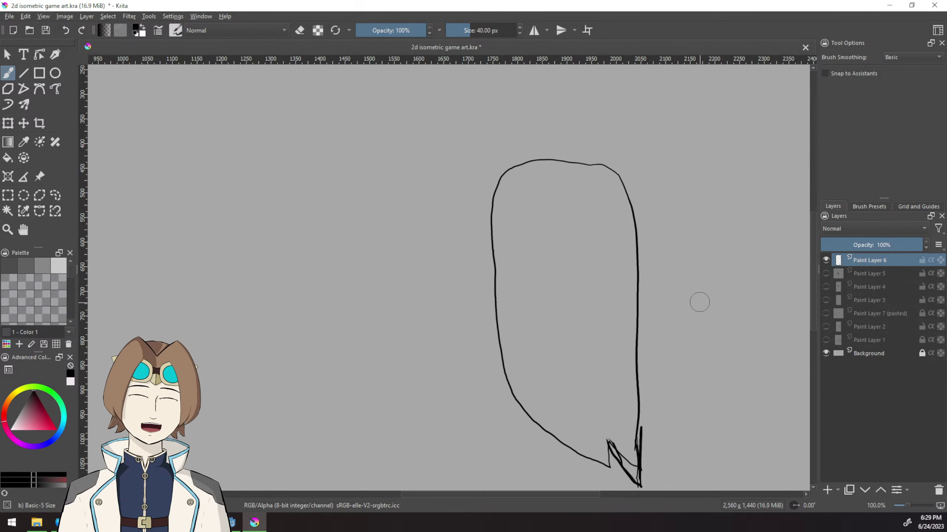
Add a paint layer and sketch two lower legs as pairs of vertical lines at the base of the outline.
{"action": "left_click_drag", "start_coordinate": [699, 302], "coordinate": [674, 234]}
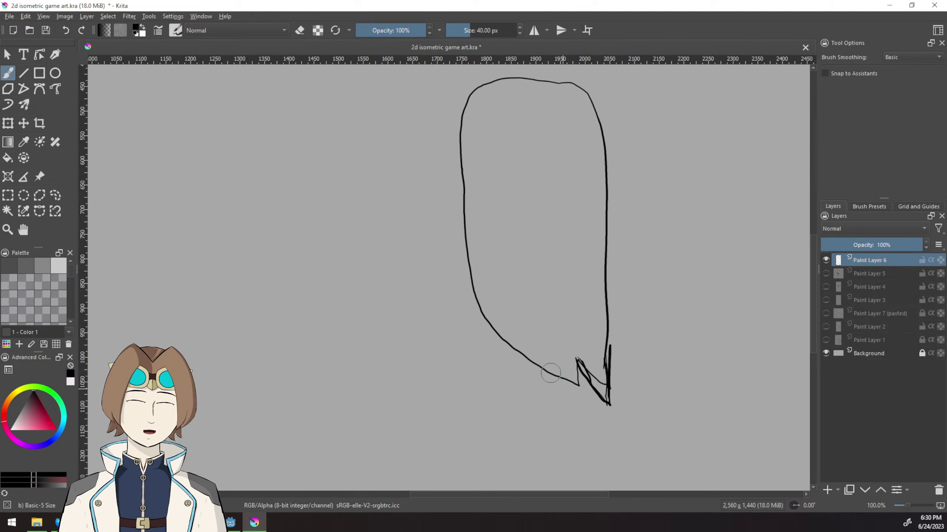
{"action": "left_click", "coordinate": [827, 490]}
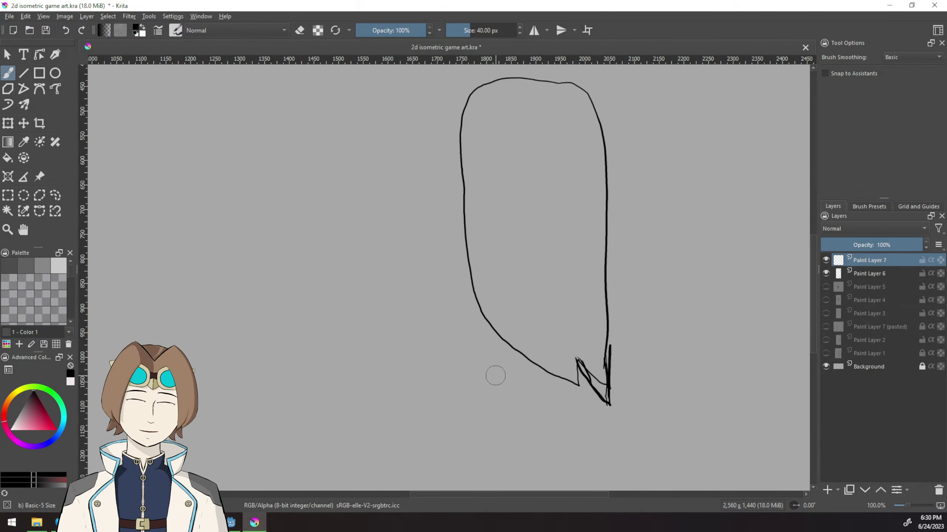
{"action": "left_click_drag", "start_coordinate": [495, 325], "coordinate": [498, 399]}
{"action": "mouse_move", "coordinate": [512, 333]}
{"action": "left_mouse_down"}
{"action": "mouse_move", "coordinate": [514, 394]}
{"action": "mouse_move", "coordinate": [500, 418]}
{"action": "left_mouse_up"}
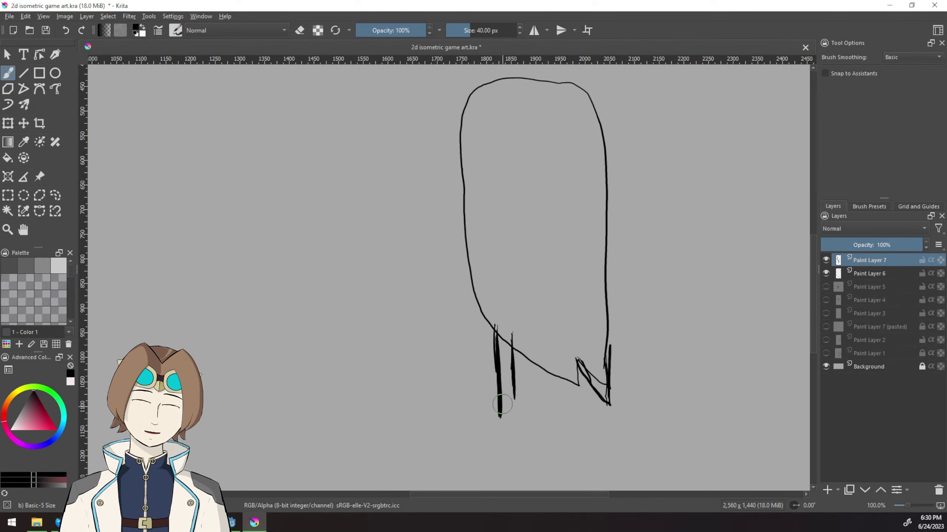
{"action": "left_click_drag", "start_coordinate": [512, 377], "coordinate": [514, 434]}
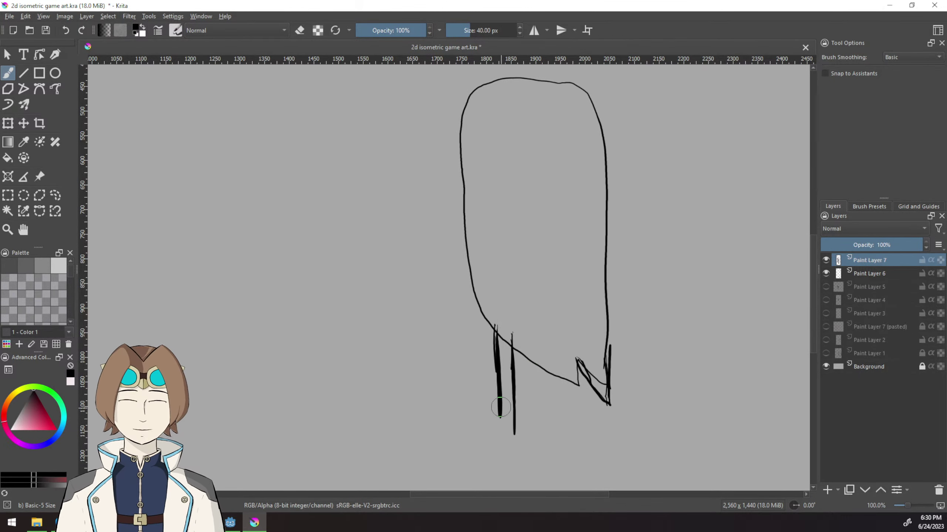
{"action": "left_click_drag", "start_coordinate": [498, 399], "coordinate": [502, 427]}
{"action": "left_click_drag", "start_coordinate": [558, 345], "coordinate": [560, 433]}
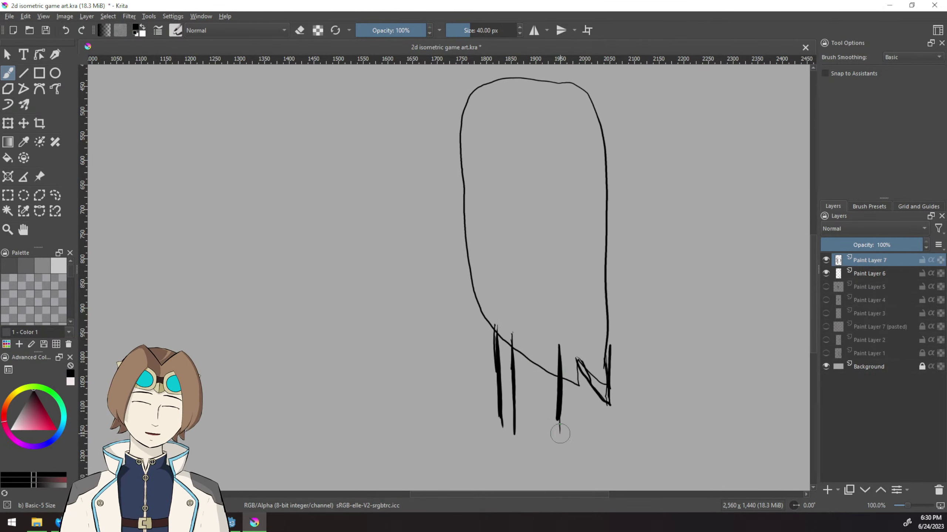
{"action": "mouse_move", "coordinate": [578, 351]}
{"action": "left_mouse_down"}
{"action": "mouse_move", "coordinate": [577, 433]}
{"action": "mouse_move", "coordinate": [560, 443]}
{"action": "left_mouse_up"}
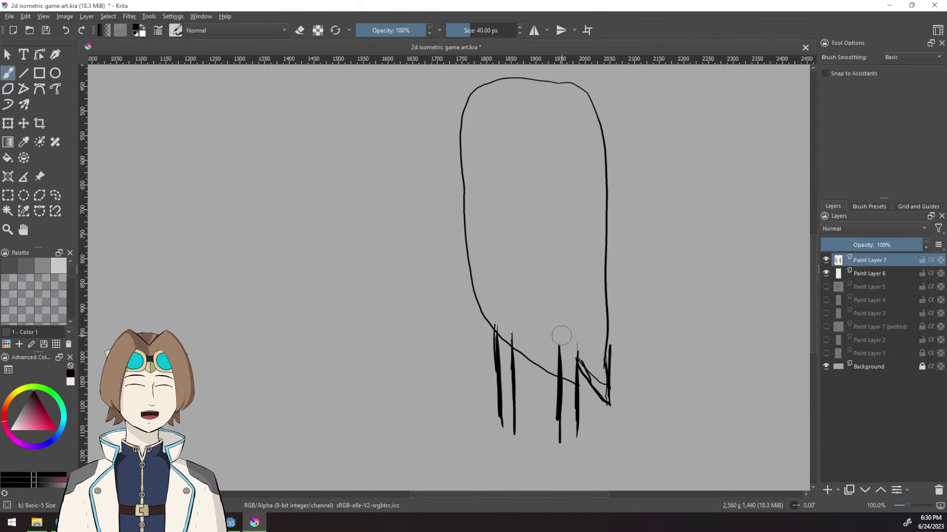
{"action": "mouse_move", "coordinate": [577, 429]}
{"action": "left_mouse_down"}
{"action": "mouse_move", "coordinate": [581, 445]}
{"action": "mouse_move", "coordinate": [557, 457]}
{"action": "mouse_move", "coordinate": [579, 461]}
{"action": "mouse_move", "coordinate": [578, 443]}
{"action": "left_mouse_up"}
Sketch a flat rectangular box foot under each lower leg and hide the rounded outline on Paint Layer 6.
{"action": "mouse_move", "coordinate": [514, 410]}
{"action": "left_mouse_down"}
{"action": "mouse_move", "coordinate": [513, 434]}
{"action": "mouse_move", "coordinate": [501, 425]}
{"action": "mouse_move", "coordinate": [500, 442]}
{"action": "mouse_move", "coordinate": [519, 438]}
{"action": "mouse_move", "coordinate": [522, 460]}
{"action": "mouse_move", "coordinate": [497, 459]}
{"action": "mouse_move", "coordinate": [508, 440]}
{"action": "mouse_move", "coordinate": [495, 439]}
{"action": "mouse_move", "coordinate": [492, 463]}
{"action": "left_mouse_up"}
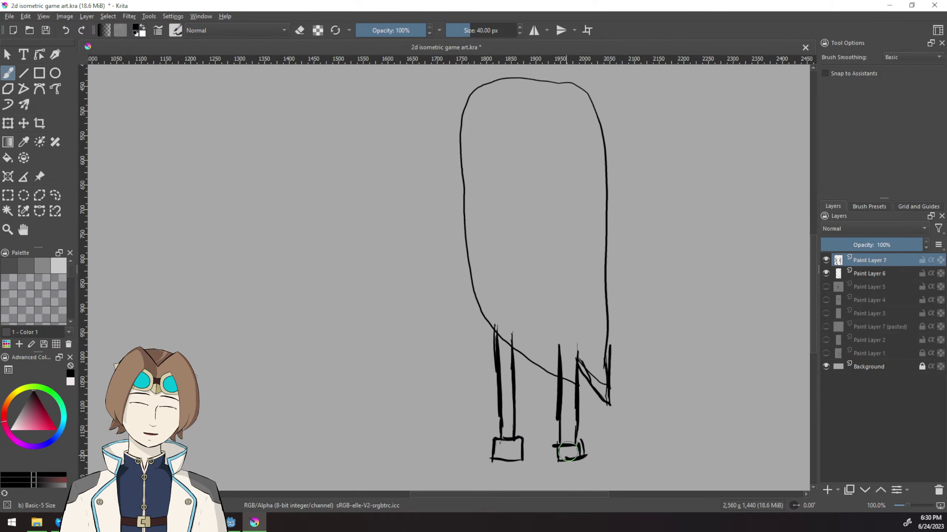
{"action": "left_click_drag", "start_coordinate": [570, 448], "coordinate": [581, 457]}
{"action": "left_click_drag", "start_coordinate": [477, 443], "coordinate": [535, 444]}
{"action": "left_click_drag", "start_coordinate": [536, 444], "coordinate": [534, 463]}
{"action": "left_click_drag", "start_coordinate": [534, 463], "coordinate": [475, 462]}
{"action": "left_click_drag", "start_coordinate": [475, 462], "coordinate": [477, 443]}
{"action": "left_click_drag", "start_coordinate": [541, 444], "coordinate": [596, 448]}
{"action": "left_click_drag", "start_coordinate": [597, 449], "coordinate": [598, 461]}
{"action": "left_click_drag", "start_coordinate": [597, 462], "coordinate": [541, 465]}
{"action": "left_click_drag", "start_coordinate": [541, 465], "coordinate": [531, 442]}
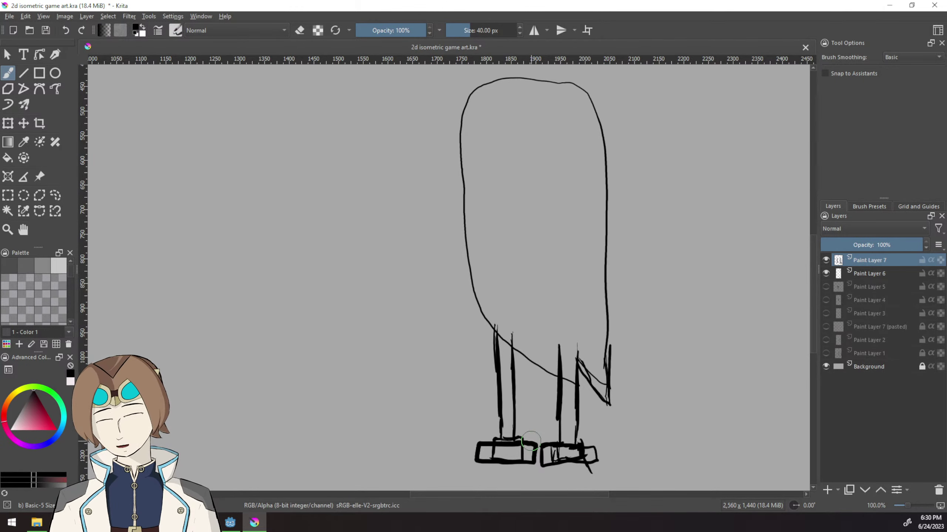
{"action": "left_click", "coordinate": [825, 274]}
{"action": "left_click_drag", "start_coordinate": [714, 329], "coordinate": [703, 353]}
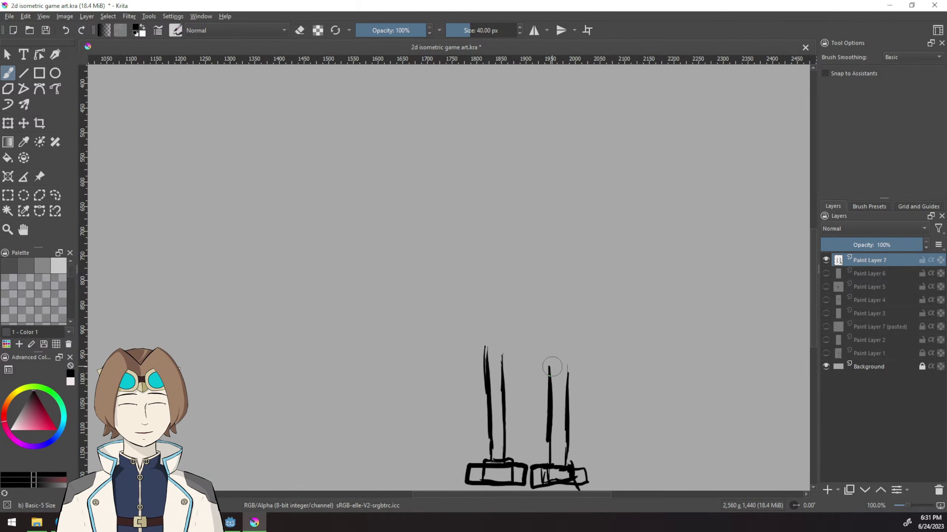
{"action": "left_click_drag", "start_coordinate": [496, 343], "coordinate": [497, 345]}
{"action": "left_click_drag", "start_coordinate": [559, 351], "coordinate": [561, 354]}
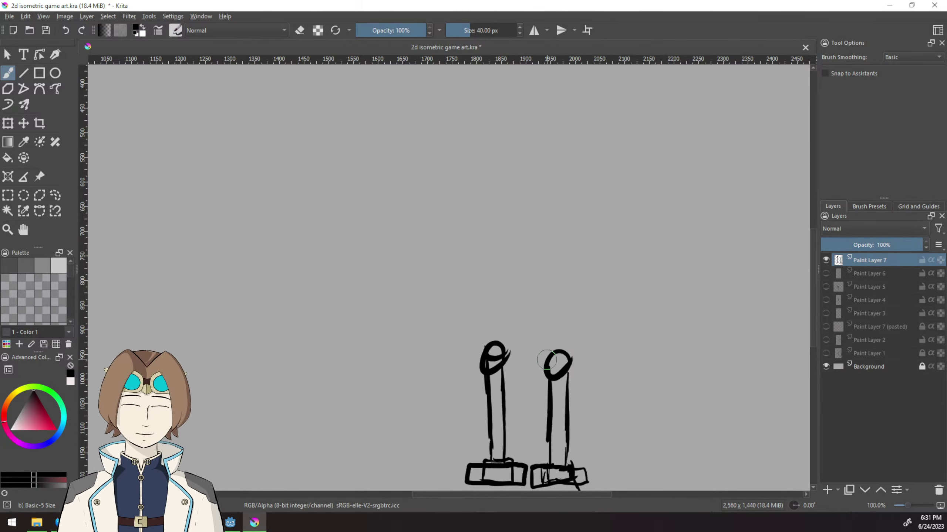
{"action": "key", "text": "ctrl+z"}
{"action": "key", "text": "ctrl+z"}
{"action": "key", "text": "ctrl+z"}
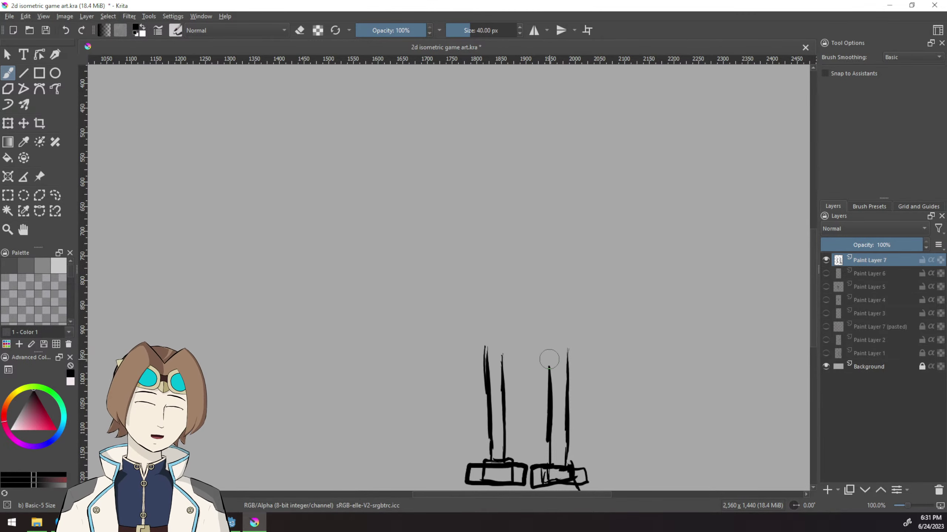
Extend and thicken the vertical lines of both lower legs so their upper ends are roughly level.
{"action": "mouse_move", "coordinate": [547, 364]}
{"action": "left_mouse_down"}
{"action": "mouse_move", "coordinate": [547, 346]}
{"action": "mouse_move", "coordinate": [502, 376]}
{"action": "left_mouse_up"}
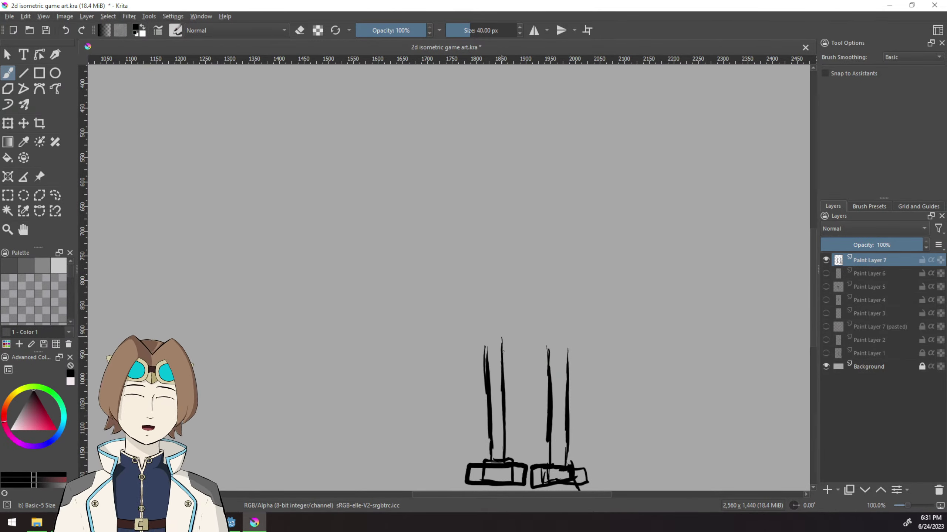
{"action": "left_click_drag", "start_coordinate": [485, 340], "coordinate": [488, 406]}
{"action": "left_click_drag", "start_coordinate": [550, 413], "coordinate": [551, 339]}
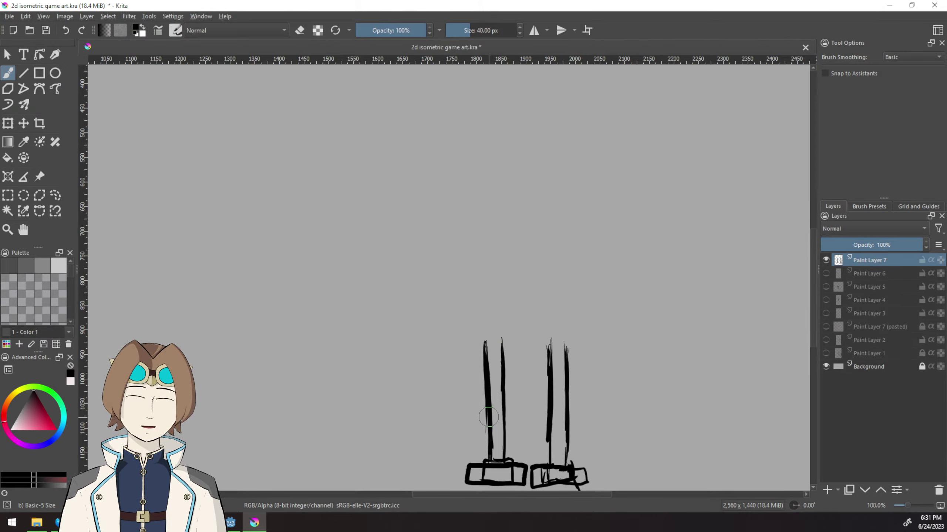
{"action": "left_click_drag", "start_coordinate": [488, 408], "coordinate": [489, 456]}
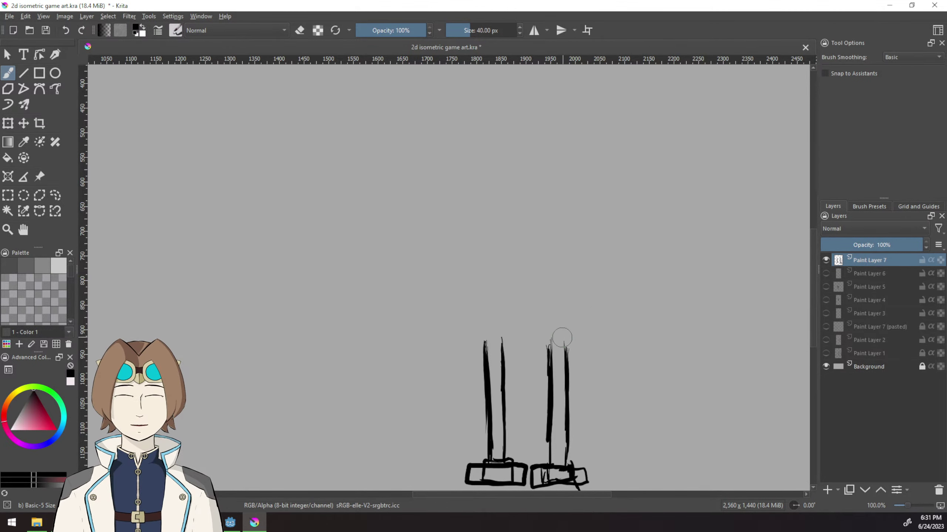
Sketch the upper legs from round knee joints to the hip joints and join them with a V-shaped pelvis.
{"action": "mouse_move", "coordinate": [557, 324]}
{"action": "left_mouse_down"}
{"action": "mouse_move", "coordinate": [550, 336]}
{"action": "mouse_move", "coordinate": [562, 345]}
{"action": "left_mouse_up"}
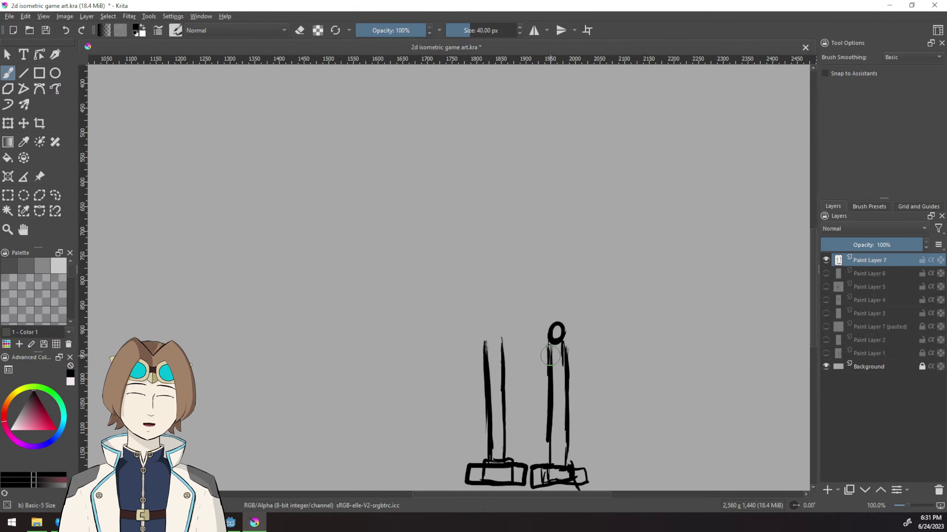
{"action": "left_click_drag", "start_coordinate": [489, 325], "coordinate": [501, 333]}
{"action": "left_click_drag", "start_coordinate": [549, 327], "coordinate": [537, 261]}
{"action": "left_click_drag", "start_coordinate": [553, 261], "coordinate": [563, 324]}
{"action": "mouse_move", "coordinate": [557, 321]}
{"action": "left_mouse_down"}
{"action": "mouse_move", "coordinate": [558, 349]}
{"action": "mouse_move", "coordinate": [536, 263]}
{"action": "mouse_move", "coordinate": [516, 280]}
{"action": "left_mouse_up"}
{"action": "left_click_drag", "start_coordinate": [486, 239], "coordinate": [550, 245]}
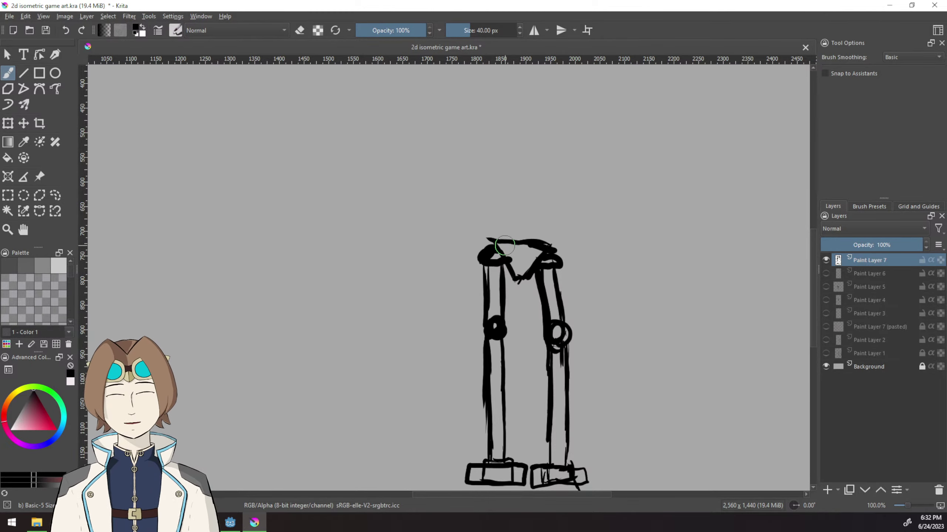
Sketch the spine as two thick parallel vertical strokes rising from the centre of the pelvis.
{"action": "left_click_drag", "start_coordinate": [638, 217], "coordinate": [626, 321]}
{"action": "scroll", "coordinate": [525, 327], "scroll_direction": "down", "scroll_amount": 2}
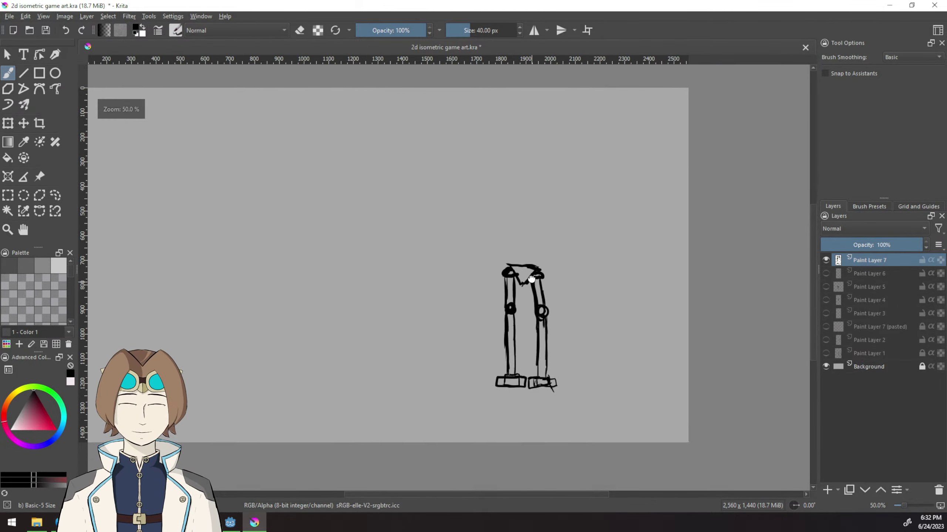
{"action": "scroll", "coordinate": [527, 329], "scroll_direction": "up", "scroll_amount": 3}
{"action": "scroll", "coordinate": [528, 329], "scroll_direction": "down", "scroll_amount": 1}
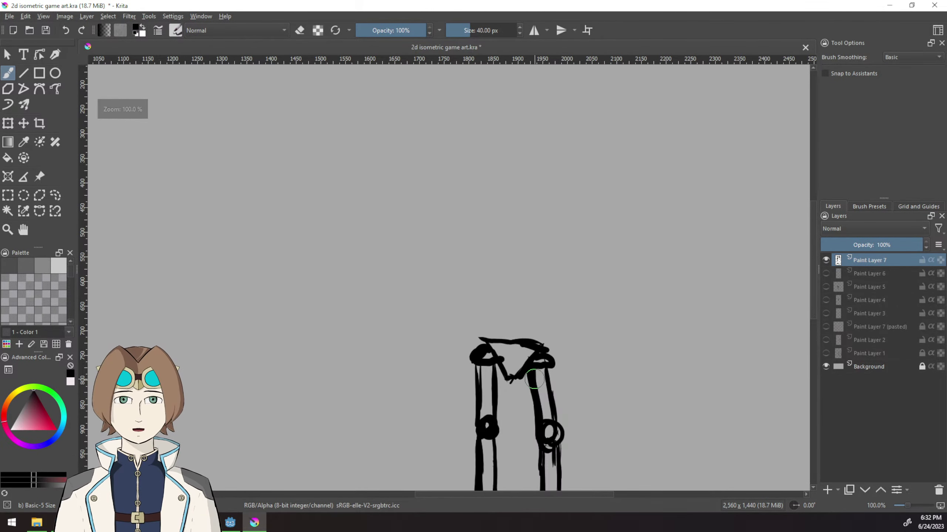
{"action": "scroll", "coordinate": [535, 309], "scroll_direction": "up", "scroll_amount": 1}
{"action": "left_click_drag", "start_coordinate": [491, 397], "coordinate": [496, 228]}
{"action": "mouse_move", "coordinate": [513, 402]}
{"action": "left_mouse_down"}
{"action": "mouse_move", "coordinate": [516, 224]}
{"action": "mouse_move", "coordinate": [520, 302]}
{"action": "left_mouse_up"}
{"action": "left_click_drag", "start_coordinate": [536, 338], "coordinate": [551, 407]}
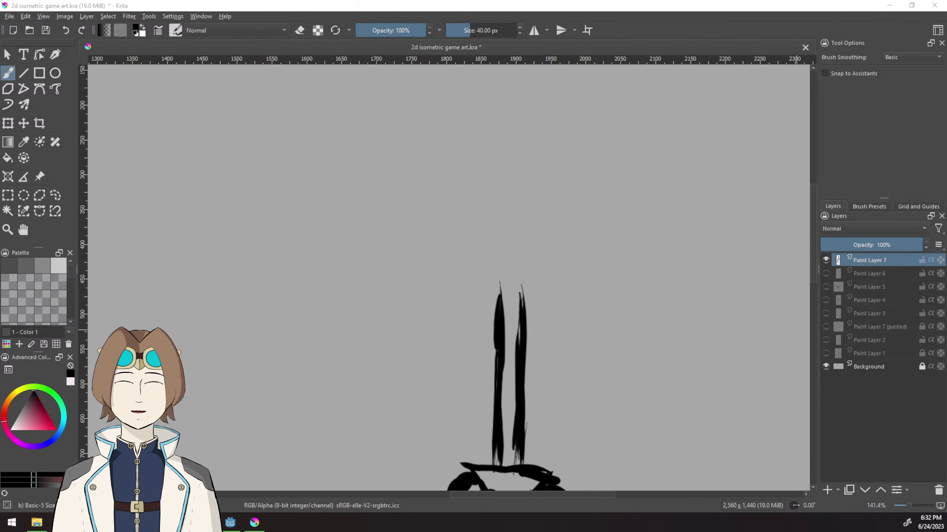
Sketch a horizontal shoulder bar about 210 px wide with dark end caps across the upper end of the spine.
{"action": "scroll", "coordinate": [565, 356], "scroll_direction": "up", "scroll_amount": 1}
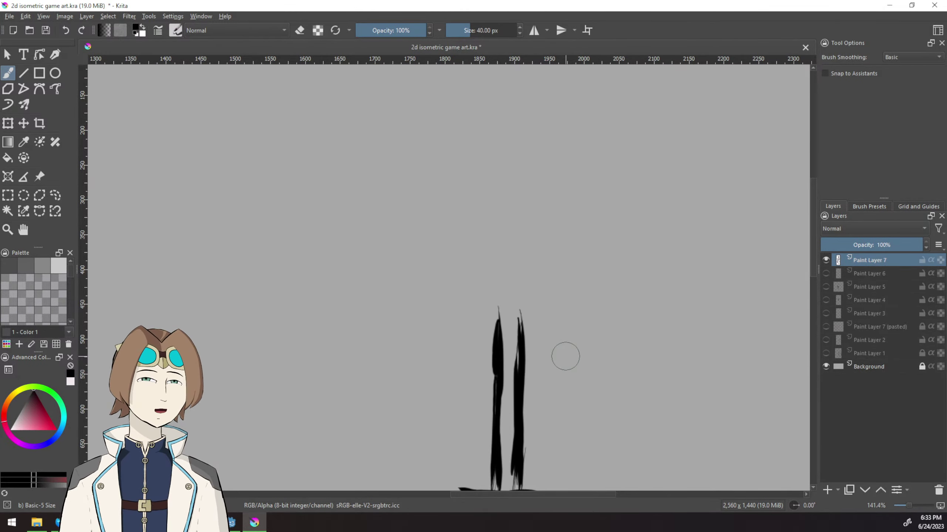
{"action": "left_click_drag", "start_coordinate": [433, 279], "coordinate": [577, 282]}
{"action": "left_click_drag", "start_coordinate": [427, 311], "coordinate": [594, 312]}
{"action": "left_click_drag", "start_coordinate": [434, 278], "coordinate": [432, 316]}
{"action": "left_click_drag", "start_coordinate": [577, 280], "coordinate": [579, 316]}
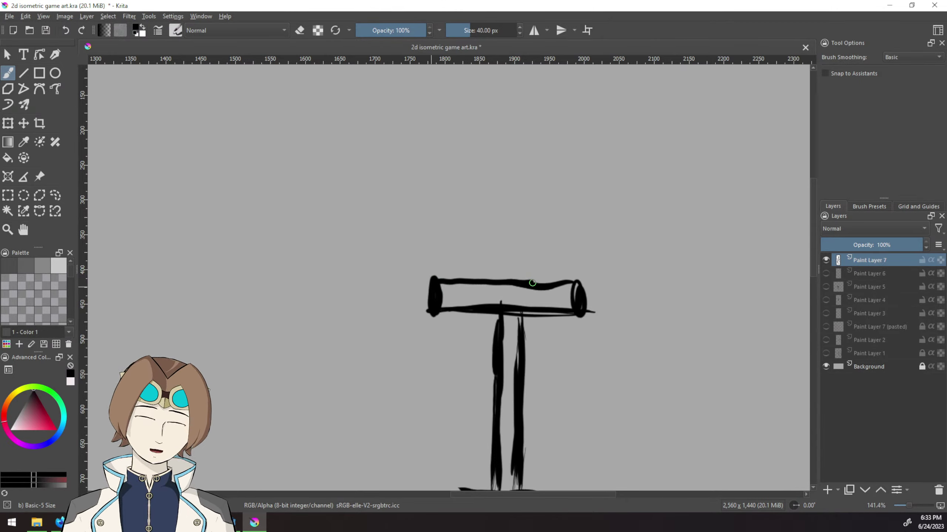
{"action": "left_click_drag", "start_coordinate": [514, 278], "coordinate": [574, 283]}
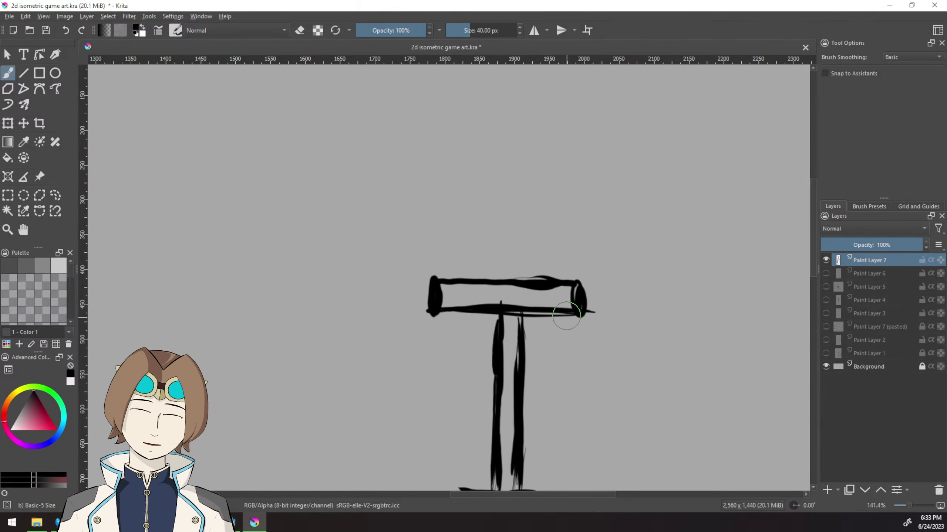
Sketch diagonal braces between the spine and the shoulder bar and add a block to one end of the bar.
{"action": "mouse_move", "coordinate": [566, 316]}
{"action": "left_mouse_down"}
{"action": "mouse_move", "coordinate": [531, 378]}
{"action": "mouse_move", "coordinate": [525, 349]}
{"action": "left_mouse_up"}
{"action": "left_click_drag", "start_coordinate": [456, 311], "coordinate": [495, 390]}
{"action": "left_click_drag", "start_coordinate": [478, 314], "coordinate": [493, 348]}
{"action": "left_click_drag", "start_coordinate": [540, 336], "coordinate": [547, 318]}
{"action": "left_click_drag", "start_coordinate": [576, 261], "coordinate": [598, 263]}
{"action": "left_click_drag", "start_coordinate": [598, 263], "coordinate": [600, 298]}
{"action": "left_click_drag", "start_coordinate": [588, 266], "coordinate": [587, 297]}
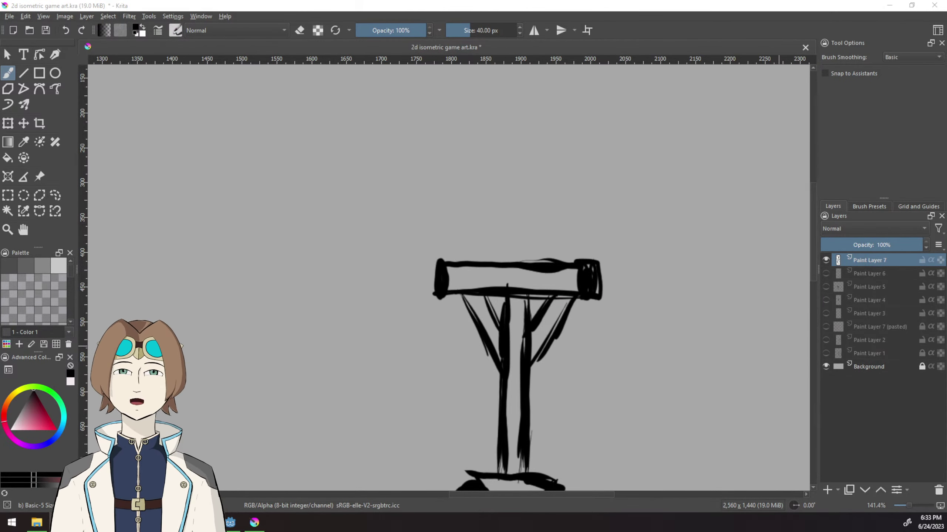
Sketch a ribbed, tapered neck base on the middle of the shoulder bar and add an empty paint layer above.
{"action": "left_click_drag", "start_coordinate": [495, 233], "coordinate": [480, 262]}
{"action": "left_click_drag", "start_coordinate": [538, 232], "coordinate": [554, 261]}
{"action": "left_click_drag", "start_coordinate": [501, 233], "coordinate": [532, 233]}
{"action": "left_click_drag", "start_coordinate": [501, 234], "coordinate": [495, 261]}
{"action": "left_click_drag", "start_coordinate": [512, 234], "coordinate": [512, 266]}
{"action": "left_click_drag", "start_coordinate": [523, 231], "coordinate": [521, 261]}
{"action": "scroll", "coordinate": [461, 247], "scroll_direction": "down", "scroll_amount": 1}
{"action": "left_click", "coordinate": [827, 490]}
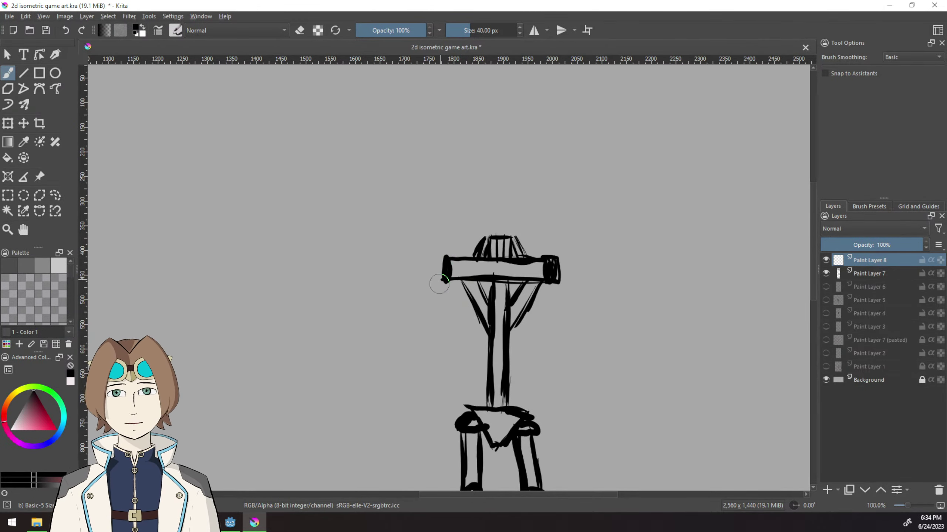
Try out a bent, pointed arm with a small side peg at the shoulder bar's end and clear it again.
{"action": "mouse_move", "coordinate": [439, 284]}
{"action": "left_mouse_down"}
{"action": "mouse_move", "coordinate": [432, 271]}
{"action": "mouse_move", "coordinate": [428, 283]}
{"action": "mouse_move", "coordinate": [442, 258]}
{"action": "mouse_move", "coordinate": [403, 281]}
{"action": "mouse_move", "coordinate": [394, 367]}
{"action": "left_mouse_up"}
{"action": "mouse_move", "coordinate": [436, 267]}
{"action": "left_mouse_down"}
{"action": "mouse_move", "coordinate": [412, 345]}
{"action": "mouse_move", "coordinate": [414, 327]}
{"action": "mouse_move", "coordinate": [407, 343]}
{"action": "mouse_move", "coordinate": [400, 323]}
{"action": "mouse_move", "coordinate": [384, 396]}
{"action": "left_mouse_up"}
{"action": "left_click_drag", "start_coordinate": [384, 395], "coordinate": [416, 320]}
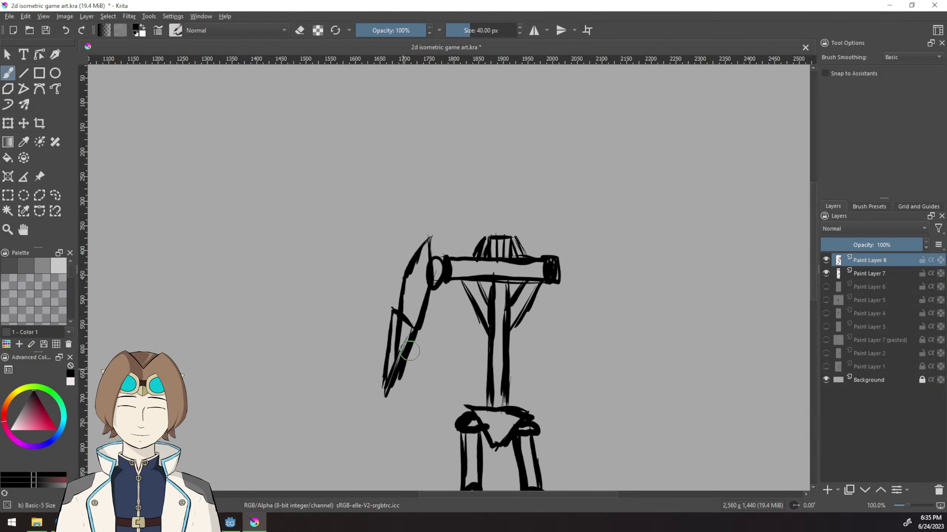
{"action": "left_click_drag", "start_coordinate": [390, 397], "coordinate": [417, 281]}
{"action": "left_click_drag", "start_coordinate": [500, 370], "coordinate": [498, 371]}
{"action": "left_click_drag", "start_coordinate": [561, 372], "coordinate": [559, 373]}
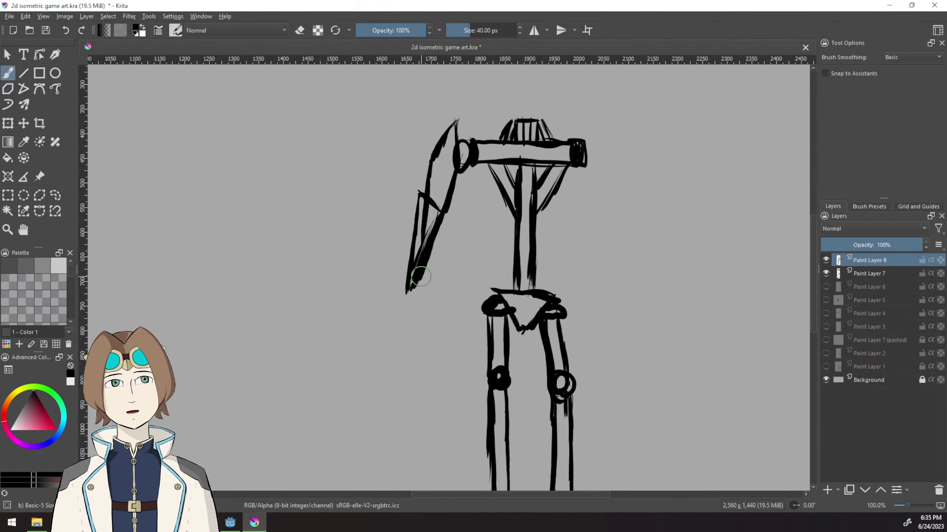
{"action": "mouse_move", "coordinate": [408, 292]}
{"action": "left_mouse_down"}
{"action": "mouse_move", "coordinate": [441, 237]}
{"action": "mouse_move", "coordinate": [413, 289]}
{"action": "left_mouse_up"}
{"action": "mouse_move", "coordinate": [442, 245]}
{"action": "left_mouse_down"}
{"action": "mouse_move", "coordinate": [452, 244]}
{"action": "mouse_move", "coordinate": [439, 234]}
{"action": "mouse_move", "coordinate": [435, 242]}
{"action": "left_mouse_up"}
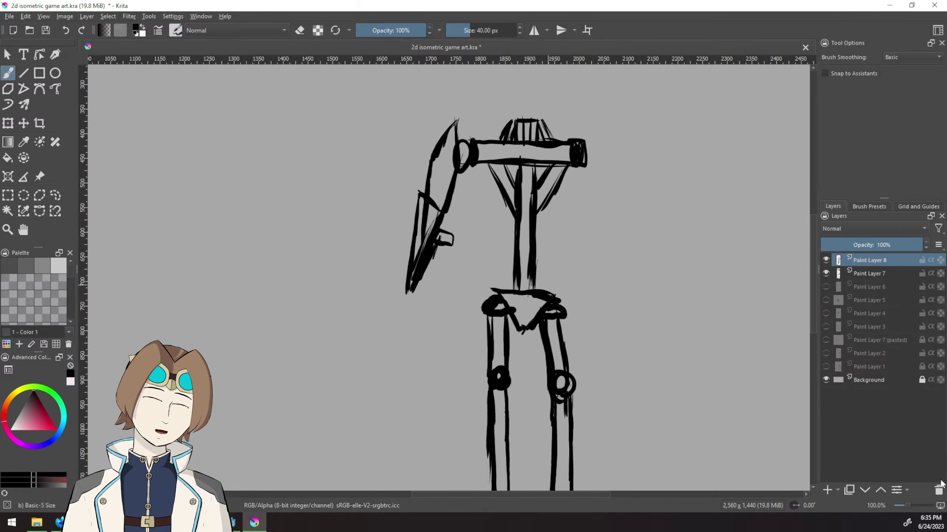
{"action": "key", "text": "Delete"}
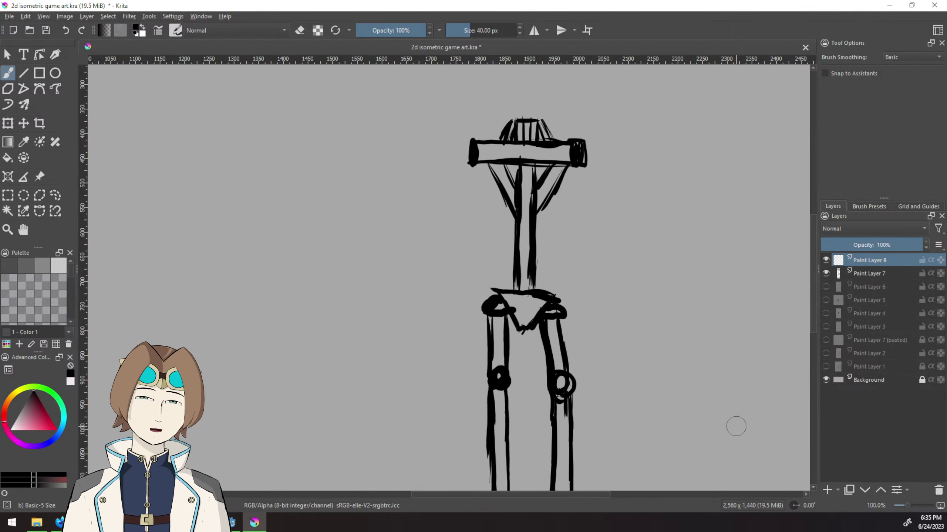
Sketch a pointed shoulder plate with a slanted inner edge at the shoulder bar's end, hide its layer, and add an empty paint layer.
{"action": "scroll", "coordinate": [726, 414], "scroll_direction": "up", "scroll_amount": 1, "text": "ctrl"}
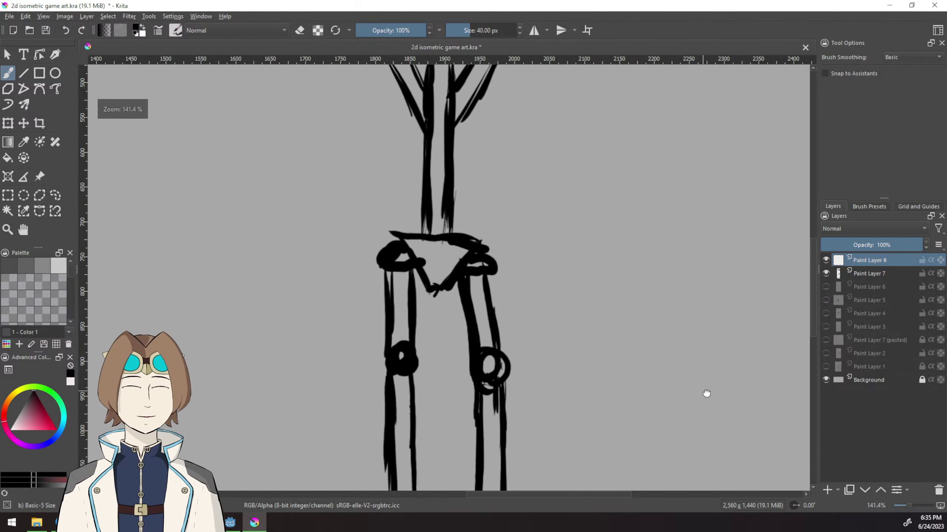
{"action": "scroll", "coordinate": [605, 371], "scroll_direction": "up", "scroll_amount": 5}
{"action": "scroll", "coordinate": [604, 321], "scroll_direction": "left", "scroll_amount": 3}
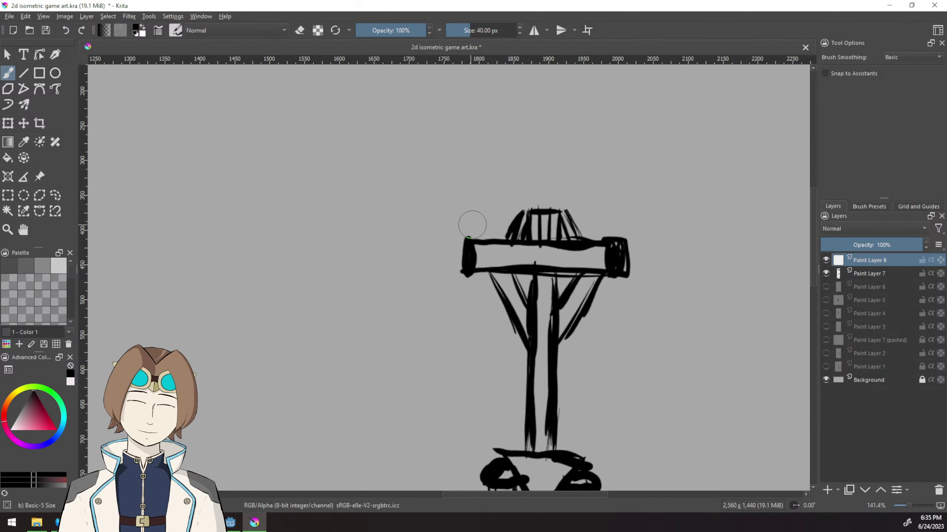
{"action": "mouse_move", "coordinate": [484, 214]}
{"action": "left_mouse_down"}
{"action": "mouse_move", "coordinate": [440, 276]}
{"action": "mouse_move", "coordinate": [462, 228]}
{"action": "mouse_move", "coordinate": [438, 214]}
{"action": "mouse_move", "coordinate": [372, 215]}
{"action": "mouse_move", "coordinate": [329, 255]}
{"action": "left_mouse_up"}
{"action": "key", "text": "ctrl+z"}
{"action": "key", "text": "ctrl+z"}
{"action": "key", "text": "ctrl+z"}
{"action": "key", "text": "ctrl+z"}
{"action": "key", "text": "ctrl+z"}
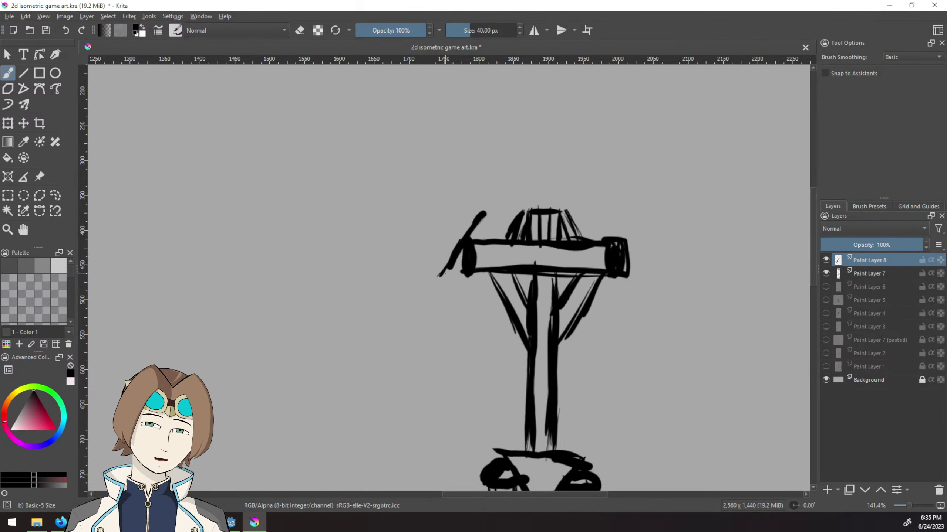
{"action": "left_click_drag", "start_coordinate": [443, 275], "coordinate": [330, 275]}
{"action": "mouse_move", "coordinate": [484, 212]}
{"action": "left_mouse_down"}
{"action": "mouse_move", "coordinate": [371, 228]}
{"action": "mouse_move", "coordinate": [422, 222]}
{"action": "mouse_move", "coordinate": [317, 260]}
{"action": "left_mouse_up"}
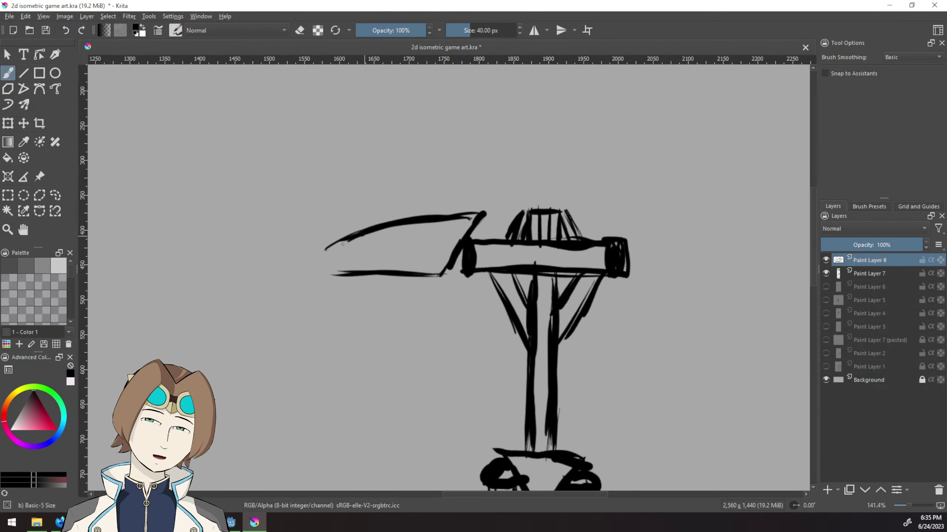
{"action": "left_click", "coordinate": [825, 260]}
{"action": "left_click", "coordinate": [827, 490]}
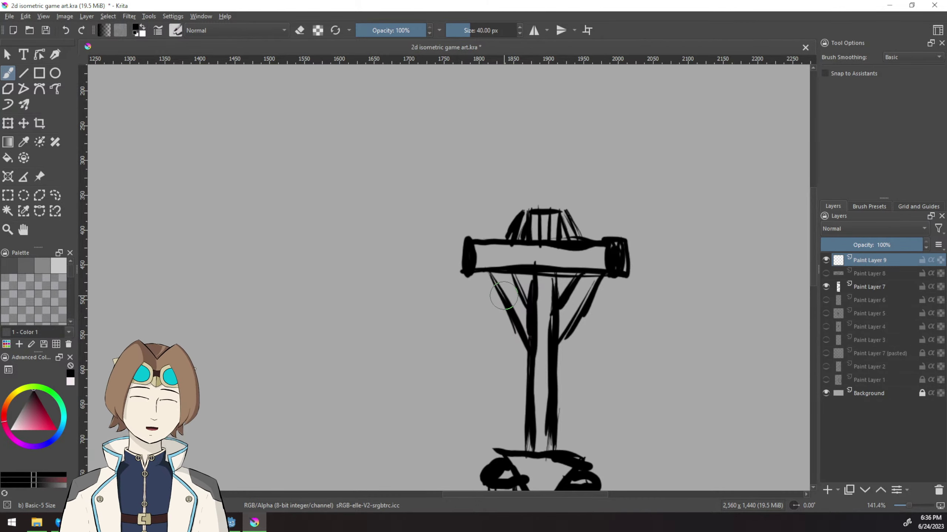
Try out a thick jointed arm with round shoulder and elbow joints reaching outward, and delete its layer.
{"action": "key", "text": "minus"}
{"action": "scroll", "coordinate": [502, 217], "scroll_direction": "down", "scroll_amount": 3}
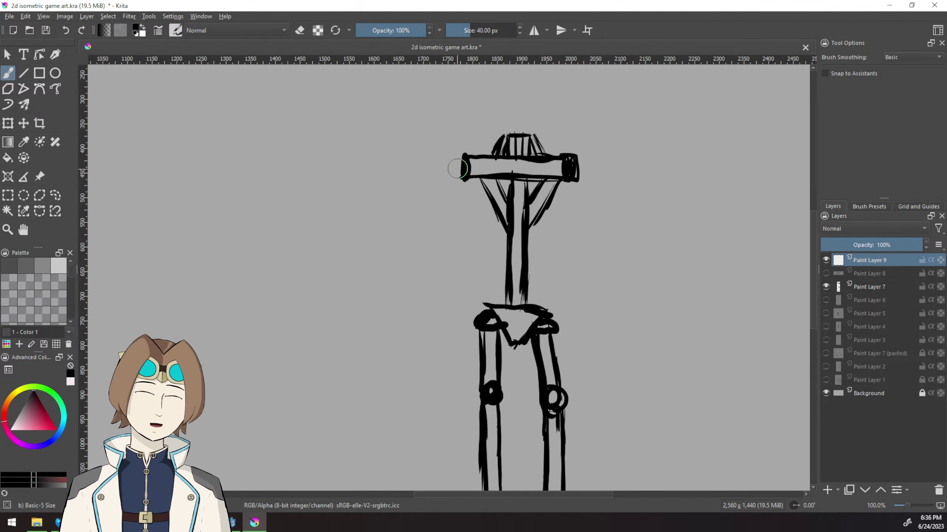
{"action": "mouse_move", "coordinate": [443, 169]}
{"action": "left_mouse_down"}
{"action": "mouse_move", "coordinate": [452, 153]}
{"action": "mouse_move", "coordinate": [447, 184]}
{"action": "mouse_move", "coordinate": [464, 135]}
{"action": "left_mouse_up"}
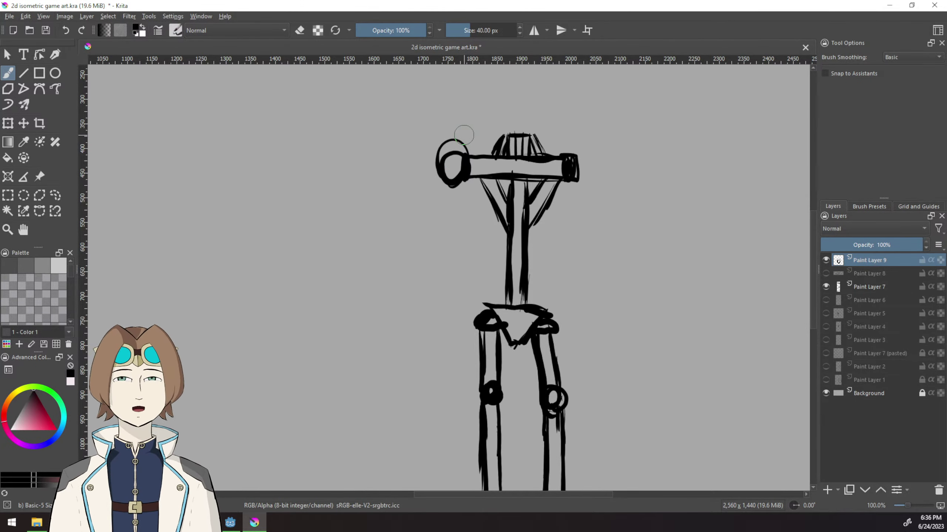
{"action": "left_click_drag", "start_coordinate": [436, 168], "coordinate": [375, 202]}
{"action": "left_click_drag", "start_coordinate": [440, 187], "coordinate": [364, 239]}
{"action": "left_click_drag", "start_coordinate": [358, 222], "coordinate": [351, 254]}
{"action": "left_click_drag", "start_coordinate": [343, 243], "coordinate": [267, 315]}
{"action": "left_click_drag", "start_coordinate": [348, 254], "coordinate": [276, 324]}
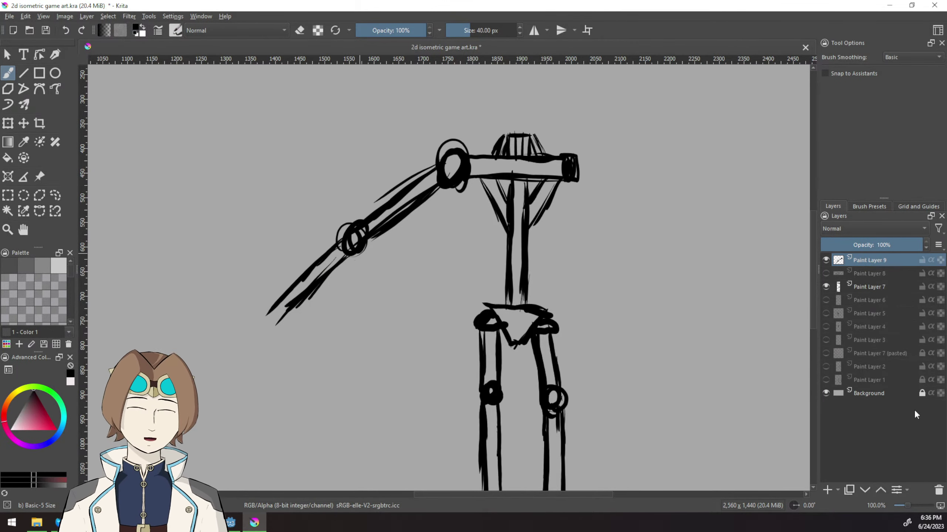
{"action": "key", "text": "shift+Delete"}
Add an empty paint layer and sketch a slim, outstretched arm with oval shoulder, elbow and wrist joints.
{"action": "left_click", "coordinate": [827, 489]}
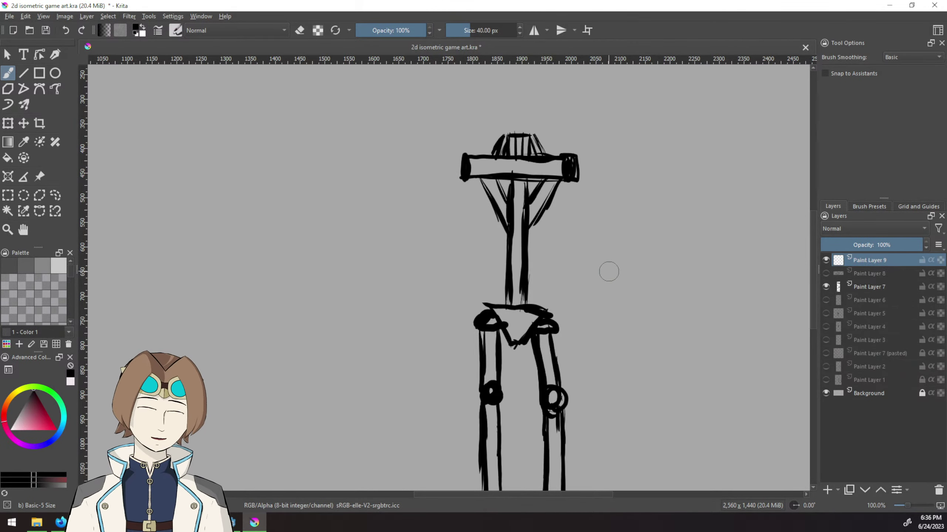
{"action": "left_click_drag", "start_coordinate": [457, 179], "coordinate": [388, 254]}
{"action": "left_click_drag", "start_coordinate": [462, 186], "coordinate": [395, 262]}
{"action": "left_click_drag", "start_coordinate": [385, 257], "coordinate": [317, 317]}
{"action": "left_click_drag", "start_coordinate": [391, 263], "coordinate": [321, 321]}
{"action": "scroll", "coordinate": [562, 272], "scroll_direction": "up", "scroll_amount": 1}
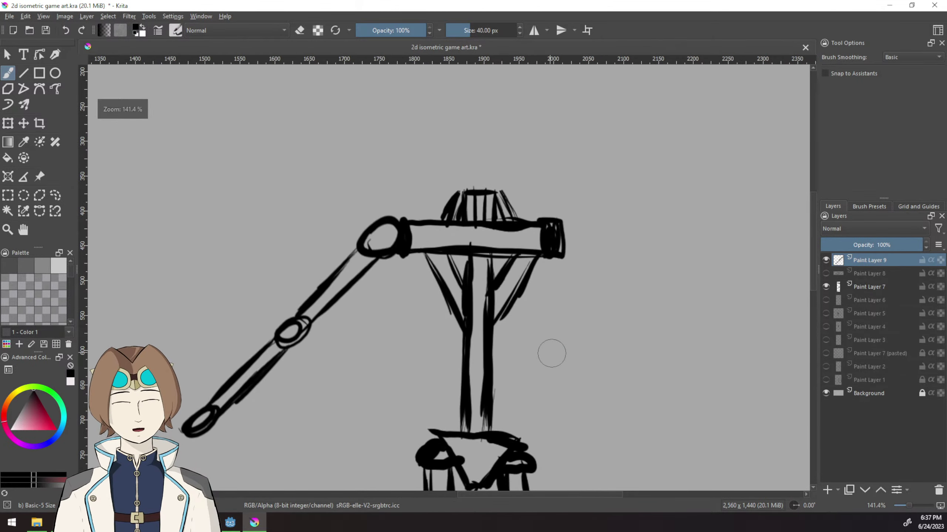
Add a paint layer and, with horizontal mirroring on, sketch a sword's pointed tip and lower blade edges beside the figure, about 210 px wide.
{"action": "key", "text": "Insert"}
{"action": "scroll", "coordinate": [528, 232], "scroll_direction": "down", "scroll_amount": 2}
{"action": "scroll", "coordinate": [515, 321], "scroll_direction": "up", "scroll_amount": 1}
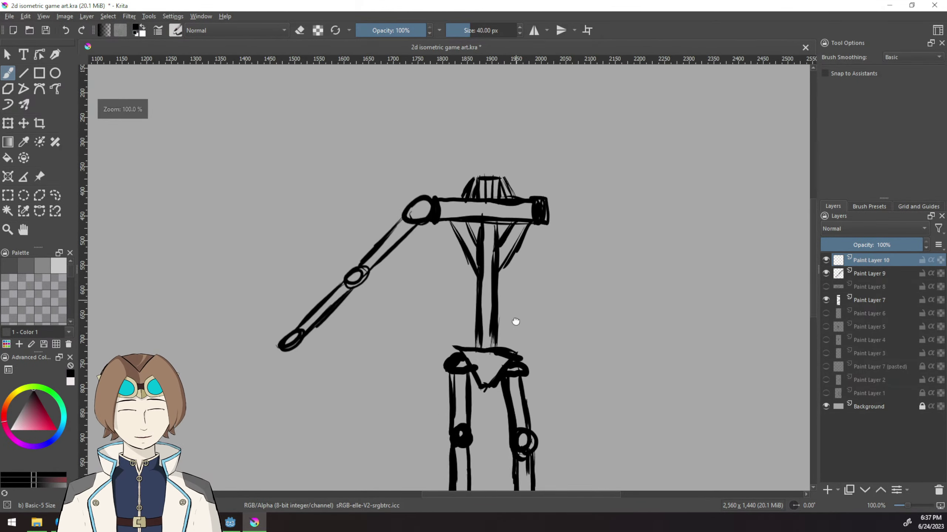
{"action": "scroll", "coordinate": [516, 322], "scroll_direction": "down", "scroll_amount": 1}
{"action": "scroll", "coordinate": [284, 361], "scroll_direction": "up", "scroll_amount": 1}
{"action": "left_click", "coordinate": [534, 30]}
{"action": "mouse_move", "coordinate": [451, 416]}
{"action": "left_mouse_down"}
{"action": "mouse_move", "coordinate": [490, 371]}
{"action": "mouse_move", "coordinate": [473, 376]}
{"action": "mouse_move", "coordinate": [489, 377]}
{"action": "mouse_move", "coordinate": [496, 289]}
{"action": "mouse_move", "coordinate": [491, 380]}
{"action": "mouse_move", "coordinate": [499, 224]}
{"action": "left_mouse_up"}
{"action": "left_click_drag", "start_coordinate": [496, 325], "coordinate": [502, 170]}
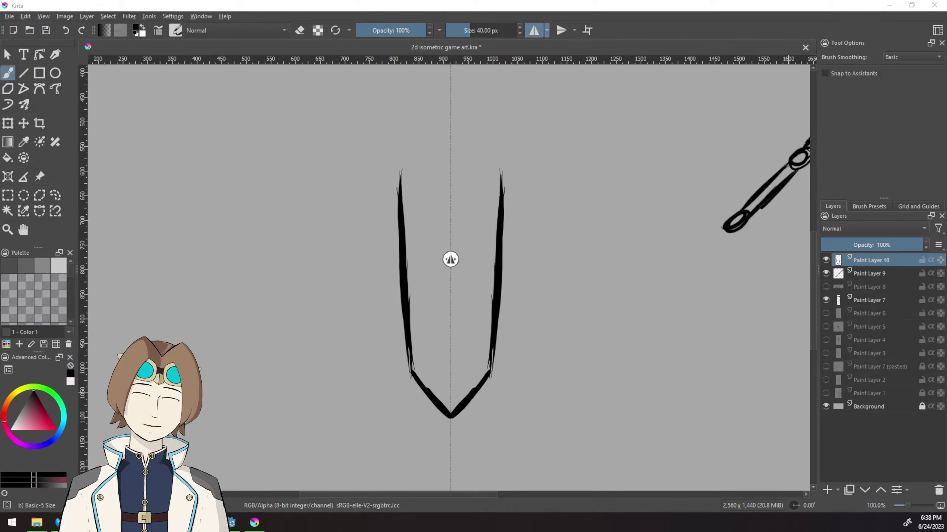
Thicken the mirrored blade edges and extend them upward to the sword's guard height.
{"action": "scroll", "coordinate": [514, 354], "scroll_direction": "up", "scroll_amount": 4}
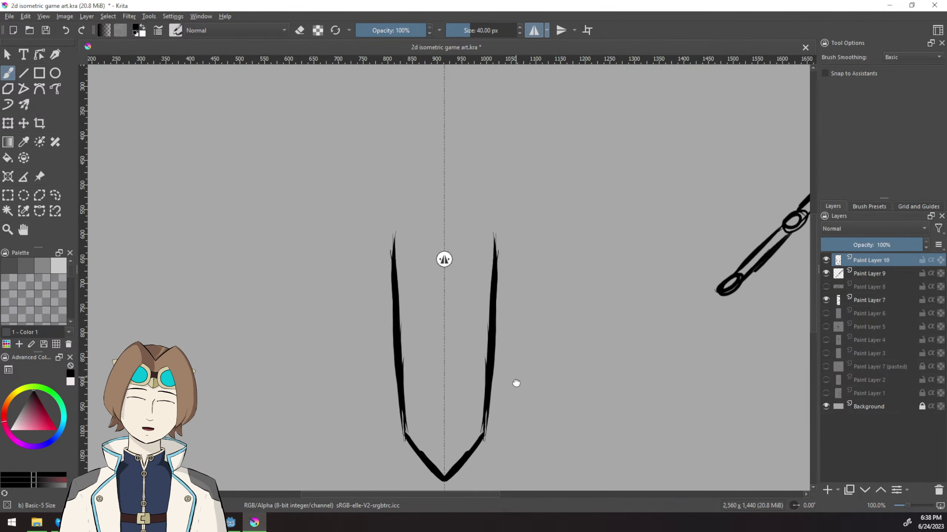
{"action": "mouse_move", "coordinate": [492, 350]}
{"action": "left_mouse_down"}
{"action": "mouse_move", "coordinate": [495, 254]}
{"action": "mouse_move", "coordinate": [483, 411]}
{"action": "mouse_move", "coordinate": [504, 440]}
{"action": "left_mouse_up"}
{"action": "left_click_drag", "start_coordinate": [508, 287], "coordinate": [507, 254]}
{"action": "left_click_drag", "start_coordinate": [508, 287], "coordinate": [507, 228]}
{"action": "scroll", "coordinate": [526, 164], "scroll_direction": "down", "scroll_amount": 3}
{"action": "scroll", "coordinate": [527, 207], "scroll_direction": "up", "scroll_amount": 3}
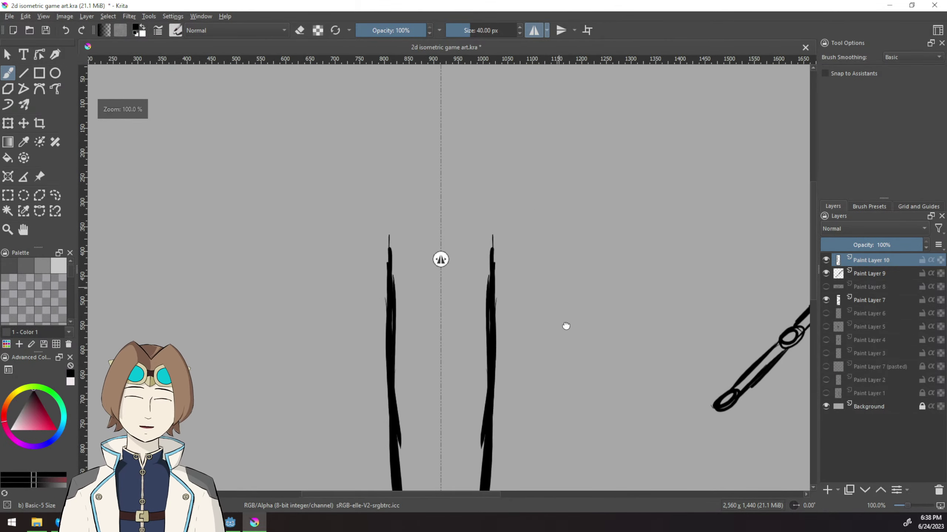
{"action": "left_click_drag", "start_coordinate": [566, 325], "coordinate": [585, 361]}
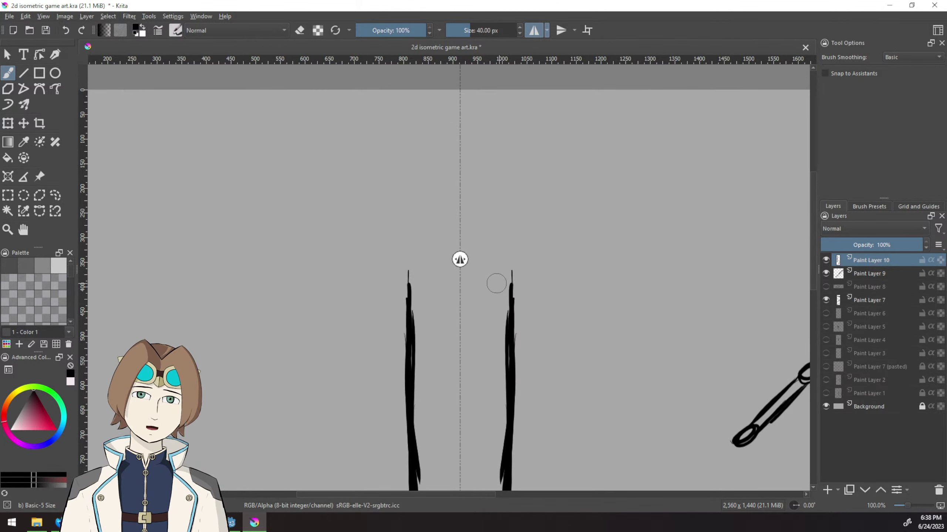
Sketch an arched guard about 250 px wide with a filled round gem, and a narrow grip reaching the canvas's upper edge.
{"action": "mouse_move", "coordinate": [510, 272]}
{"action": "left_mouse_down"}
{"action": "mouse_move", "coordinate": [463, 276]}
{"action": "mouse_move", "coordinate": [476, 275]}
{"action": "mouse_move", "coordinate": [463, 261]}
{"action": "mouse_move", "coordinate": [481, 269]}
{"action": "mouse_move", "coordinate": [458, 287]}
{"action": "mouse_move", "coordinate": [474, 296]}
{"action": "mouse_move", "coordinate": [475, 263]}
{"action": "mouse_move", "coordinate": [449, 267]}
{"action": "mouse_move", "coordinate": [453, 291]}
{"action": "mouse_move", "coordinate": [467, 267]}
{"action": "left_mouse_up"}
{"action": "key", "text": "ctrl+z"}
{"action": "key", "text": "ctrl+z"}
{"action": "key", "text": "ctrl+z"}
{"action": "key", "text": "ctrl+z"}
{"action": "left_click_drag", "start_coordinate": [467, 267], "coordinate": [461, 264]}
{"action": "left_click_drag", "start_coordinate": [522, 224], "coordinate": [542, 320]}
{"action": "left_click_drag", "start_coordinate": [480, 324], "coordinate": [541, 374]}
{"action": "left_click_drag", "start_coordinate": [489, 322], "coordinate": [490, 188]}
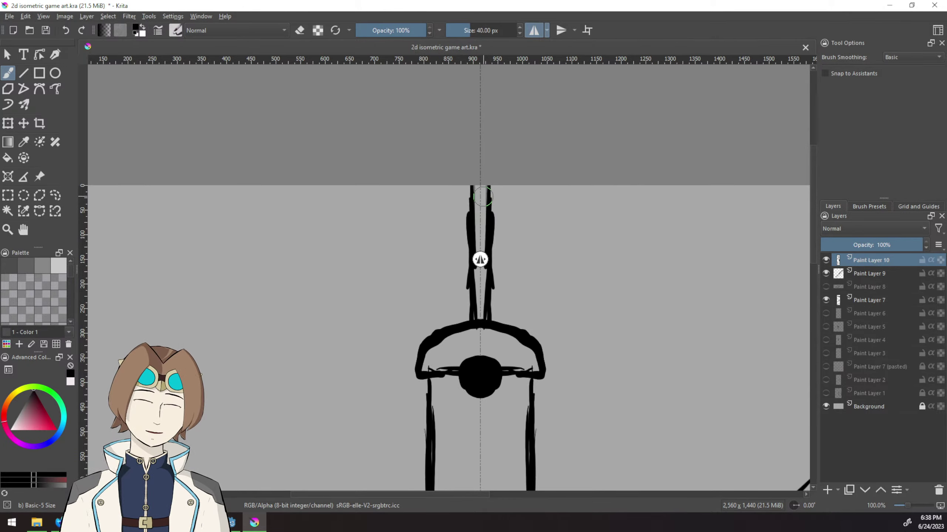
Draw a thin mirrored inner contour along the blade edges from the guard to the tip.
{"action": "scroll", "coordinate": [541, 321], "scroll_direction": "down", "scroll_amount": 1}
{"action": "left_click_drag", "start_coordinate": [540, 321], "coordinate": [530, 223]}
{"action": "scroll", "coordinate": [530, 256], "scroll_direction": "down", "scroll_amount": 1}
{"action": "scroll", "coordinate": [530, 223], "scroll_direction": "up", "scroll_amount": 2}
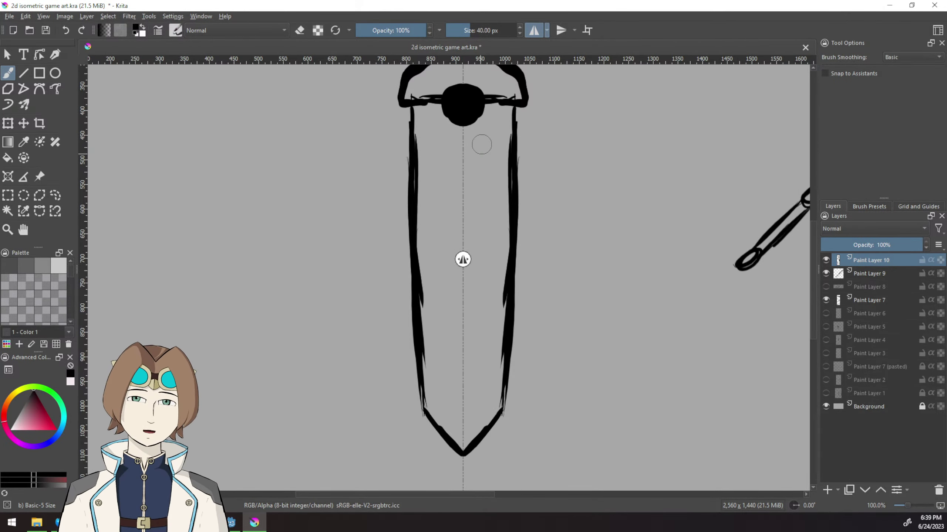
{"action": "left_click_drag", "start_coordinate": [429, 119], "coordinate": [463, 439]}
{"action": "scroll", "coordinate": [586, 316], "scroll_direction": "down", "scroll_amount": 2}
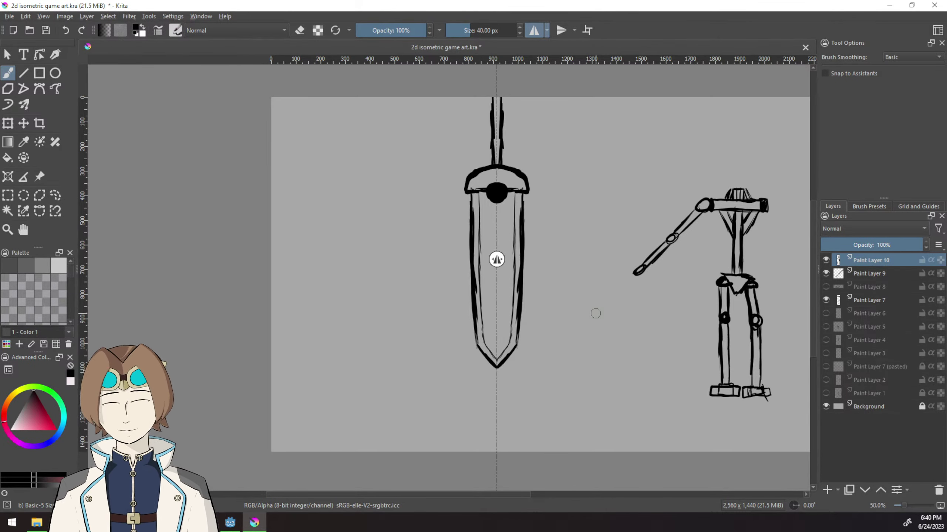
Add an empty paint layer and move the mirror axis onto the skeleton's spine at X 1894.5 px.
{"action": "left_click_drag", "start_coordinate": [566, 349], "coordinate": [488, 314]}
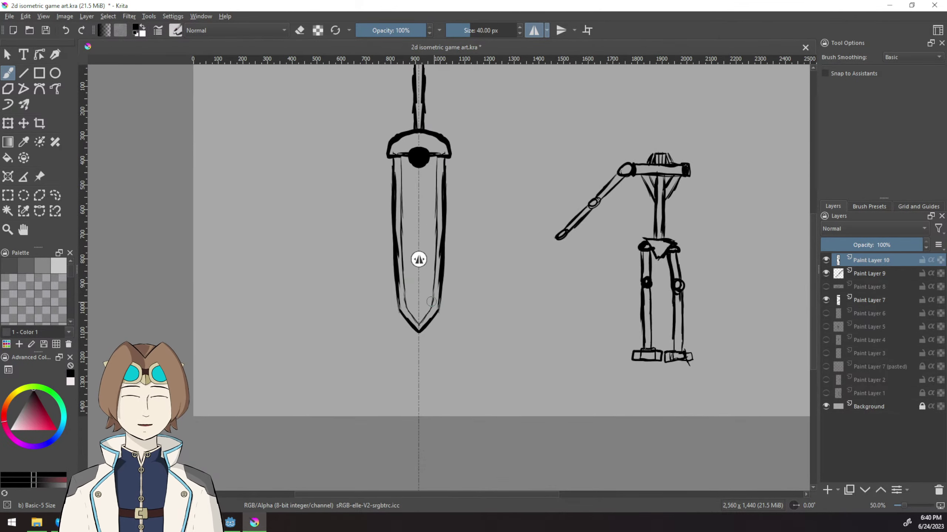
{"action": "scroll", "coordinate": [587, 313], "scroll_direction": "down", "scroll_amount": 1}
{"action": "scroll", "coordinate": [593, 291], "scroll_direction": "up", "scroll_amount": 2}
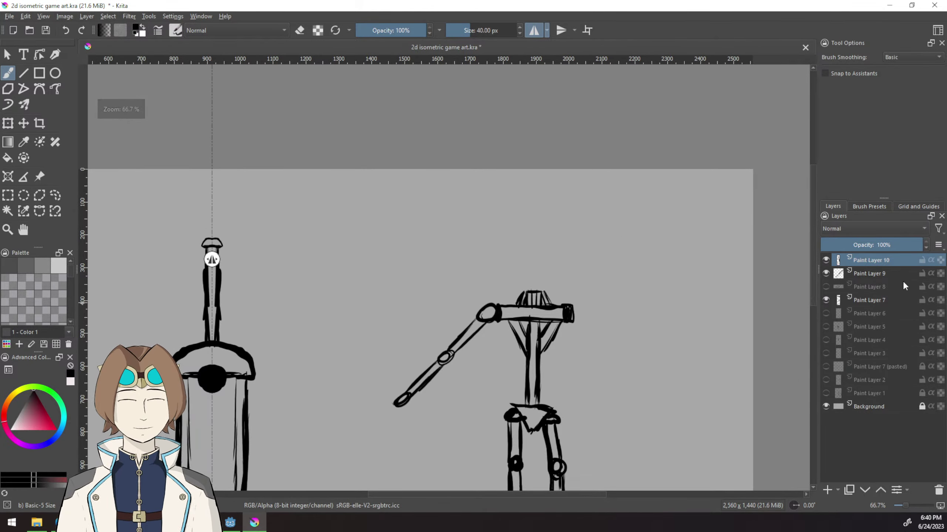
{"action": "key", "text": "Insert"}
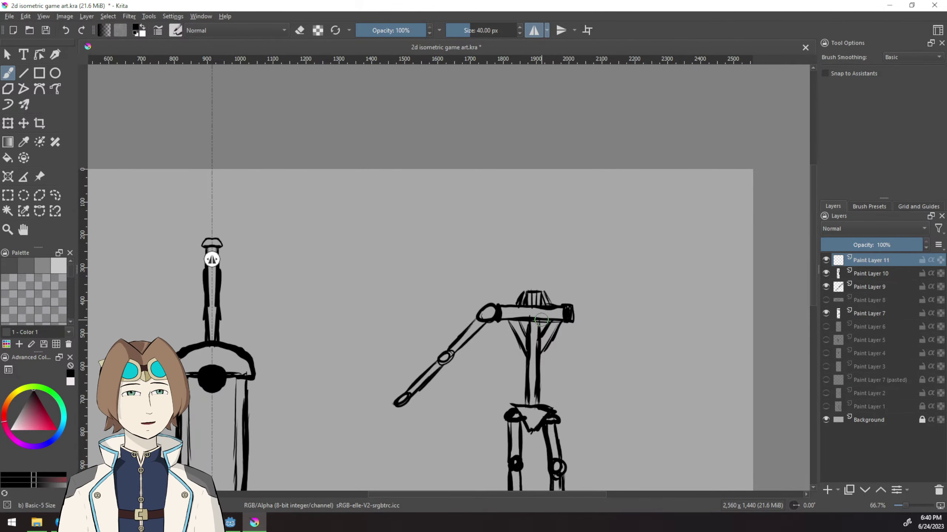
{"action": "left_click_drag", "start_coordinate": [211, 259], "coordinate": [529, 285]}
{"action": "scroll", "coordinate": [529, 286], "scroll_direction": "down", "scroll_amount": 2}
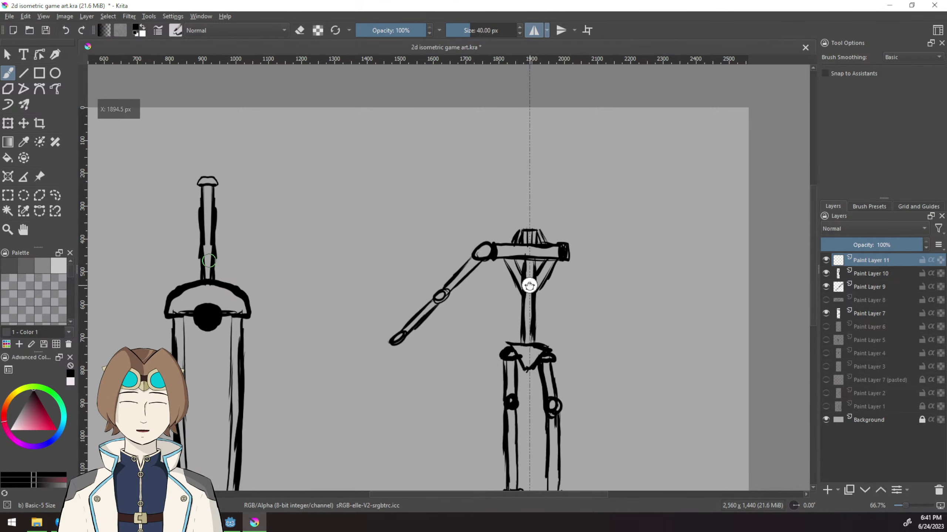
{"action": "scroll", "coordinate": [529, 285], "scroll_direction": "up", "scroll_amount": 3}
{"action": "left_click_drag", "start_coordinate": [486, 286], "coordinate": [486, 467]}
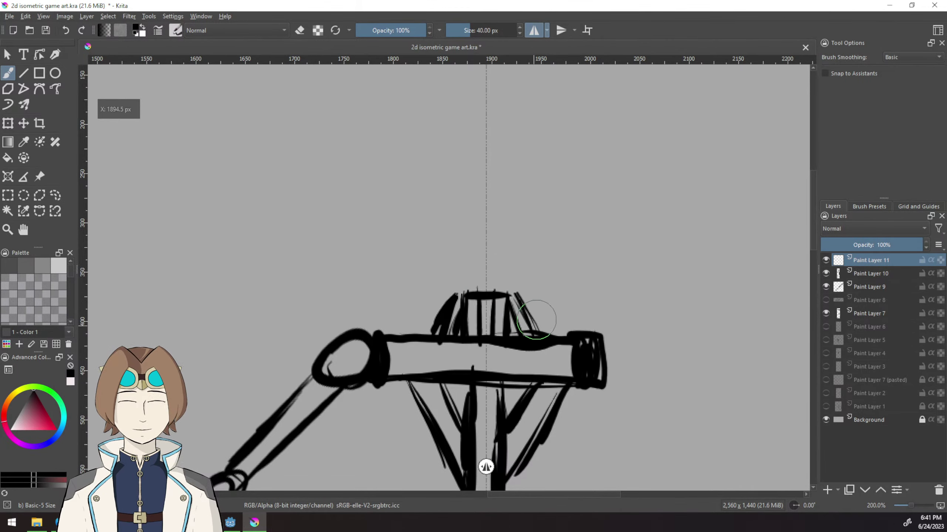
Sketch a mirrored oval face above the neck with a pointed V notch at the brow.
{"action": "left_click_drag", "start_coordinate": [536, 319], "coordinate": [542, 353]}
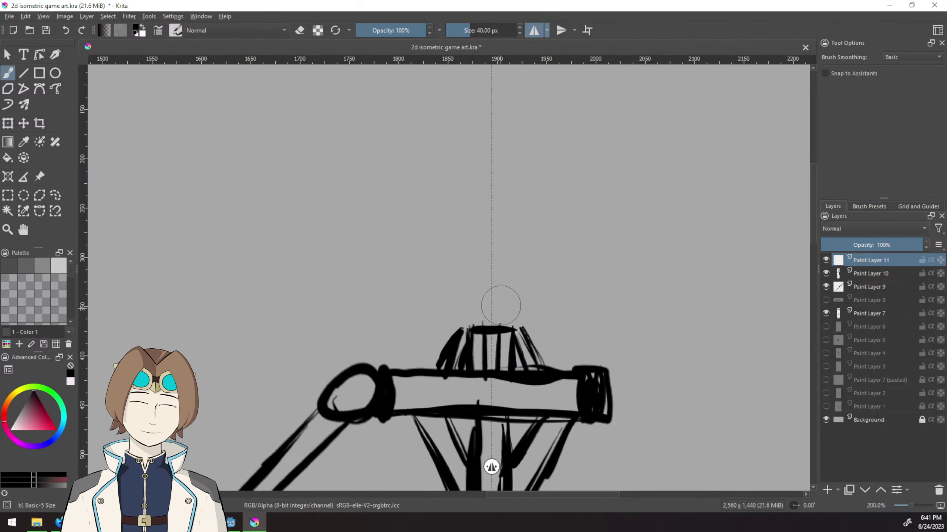
{"action": "left_click_drag", "start_coordinate": [504, 216], "coordinate": [493, 246]}
{"action": "left_click_drag", "start_coordinate": [506, 218], "coordinate": [543, 230]}
{"action": "left_click_drag", "start_coordinate": [526, 224], "coordinate": [551, 264]}
{"action": "left_click_drag", "start_coordinate": [548, 258], "coordinate": [513, 324]}
Draw a rounded hood around the face that flares out to the shoulders, and turn horizontal mirroring off.
{"action": "left_click_drag", "start_coordinate": [494, 175], "coordinate": [530, 185]}
{"action": "mouse_move", "coordinate": [532, 191]}
{"action": "left_mouse_down"}
{"action": "mouse_move", "coordinate": [556, 347]}
{"action": "mouse_move", "coordinate": [617, 367]}
{"action": "mouse_move", "coordinate": [615, 390]}
{"action": "left_mouse_up"}
{"action": "left_click", "coordinate": [533, 31]}
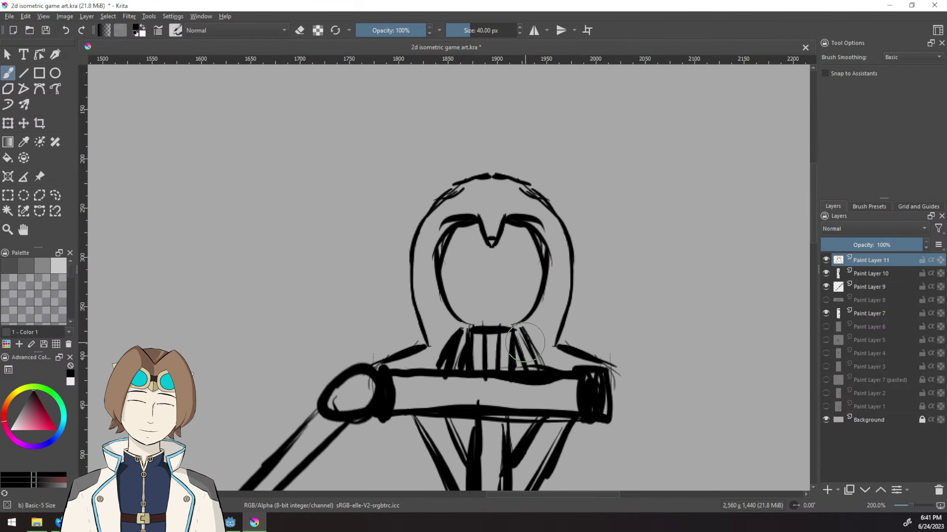
Sketch the cloak's two side edges, one hanging past the hip and the other running down across the thigh.
{"action": "scroll", "coordinate": [534, 32], "scroll_direction": "down", "scroll_amount": 1}
{"action": "scroll", "coordinate": [572, 287], "scroll_direction": "down", "scroll_amount": 2}
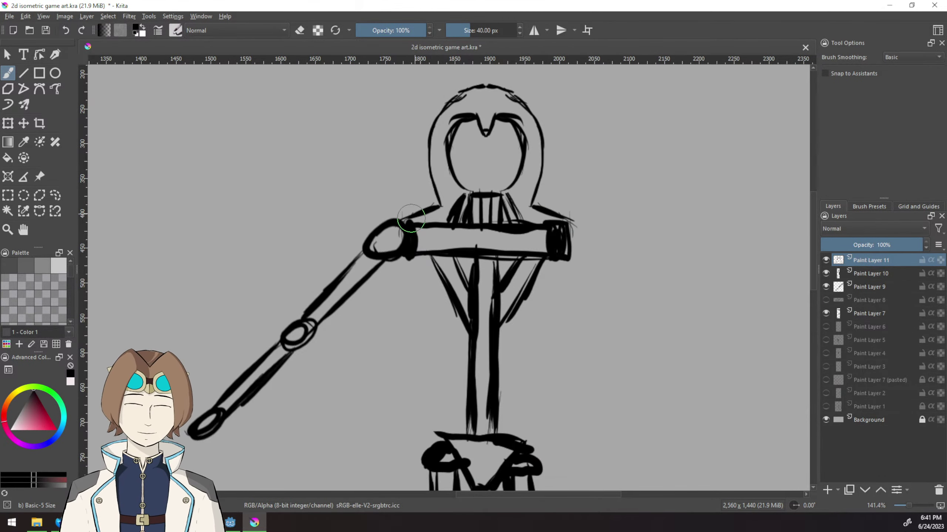
{"action": "scroll", "coordinate": [522, 261], "scroll_direction": "down", "scroll_amount": 1}
{"action": "left_click_drag", "start_coordinate": [577, 160], "coordinate": [585, 343]}
{"action": "left_click_drag", "start_coordinate": [581, 164], "coordinate": [598, 283]}
{"action": "mouse_move", "coordinate": [467, 186]}
{"action": "left_mouse_down"}
{"action": "mouse_move", "coordinate": [477, 317]}
{"action": "mouse_move", "coordinate": [503, 390]}
{"action": "mouse_move", "coordinate": [526, 425]}
{"action": "left_mouse_up"}
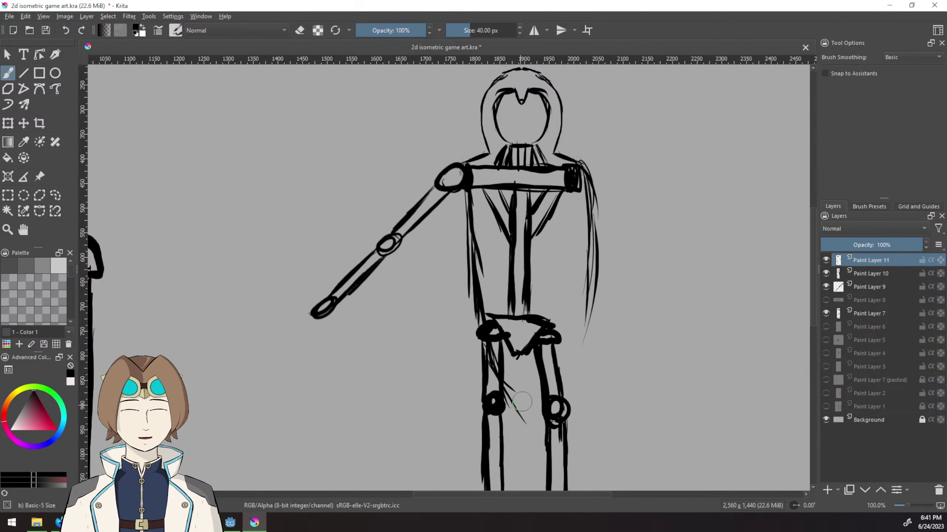
Extend and thicken the cloak's outer edge on the armless side, curving it inward down to the lower leg.
{"action": "left_click_drag", "start_coordinate": [533, 347], "coordinate": [514, 245]}
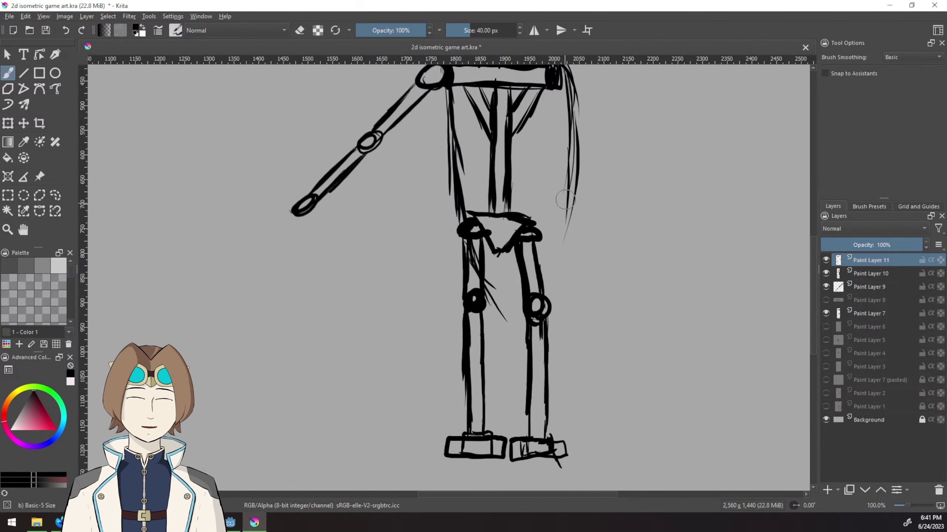
{"action": "left_click_drag", "start_coordinate": [578, 167], "coordinate": [562, 295]}
{"action": "left_click_drag", "start_coordinate": [575, 191], "coordinate": [555, 322]}
{"action": "left_click_drag", "start_coordinate": [579, 124], "coordinate": [553, 354]}
{"action": "left_click_drag", "start_coordinate": [563, 287], "coordinate": [551, 373]}
{"action": "left_click_drag", "start_coordinate": [561, 331], "coordinate": [535, 408]}
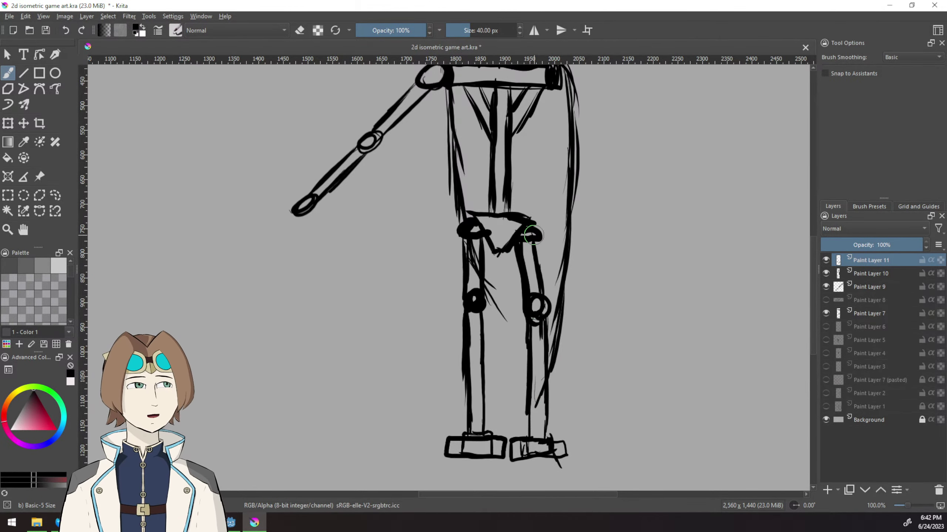
{"action": "scroll", "coordinate": [533, 233], "scroll_direction": "up", "scroll_amount": 1}
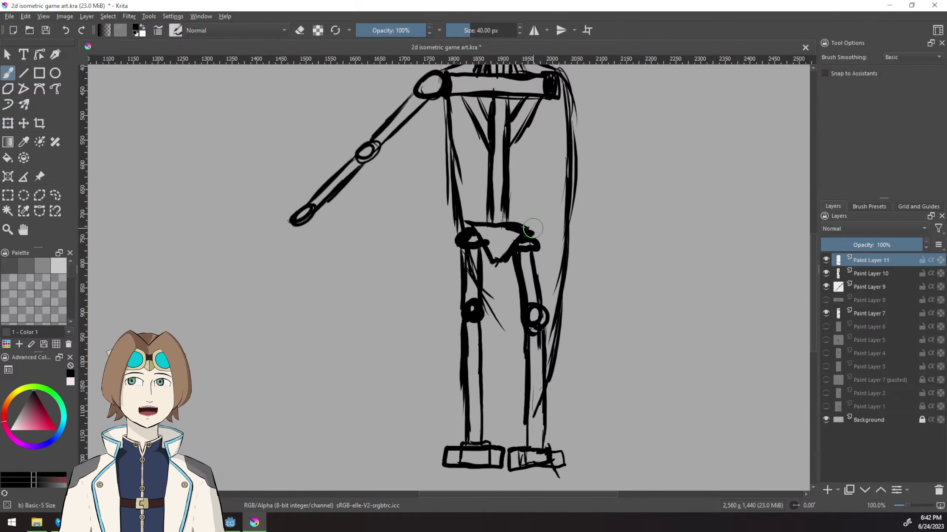
{"action": "key", "text": "minus"}
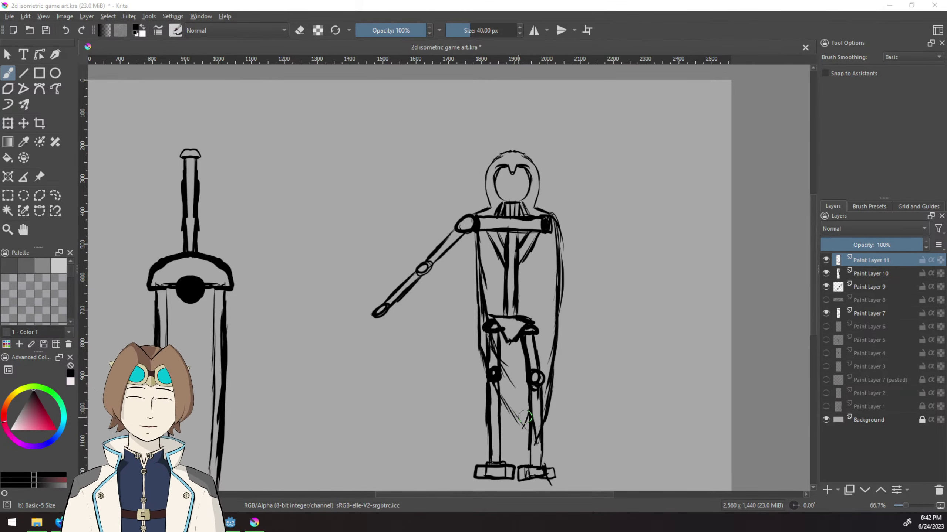
Erase the lower sides of the hood and the lines joining it to both shoulders.
{"action": "key", "text": "plus"}
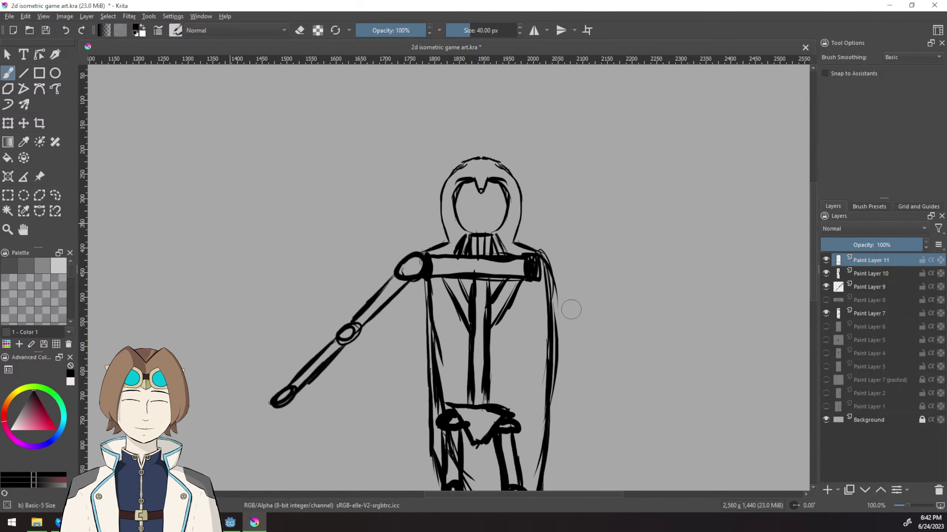
{"action": "key", "text": "plus"}
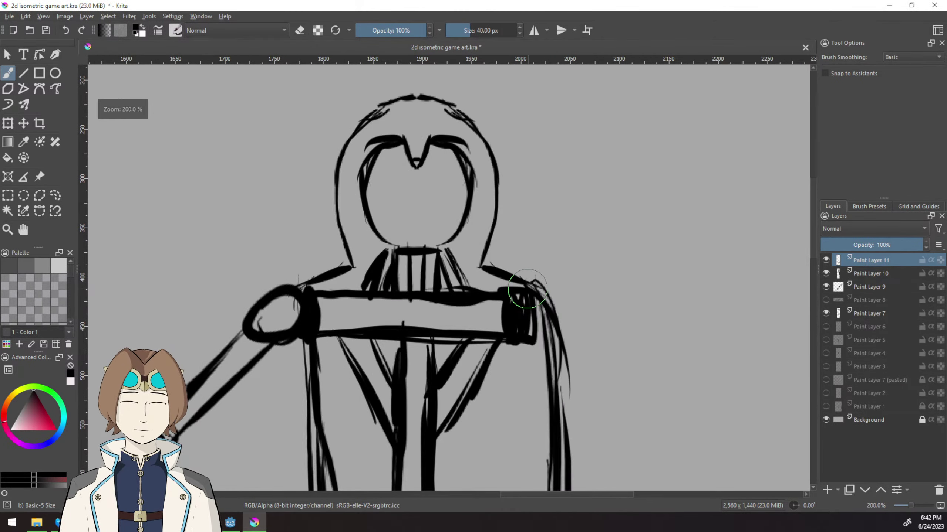
{"action": "key", "text": "e"}
{"action": "mouse_move", "coordinate": [502, 281]}
{"action": "left_mouse_down"}
{"action": "mouse_move", "coordinate": [481, 268]}
{"action": "mouse_move", "coordinate": [486, 250]}
{"action": "mouse_move", "coordinate": [502, 255]}
{"action": "mouse_move", "coordinate": [503, 237]}
{"action": "mouse_move", "coordinate": [524, 264]}
{"action": "mouse_move", "coordinate": [498, 199]}
{"action": "left_mouse_up"}
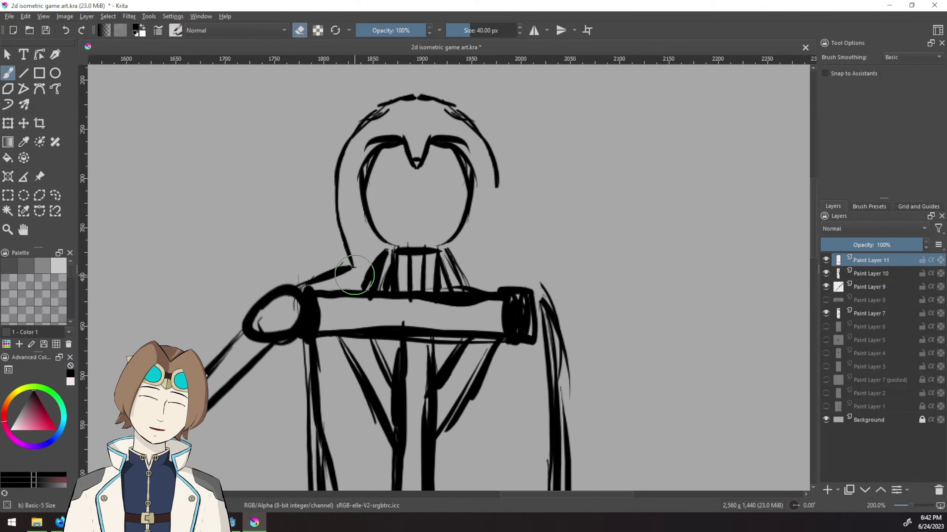
{"action": "mouse_move", "coordinate": [354, 276]}
{"action": "left_mouse_down"}
{"action": "mouse_move", "coordinate": [342, 196]}
{"action": "mouse_move", "coordinate": [328, 218]}
{"action": "left_mouse_up"}
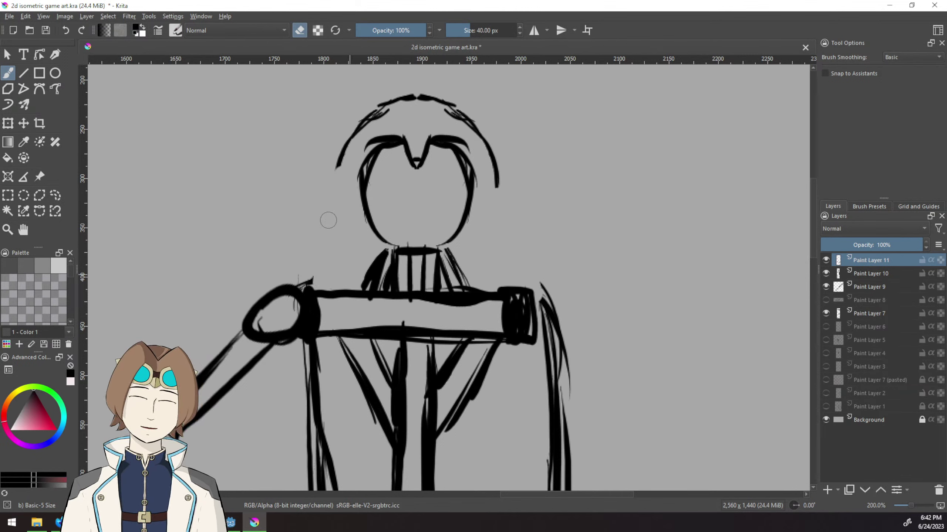
Draw the hood's outer sides from the existing top arc down to both shoulders with the brush.
{"action": "left_click", "coordinate": [299, 30]}
{"action": "left_click_drag", "start_coordinate": [349, 144], "coordinate": [312, 281]}
{"action": "left_click_drag", "start_coordinate": [484, 149], "coordinate": [547, 342]}
Draw the hood's inner opening down both sides to the shoulder beam, and erase the old rounded face outline.
{"action": "mouse_move", "coordinate": [443, 257]}
{"action": "left_mouse_down"}
{"action": "mouse_move", "coordinate": [491, 214]}
{"action": "mouse_move", "coordinate": [492, 198]}
{"action": "left_mouse_up"}
{"action": "left_click_drag", "start_coordinate": [453, 149], "coordinate": [496, 235]}
{"action": "left_click_drag", "start_coordinate": [436, 131], "coordinate": [484, 190]}
{"action": "mouse_move", "coordinate": [465, 152]}
{"action": "left_mouse_down"}
{"action": "mouse_move", "coordinate": [484, 226]}
{"action": "mouse_move", "coordinate": [487, 201]}
{"action": "mouse_move", "coordinate": [460, 285]}
{"action": "left_mouse_up"}
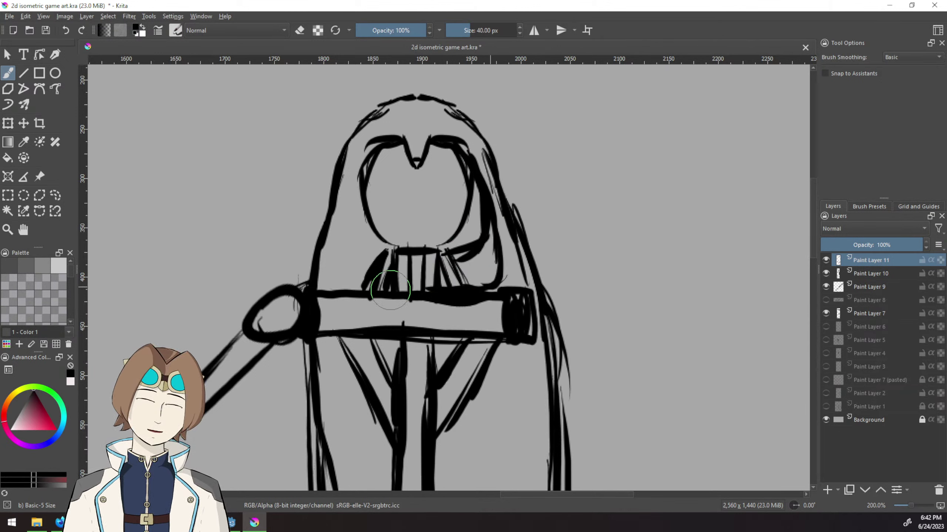
{"action": "mouse_move", "coordinate": [364, 149]}
{"action": "left_mouse_down"}
{"action": "mouse_move", "coordinate": [346, 194]}
{"action": "mouse_move", "coordinate": [347, 268]}
{"action": "mouse_move", "coordinate": [395, 245]}
{"action": "left_mouse_up"}
{"action": "key", "text": "e"}
{"action": "mouse_move", "coordinate": [461, 220]}
{"action": "left_mouse_down"}
{"action": "mouse_move", "coordinate": [469, 189]}
{"action": "mouse_move", "coordinate": [466, 246]}
{"action": "mouse_move", "coordinate": [483, 226]}
{"action": "left_mouse_up"}
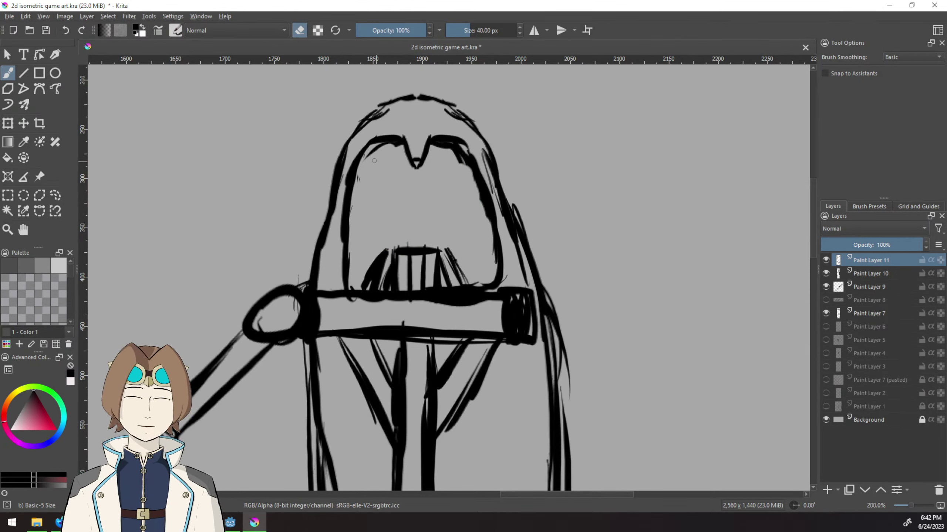
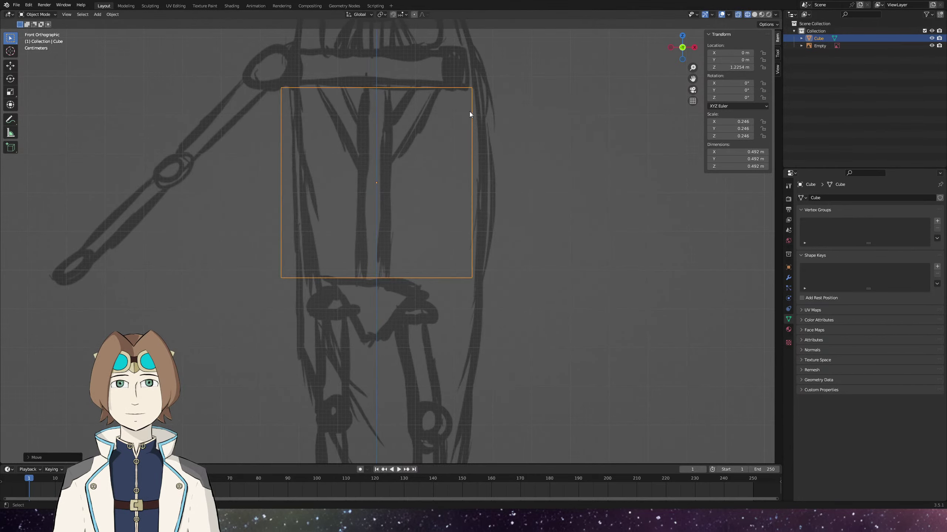
Switch to Blender and extrude the cube's top face up to the top of the sketched hood, scaling it narrower.
{"action": "scroll", "coordinate": [509, 225], "scroll_direction": "down", "scroll_amount": 3}
{"action": "mouse_move", "coordinate": [510, 281]}
{"action": "left_mouse_down"}
{"action": "mouse_move", "coordinate": [516, 225]}
{"action": "mouse_move", "coordinate": [530, 291]}
{"action": "left_mouse_up"}
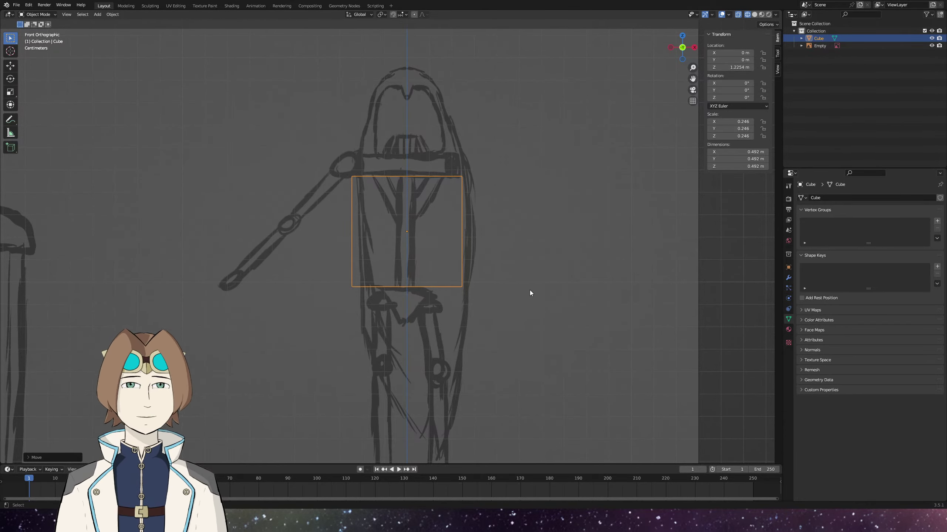
{"action": "key", "text": "Tab"}
{"action": "key", "text": "e"}
{"action": "key", "text": "s"}
Add an edge loop across the extruded hood section, widen it and move it up along Z to the hood's upper curve.
{"action": "key", "text": "g"}
{"action": "key", "text": "g"}
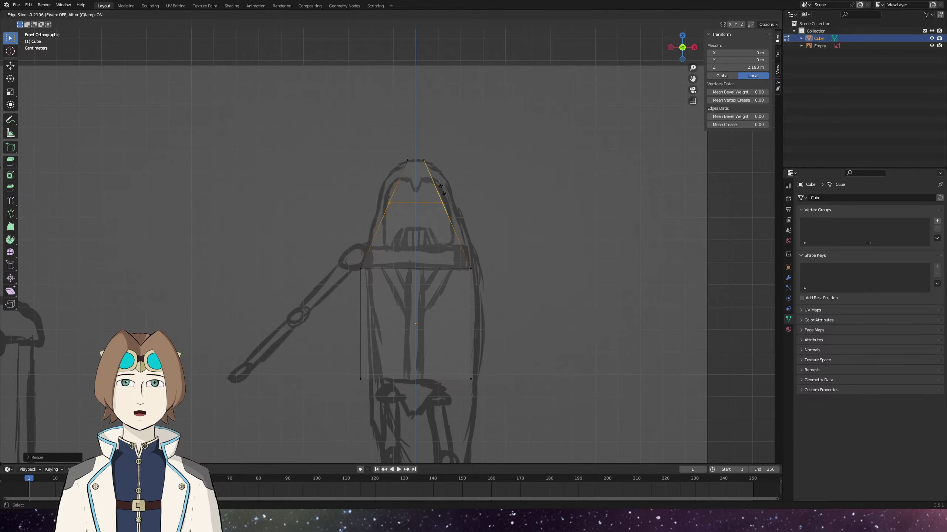
{"action": "left_click", "coordinate": [469, 161]}
{"action": "key", "text": "g"}
{"action": "key", "text": "z"}
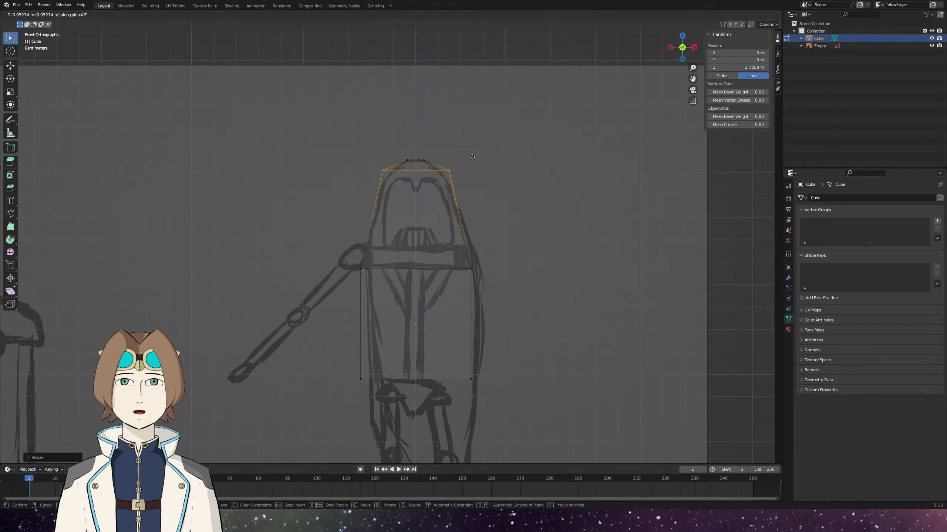
{"action": "left_click", "coordinate": [460, 168]}
Add more edge loops to the hood section and position and scale them to follow the sketched hood's rounded outline.
{"action": "scroll", "coordinate": [461, 170], "scroll_direction": "up", "scroll_amount": 2}
{"action": "key", "text": "ctrl+r"}
{"action": "key", "text": "g"}
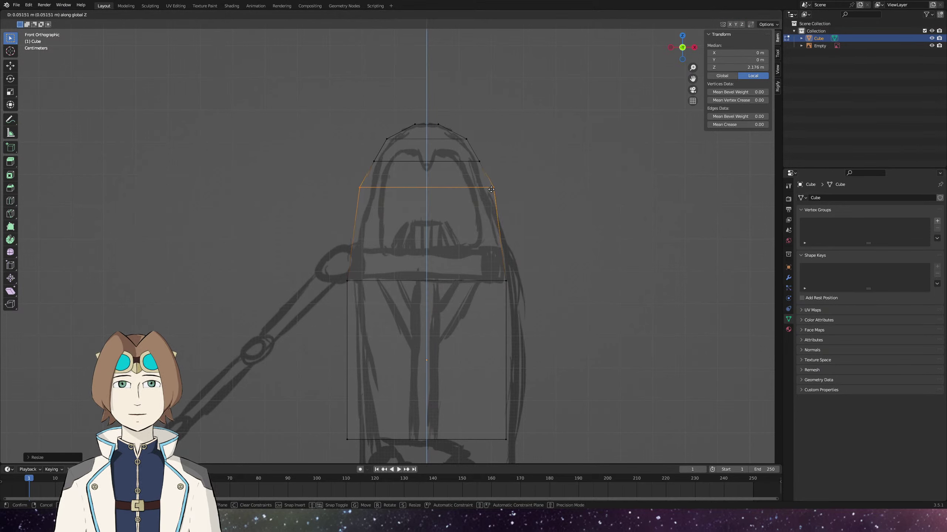
{"action": "left_click", "coordinate": [485, 190]}
{"action": "key", "text": "s"}
{"action": "left_click", "coordinate": [486, 191]}
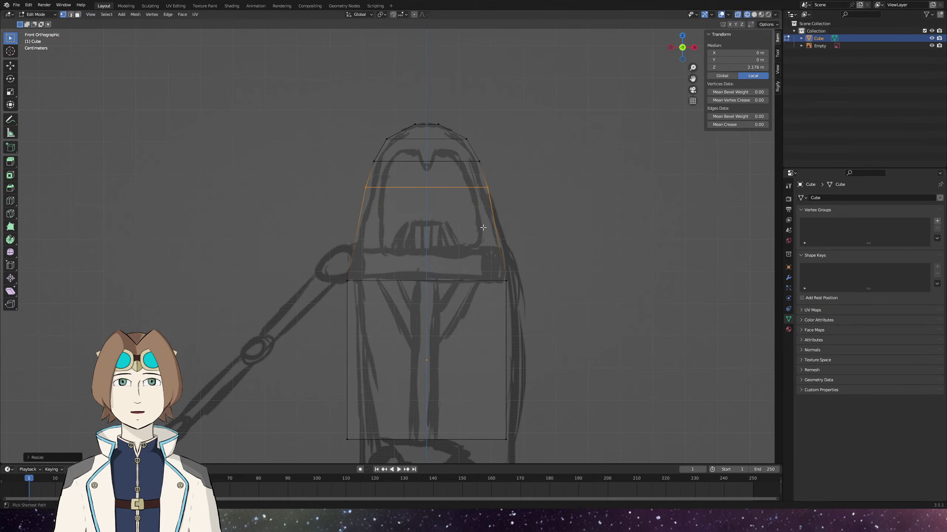
Add an edge loop just above the shoulders, scale it to the hood's outline and lower it slightly along Z.
{"action": "key", "text": "ctrl+r"}
{"action": "left_click", "coordinate": [486, 215]}
{"action": "key", "text": "s"}
{"action": "left_click", "coordinate": [486, 215]}
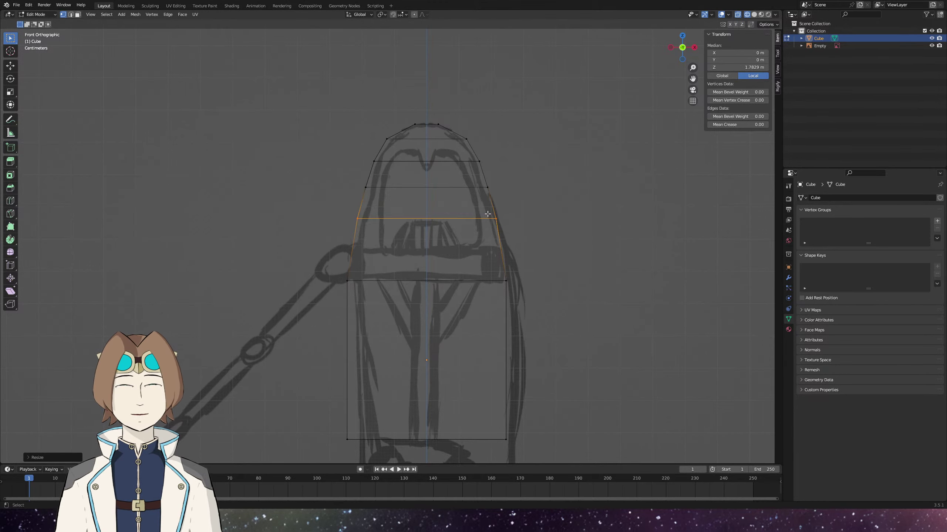
{"action": "key", "text": "g"}
{"action": "key", "text": "z"}
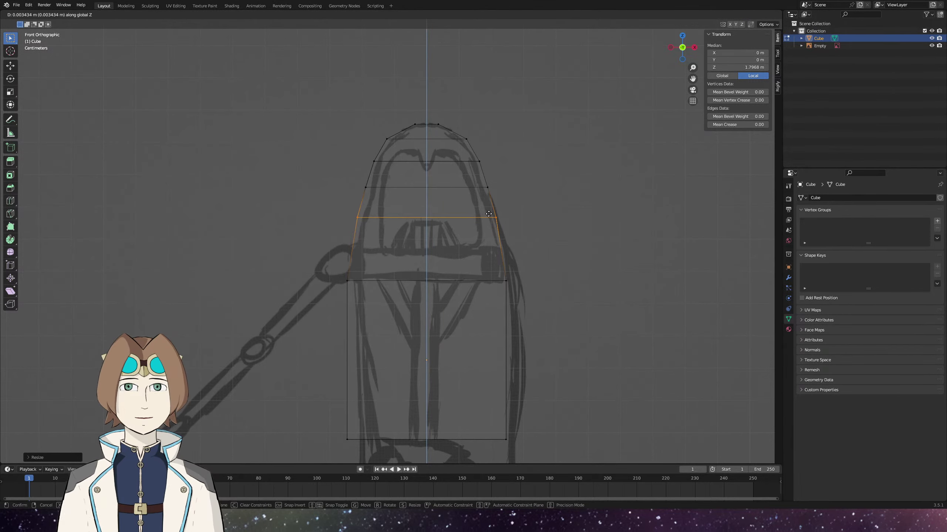
{"action": "left_click", "coordinate": [488, 224]}
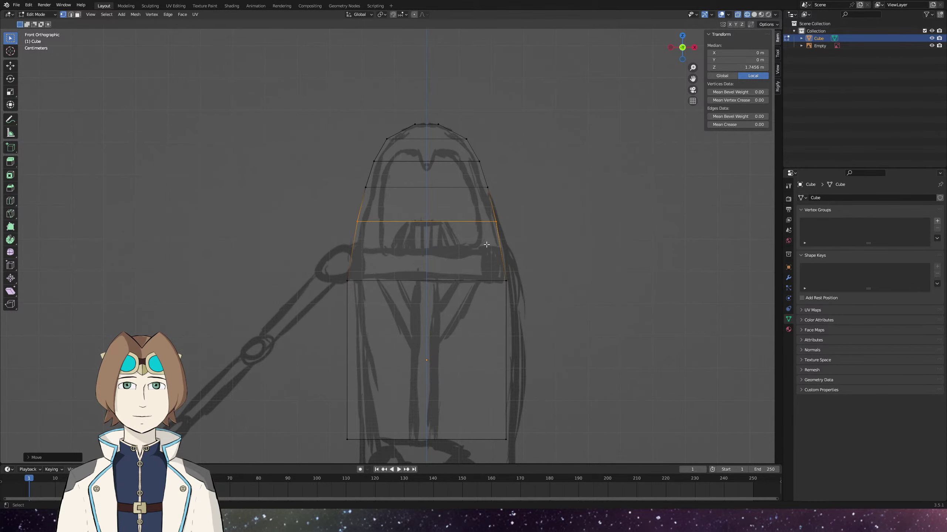
Extrude the mesh's bottom downward in sections to the lower legs, scaling each one narrower to taper the cloak.
{"action": "scroll", "coordinate": [507, 230], "scroll_direction": "down", "scroll_amount": 8}
{"action": "left_click_drag", "start_coordinate": [507, 231], "coordinate": [524, 284]}
{"action": "key", "text": "e"}
{"action": "left_click", "coordinate": [505, 342]}
{"action": "key", "text": "s"}
{"action": "left_click", "coordinate": [505, 343]}
{"action": "scroll", "coordinate": [496, 328], "scroll_direction": "down", "scroll_amount": 1}
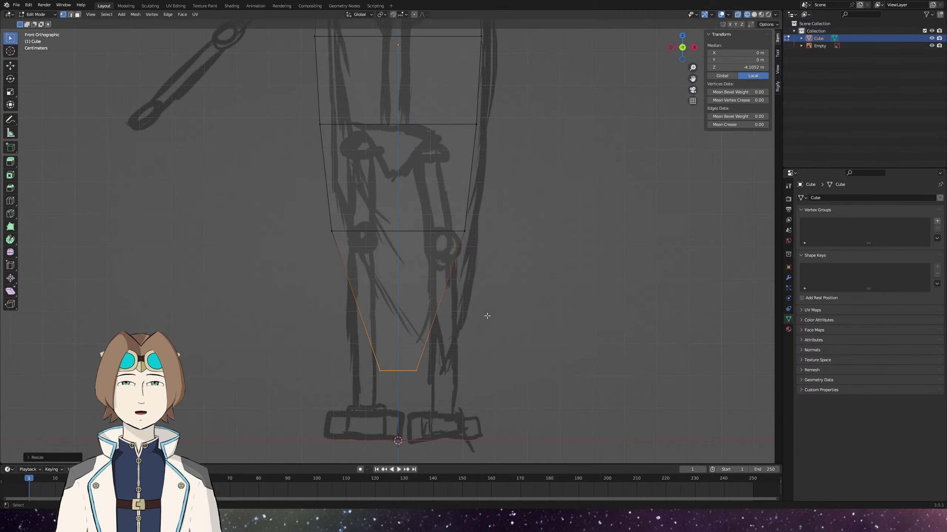
Add an edge loop across the lowest cloak section and scale the bottom face down to a narrow tip.
{"action": "key", "text": "ctrl+r"}
{"action": "left_click", "coordinate": [430, 319]}
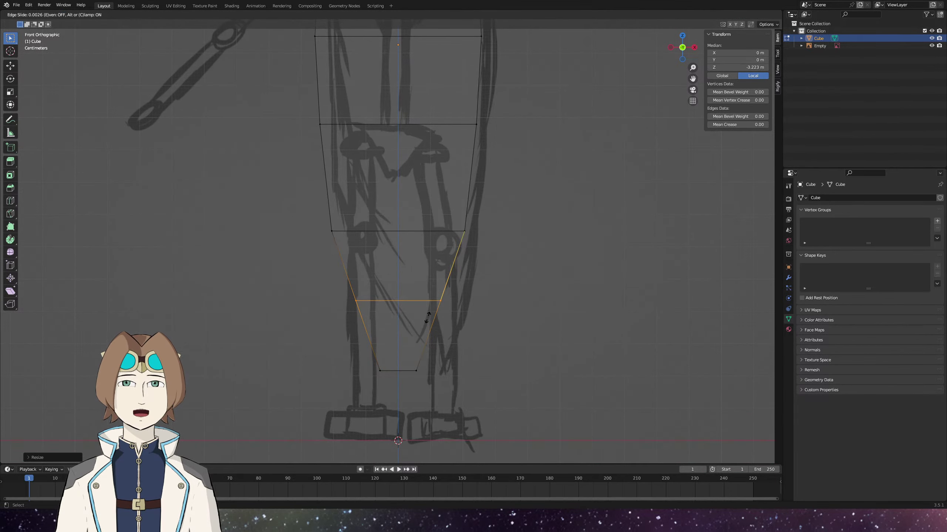
{"action": "left_click", "coordinate": [424, 376]}
{"action": "left_click", "coordinate": [423, 376], "text": "alt"}
{"action": "key", "text": "s"}
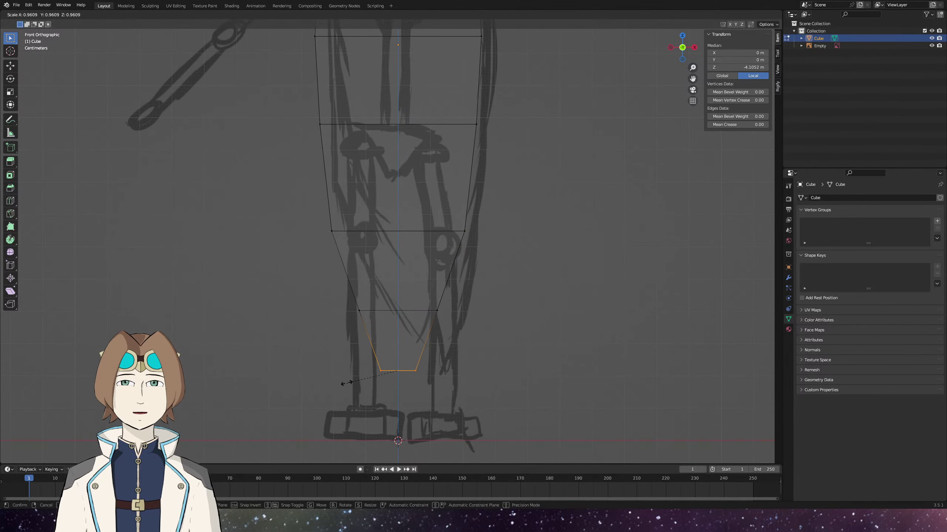
{"action": "left_click", "coordinate": [380, 376]}
{"action": "scroll", "coordinate": [522, 331], "scroll_direction": "down", "scroll_amount": 3}
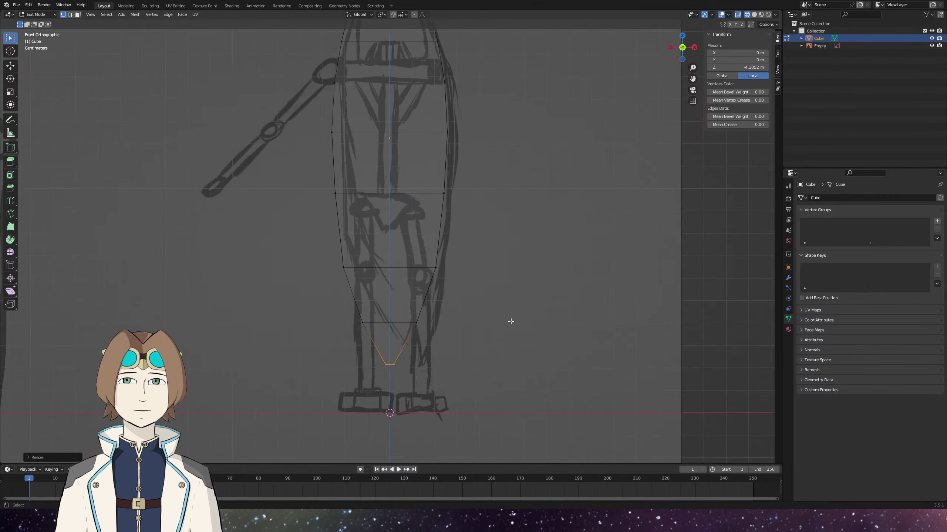
Split the cloak mesh down its centre line and delete the vertices of the half on the arm's side.
{"action": "key", "text": "KP_3"}
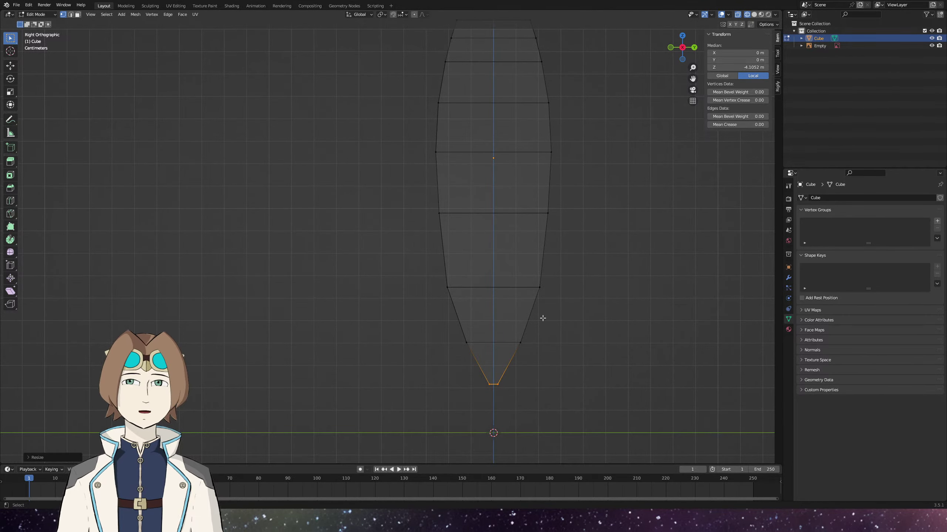
{"action": "scroll", "coordinate": [550, 256], "scroll_direction": "up", "scroll_amount": 2}
{"action": "left_click_drag", "start_coordinate": [550, 256], "coordinate": [456, 258]}
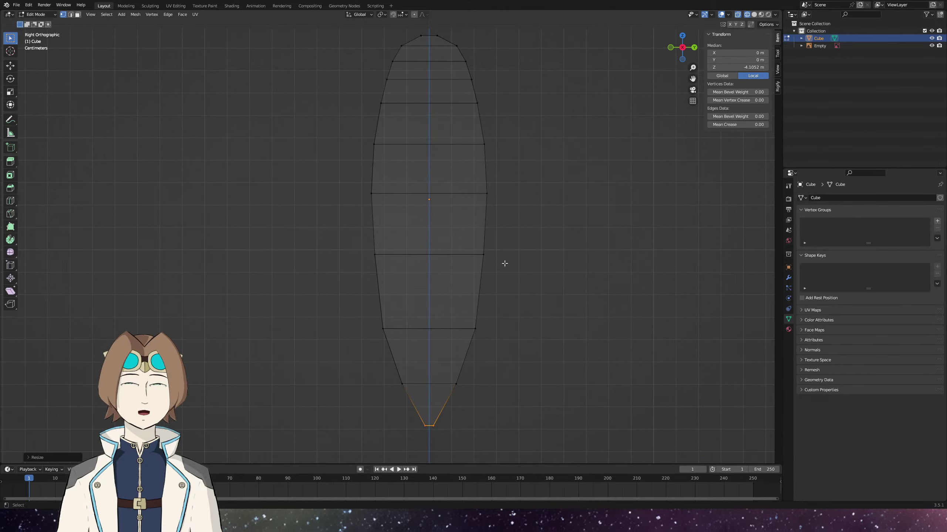
{"action": "key", "text": "KP_1"}
{"action": "scroll", "coordinate": [473, 381], "scroll_direction": "down", "scroll_amount": 2}
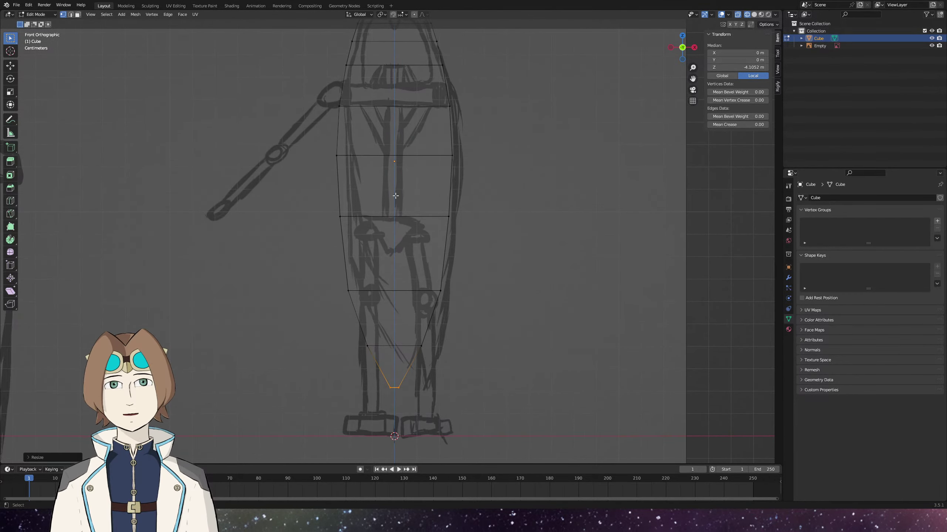
{"action": "scroll", "coordinate": [395, 196], "scroll_direction": "up", "scroll_amount": 4}
{"action": "scroll", "coordinate": [390, 212], "scroll_direction": "down", "scroll_amount": 1}
{"action": "left_click_drag", "start_coordinate": [336, 34], "coordinate": [401, 376]}
{"action": "key", "text": "x"}
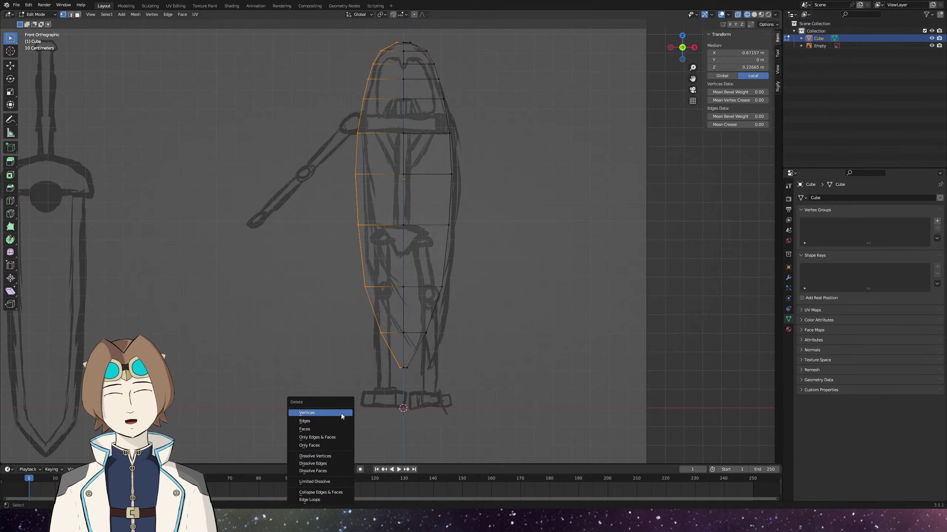
{"action": "left_click", "coordinate": [342, 414]}
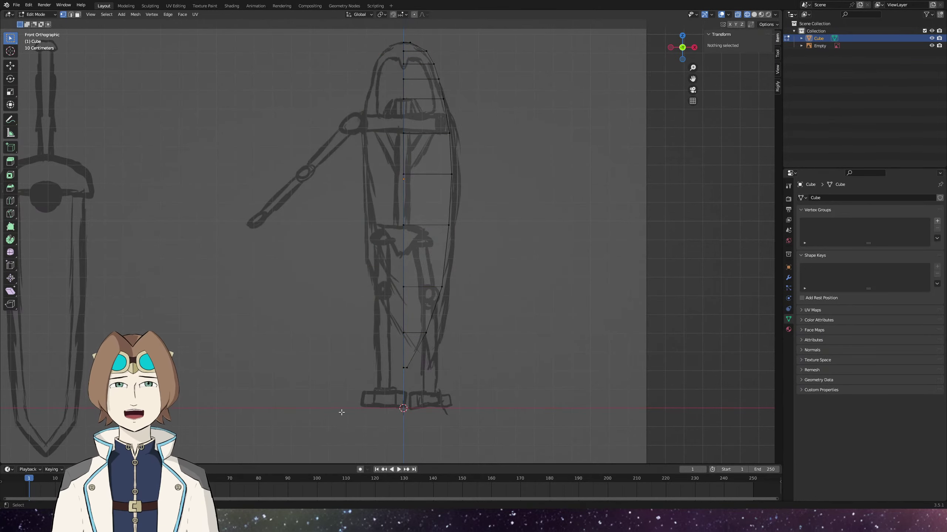
Add a Mirror modifier on the X axis with Clipping enabled, and save the file.
{"action": "left_click", "coordinate": [788, 278]}
{"action": "left_click", "coordinate": [826, 198]}
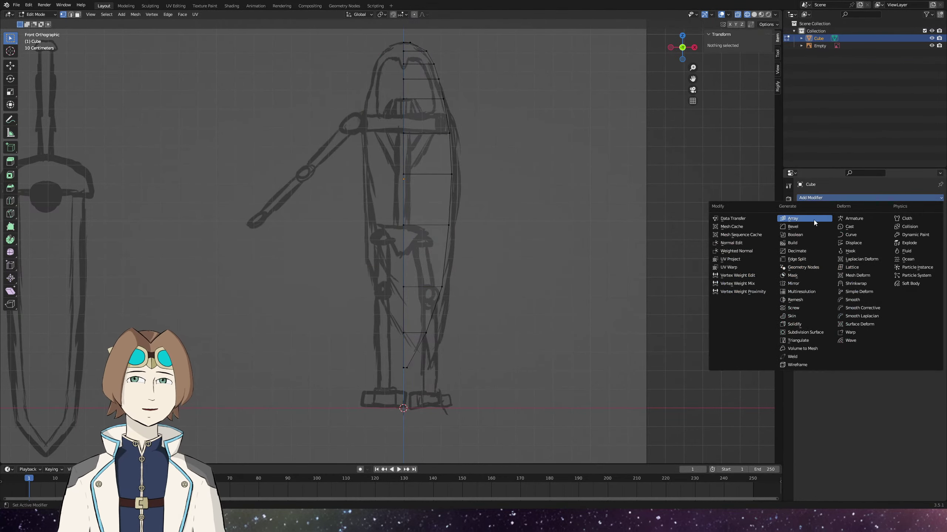
{"action": "left_click", "coordinate": [793, 283]}
{"action": "left_click", "coordinate": [858, 257]}
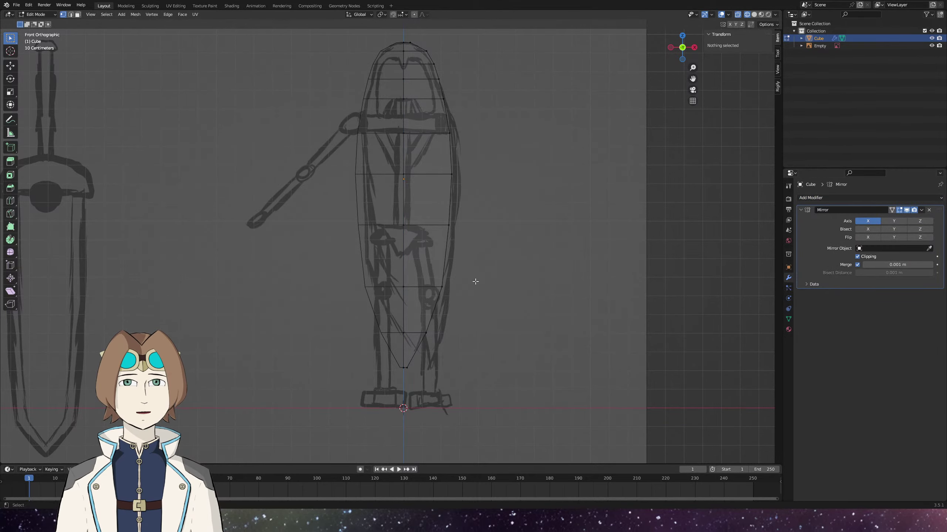
{"action": "scroll", "coordinate": [476, 282], "scroll_direction": "up", "scroll_amount": 1}
{"action": "key", "text": "ctrl+s"}
{"action": "scroll", "coordinate": [518, 299], "scroll_direction": "up", "scroll_amount": 2}
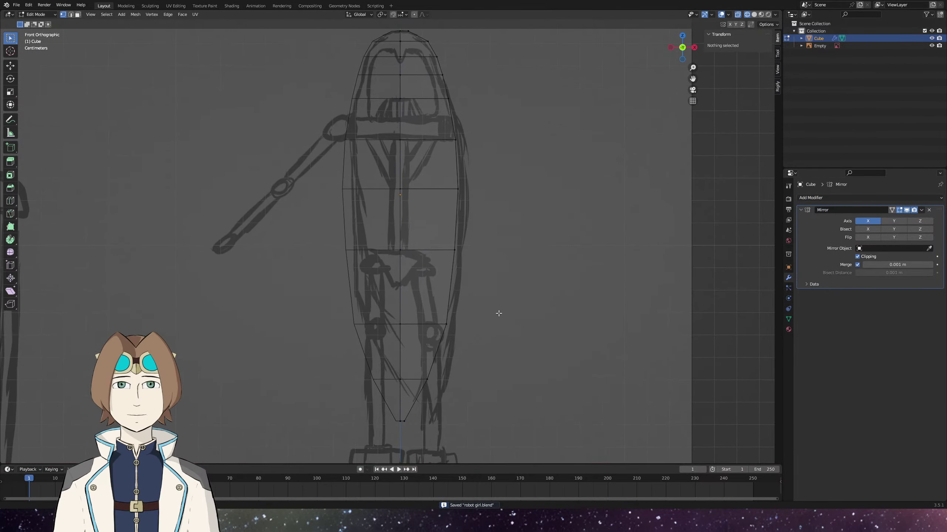
In the side view, flatten the cloak's front between shoulders and knees by scaling its vertices along Y and moving them inward.
{"action": "mouse_move", "coordinate": [499, 313]}
{"action": "left_mouse_down"}
{"action": "mouse_move", "coordinate": [484, 328]}
{"action": "mouse_move", "coordinate": [515, 321]}
{"action": "mouse_move", "coordinate": [501, 338]}
{"action": "mouse_move", "coordinate": [498, 319]}
{"action": "left_mouse_up"}
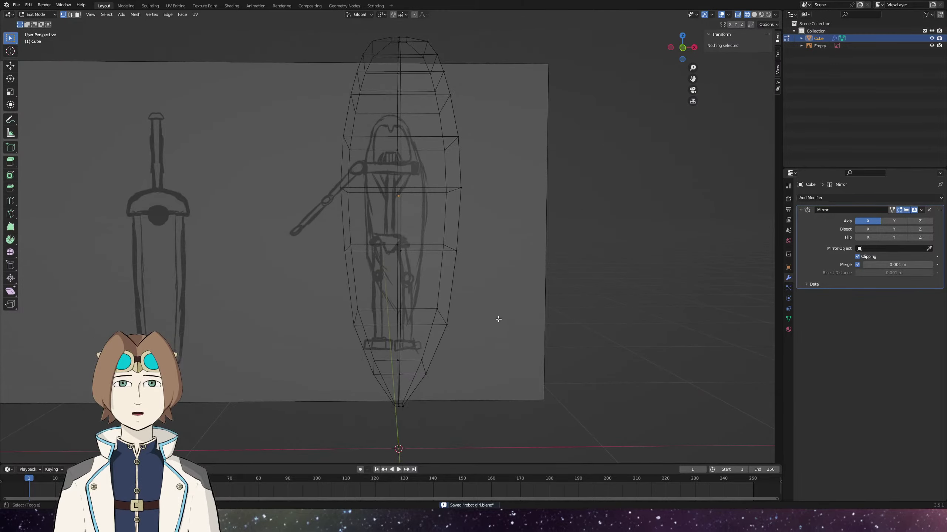
{"action": "key", "text": "KP_3"}
{"action": "scroll", "coordinate": [497, 318], "scroll_direction": "down", "scroll_amount": 3}
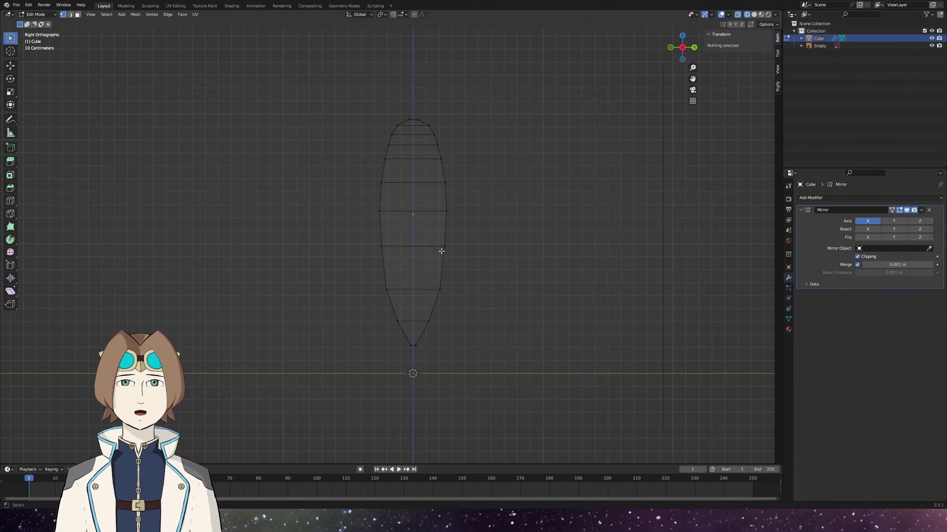
{"action": "scroll", "coordinate": [441, 251], "scroll_direction": "up", "scroll_amount": 3}
{"action": "left_click_drag", "start_coordinate": [476, 85], "coordinate": [467, 133]}
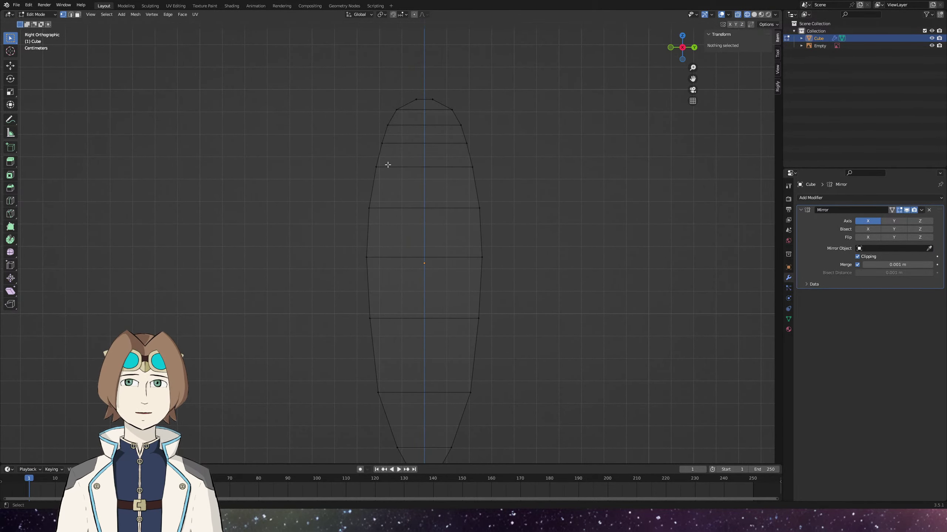
{"action": "left_click_drag", "start_coordinate": [390, 148], "coordinate": [339, 402]}
{"action": "key", "text": "s"}
{"action": "key", "text": "y"}
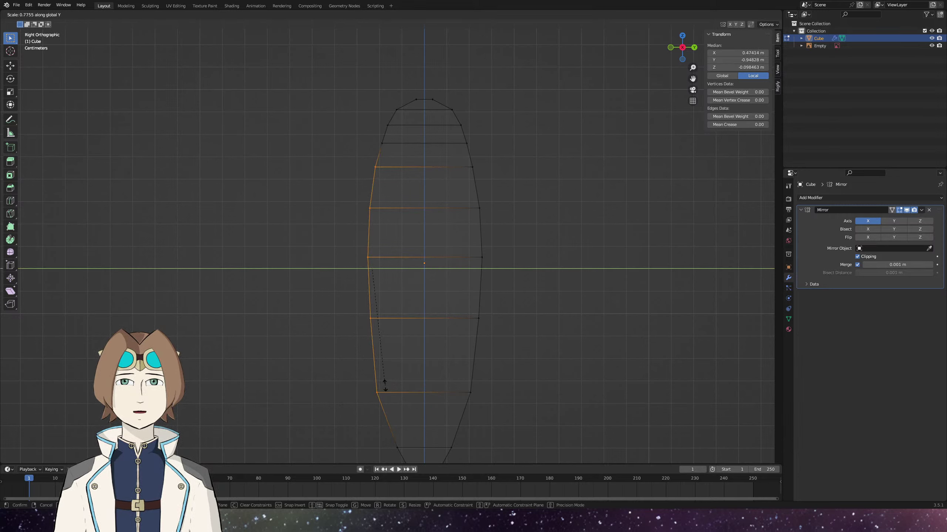
{"action": "left_click", "coordinate": [389, 326]}
{"action": "key", "text": "g"}
{"action": "key", "text": "y"}
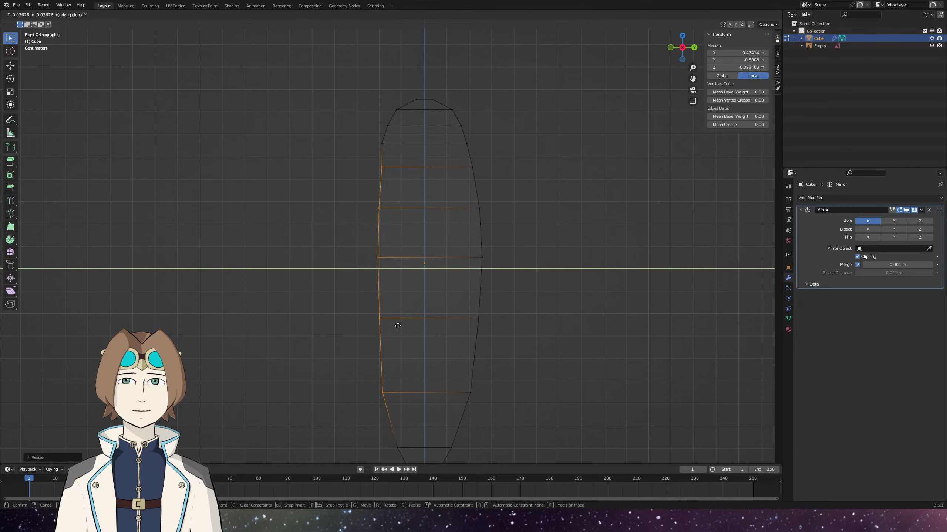
{"action": "left_click", "coordinate": [398, 326]}
Move the front vertices at shoulder level slightly outward along Y to smooth the side profile.
{"action": "left_click", "coordinate": [380, 167]}
{"action": "key", "text": "g"}
{"action": "key", "text": "y"}
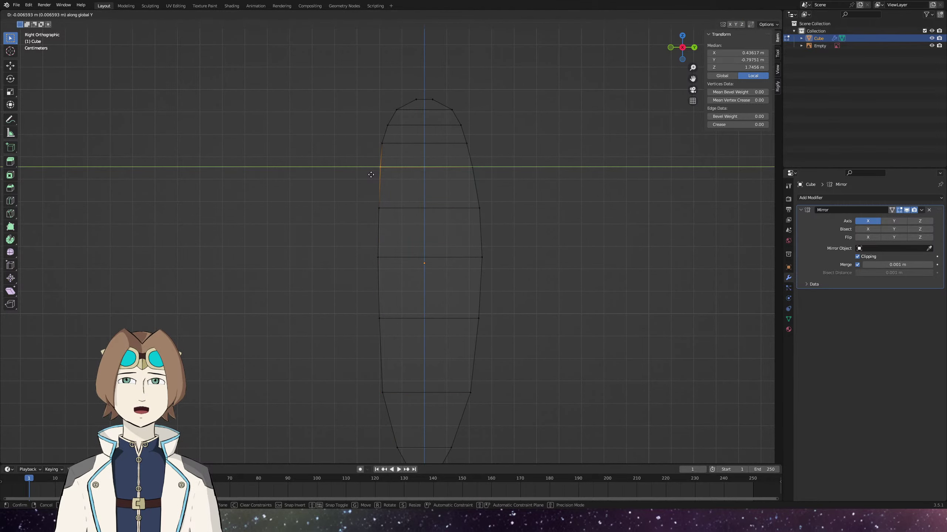
{"action": "left_click", "coordinate": [371, 175]}
Slim the cloak's back in the side view and shift its pointed bottom tip backward along Y.
{"action": "scroll", "coordinate": [373, 175], "scroll_direction": "down", "scroll_amount": 5}
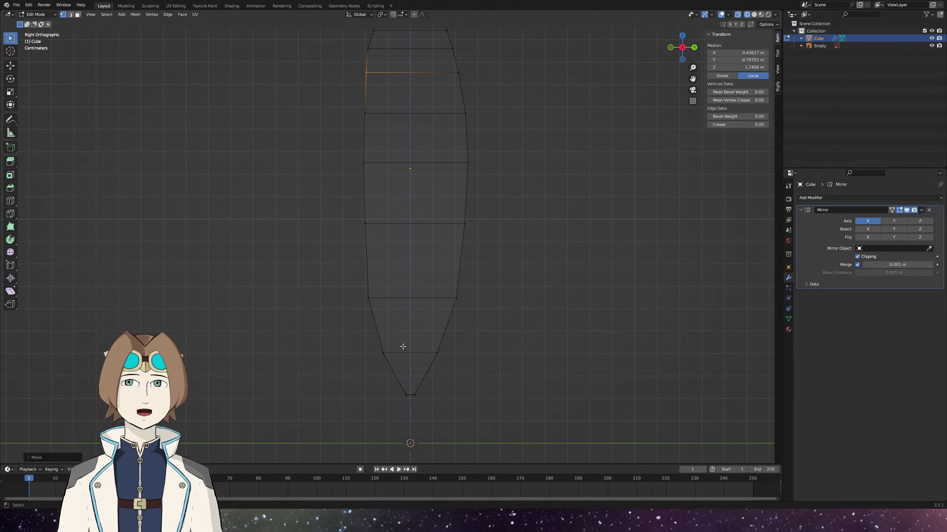
{"action": "left_click_drag", "start_coordinate": [425, 302], "coordinate": [377, 324]}
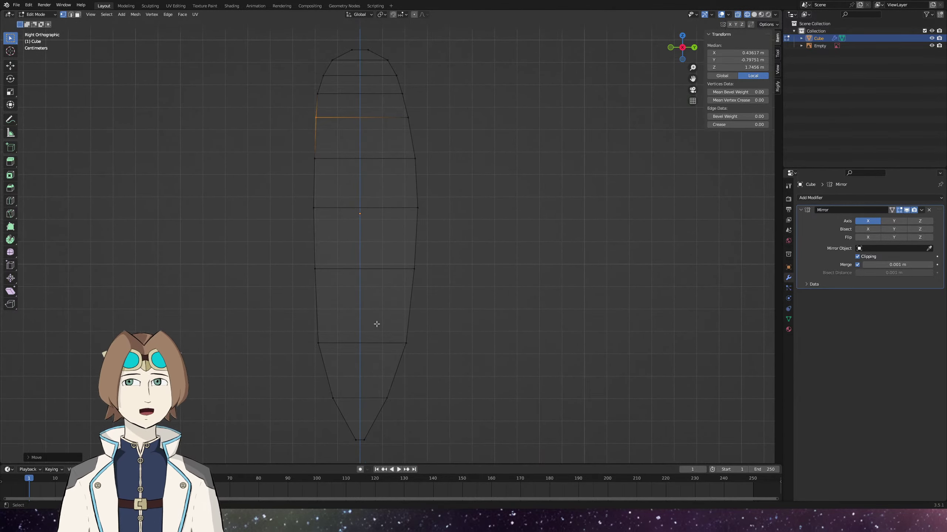
{"action": "left_click_drag", "start_coordinate": [391, 180], "coordinate": [465, 258]}
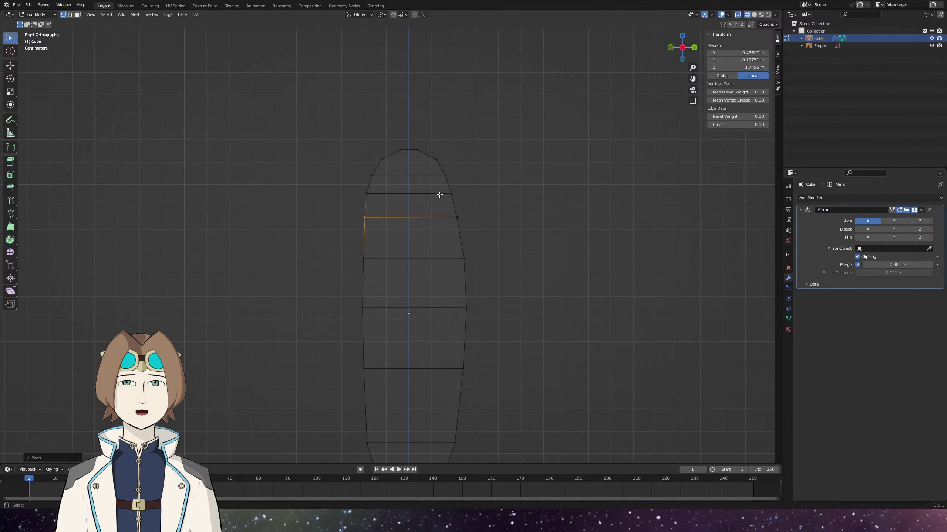
{"action": "key", "text": "g"}
{"action": "key", "text": "y"}
{"action": "left_click", "coordinate": [459, 361]}
{"action": "left_click_drag", "start_coordinate": [390, 355], "coordinate": [428, 383]}
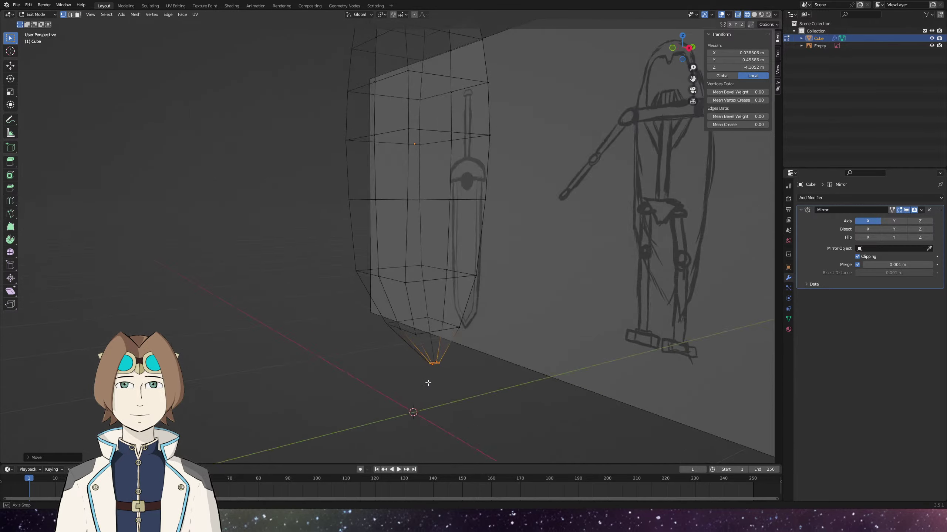
{"action": "key", "text": "ctrl+KP_3"}
{"action": "key", "text": "KP_3"}
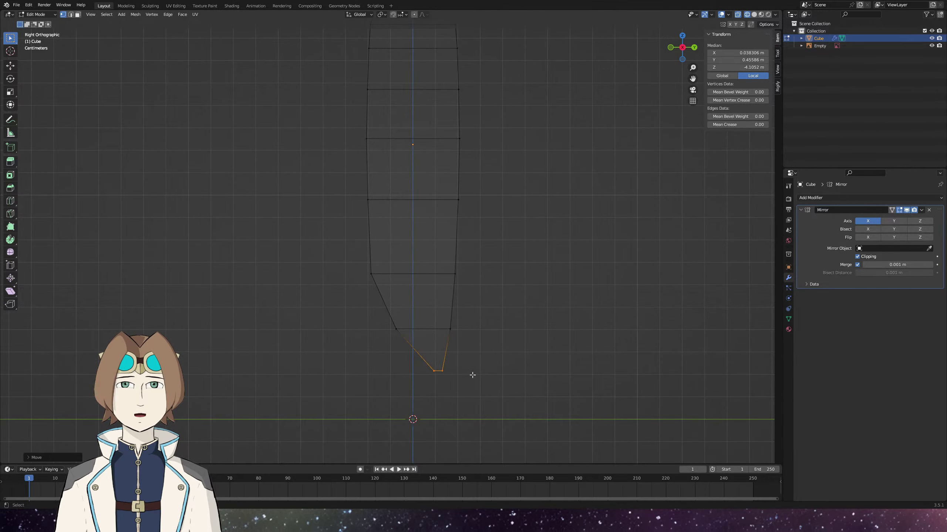
In the side view, move the cloak's front vertices at knee level slightly inward along Y.
{"action": "scroll", "coordinate": [466, 369], "scroll_direction": "down", "scroll_amount": 4}
{"action": "scroll", "coordinate": [414, 334], "scroll_direction": "up", "scroll_amount": 2}
{"action": "key", "text": "b"}
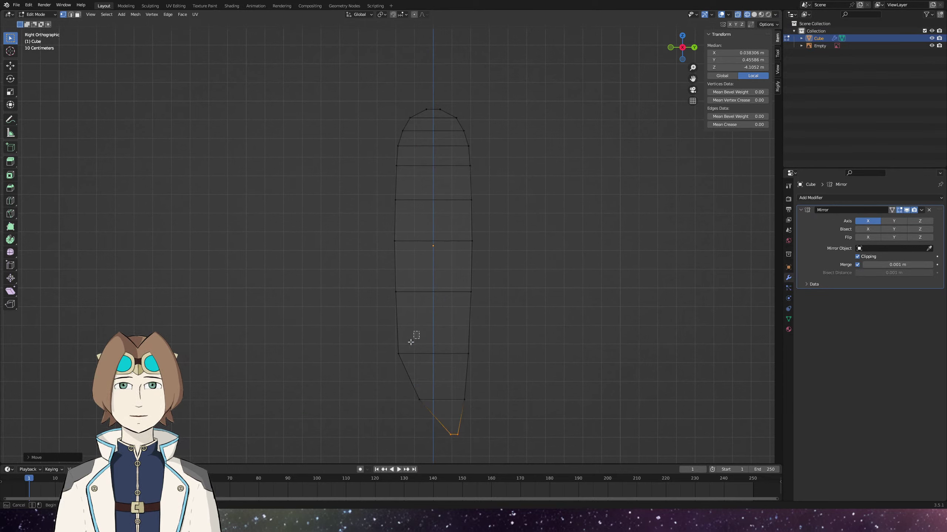
{"action": "left_click_drag", "start_coordinate": [411, 342], "coordinate": [393, 358]}
{"action": "key", "text": "g"}
{"action": "key", "text": "y"}
{"action": "left_click", "coordinate": [397, 309]}
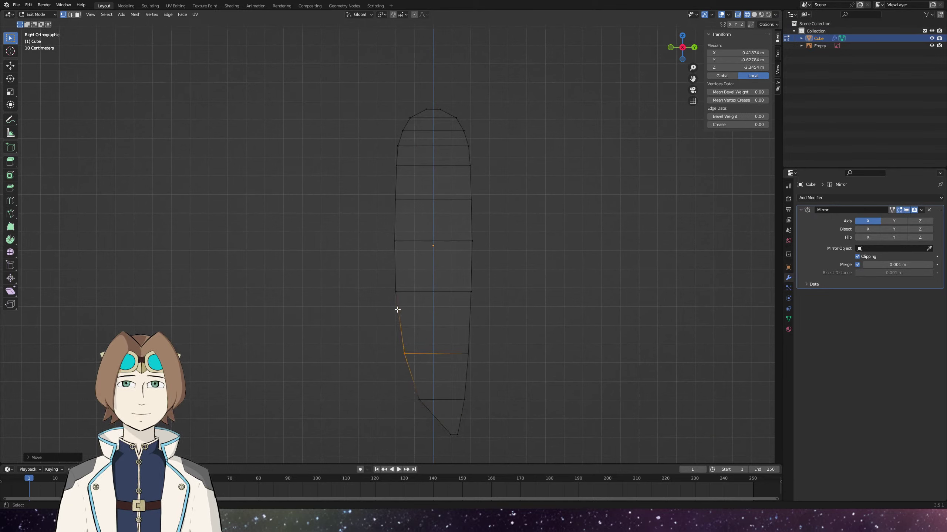
Move the cloak's front vertices at hip and waist level slightly inward along Y to continue the taper.
{"action": "left_click_drag", "start_coordinate": [410, 279], "coordinate": [395, 299]}
{"action": "key", "text": "g"}
{"action": "key", "text": "y"}
{"action": "left_click", "coordinate": [389, 276]}
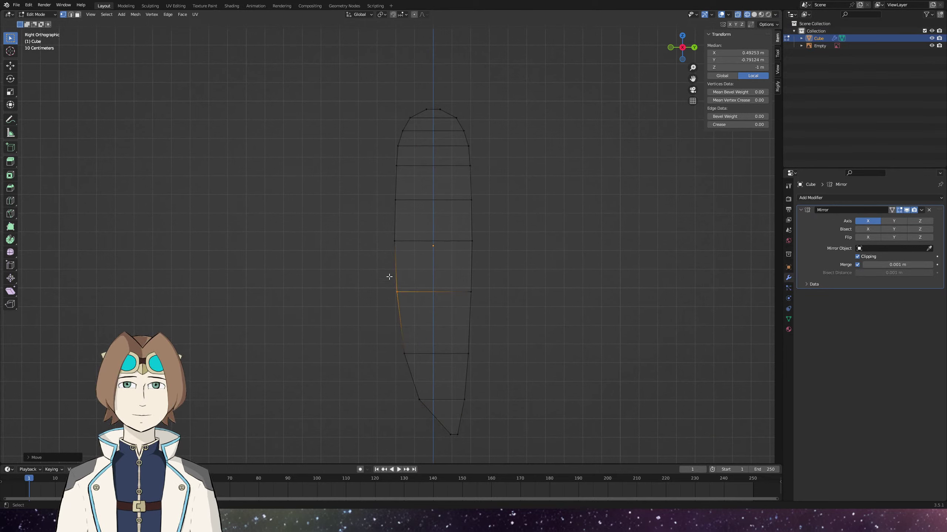
{"action": "key", "text": "b"}
{"action": "left_click_drag", "start_coordinate": [401, 229], "coordinate": [386, 255]}
{"action": "key", "text": "g"}
{"action": "key", "text": "y"}
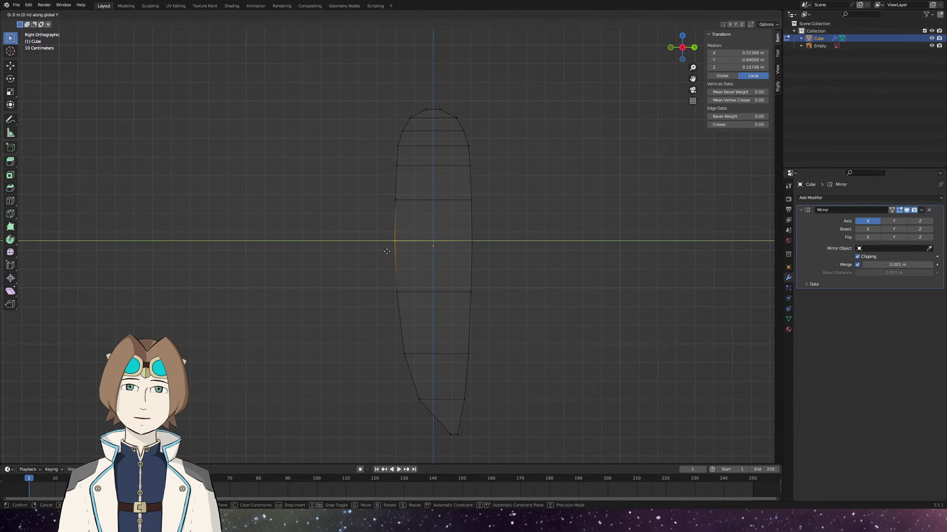
{"action": "left_click", "coordinate": [387, 252]}
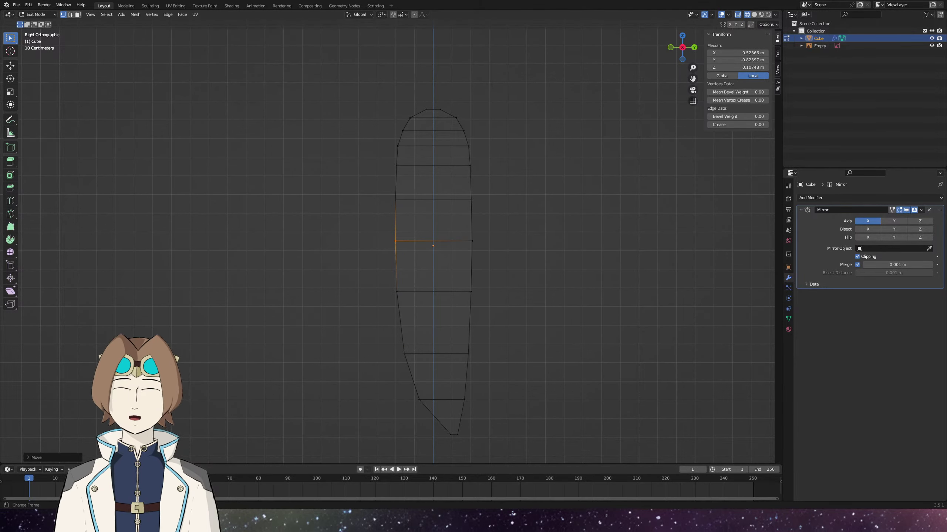
Move the front vertices just above the shoulders and in the row above them inward along Y.
{"action": "scroll", "coordinate": [372, 270], "scroll_direction": "up", "scroll_amount": 5}
{"action": "scroll", "coordinate": [370, 245], "scroll_direction": "up", "scroll_amount": 2}
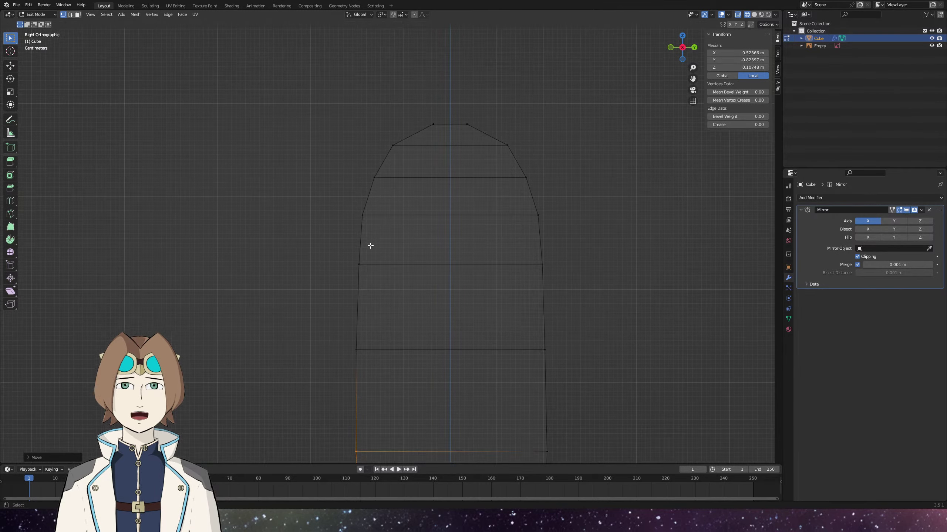
{"action": "left_click", "coordinate": [367, 263], "text": "alt"}
{"action": "key", "text": "g"}
{"action": "key", "text": "y"}
{"action": "left_click", "coordinate": [376, 206]}
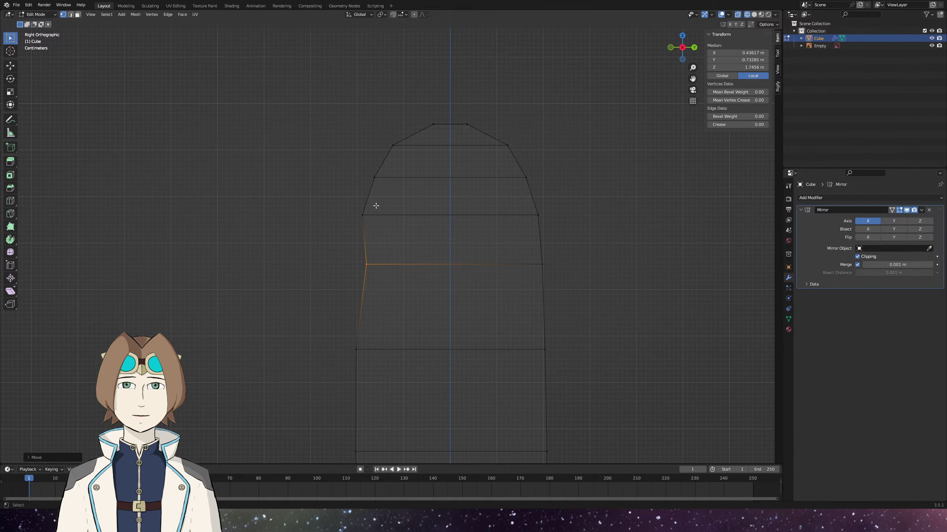
{"action": "left_click", "coordinate": [370, 215], "text": "alt"}
{"action": "key", "text": "g"}
{"action": "key", "text": "y"}
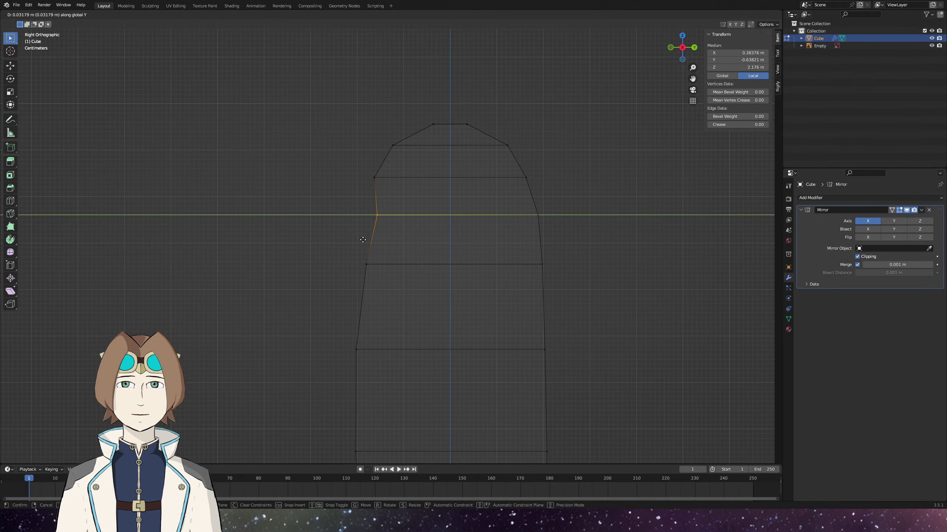
{"action": "left_click", "coordinate": [384, 188]}
Pull the front vertices at face level inward along Y, and indent the row below them further.
{"action": "left_click", "coordinate": [380, 180], "text": "alt"}
{"action": "key", "text": "g"}
{"action": "key", "text": "y"}
{"action": "left_click", "coordinate": [369, 203]}
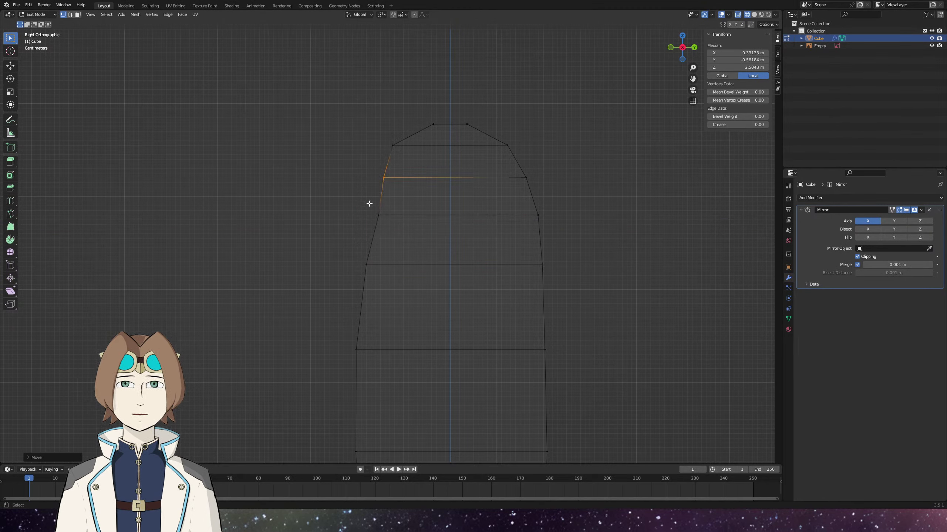
{"action": "left_click", "coordinate": [379, 213], "text": "alt"}
{"action": "key", "text": "g"}
{"action": "key", "text": "y"}
{"action": "left_click", "coordinate": [370, 243]}
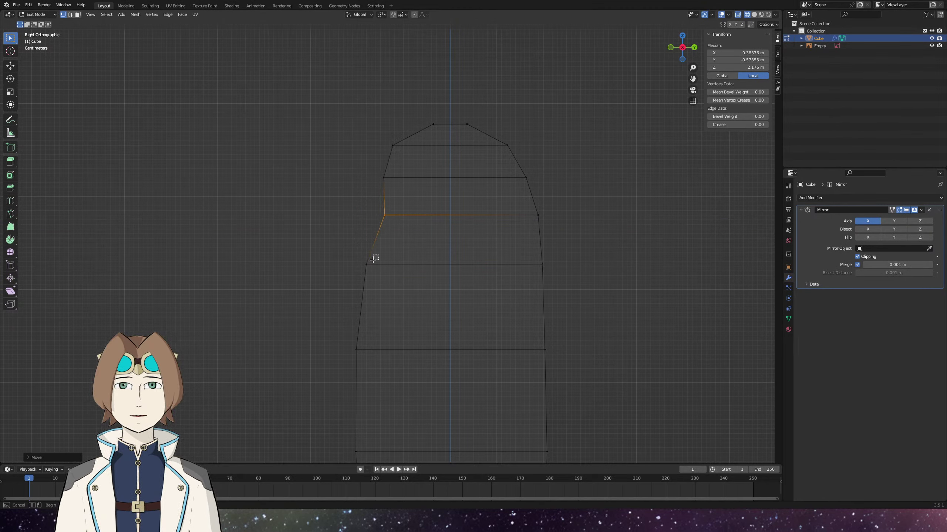
Move the neck-level front vertices inward along Y, and push the edge loop just below them outward to form a chest ledge.
{"action": "left_click", "coordinate": [373, 262], "text": "alt"}
{"action": "key", "text": "g"}
{"action": "key", "text": "y"}
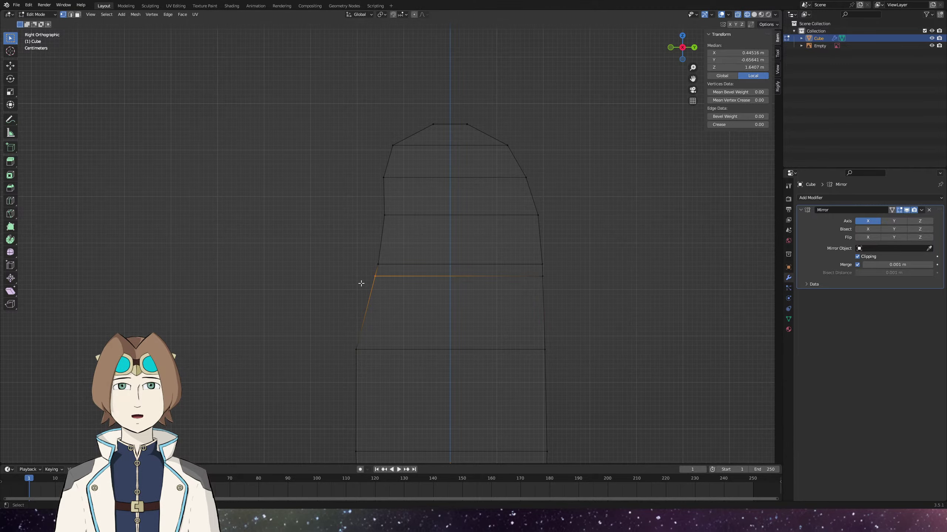
{"action": "key", "text": "g"}
{"action": "key", "text": "y"}
{"action": "left_click", "coordinate": [352, 282]}
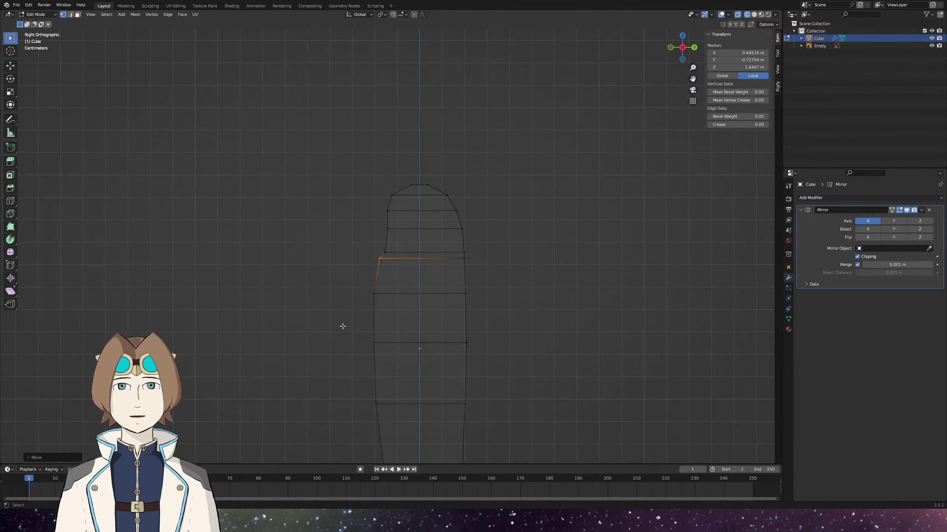
In the front view, add a vertical edge loop to the cloak's mirrored half and slide it toward the outer side.
{"action": "left_click_drag", "start_coordinate": [342, 325], "coordinate": [437, 366]}
{"action": "key", "text": "KP_1"}
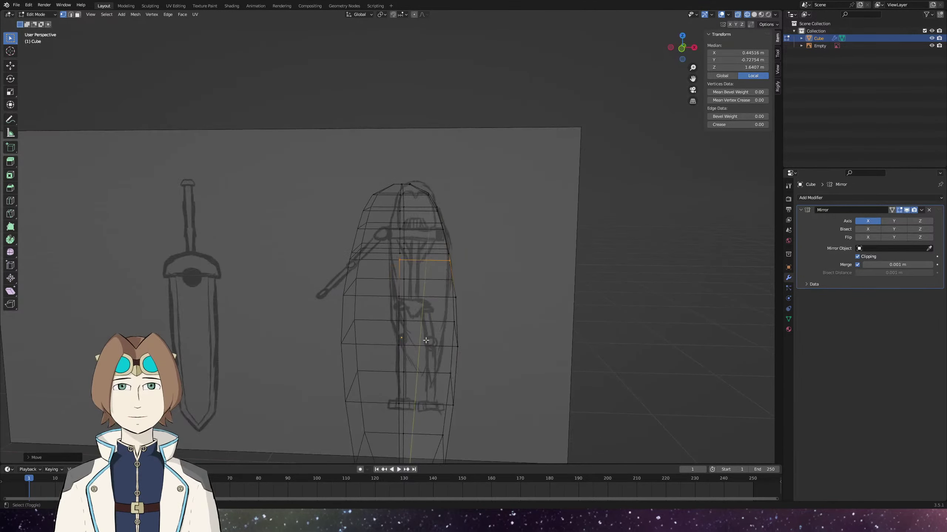
{"action": "scroll", "coordinate": [426, 341], "scroll_direction": "up", "scroll_amount": 2}
{"action": "key", "text": "ctrl+r"}
{"action": "left_click", "coordinate": [429, 240]}
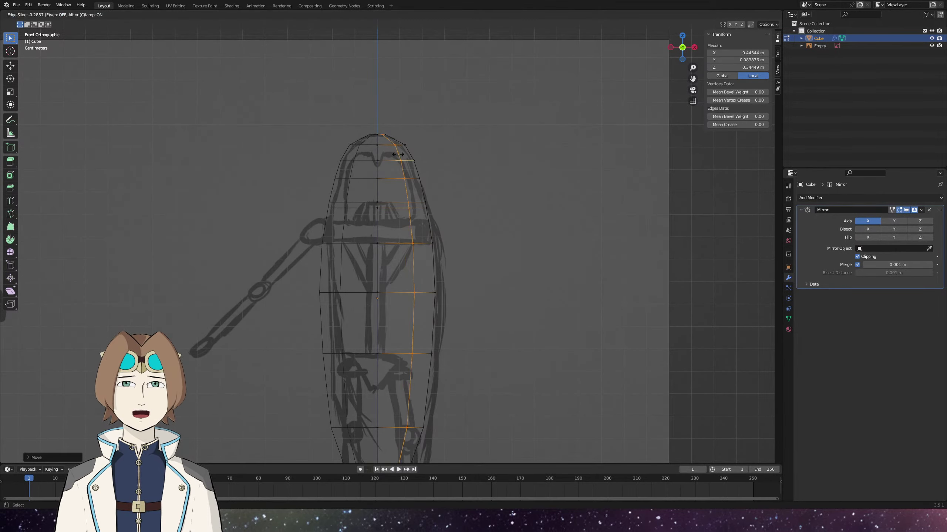
{"action": "left_click", "coordinate": [455, 239]}
{"action": "scroll", "coordinate": [454, 239], "scroll_direction": "up", "scroll_amount": 3}
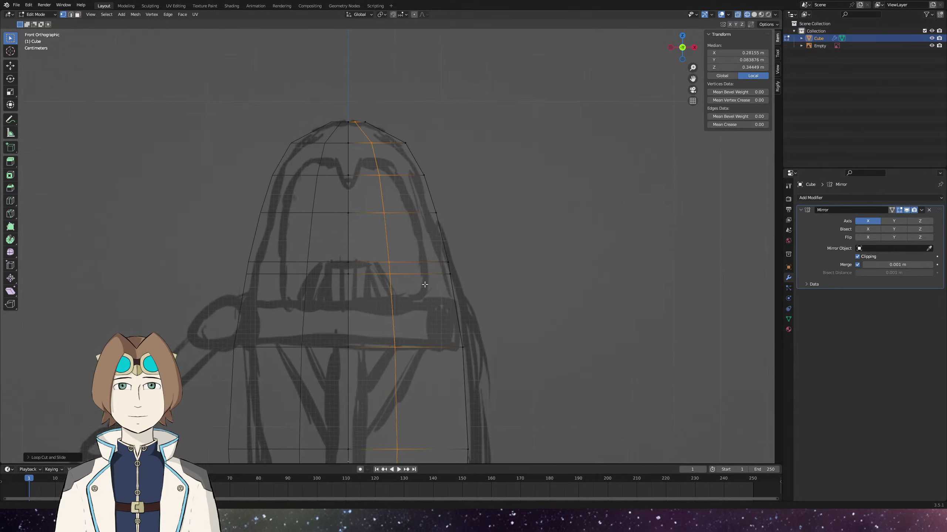
In the top view, select the cloak's outer side vertices and scale them down along Y to bevel the outline.
{"action": "left_click_drag", "start_coordinate": [429, 232], "coordinate": [460, 305]}
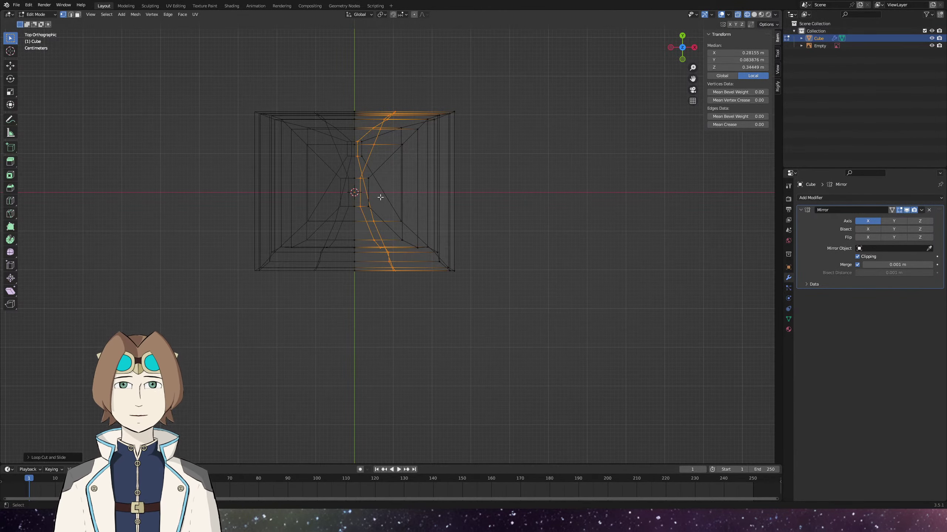
{"action": "left_click_drag", "start_coordinate": [380, 197], "coordinate": [471, 295]}
{"action": "left_click", "coordinate": [390, 400], "text": "shift"}
{"action": "left_click_drag", "start_coordinate": [378, 443], "coordinate": [454, 372]}
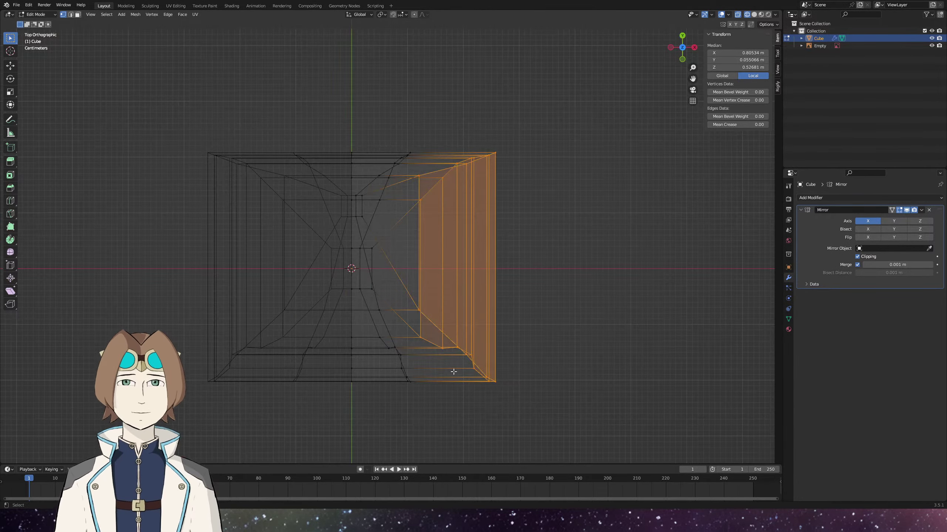
{"action": "key", "text": "s"}
{"action": "key", "text": "y"}
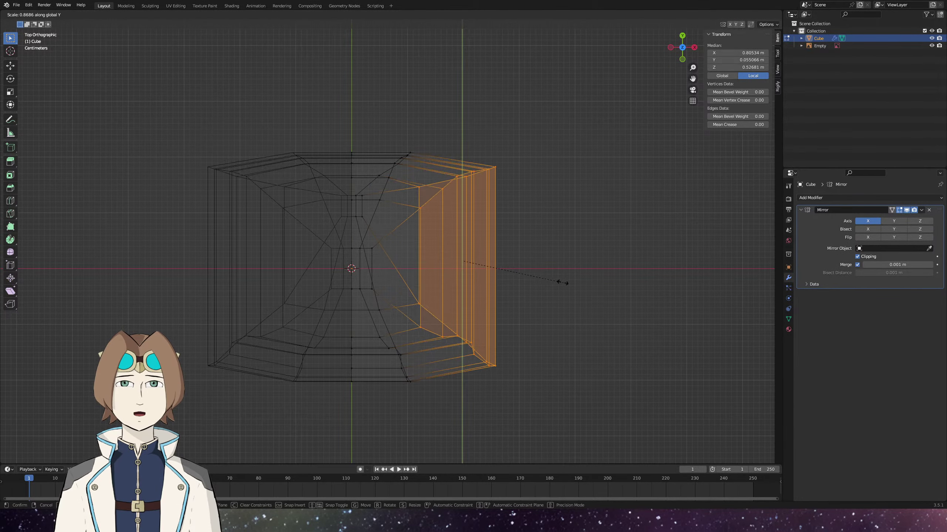
{"action": "left_click", "coordinate": [519, 267]}
Add a vertical edge loop around the cloak's side and select the front outer corner column of vertices down its upper part.
{"action": "key", "text": "ctrl+r"}
{"action": "left_click", "coordinate": [388, 190]}
{"action": "left_click", "coordinate": [399, 231], "text": "shift"}
{"action": "left_click", "coordinate": [410, 261], "text": "shift"}
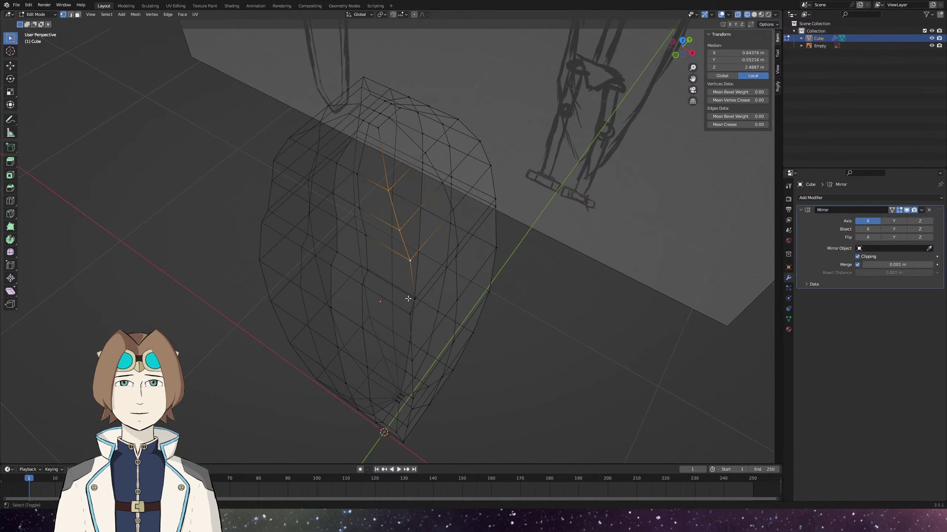
{"action": "left_click", "coordinate": [414, 299], "text": "shift"}
{"action": "left_click", "coordinate": [410, 315], "text": "shift"}
{"action": "left_click", "coordinate": [412, 360], "text": "shift"}
{"action": "left_click", "coordinate": [413, 399], "text": "shift"}
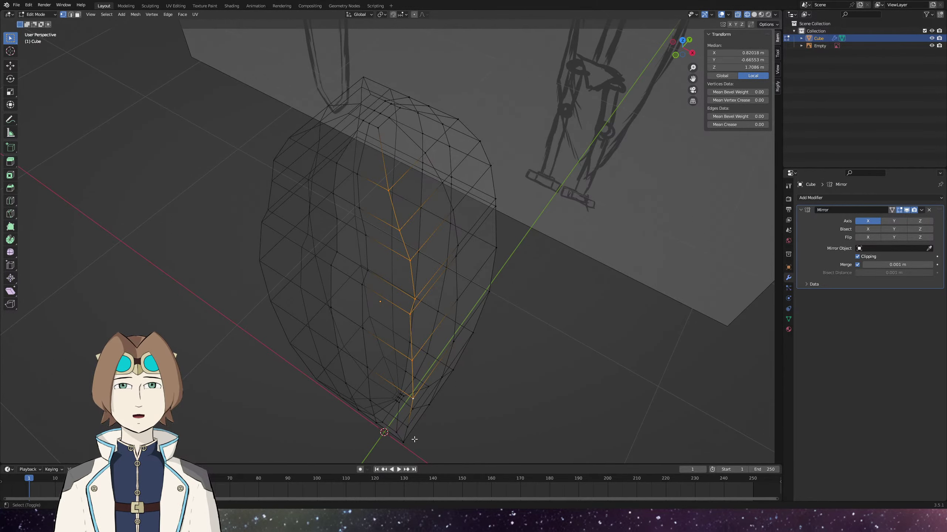
{"action": "left_click", "coordinate": [380, 293], "text": "shift"}
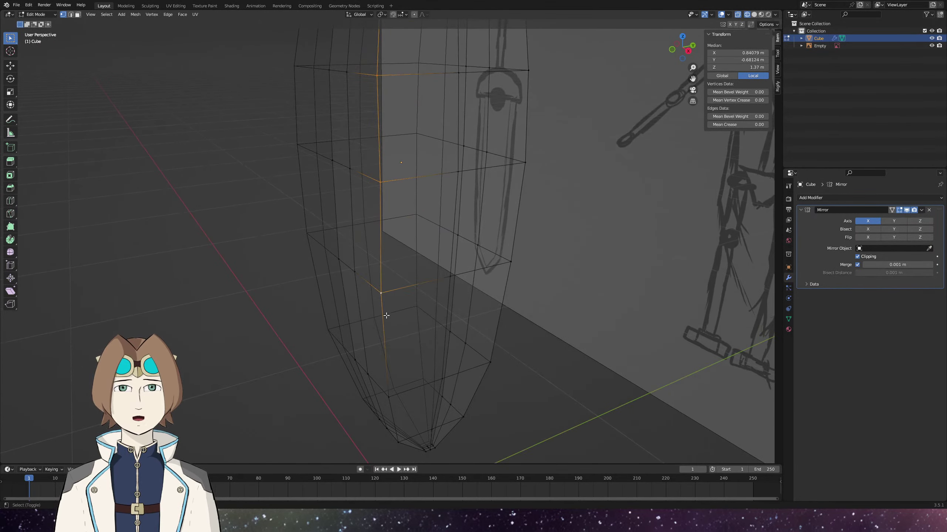
Extend the corner selection down the front, around the bottom tip, and up the lower rear corner column.
{"action": "left_click", "coordinate": [388, 397], "text": "shift"}
{"action": "left_click", "coordinate": [399, 443], "text": "shift"}
{"action": "left_click", "coordinate": [425, 452], "text": "shift"}
{"action": "left_click", "coordinate": [435, 448], "text": "shift"}
{"action": "left_click", "coordinate": [463, 416], "text": "shift"}
{"action": "left_click", "coordinate": [490, 362], "text": "shift"}
{"action": "left_click", "coordinate": [510, 262], "text": "shift"}
Add the remaining outer corner vertices at the top of the hood to the selection.
{"action": "key", "text": "KP_7"}
{"action": "scroll", "coordinate": [420, 148], "scroll_direction": "up", "scroll_amount": 3}
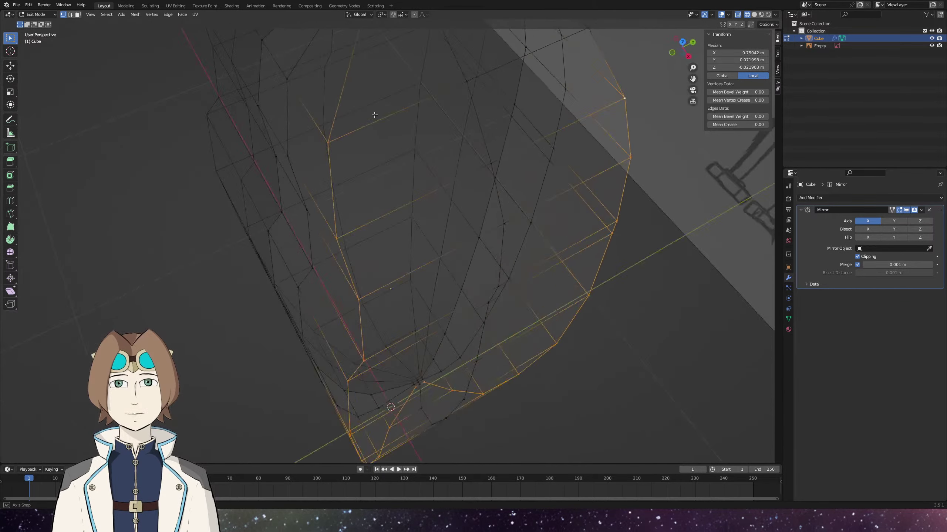
{"action": "left_click_drag", "start_coordinate": [375, 115], "coordinate": [585, 327]}
{"action": "left_click", "coordinate": [591, 331], "text": "shift"}
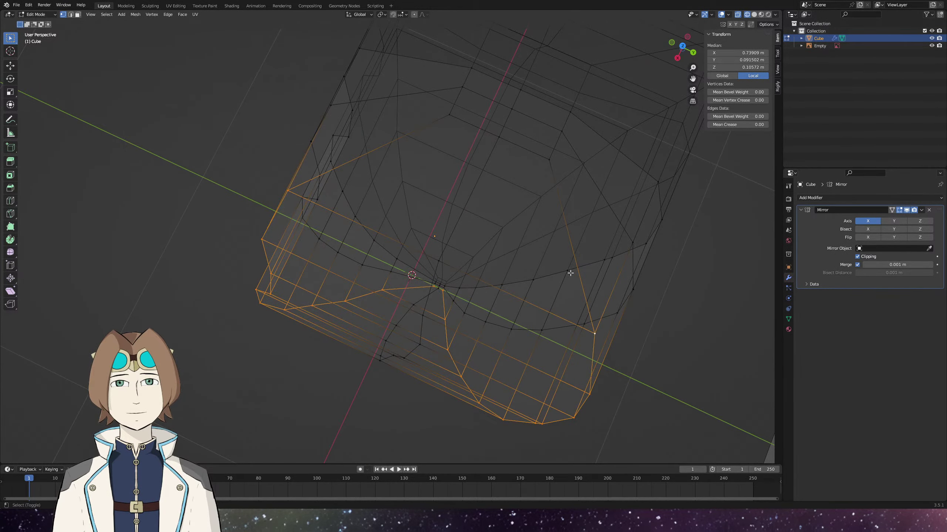
{"action": "left_click", "coordinate": [550, 159], "text": "shift"}
{"action": "left_click", "coordinate": [451, 116], "text": "shift"}
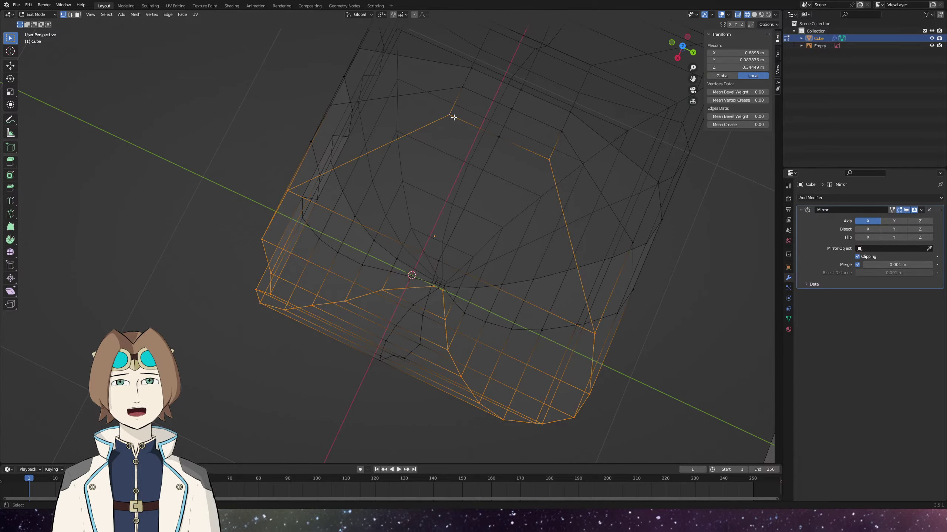
Try to move the selected corner vertices in the top view and undo the move.
{"action": "key", "text": "KP_7"}
{"action": "key", "text": "g"}
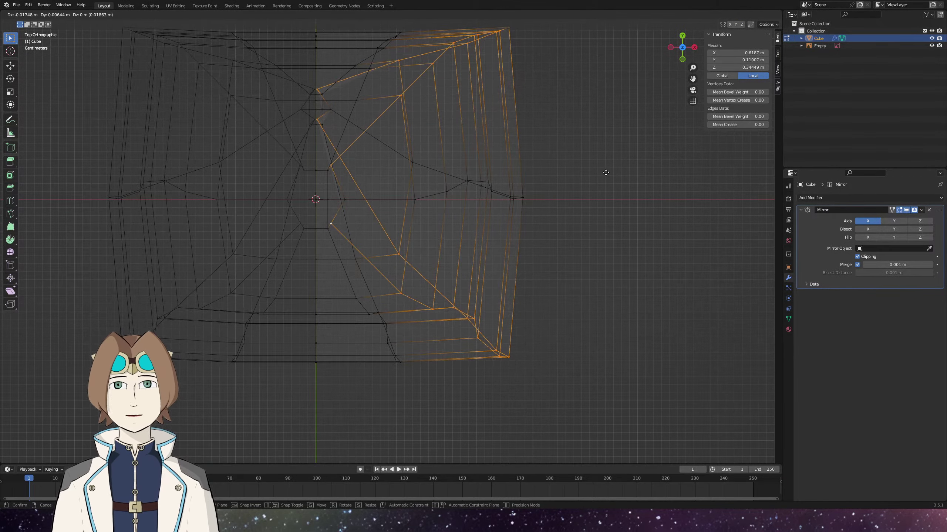
{"action": "left_click", "coordinate": [617, 185]}
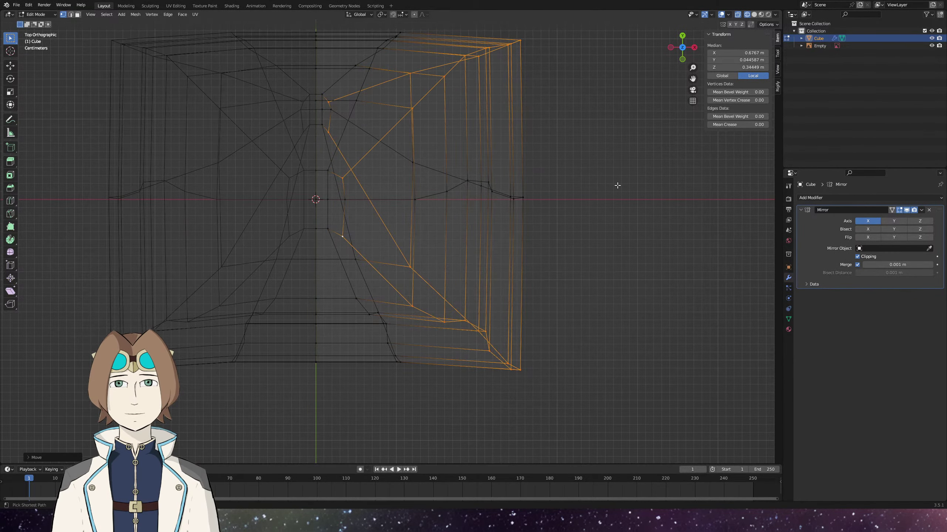
{"action": "key", "text": "ctrl+z"}
In the top view, scale the selected corner vertices along Y and X and shift them along X to round the cloak.
{"action": "scroll", "coordinate": [600, 171], "scroll_direction": "down", "scroll_amount": 4}
{"action": "key", "text": "s"}
{"action": "key", "text": "y"}
{"action": "left_click", "coordinate": [507, 183]}
{"action": "key", "text": "s"}
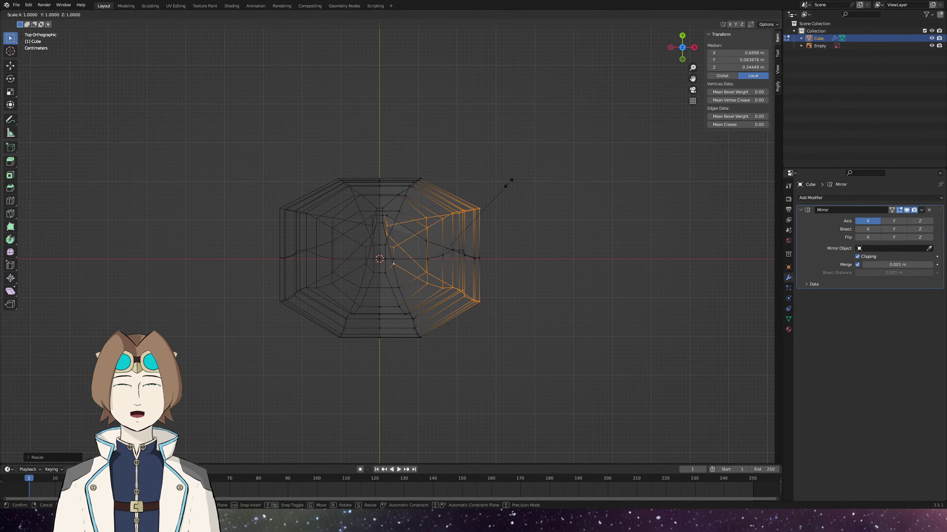
{"action": "key", "text": "x"}
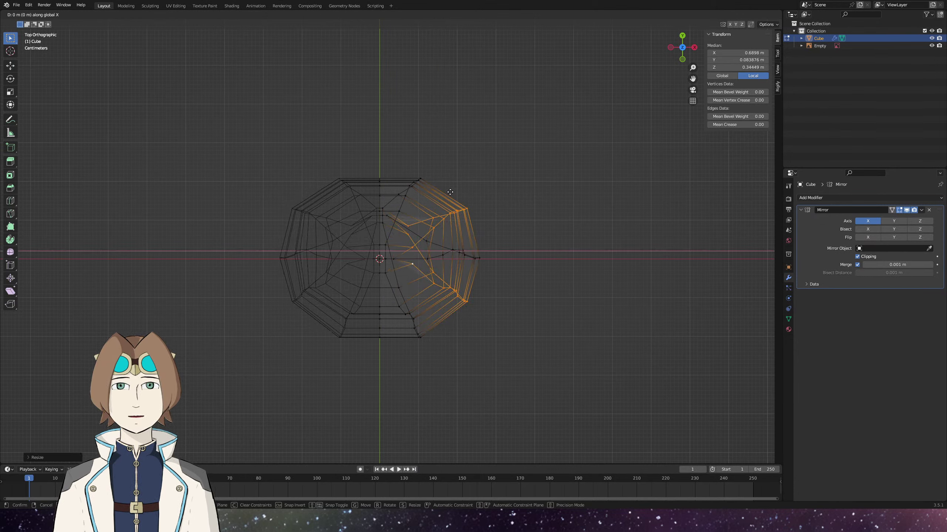
{"action": "key", "text": "g"}
{"action": "left_click", "coordinate": [445, 192]}
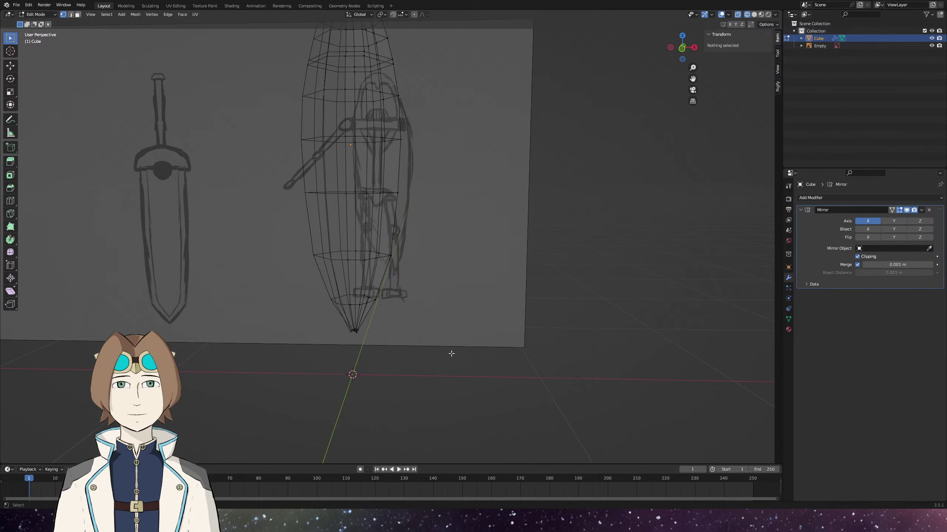
Switch to solid shading and examine the cloak's rounded shape from several sides.
{"action": "scroll", "coordinate": [452, 353], "scroll_direction": "down", "scroll_amount": 3}
{"action": "key", "text": "z"}
{"action": "left_click", "coordinate": [486, 296]}
{"action": "scroll", "coordinate": [581, 310], "scroll_direction": "up", "scroll_amount": 4}
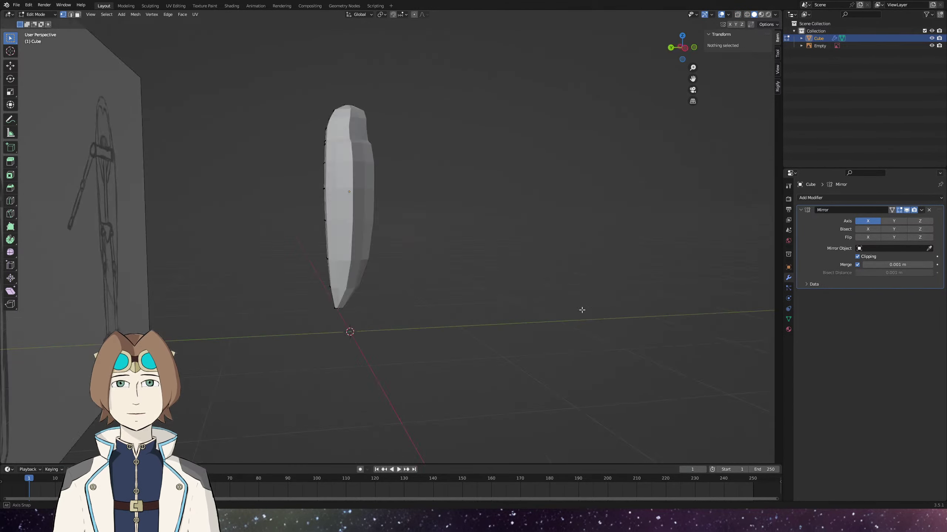
{"action": "left_click_drag", "start_coordinate": [581, 310], "coordinate": [408, 307]}
In the see-through front view, move the cloak's pointed bottom tip sideways along X with proportional editing.
{"action": "key", "text": "KP_1"}
{"action": "key", "text": "alt+z"}
{"action": "scroll", "coordinate": [467, 344], "scroll_direction": "up", "scroll_amount": 1}
{"action": "key", "text": "g"}
{"action": "key", "text": "x"}
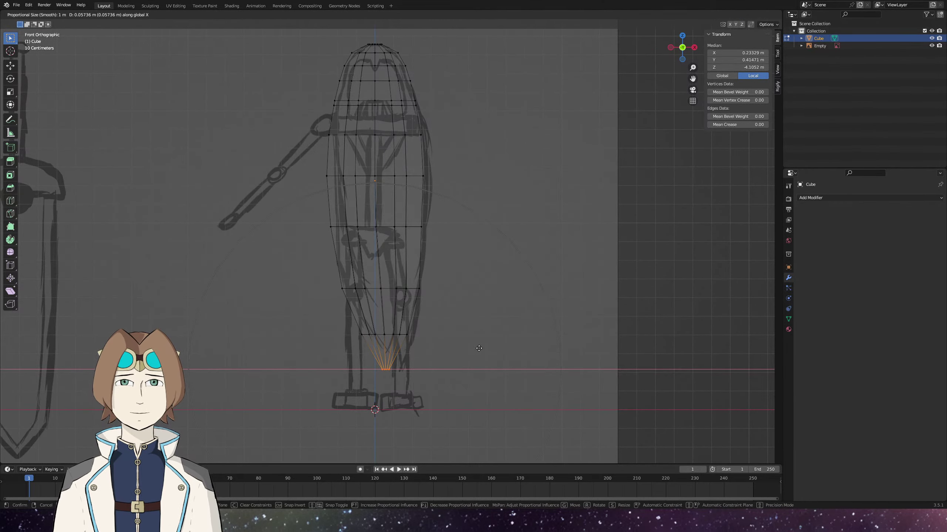
{"action": "scroll", "coordinate": [484, 350], "scroll_direction": "up", "scroll_amount": 5}
{"action": "left_click", "coordinate": [493, 351]}
In the side view, shift the cloak's lowest section backward along Y with proportional editing.
{"action": "key", "text": "KP_3"}
{"action": "left_click_drag", "start_coordinate": [355, 313], "coordinate": [445, 381]}
{"action": "key", "text": "g"}
{"action": "key", "text": "y"}
{"action": "scroll", "coordinate": [333, 294], "scroll_direction": "up", "scroll_amount": 2}
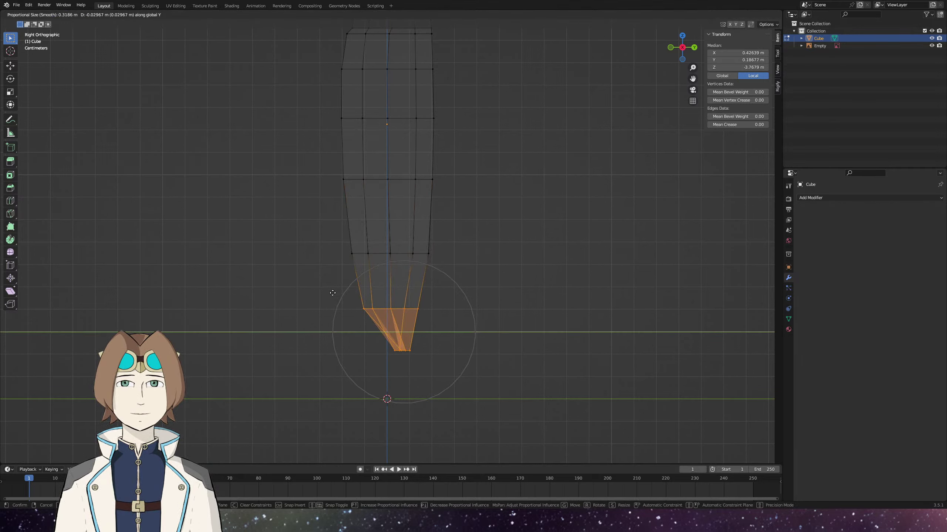
{"action": "left_click", "coordinate": [341, 298]}
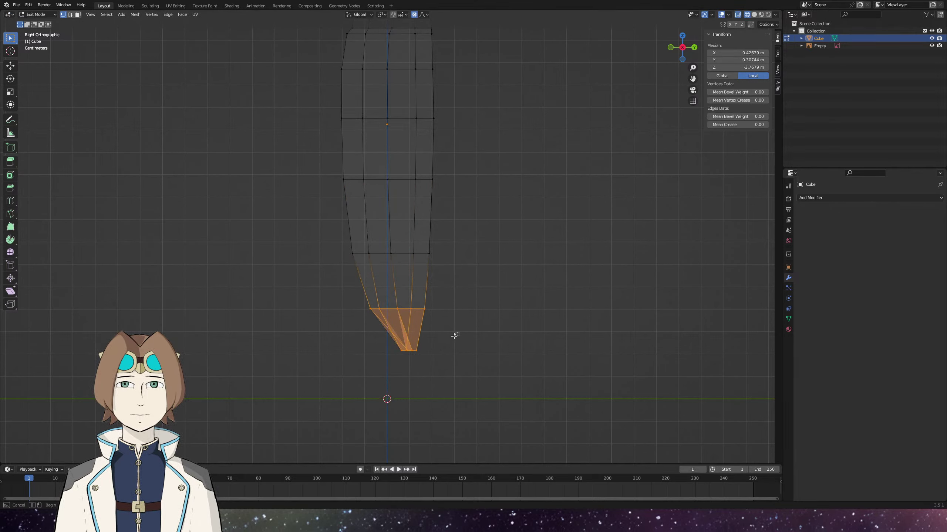
Adjust the cloak's bottom tip along Y with proportional editing, deselect everything, and check the shape in the front view.
{"action": "key", "text": "g"}
{"action": "key", "text": "y"}
{"action": "left_click_drag", "start_coordinate": [454, 336], "coordinate": [469, 368]}
{"action": "left_click", "coordinate": [335, 365]}
{"action": "key", "text": "alt+a"}
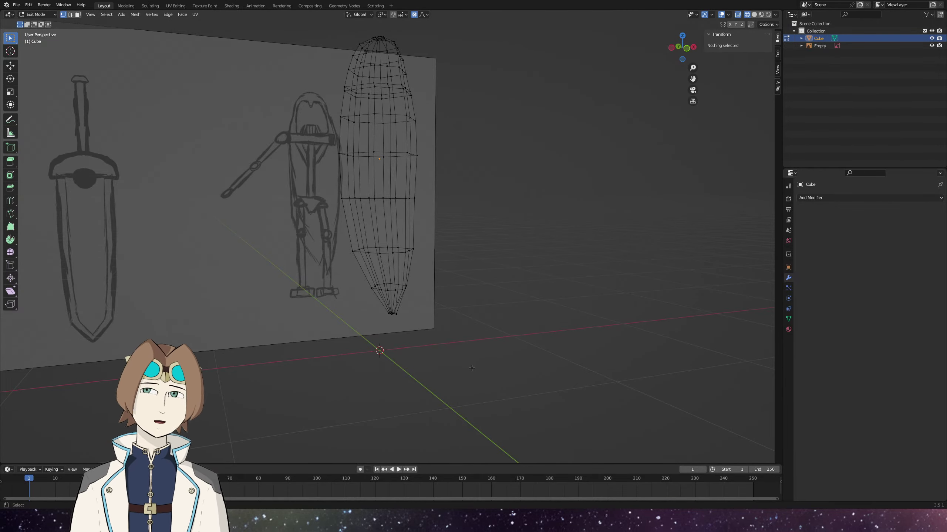
{"action": "key", "text": "KP_1"}
{"action": "scroll", "coordinate": [522, 313], "scroll_direction": "down", "scroll_amount": 1}
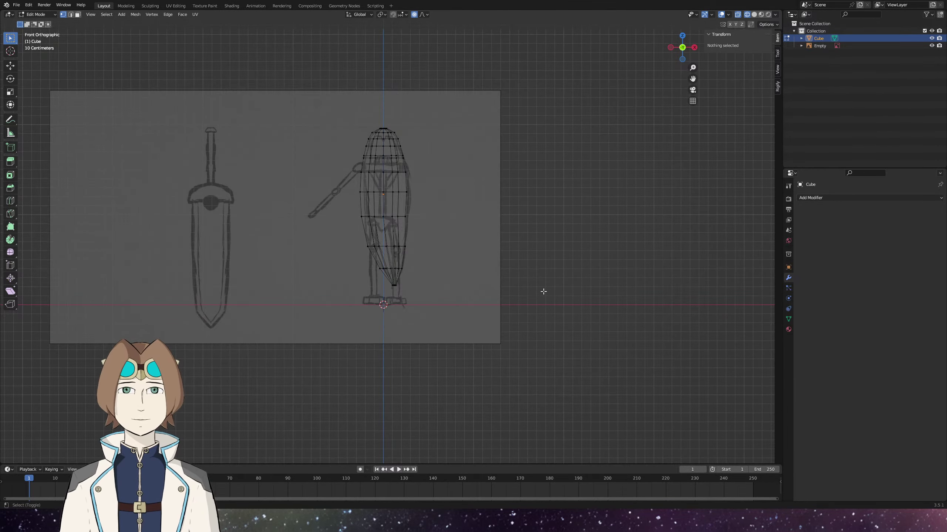
{"action": "left_click_drag", "start_coordinate": [543, 292], "coordinate": [414, 291]}
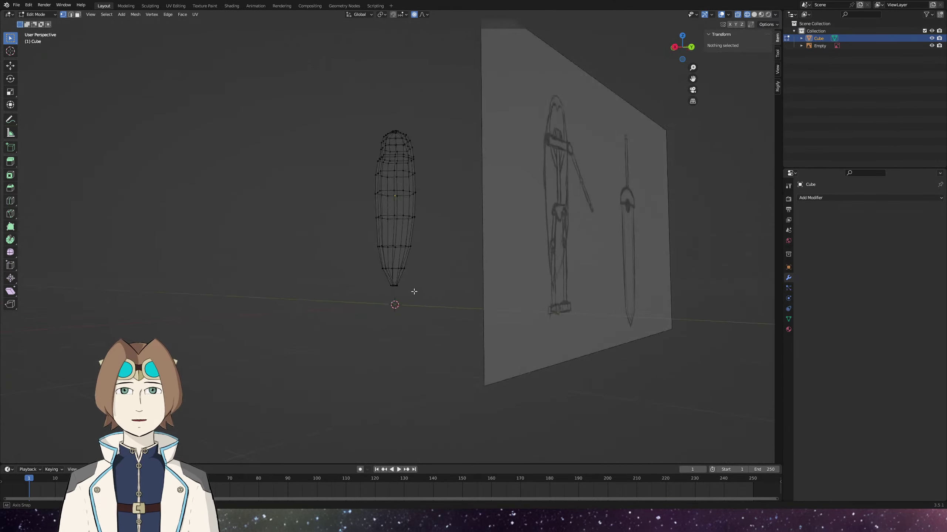
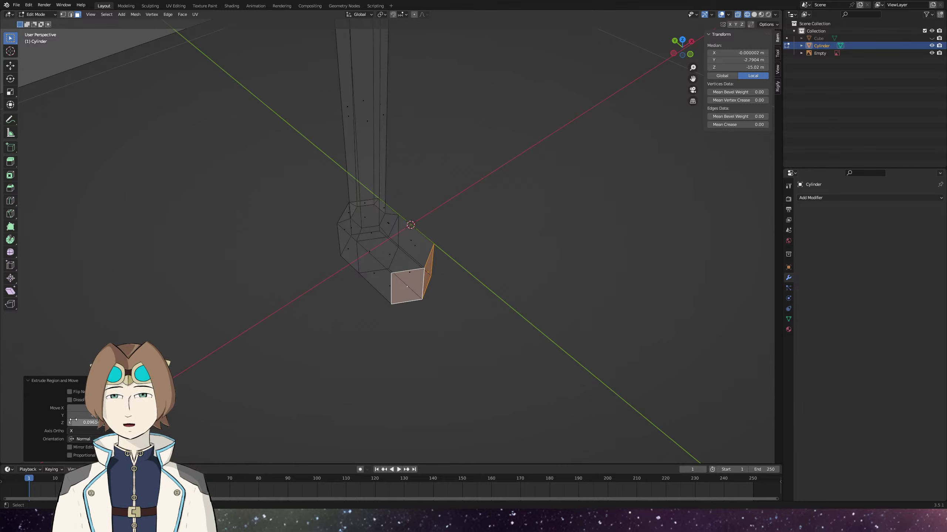
{"action": "left_click", "coordinate": [74, 440]}
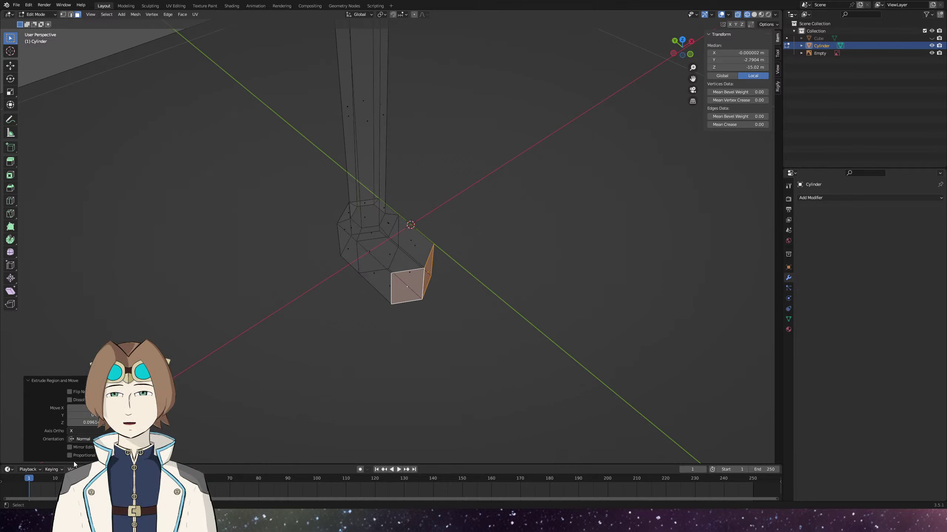
{"action": "left_click", "coordinate": [75, 463]}
Extrude the foot's two front faces forward by about 0.139 m and widen them along X.
{"action": "key", "text": "e"}
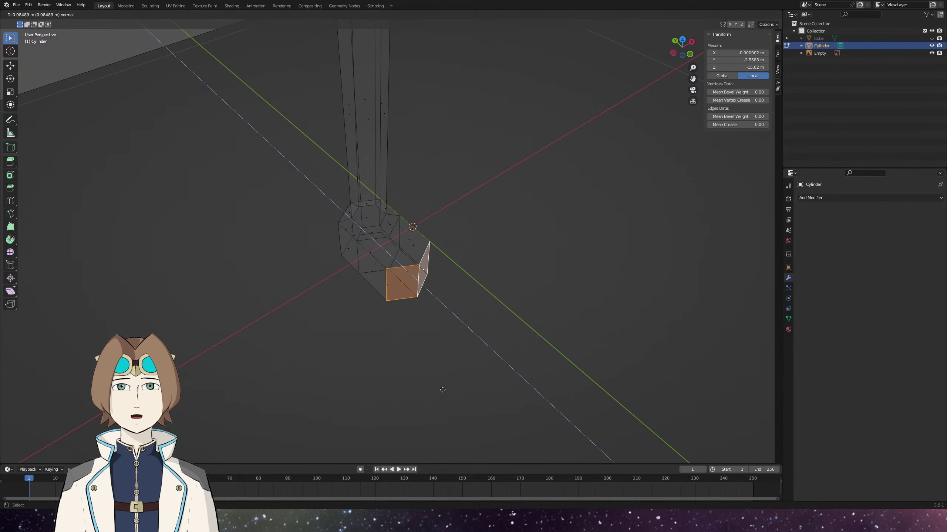
{"action": "left_click", "coordinate": [456, 408]}
{"action": "key", "text": "s"}
{"action": "key", "text": "x"}
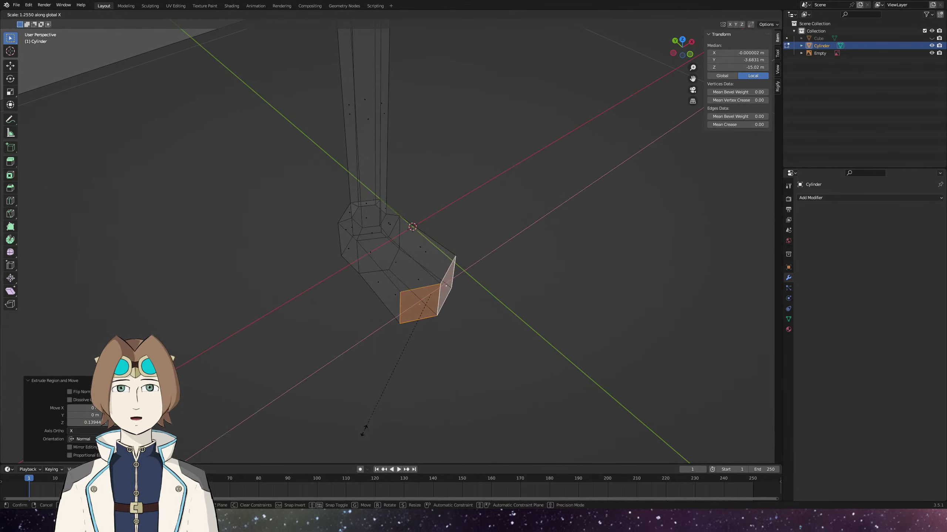
{"action": "left_click", "coordinate": [335, 435]}
Adjust the width of the foot's toe end along X and move it about 0.02 m forward along Y.
{"action": "left_click_drag", "start_coordinate": [335, 436], "coordinate": [461, 322]}
{"action": "scroll", "coordinate": [448, 334], "scroll_direction": "down", "scroll_amount": 4}
{"action": "scroll", "coordinate": [328, 319], "scroll_direction": "down", "scroll_amount": 3}
{"action": "key", "text": "s"}
{"action": "key", "text": "x"}
{"action": "left_click", "coordinate": [391, 355]}
{"action": "key", "text": "g"}
{"action": "key", "text": "y"}
{"action": "left_click", "coordinate": [297, 338]}
In the front view, lower the vertices of the foot's upper surface and ankle along Z by about 0.06 m.
{"action": "scroll", "coordinate": [397, 259], "scroll_direction": "up", "scroll_amount": 3}
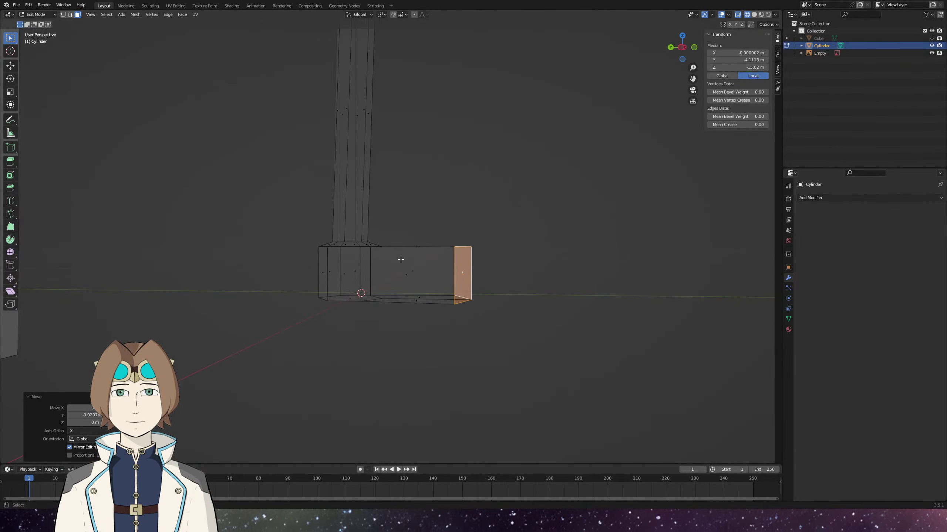
{"action": "key", "text": "KP_1"}
{"action": "key", "text": "1"}
{"action": "key", "text": "g"}
{"action": "key", "text": "z"}
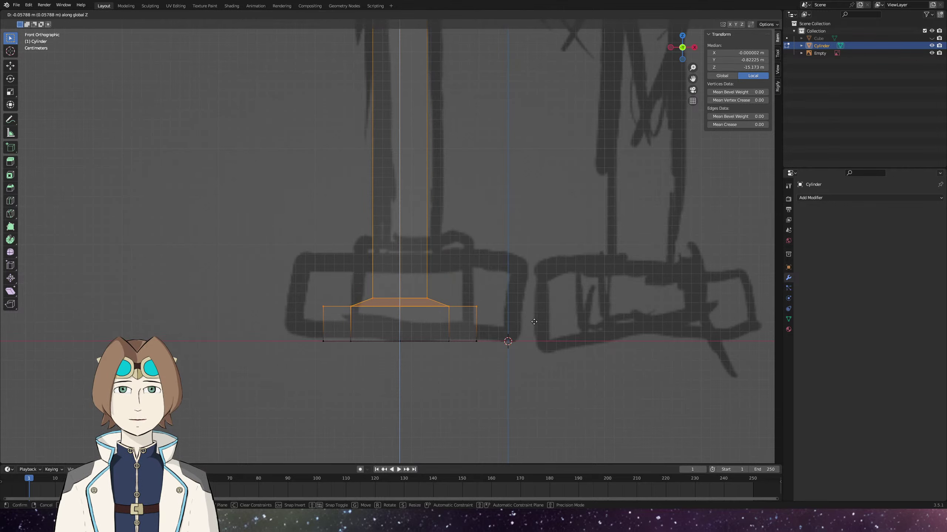
{"action": "left_click", "coordinate": [533, 319]}
Deselect everything, check the leg in solid shading from several sides, and save the file.
{"action": "scroll", "coordinate": [531, 313], "scroll_direction": "up", "scroll_amount": 2}
{"action": "scroll", "coordinate": [529, 311], "scroll_direction": "down", "scroll_amount": 3}
{"action": "left_click_drag", "start_coordinate": [518, 292], "coordinate": [426, 317]}
{"action": "scroll", "coordinate": [499, 318], "scroll_direction": "up", "scroll_amount": 3}
{"action": "key", "text": "alt+a"}
{"action": "left_click_drag", "start_coordinate": [499, 318], "coordinate": [512, 336]}
{"action": "key", "text": "z"}
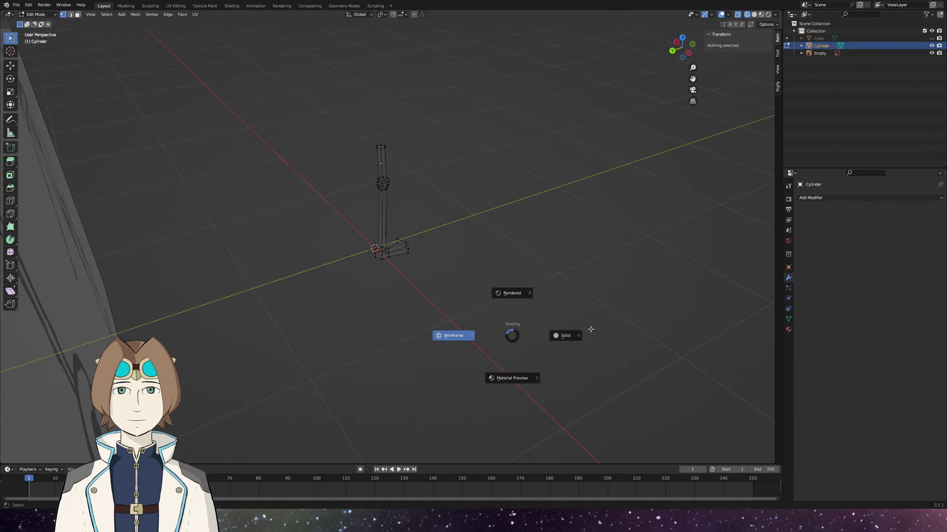
{"action": "left_click", "coordinate": [559, 335]}
{"action": "left_click_drag", "start_coordinate": [559, 335], "coordinate": [504, 312]}
{"action": "left_click_drag", "start_coordinate": [560, 316], "coordinate": [431, 320]}
{"action": "key", "text": "Tab"}
{"action": "key", "text": "ctrl+s"}
In the see-through side view, raise the upper end of the thigh about 0.068 m along Z and check it against the front reference.
{"action": "key", "text": "Tab"}
{"action": "key", "text": "KP_3"}
{"action": "key", "text": "z"}
{"action": "left_click_drag", "start_coordinate": [466, 149], "coordinate": [366, 235]}
{"action": "key", "text": "g"}
{"action": "key", "text": "z"}
{"action": "left_click", "coordinate": [366, 209]}
{"action": "key", "text": "KP_1"}
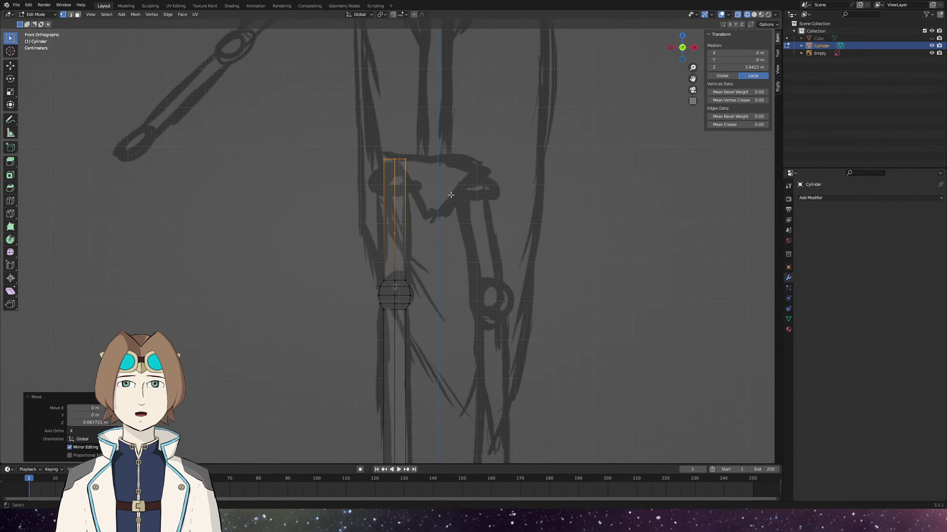
{"action": "scroll", "coordinate": [464, 214], "scroll_direction": "up", "scroll_amount": 4}
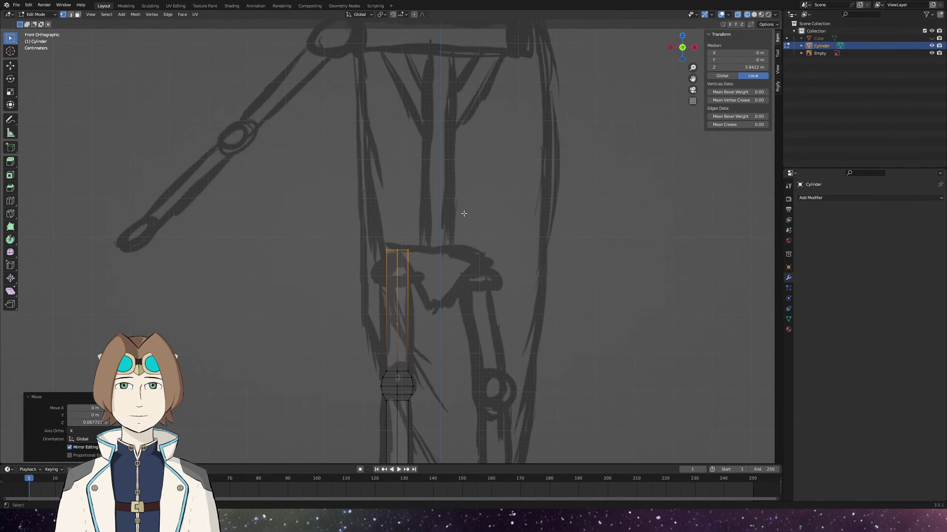
{"action": "scroll", "coordinate": [464, 213], "scroll_direction": "down", "scroll_amount": 5}
{"action": "mouse_move", "coordinate": [448, 228]}
{"action": "left_mouse_down"}
{"action": "mouse_move", "coordinate": [416, 278]}
{"action": "mouse_move", "coordinate": [456, 334]}
{"action": "left_mouse_up"}
{"action": "key", "text": "Tab"}
Add a Mirror modifier across X to the leg and apply it.
{"action": "scroll", "coordinate": [455, 334], "scroll_direction": "up", "scroll_amount": 2}
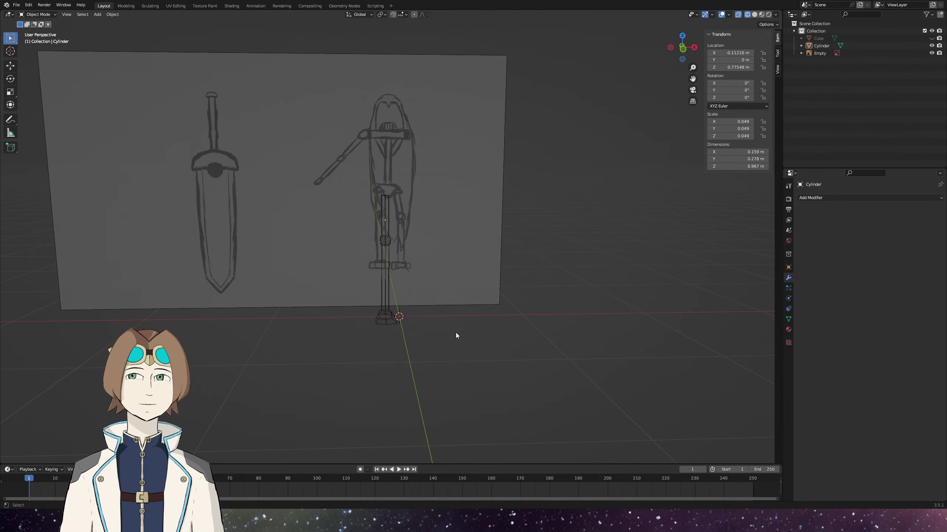
{"action": "left_click_drag", "start_coordinate": [601, 313], "coordinate": [484, 283]}
{"action": "scroll", "coordinate": [484, 283], "scroll_direction": "up", "scroll_amount": 2}
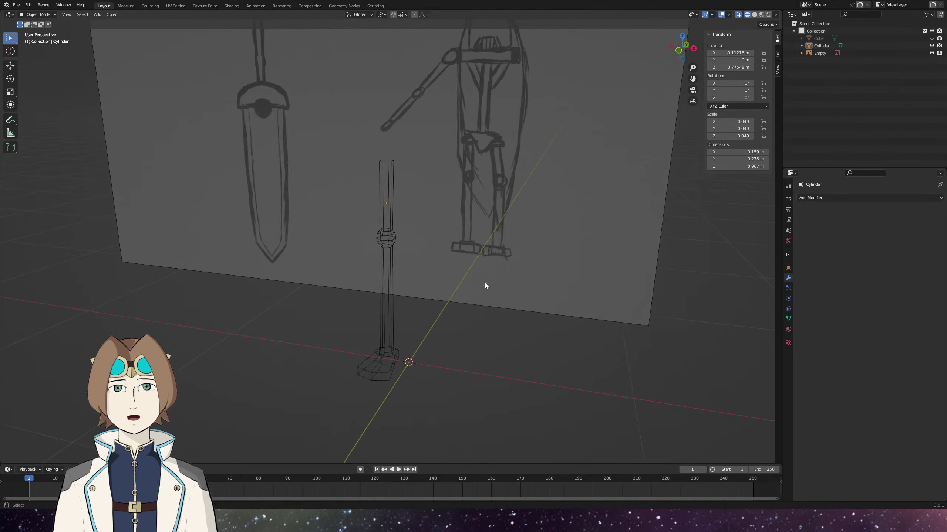
{"action": "key", "text": "KP_1"}
{"action": "scroll", "coordinate": [481, 209], "scroll_direction": "down", "scroll_amount": 3}
{"action": "left_click_drag", "start_coordinate": [480, 193], "coordinate": [480, 214]}
{"action": "left_click", "coordinate": [869, 197]}
{"action": "left_click", "coordinate": [751, 277]}
{"action": "left_click", "coordinate": [890, 249]}
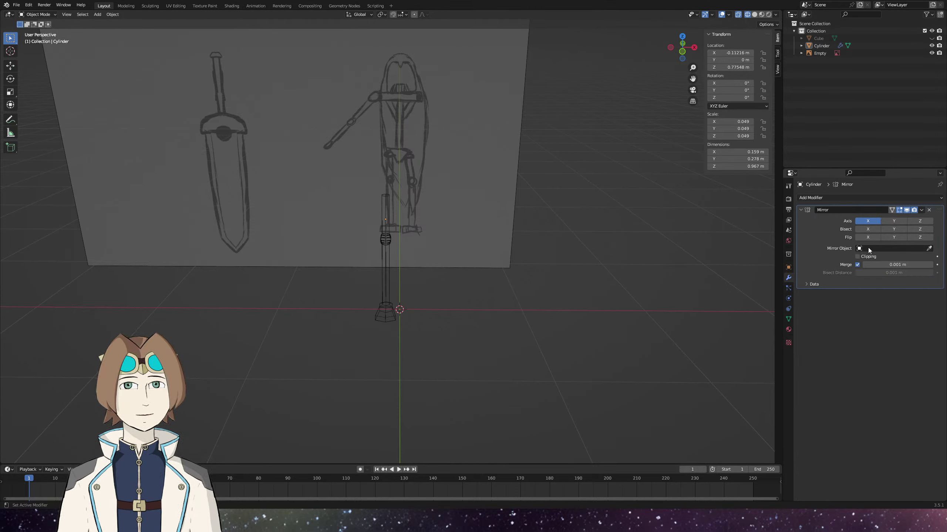
{"action": "left_click", "coordinate": [818, 285]}
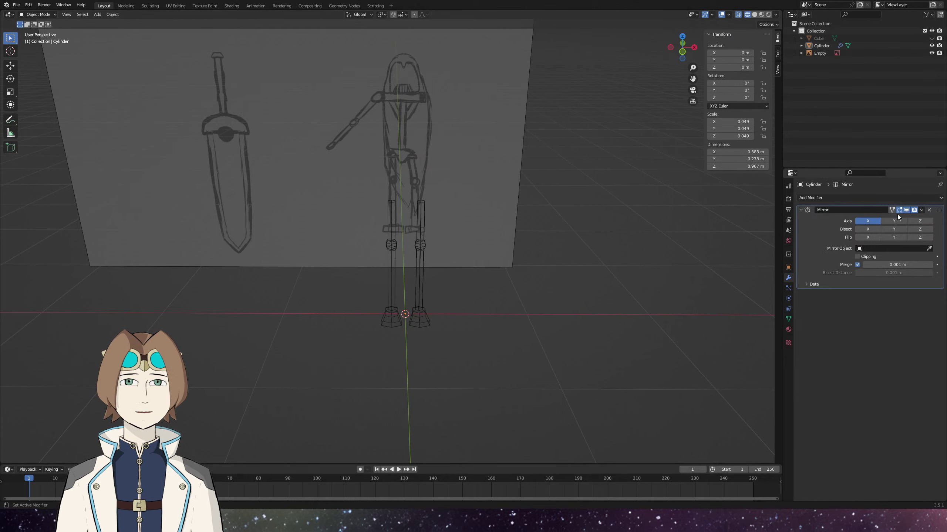
{"action": "left_click", "coordinate": [921, 210]}
{"action": "left_click", "coordinate": [895, 217]}
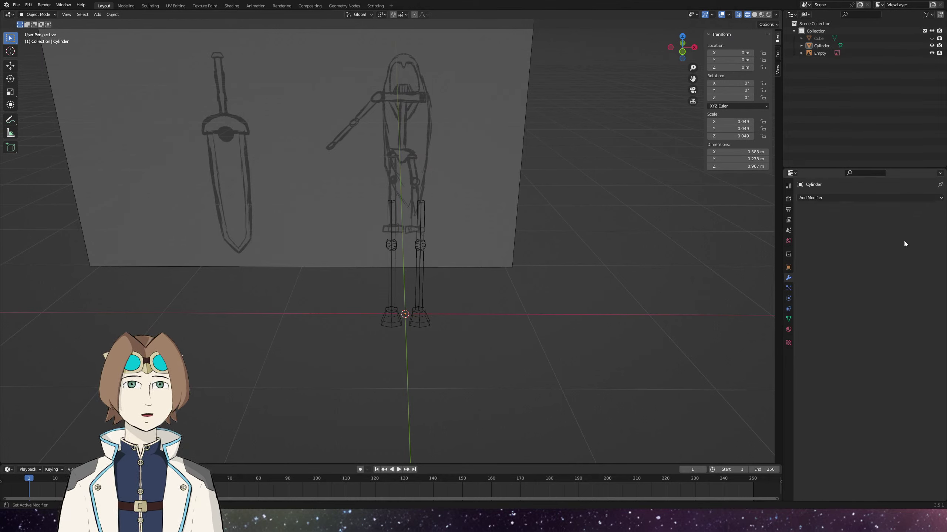
Separate the mirrored leg on the positive X side into its own object and select that object.
{"action": "left_click", "coordinate": [844, 45]}
{"action": "key", "text": "Tab"}
{"action": "left_click_drag", "start_coordinate": [406, 189], "coordinate": [462, 377]}
{"action": "key", "text": "p"}
{"action": "left_click", "coordinate": [511, 289]}
{"action": "key", "text": "Tab"}
{"action": "left_click", "coordinate": [858, 53]}
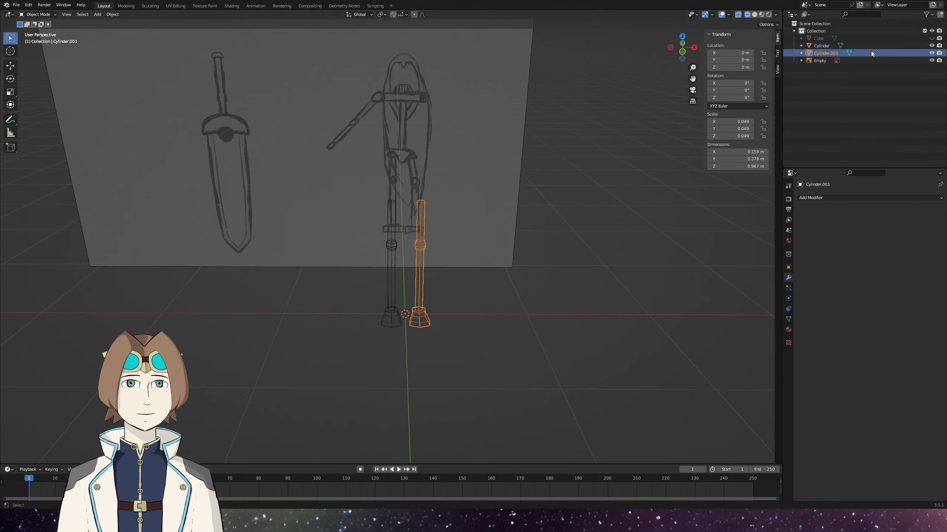
Toggle the visibility of both legs to check the separation, leave the mirrored leg hidden, and save the file.
{"action": "left_click", "coordinate": [931, 45]}
{"action": "left_click", "coordinate": [931, 45]}
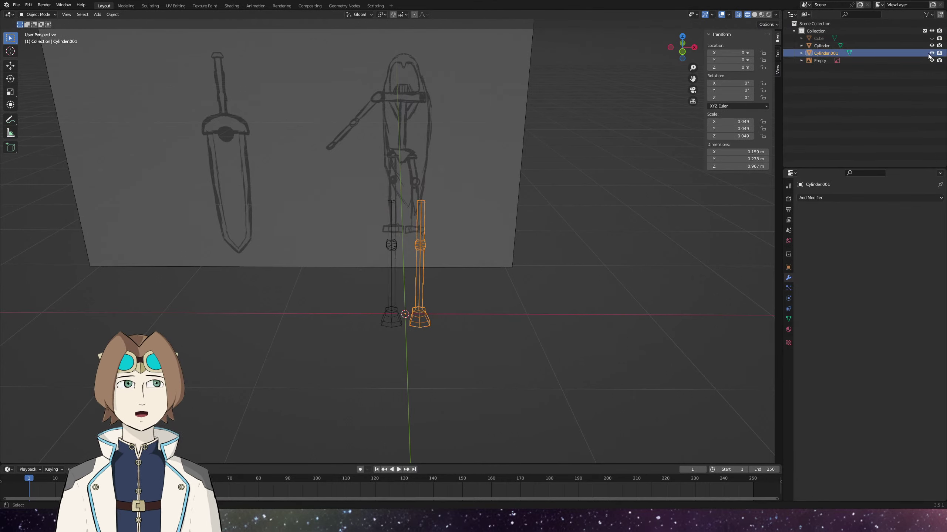
{"action": "left_click", "coordinate": [931, 53]}
{"action": "left_click", "coordinate": [931, 53]}
{"action": "left_click", "coordinate": [931, 53]}
{"action": "left_click", "coordinate": [394, 280]}
{"action": "key", "text": "Tab"}
{"action": "key", "text": "Tab"}
{"action": "left_click", "coordinate": [469, 336]}
{"action": "key", "text": "ctrl+s"}
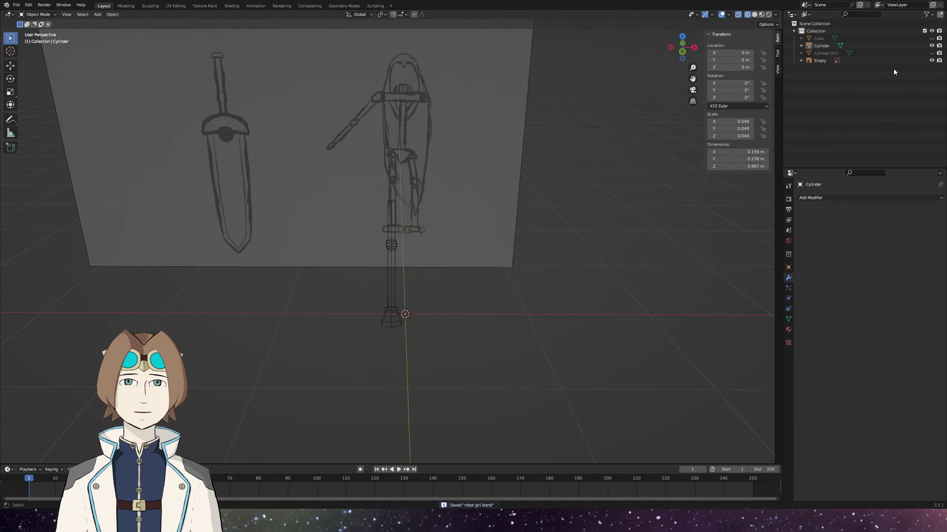
Show the mirrored leg again and rename the original leg "Right Leg" and the mirrored one "Left Leg".
{"action": "left_click", "coordinate": [931, 53]}
{"action": "left_click", "coordinate": [931, 45]}
{"action": "left_click", "coordinate": [931, 45]}
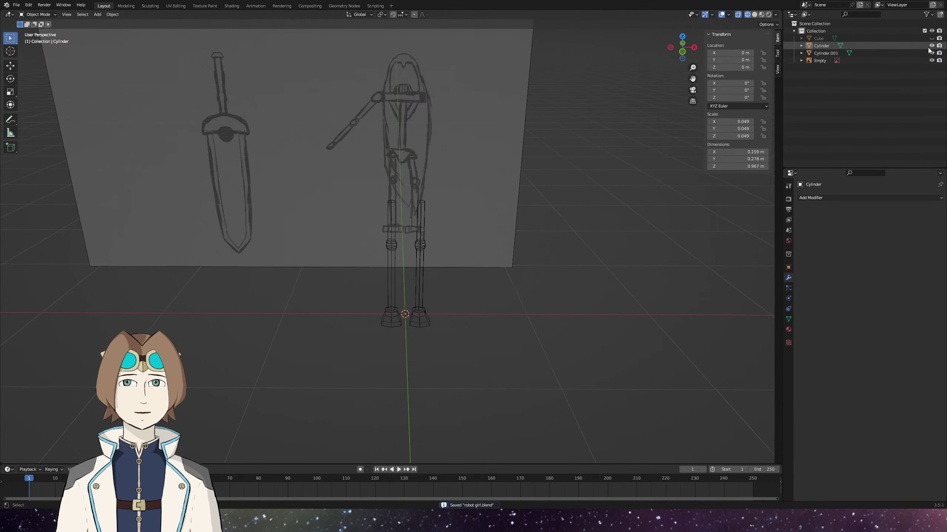
{"action": "double_click", "coordinate": [830, 46]}
{"action": "type", "text": "Right Leg"}
{"action": "key", "text": "Return"}
{"action": "double_click", "coordinate": [825, 46]}
{"action": "type", "text": "Left Leg"}
{"action": "key", "text": "Return"}
Examine both legs from several sides, toggling the Right Leg's visibility to verify its name, and save the file.
{"action": "left_click", "coordinate": [642, 198]}
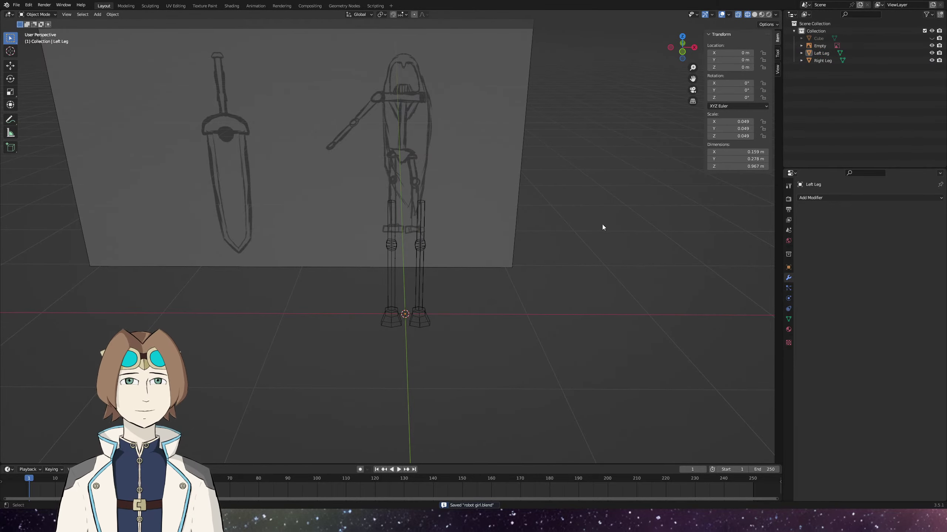
{"action": "left_click_drag", "start_coordinate": [602, 227], "coordinate": [652, 242]}
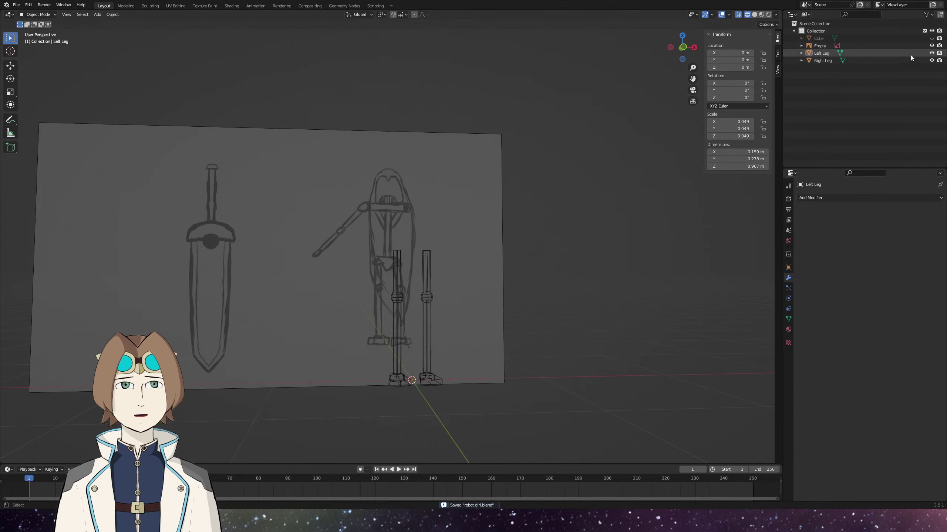
{"action": "left_click", "coordinate": [931, 60]}
{"action": "left_click", "coordinate": [931, 60]}
{"action": "left_click_drag", "start_coordinate": [566, 238], "coordinate": [624, 281]}
{"action": "key", "text": "ctrl+s"}
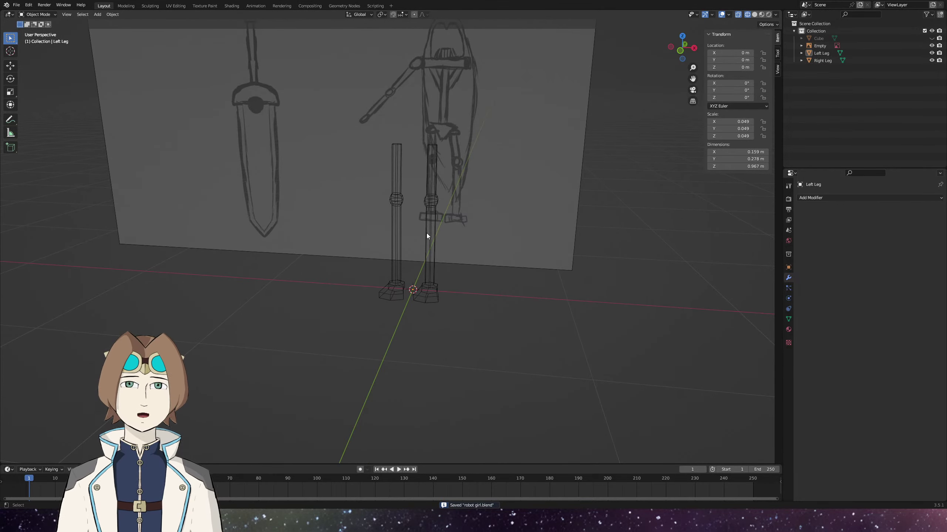
{"action": "left_click", "coordinate": [427, 232]}
{"action": "left_click_drag", "start_coordinate": [426, 235], "coordinate": [392, 269]}
{"action": "left_click", "coordinate": [499, 273]}
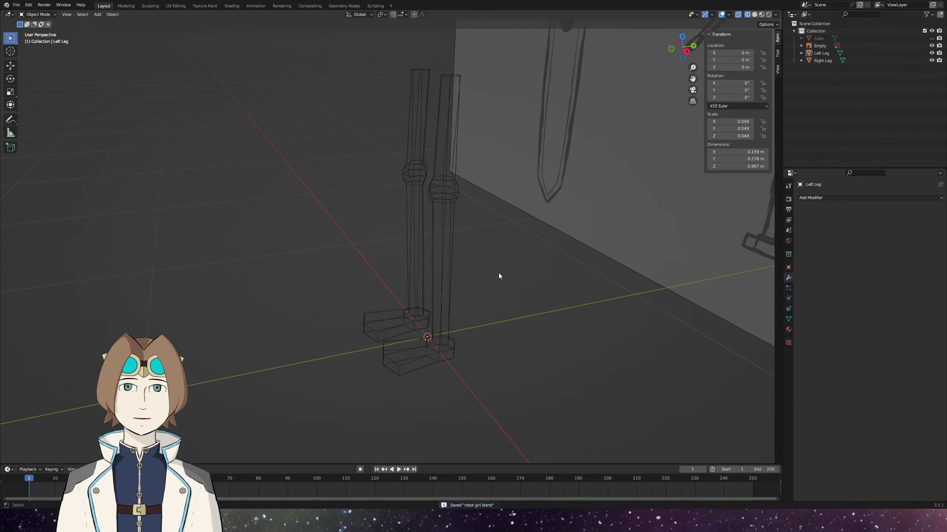
{"action": "left_click", "coordinate": [917, 61]}
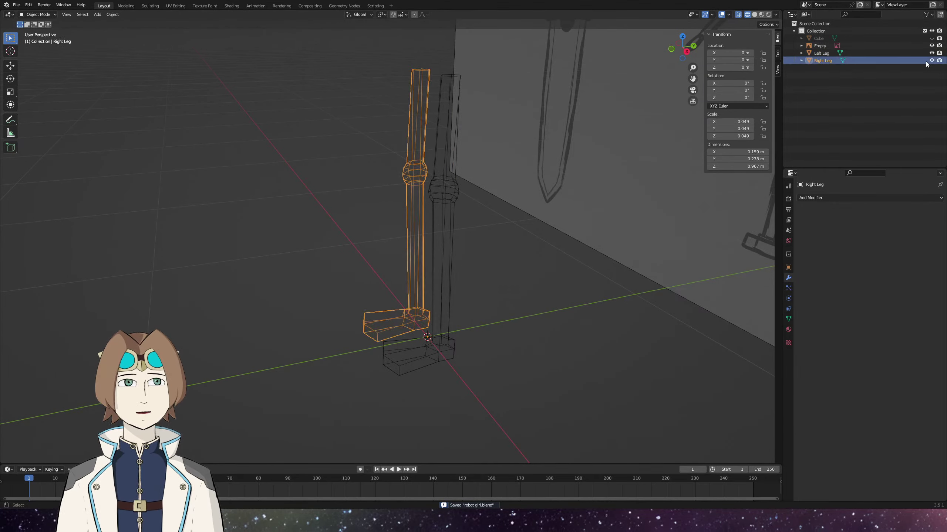
{"action": "left_click", "coordinate": [932, 61]}
{"action": "left_click", "coordinate": [932, 60]}
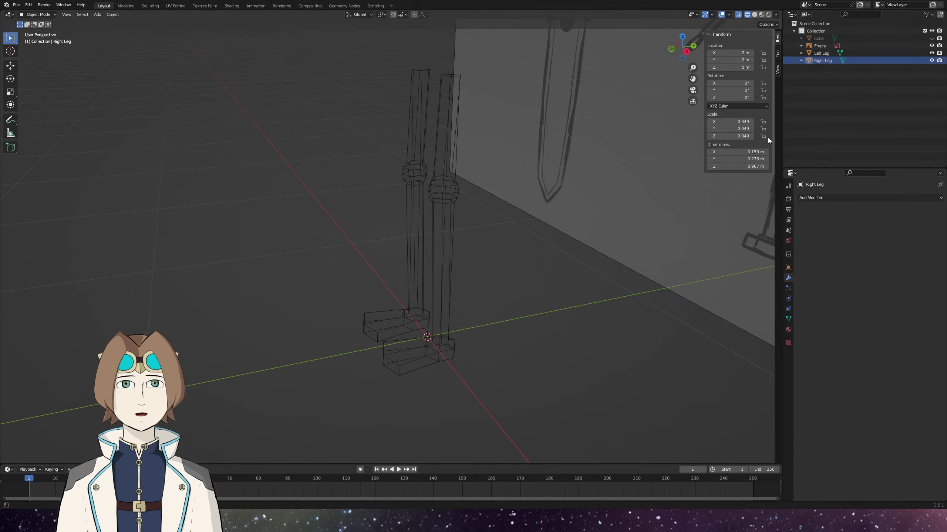
{"action": "left_click_drag", "start_coordinate": [543, 177], "coordinate": [504, 298]}
{"action": "key", "text": "ctrl+s"}
In the front view, add a cube over the torso sketch at about 1.313 m along Z and scale it to about 0.201.
{"action": "key", "text": "KP_1"}
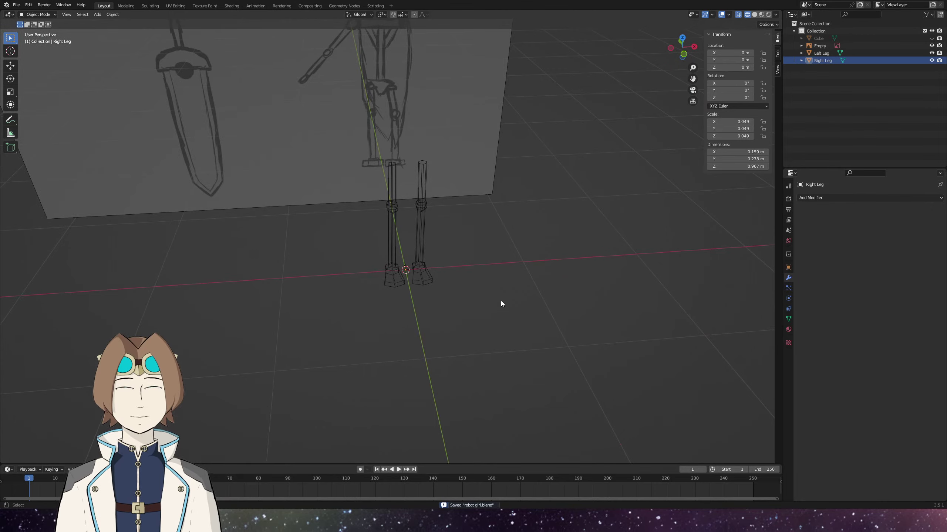
{"action": "key", "text": "shift+a"}
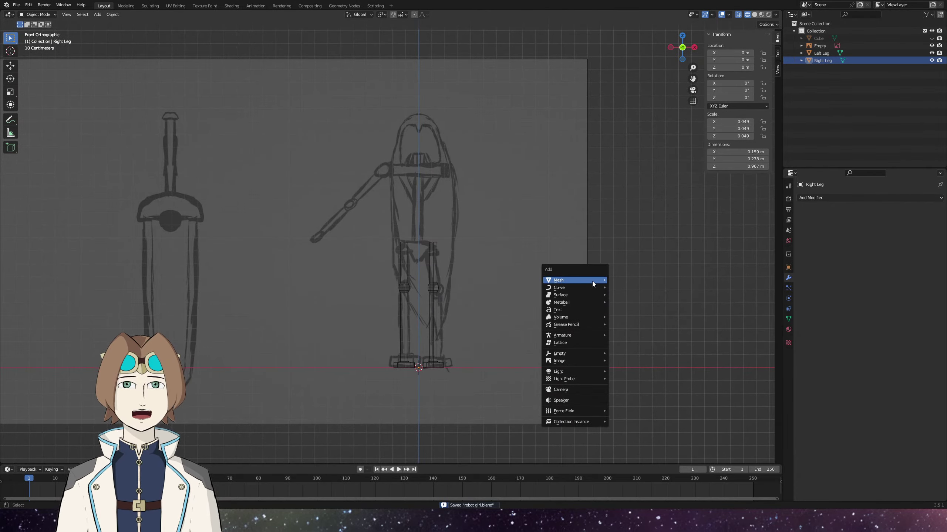
{"action": "mouse_move", "coordinate": [592, 281]}
{"action": "left_click", "coordinate": [642, 293]}
{"action": "key", "text": "g"}
{"action": "key", "text": "z"}
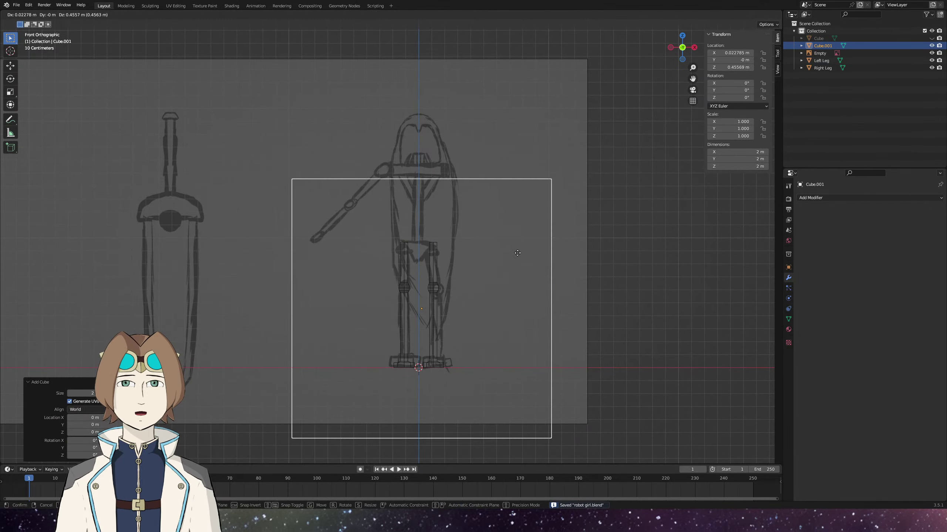
{"action": "left_click", "coordinate": [512, 172]}
{"action": "key", "text": "s"}
{"action": "left_click", "coordinate": [466, 201]}
{"action": "key", "text": "g"}
{"action": "key", "text": "z"}
{"action": "left_click", "coordinate": [475, 212]}
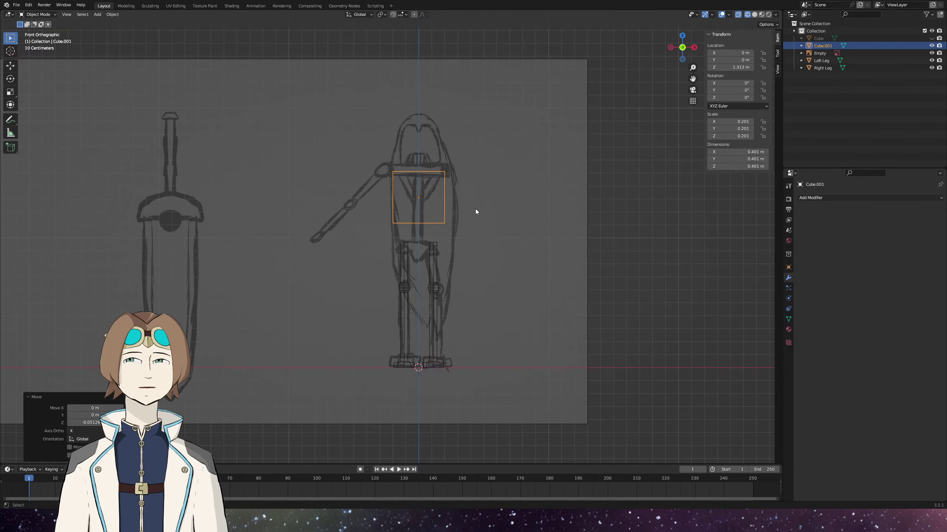
Examine the cloak around the legs from several sides and show the hidden torso cube.
{"action": "left_click_drag", "start_coordinate": [475, 209], "coordinate": [445, 271]}
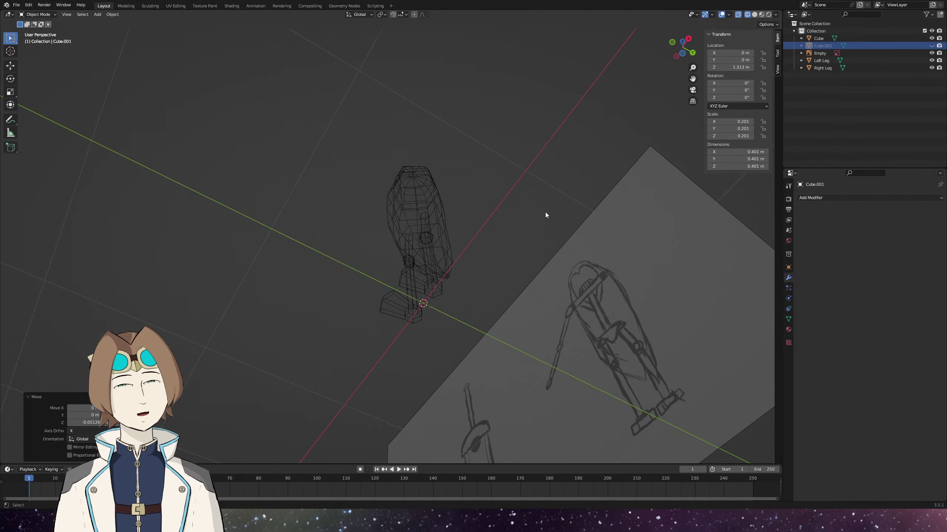
{"action": "left_click_drag", "start_coordinate": [506, 194], "coordinate": [531, 277]}
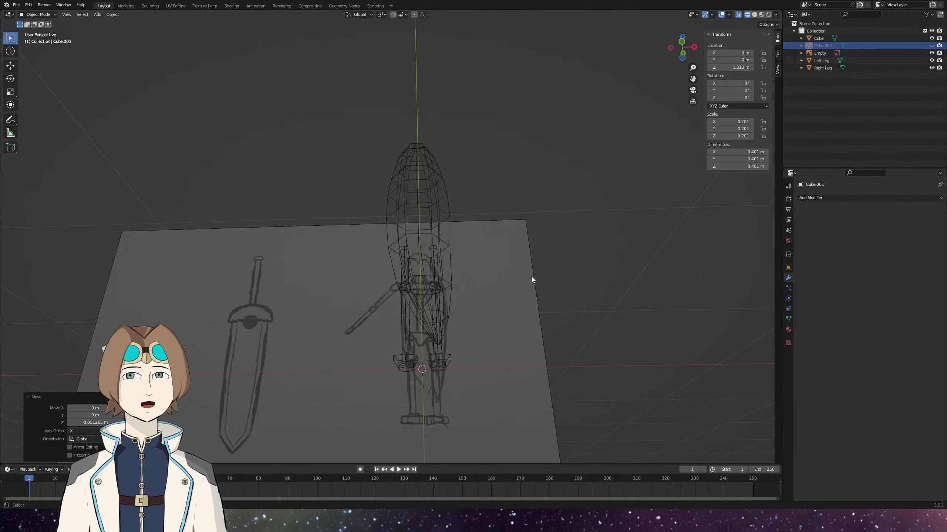
{"action": "left_click", "coordinate": [931, 45]}
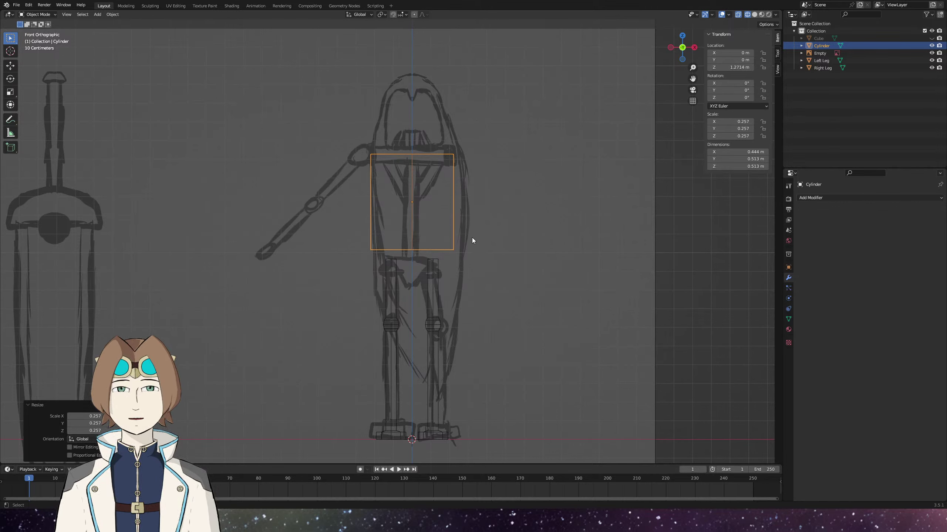
Extrude the lower end of the torso cylinder downward by about 0.184 m.
{"action": "key", "text": "Tab"}
{"action": "left_click_drag", "start_coordinate": [476, 236], "coordinate": [340, 261]}
{"action": "key", "text": "e"}
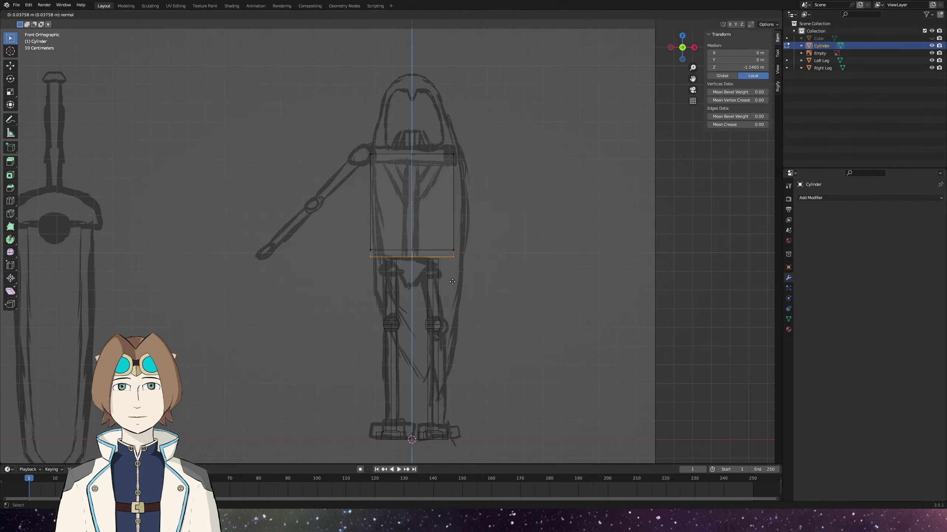
{"action": "left_click", "coordinate": [447, 310]}
Rotate the cylinder's extruded lower end about 32.7°, scale it to 1.166 and move it down over the cloak's slanted hem.
{"action": "key", "text": "r"}
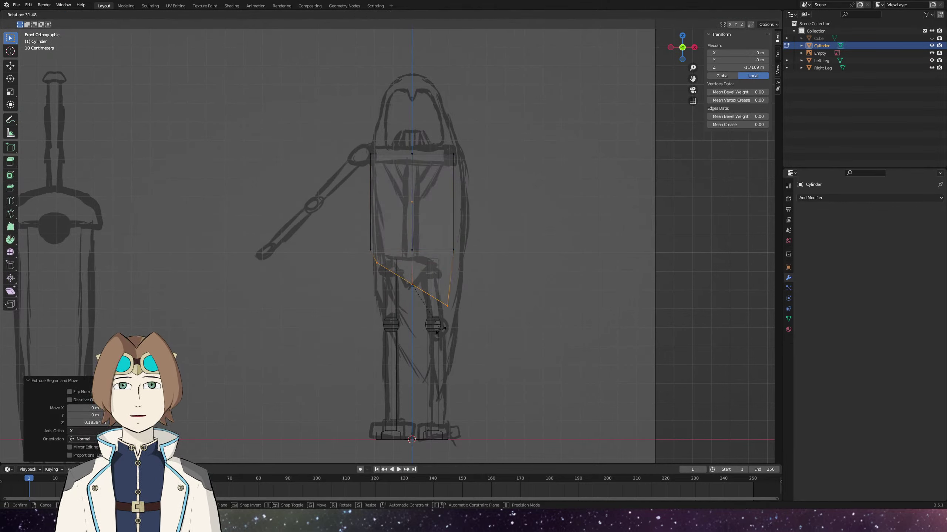
{"action": "left_click", "coordinate": [439, 330]}
{"action": "key", "text": "s"}
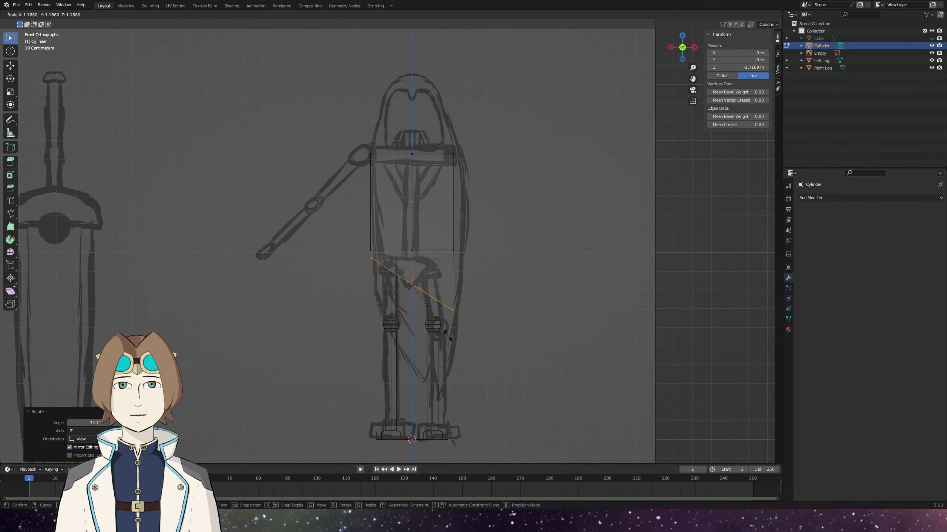
{"action": "left_click", "coordinate": [445, 335]}
{"action": "key", "text": "g"}
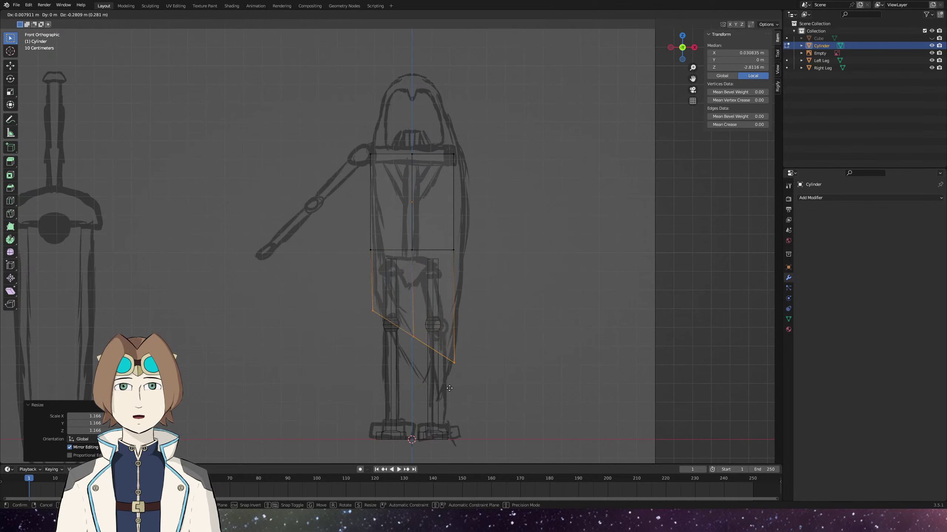
{"action": "left_click", "coordinate": [446, 395]}
Rotate the slanted lower end another 16.8°, scale it to 1.164 and lower it about 0.071 m to match the sketched hem.
{"action": "key", "text": "r"}
{"action": "left_click", "coordinate": [442, 406]}
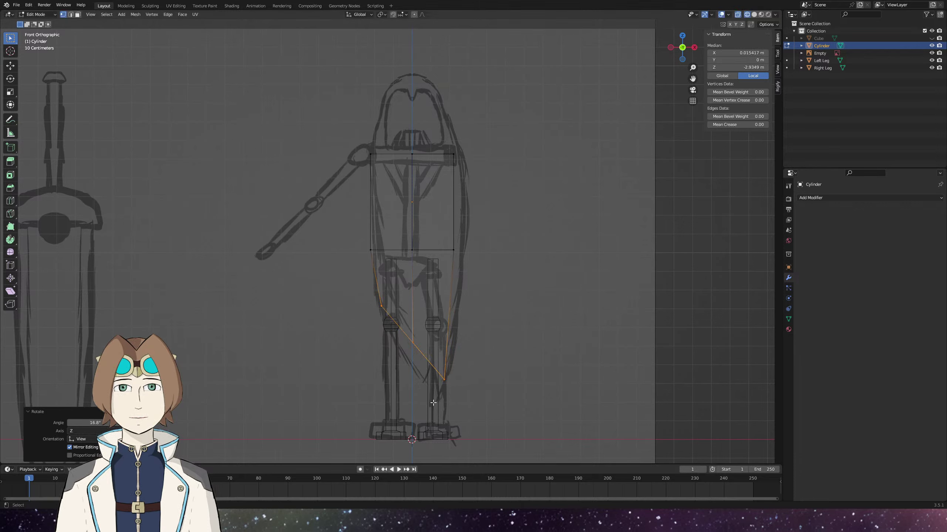
{"action": "key", "text": "s"}
{"action": "left_click", "coordinate": [443, 410]}
{"action": "key", "text": "g"}
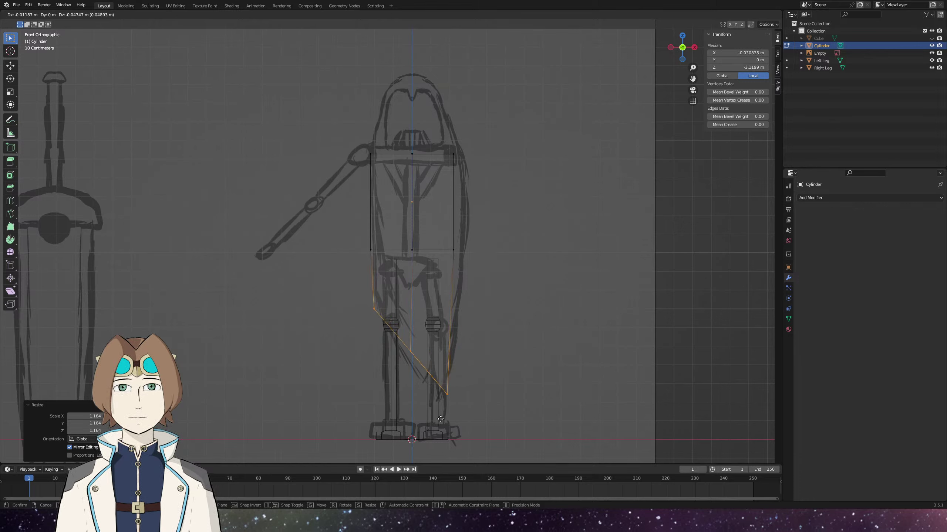
{"action": "left_click", "coordinate": [443, 425]}
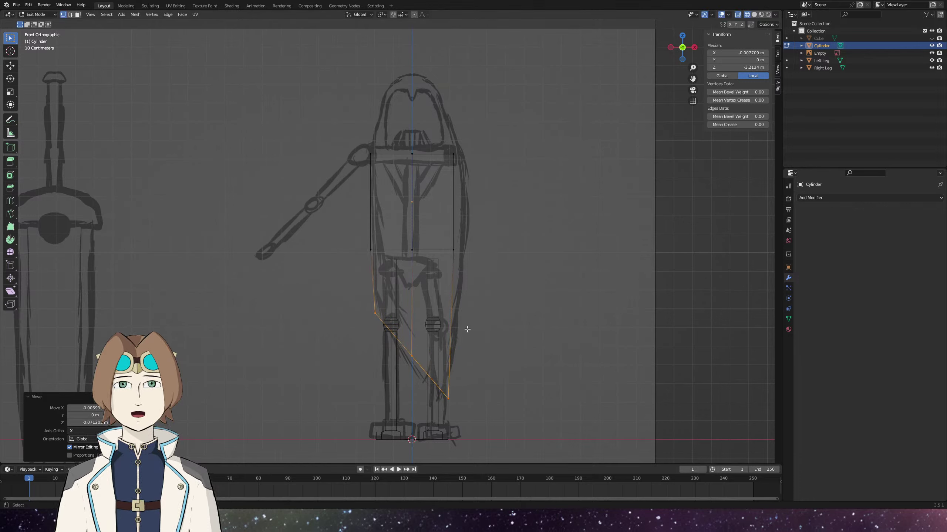
Reposition the cylinder's middle edge ring vertically along Z against the torso sketch.
{"action": "left_click_drag", "start_coordinate": [490, 224], "coordinate": [353, 269]}
{"action": "key", "text": "g"}
{"action": "key", "text": "z"}
{"action": "left_click", "coordinate": [372, 287]}
Add a centred edge loop to the cylinder and scale the ring at hip height to 0.961.
{"action": "key", "text": "ctrl+r"}
{"action": "left_click", "coordinate": [428, 240]}
{"action": "right_click", "coordinate": [428, 240]}
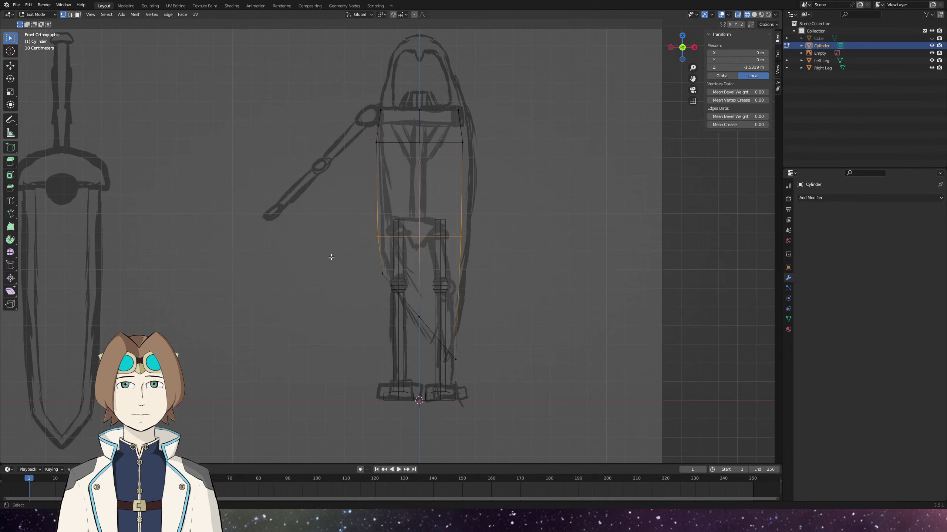
{"action": "key", "text": "s"}
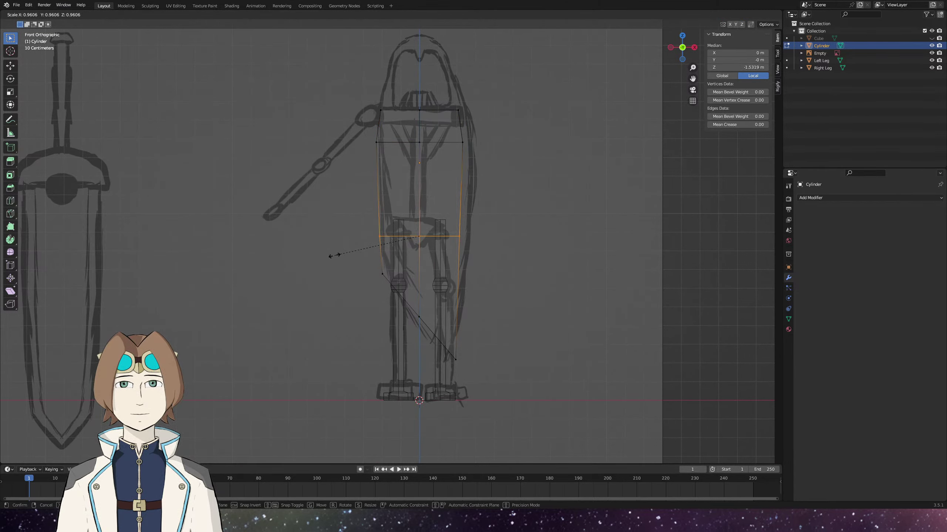
{"action": "left_click", "coordinate": [332, 256]}
Add an edge loop between the chest and hip rings and scale it to 0.990.
{"action": "scroll", "coordinate": [420, 239], "scroll_direction": "up", "scroll_amount": 2}
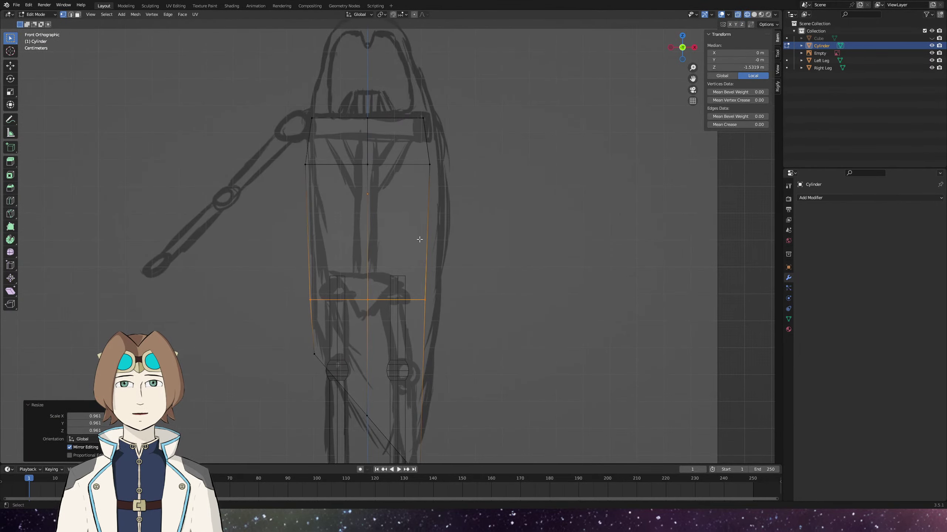
{"action": "key", "text": "ctrl+r"}
{"action": "left_click", "coordinate": [420, 239]}
{"action": "key", "text": "s"}
{"action": "left_click", "coordinate": [418, 239]}
In the right side view, scale the slanted lower end to 0.649 along Y.
{"action": "left_click_drag", "start_coordinate": [418, 239], "coordinate": [385, 251]}
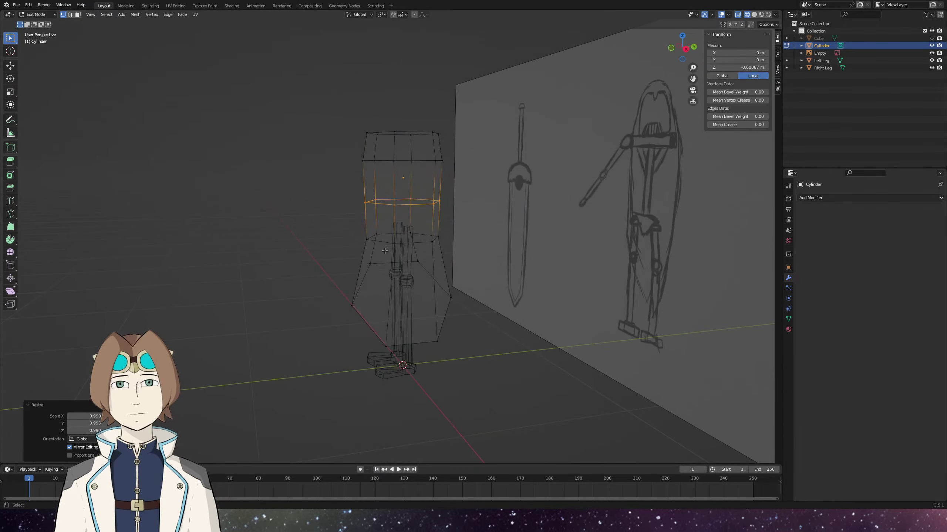
{"action": "key", "text": "KP_3"}
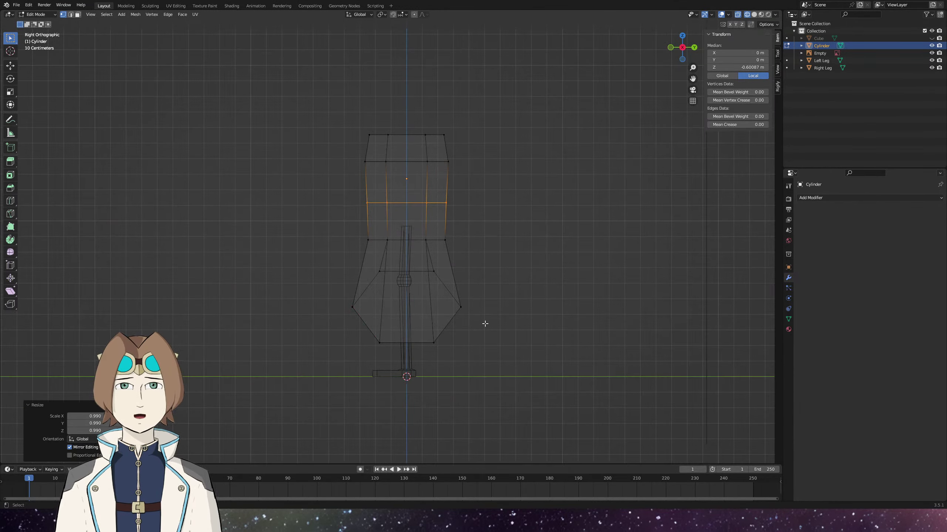
{"action": "key", "text": "KP_4"}
{"action": "key", "text": "KP_4"}
{"action": "key", "text": "KP_4"}
{"action": "key", "text": "KP_4"}
{"action": "key", "text": "KP_4"}
{"action": "key", "text": "KP_4"}
{"action": "key", "text": "KP_3"}
{"action": "key", "text": "s"}
{"action": "key", "text": "y"}
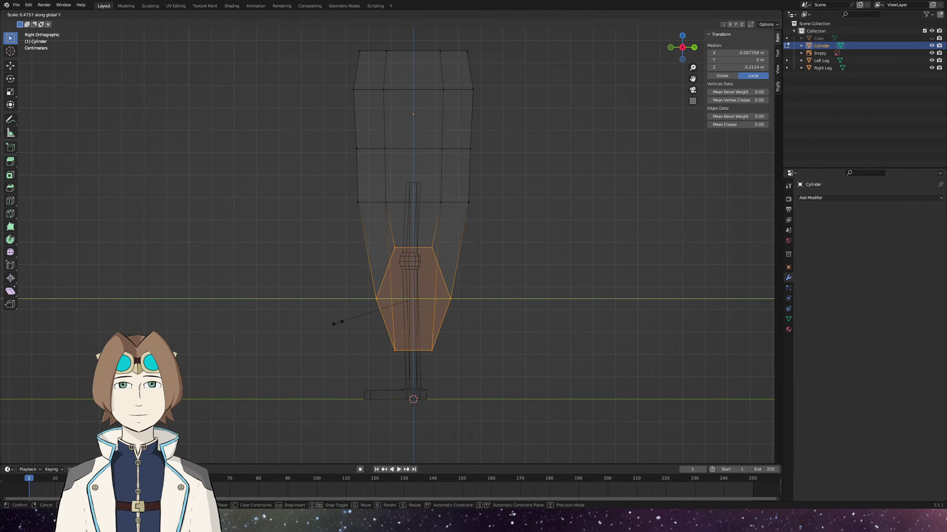
{"action": "left_click", "coordinate": [307, 326]}
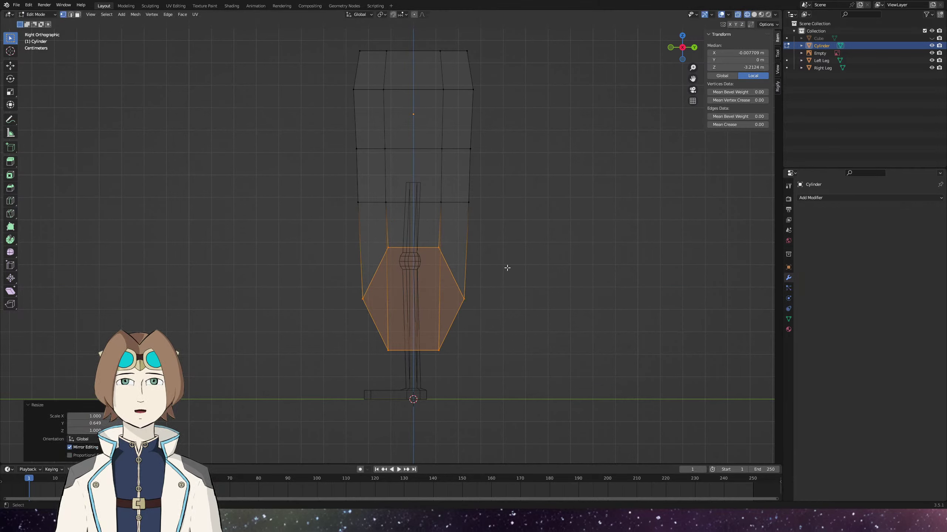
Taper the slanted lower end along Y by narrowing its side vertices and scaling the upper and lower hem vertices, finishing with 0.961.
{"action": "left_click_drag", "start_coordinate": [516, 264], "coordinate": [455, 321]}
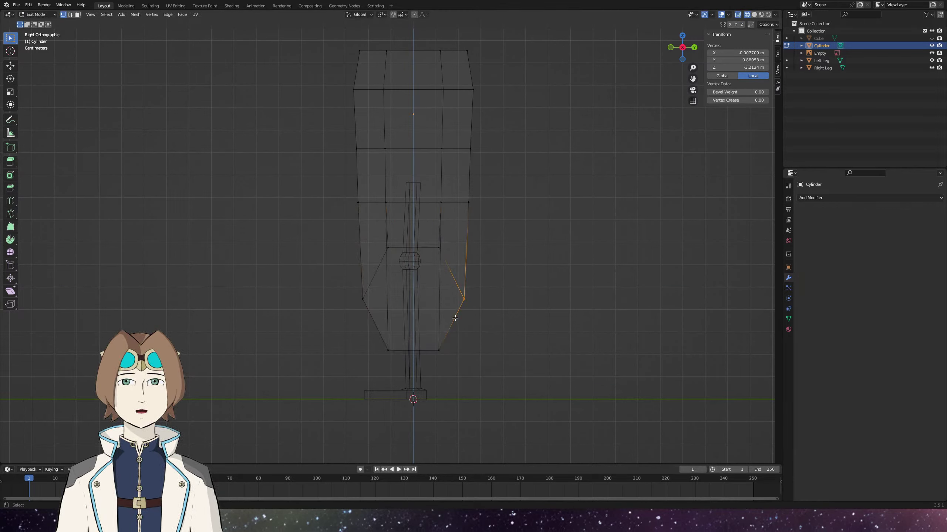
{"action": "left_click", "coordinate": [363, 299], "text": "shift"}
{"action": "key", "text": "s"}
{"action": "key", "text": "y"}
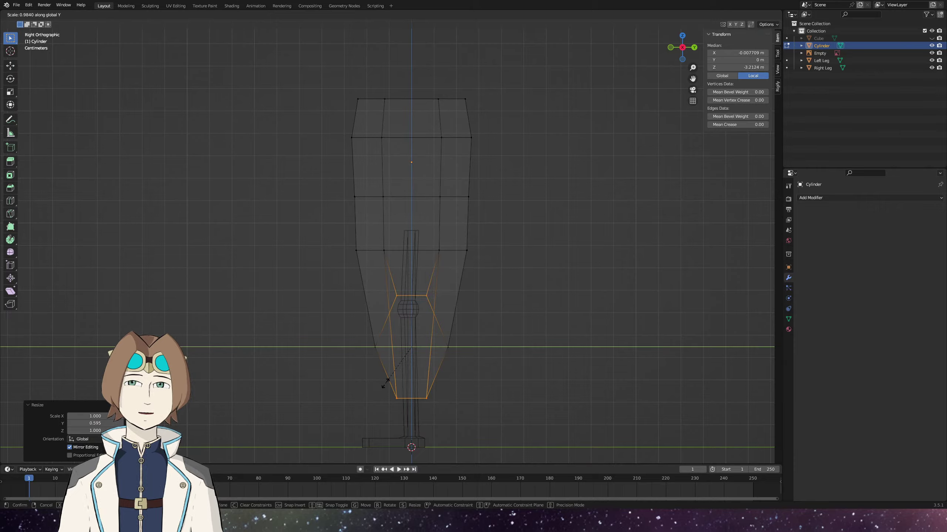
{"action": "left_click", "coordinate": [391, 388]}
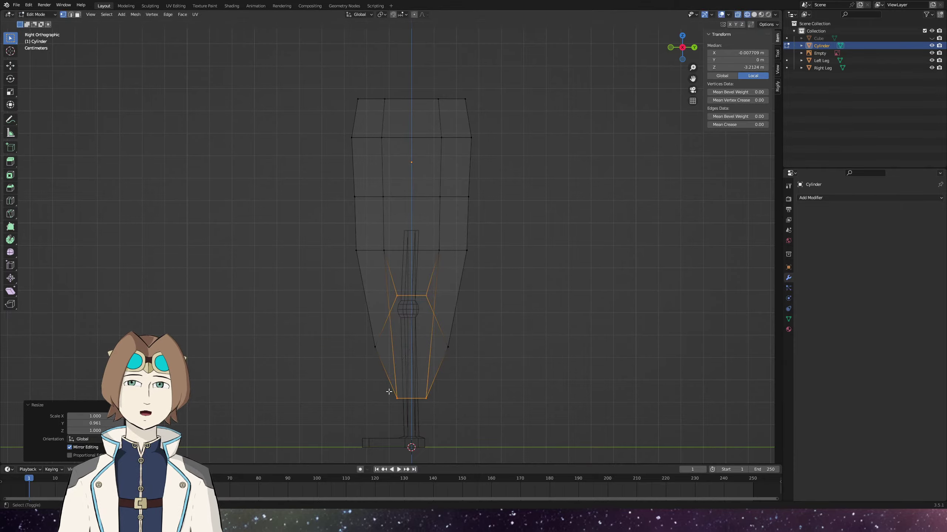
Narrow the hip ring to 0.779 along Y and scale the waist ring above it along Y to a similar depth.
{"action": "left_click_drag", "start_coordinate": [395, 392], "coordinate": [345, 258]}
{"action": "key", "text": "s"}
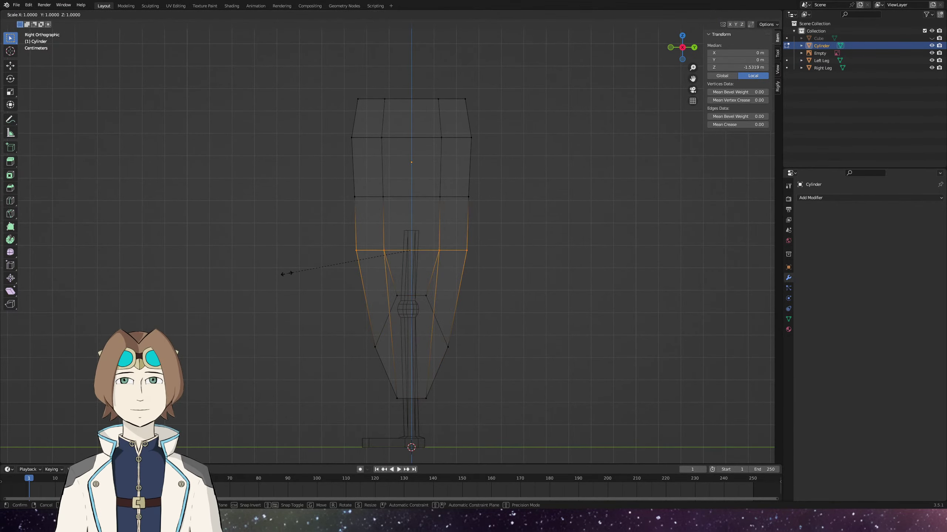
{"action": "key", "text": "y"}
{"action": "left_click", "coordinate": [313, 267]}
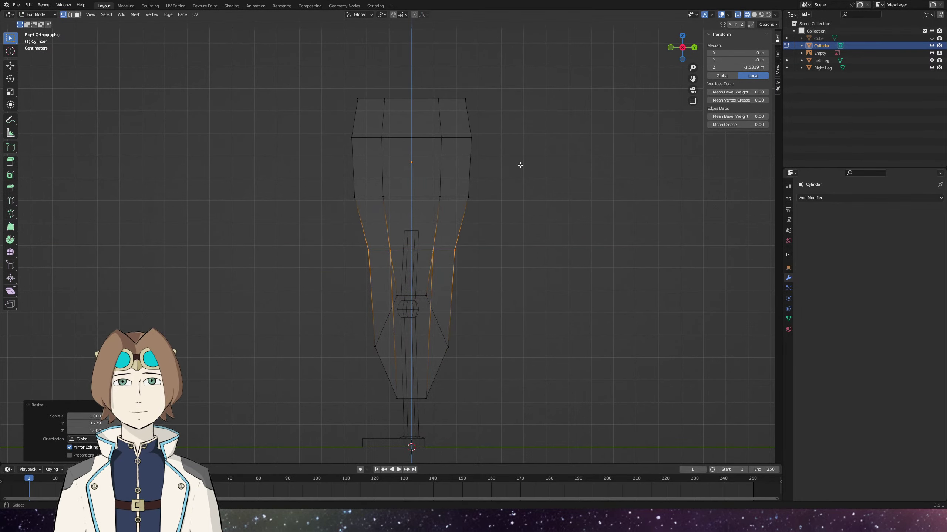
{"action": "left_click_drag", "start_coordinate": [511, 172], "coordinate": [312, 228]}
{"action": "key", "text": "s"}
{"action": "key", "text": "y"}
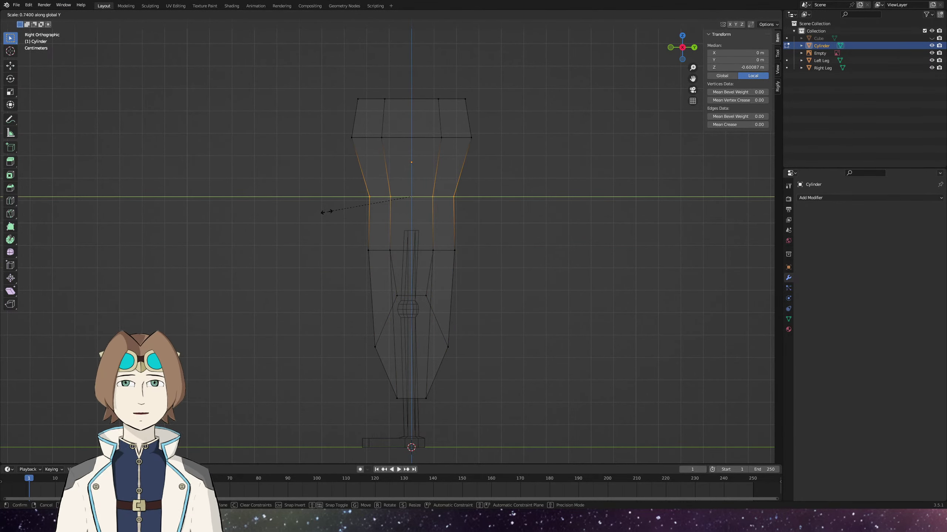
{"action": "left_click", "coordinate": [323, 210]}
Narrow the chest ring and the top ring along Y, scaling the top ring to 0.755.
{"action": "left_click_drag", "start_coordinate": [498, 127], "coordinate": [296, 85]}
{"action": "key", "text": "s"}
{"action": "key", "text": "y"}
{"action": "left_click", "coordinate": [367, 147]}
{"action": "key", "text": "s"}
{"action": "key", "text": "y"}
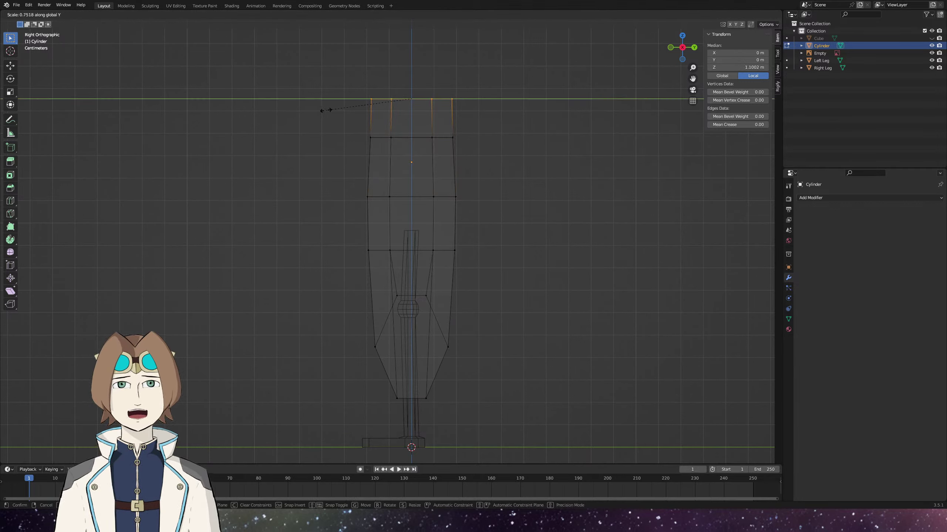
{"action": "left_click", "coordinate": [323, 110]}
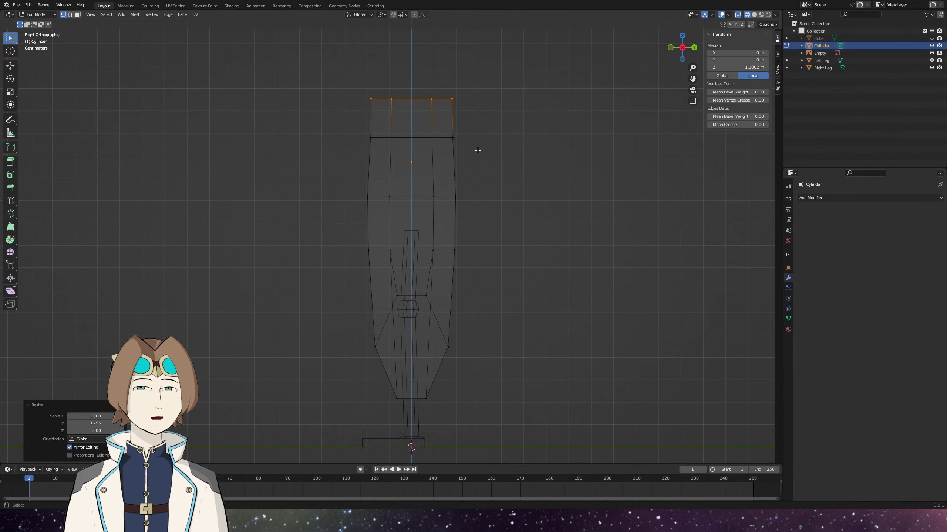
Shift the waist, chest and top rings slightly toward negative Y to curve the torso's side profile.
{"action": "left_click", "coordinate": [443, 197], "text": "alt"}
{"action": "key", "text": "g"}
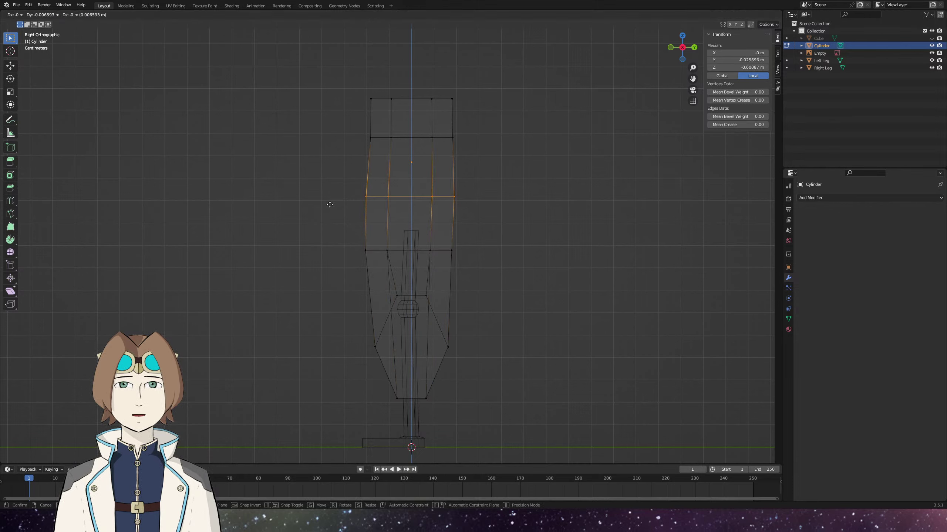
{"action": "left_click", "coordinate": [329, 205]}
{"action": "left_click", "coordinate": [447, 137], "text": "alt"}
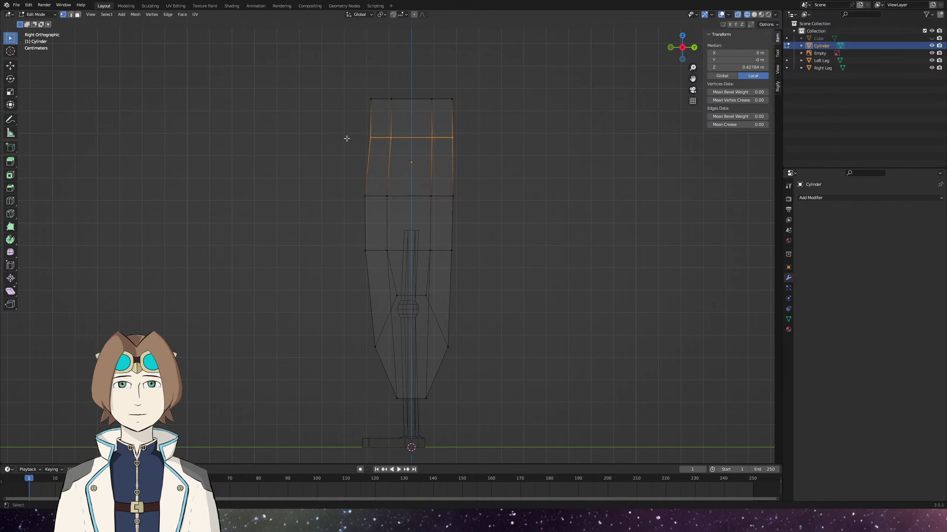
{"action": "key", "text": "g"}
{"action": "left_click", "coordinate": [341, 138]}
{"action": "left_click", "coordinate": [306, 99], "text": "alt"}
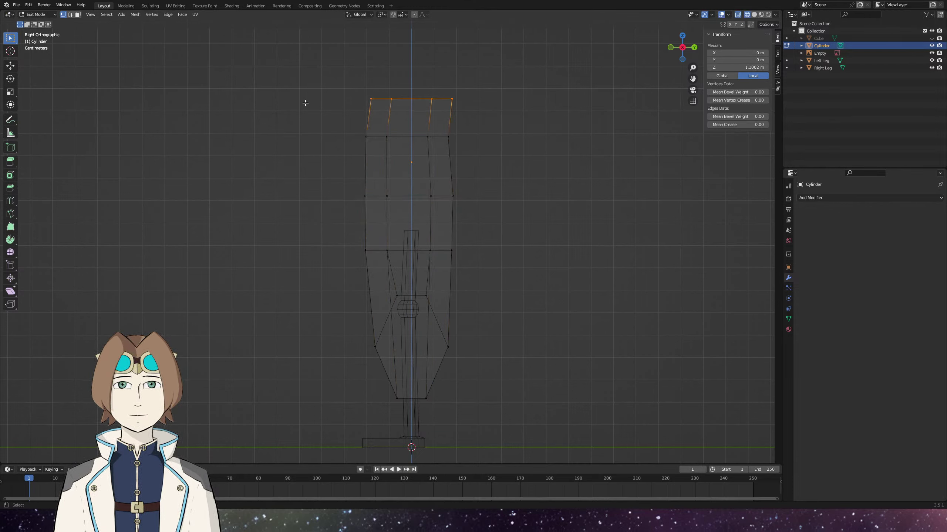
{"action": "key", "text": "g"}
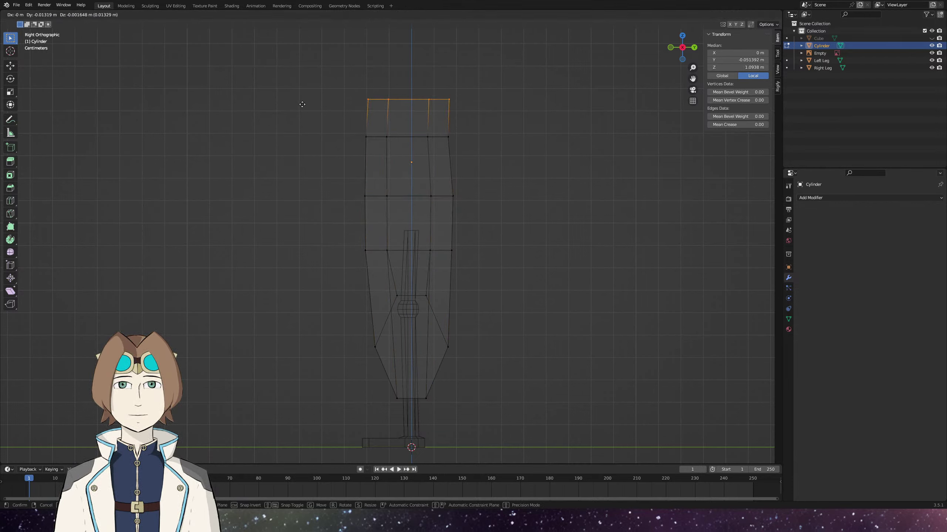
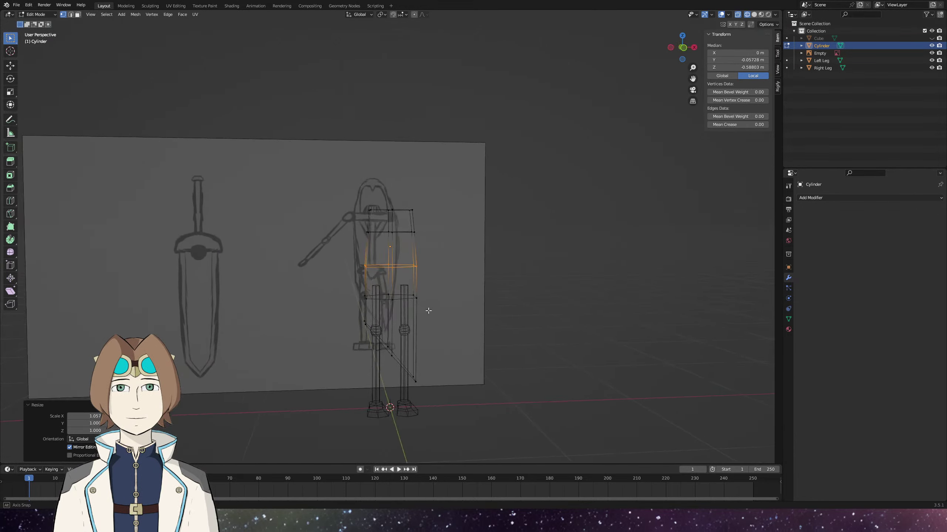
In the front view, narrow the top ring to about 0.919 and the chest ring to 0.938 along X.
{"action": "scroll", "coordinate": [424, 298], "scroll_direction": "up", "scroll_amount": 4}
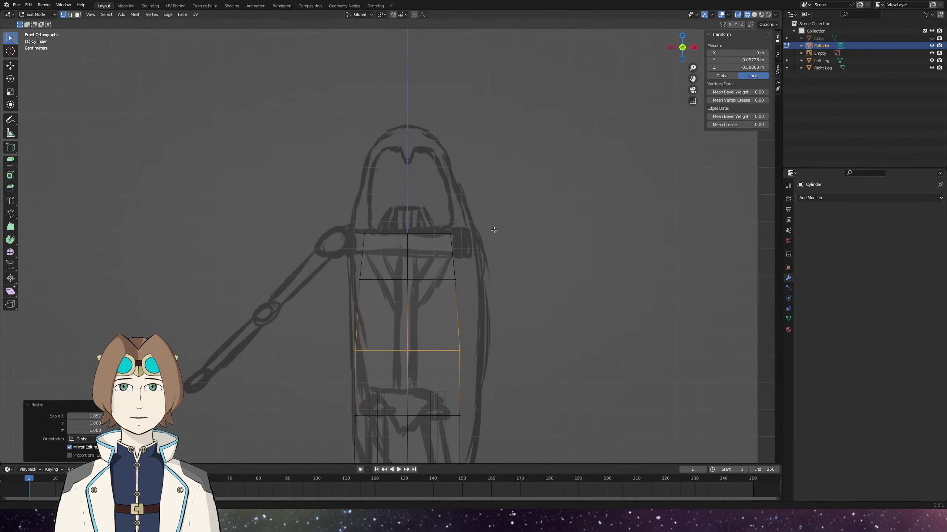
{"action": "left_click", "coordinate": [429, 234], "text": "alt"}
{"action": "key", "text": "s"}
{"action": "key", "text": "x"}
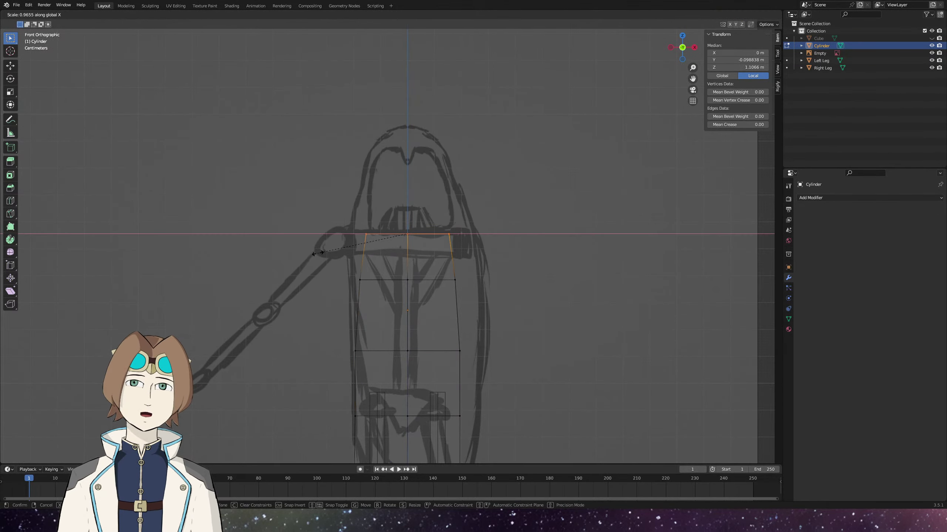
{"action": "left_click", "coordinate": [388, 255]}
{"action": "left_click", "coordinate": [387, 279], "text": "alt"}
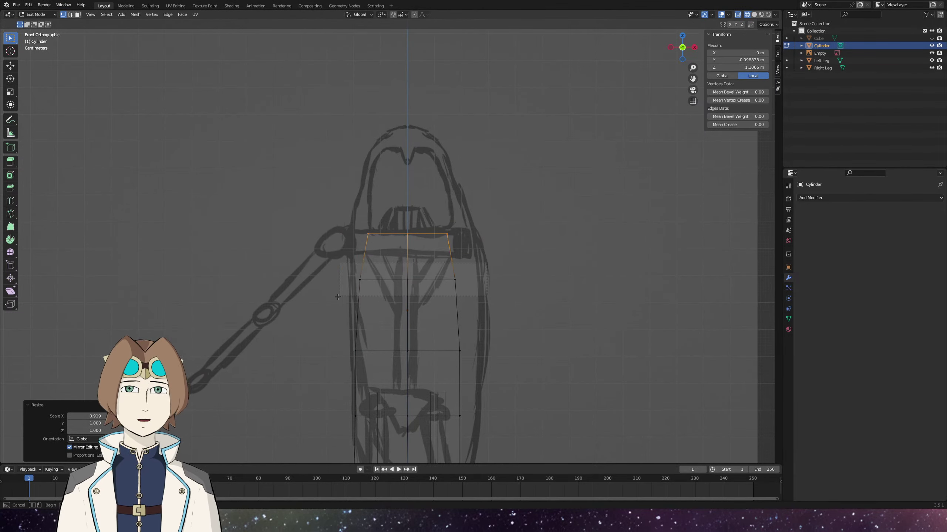
{"action": "key", "text": "s"}
{"action": "key", "text": "x"}
{"action": "left_click", "coordinate": [357, 329]}
Scale the waist ring and the hip ring along X to adjust the cloak's front outline.
{"action": "scroll", "coordinate": [357, 329], "scroll_direction": "down", "scroll_amount": 5}
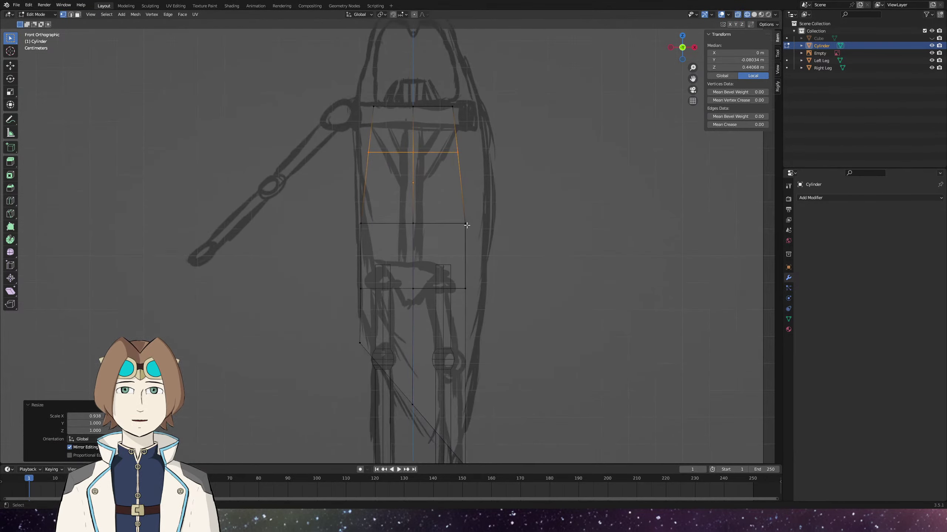
{"action": "left_click", "coordinate": [461, 223], "text": "alt"}
{"action": "key", "text": "s"}
{"action": "key", "text": "x"}
{"action": "left_click", "coordinate": [283, 249]}
{"action": "left_click", "coordinate": [439, 289], "text": "alt"}
{"action": "key", "text": "s"}
{"action": "key", "text": "x"}
{"action": "left_click", "coordinate": [290, 276]}
Extrude the top ring up to the peak of the sketched hood and scale it to 0.394.
{"action": "left_click", "coordinate": [432, 107], "text": "alt"}
{"action": "key", "text": "e"}
{"action": "key", "text": "s"}
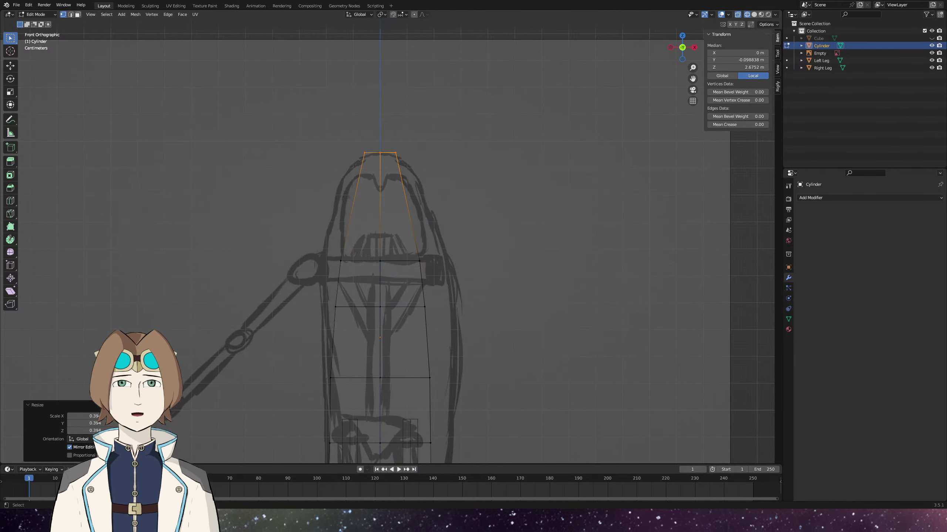
Add an edge loop just below the hood's peak and scale it to about 1.63 to round the top.
{"action": "key", "text": "ctrl+r"}
{"action": "left_click", "coordinate": [358, 179]}
{"action": "left_click", "coordinate": [362, 172]}
{"action": "key", "text": "s"}
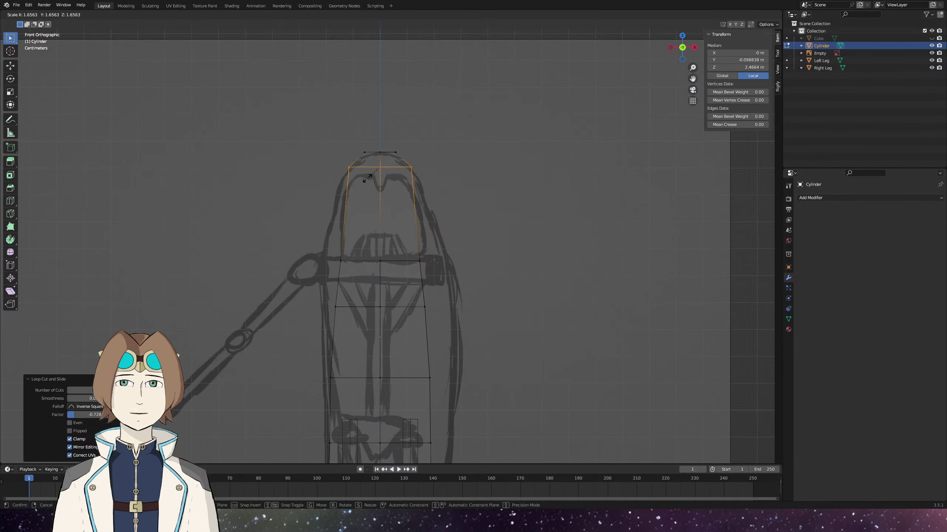
{"action": "left_click", "coordinate": [368, 179]}
Slide a new loop to the hood's mid-height, scale it to about 1.28 and raise it about 0.043 m along Z.
{"action": "key", "text": "g"}
{"action": "key", "text": "g"}
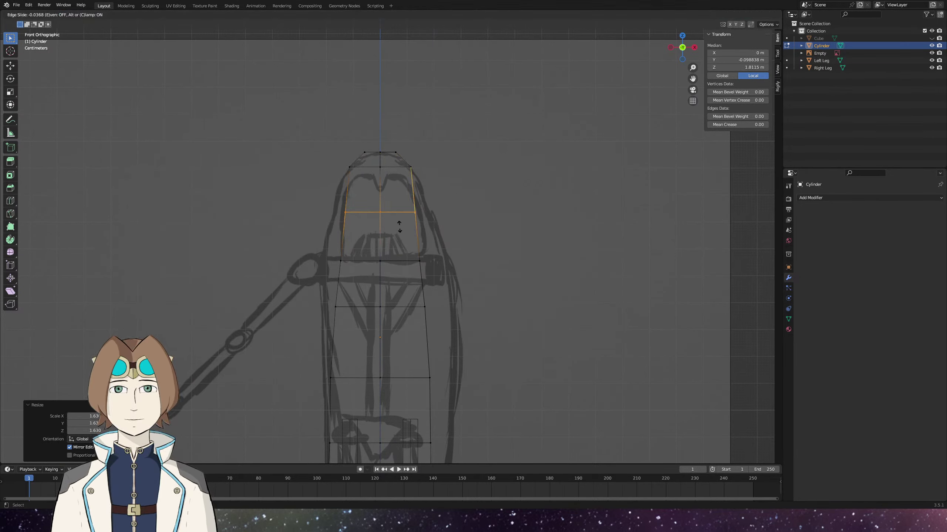
{"action": "left_click", "coordinate": [399, 227]}
{"action": "key", "text": "s"}
{"action": "left_click", "coordinate": [408, 220]}
{"action": "key", "text": "g"}
{"action": "key", "text": "z"}
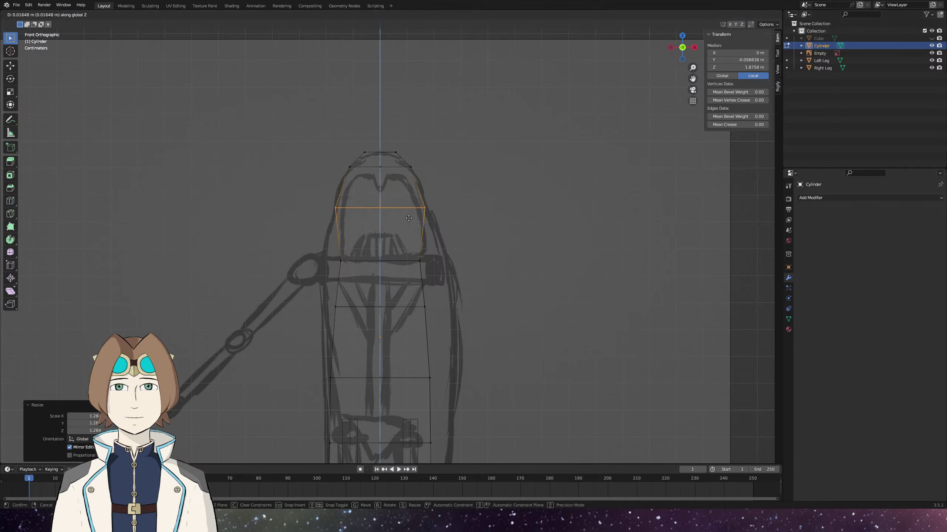
{"action": "left_click", "coordinate": [409, 214]}
Add an edge loop low on the hood, scale it to about 1.17 and shift it about 0.006 m along Y.
{"action": "key", "text": "ctrl+r"}
{"action": "left_click", "coordinate": [413, 239]}
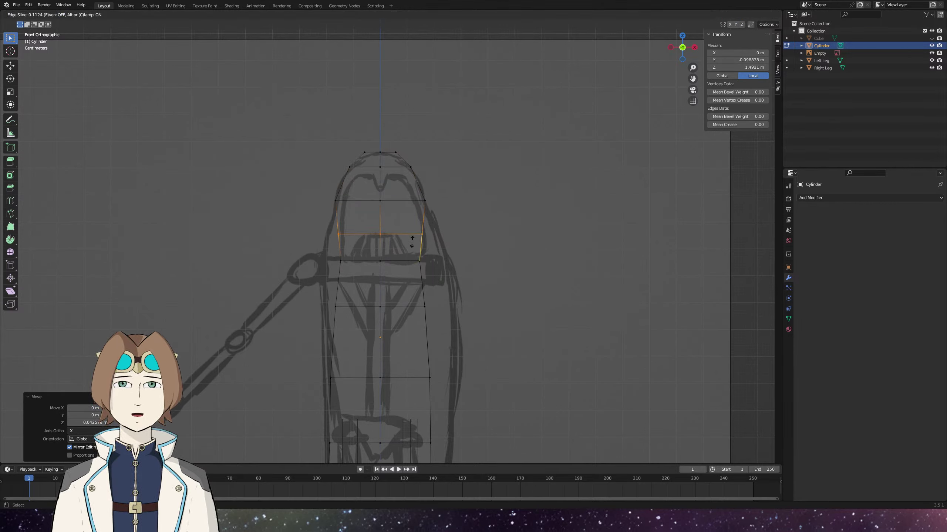
{"action": "left_click", "coordinate": [412, 244]}
{"action": "key", "text": "s"}
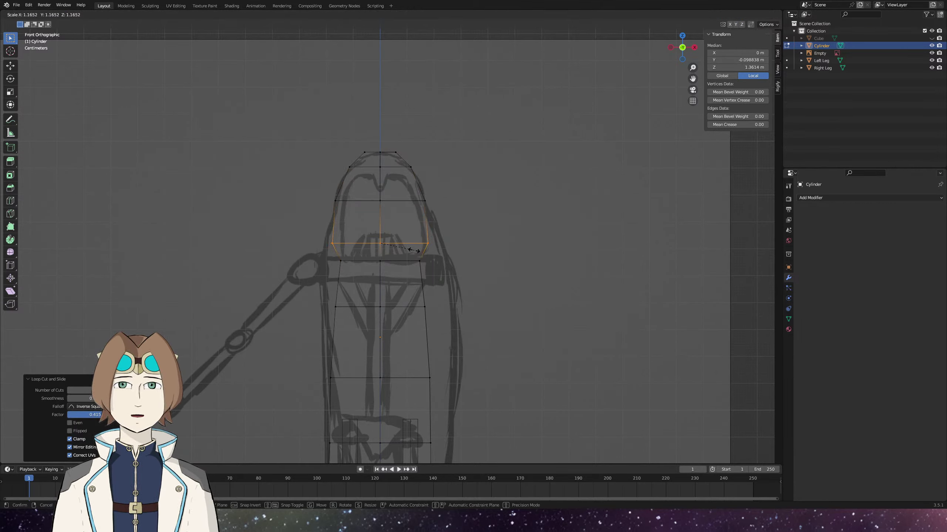
{"action": "left_click", "coordinate": [413, 250]}
{"action": "key", "text": "g"}
{"action": "left_click", "coordinate": [290, 258]}
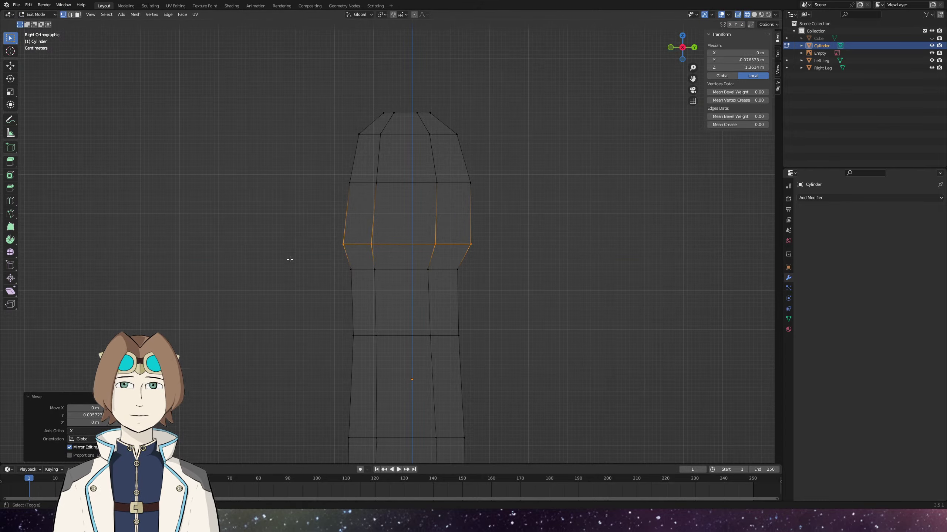
Inset the cloak's slanted bottom face and extrude it about 0.025 m inward.
{"action": "left_click_drag", "start_coordinate": [290, 258], "coordinate": [519, 345]}
{"action": "key", "text": "3"}
{"action": "left_click", "coordinate": [410, 287]}
{"action": "key", "text": "i"}
{"action": "key", "text": "e"}
{"action": "left_click", "coordinate": [410, 290]}
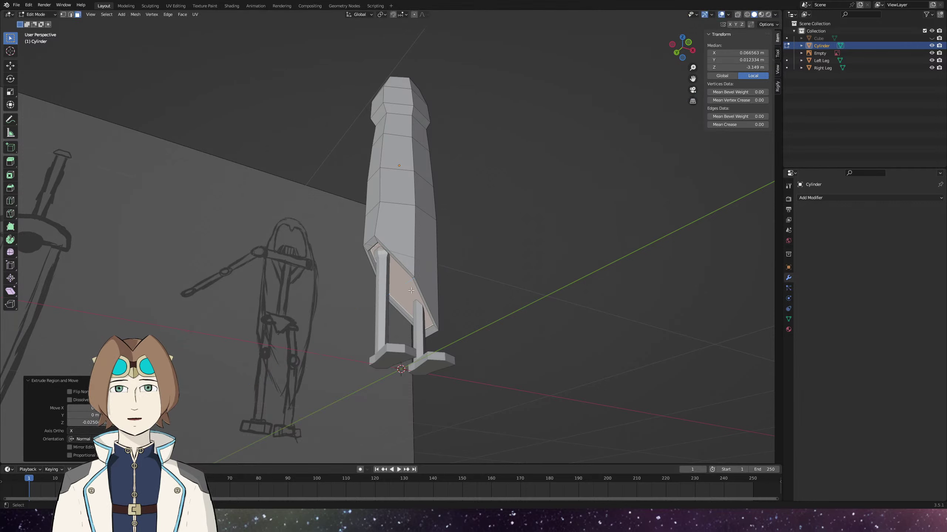
Raise the recessed bottom face up inside the cloak in the front view and scale it down.
{"action": "key", "text": "KP_1"}
{"action": "key", "text": "z"}
{"action": "left_click", "coordinate": [340, 278]}
{"action": "scroll", "coordinate": [340, 278], "scroll_direction": "up", "scroll_amount": 5}
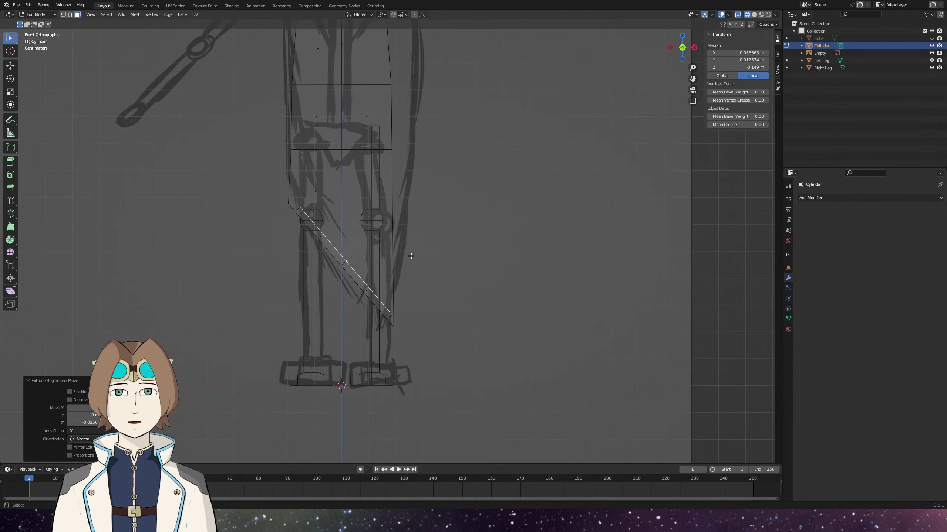
{"action": "key", "text": "g"}
{"action": "left_click", "coordinate": [405, 228]}
{"action": "key", "text": "s"}
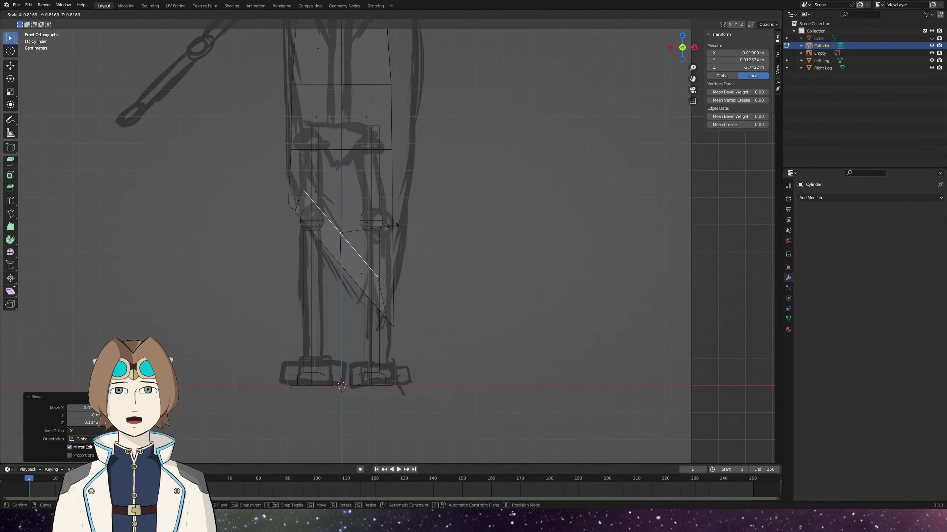
{"action": "right_click", "coordinate": [379, 220]}
{"action": "key", "text": "g"}
{"action": "left_click", "coordinate": [390, 174]}
Reposition the recessed inner face in the side view, return to solid shading and clear the selection.
{"action": "key", "text": "KP_3"}
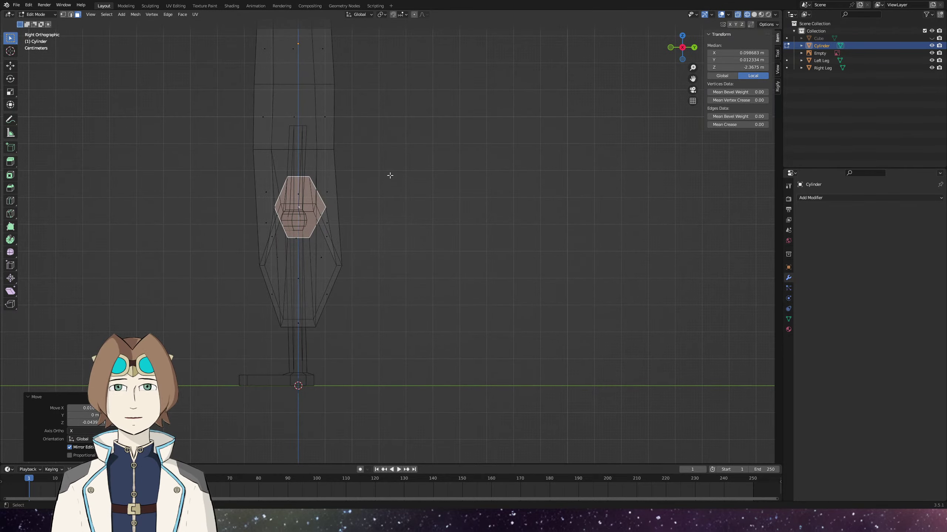
{"action": "key", "text": "g"}
{"action": "left_click", "coordinate": [385, 203]}
{"action": "mouse_move", "coordinate": [384, 203]}
{"action": "left_mouse_down"}
{"action": "mouse_move", "coordinate": [468, 284]}
{"action": "mouse_move", "coordinate": [651, 322]}
{"action": "mouse_move", "coordinate": [581, 360]}
{"action": "left_mouse_up"}
{"action": "key", "text": "shift+z"}
{"action": "left_click", "coordinate": [628, 329]}
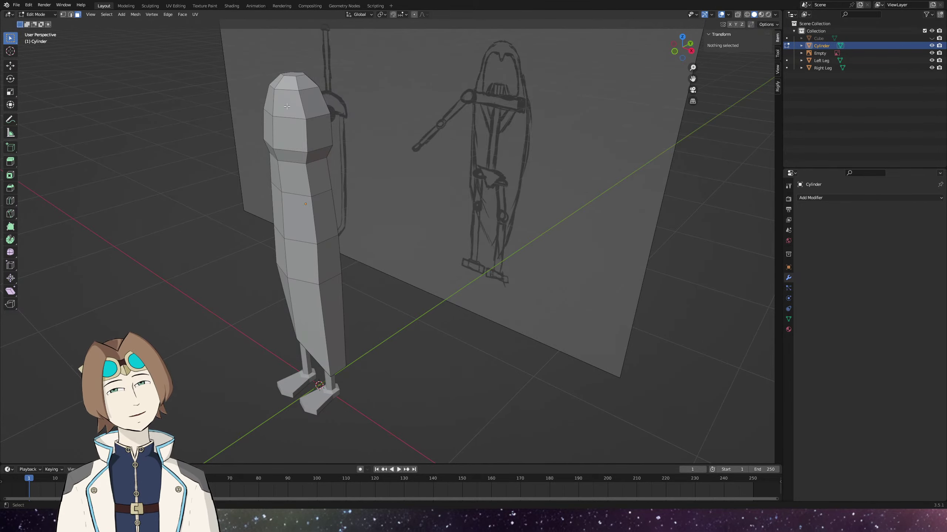
Replace the old hood with a new extrusion from the cloak's shoulder ring, about 0.09 m upward in the side view.
{"action": "key", "text": "KP_1"}
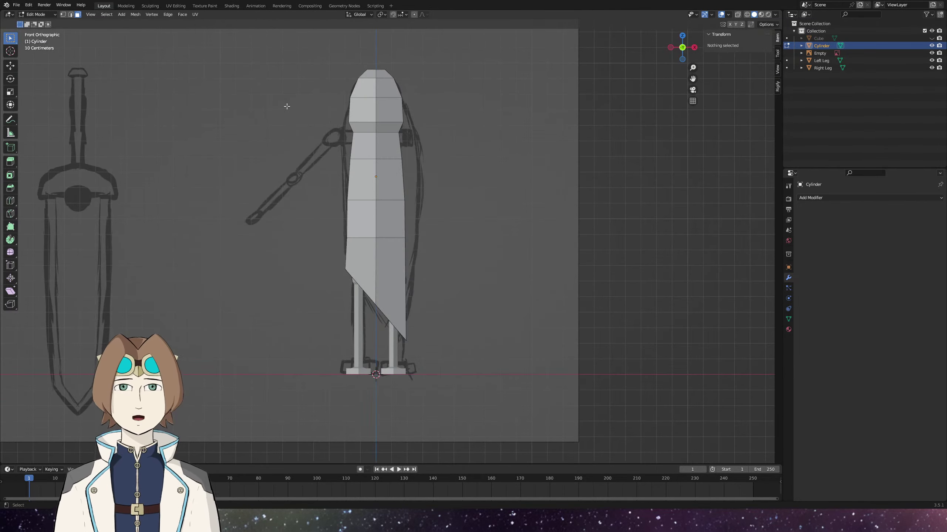
{"action": "key", "text": "KP_3"}
{"action": "key", "text": "alt+z"}
{"action": "scroll", "coordinate": [287, 106], "scroll_direction": "up", "scroll_amount": 3}
{"action": "left_click_drag", "start_coordinate": [317, 202], "coordinate": [414, 228]}
{"action": "key", "text": "e"}
{"action": "left_click", "coordinate": [422, 181]}
Rotate the extruded ring about -90° and move it forward and up to form the hood's front opening.
{"action": "key", "text": "r"}
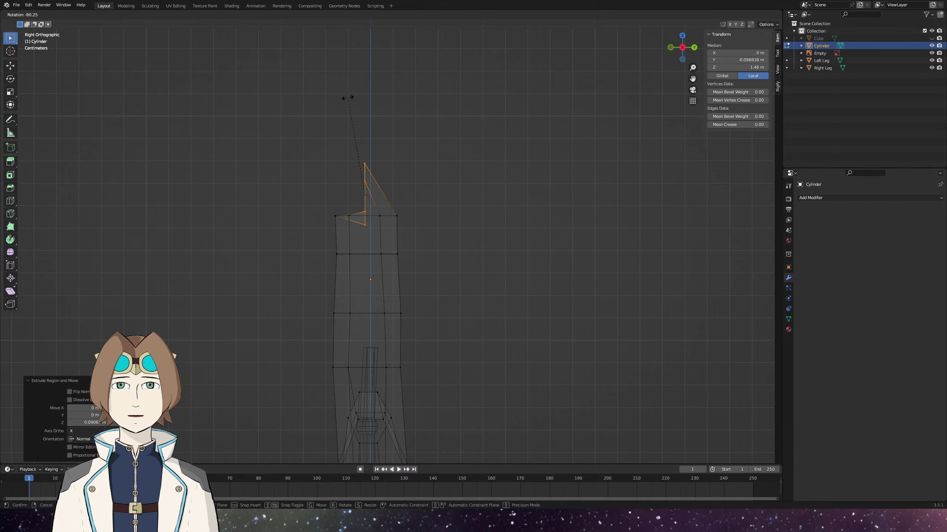
{"action": "left_click", "coordinate": [347, 97]}
{"action": "key", "text": "g"}
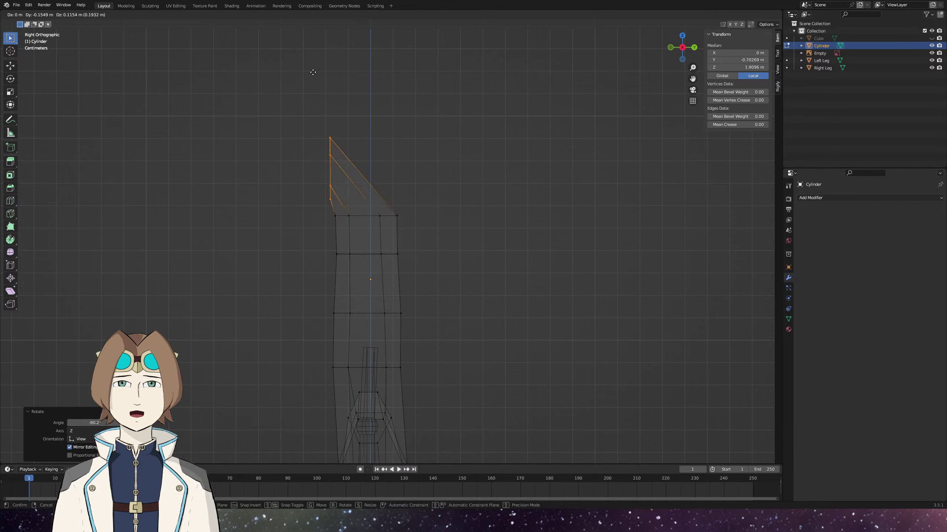
{"action": "left_click", "coordinate": [313, 72]}
Add a centred edge loop to the new hood, scale it to about 1.46, then move and rotate it to bulge the back.
{"action": "key", "text": "ctrl+r"}
{"action": "left_click", "coordinate": [357, 190]}
{"action": "right_click", "coordinate": [357, 190]}
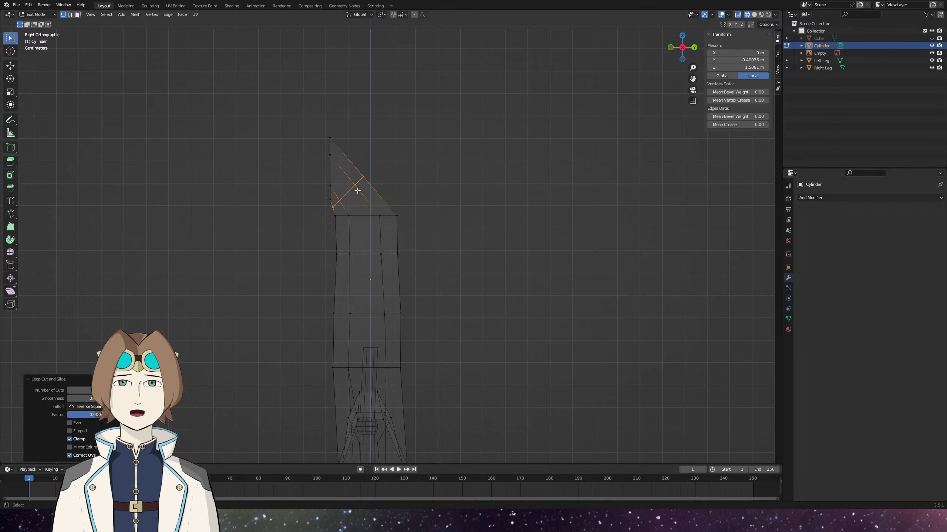
{"action": "key", "text": "s"}
{"action": "left_click", "coordinate": [375, 179]}
{"action": "key", "text": "g"}
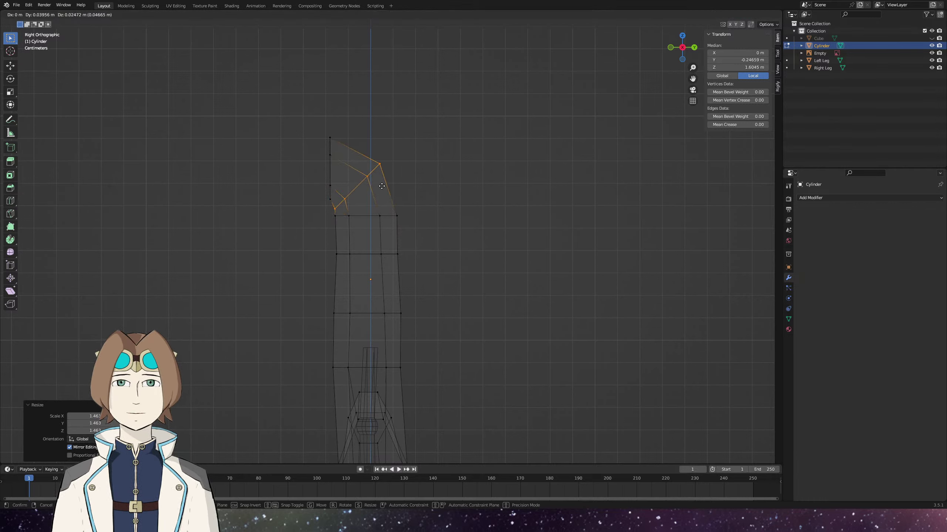
{"action": "left_click", "coordinate": [382, 186]}
{"action": "key", "text": "r"}
{"action": "left_click", "coordinate": [384, 159]}
{"action": "key", "text": "g"}
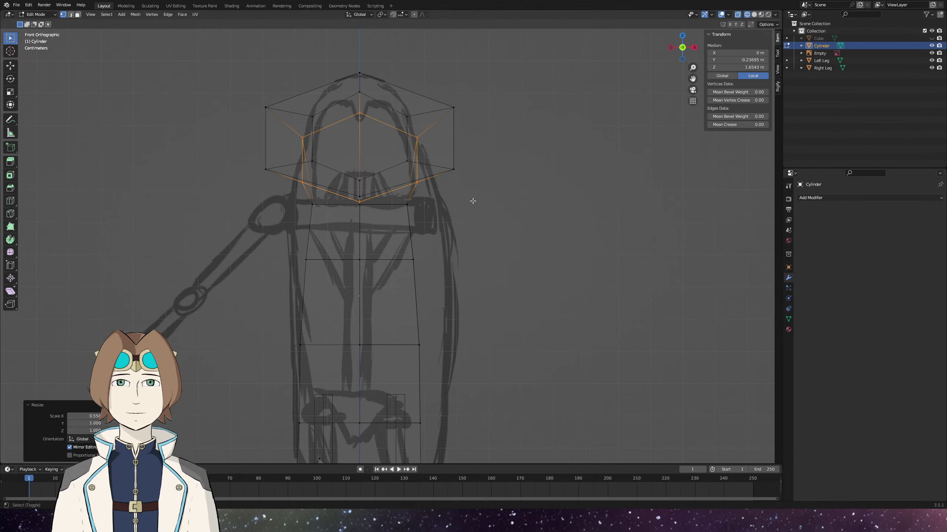
Narrow the whole hood along X to about 0.54 to match the sketched outline in the front view.
{"action": "left_click_drag", "start_coordinate": [489, 204], "coordinate": [235, 76]}
{"action": "key", "text": "s"}
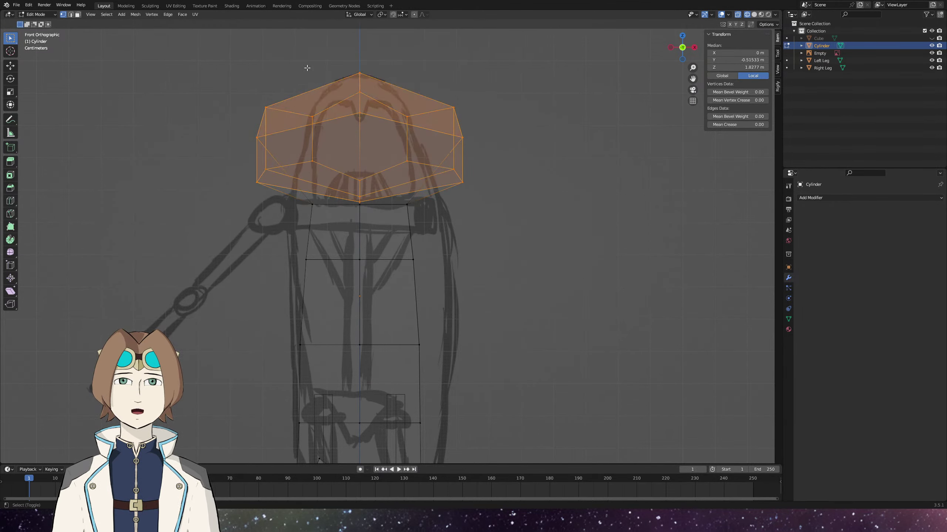
{"action": "key", "text": "x"}
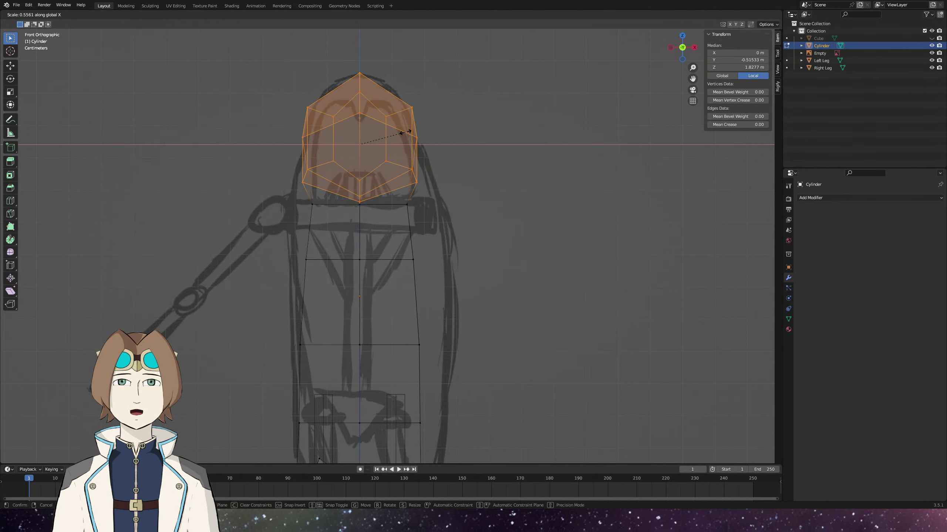
{"action": "left_click", "coordinate": [404, 134]}
Widen the four side corner vertices of the hood's front opening along X.
{"action": "left_click_drag", "start_coordinate": [404, 134], "coordinate": [462, 167]}
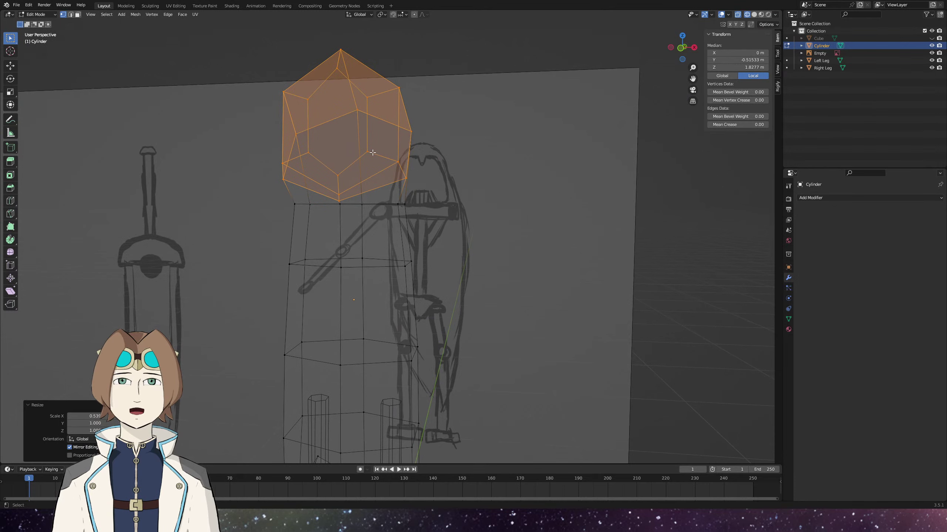
{"action": "left_click", "coordinate": [367, 151]}
{"action": "left_click", "coordinate": [366, 98], "text": "shift"}
{"action": "left_click", "coordinate": [309, 98], "text": "shift"}
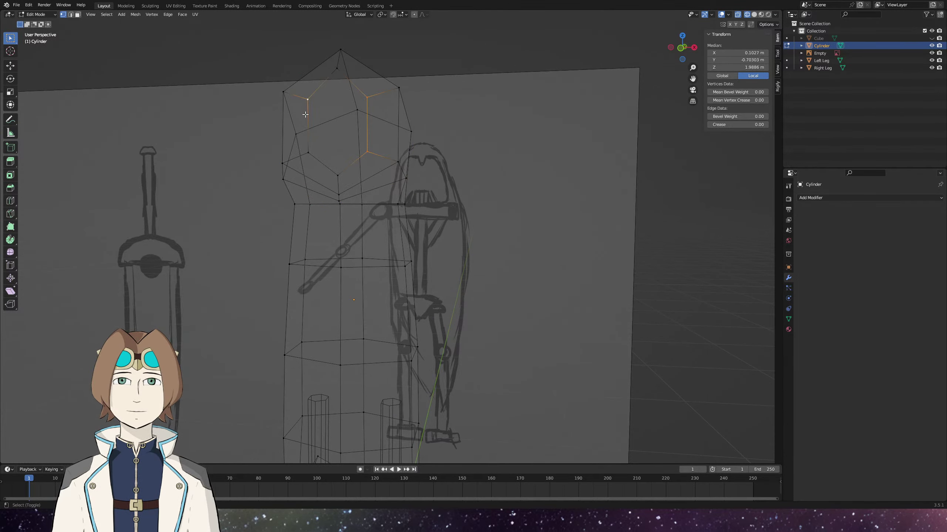
{"action": "left_click", "coordinate": [308, 152], "text": "shift"}
{"action": "key", "text": "s"}
{"action": "key", "text": "x"}
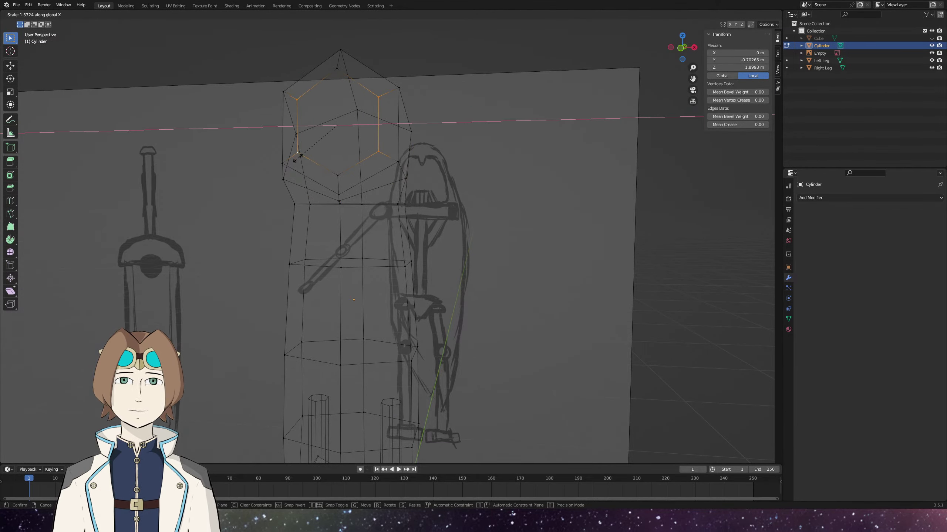
{"action": "left_click", "coordinate": [300, 153]}
Add a centred edge loop between the hood's front opening and its rear loop in the side view.
{"action": "key", "text": "KP_3"}
{"action": "key", "text": "t"}
{"action": "left_click_drag", "start_coordinate": [334, 59], "coordinate": [306, 124]}
{"action": "key", "text": "ctrl+r"}
{"action": "left_click", "coordinate": [359, 114]}
{"action": "right_click", "coordinate": [385, 88]}
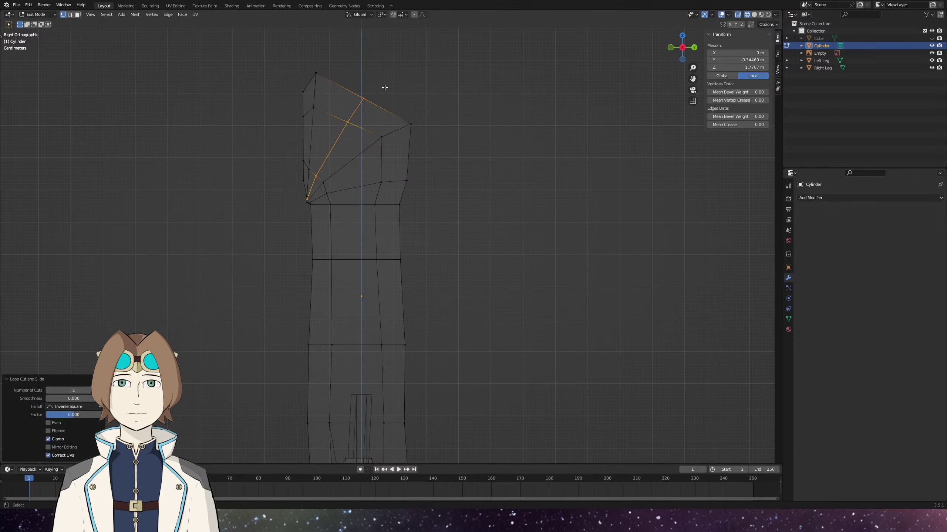
Move the new loop's upper vertices up and back and rotate them about 23.5° to round the hood's crown.
{"action": "key", "text": "g"}
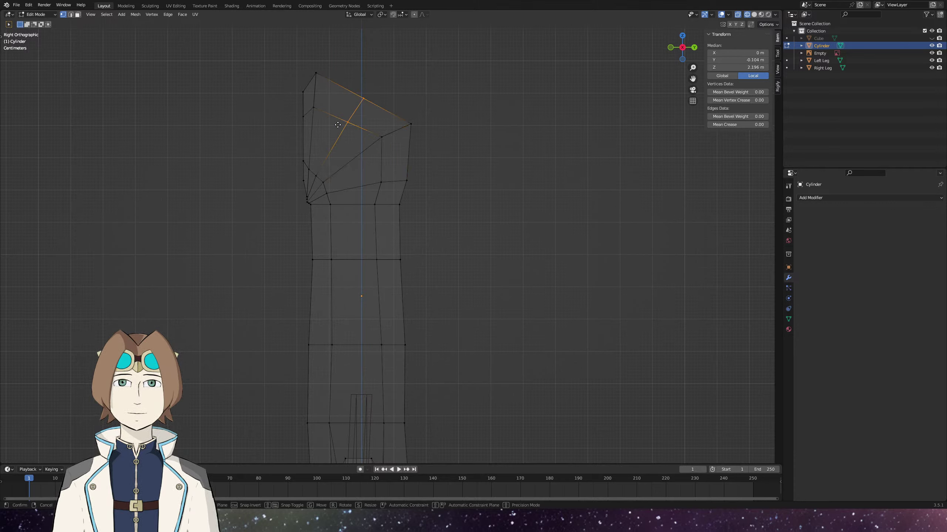
{"action": "left_click", "coordinate": [358, 104]}
{"action": "key", "text": "r"}
{"action": "left_click", "coordinate": [350, 109]}
{"action": "key", "text": "g"}
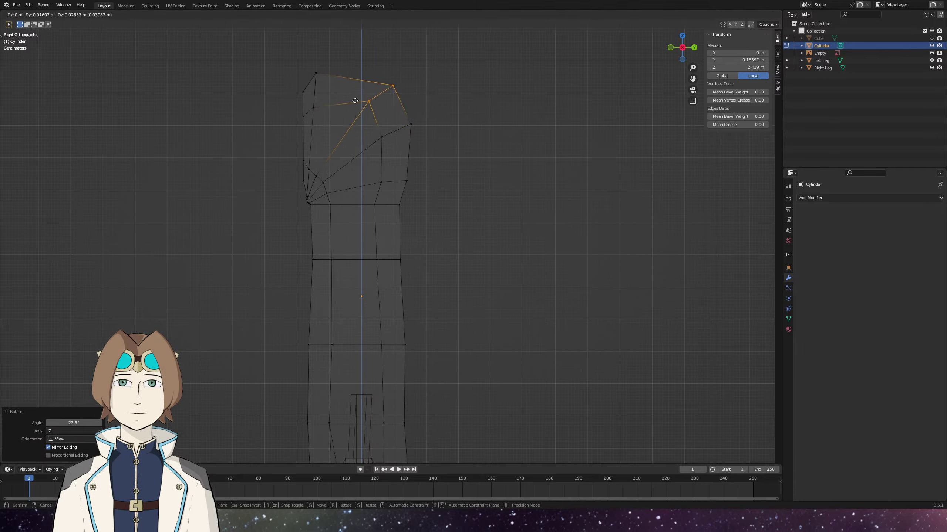
{"action": "left_click", "coordinate": [354, 106]}
Move the hood's middle and lower rear vertices slightly down and back to fill out the back.
{"action": "left_click_drag", "start_coordinate": [425, 112], "coordinate": [413, 190]}
{"action": "key", "text": "g"}
{"action": "left_click", "coordinate": [377, 160]}
{"action": "key", "text": "g"}
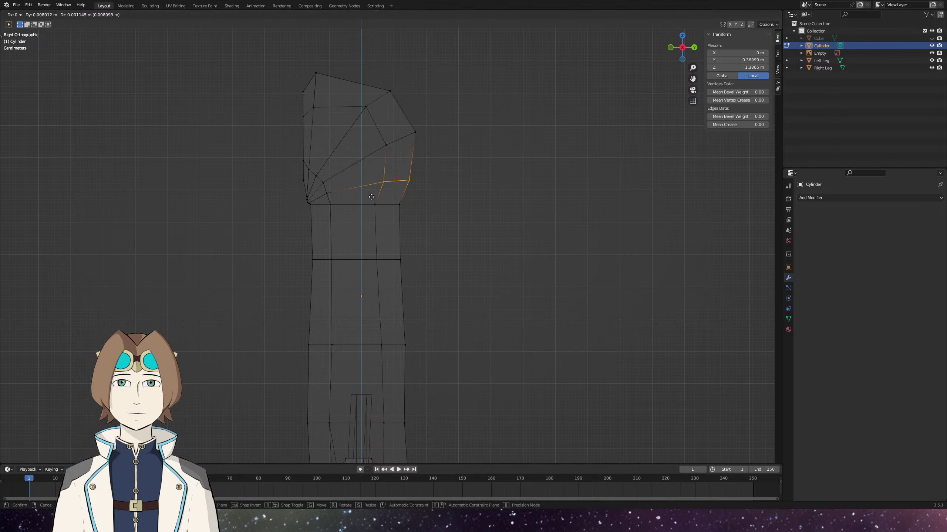
{"action": "left_click", "coordinate": [380, 202]}
Push the hood's middle rear vertices back and adjust the rear crown vertices to smooth the side profile.
{"action": "left_click_drag", "start_coordinate": [425, 112], "coordinate": [380, 151]}
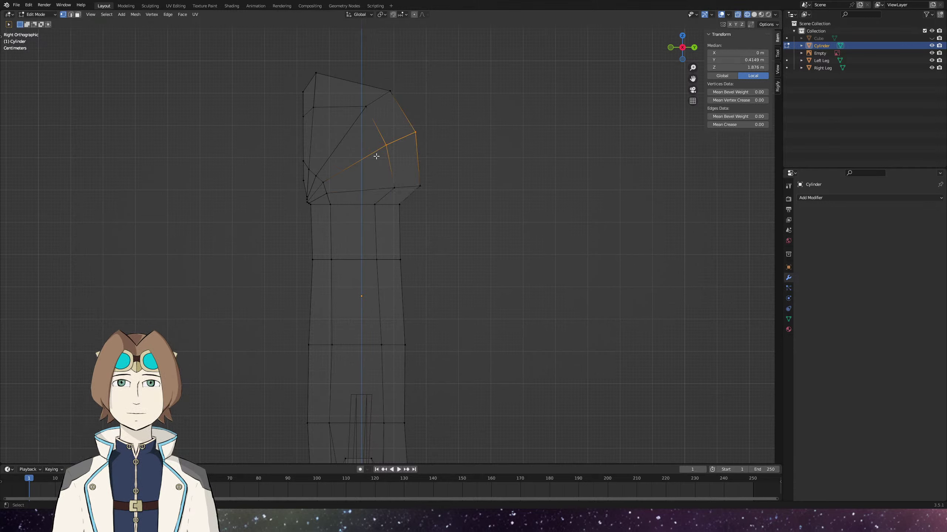
{"action": "key", "text": "g"}
{"action": "left_click", "coordinate": [382, 146]}
{"action": "left_click_drag", "start_coordinate": [408, 75], "coordinate": [361, 112]}
{"action": "key", "text": "g"}
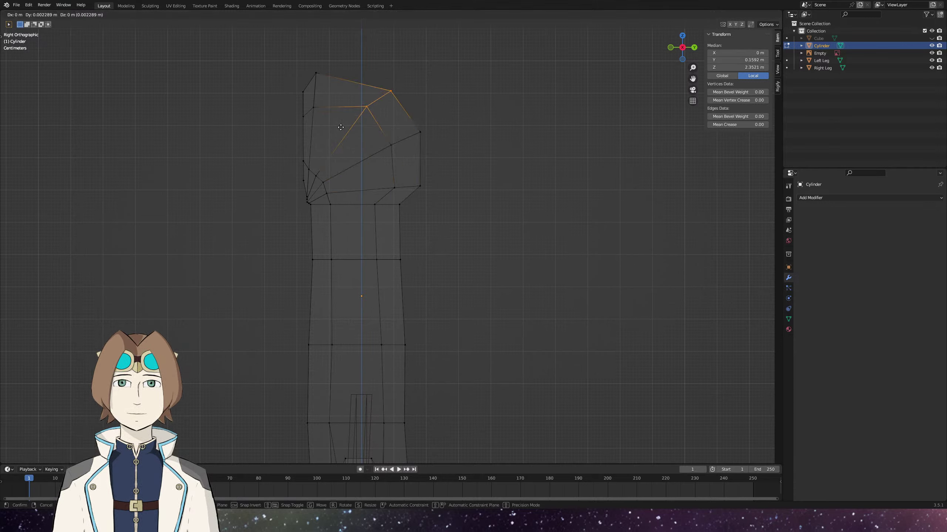
{"action": "left_click", "coordinate": [347, 127]}
Lower the bottom corner vertices on both sides of the hood's front opening about 0.014 m along Z.
{"action": "key", "text": "KP_1"}
{"action": "key", "text": "shift+z"}
{"action": "left_click", "coordinate": [396, 126]}
{"action": "left_click_drag", "start_coordinate": [386, 120], "coordinate": [424, 152]}
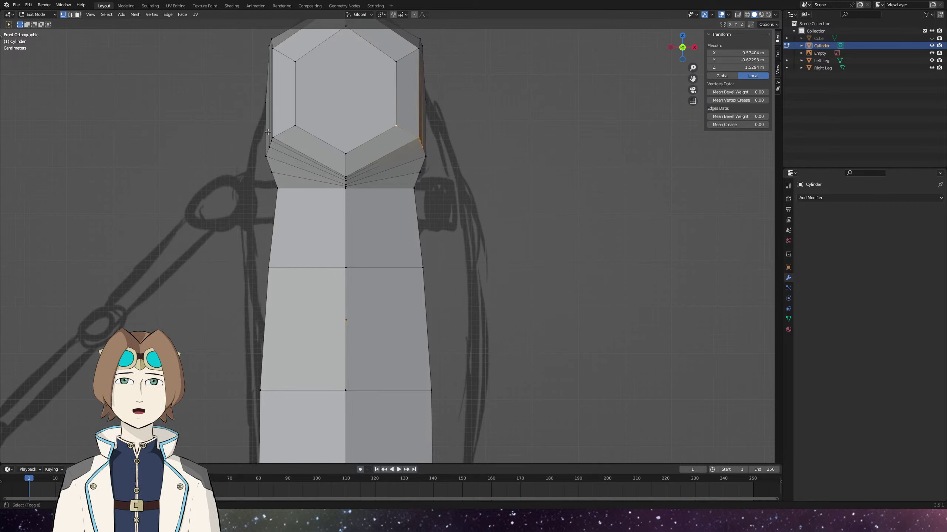
{"action": "left_click_drag", "start_coordinate": [307, 121], "coordinate": [268, 156]}
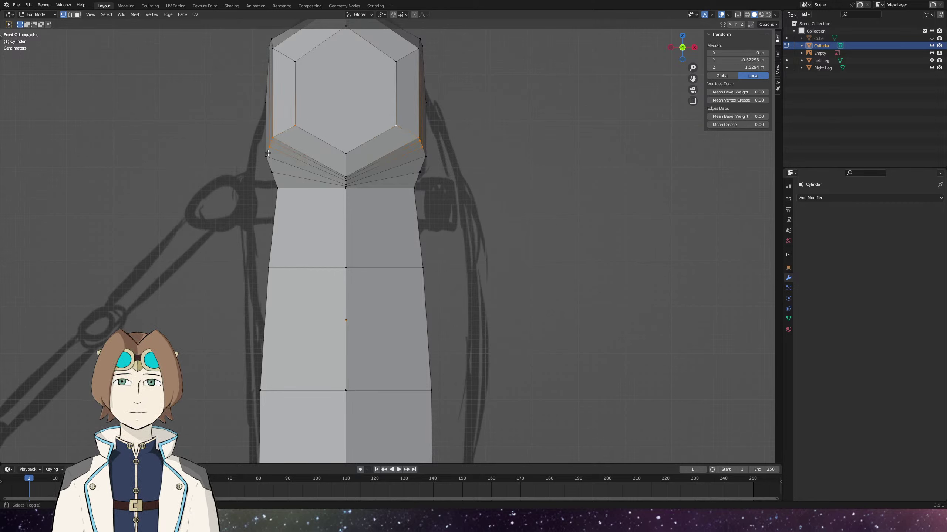
{"action": "key", "text": "g"}
{"action": "key", "text": "z"}
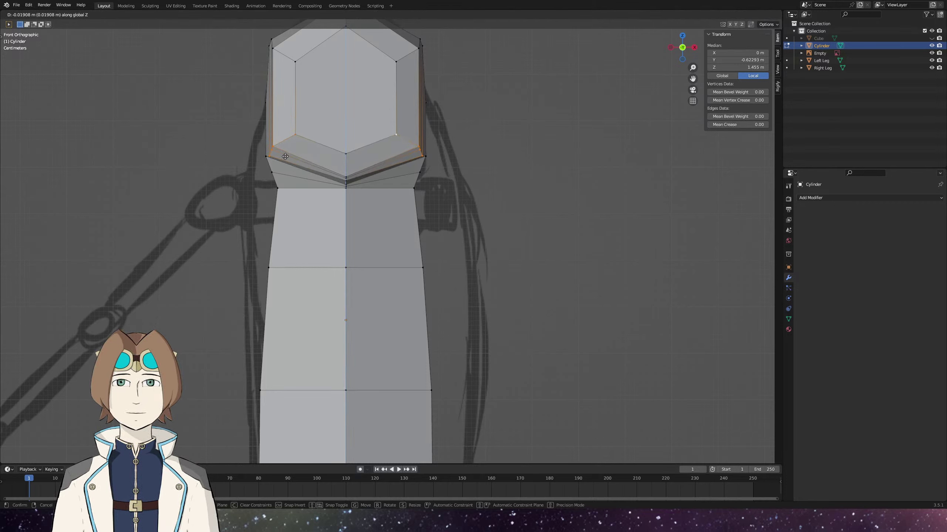
{"action": "left_click", "coordinate": [286, 154]}
Flatten the selected bottom corner vertices along Z and lower them about 0.006 m more.
{"action": "key", "text": "s"}
{"action": "key", "text": "z"}
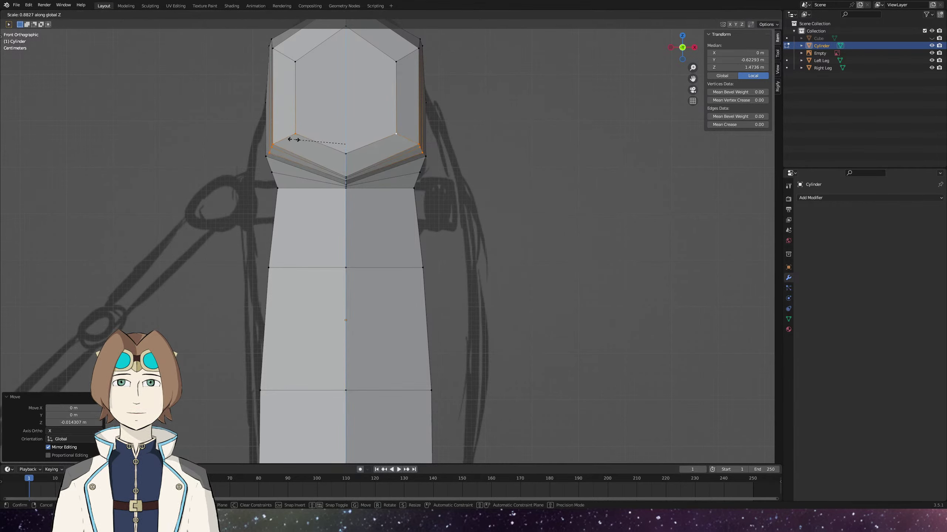
{"action": "left_click", "coordinate": [313, 134]}
{"action": "key", "text": "g"}
{"action": "key", "text": "z"}
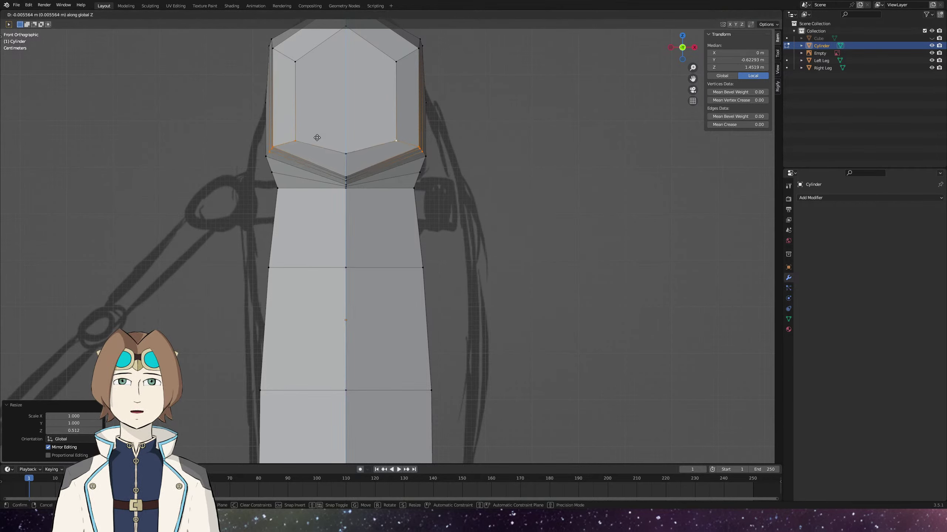
{"action": "left_click", "coordinate": [317, 140]}
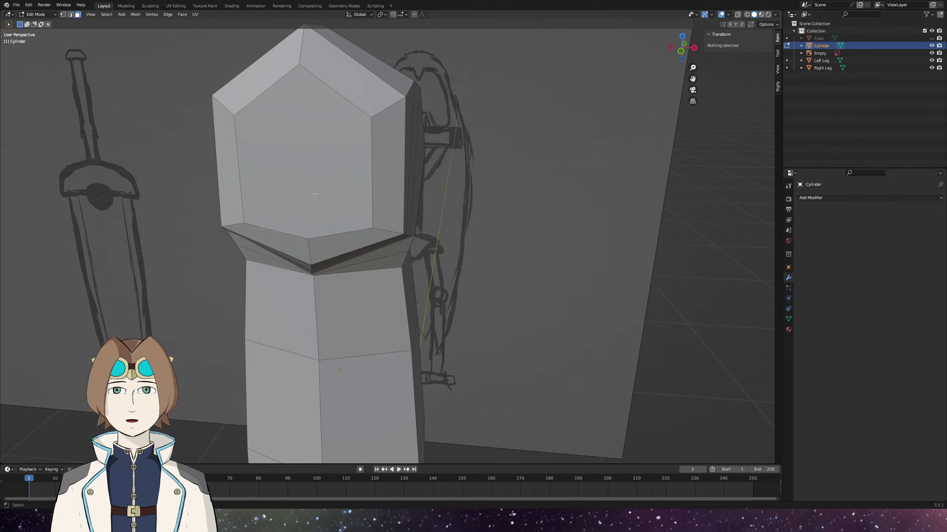
Extrude the hood's front face in place and scale it to 0.83 to form the opening's inner rim.
{"action": "left_click", "coordinate": [303, 157]}
{"action": "key", "text": "s"}
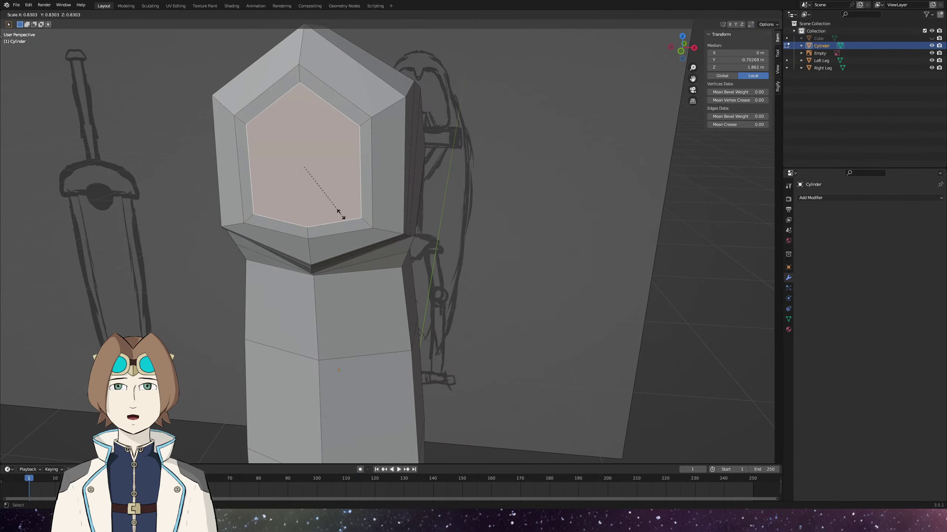
{"action": "left_click", "coordinate": [338, 211]}
{"action": "key", "text": "e"}
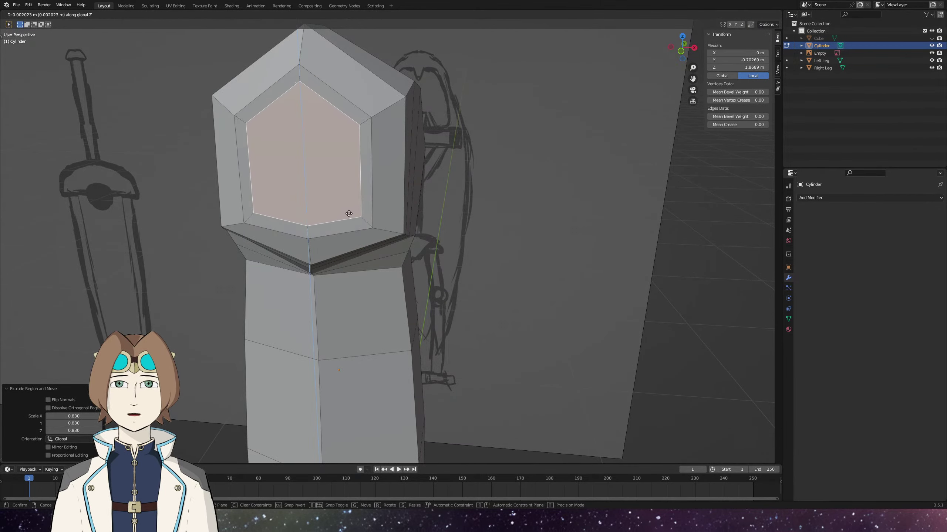
{"action": "right_click", "coordinate": [348, 214]}
{"action": "key", "text": "KP_3"}
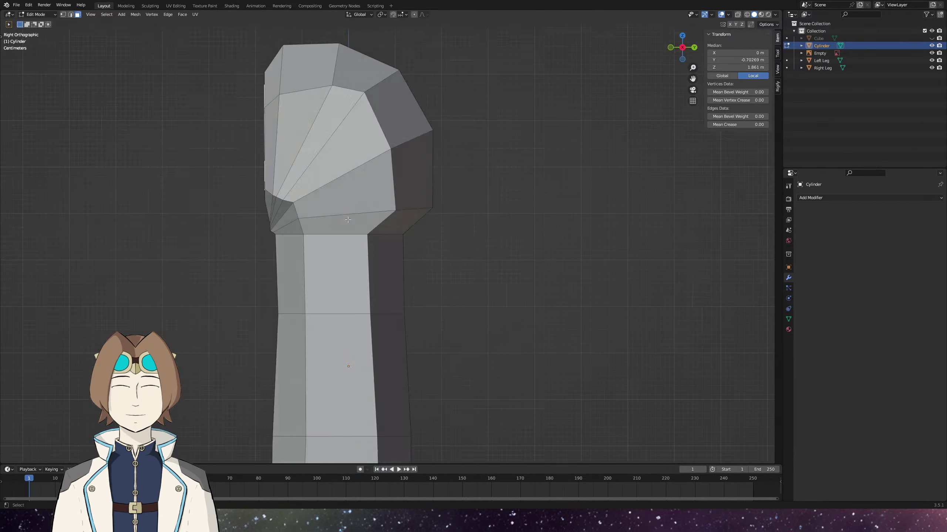
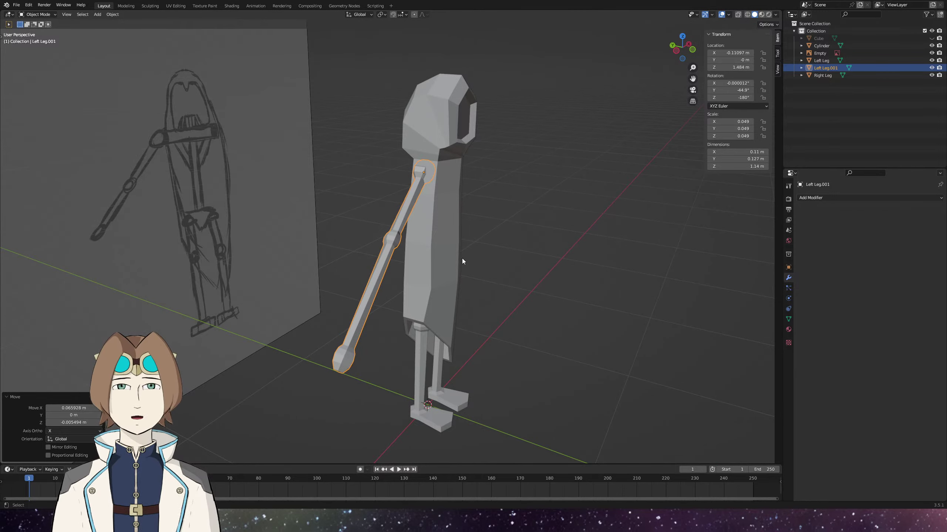
Move the arm about 0.02 m along negative Y to adjust its depth against the cloak's shoulder.
{"action": "key", "text": "ctrl+KP_3"}
{"action": "key", "text": "g"}
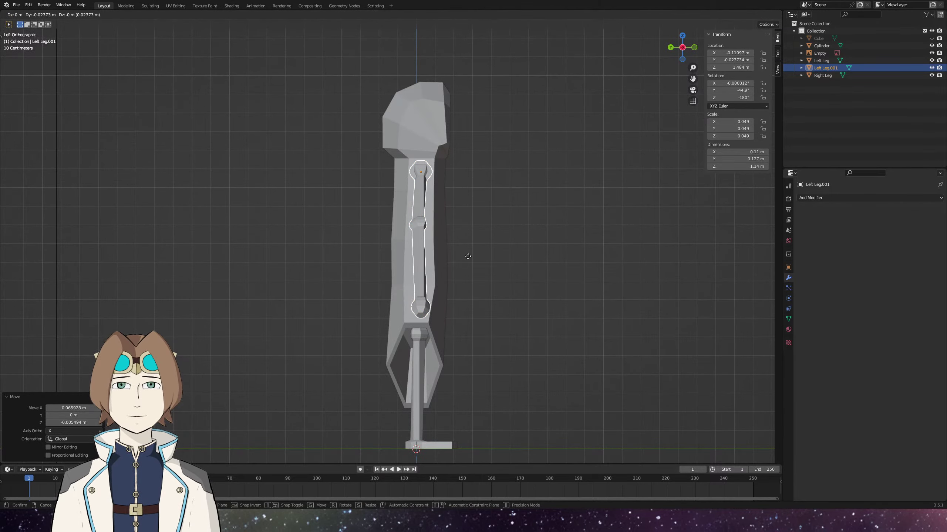
{"action": "left_click", "coordinate": [467, 256]}
{"action": "key", "text": "KP_6"}
{"action": "key", "text": "KP_3"}
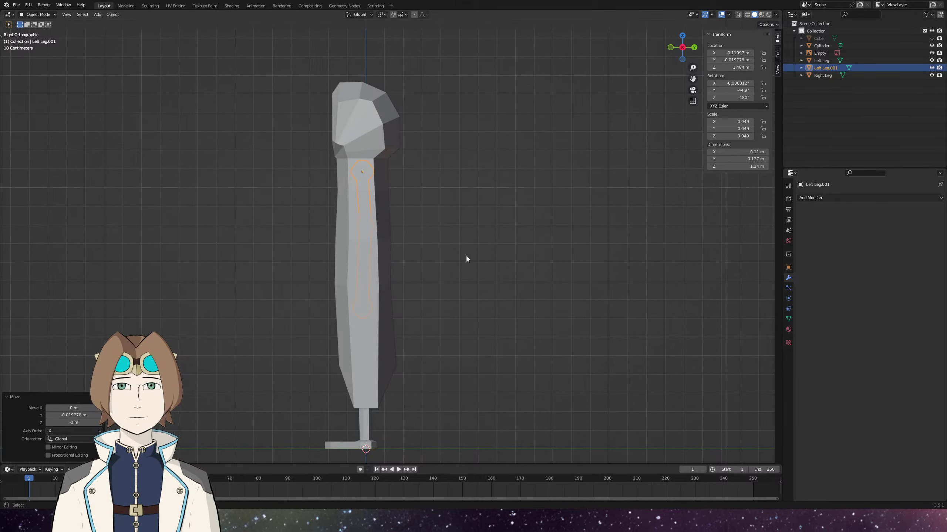
Shorten the forearm by moving all of the hand-end vertices up toward the elbow in wireframe front view.
{"action": "key", "text": "KP_1"}
{"action": "scroll", "coordinate": [464, 253], "scroll_direction": "up", "scroll_amount": 2}
{"action": "key", "text": "Tab"}
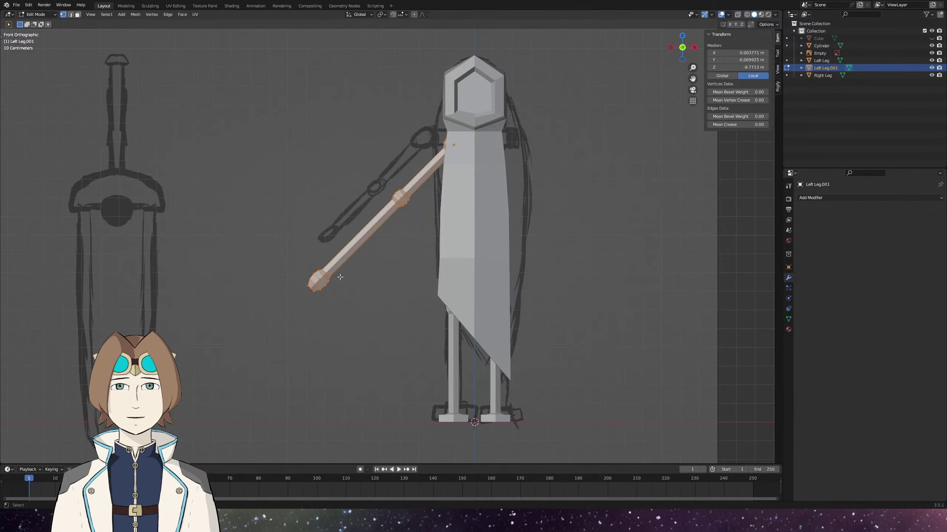
{"action": "left_click_drag", "start_coordinate": [363, 320], "coordinate": [270, 261]}
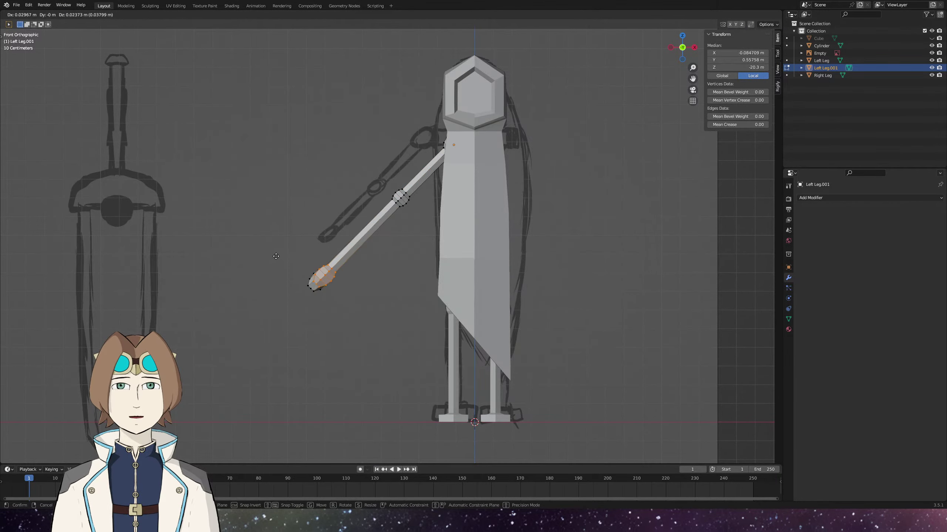
{"action": "key", "text": "shift+z"}
{"action": "left_click_drag", "start_coordinate": [357, 324], "coordinate": [281, 253]}
{"action": "key", "text": "g"}
{"action": "left_click", "coordinate": [300, 234]}
Move the elbow joint's vertices about 0.016 m along X and 0.014 m along Z, and finish editing the arm mesh.
{"action": "left_click_drag", "start_coordinate": [425, 228], "coordinate": [365, 176]}
{"action": "key", "text": "g"}
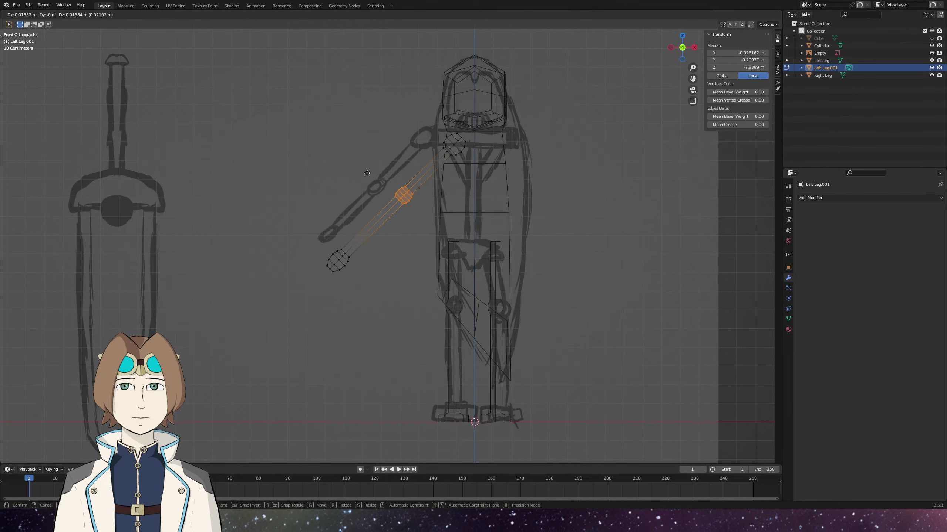
{"action": "left_click", "coordinate": [367, 173]}
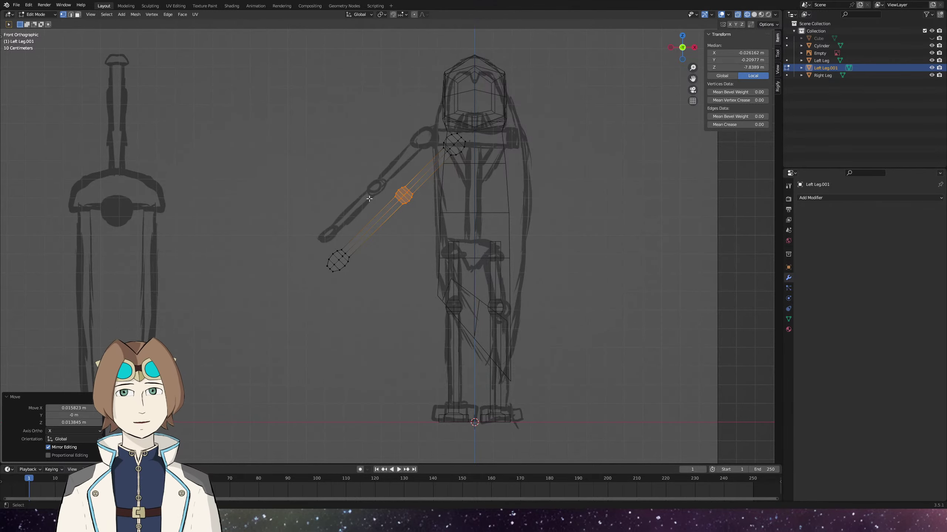
{"action": "key", "text": "Tab"}
Return to solid shading, deselect the arm and save the file.
{"action": "mouse_move", "coordinate": [369, 198]}
{"action": "left_mouse_down"}
{"action": "mouse_move", "coordinate": [408, 176]}
{"action": "mouse_move", "coordinate": [503, 218]}
{"action": "mouse_move", "coordinate": [622, 222]}
{"action": "left_mouse_up"}
{"action": "key", "text": "shift+z"}
{"action": "left_click", "coordinate": [553, 236]}
{"action": "key", "text": "ctrl+s"}
{"action": "mouse_move", "coordinate": [553, 236]}
{"action": "left_mouse_down"}
{"action": "mouse_move", "coordinate": [523, 298]}
{"action": "mouse_move", "coordinate": [422, 358]}
{"action": "mouse_move", "coordinate": [523, 342]}
{"action": "mouse_move", "coordinate": [471, 336]}
{"action": "mouse_move", "coordinate": [491, 359]}
{"action": "mouse_move", "coordinate": [554, 342]}
{"action": "mouse_move", "coordinate": [521, 345]}
{"action": "mouse_move", "coordinate": [490, 376]}
{"action": "mouse_move", "coordinate": [566, 381]}
{"action": "mouse_move", "coordinate": [491, 347]}
{"action": "left_mouse_up"}
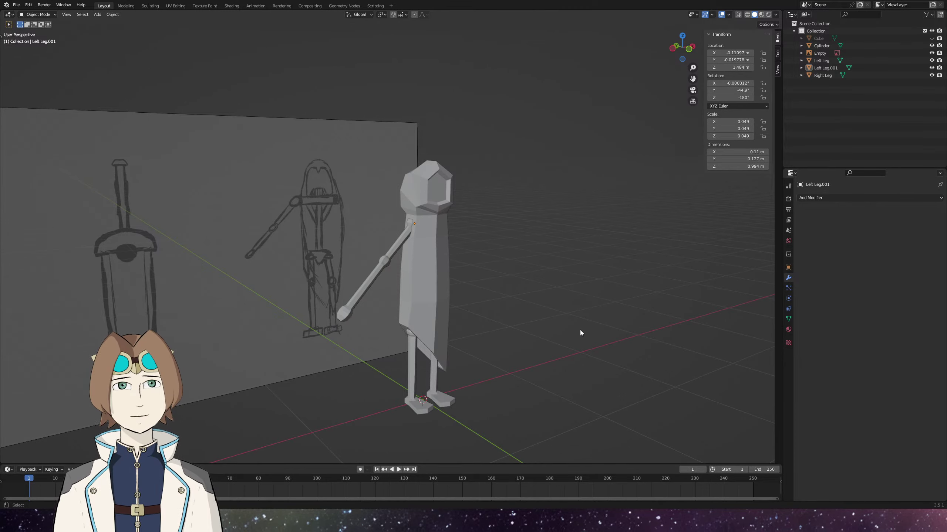
Add a six-sided cylinder with 1 m radius and 2 m depth at the origin and rotate it to -90° about Z.
{"action": "key", "text": "KP_1"}
{"action": "mouse_move", "coordinate": [580, 329]}
{"action": "left_mouse_down"}
{"action": "mouse_move", "coordinate": [596, 220]}
{"action": "mouse_move", "coordinate": [516, 287]}
{"action": "left_mouse_up"}
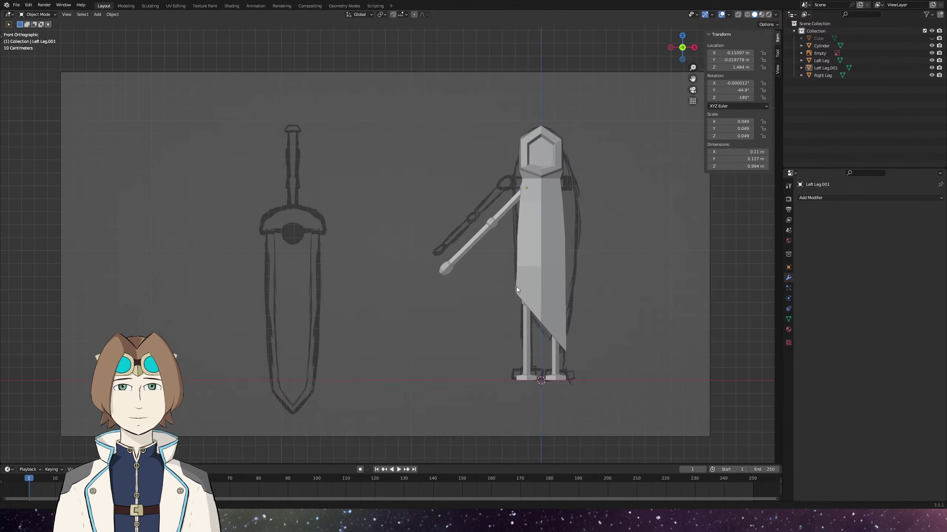
{"action": "key", "text": "shift+a"}
{"action": "mouse_move", "coordinate": [409, 255]}
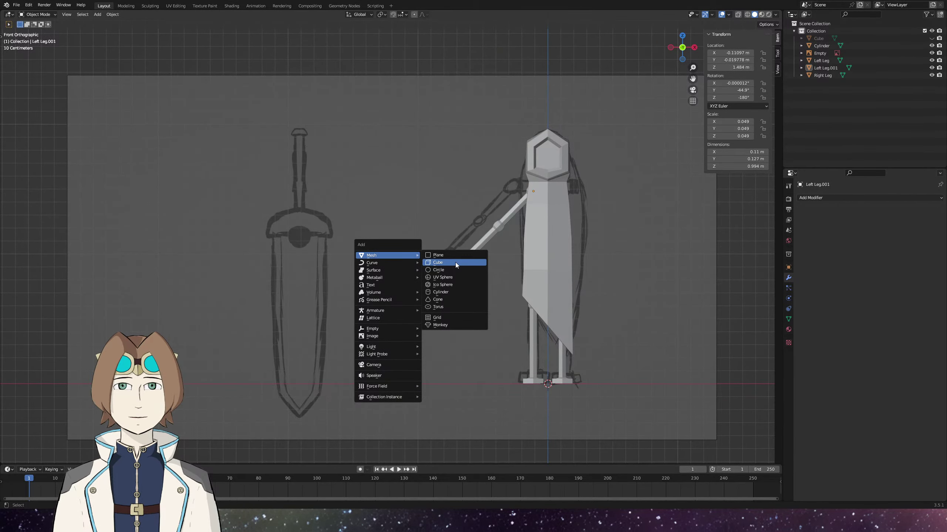
{"action": "left_click", "coordinate": [440, 292]}
{"action": "key", "text": "KP_7"}
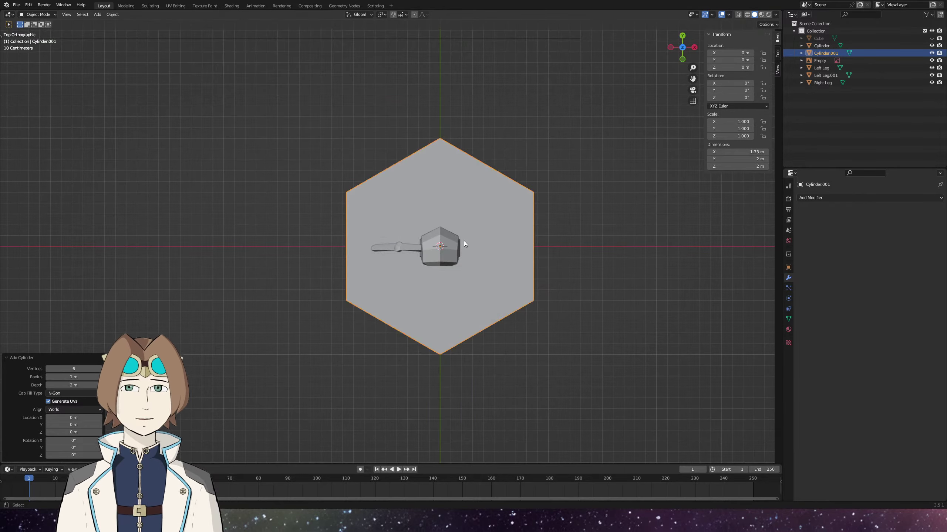
{"action": "key", "text": "r"}
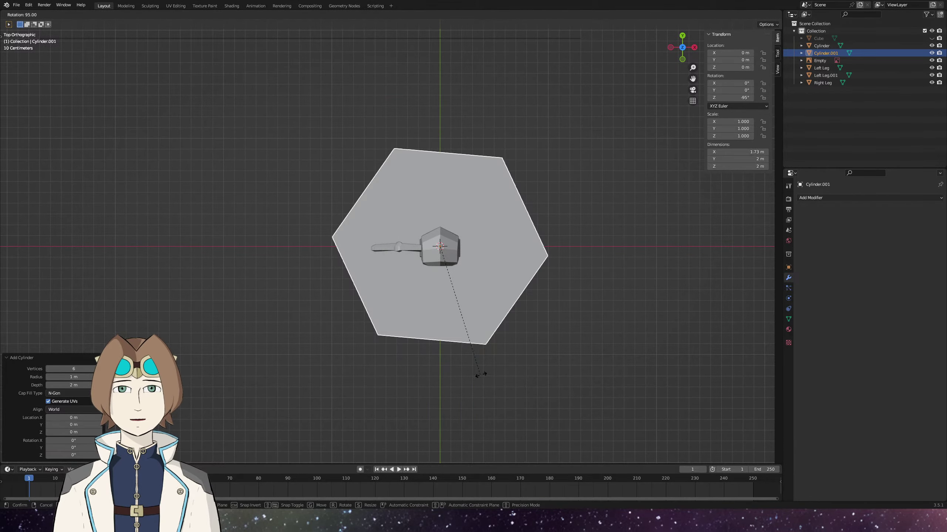
{"action": "left_click", "coordinate": [490, 375]}
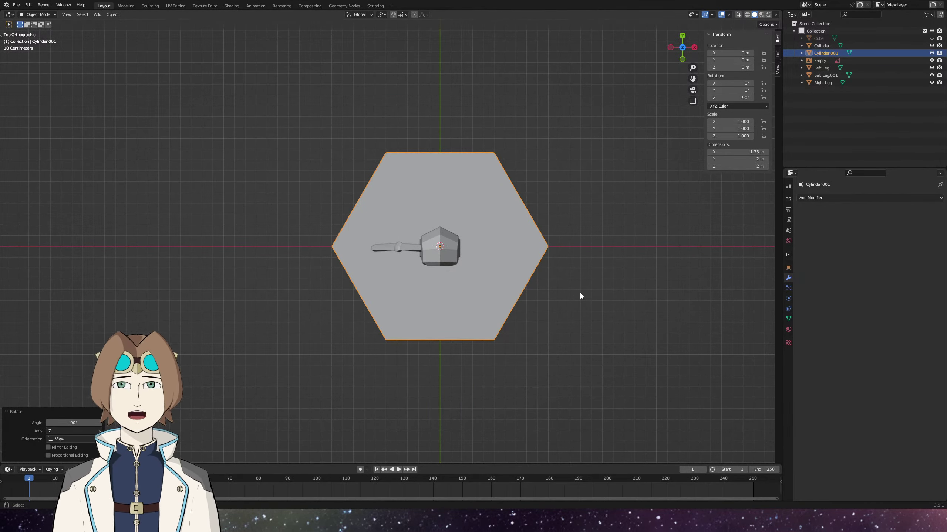
Scale the new six-sided cylinder along the Y axis.
{"action": "key", "text": "s"}
{"action": "key", "text": "y"}
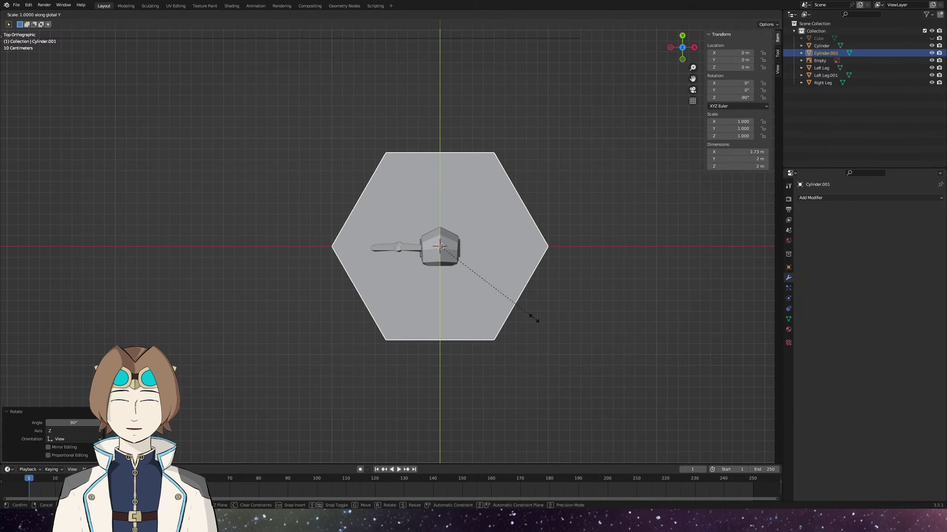
Try to flatten the hexagonal cylinder to about 0.21 along the Y axis, and undo it.
{"action": "left_click", "coordinate": [464, 254]}
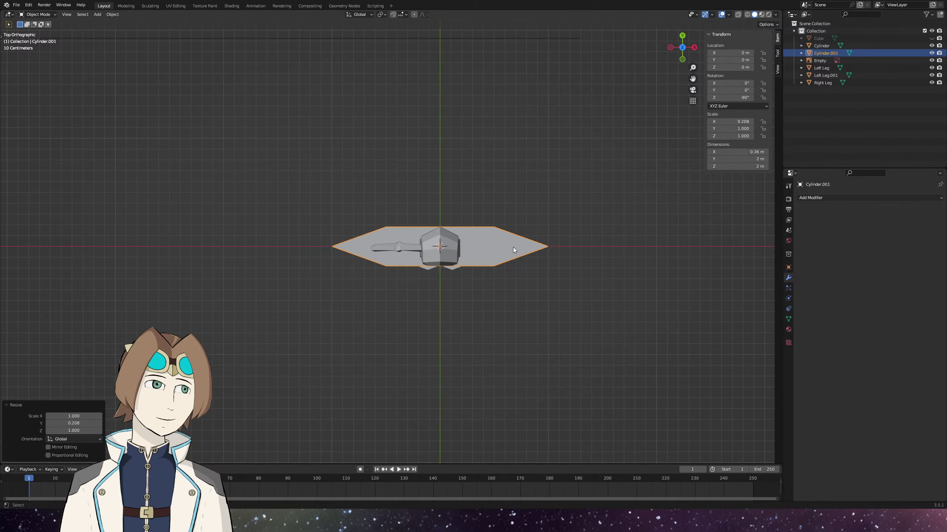
{"action": "key", "text": "ctrl+z"}
Move the hexagonal cylinder about -1.87 m in X and 0.53 m in Z onto the sword sketch, and show the scene in wireframe.
{"action": "key", "text": "KP_1"}
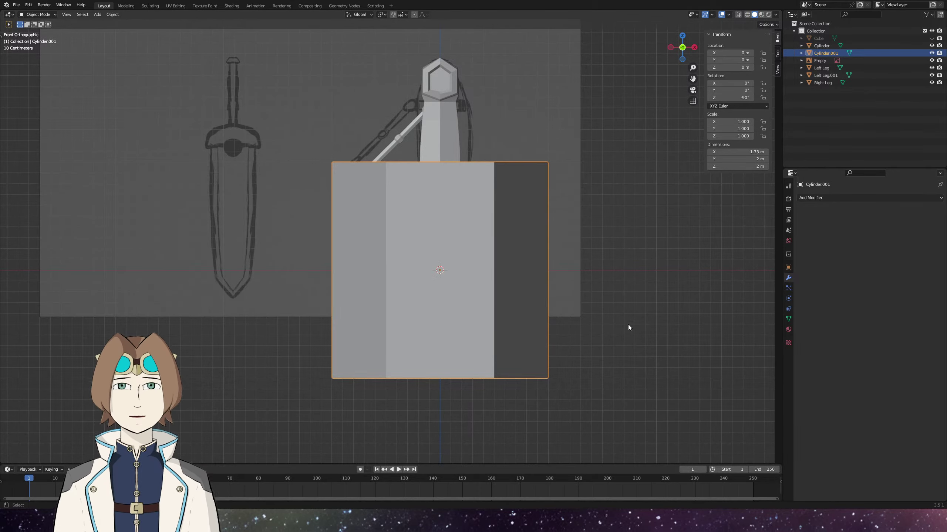
{"action": "key", "text": "z"}
{"action": "left_click", "coordinate": [505, 311]}
{"action": "key", "text": "z"}
{"action": "left_click", "coordinate": [741, 311]}
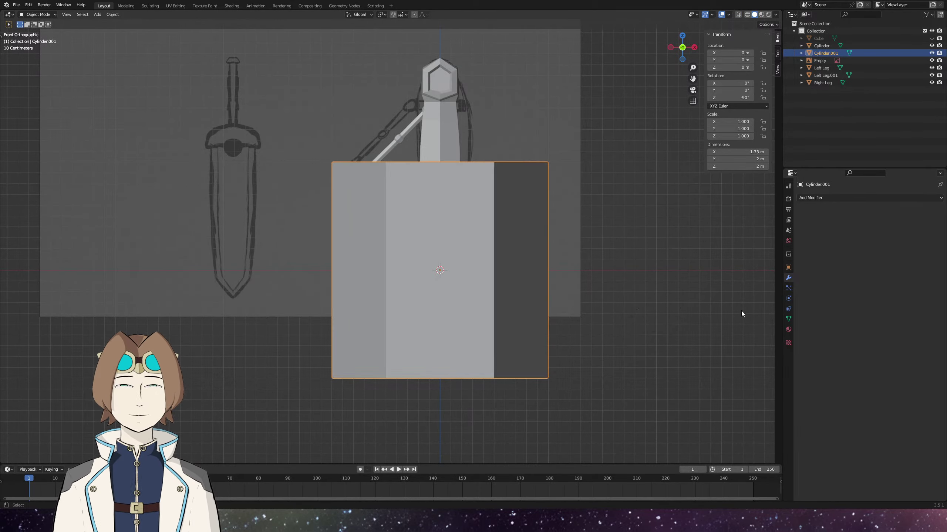
{"action": "key", "text": "g"}
{"action": "left_click", "coordinate": [403, 253]}
{"action": "key", "text": "z"}
{"action": "left_click", "coordinate": [353, 257]}
Scale the cylinder down to about 0.197 to match the sketched blade's width, and place its upper end just below the guard.
{"action": "scroll", "coordinate": [309, 279], "scroll_direction": "up", "scroll_amount": 3}
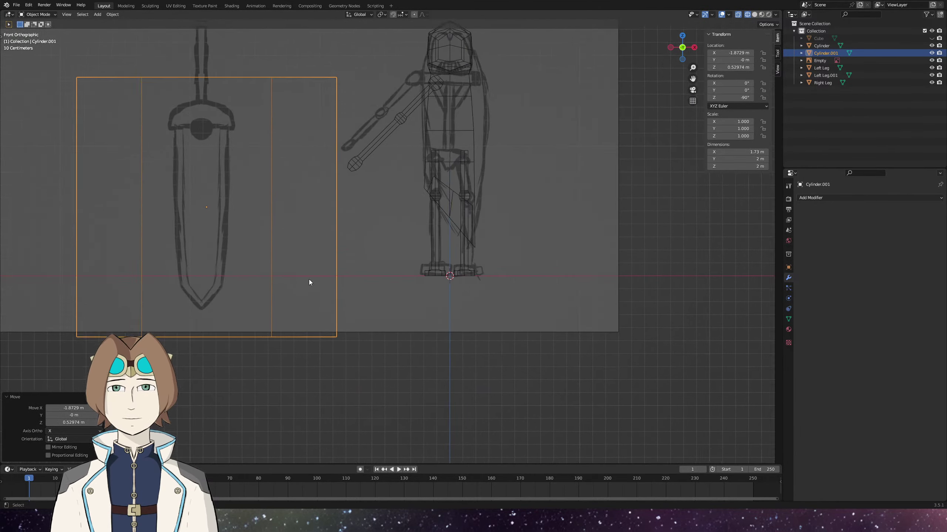
{"action": "key", "text": "s"}
{"action": "left_click", "coordinate": [477, 318]}
{"action": "key", "text": "g"}
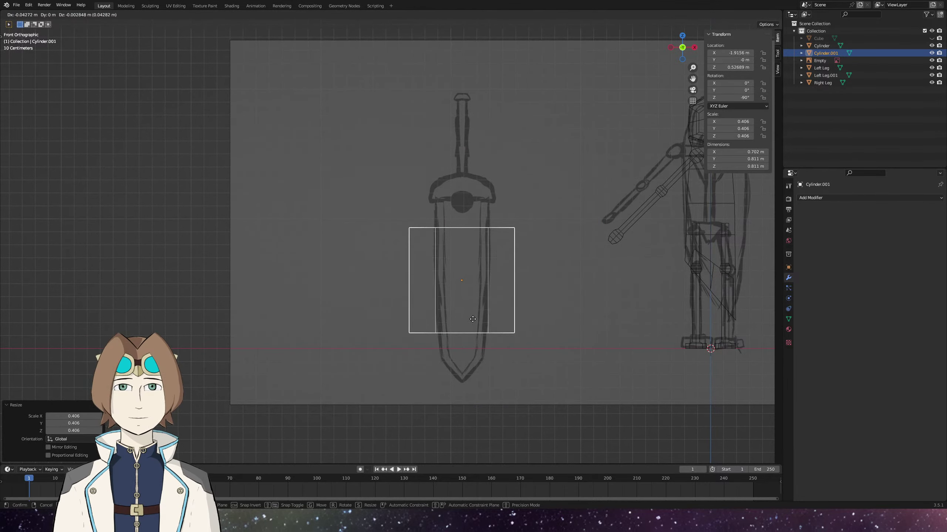
{"action": "left_click", "coordinate": [485, 320]}
{"action": "scroll", "coordinate": [517, 327], "scroll_direction": "up", "scroll_amount": 3}
{"action": "key", "text": "s"}
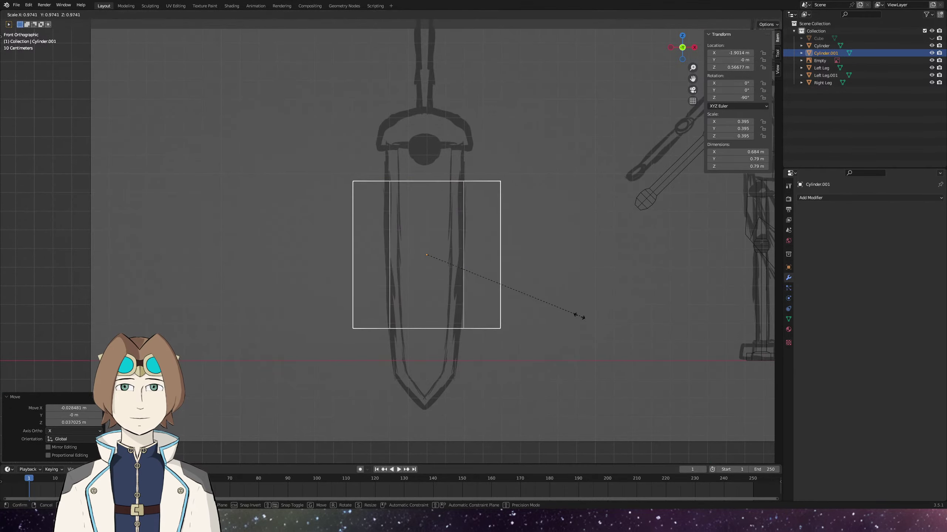
{"action": "left_click", "coordinate": [495, 302]}
{"action": "key", "text": "g"}
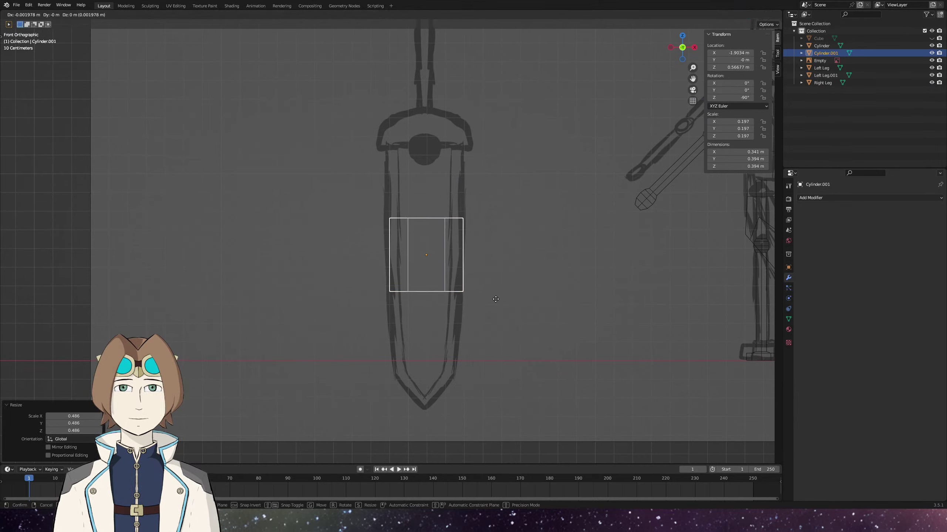
{"action": "left_click", "coordinate": [495, 232]}
In Edit Mode, move the cylinder's lower vertices about 0.97 m down along Z to the sketched blade's tip.
{"action": "key", "text": "Tab"}
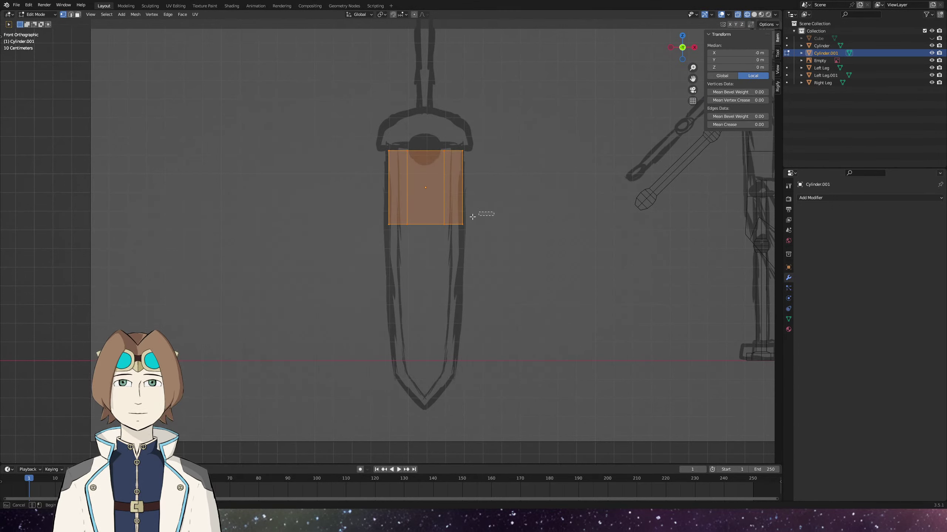
{"action": "left_click_drag", "start_coordinate": [481, 212], "coordinate": [342, 257]}
{"action": "key", "text": "g"}
{"action": "key", "text": "z"}
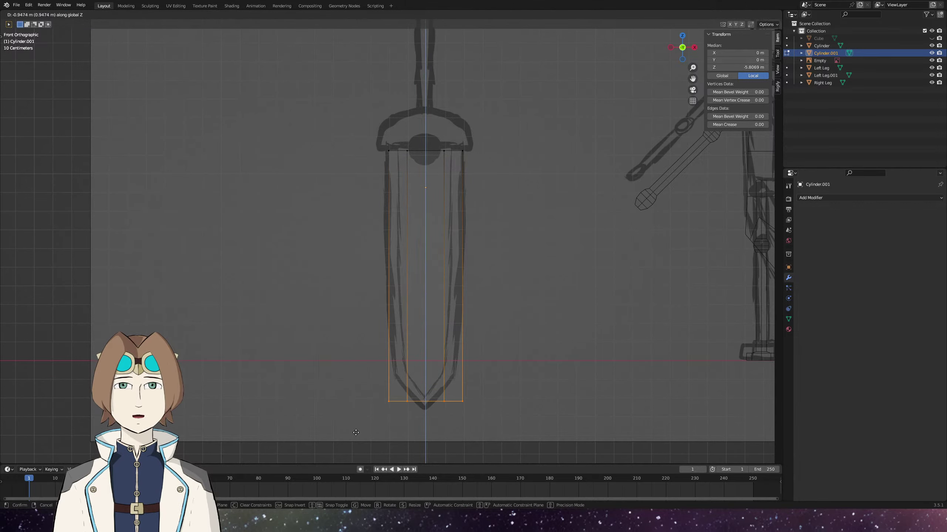
{"action": "left_click", "coordinate": [355, 435]}
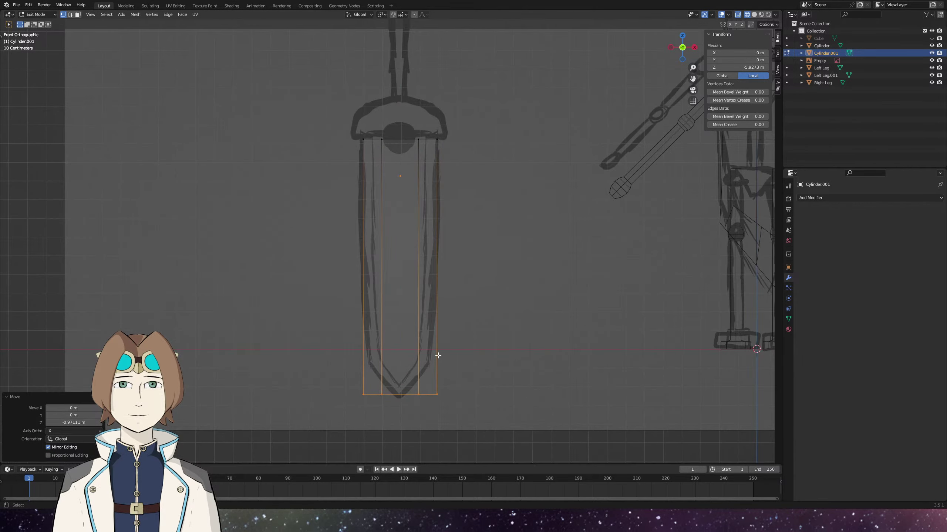
Cut the blade mesh down its vertical centre line with an unslid loop cut, and delete the left half's vertices.
{"action": "key", "text": "ctrl+r"}
{"action": "left_click", "coordinate": [400, 394]}
{"action": "right_click", "coordinate": [400, 395]}
{"action": "left_click_drag", "start_coordinate": [335, 112], "coordinate": [395, 410]}
{"action": "key", "text": "x"}
Add a Mirror modifier to the half blade with Clipping enabled.
{"action": "left_click", "coordinate": [834, 198]}
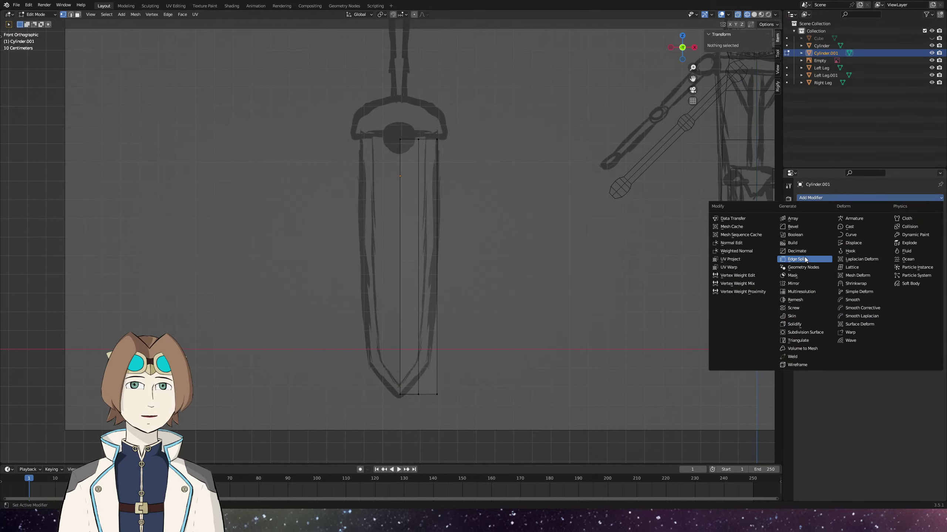
{"action": "left_click", "coordinate": [802, 286]}
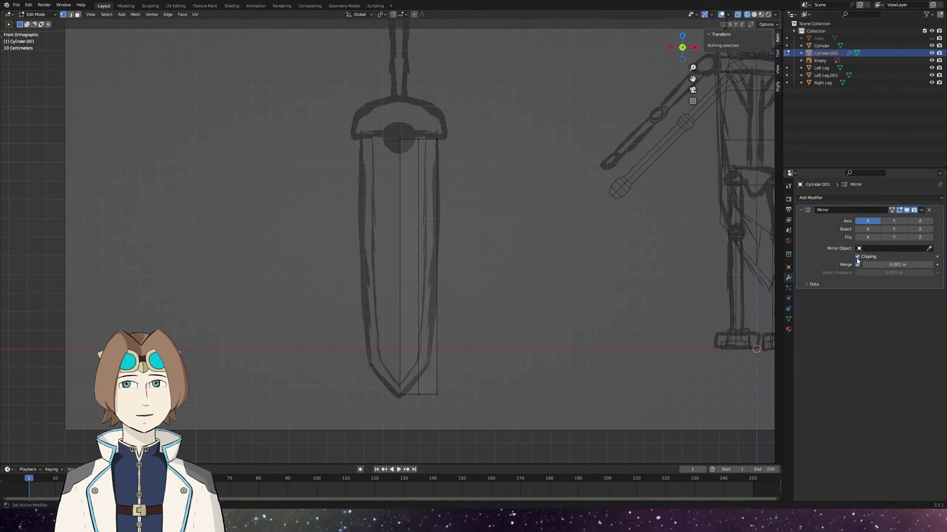
{"action": "scroll", "coordinate": [593, 264], "scroll_direction": "down", "scroll_amount": 4}
{"action": "scroll", "coordinate": [527, 200], "scroll_direction": "up", "scroll_amount": 4}
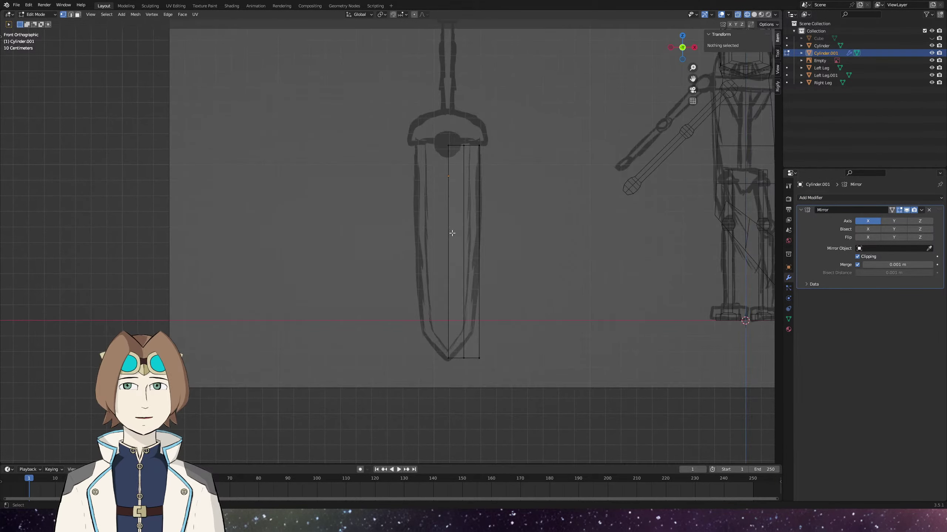
{"action": "scroll", "coordinate": [527, 200], "scroll_direction": "down", "scroll_amount": 3}
{"action": "key", "text": "a"}
{"action": "key", "text": "g"}
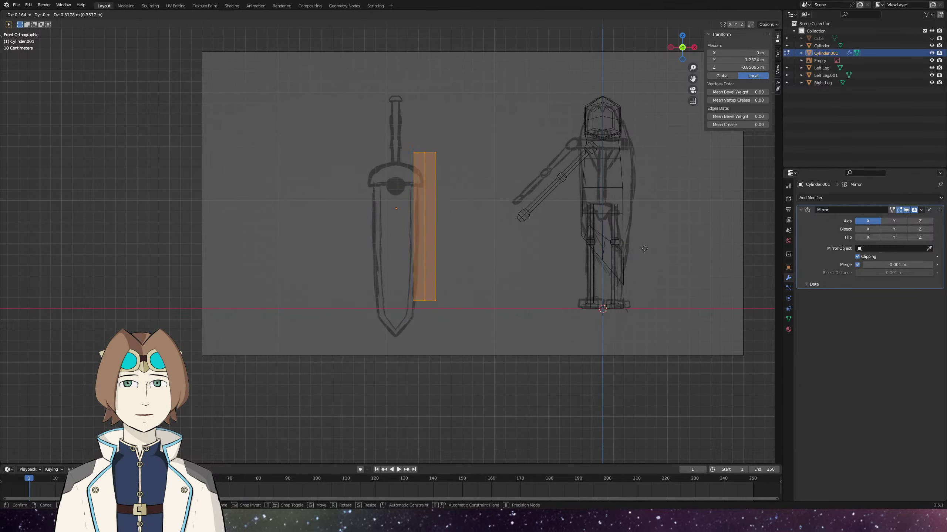
{"action": "left_click", "coordinate": [485, 245]}
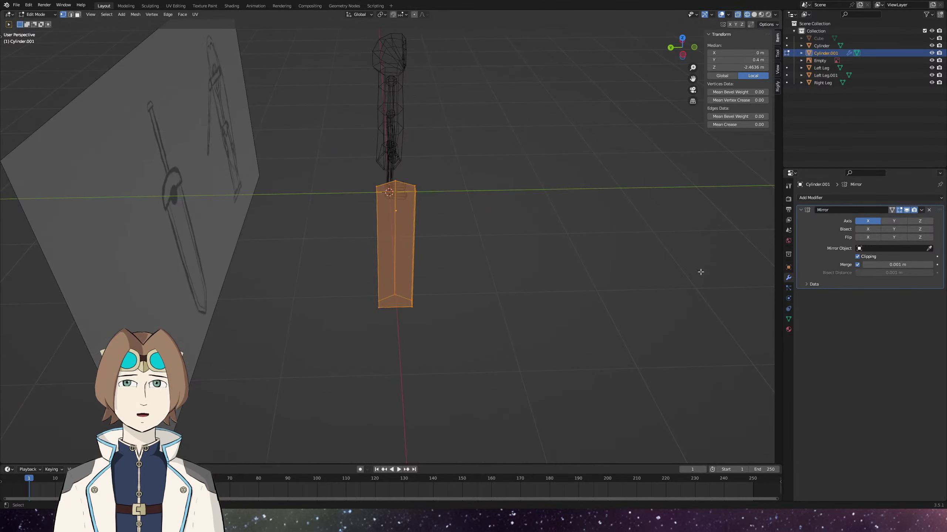
Apply the blade object's rotation and keep the Mirror modifier on the X axis only.
{"action": "left_click", "coordinate": [892, 221]}
{"action": "key", "text": "Tab"}
{"action": "key", "text": "ctrl+a"}
{"action": "left_click", "coordinate": [596, 301]}
{"action": "left_click", "coordinate": [893, 221]}
{"action": "key", "text": "Tab"}
{"action": "key", "text": "KP_1"}
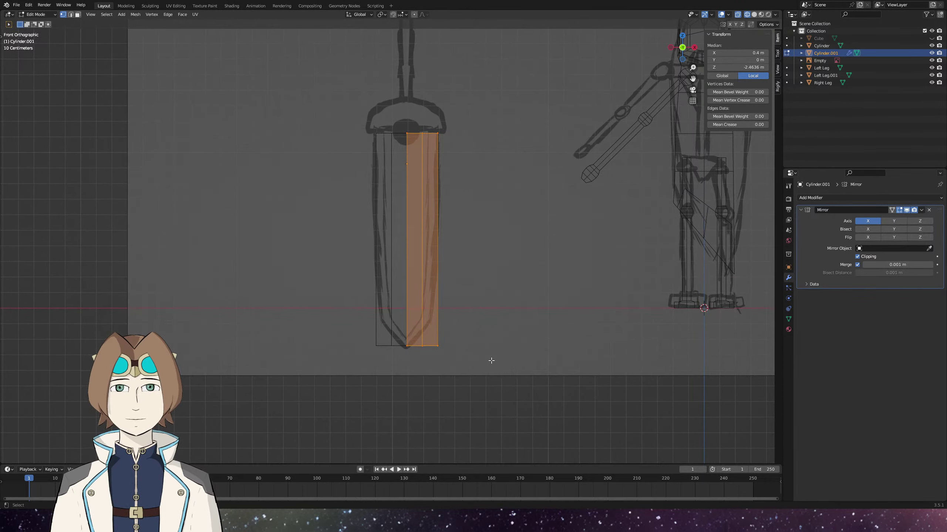
Move the blade's bottom vertices about 0.016 m further down along Z to the sketched point.
{"action": "scroll", "coordinate": [491, 360], "scroll_direction": "up", "scroll_amount": 1}
{"action": "scroll", "coordinate": [545, 300], "scroll_direction": "up", "scroll_amount": 2}
{"action": "left_click_drag", "start_coordinate": [546, 300], "coordinate": [407, 340]}
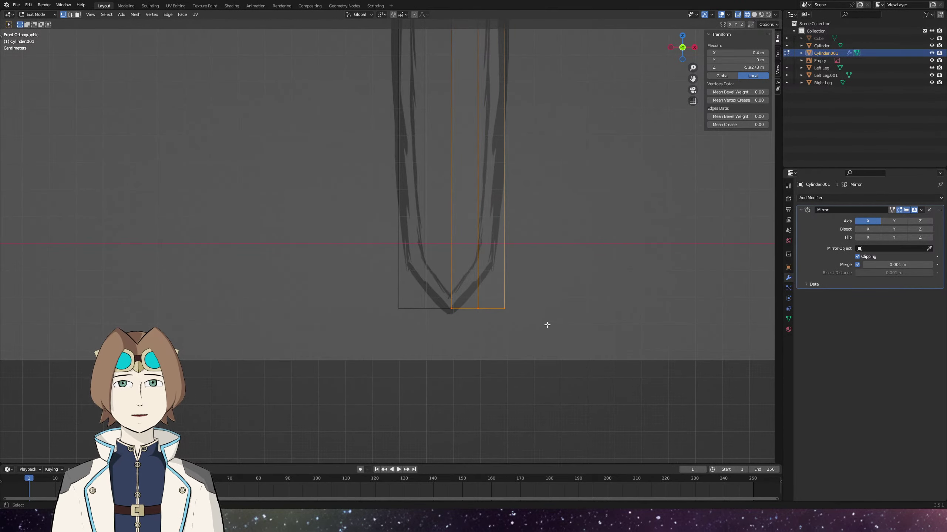
{"action": "key", "text": "g"}
{"action": "key", "text": "z"}
{"action": "left_click", "coordinate": [544, 317]}
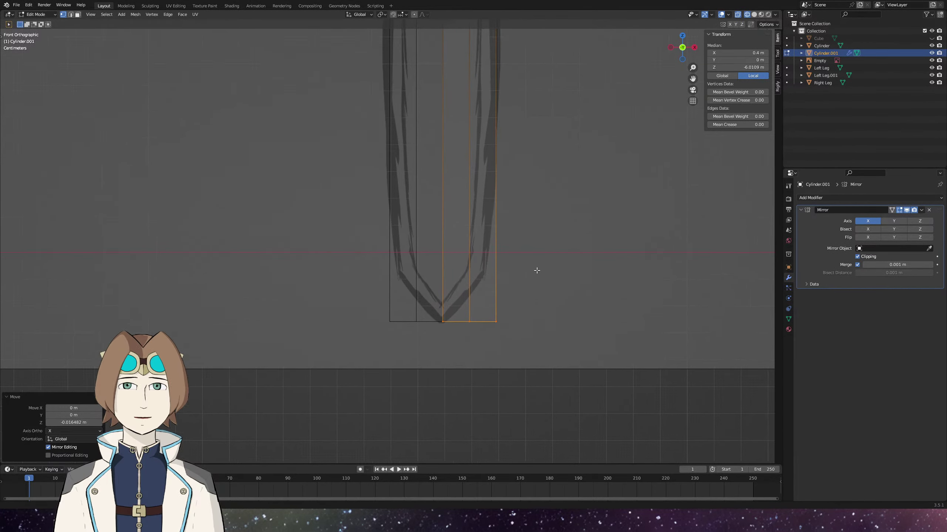
Add a horizontal loop cut across the blade and slide it down to just above the sketched tip's taper.
{"action": "key", "text": "ctrl+r"}
{"action": "left_click", "coordinate": [474, 257]}
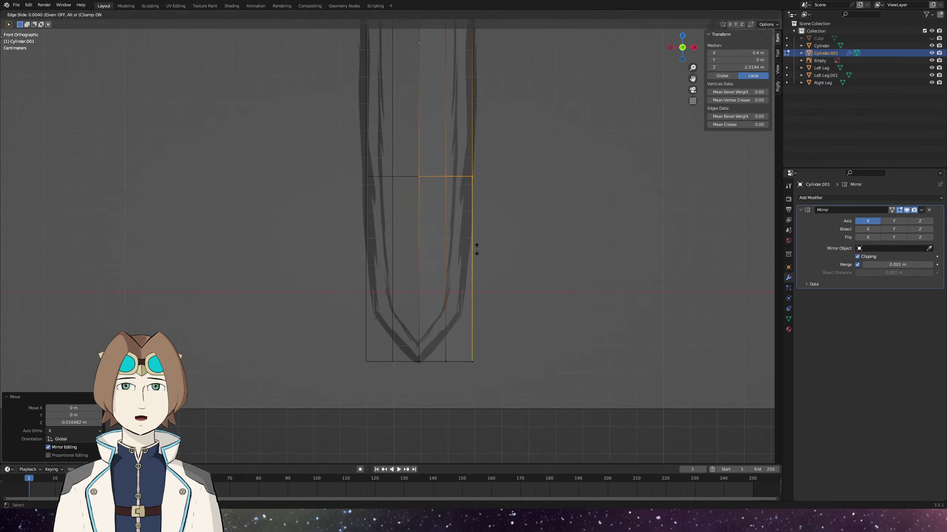
{"action": "left_click", "coordinate": [467, 363]}
Scale the blade's bottom vertices inward to narrow its lower end.
{"action": "left_click_drag", "start_coordinate": [532, 351], "coordinate": [373, 386]}
{"action": "key", "text": "s"}
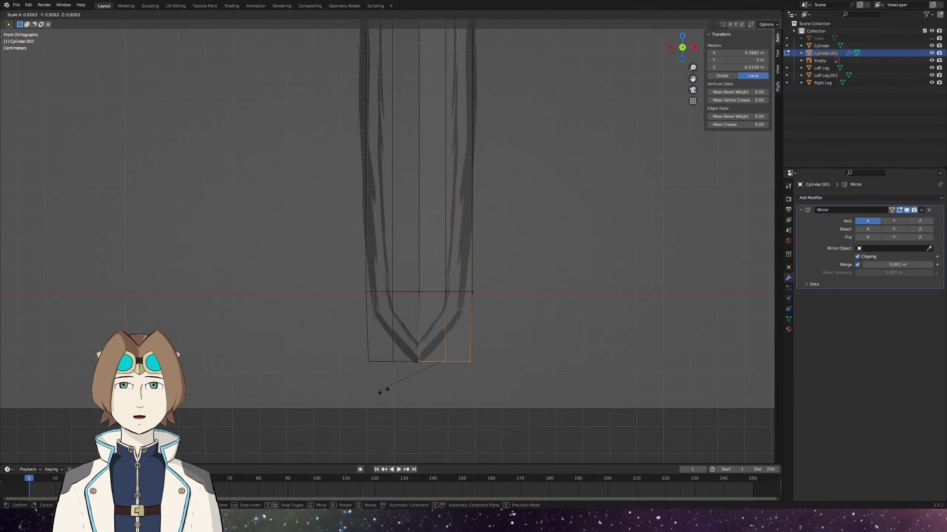
{"action": "left_click", "coordinate": [423, 388]}
Move the inner and outer bottom vertices along X to the centre line to form the blade's point.
{"action": "scroll", "coordinate": [422, 373], "scroll_direction": "up", "scroll_amount": 3}
{"action": "left_click", "coordinate": [432, 276]}
{"action": "key", "text": "g"}
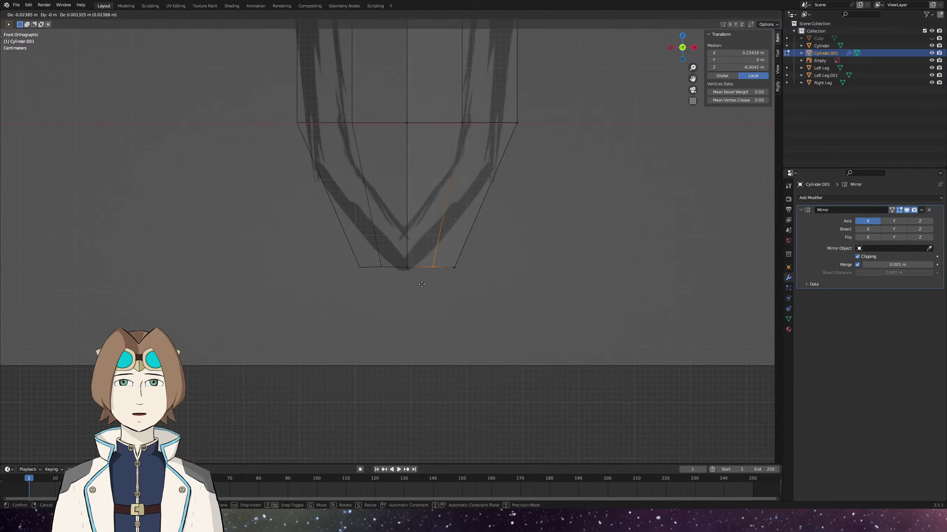
{"action": "left_click", "coordinate": [424, 278]}
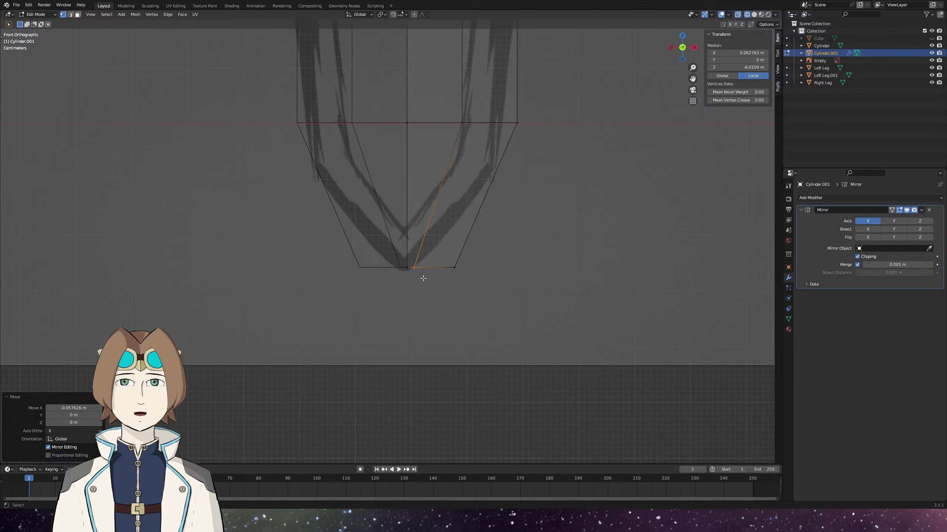
{"action": "left_click", "coordinate": [455, 268]}
{"action": "key", "text": "g"}
{"action": "key", "text": "x"}
{"action": "left_click", "coordinate": [437, 282]}
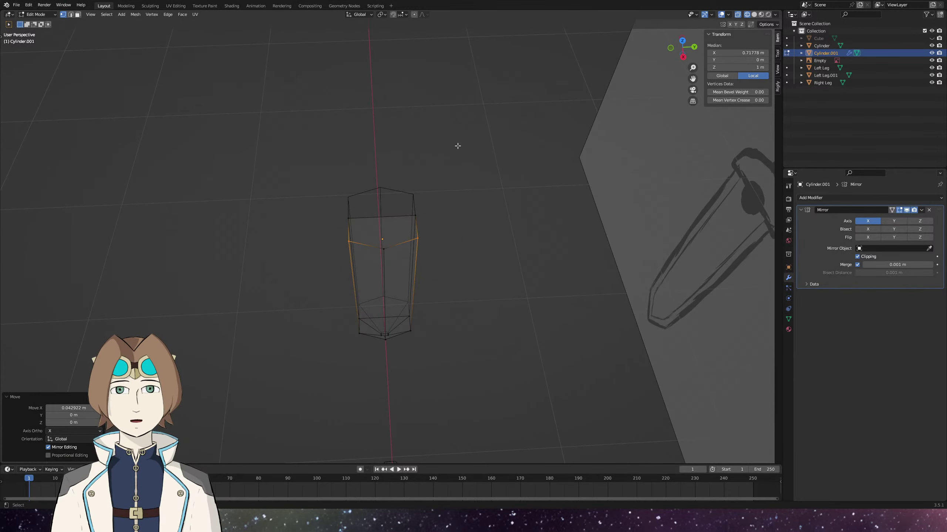
Flatten the whole blade mesh to about 0.148 along the Y axis.
{"action": "left_click_drag", "start_coordinate": [457, 145], "coordinate": [330, 405]}
{"action": "key", "text": "s"}
{"action": "key", "text": "y"}
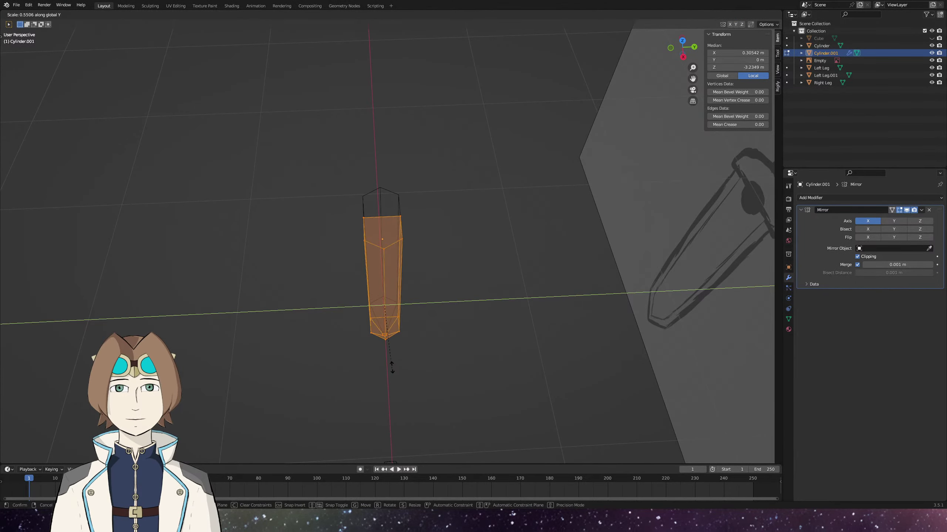
{"action": "left_click", "coordinate": [386, 321]}
Thin the blade just above its tip by scaling the loop cut's front and back edges along Y in the side view.
{"action": "left_click_drag", "start_coordinate": [366, 385], "coordinate": [380, 339]}
{"action": "key", "text": "KP_3"}
{"action": "left_click_drag", "start_coordinate": [413, 431], "coordinate": [364, 381]}
{"action": "scroll", "coordinate": [429, 187], "scroll_direction": "up", "scroll_amount": 5}
{"action": "scroll", "coordinate": [395, 260], "scroll_direction": "down", "scroll_amount": 2}
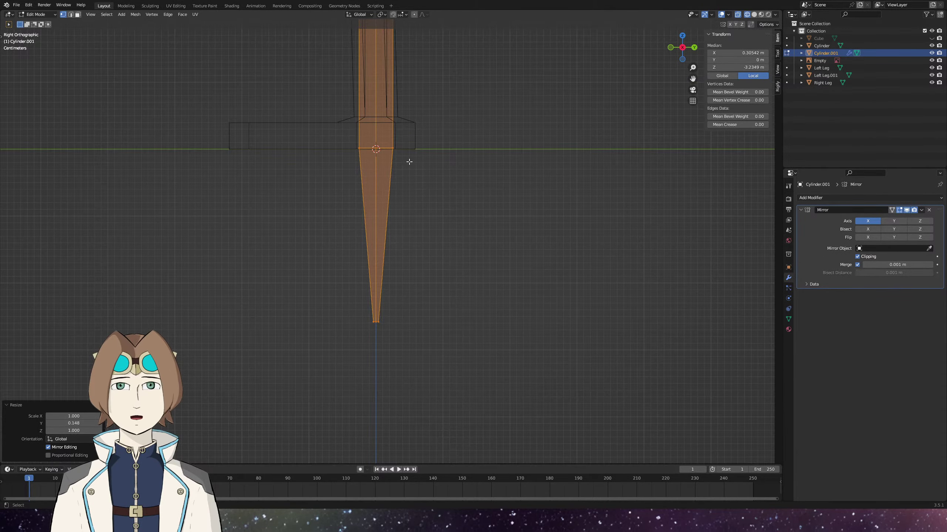
{"action": "scroll", "coordinate": [409, 162], "scroll_direction": "up", "scroll_amount": 3}
{"action": "left_click_drag", "start_coordinate": [409, 162], "coordinate": [501, 321]}
{"action": "left_click", "coordinate": [469, 273]}
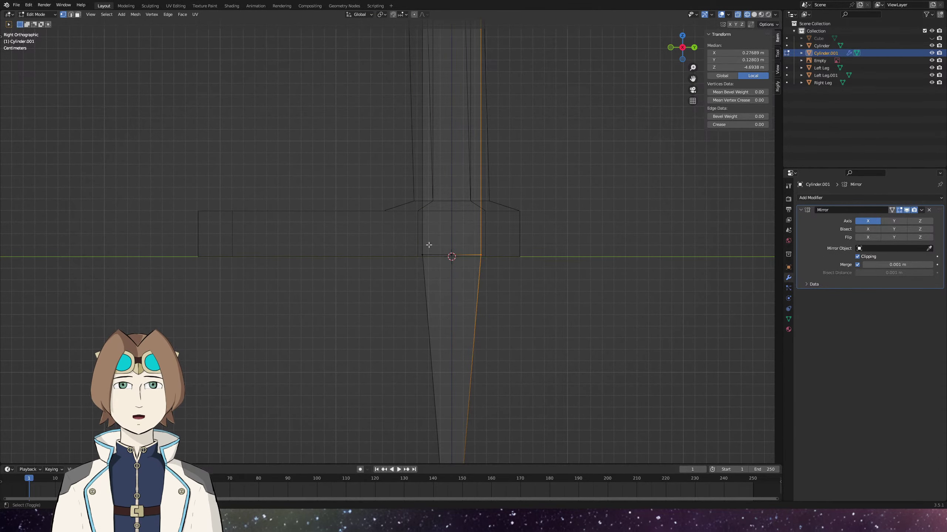
{"action": "left_click", "coordinate": [424, 261], "text": "alt+shift"}
{"action": "key", "text": "s"}
{"action": "key", "text": "y"}
{"action": "left_click", "coordinate": [421, 268]}
Return to solid shading and select the blade's top face in face selection mode.
{"action": "key", "text": "shift+z"}
{"action": "scroll", "coordinate": [425, 321], "scroll_direction": "down", "scroll_amount": 8}
{"action": "left_click_drag", "start_coordinate": [421, 321], "coordinate": [488, 372]}
{"action": "key", "text": "3"}
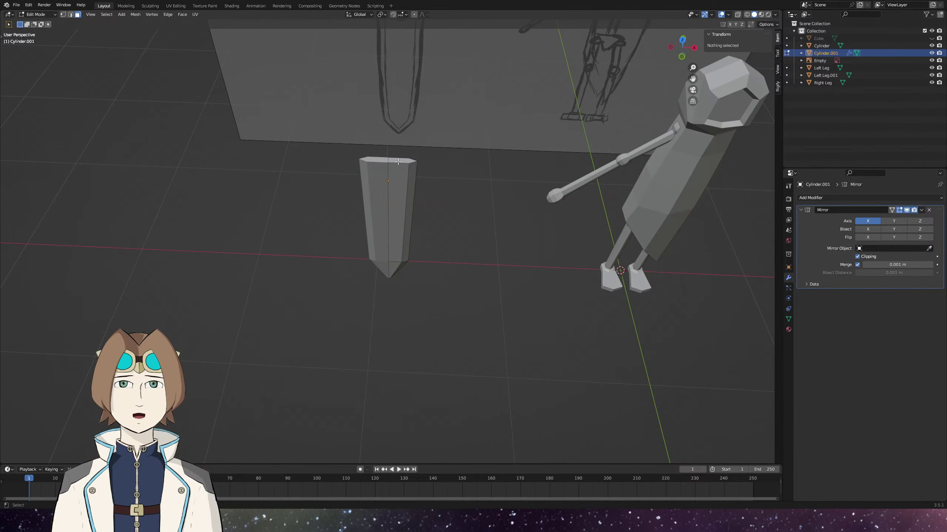
{"action": "left_click", "coordinate": [398, 162]}
{"action": "key", "text": "3"}
{"action": "key", "text": "1"}
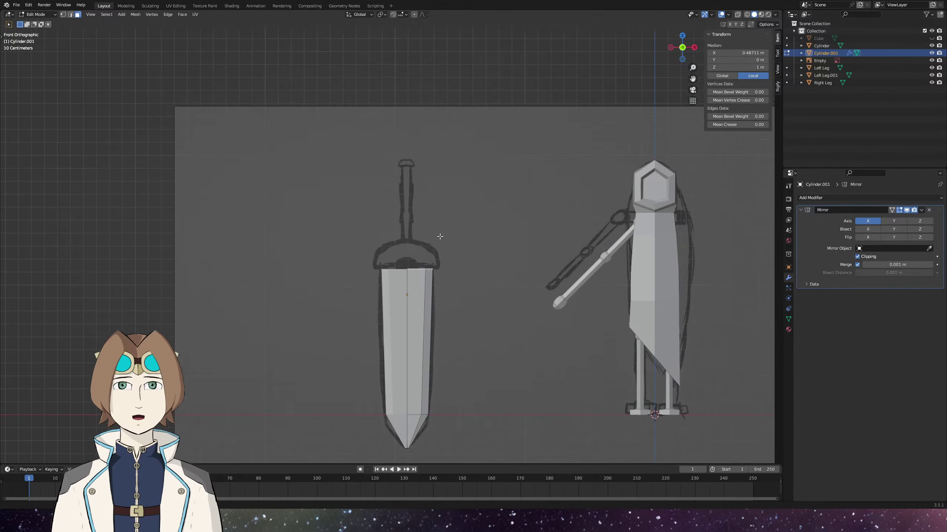
{"action": "scroll", "coordinate": [439, 236], "scroll_direction": "up", "scroll_amount": 5}
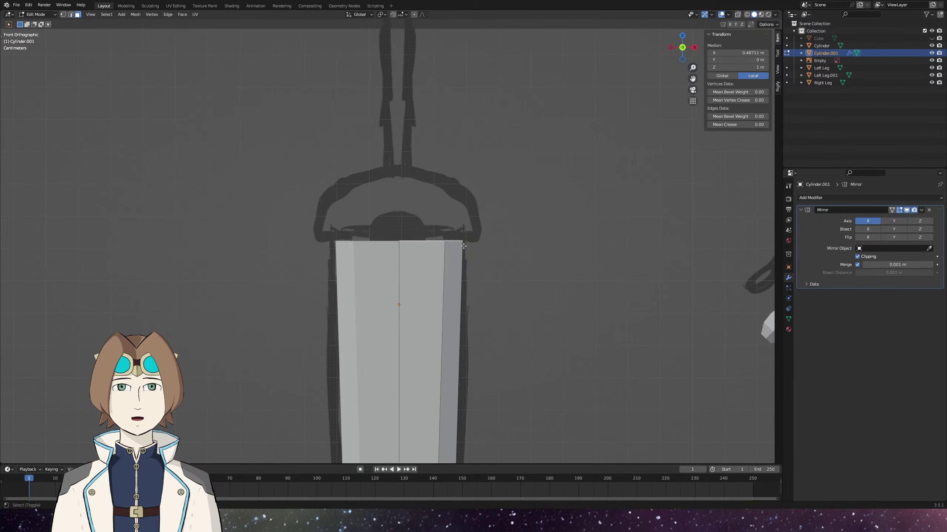
Leave Edit Mode and add a new six-sided cylinder with 1 m radius and 2 m depth.
{"action": "key", "text": "shift+a"}
{"action": "key", "text": "Escape"}
{"action": "key", "text": "Tab"}
{"action": "scroll", "coordinate": [466, 240], "scroll_direction": "down", "scroll_amount": 5}
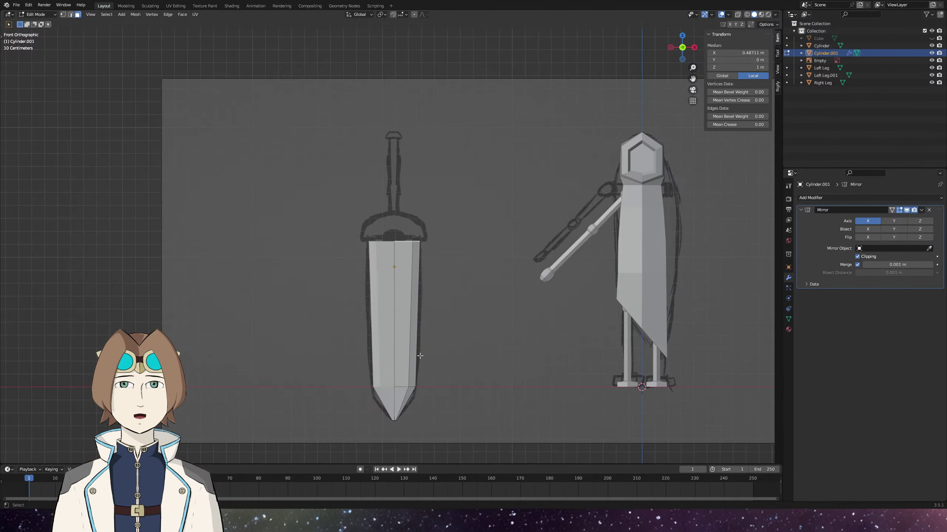
{"action": "key", "text": "shift+a"}
{"action": "mouse_move", "coordinate": [395, 279]}
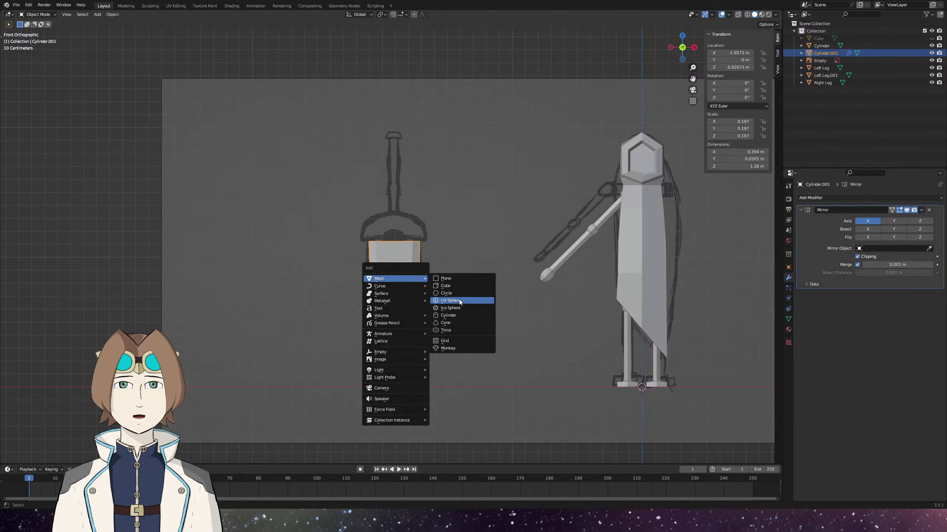
{"action": "left_click", "coordinate": [451, 315]}
{"action": "scroll", "coordinate": [469, 329], "scroll_direction": "down", "scroll_amount": 3}
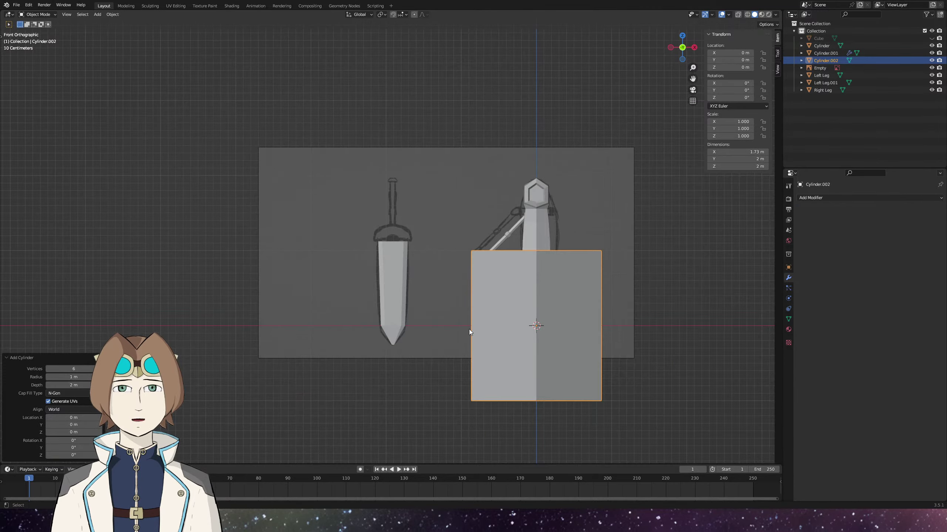
{"action": "left_click_drag", "start_coordinate": [556, 311], "coordinate": [486, 326]}
{"action": "key", "text": "Tab"}
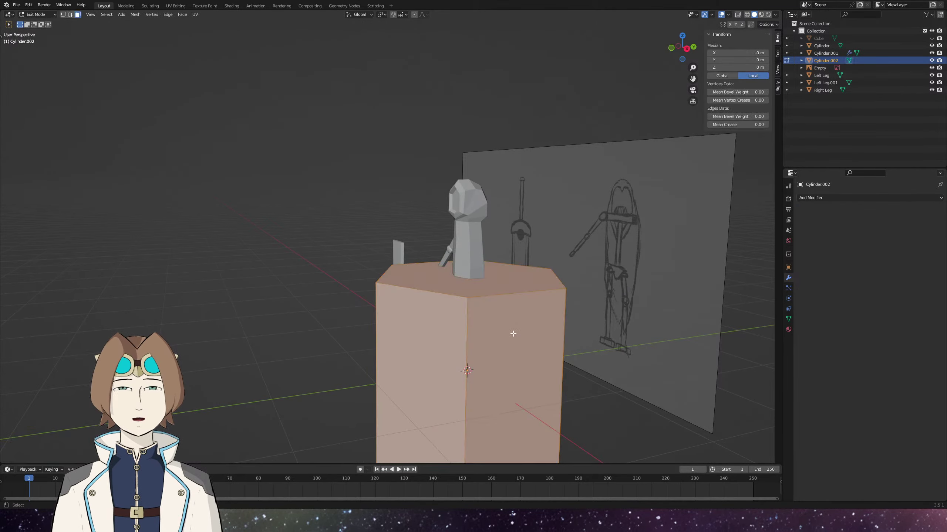
{"action": "key", "text": "Tab"}
Move the new cylinder about -1.80 m in X and 1.17 m in Z over the sword in the front view.
{"action": "key", "text": "KP_1"}
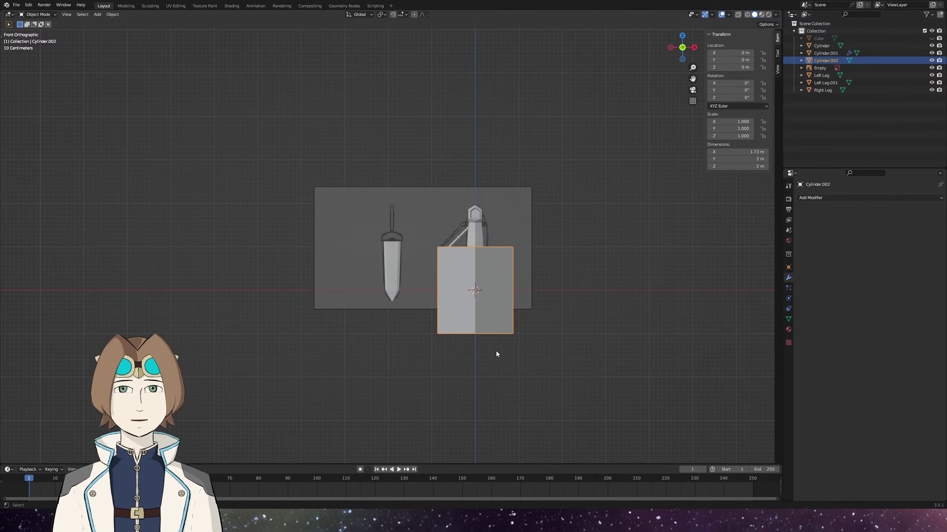
{"action": "scroll", "coordinate": [495, 351], "scroll_direction": "up", "scroll_amount": 4}
{"action": "key", "text": "g"}
{"action": "left_click", "coordinate": [346, 239]}
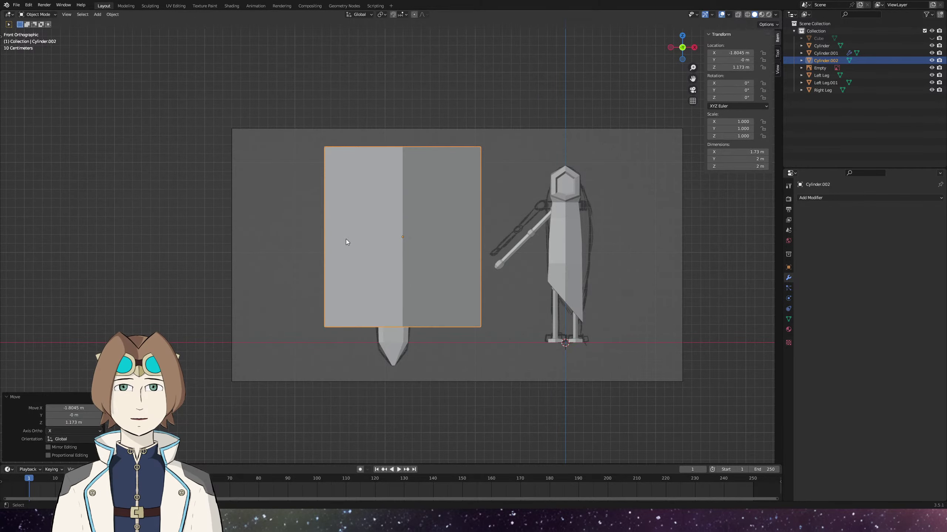
Switch to wireframe shading and return the new cylinder from the sword sketch to the world origin.
{"action": "key", "text": "shift+z"}
{"action": "scroll", "coordinate": [444, 253], "scroll_direction": "up", "scroll_amount": 3}
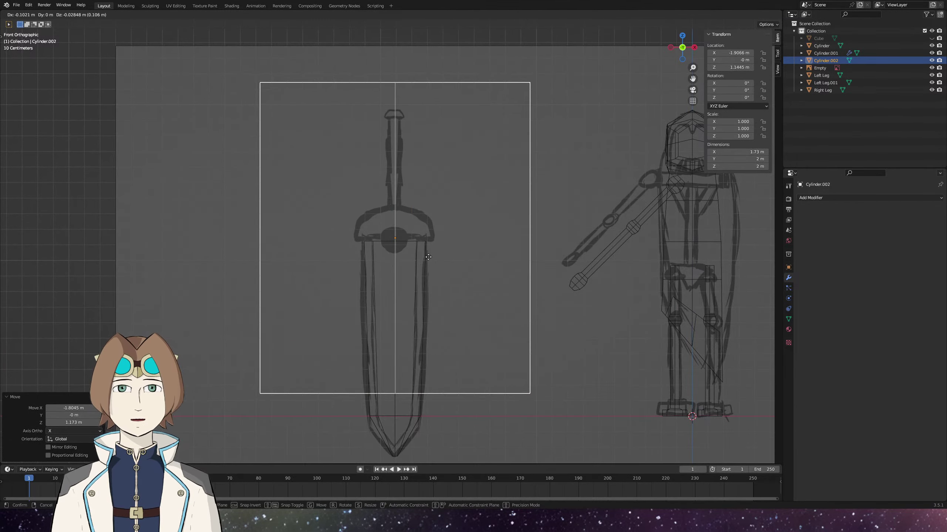
{"action": "left_click", "coordinate": [429, 258]}
{"action": "left_click", "coordinate": [433, 275]}
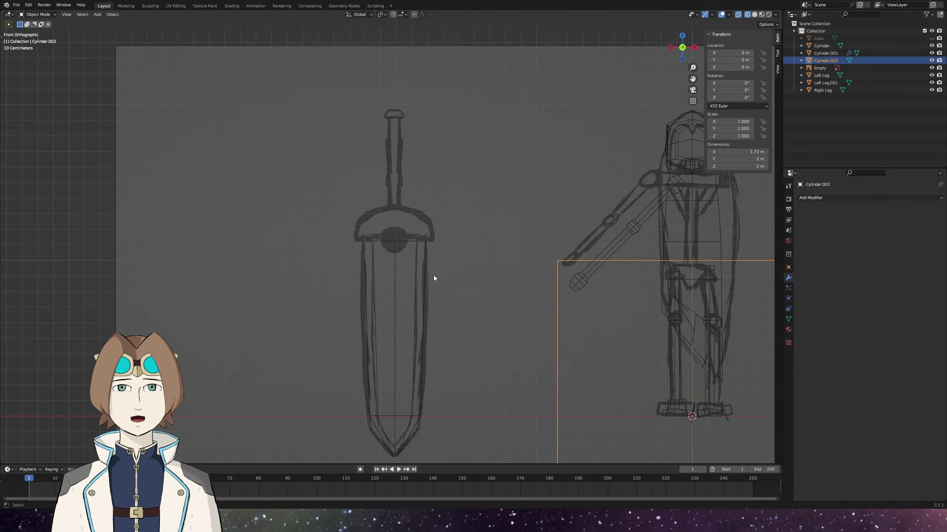
{"action": "scroll", "coordinate": [393, 312], "scroll_direction": "down", "scroll_amount": 4}
Set the sword blade's X location to 0 m so it is centred on the world origin.
{"action": "left_click", "coordinate": [389, 330]}
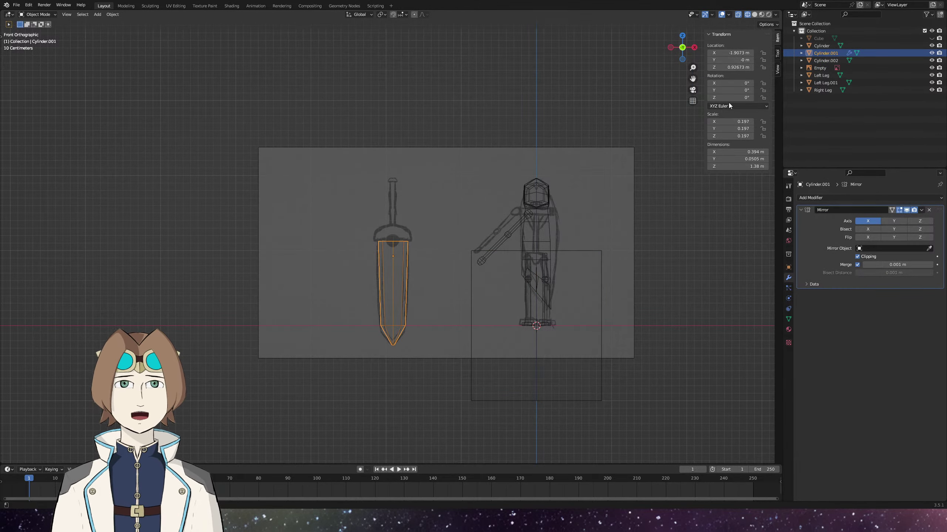
{"action": "left_click", "coordinate": [733, 53]}
{"action": "type", "text": "0"}
{"action": "key", "text": "Return"}
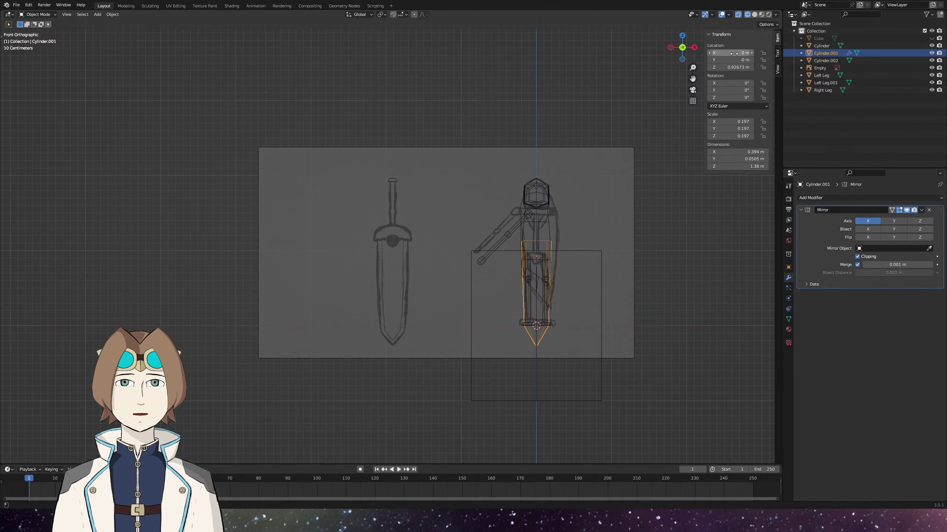
Hide the body, arm and leg objects, keeping only the new cylinder, the blade and the reference sketch visible.
{"action": "left_click", "coordinate": [596, 399]}
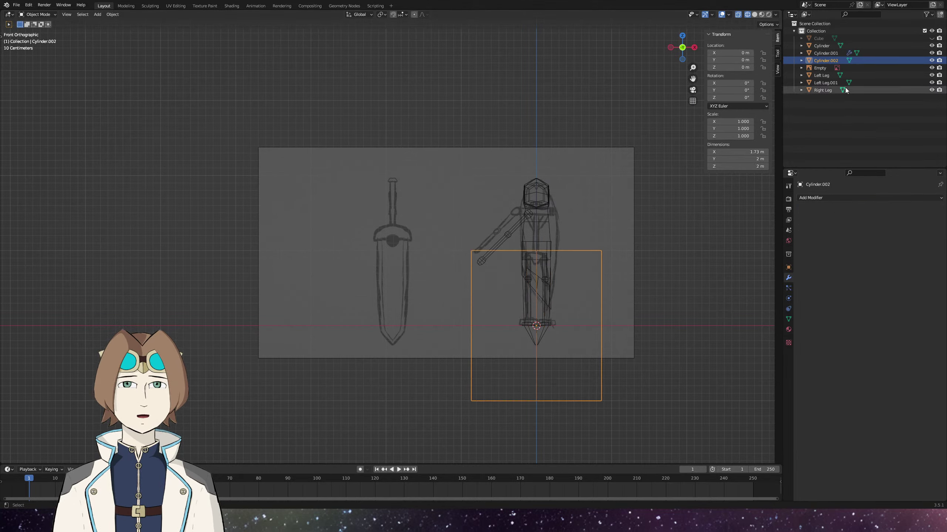
{"action": "left_click", "coordinate": [932, 53]}
{"action": "left_click", "coordinate": [931, 45]}
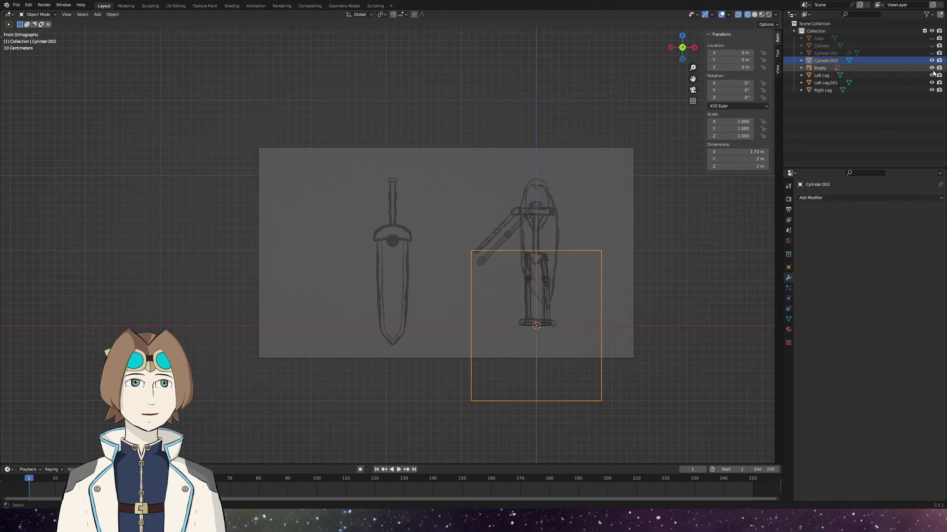
{"action": "left_click", "coordinate": [931, 75]}
{"action": "left_click", "coordinate": [931, 82]}
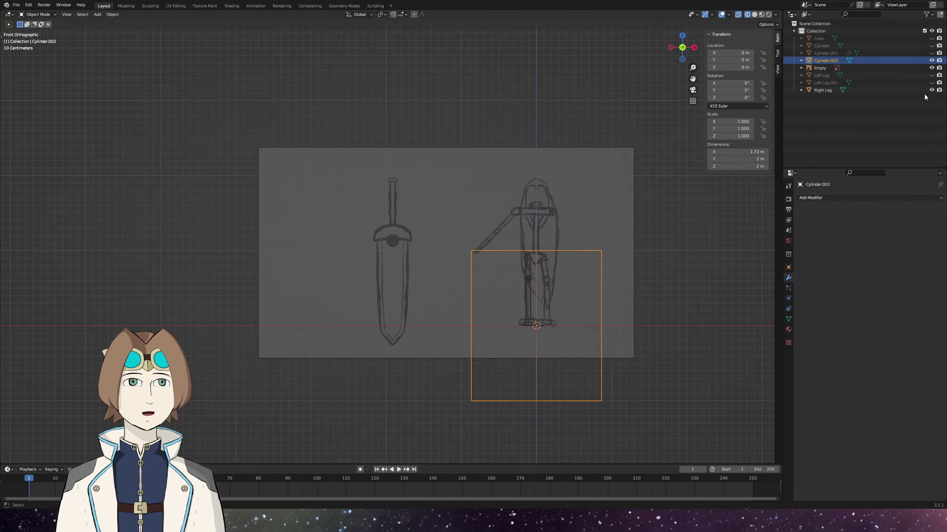
{"action": "left_click", "coordinate": [931, 90]}
{"action": "scroll", "coordinate": [624, 233], "scroll_direction": "up", "scroll_amount": 3}
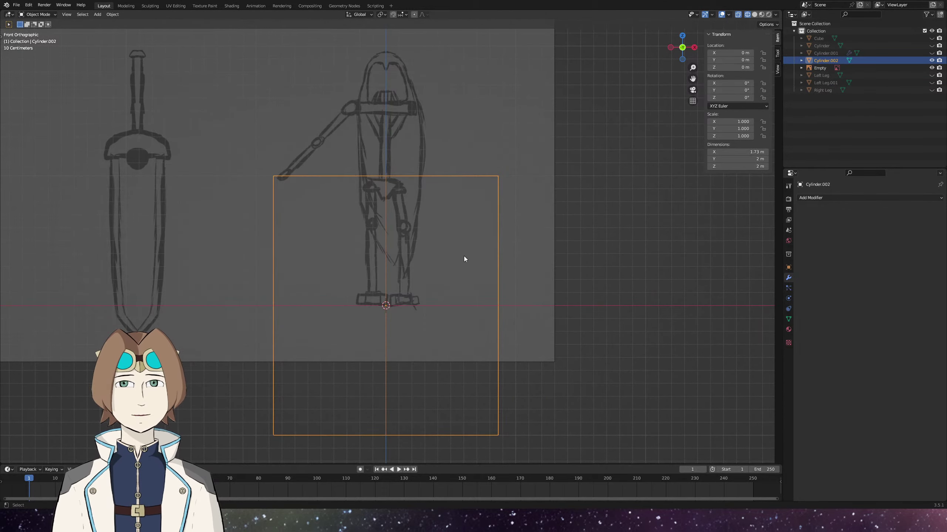
{"action": "left_click_drag", "start_coordinate": [477, 278], "coordinate": [488, 267]}
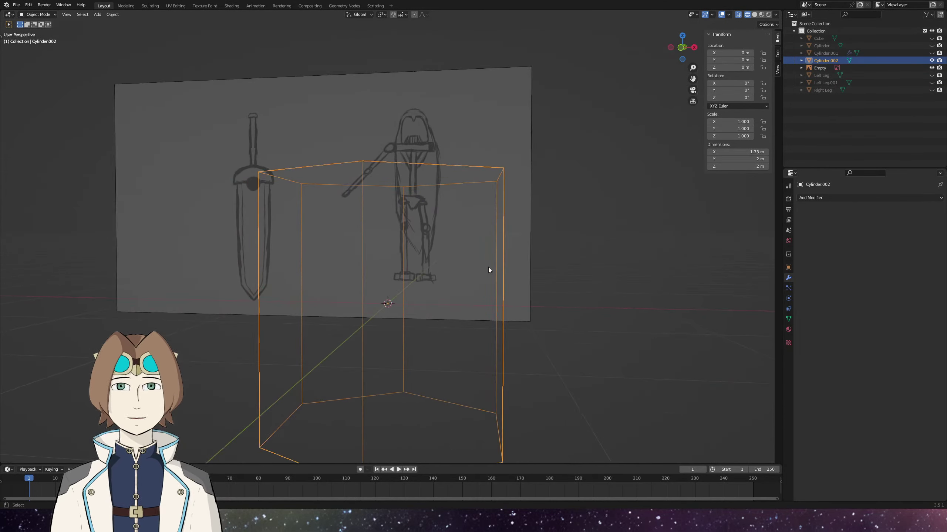
{"action": "left_click", "coordinate": [932, 52]}
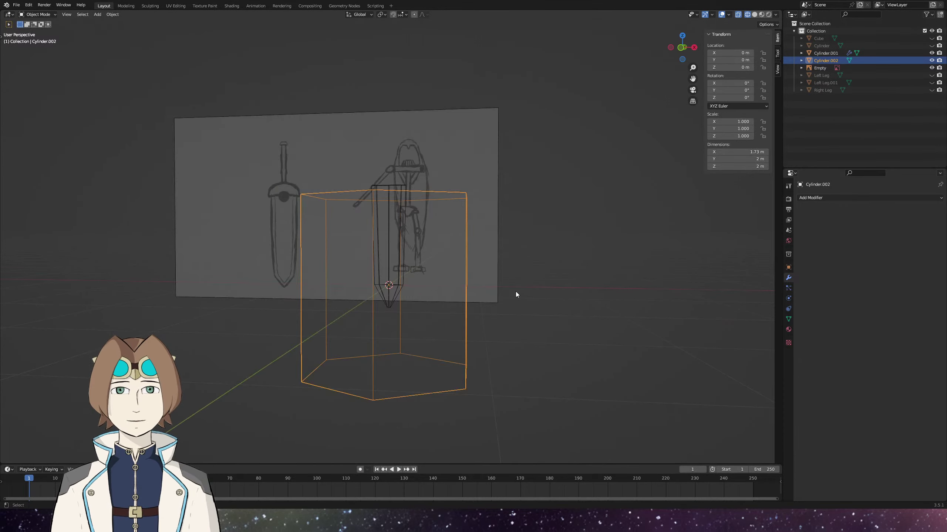
Rotate the new cylinder's mesh a quarter turn in the side view so its hexagonal face points to the front.
{"action": "key", "text": "Tab"}
{"action": "key", "text": "KP_3"}
{"action": "key", "text": "r"}
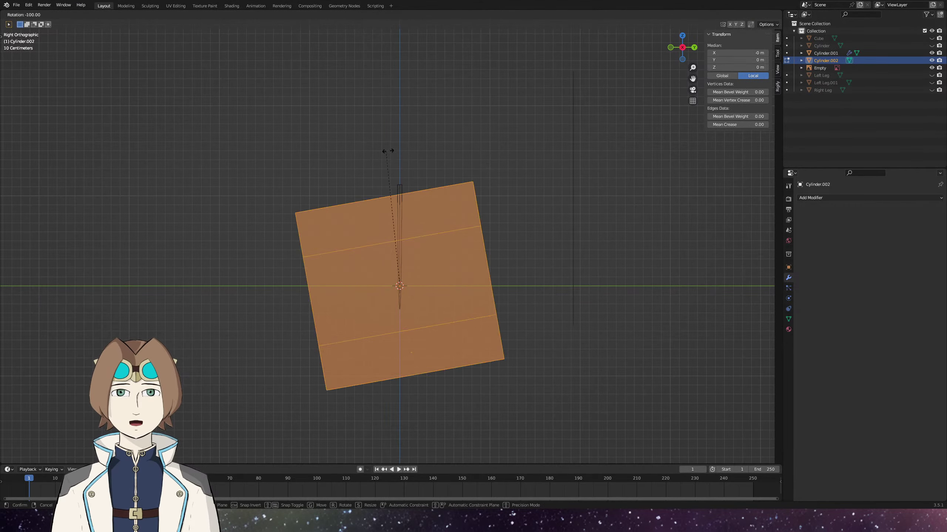
{"action": "left_click", "coordinate": [401, 151]}
{"action": "key", "text": "KP_1"}
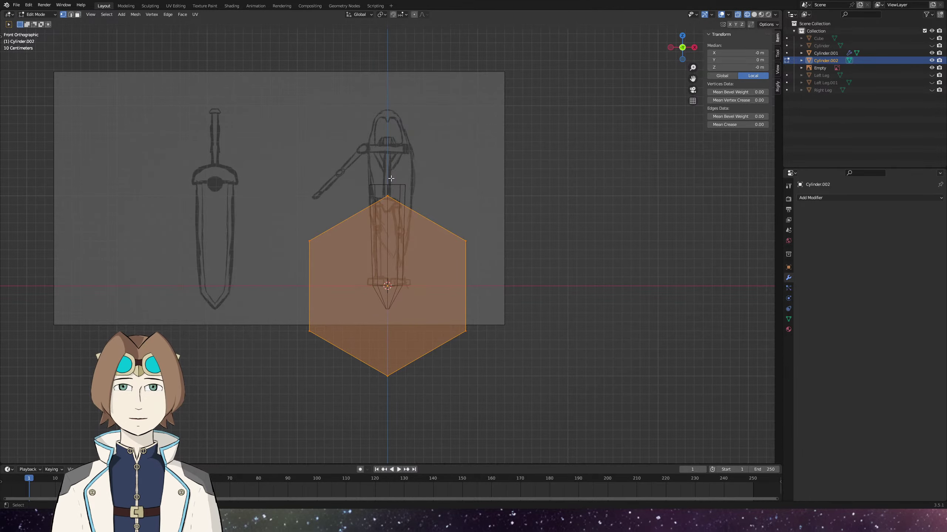
Scale the hexagonal mesh uniformly to about 0.189 in the front view, close to the blade's width.
{"action": "scroll", "coordinate": [391, 178], "scroll_direction": "up", "scroll_amount": 3}
{"action": "key", "text": "s"}
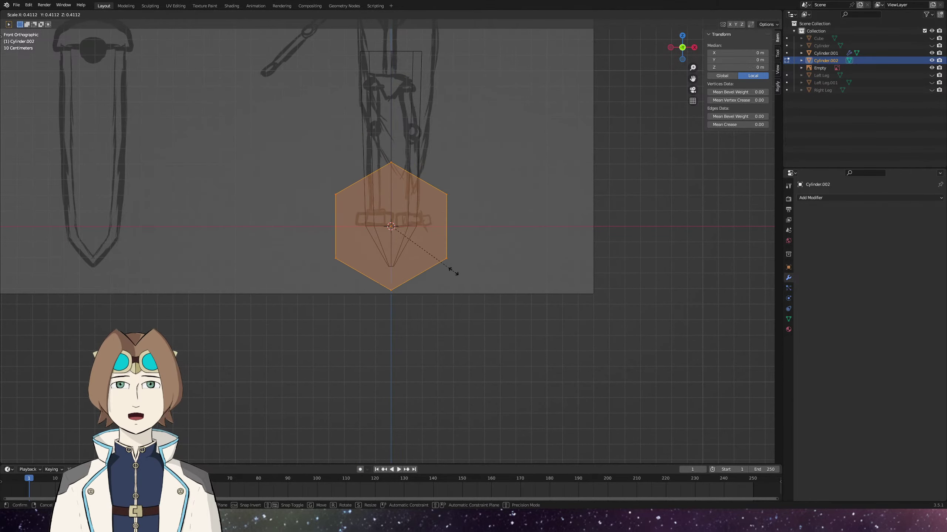
{"action": "left_click", "coordinate": [420, 247]}
{"action": "scroll", "coordinate": [455, 201], "scroll_direction": "up", "scroll_amount": 4}
{"action": "key", "text": "g"}
{"action": "key", "text": "z"}
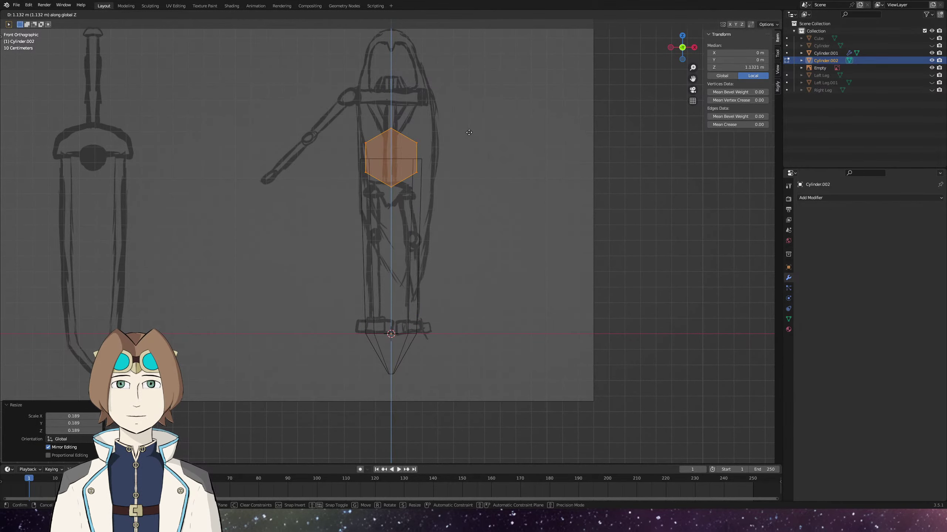
{"action": "right_click", "coordinate": [469, 132]}
Leave Edit Mode and move the hexagonal cylinder 1.125 m up along Z to the blade's top edge.
{"action": "key", "text": "Tab"}
{"action": "key", "text": "g"}
{"action": "key", "text": "z"}
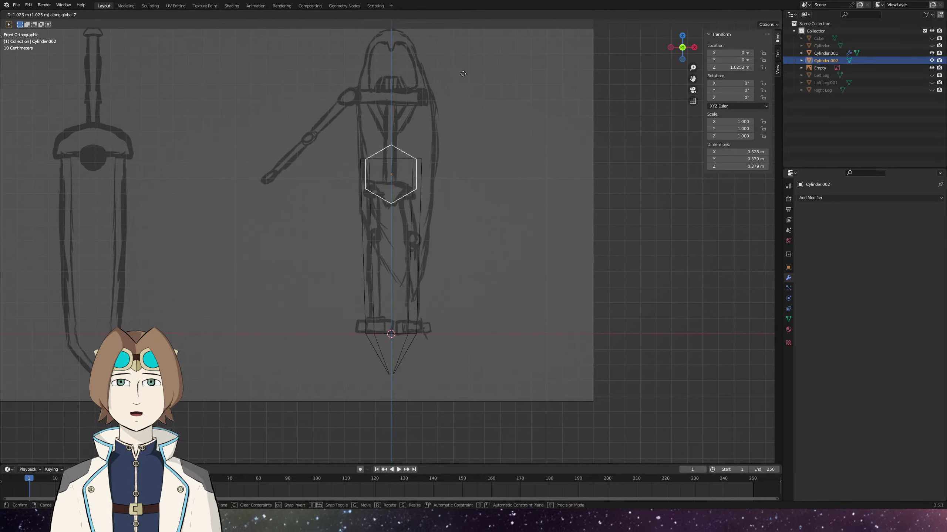
{"action": "left_click", "coordinate": [468, 62]}
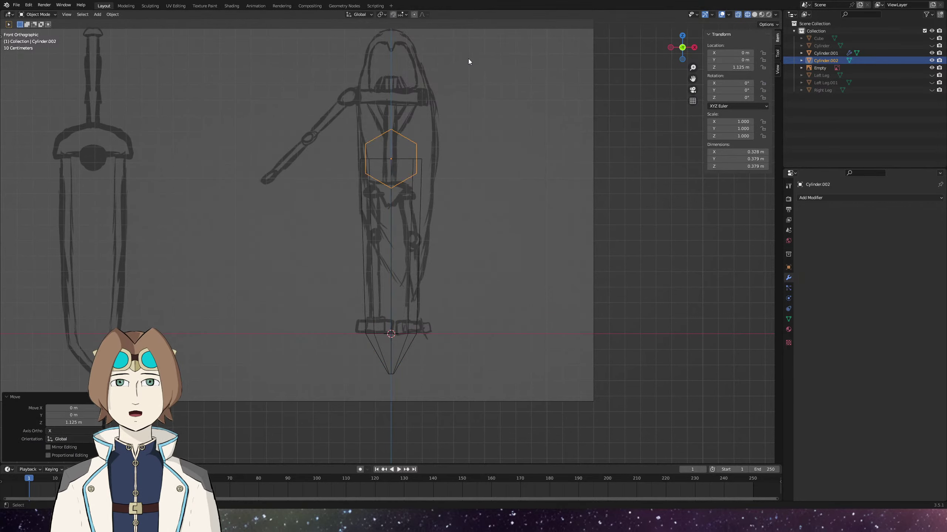
Scale the hexagonal mesh along X and Y into a thin crossguard wider than the blade, using 0.232 on Y.
{"action": "scroll", "coordinate": [444, 163], "scroll_direction": "up", "scroll_amount": 3}
{"action": "key", "text": "Tab"}
{"action": "scroll", "coordinate": [444, 163], "scroll_direction": "up", "scroll_amount": 3}
{"action": "key", "text": "s"}
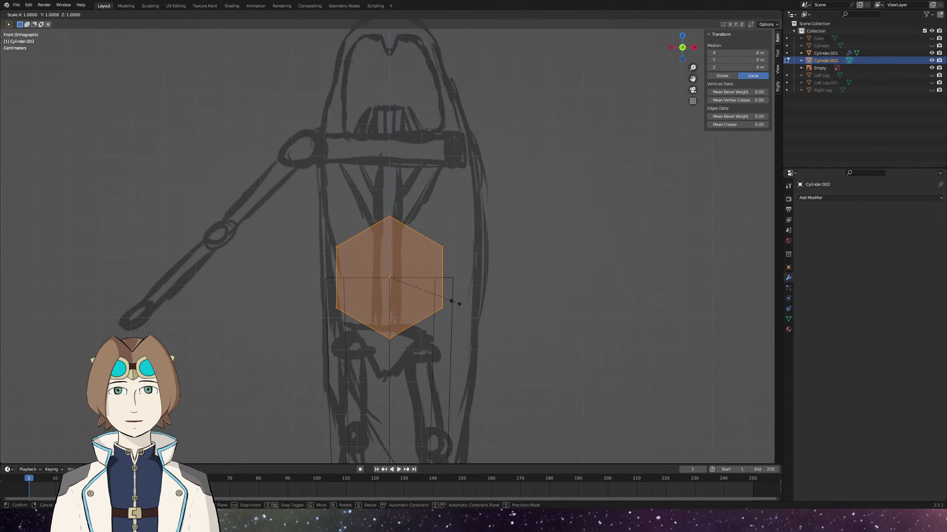
{"action": "key", "text": "x"}
{"action": "key", "text": "y"}
{"action": "left_click", "coordinate": [508, 332]}
{"action": "left_click_drag", "start_coordinate": [507, 332], "coordinate": [500, 373]}
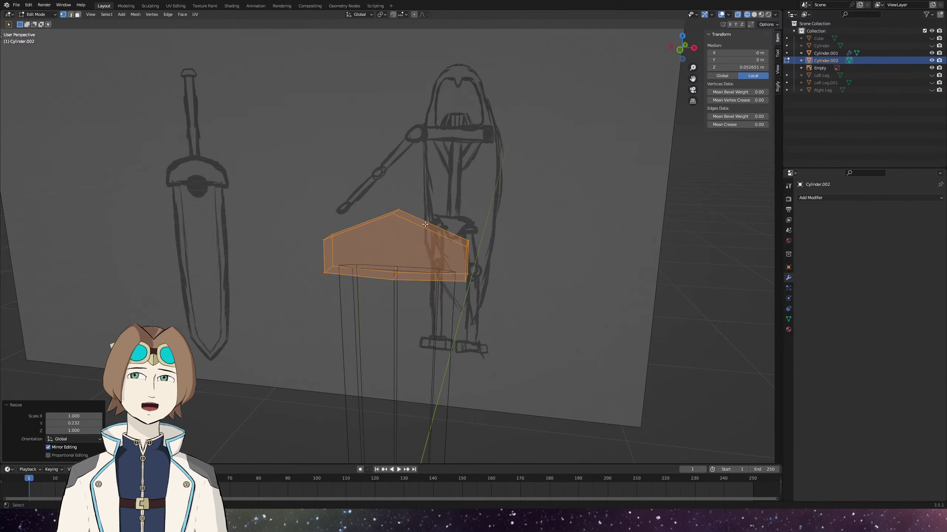
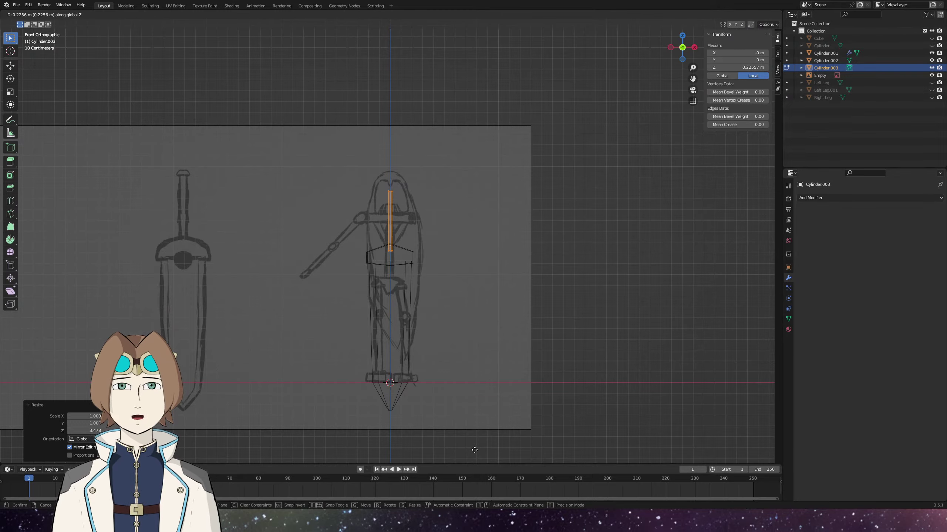
Raise the thin handle mesh along Z so it stands on top of the crossguard.
{"action": "left_click", "coordinate": [478, 440]}
{"action": "mouse_move", "coordinate": [475, 440]}
{"action": "left_mouse_down"}
{"action": "mouse_move", "coordinate": [515, 364]}
{"action": "mouse_move", "coordinate": [443, 382]}
{"action": "mouse_move", "coordinate": [433, 338]}
{"action": "mouse_move", "coordinate": [572, 382]}
{"action": "mouse_move", "coordinate": [629, 360]}
{"action": "mouse_move", "coordinate": [526, 361]}
{"action": "left_mouse_up"}
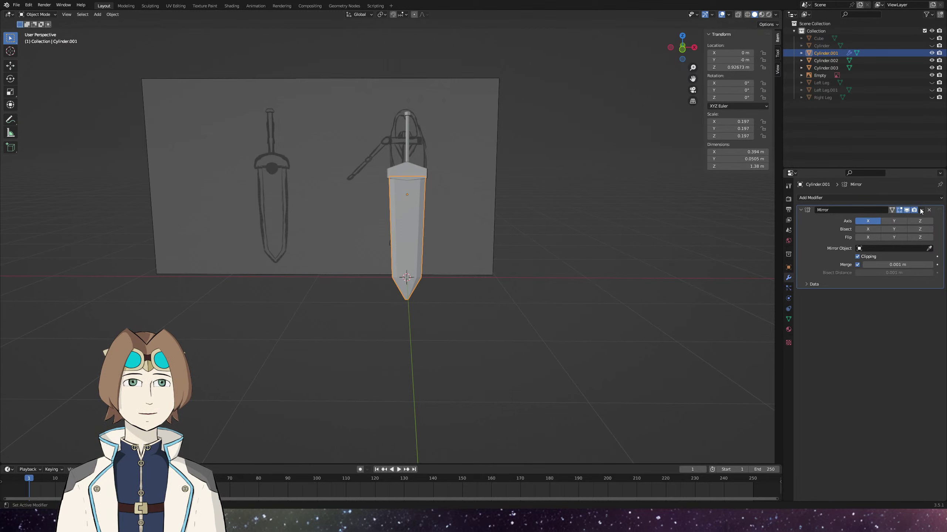
Apply the Mirror modifier on the sword blade and clear the selection.
{"action": "left_click", "coordinate": [915, 207]}
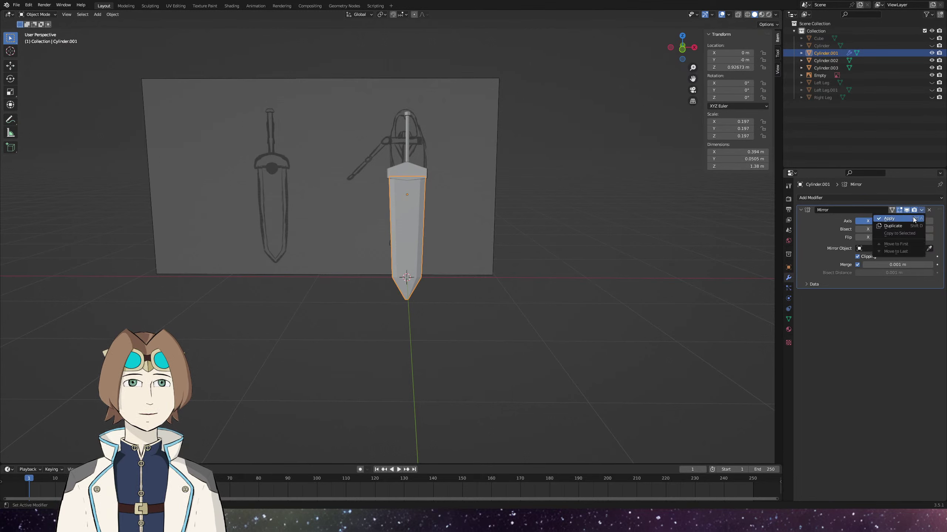
{"action": "left_click", "coordinate": [894, 216]}
{"action": "left_click_drag", "start_coordinate": [540, 345], "coordinate": [382, 174]}
{"action": "left_click", "coordinate": [501, 213]}
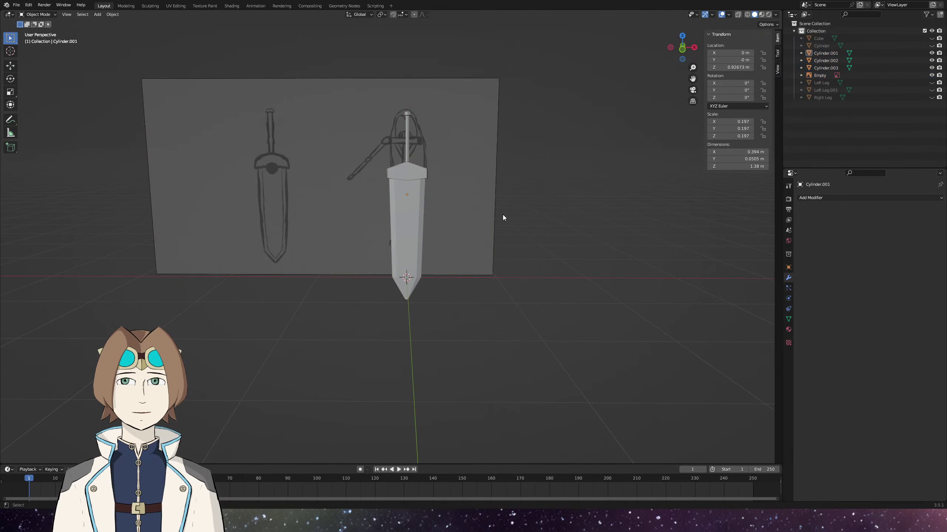
Join the blade, crossguard and handle into one sword object and save the file.
{"action": "left_click", "coordinate": [406, 223]}
{"action": "left_click", "coordinate": [406, 168], "text": "shift"}
{"action": "left_click", "coordinate": [406, 156], "text": "shift"}
{"action": "right_click", "coordinate": [559, 196]}
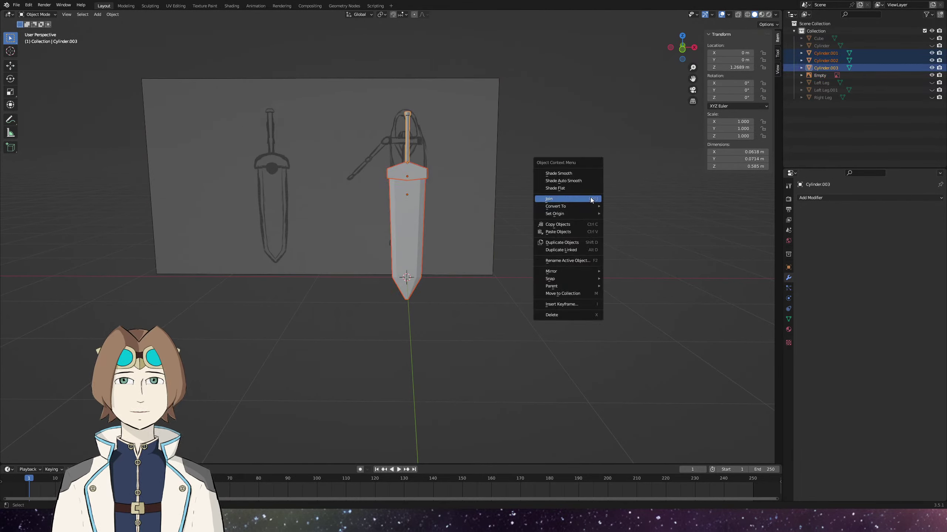
{"action": "left_click", "coordinate": [569, 240]}
{"action": "key", "text": "ctrl+s"}
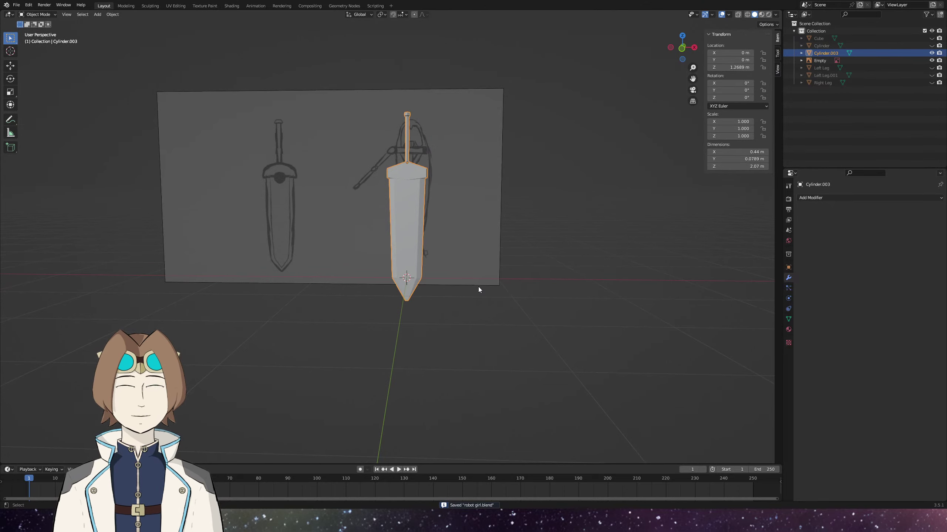
Unhide the two leg objects and the arm in the front view.
{"action": "key", "text": "KP_1"}
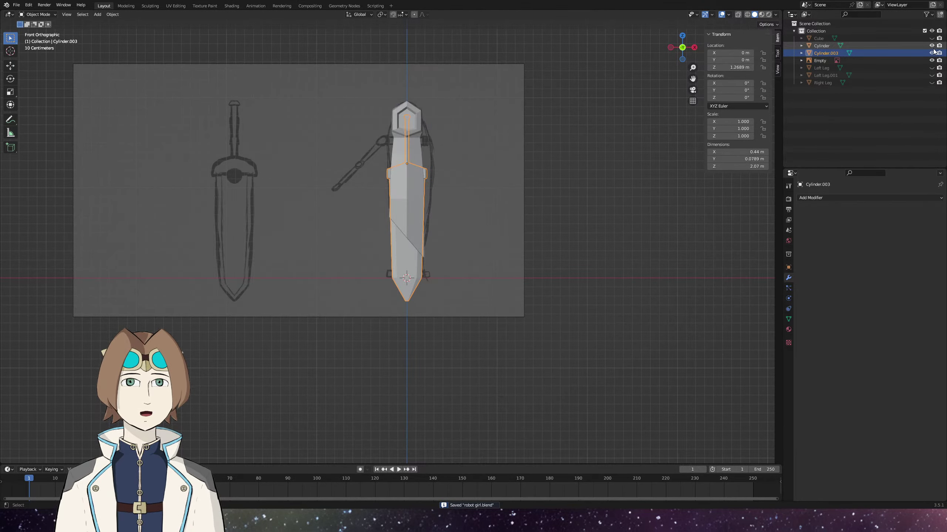
{"action": "left_click_drag", "start_coordinate": [932, 68], "coordinate": [932, 83]}
Move the joined sword to -1.23 m in X beside the figure and save the file.
{"action": "key", "text": "g"}
{"action": "key", "text": "ctrl+s"}
Rename the arm object Left Leg.001 as Right Arm and save the file.
{"action": "double_click", "coordinate": [818, 76]}
{"action": "type", "text": "Ar"}
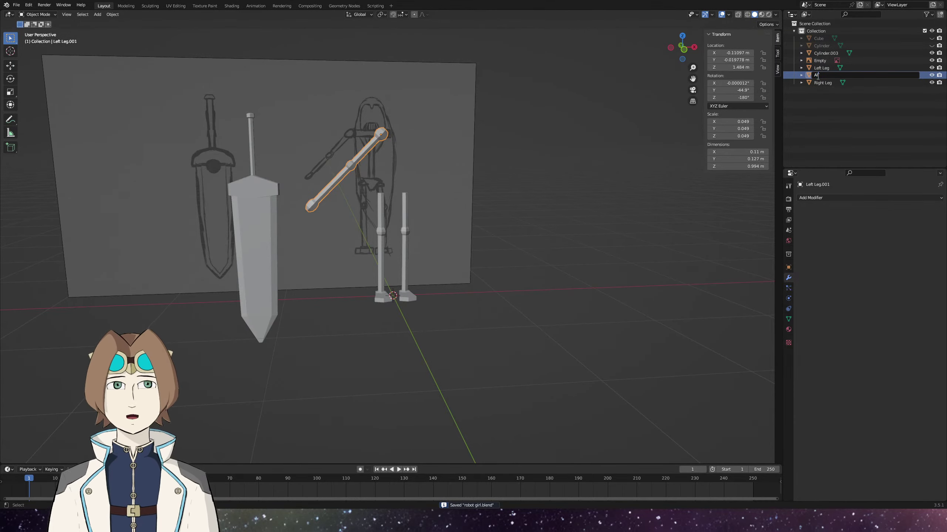
{"action": "key", "text": "BackSpace"}
{"action": "key", "text": "BackSpace"}
{"action": "type", "text": "Right A"}
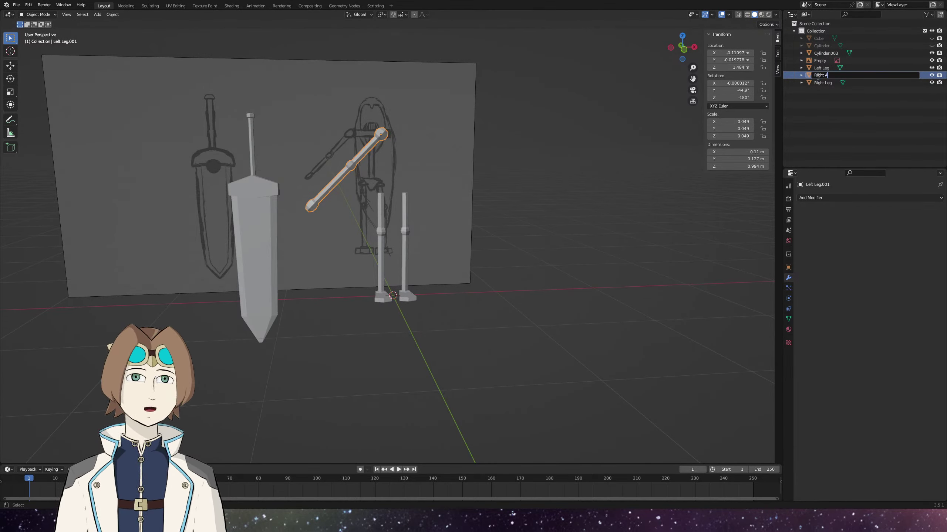
{"action": "type", "text": "rm"}
{"action": "key", "text": "Return"}
{"action": "key", "text": "ctrl+s"}
Unhide the hooded body object Cylinder and rename it Cloak.
{"action": "left_click", "coordinate": [889, 46]}
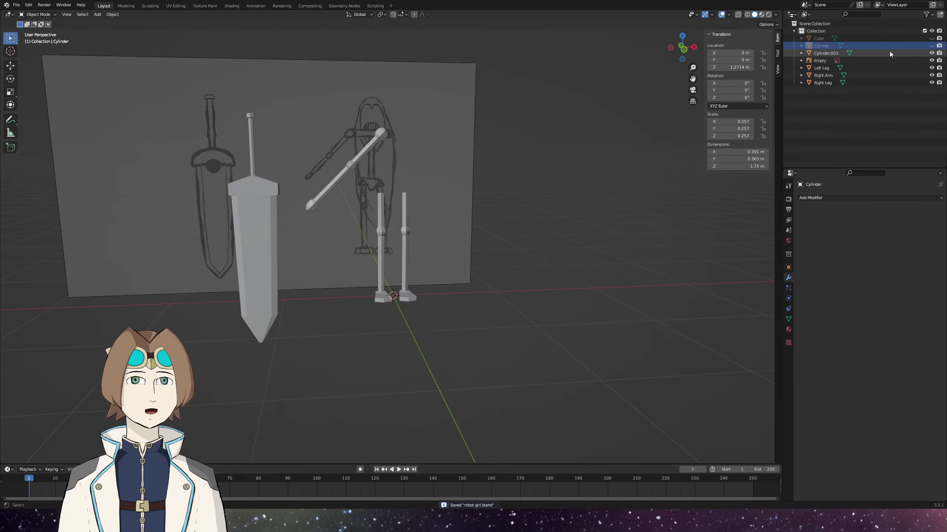
{"action": "left_click", "coordinate": [932, 45]}
{"action": "double_click", "coordinate": [820, 45]}
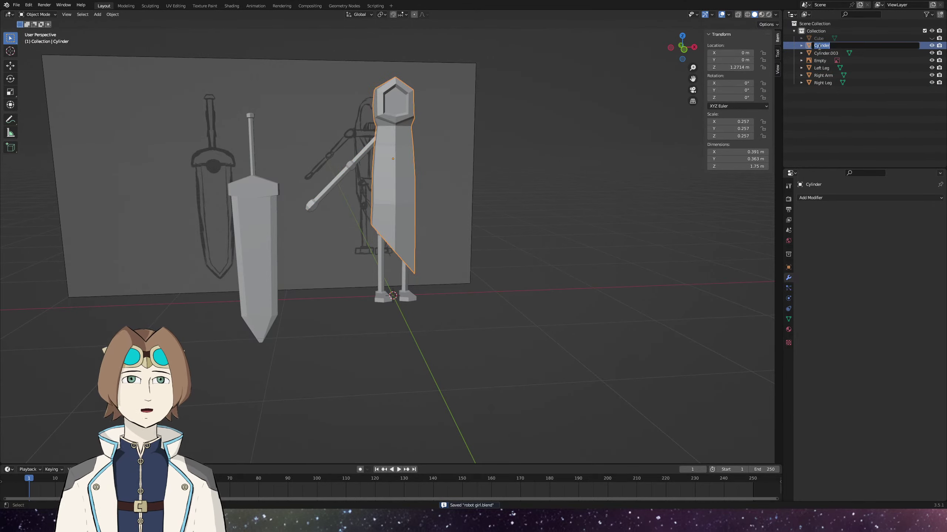
{"action": "type", "text": "Cloak"}
{"action": "key", "text": "Return"}
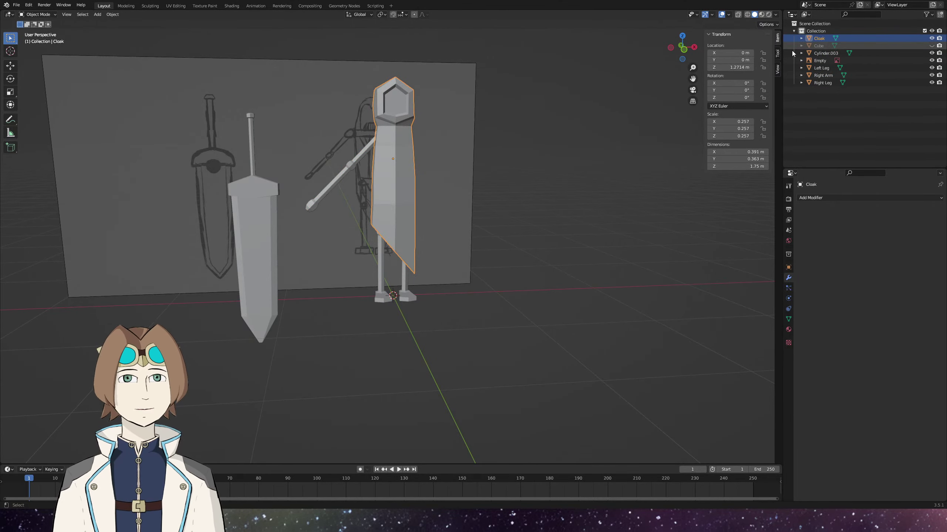
Rotate the sword to -90° on X and Y so it lies horizontally with its tip pointing forward.
{"action": "left_click_drag", "start_coordinate": [586, 202], "coordinate": [447, 261]}
{"action": "left_click", "coordinate": [332, 305]}
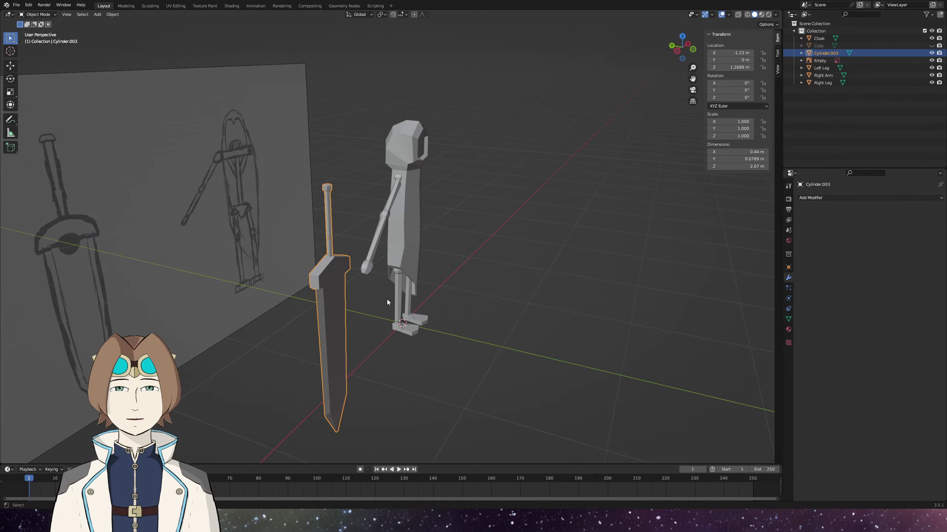
{"action": "key", "text": "KP_3"}
{"action": "key", "text": "KP_1"}
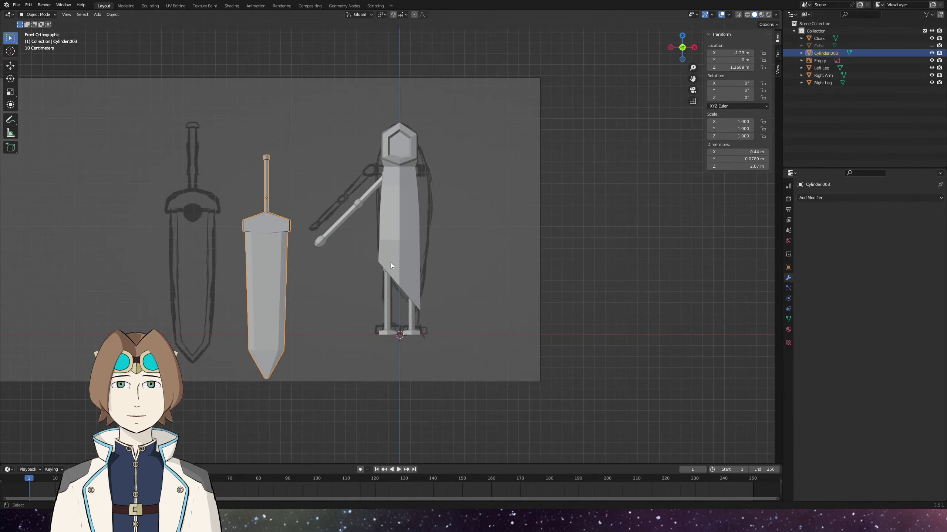
{"action": "key", "text": "r"}
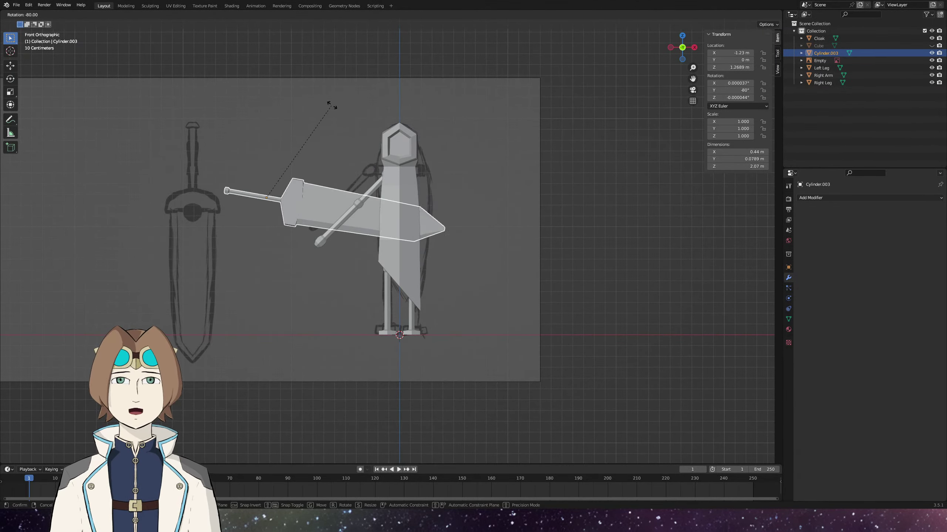
{"action": "left_click", "coordinate": [327, 103]}
In side view, move the sword down to the character's hand, at about -0.02 m in Y and 0.87 m in Z.
{"action": "key", "text": "KP_3"}
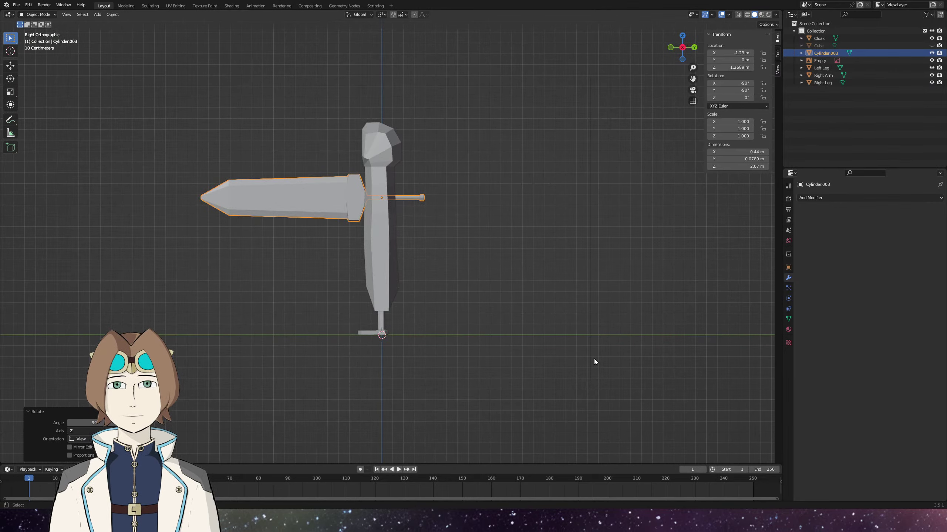
{"action": "key", "text": "ctrl+KP_3"}
{"action": "key", "text": "g"}
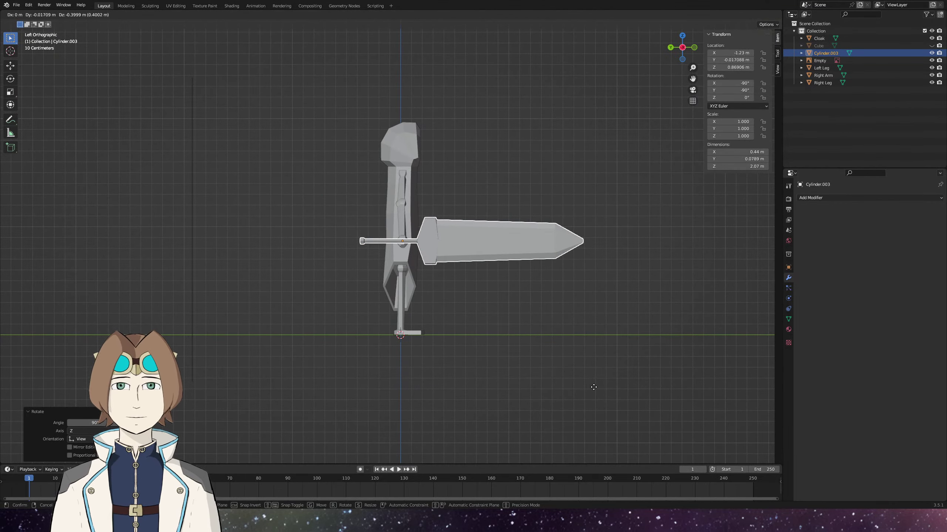
{"action": "left_click", "coordinate": [594, 391]}
{"action": "key", "text": "g"}
{"action": "left_click", "coordinate": [512, 310]}
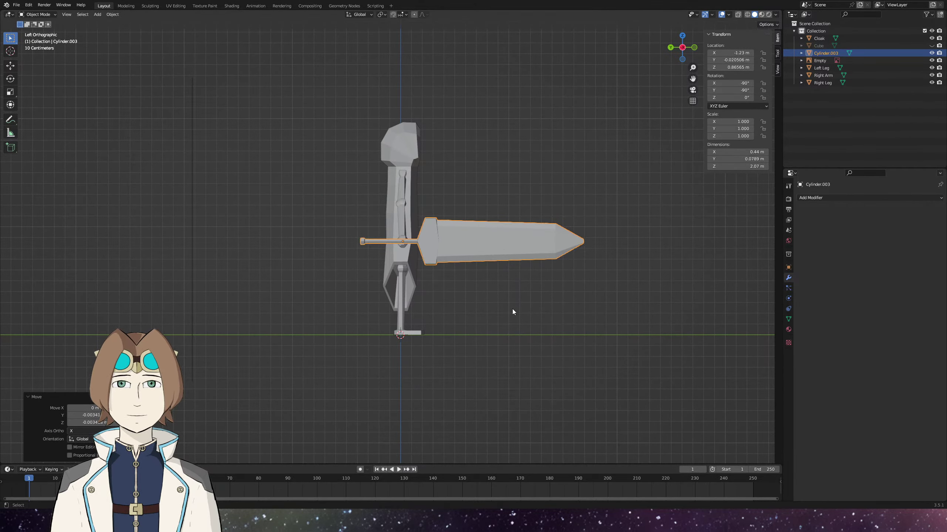
Move the sword along X to the character's hand, at about -0.74 m.
{"action": "key", "text": "KP_1"}
{"action": "key", "text": "g"}
{"action": "key", "text": "x"}
{"action": "left_click", "coordinate": [512, 309]}
Rotate the sword 45° in front view to match the arm's slant and save the file.
{"action": "key", "text": "r"}
{"action": "key", "text": "4"}
{"action": "key", "text": "5"}
{"action": "key", "text": "Return"}
{"action": "left_click", "coordinate": [512, 372]}
{"action": "key", "text": "ctrl+s"}
Edit the Cloak mesh in wireframe side view and pull its rear vertices backward so the back flares toward the hem.
{"action": "left_click_drag", "start_coordinate": [511, 371], "coordinate": [332, 345]}
{"action": "scroll", "coordinate": [433, 332], "scroll_direction": "up", "scroll_amount": 4}
{"action": "left_click", "coordinate": [382, 269]}
{"action": "left_click_drag", "start_coordinate": [399, 306], "coordinate": [414, 312]}
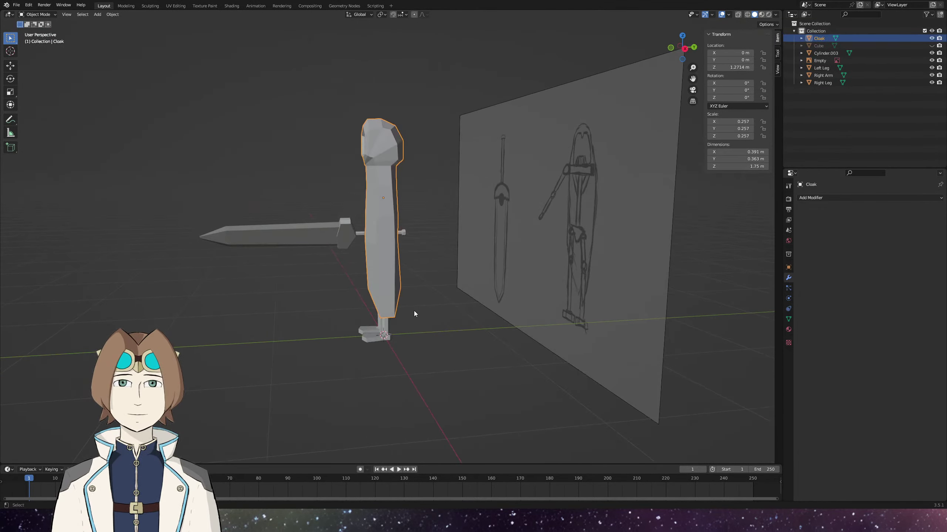
{"action": "key", "text": "Tab"}
{"action": "key", "text": "KP_3"}
{"action": "key", "text": "shift+z"}
{"action": "left_click", "coordinate": [395, 160]}
{"action": "left_click", "coordinate": [402, 306], "text": "ctrl"}
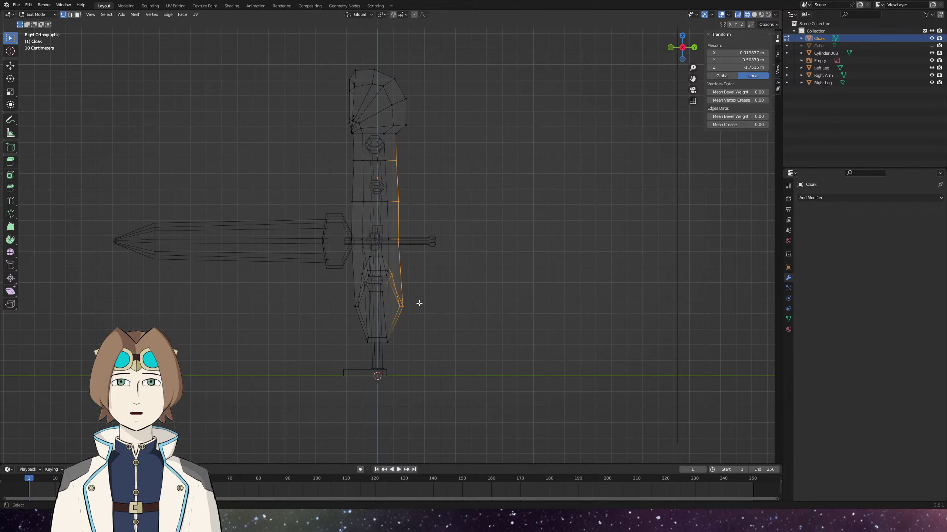
{"action": "left_click", "coordinate": [406, 306]}
{"action": "left_click_drag", "start_coordinate": [414, 335], "coordinate": [395, 298], "text": "shift"}
{"action": "left_click_drag", "start_coordinate": [403, 259], "coordinate": [390, 130], "text": "shift"}
{"action": "key", "text": "g"}
{"action": "left_click", "coordinate": [484, 255]}
Move the cloak's rear side vertices at the lowest hem corner back about 0.08 m and slightly up.
{"action": "scroll", "coordinate": [413, 408], "scroll_direction": "up", "scroll_amount": 2}
{"action": "left_click_drag", "start_coordinate": [414, 408], "coordinate": [380, 373]}
{"action": "key", "text": "g"}
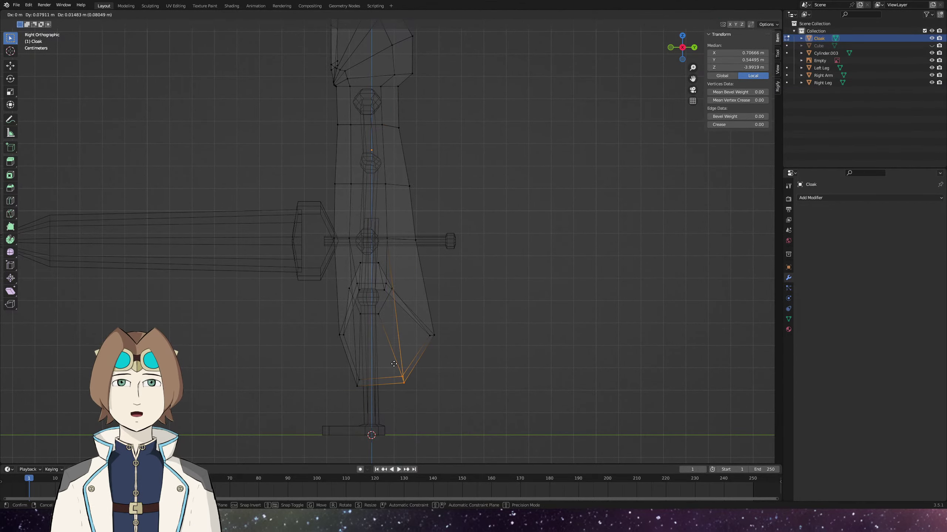
{"action": "left_click", "coordinate": [393, 364]}
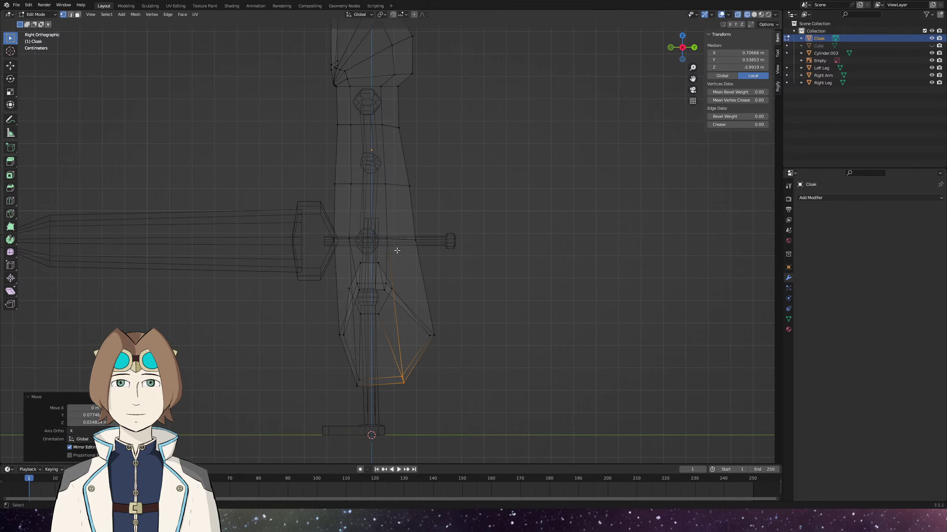
Shift the cloak's rear side vertices at sword height and in the row above backward by about 0.02 to 0.03 m.
{"action": "left_click", "coordinate": [392, 239]}
{"action": "key", "text": "g"}
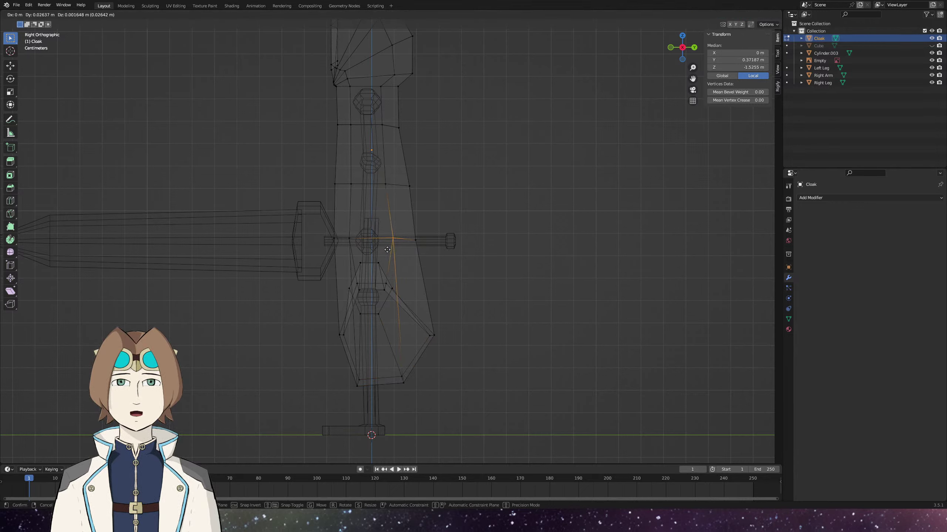
{"action": "left_click", "coordinate": [387, 249]}
{"action": "left_click", "coordinate": [388, 184]}
{"action": "key", "text": "g"}
{"action": "left_click", "coordinate": [390, 183]}
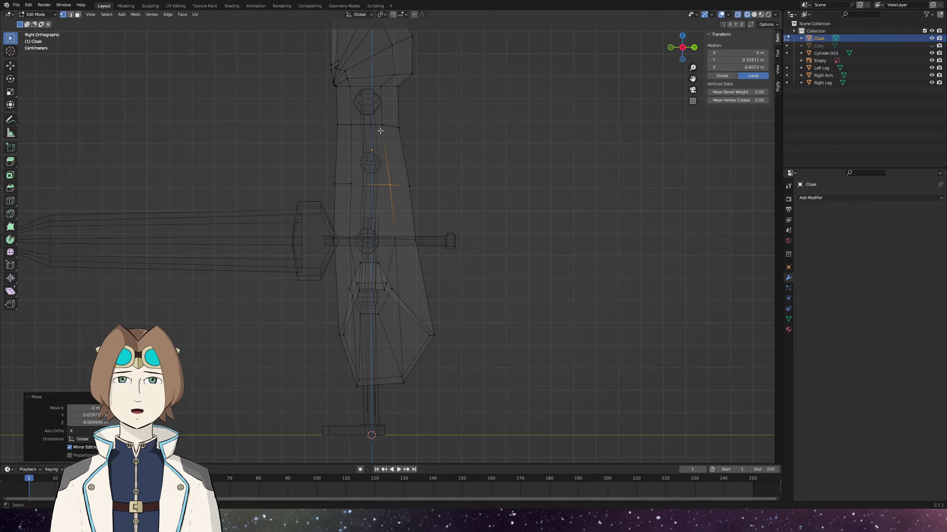
Nudge the rear side vertices of the cloak's lowest hem slightly farther back and check the shape in solid shading.
{"action": "key", "text": "b"}
{"action": "left_click_drag", "start_coordinate": [386, 119], "coordinate": [377, 129]}
{"action": "left_click_drag", "start_coordinate": [395, 370], "coordinate": [409, 389]}
{"action": "key", "text": "g"}
{"action": "left_click", "coordinate": [407, 379]}
{"action": "mouse_move", "coordinate": [386, 267]}
{"action": "left_mouse_down"}
{"action": "mouse_move", "coordinate": [400, 267]}
{"action": "mouse_move", "coordinate": [392, 277]}
{"action": "mouse_move", "coordinate": [364, 236]}
{"action": "left_mouse_up"}
{"action": "key", "text": "b"}
{"action": "key", "text": "KP_3"}
{"action": "key", "text": "g"}
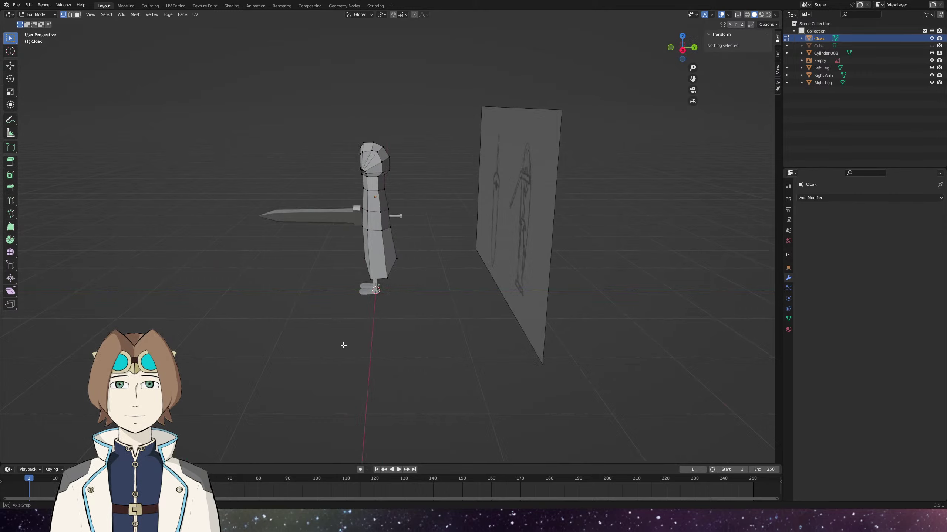
{"action": "key", "text": "KP_3"}
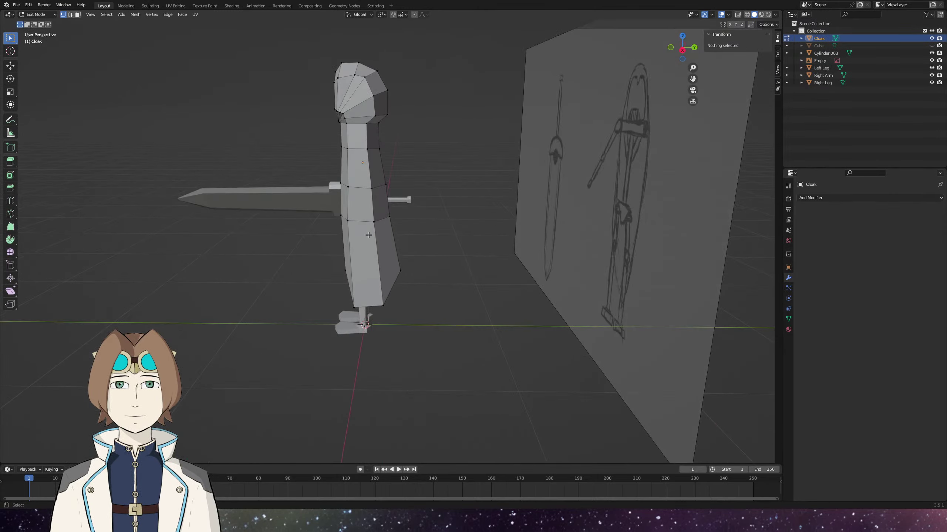
In wireframe side view, move the side vertices in the cloak's chest row back about 0.02 m and pull that row's rear vertex outward.
{"action": "left_click", "coordinate": [368, 151]}
{"action": "key", "text": "z"}
{"action": "left_click", "coordinate": [309, 150]}
{"action": "scroll", "coordinate": [372, 168], "scroll_direction": "up", "scroll_amount": 5}
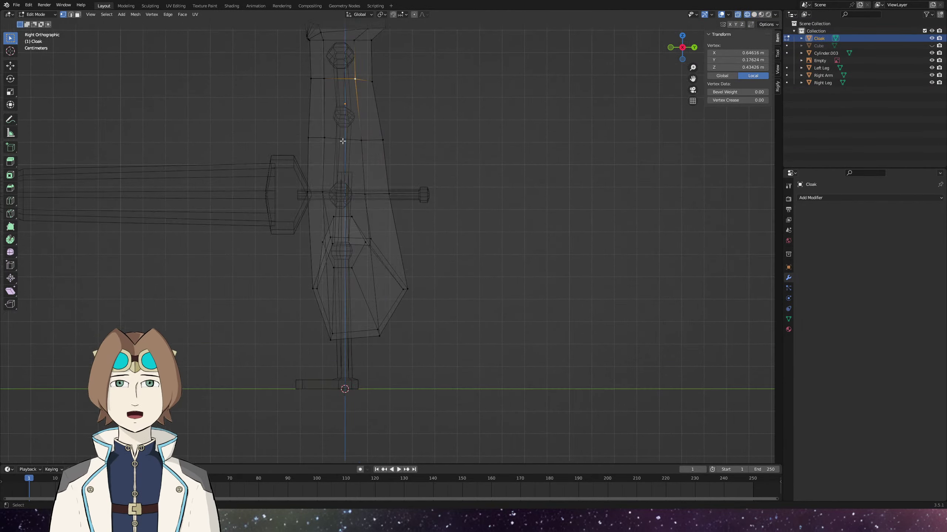
{"action": "key", "text": "g"}
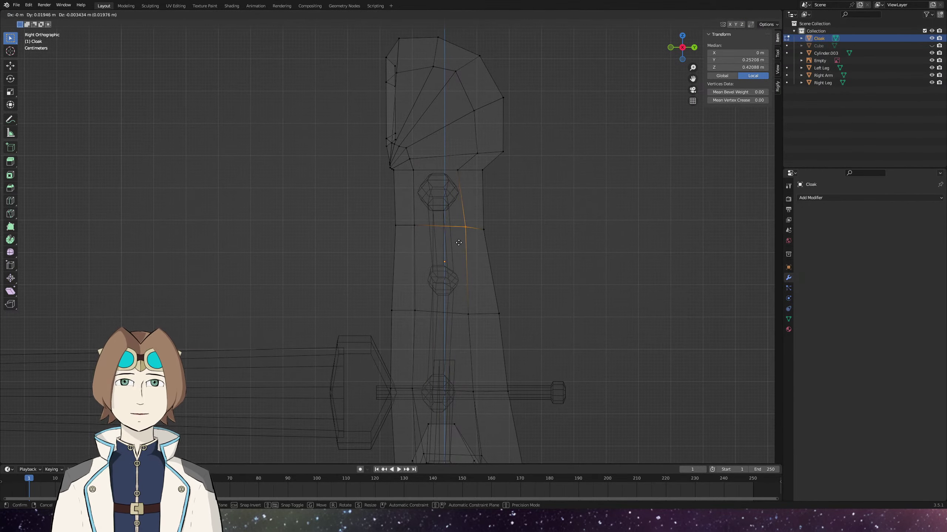
{"action": "left_click", "coordinate": [460, 243]}
{"action": "key", "text": "g"}
{"action": "left_click", "coordinate": [486, 247]}
Move the side and rear vertices of the cloak row below the chest backward by about 0.01 m.
{"action": "left_click_drag", "start_coordinate": [482, 303], "coordinate": [460, 332]}
{"action": "key", "text": "g"}
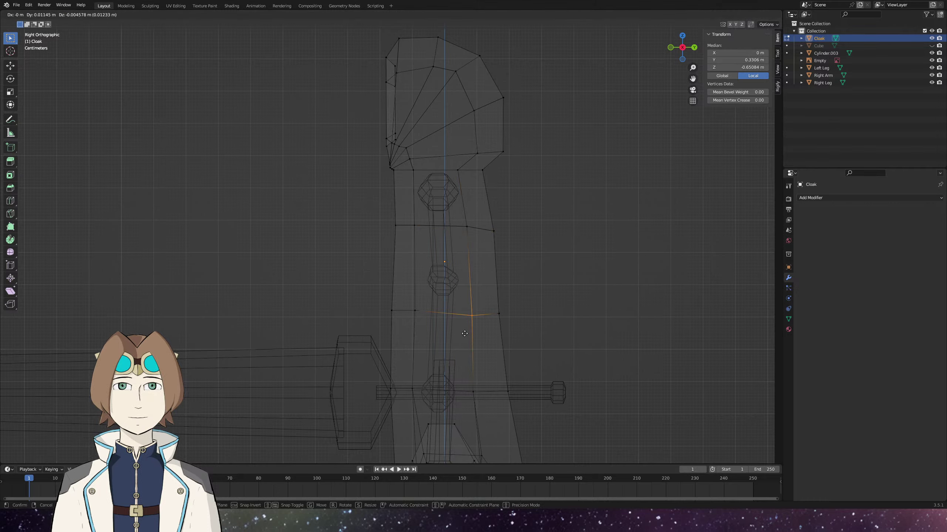
{"action": "left_click", "coordinate": [465, 333]}
{"action": "left_click_drag", "start_coordinate": [514, 304], "coordinate": [488, 328]}
{"action": "key", "text": "g"}
{"action": "left_click", "coordinate": [493, 332]}
Move the cloak's rear vertex at sword height about 0.02 m back and 0.03 m down.
{"action": "scroll", "coordinate": [463, 336], "scroll_direction": "down", "scroll_amount": 5}
{"action": "scroll", "coordinate": [463, 336], "scroll_direction": "right", "scroll_amount": 4}
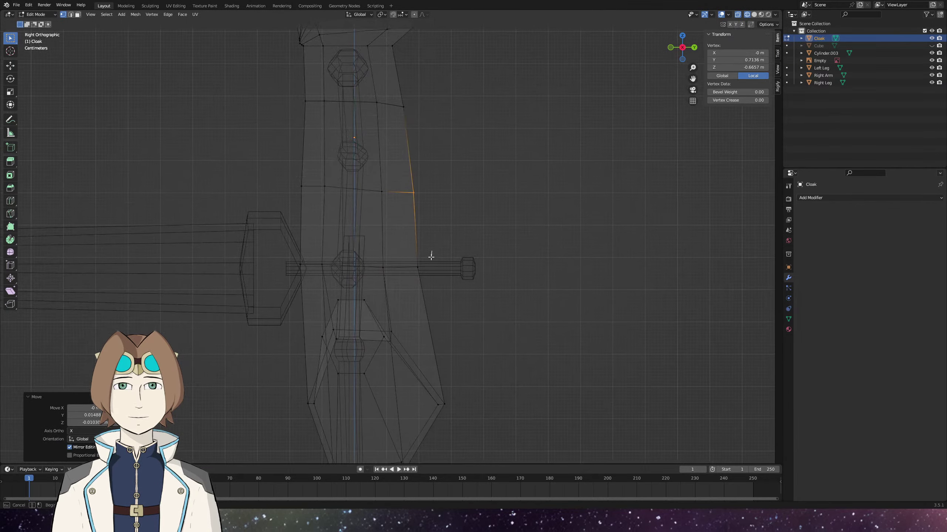
{"action": "left_click_drag", "start_coordinate": [433, 258], "coordinate": [409, 286]}
{"action": "key", "text": "g"}
{"action": "left_click", "coordinate": [413, 301]}
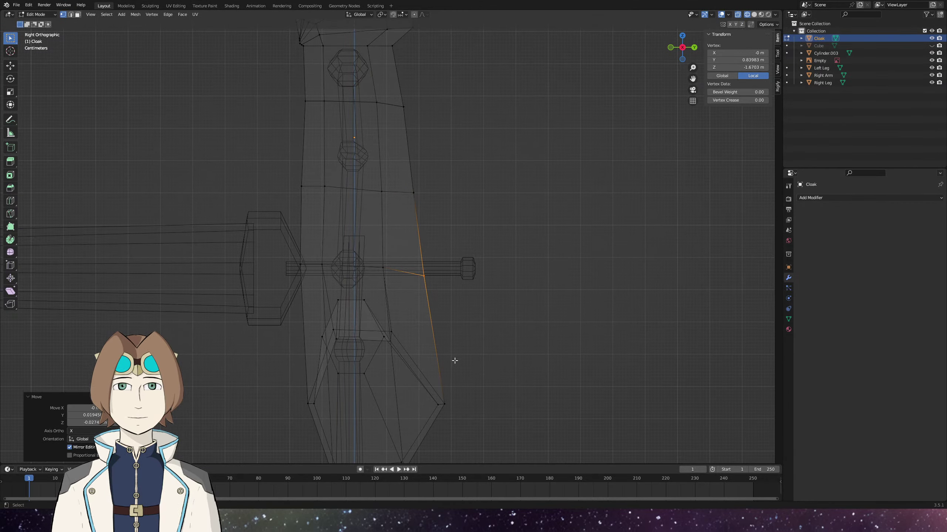
Shift the rear side vertices of the cloak's raised hem back about 0.05 m and return to solid shading with nothing selected.
{"action": "left_click_drag", "start_coordinate": [457, 370], "coordinate": [426, 424]}
{"action": "key", "text": "g"}
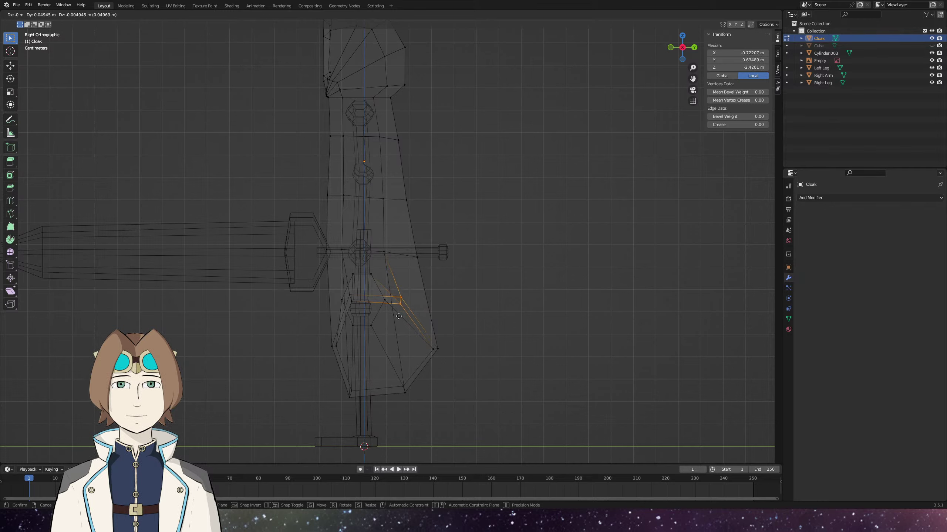
{"action": "left_click", "coordinate": [400, 316]}
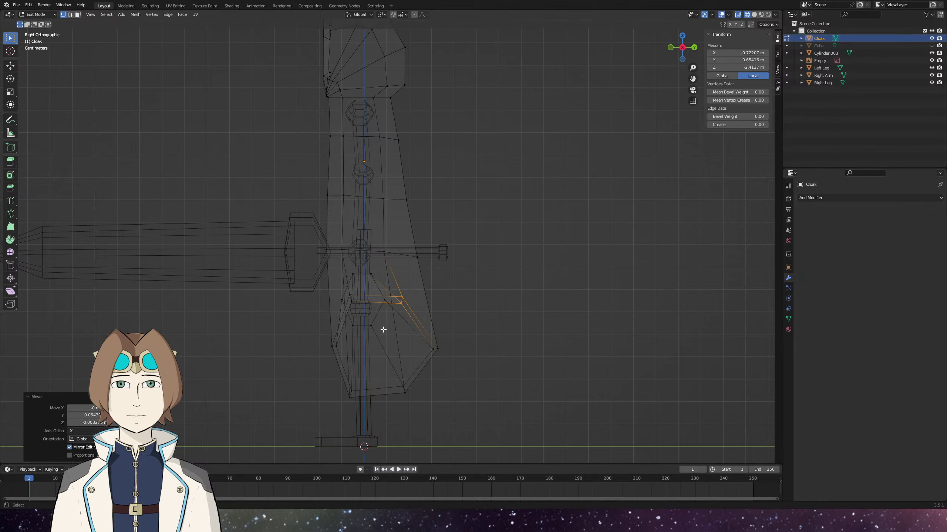
{"action": "scroll", "coordinate": [384, 328], "scroll_direction": "down", "scroll_amount": 5}
{"action": "key", "text": "z"}
{"action": "left_click", "coordinate": [443, 329]}
{"action": "key", "text": "alt+a"}
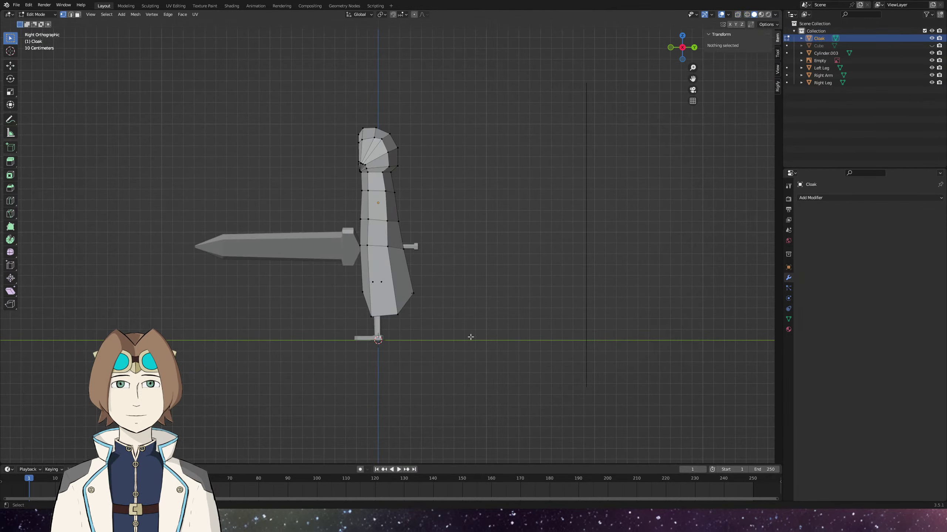
In wireframe front view, move the side vertices at the cloak's lowest hem corner and the hip row above it outward.
{"action": "left_click_drag", "start_coordinate": [444, 329], "coordinate": [428, 375]}
{"action": "key", "text": "KP_1"}
{"action": "key", "text": "shift+z"}
{"action": "scroll", "coordinate": [429, 283], "scroll_direction": "up", "scroll_amount": 5}
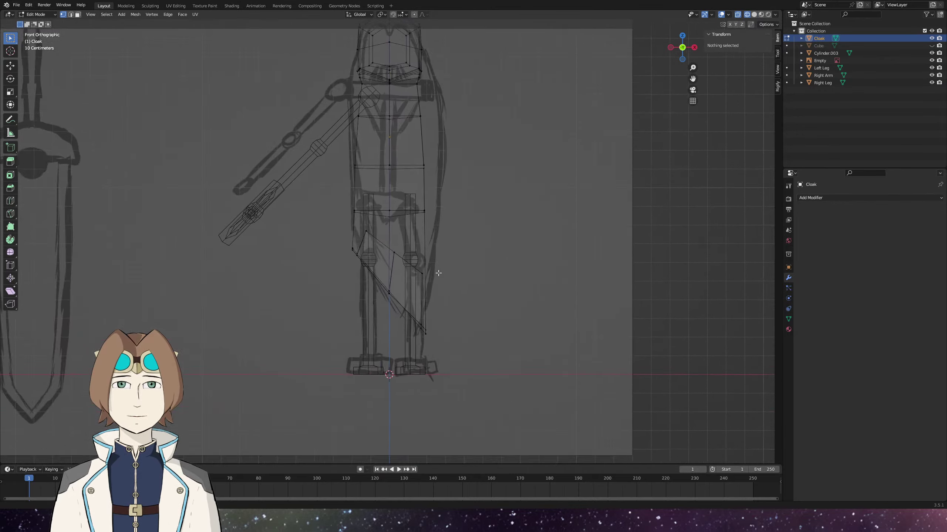
{"action": "left_click_drag", "start_coordinate": [414, 308], "coordinate": [383, 259]}
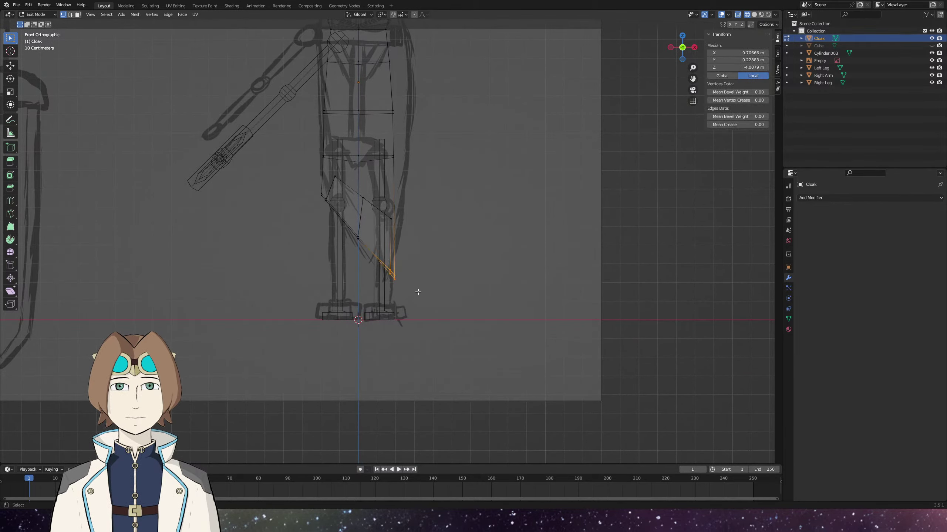
{"action": "key", "text": "g"}
{"action": "left_click", "coordinate": [427, 293]}
{"action": "left_click", "coordinate": [384, 165]}
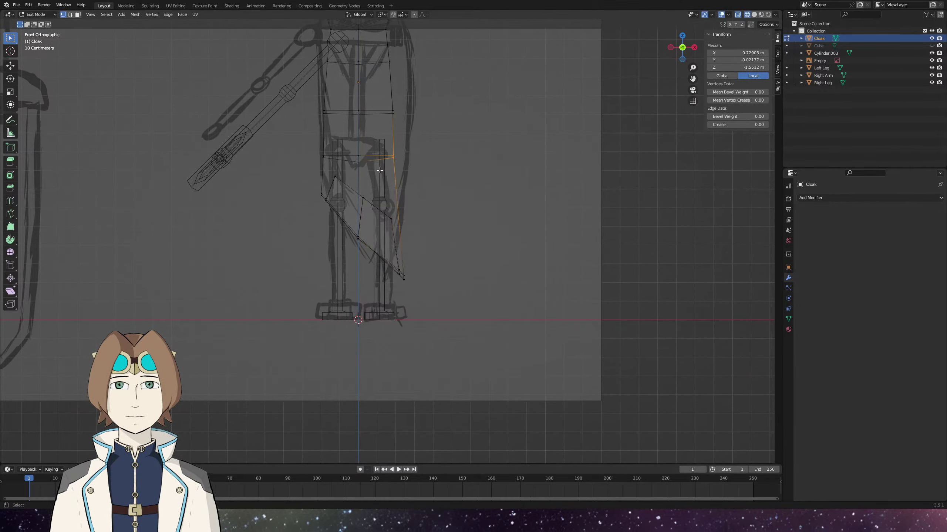
{"action": "key", "text": "g"}
{"action": "left_click", "coordinate": [383, 169]}
Move the cloak's hip-row and hem-corner vertices on the sword side outward, and return to Object Mode in solid shading.
{"action": "scroll", "coordinate": [383, 169], "scroll_direction": "down", "scroll_amount": 2}
{"action": "left_click", "coordinate": [323, 278]}
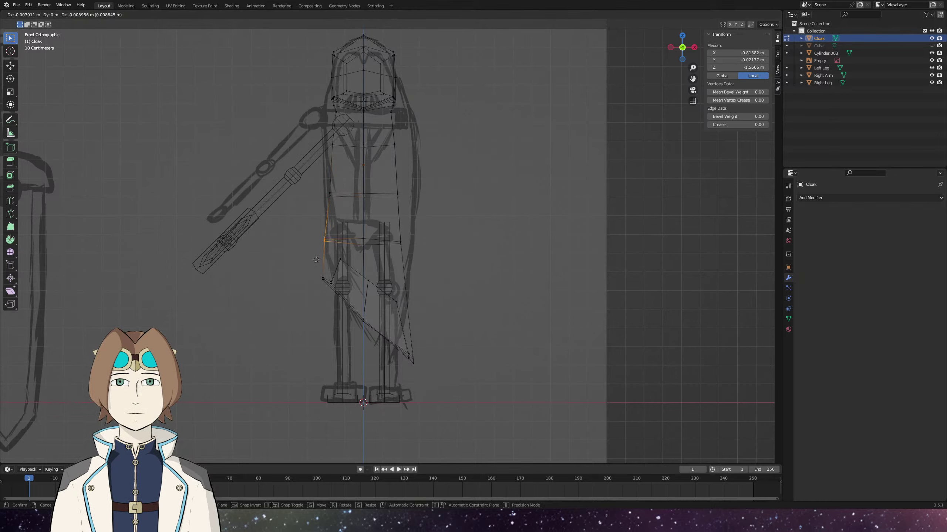
{"action": "key", "text": "g"}
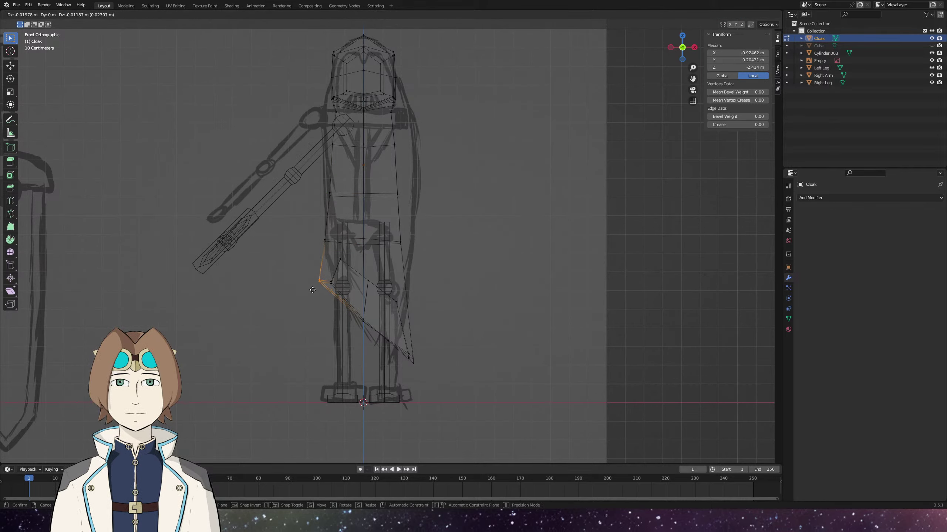
{"action": "left_click", "coordinate": [313, 290]}
{"action": "scroll", "coordinate": [395, 302], "scroll_direction": "down", "scroll_amount": 5}
{"action": "left_click_drag", "start_coordinate": [398, 304], "coordinate": [402, 328]}
{"action": "key", "text": "z"}
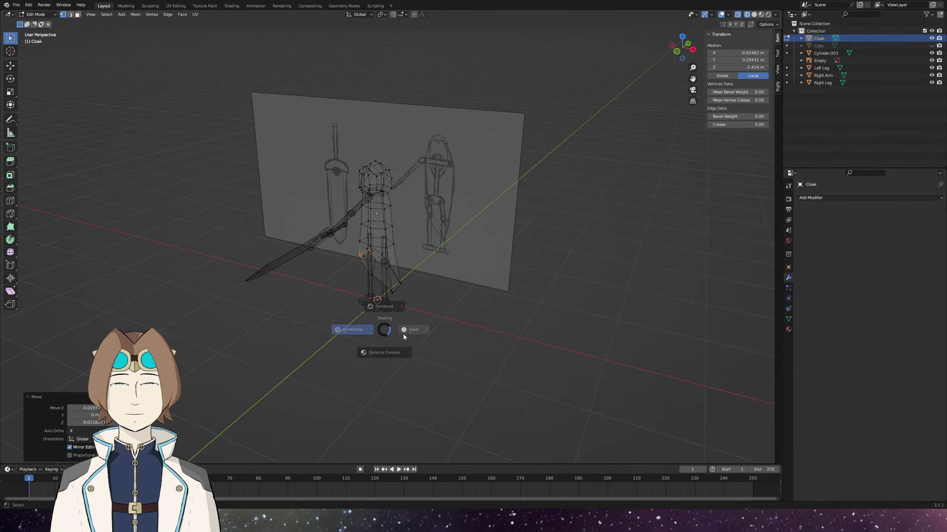
{"action": "left_click", "coordinate": [401, 328]}
{"action": "left_click", "coordinate": [474, 338]}
{"action": "key", "text": "Tab"}
Try to shift the Right Arm object inward and about 0.03 m down in front view.
{"action": "key", "text": "KP_1"}
{"action": "scroll", "coordinate": [373, 224], "scroll_direction": "up", "scroll_amount": 5}
{"action": "left_click", "coordinate": [297, 185]}
{"action": "key", "text": "g"}
{"action": "left_click", "coordinate": [391, 178]}
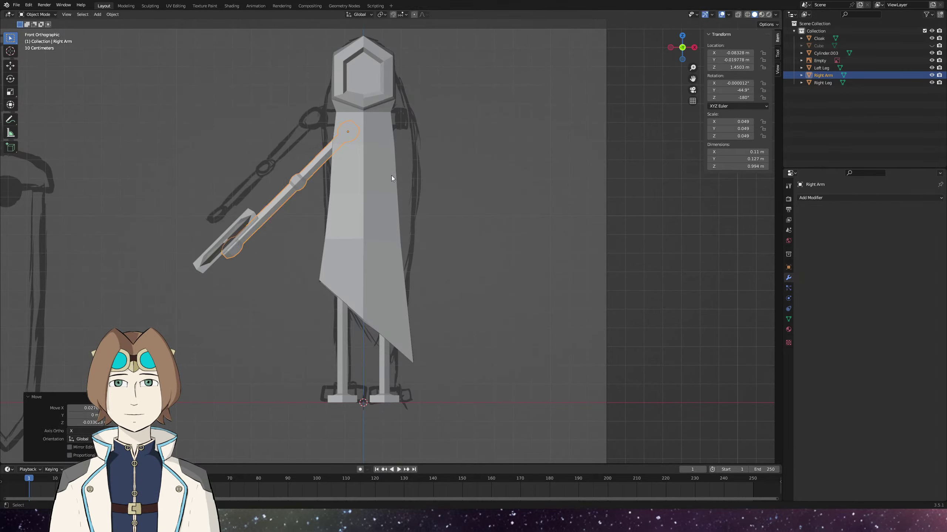
{"action": "key", "text": "ctrl+z"}
Save the file and open the material settings of the Cloak object.
{"action": "left_click_drag", "start_coordinate": [336, 212], "coordinate": [484, 321]}
{"action": "key", "text": "ctrl+s"}
{"action": "left_click", "coordinate": [371, 223]}
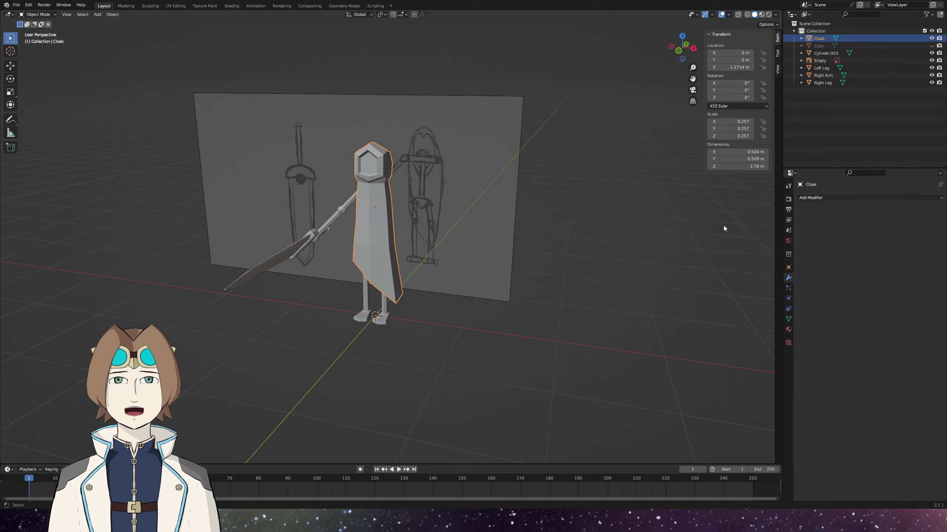
{"action": "left_click", "coordinate": [788, 330]}
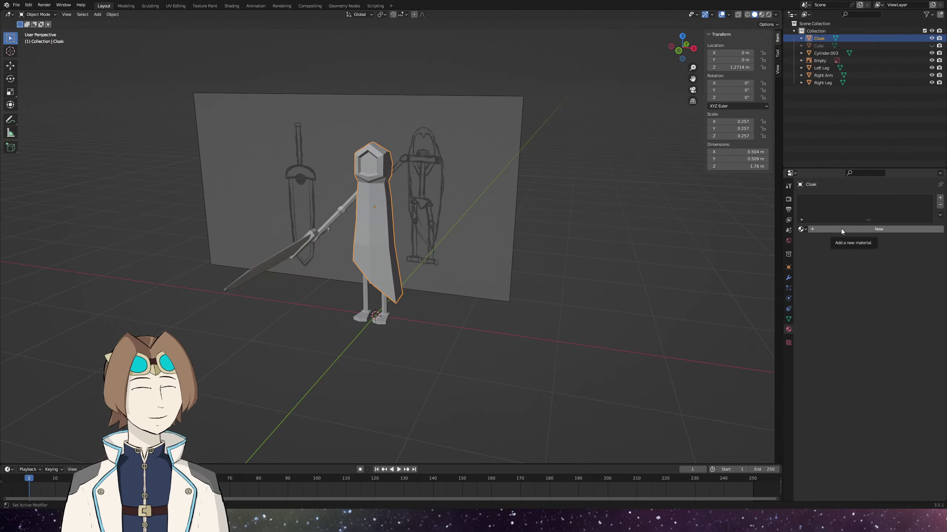
{"action": "left_click", "coordinate": [559, 242]}
{"action": "left_click_drag", "start_coordinate": [541, 261], "coordinate": [579, 222]}
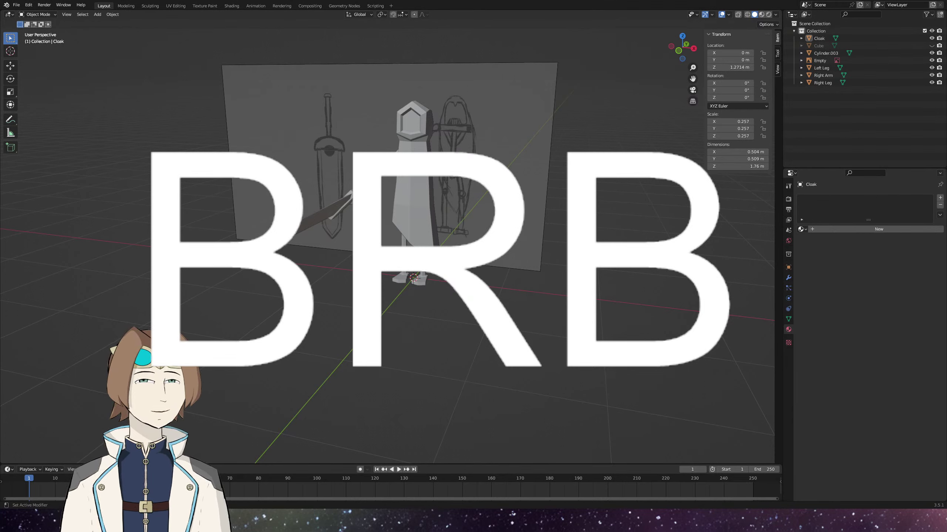
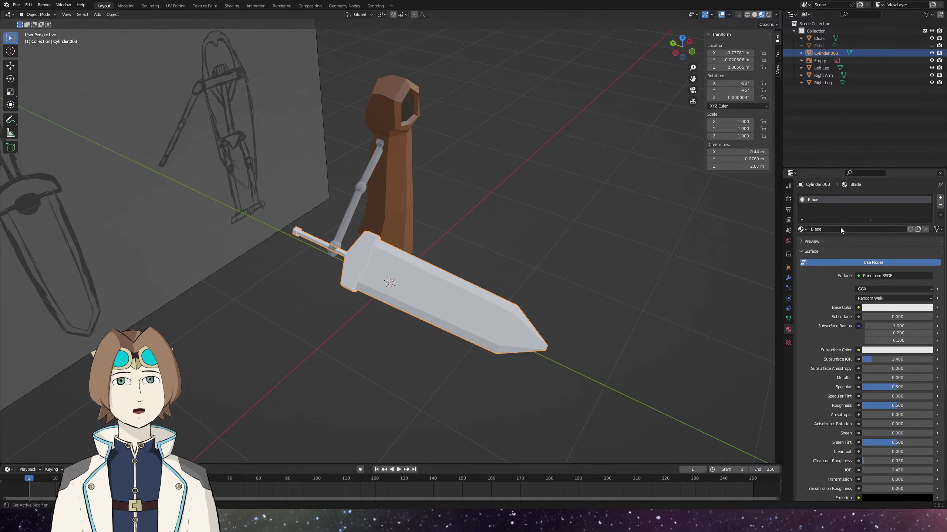
In Edit Mode on the sword, clear the full selection and select the faces of the hilt guard.
{"action": "key", "text": "Tab"}
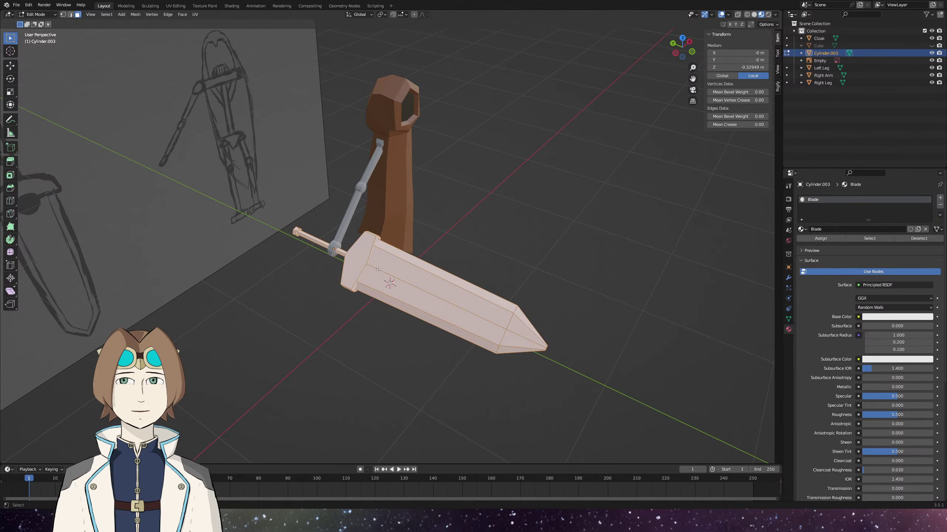
{"action": "left_click", "coordinate": [400, 301]}
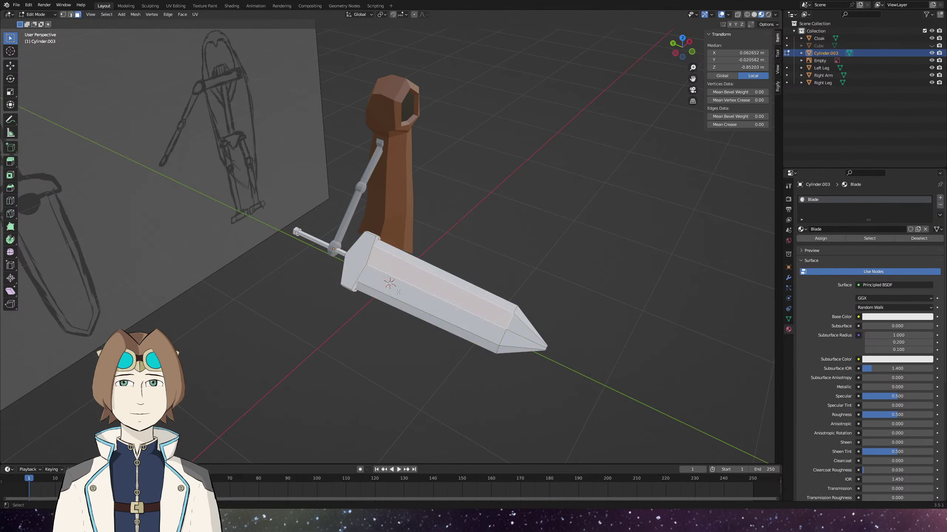
{"action": "key", "text": "z"}
{"action": "left_click", "coordinate": [352, 304]}
{"action": "key", "text": "shift+z"}
{"action": "scroll", "coordinate": [401, 309], "scroll_direction": "up", "scroll_amount": 3}
{"action": "left_click", "coordinate": [371, 231], "text": "shift"}
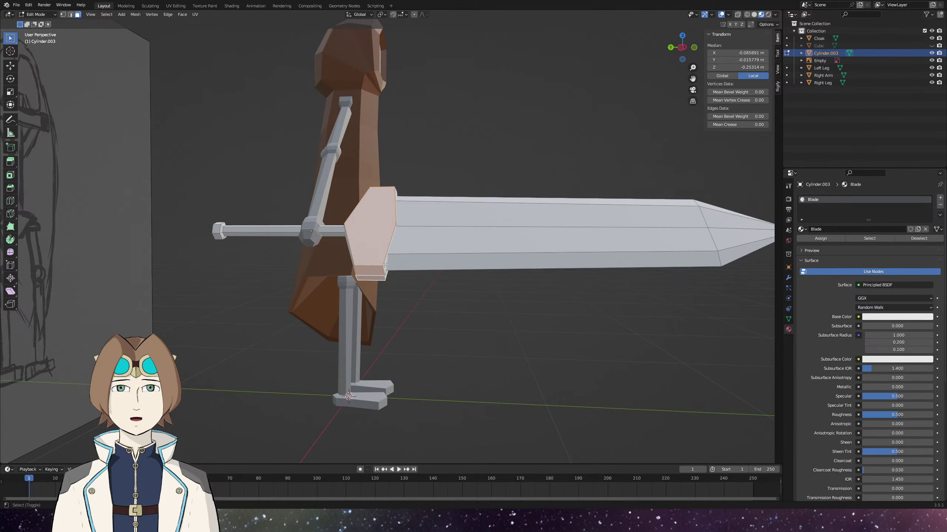
{"action": "left_click_drag", "start_coordinate": [401, 308], "coordinate": [339, 212]}
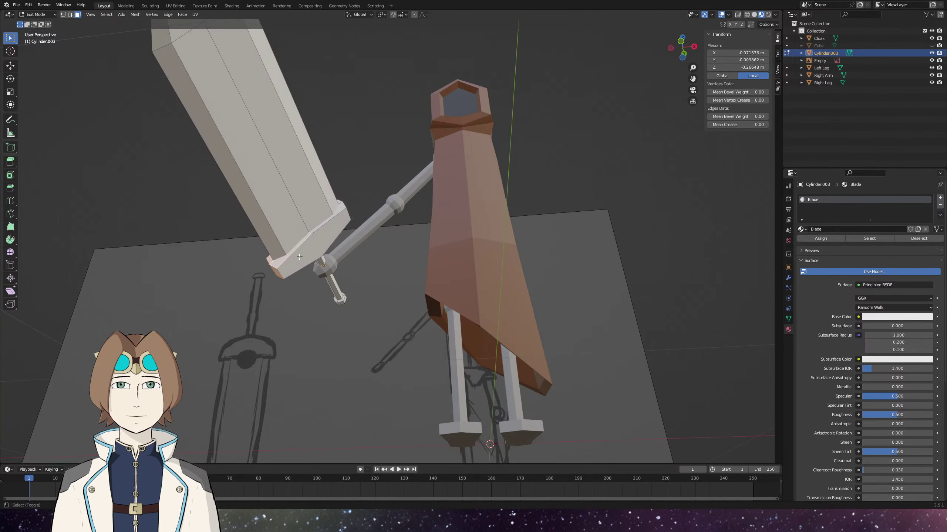
{"action": "left_click", "coordinate": [339, 211], "text": "shift"}
{"action": "left_click", "coordinate": [340, 212], "text": "shift"}
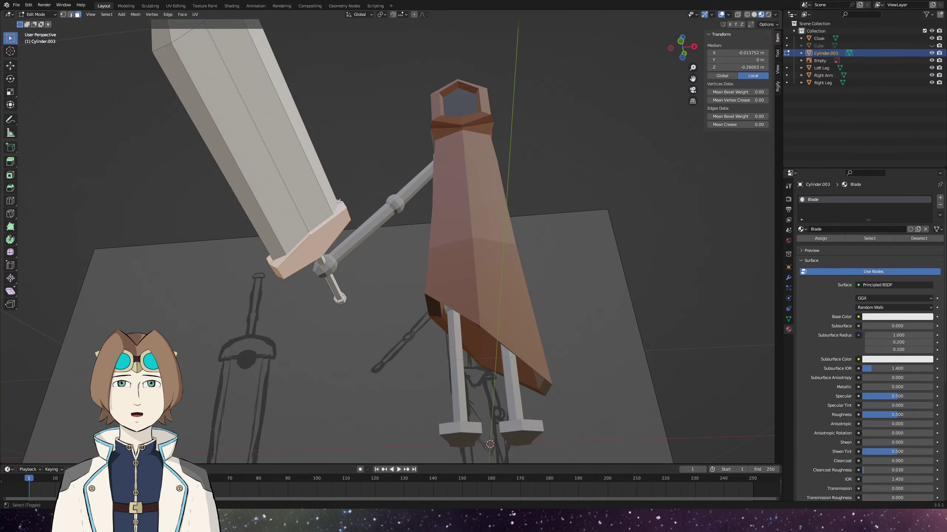
{"action": "left_click_drag", "start_coordinate": [347, 231], "coordinate": [283, 266]}
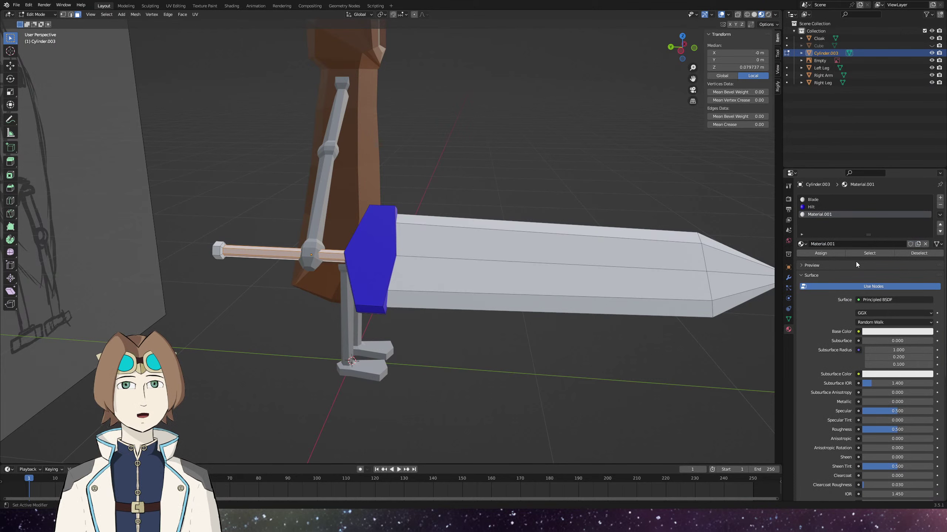
Name the sword's third material Handle and give it a red base color for the grip.
{"action": "left_click", "coordinate": [844, 244]}
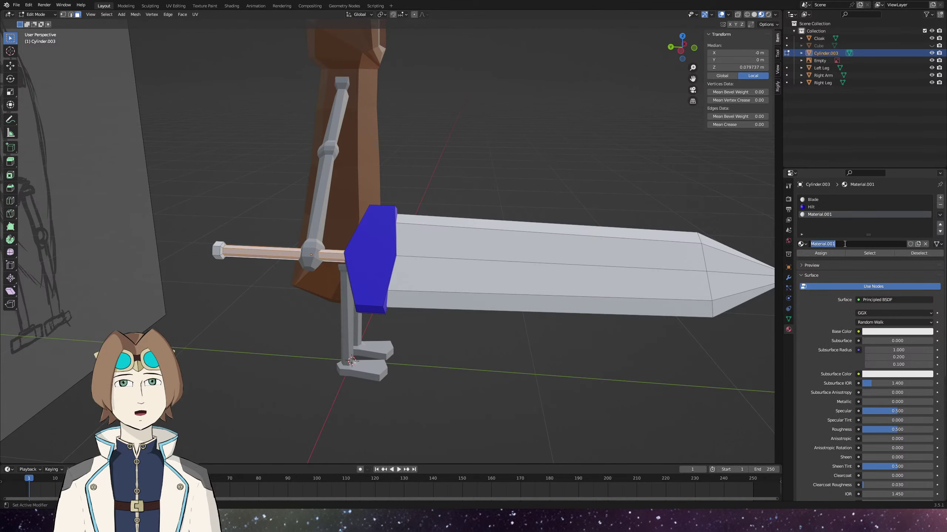
{"action": "type", "text": "Handle"}
{"action": "key", "text": "Return"}
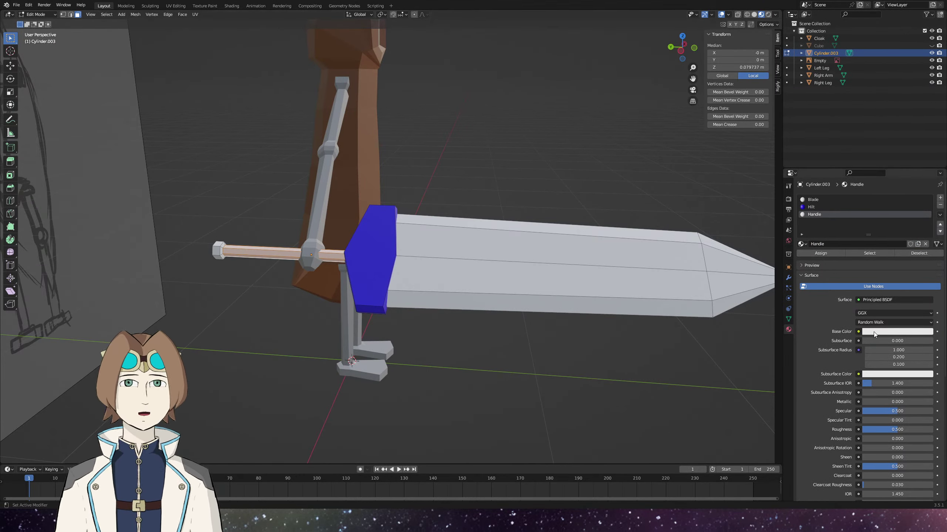
{"action": "left_click", "coordinate": [897, 332]}
{"action": "left_click_drag", "start_coordinate": [895, 252], "coordinate": [896, 275]}
{"action": "left_click", "coordinate": [506, 390]}
{"action": "mouse_move", "coordinate": [506, 389]}
{"action": "left_mouse_down"}
{"action": "mouse_move", "coordinate": [590, 333]}
{"action": "mouse_move", "coordinate": [617, 391]}
{"action": "mouse_move", "coordinate": [443, 384]}
{"action": "left_mouse_up"}
In wireframe, select the sword's pommel faces and add a fourth material slot with a new material.
{"action": "key", "text": "z"}
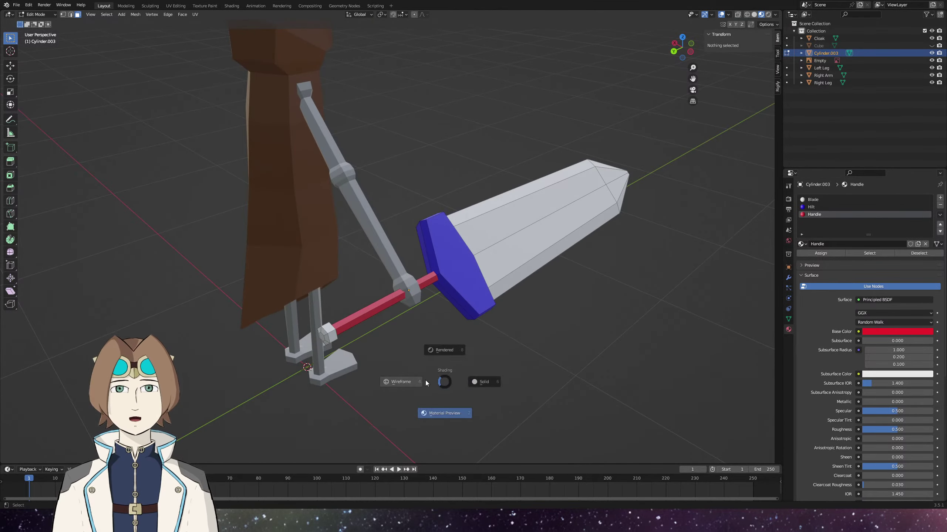
{"action": "left_click", "coordinate": [309, 343]}
{"action": "left_click", "coordinate": [242, 271]}
{"action": "key", "text": "KP_Decimal"}
{"action": "left_click_drag", "start_coordinate": [441, 319], "coordinate": [470, 345]}
{"action": "left_click", "coordinate": [940, 197]}
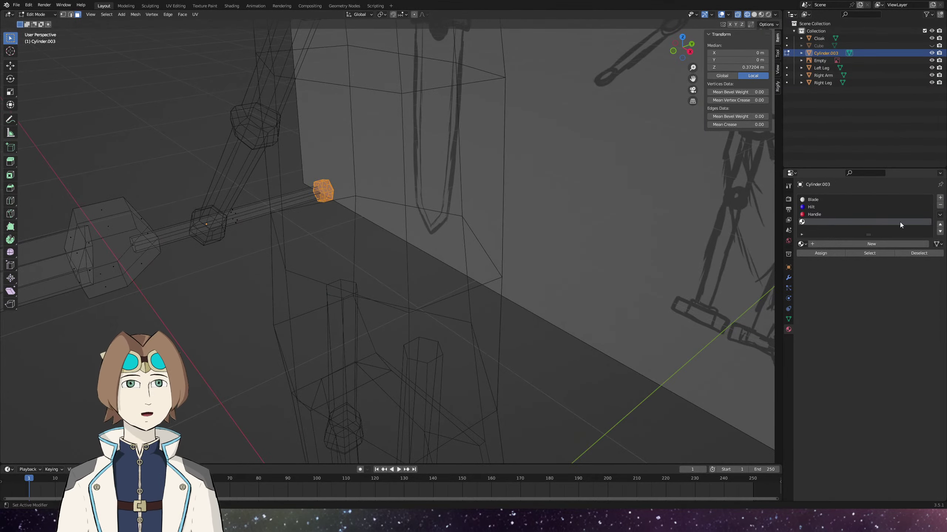
{"action": "left_click", "coordinate": [835, 244]}
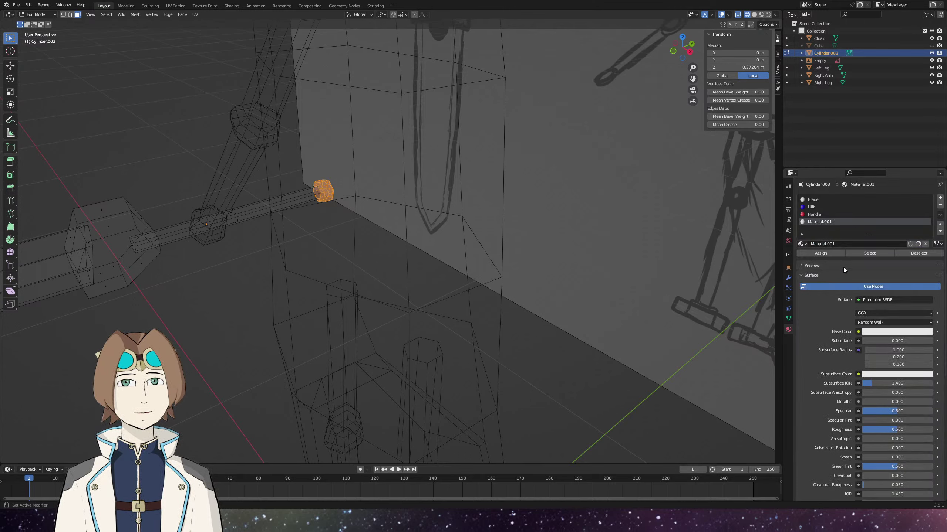
Name the new material Pommel, set its base color to orange, and return to Material Preview shading.
{"action": "double_click", "coordinate": [836, 245]}
{"action": "type", "text": "Pommel"}
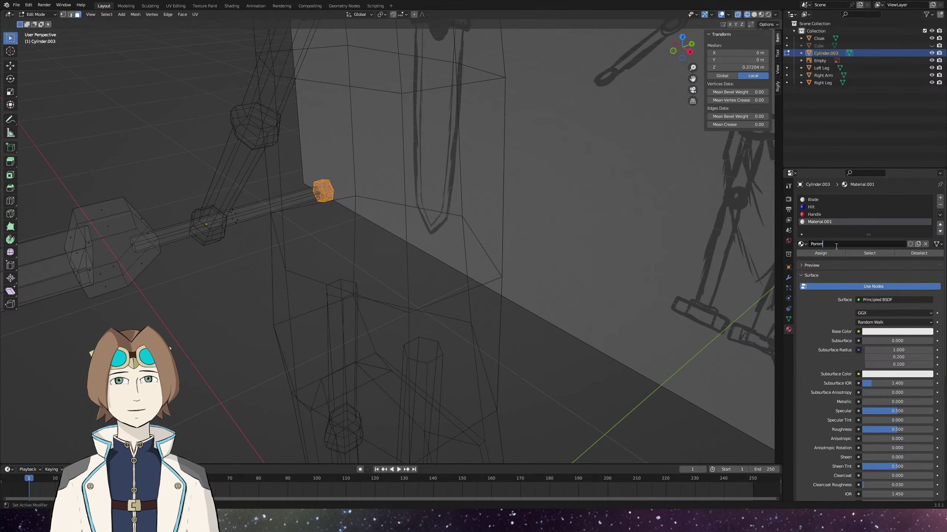
{"action": "key", "text": "Return"}
{"action": "left_click", "coordinate": [879, 332]}
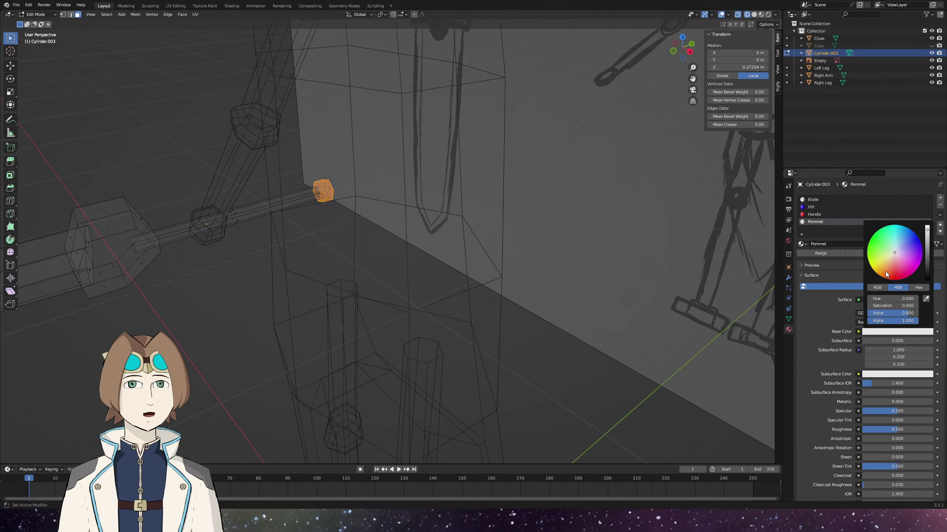
{"action": "left_click", "coordinate": [886, 274]}
{"action": "key", "text": "z"}
{"action": "left_click", "coordinate": [521, 384]}
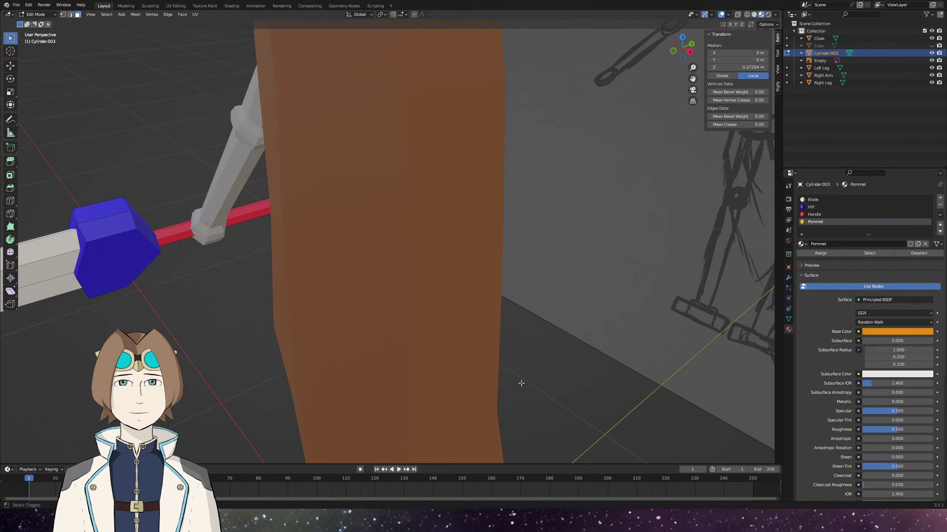
Return to Object Mode and save the file.
{"action": "key", "text": "Tab"}
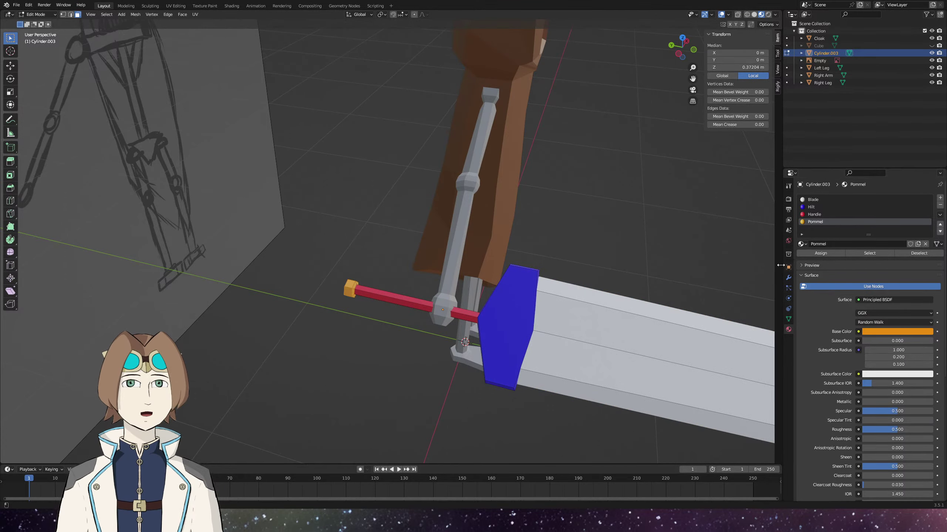
{"action": "scroll", "coordinate": [349, 399], "scroll_direction": "down", "scroll_amount": 3}
{"action": "key", "text": "ctrl+s"}
{"action": "mouse_move", "coordinate": [372, 403]}
{"action": "left_mouse_down"}
{"action": "mouse_move", "coordinate": [442, 405]}
{"action": "mouse_move", "coordinate": [418, 388]}
{"action": "left_mouse_up"}
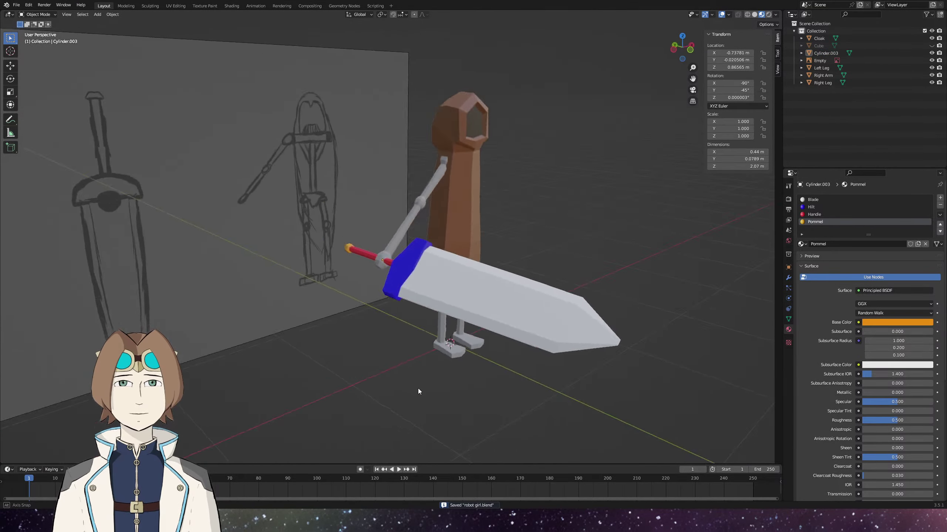
{"action": "scroll", "coordinate": [430, 389], "scroll_direction": "up", "scroll_amount": 1}
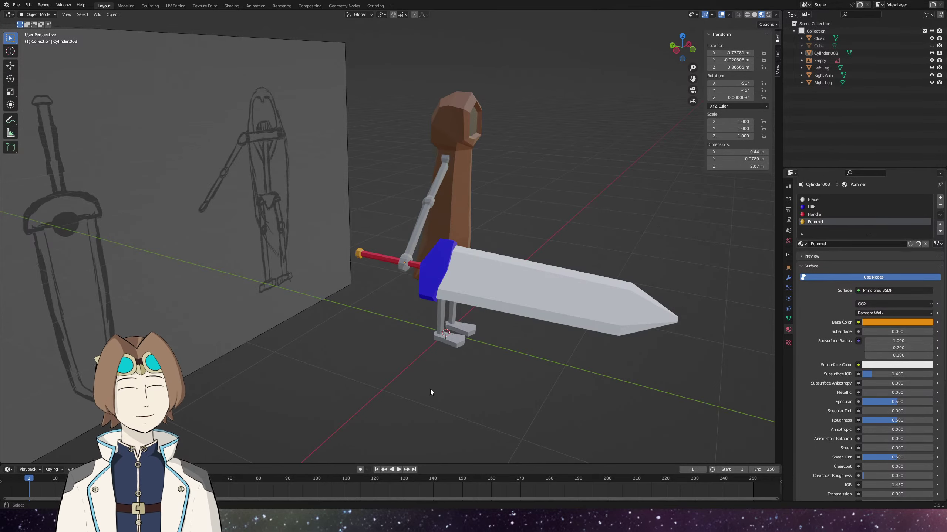
{"action": "left_click_drag", "start_coordinate": [430, 389], "coordinate": [533, 388]}
{"action": "key", "text": "ctrl+s"}
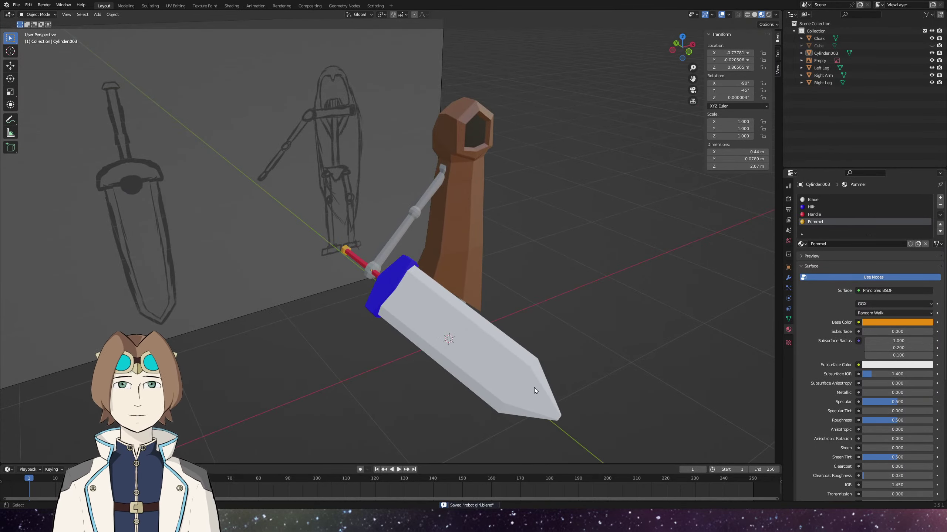
Select the Right Arm and the sword together and move them about 0.04 m inward and 0.11 m down.
{"action": "left_click", "coordinate": [417, 218]}
{"action": "key", "text": "KP_1"}
{"action": "left_click_drag", "start_coordinate": [488, 247], "coordinate": [361, 384]}
{"action": "left_click", "coordinate": [378, 384], "text": "shift"}
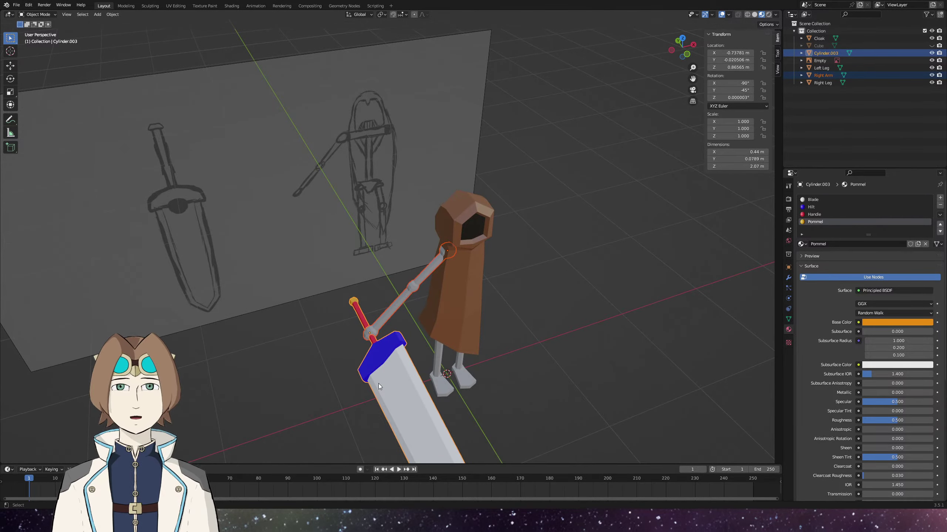
{"action": "key", "text": "KP_1"}
{"action": "key", "text": "g"}
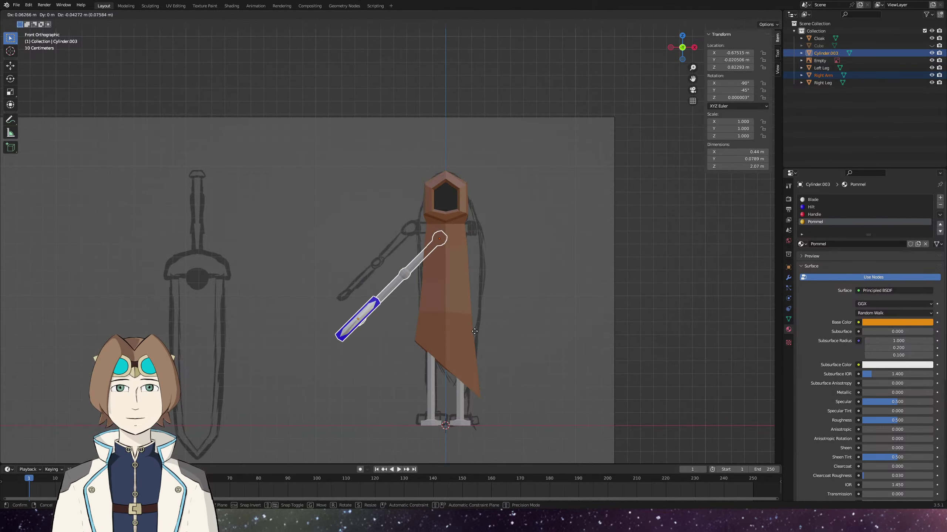
{"action": "left_click", "coordinate": [475, 331]}
{"action": "left_click_drag", "start_coordinate": [475, 336], "coordinate": [440, 364]}
{"action": "key", "text": "g"}
{"action": "left_click", "coordinate": [581, 367]}
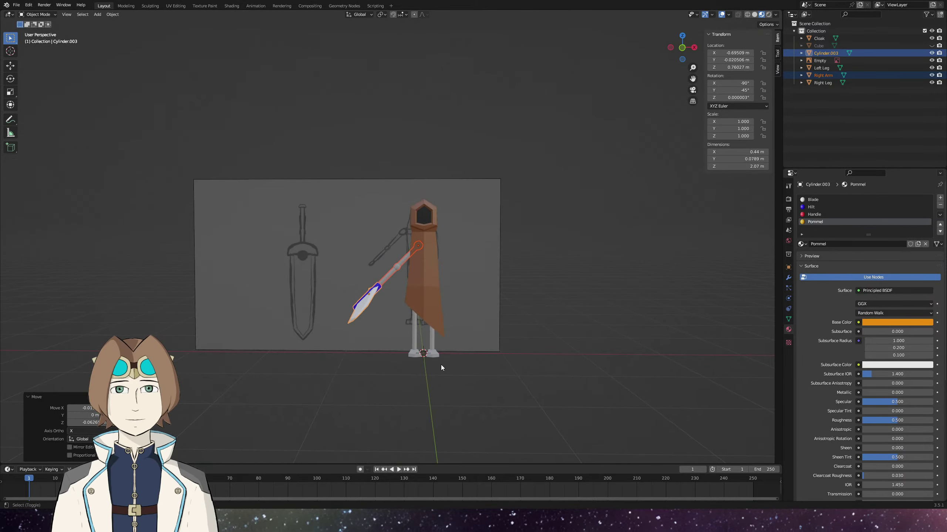
In front view, move the arm and sword about 0.03 m outward and 0.03 m further down.
{"action": "key", "text": "KP_1"}
{"action": "scroll", "coordinate": [474, 342], "scroll_direction": "up", "scroll_amount": 4}
{"action": "scroll", "coordinate": [474, 342], "scroll_direction": "up", "scroll_amount": 1}
{"action": "key", "text": "g"}
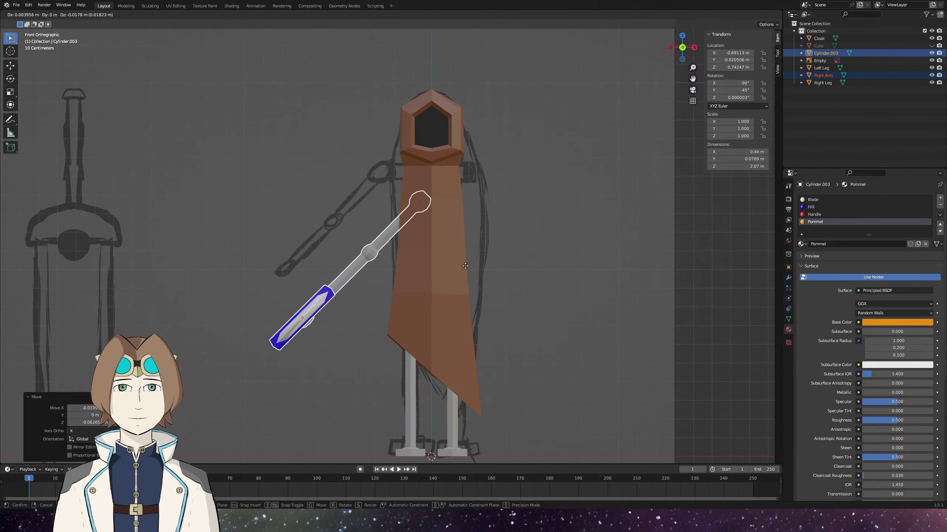
{"action": "left_click", "coordinate": [459, 268]}
{"action": "left_click_drag", "start_coordinate": [458, 269], "coordinate": [458, 318]}
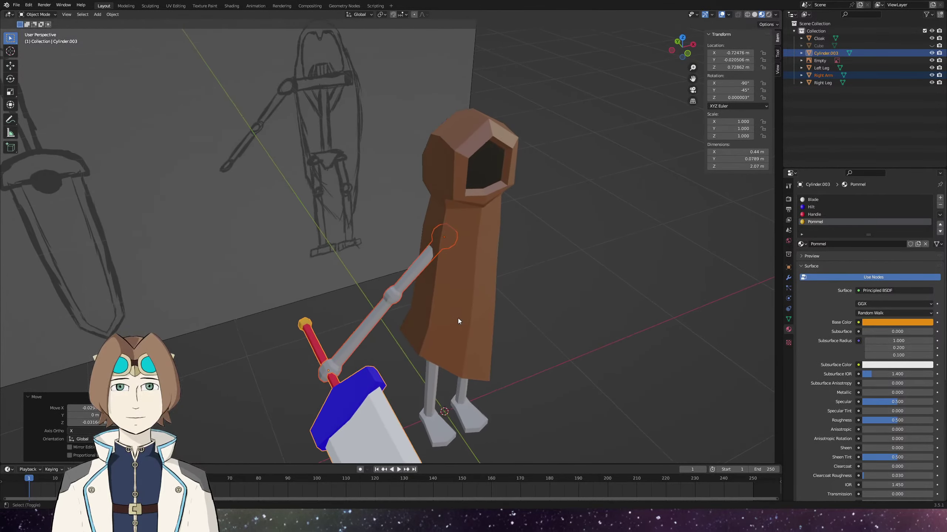
Switch to wireframe and select only the Right Arm object, without the sword.
{"action": "key", "text": "Tab"}
{"action": "left_click", "coordinate": [362, 328]}
{"action": "key", "text": "KP_1"}
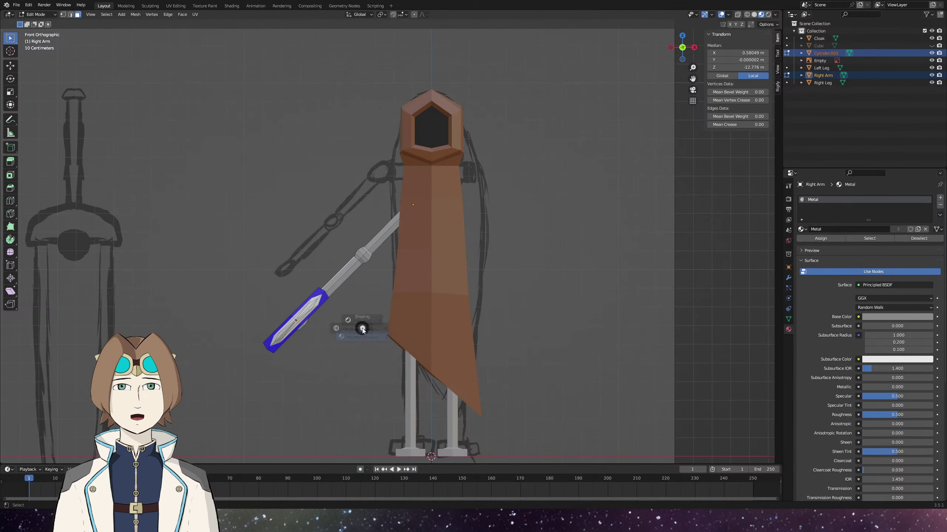
{"action": "key", "text": "shift+z"}
{"action": "left_click_drag", "start_coordinate": [332, 347], "coordinate": [275, 409]}
{"action": "key", "text": "Tab"}
{"action": "left_click", "coordinate": [287, 407]}
{"action": "left_click", "coordinate": [328, 360]}
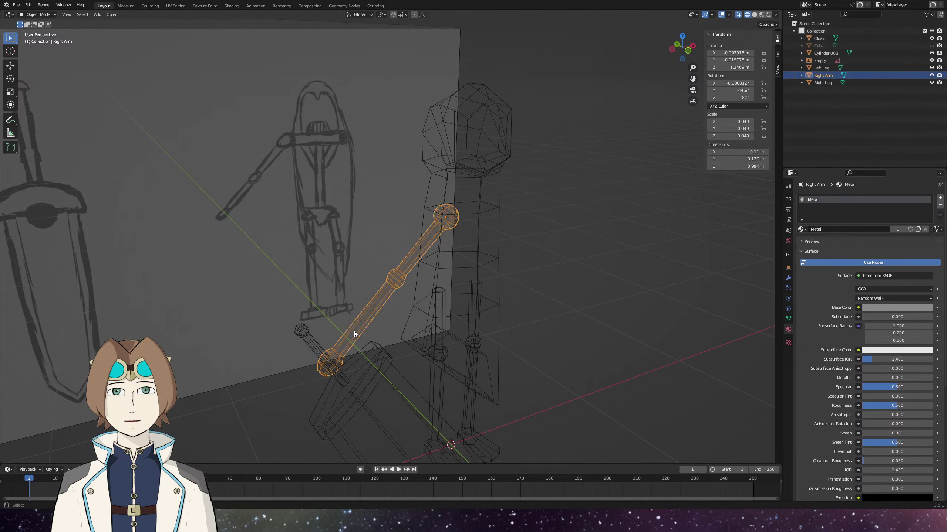
In front-view Edit Mode, move the arm's hand joint about 0.05 m inward and 0.04 m up, and nudge the elbow joint slightly.
{"action": "key", "text": "Tab"}
{"action": "key", "text": "KP_1"}
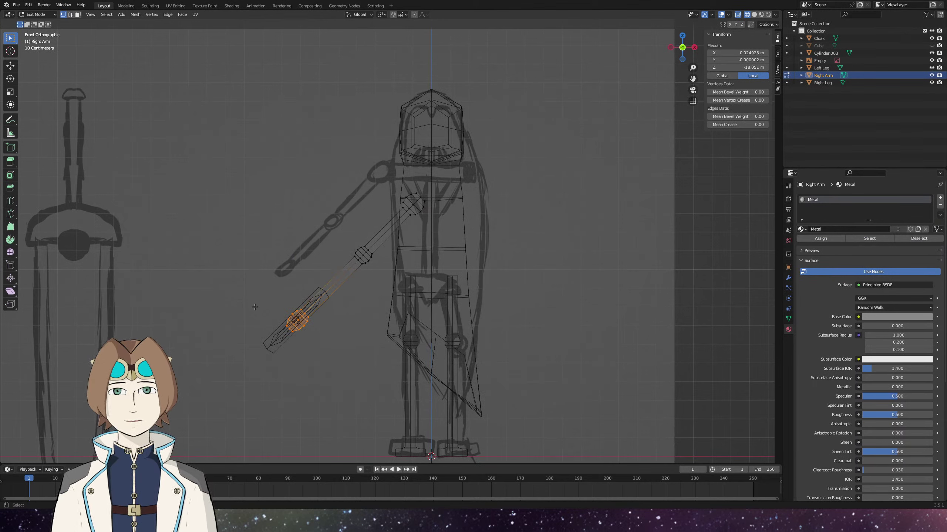
{"action": "key", "text": "g"}
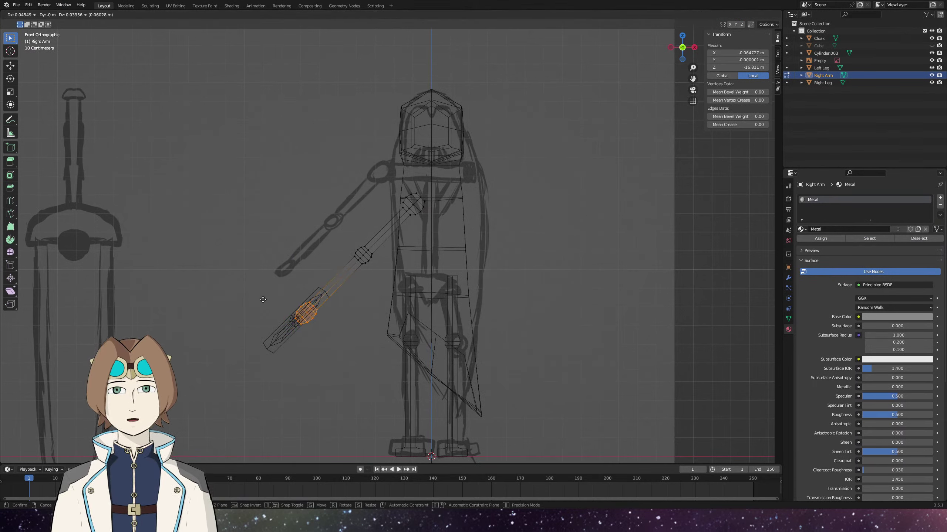
{"action": "left_click", "coordinate": [264, 300]}
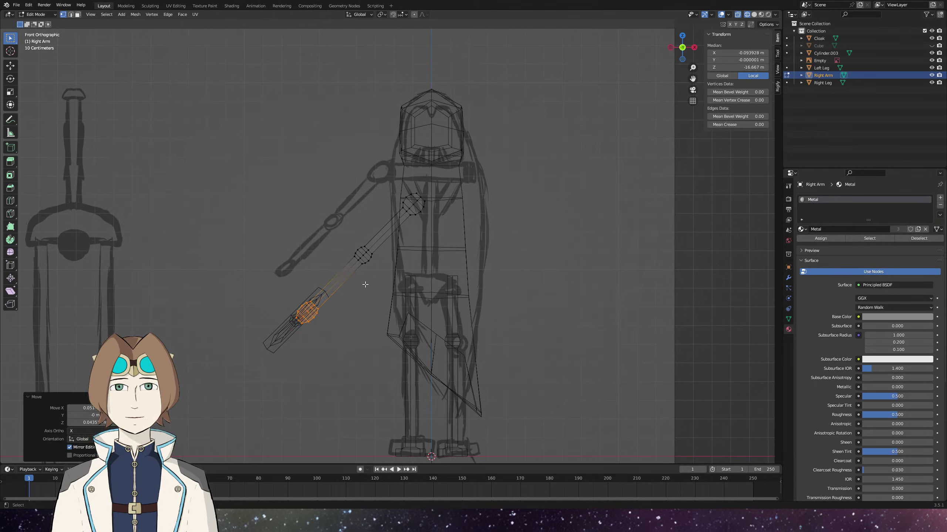
{"action": "left_click", "coordinate": [367, 257], "text": "alt"}
{"action": "key", "text": "g"}
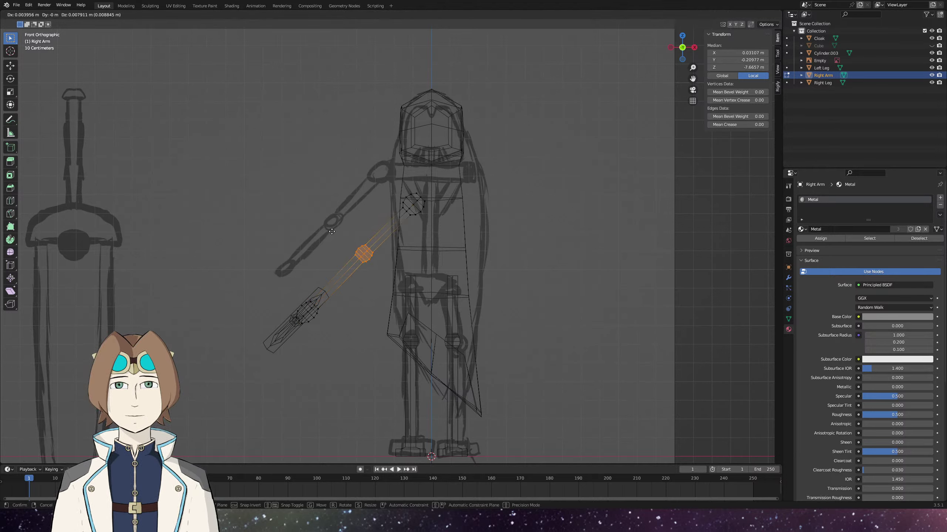
{"action": "left_click", "coordinate": [331, 232]}
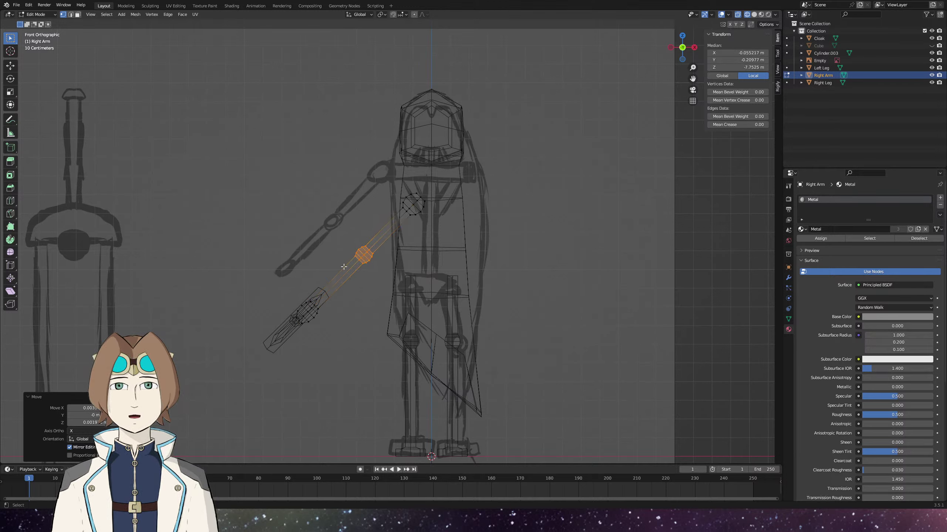
Return to Object Mode, move the Right Arm about 0.06 m outward and 0.02 m down, and leave wireframe.
{"action": "key", "text": "Tab"}
{"action": "key", "text": "g"}
{"action": "left_click", "coordinate": [357, 301]}
{"action": "key", "text": "shift+z"}
{"action": "scroll", "coordinate": [374, 380], "scroll_direction": "down", "scroll_amount": 3}
In front view, shift the Right Arm about 0.03 m up and 0.01 m outward.
{"action": "key", "text": "KP_1"}
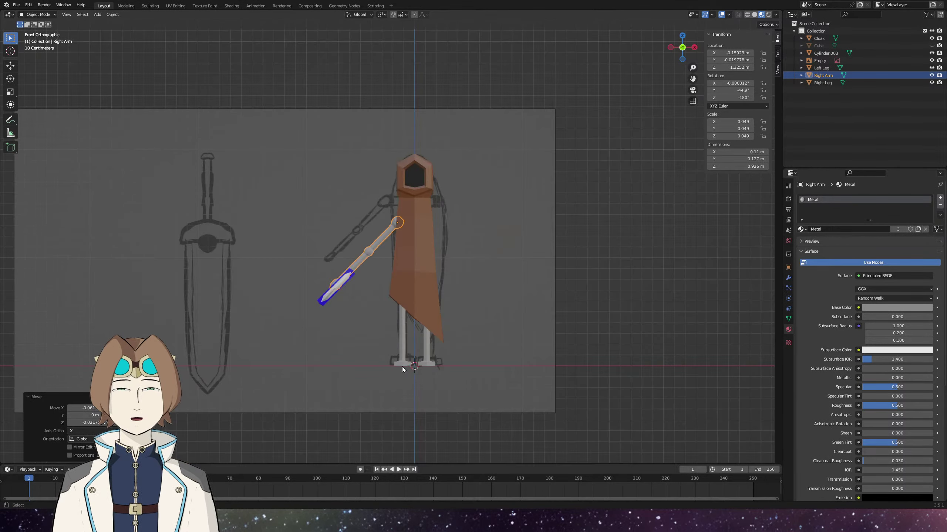
{"action": "scroll", "coordinate": [402, 367], "scroll_direction": "up", "scroll_amount": 2}
{"action": "key", "text": "g"}
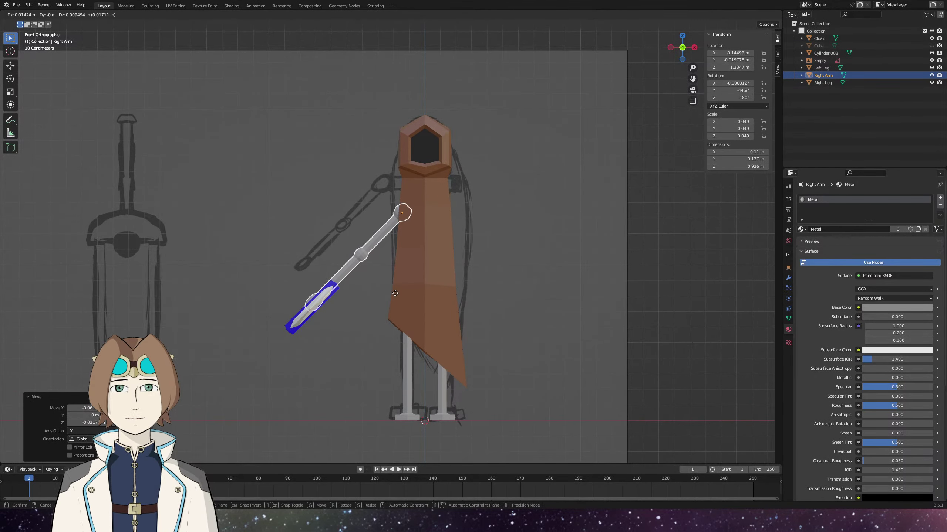
{"action": "left_click", "coordinate": [392, 293]}
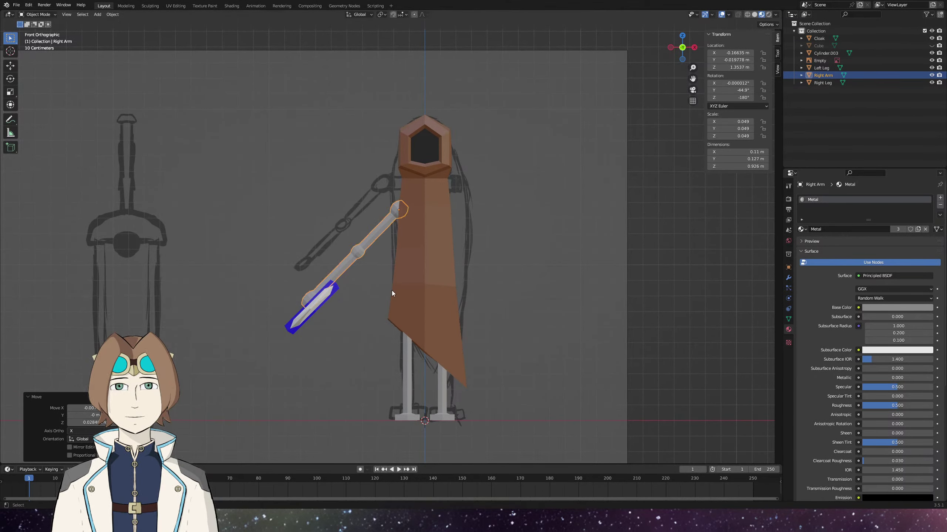
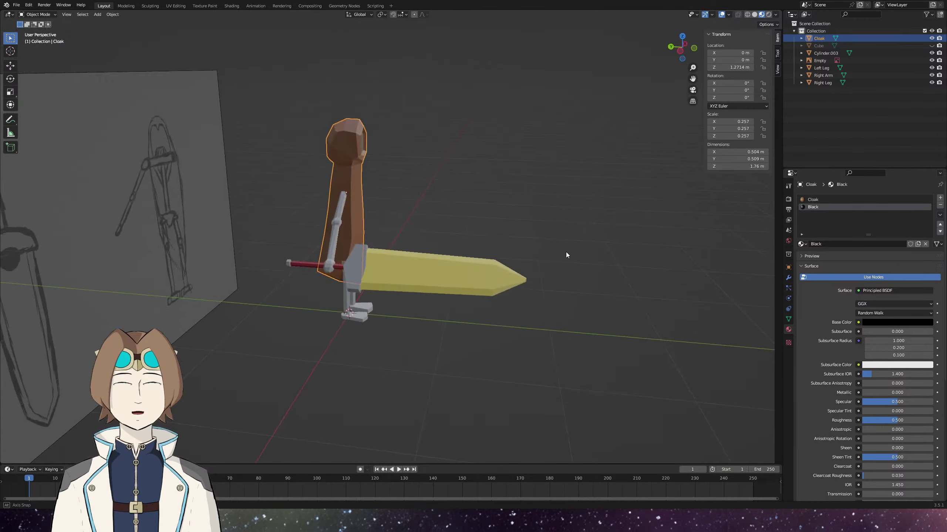
Save the file.
{"action": "key", "text": "ctrl+s"}
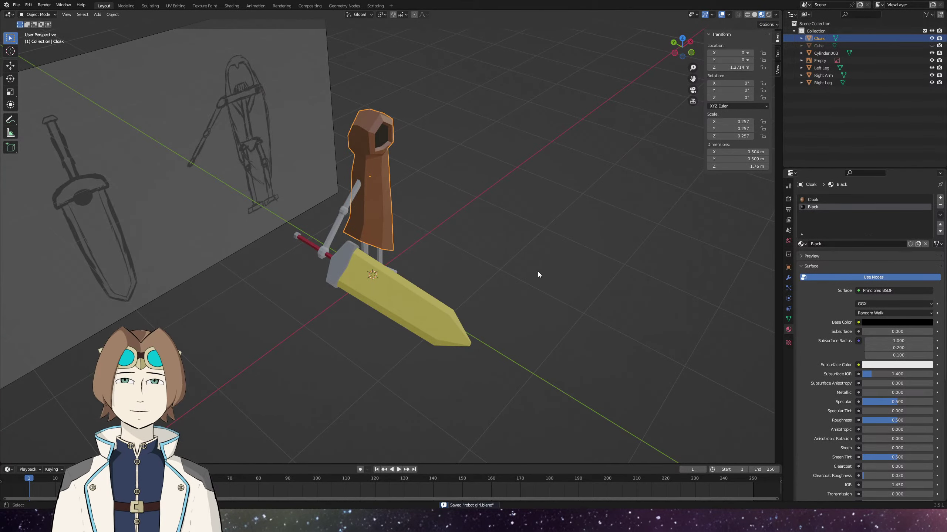
Add a single-bone armature at the character's base in front view, switch to wireframe shading, and enter its Edit Mode.
{"action": "key", "text": "KP_1"}
{"action": "left_click", "coordinate": [645, 282]}
{"action": "key", "text": "shift+a"}
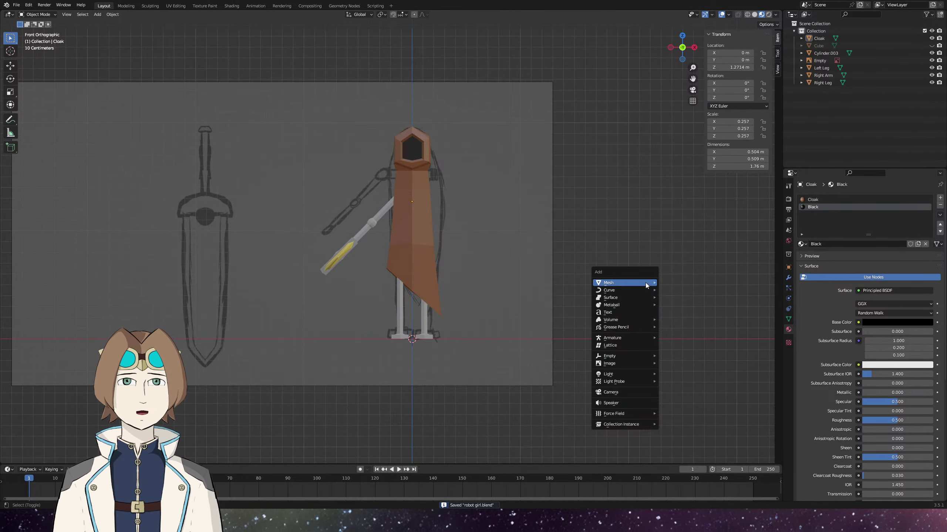
{"action": "mouse_move", "coordinate": [638, 339]}
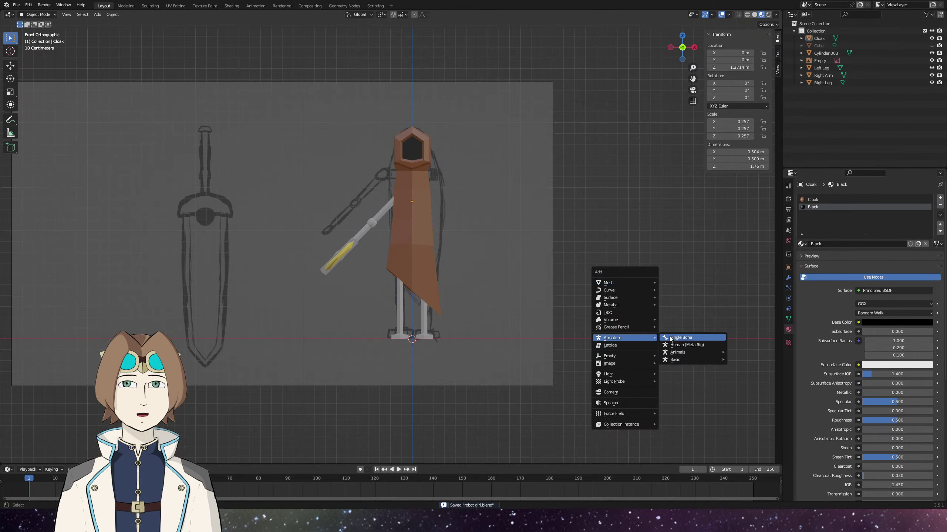
{"action": "mouse_move", "coordinate": [684, 360]}
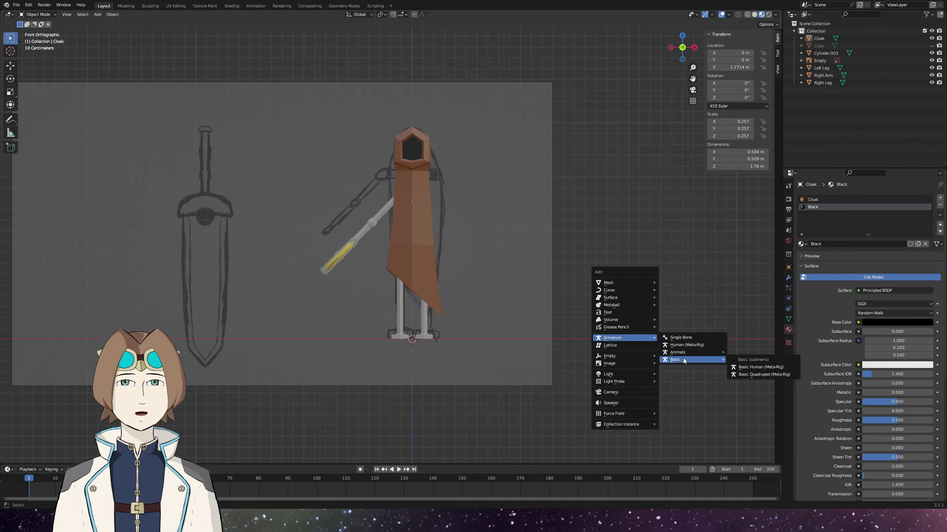
{"action": "left_click", "coordinate": [681, 337]}
{"action": "key", "text": "shift+z"}
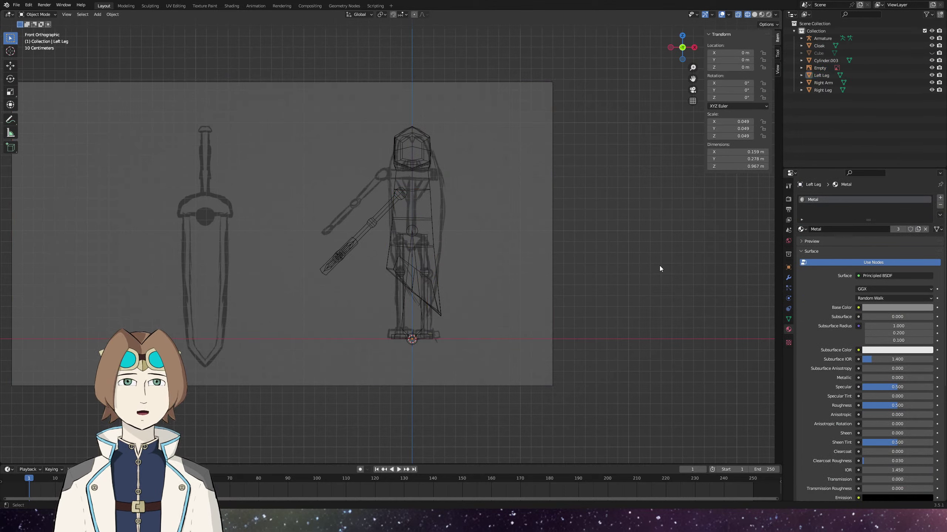
{"action": "key", "text": "Tab"}
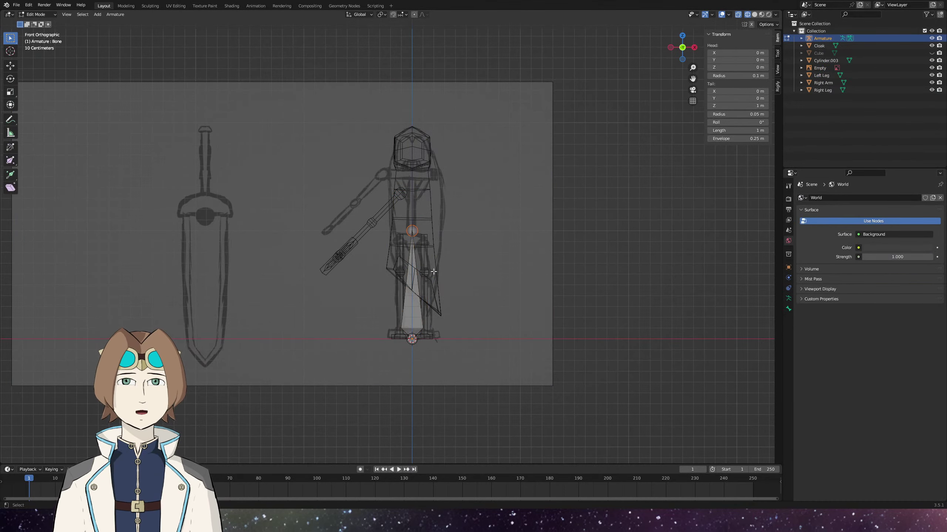
Lower the bone's tail along Z to shorten it to about 0.2 m, and rename the bone Root.
{"action": "left_click", "coordinate": [412, 231]}
{"action": "key", "text": "g"}
{"action": "key", "text": "z"}
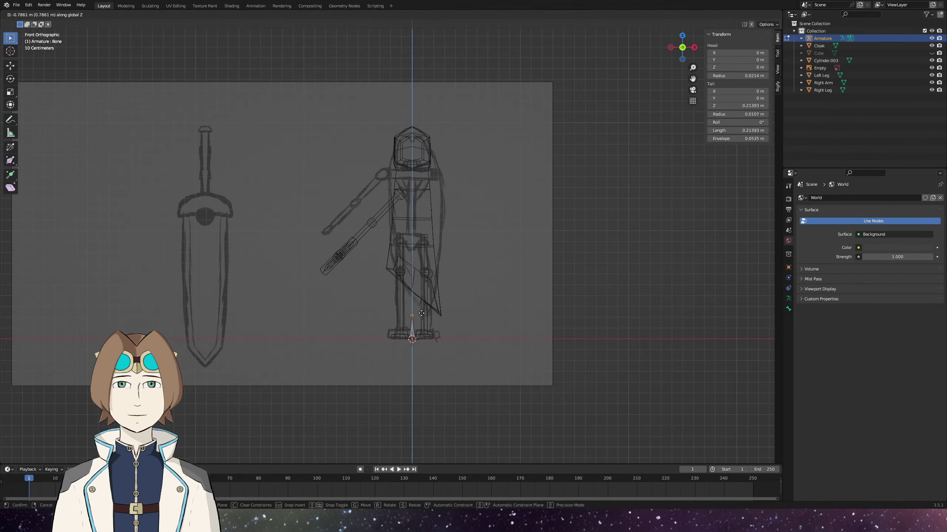
{"action": "left_click", "coordinate": [420, 330]}
{"action": "left_click", "coordinate": [789, 308]}
{"action": "double_click", "coordinate": [841, 197]}
{"action": "type", "text": "Root"}
Duplicate the Root bone straight up to the pelvis, with its head at about 0.76 m height, and rename the copy Hips.
{"action": "key", "text": "shift+d"}
{"action": "key", "text": "g"}
{"action": "key", "text": "z"}
{"action": "left_click", "coordinate": [395, 193]}
{"action": "double_click", "coordinate": [840, 196]}
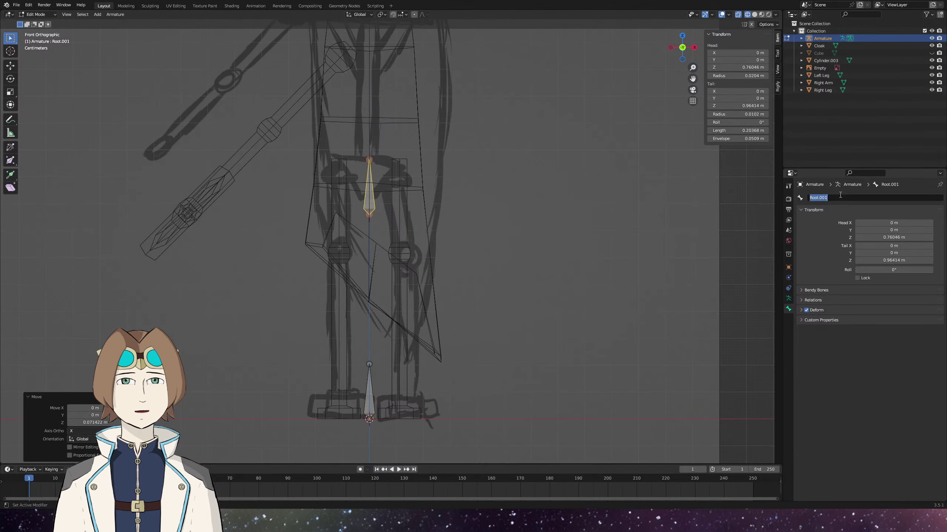
{"action": "type", "text": "Hips"}
{"action": "key", "text": "Return"}
{"action": "left_click_drag", "start_coordinate": [408, 152], "coordinate": [441, 281]}
{"action": "scroll", "coordinate": [430, 198], "scroll_direction": "down", "scroll_amount": 2}
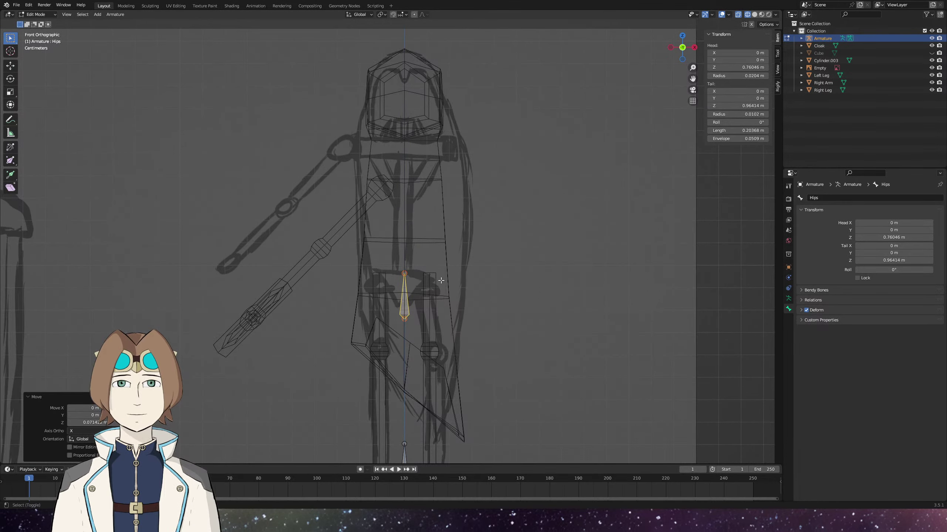
{"action": "key", "text": "shift+d"}
{"action": "key", "text": "Escape"}
{"action": "key", "text": "ctrl+z"}
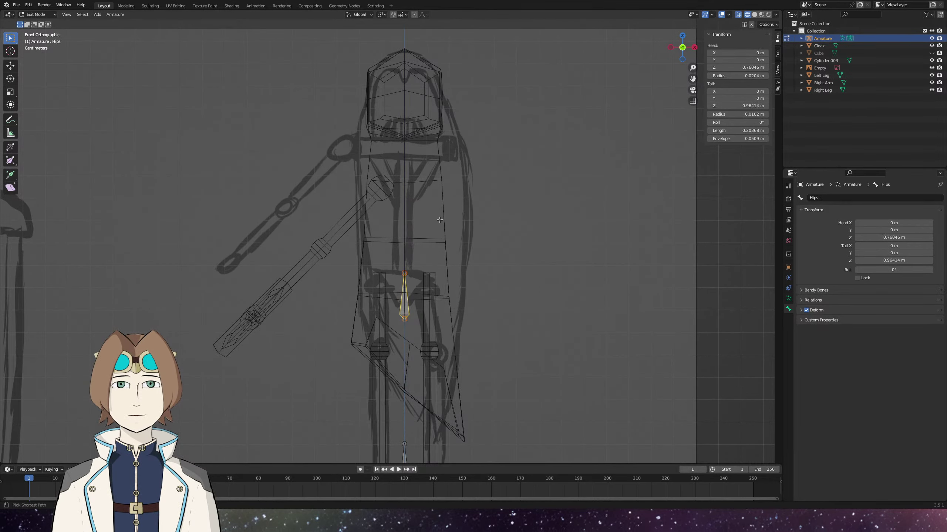
Extrude two spine bones straight up from the Hips bone, about 0.29 m and then about 0.33 m long.
{"action": "key", "text": "e"}
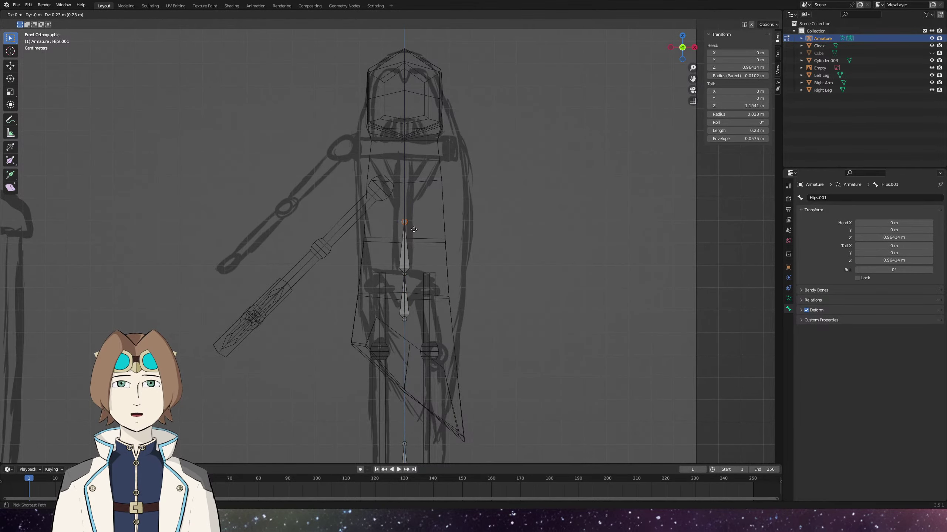
{"action": "key", "text": "z"}
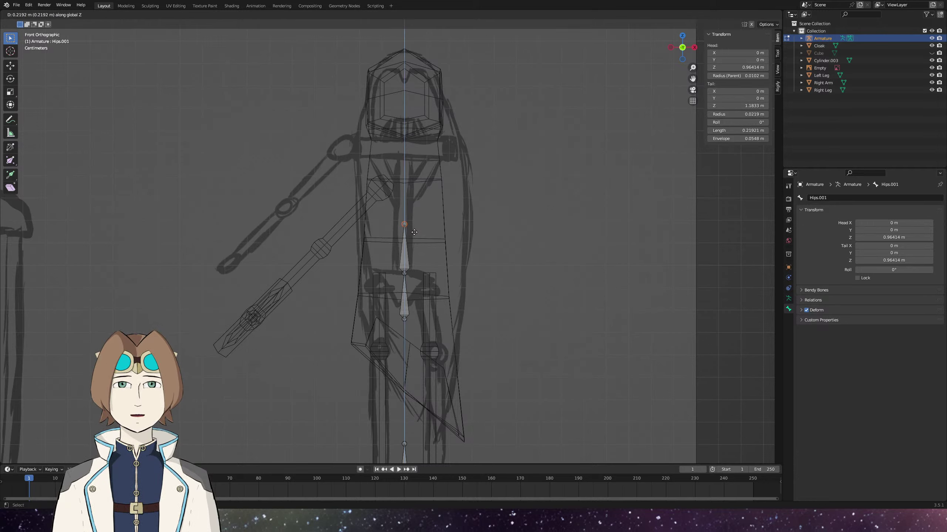
{"action": "left_click", "coordinate": [416, 215]}
{"action": "key", "text": "g"}
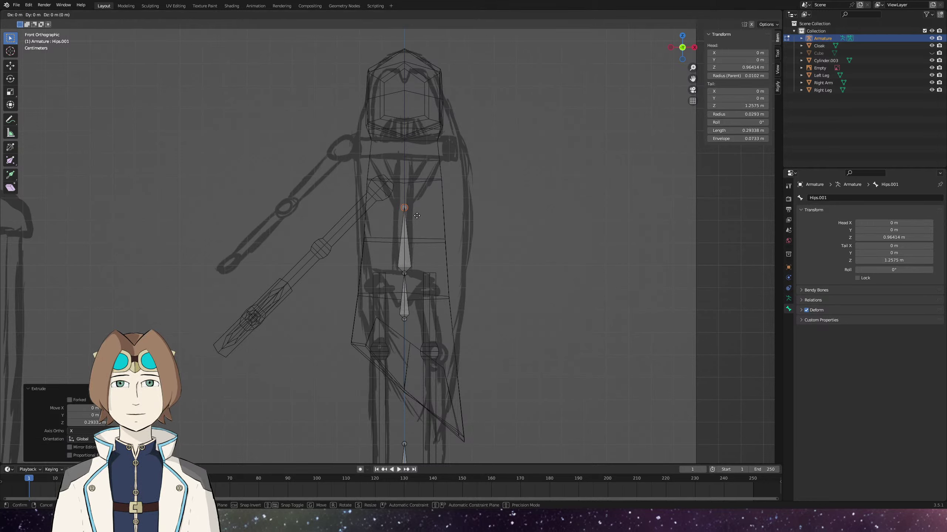
{"action": "right_click", "coordinate": [416, 215]}
{"action": "key", "text": "e"}
{"action": "key", "text": "z"}
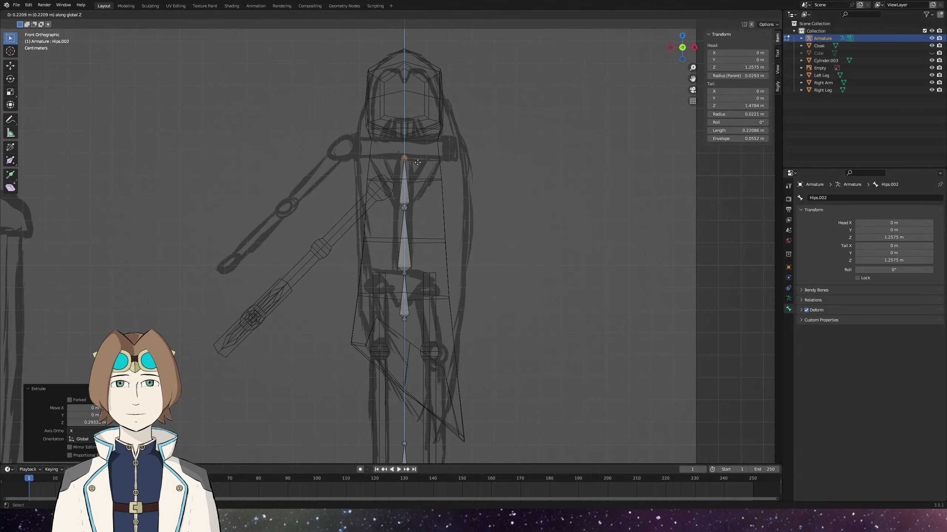
{"action": "left_click", "coordinate": [419, 139]}
Extrude a bone about 0.29 m up along Z into the hood and rename it Head.
{"action": "scroll", "coordinate": [423, 121], "scroll_direction": "up", "scroll_amount": 4}
{"action": "key", "text": "e"}
{"action": "key", "text": "z"}
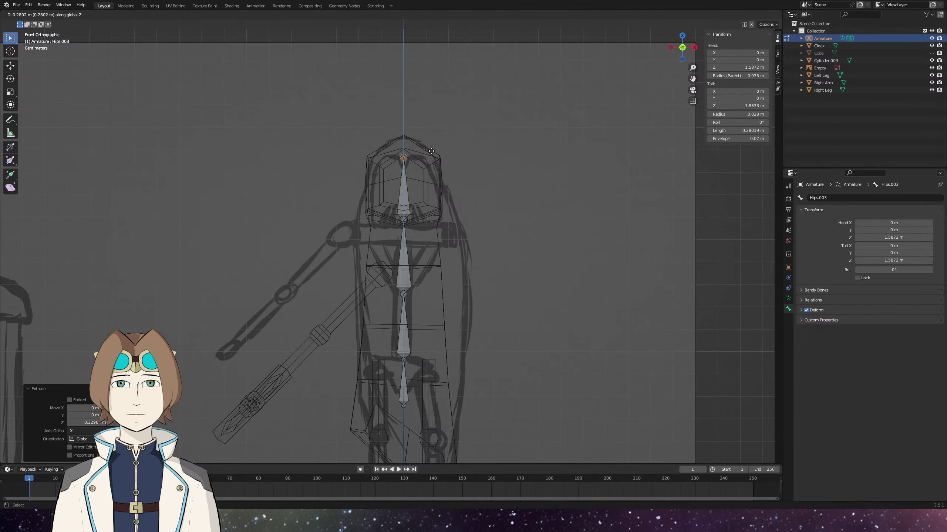
{"action": "left_click", "coordinate": [431, 150]}
{"action": "left_click", "coordinate": [404, 196]}
{"action": "left_click", "coordinate": [810, 202]}
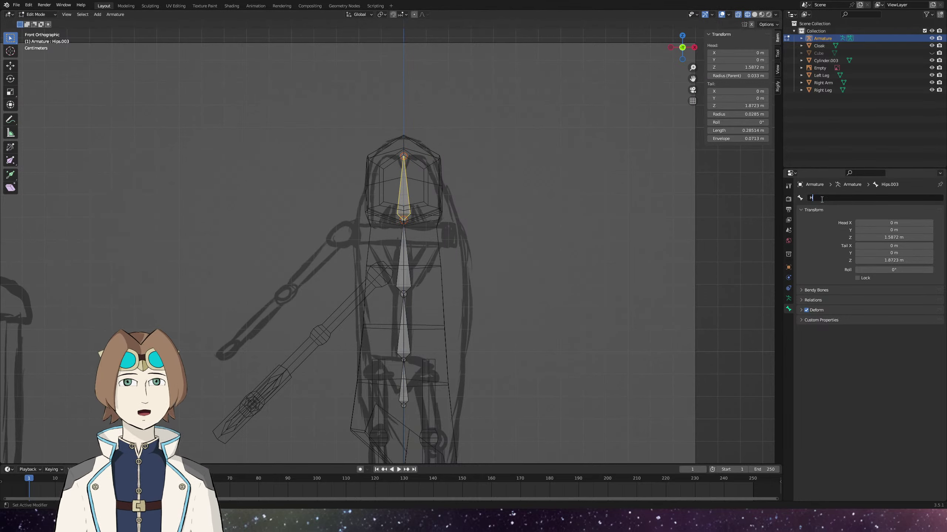
{"action": "type", "text": "Head"}
{"action": "key", "text": "Return"}
Rename the two spine bones between the hips and the head, naming the lower one Torso.
{"action": "left_click", "coordinate": [405, 258]}
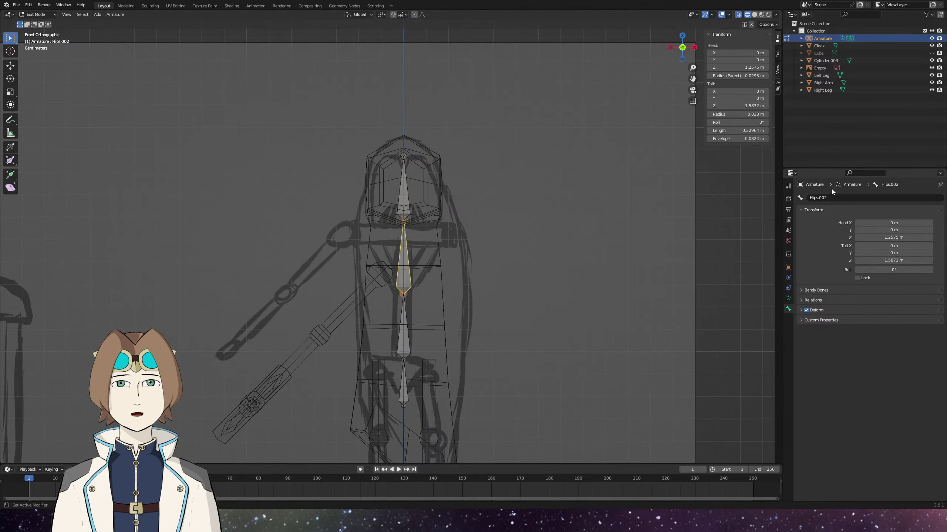
{"action": "left_click", "coordinate": [835, 196]}
{"action": "left_click", "coordinate": [404, 324]}
{"action": "left_click", "coordinate": [827, 197]}
{"action": "type", "text": "Torse"}
{"action": "key", "text": "Return"}
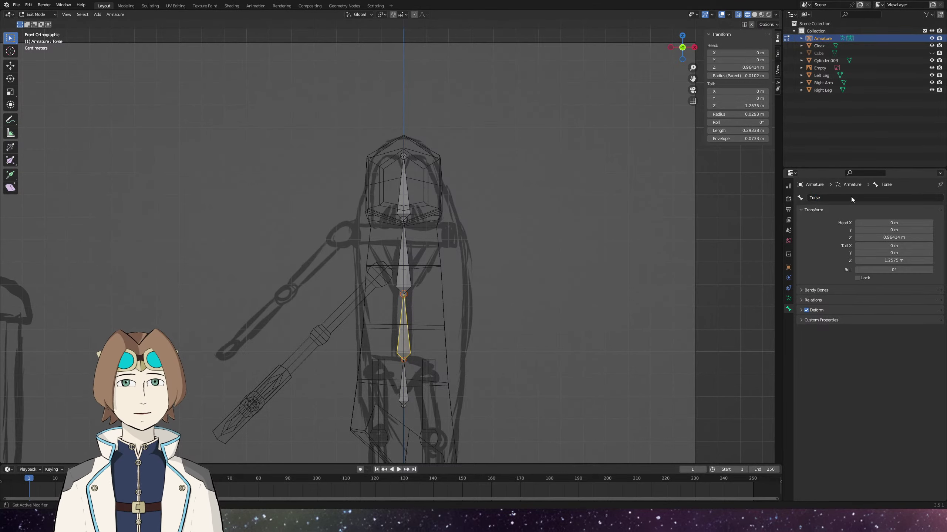
{"action": "left_click", "coordinate": [851, 197]}
{"action": "type", "text": "Tors"}
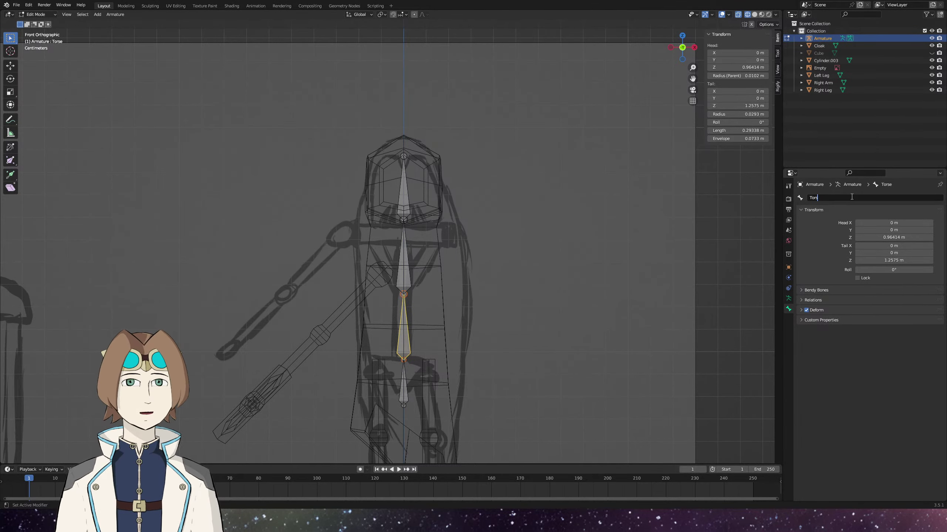
{"action": "type", "text": "o"}
{"action": "key", "text": "Return"}
Select the Hips bone and save the file.
{"action": "scroll", "coordinate": [441, 95], "scroll_direction": "up", "scroll_amount": 1}
{"action": "scroll", "coordinate": [441, 96], "scroll_direction": "down", "scroll_amount": 3}
{"action": "left_click", "coordinate": [397, 287]}
{"action": "key", "text": "ctrl+s"}
Duplicate the Hips bone in front view, move the copy to the top of the left leg, and rotate it to point down.
{"action": "mouse_move", "coordinate": [410, 298]}
{"action": "left_mouse_down"}
{"action": "mouse_move", "coordinate": [373, 295]}
{"action": "mouse_move", "coordinate": [492, 312]}
{"action": "left_mouse_up"}
{"action": "scroll", "coordinate": [386, 213], "scroll_direction": "up", "scroll_amount": 3}
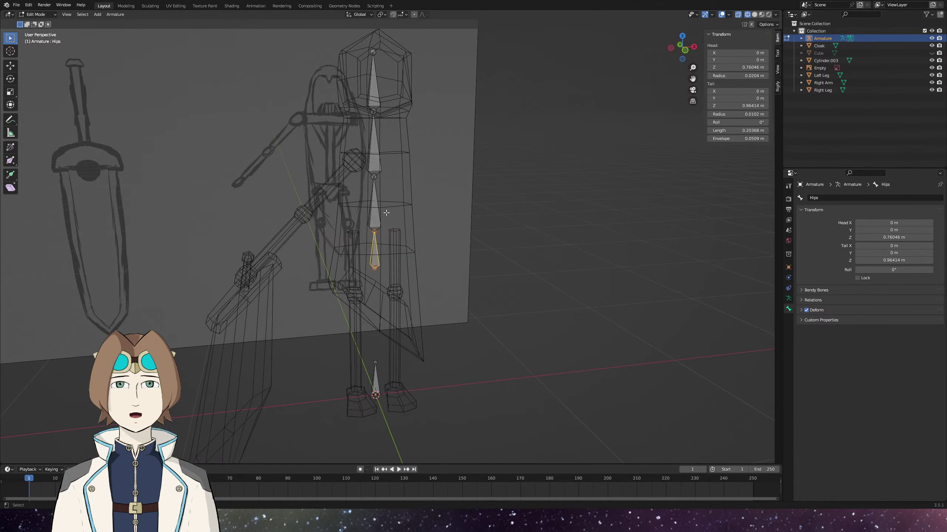
{"action": "key", "text": "KP_1"}
{"action": "scroll", "coordinate": [349, 198], "scroll_direction": "up", "scroll_amount": 2}
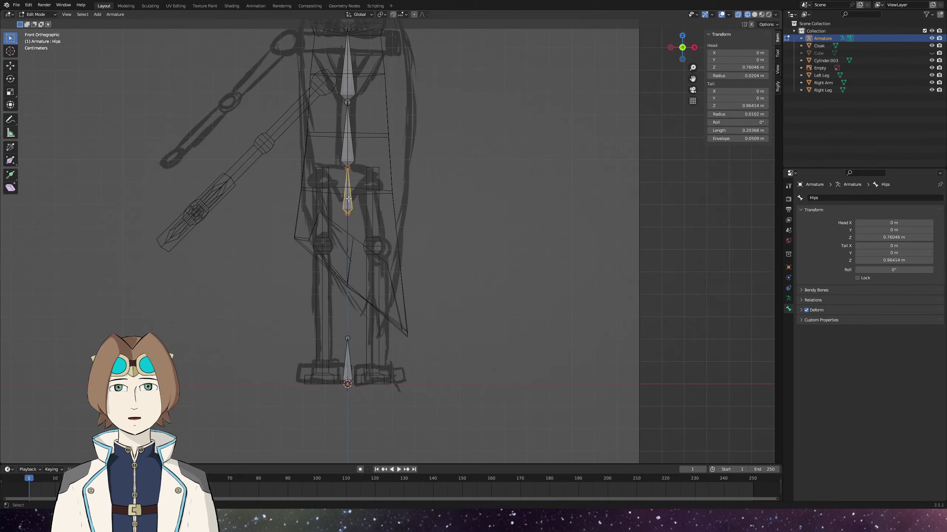
{"action": "key", "text": "shift+d"}
{"action": "right_click", "coordinate": [417, 242]}
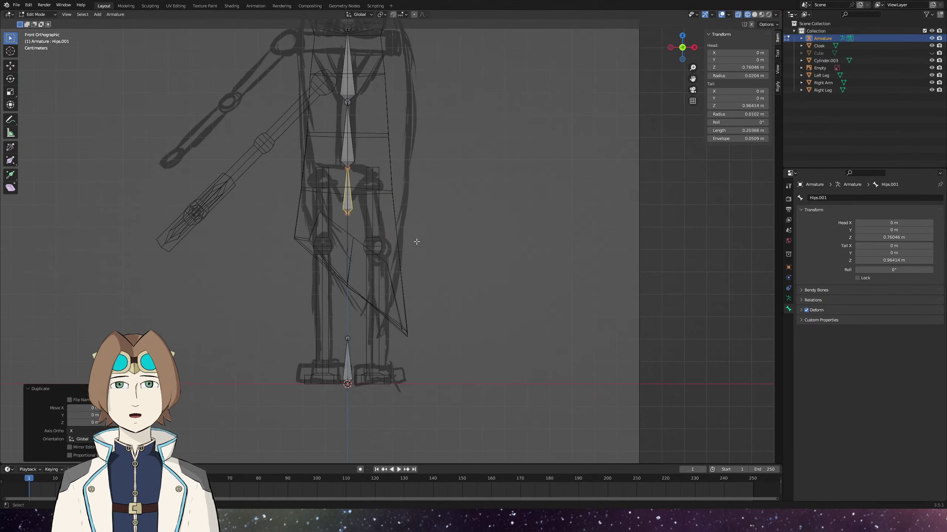
{"action": "key", "text": "g"}
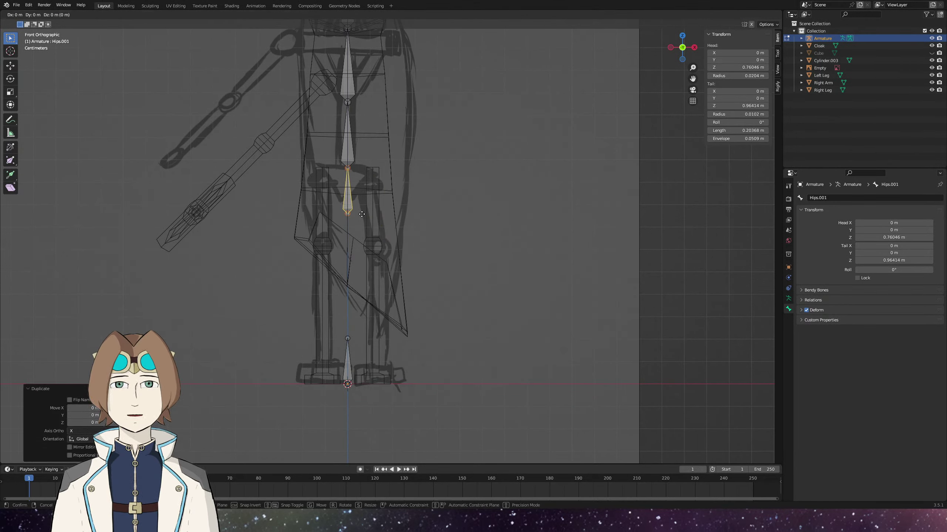
{"action": "left_click", "coordinate": [387, 219]}
{"action": "key", "text": "r"}
{"action": "left_click", "coordinate": [362, 172]}
Expand the armature's bone hierarchy in the outliner, and lower the left leg bone's tail about 0.12 m along Z to the knee.
{"action": "left_click", "coordinate": [802, 39]}
{"action": "left_click", "coordinate": [809, 46]}
{"action": "left_click", "coordinate": [374, 220]}
{"action": "key", "text": "g"}
{"action": "key", "text": "z"}
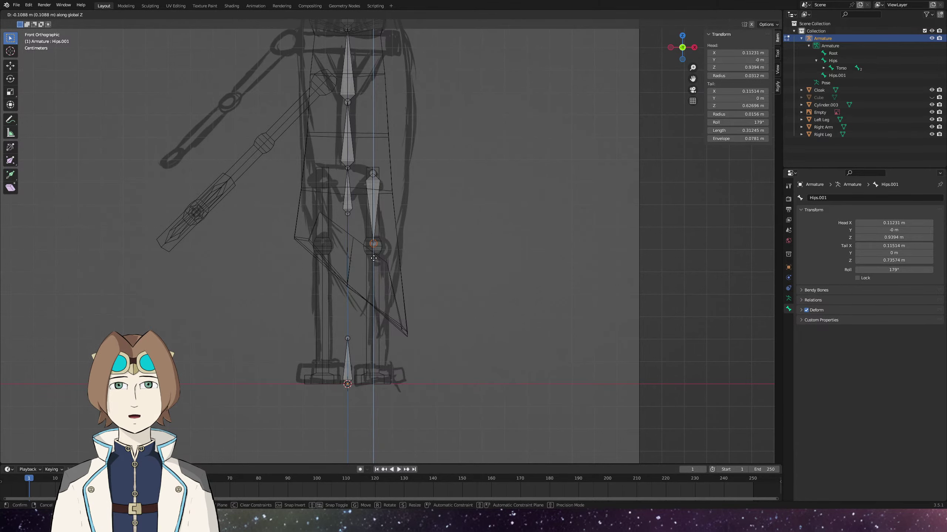
{"action": "left_click", "coordinate": [374, 259]}
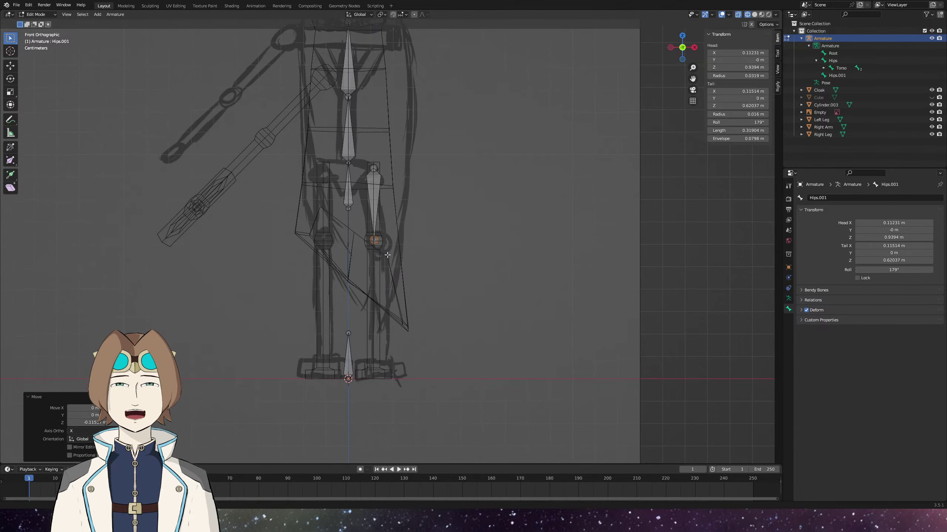
Extrude a lower leg bone about 0.58 m straight down from the left knee to the ankle.
{"action": "scroll", "coordinate": [377, 188], "scroll_direction": "down", "scroll_amount": 2}
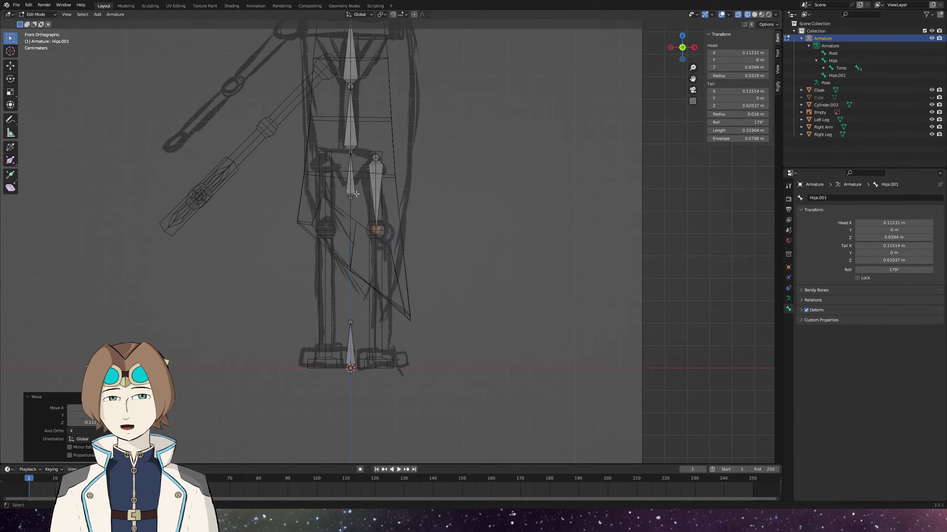
{"action": "key", "text": "e"}
{"action": "key", "text": "z"}
{"action": "left_click", "coordinate": [384, 363]}
In right view, extrude a foot bone from the ankle about 0.16 m forward along Y toward the toes.
{"action": "key", "text": "KP_3"}
{"action": "scroll", "coordinate": [387, 376], "scroll_direction": "up", "scroll_amount": 3}
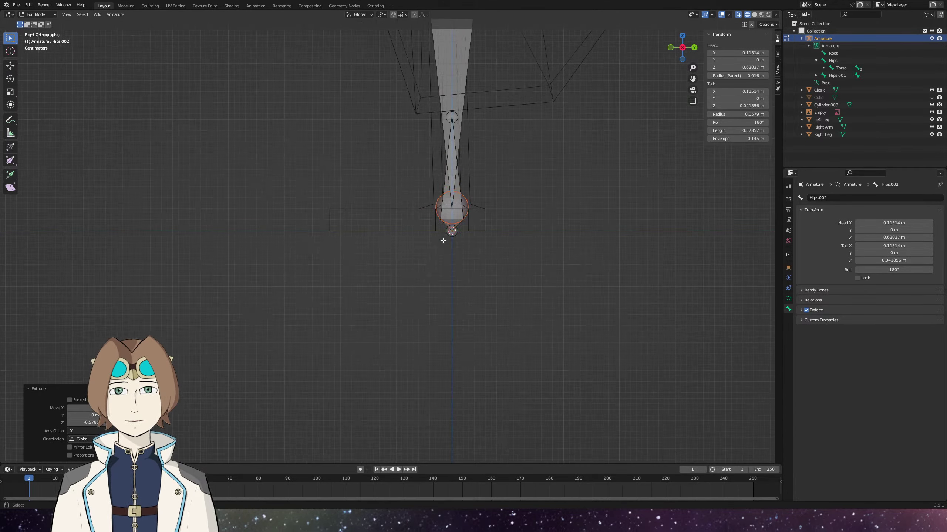
{"action": "scroll", "coordinate": [480, 211], "scroll_direction": "up", "scroll_amount": 2}
{"action": "key", "text": "e"}
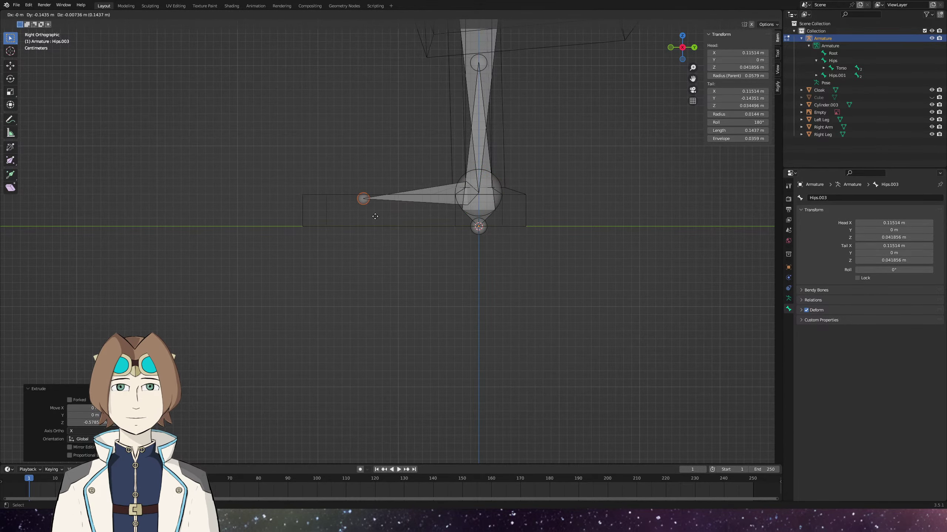
{"action": "key", "text": "y"}
{"action": "left_click", "coordinate": [364, 220]}
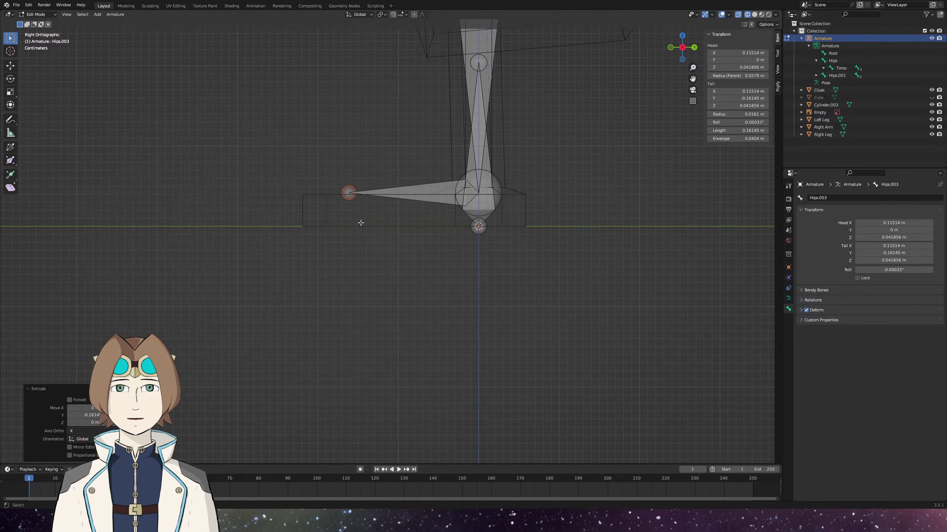
Rename the foot bone Foot and the bone between knee and ankle LowerLeg.
{"action": "left_click", "coordinate": [438, 192]}
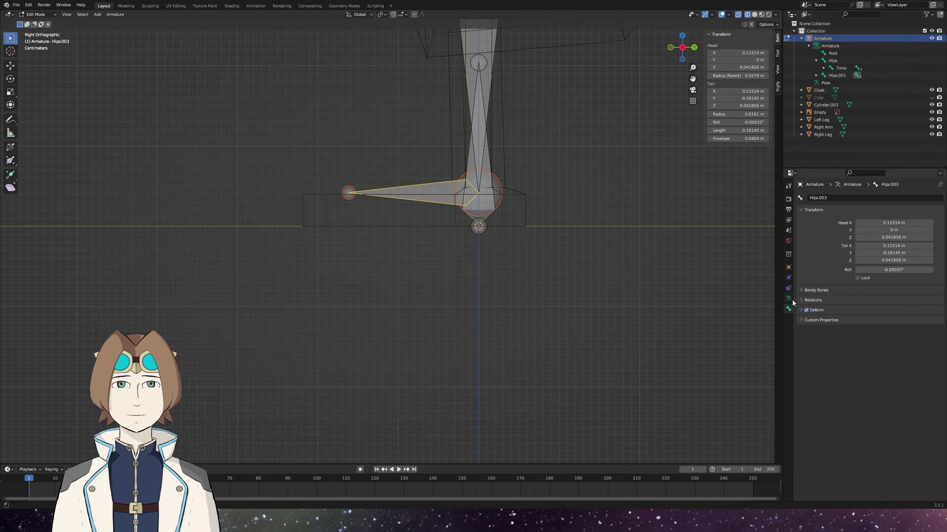
{"action": "left_click", "coordinate": [832, 199]}
{"action": "type", "text": "Foo"}
{"action": "key", "text": "Return"}
{"action": "left_click", "coordinate": [478, 123]}
{"action": "scroll", "coordinate": [596, 224], "scroll_direction": "down", "scroll_amount": 2}
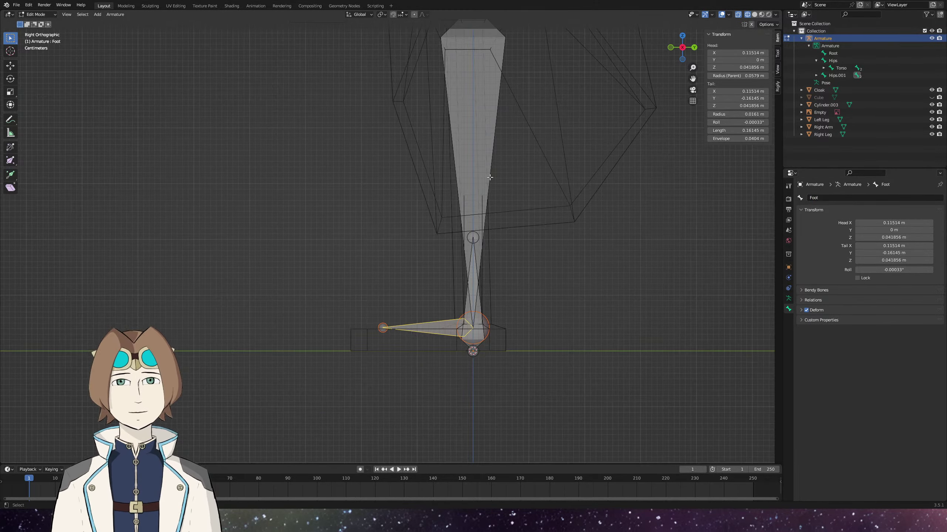
{"action": "left_click", "coordinate": [845, 195]}
{"action": "type", "text": "Lowe"}
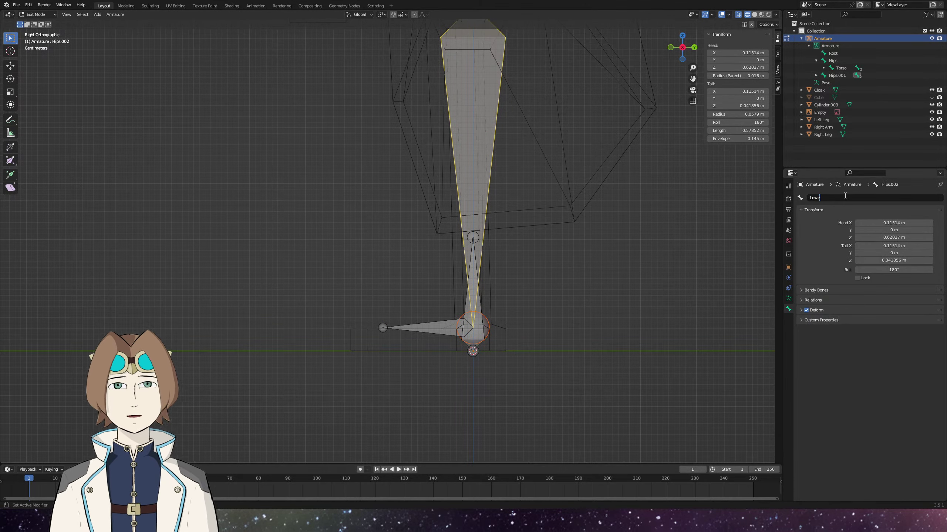
{"action": "type", "text": "rLeg.L"}
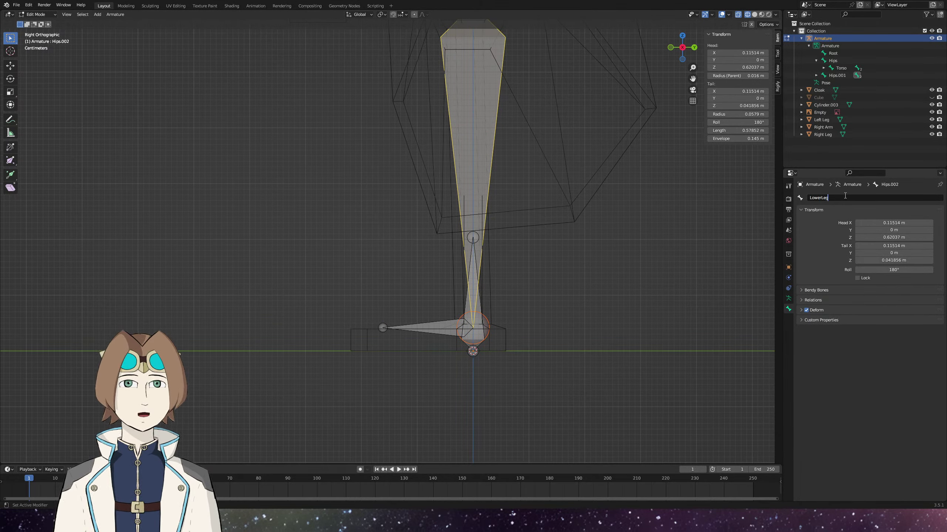
{"action": "key", "text": "Return"}
Select the left leg's thigh bone and rename it UpperLeg.L.
{"action": "left_click_drag", "start_coordinate": [481, 123], "coordinate": [507, 370]}
{"action": "left_click", "coordinate": [498, 187]}
{"action": "left_click_drag", "start_coordinate": [545, 281], "coordinate": [628, 309]}
{"action": "scroll", "coordinate": [628, 309], "scroll_direction": "down", "scroll_amount": 2}
{"action": "left_click", "coordinate": [858, 196]}
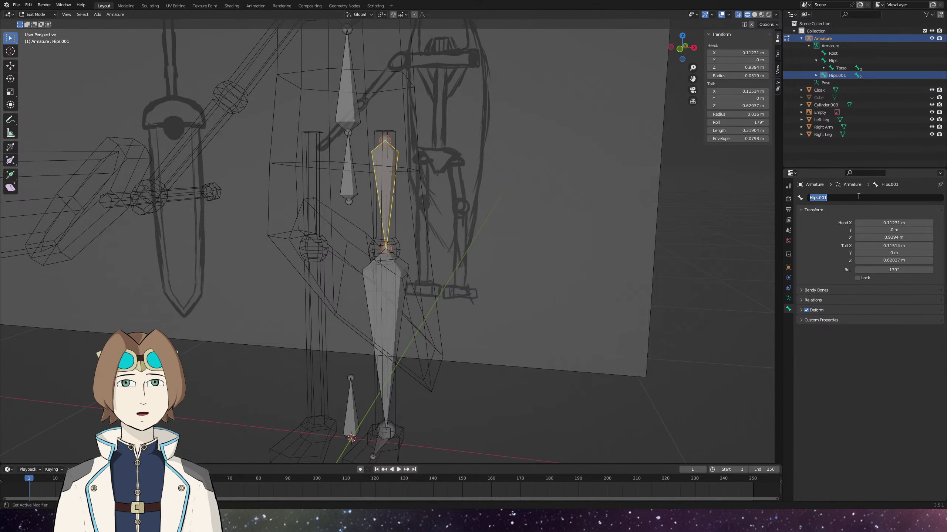
{"action": "type", "text": "UpperLeg"}
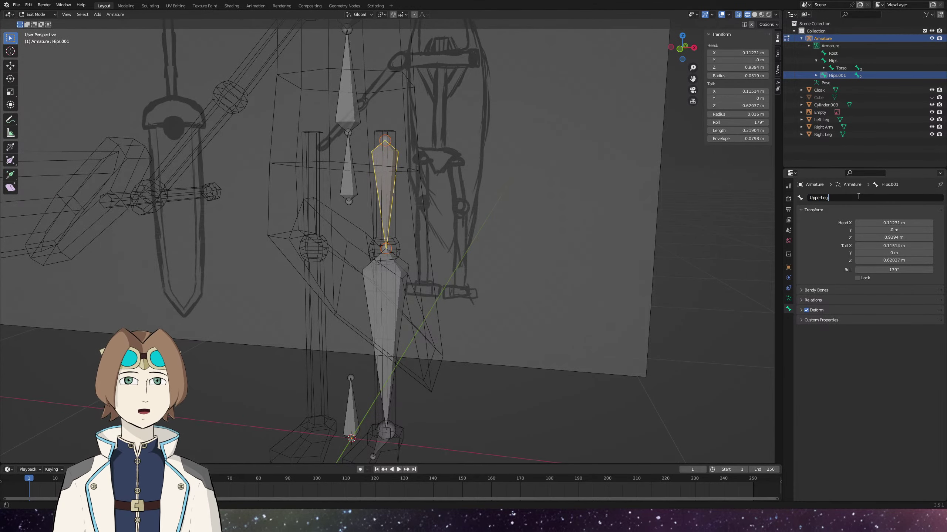
{"action": "type", "text": ".L"}
{"action": "key", "text": "Return"}
Rename the left leg's shin bone LowerLeg.L.
{"action": "left_click", "coordinate": [386, 336]}
{"action": "double_click", "coordinate": [859, 198]}
{"action": "type", "text": "LowerLeg.L"}
{"action": "key", "text": "Return"}
{"action": "scroll", "coordinate": [503, 321], "scroll_direction": "down", "scroll_amount": 3}
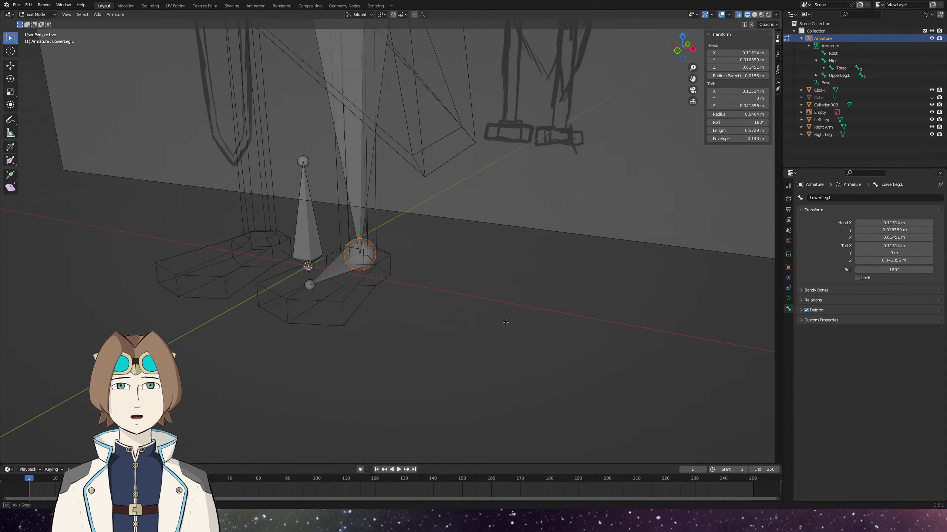
In right view, lower the Foot.L bone about 0.016 m toward the sole of the left foot.
{"action": "key", "text": "KP_3"}
{"action": "scroll", "coordinate": [397, 268], "scroll_direction": "up", "scroll_amount": 3}
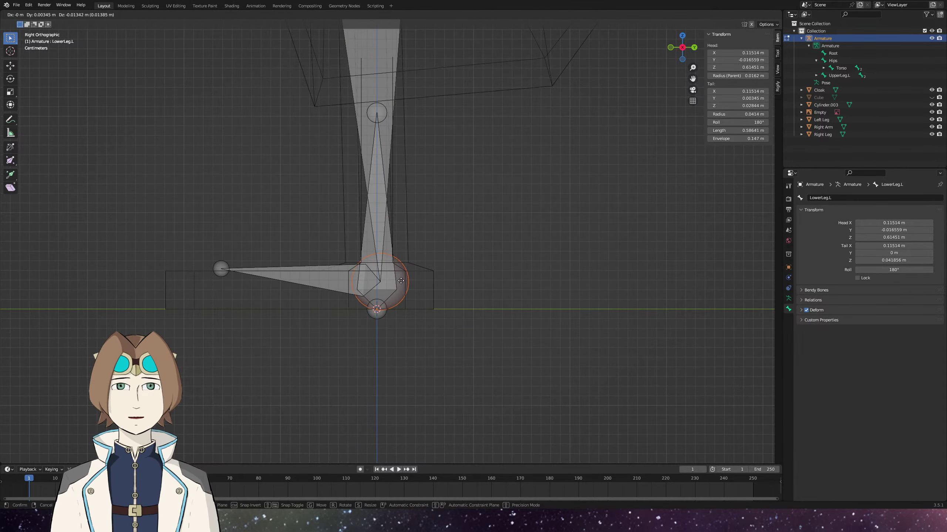
{"action": "left_click", "coordinate": [288, 270]}
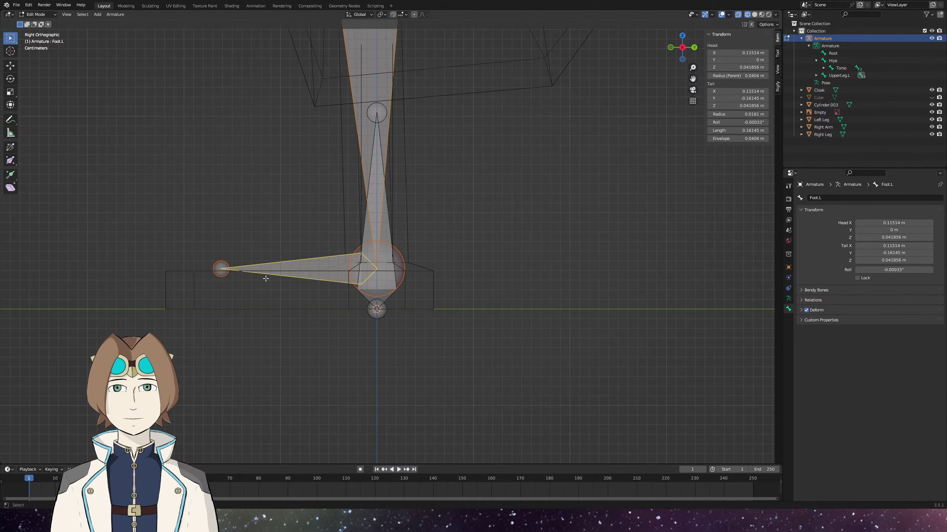
{"action": "key", "text": "g"}
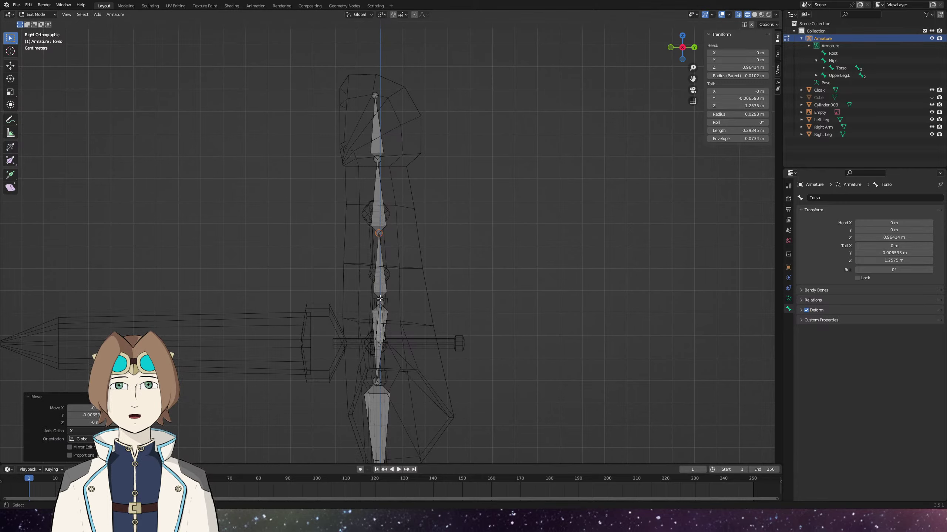
Check the joint between the chest and head bones in right view, return to Object Mode and save the file.
{"action": "scroll", "coordinate": [349, 190], "scroll_direction": "down", "scroll_amount": 3}
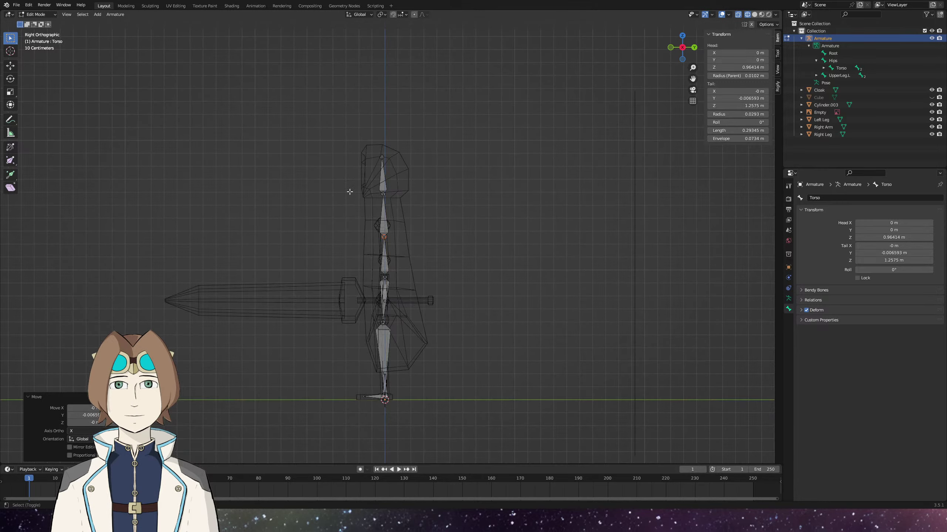
{"action": "left_click_drag", "start_coordinate": [348, 191], "coordinate": [387, 198]}
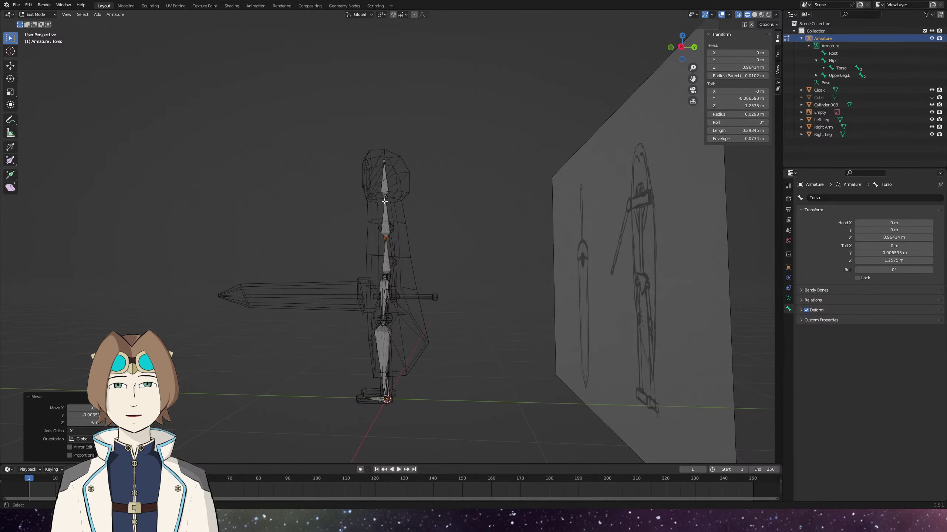
{"action": "left_click", "coordinate": [384, 202]}
{"action": "key", "text": "KP_3"}
{"action": "scroll", "coordinate": [384, 197], "scroll_direction": "up", "scroll_amount": 4}
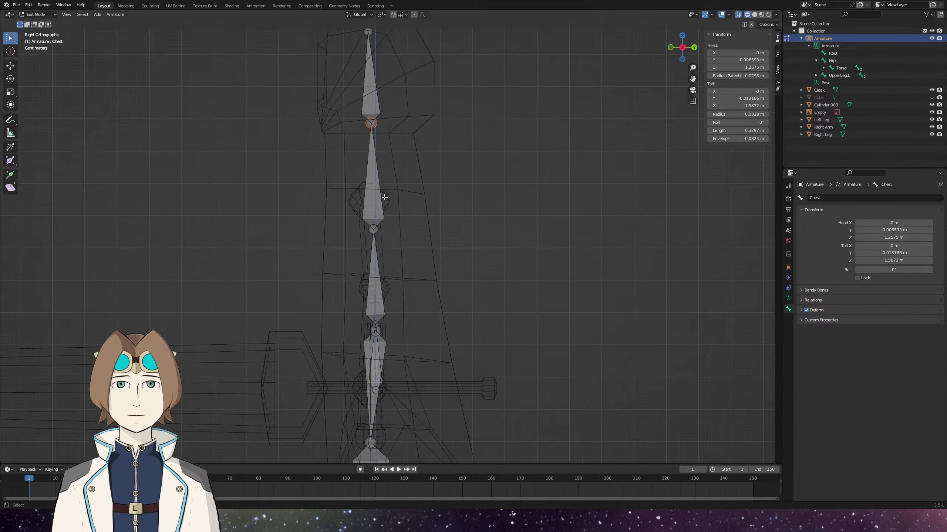
{"action": "scroll", "coordinate": [366, 206], "scroll_direction": "down", "scroll_amount": 5}
{"action": "left_click_drag", "start_coordinate": [366, 207], "coordinate": [408, 309]}
{"action": "key", "text": "Tab"}
{"action": "key", "text": "ctrl+s"}
{"action": "left_click", "coordinate": [399, 302]}
{"action": "key", "text": "Tab"}
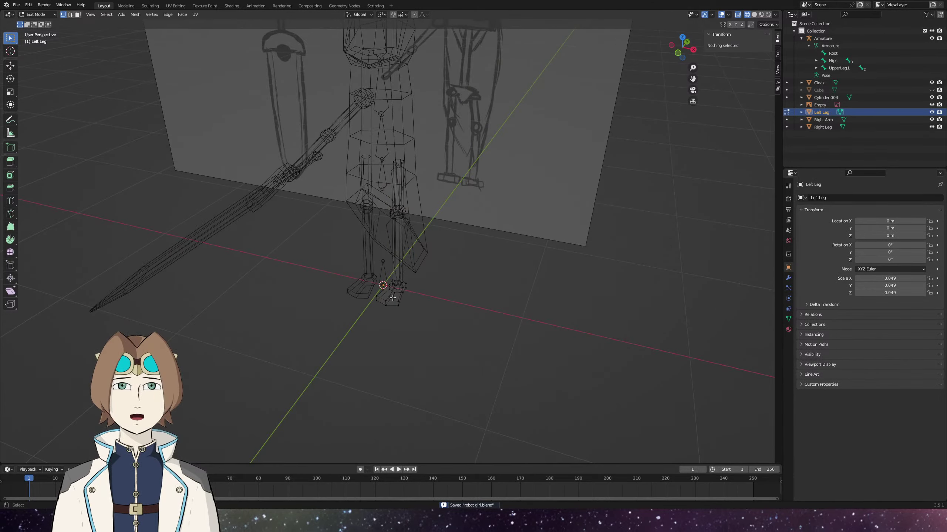
{"action": "key", "text": "Tab"}
Select the armature and, in Edit Mode, parent the UpperLeg.L bone to the Hips bone with Keep Offset.
{"action": "left_click", "coordinate": [379, 280]}
{"action": "left_click", "coordinate": [378, 279]}
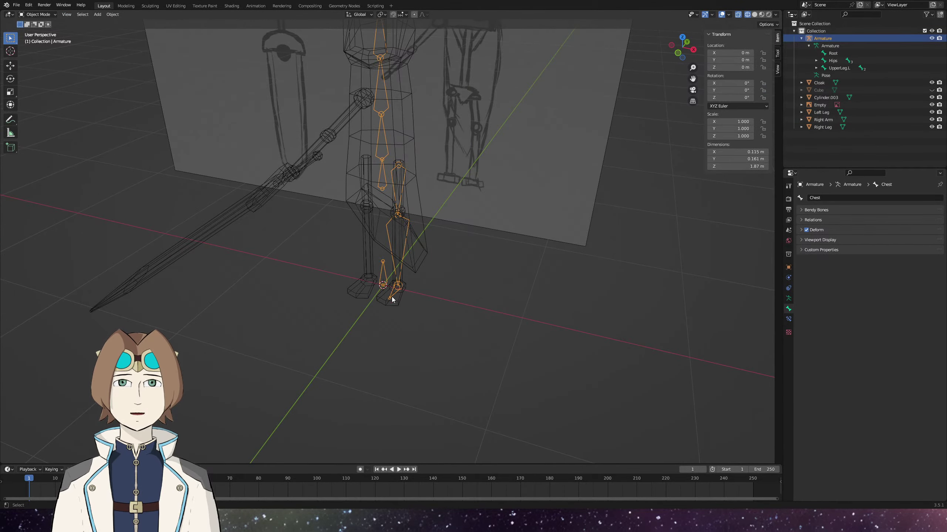
{"action": "left_click_drag", "start_coordinate": [378, 280], "coordinate": [426, 335]}
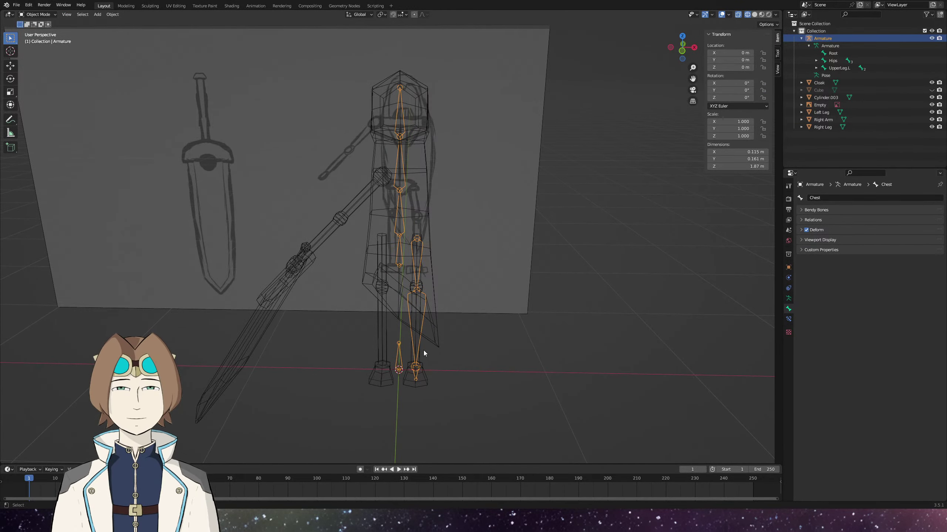
{"action": "key", "text": "Tab"}
{"action": "scroll", "coordinate": [383, 238], "scroll_direction": "up", "scroll_amount": 3}
{"action": "left_click", "coordinate": [376, 198]}
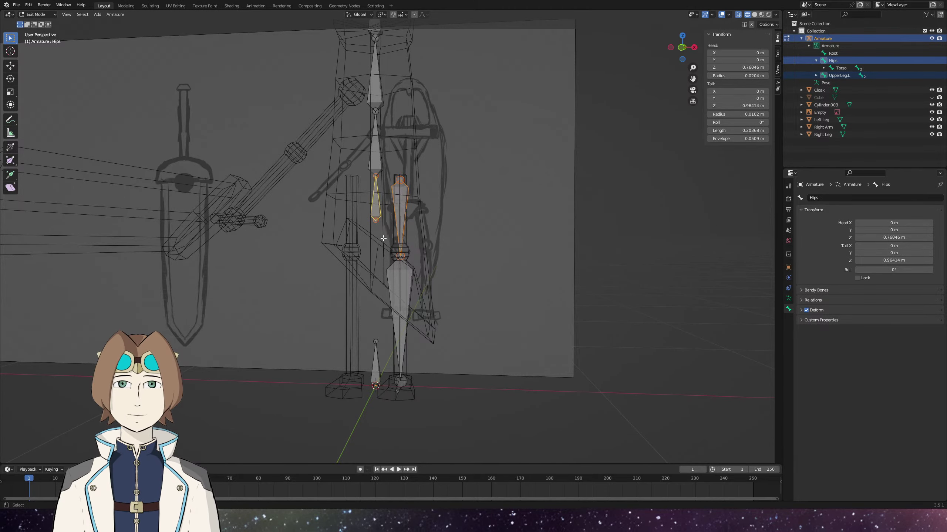
{"action": "key", "text": "ctrl+p"}
{"action": "left_click", "coordinate": [384, 237]}
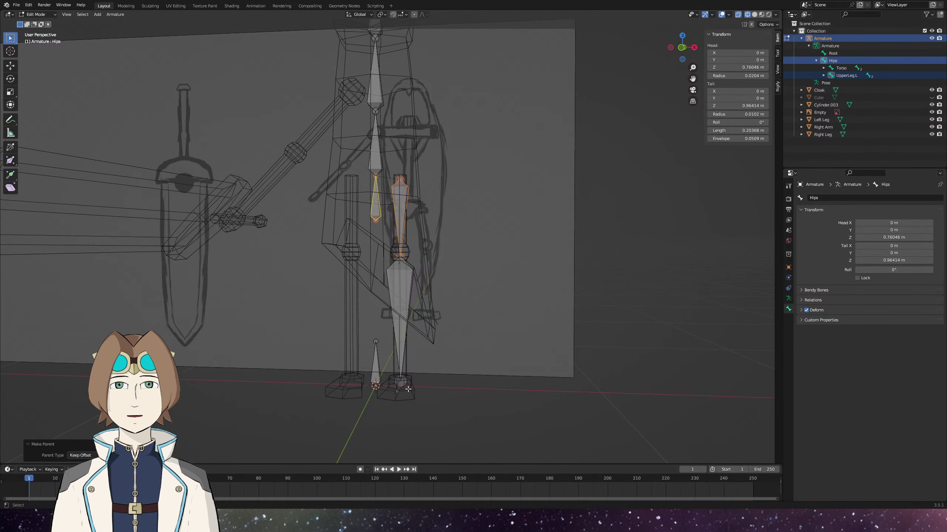
In Pose Mode, try an Inverse Kinematics constraint on LowerLeg.L with Foot.L as its target, and undo it.
{"action": "left_click", "coordinate": [400, 360]}
{"action": "key", "text": "ctrl+Tab"}
{"action": "left_click", "coordinate": [400, 281]}
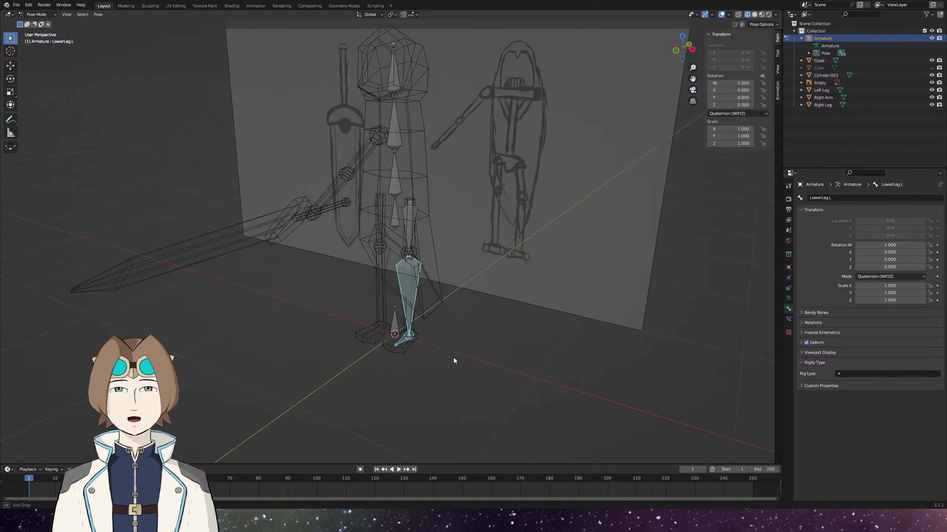
{"action": "left_click_drag", "start_coordinate": [454, 360], "coordinate": [463, 372]}
{"action": "right_click", "coordinate": [473, 382]}
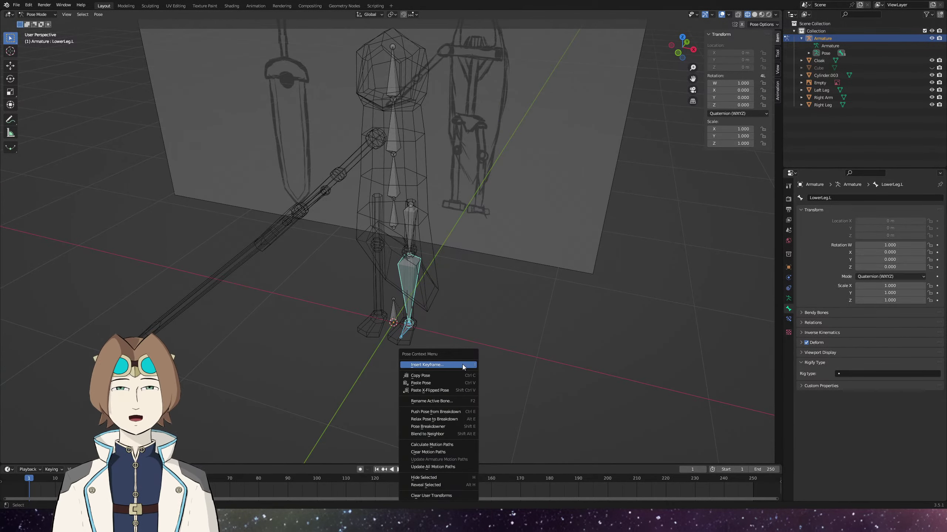
{"action": "key", "text": "ctrl+shift+c"}
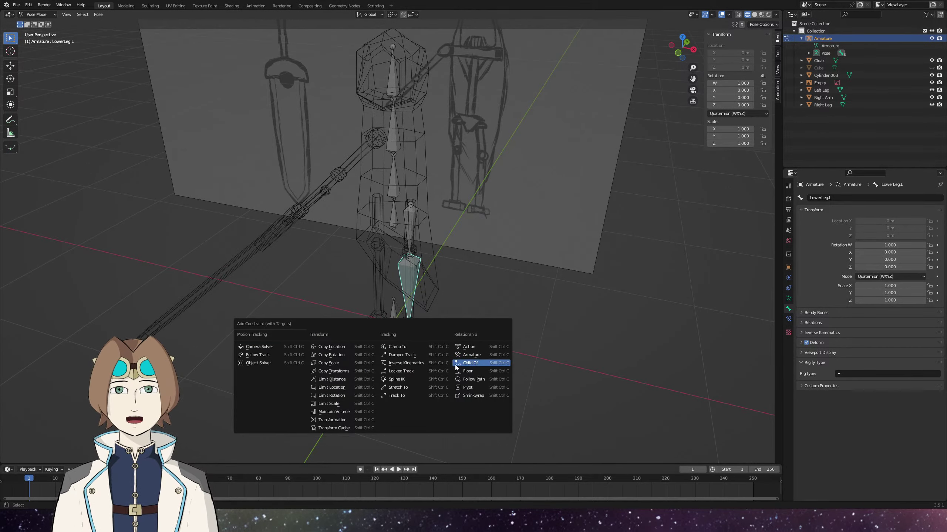
{"action": "left_click", "coordinate": [403, 363]}
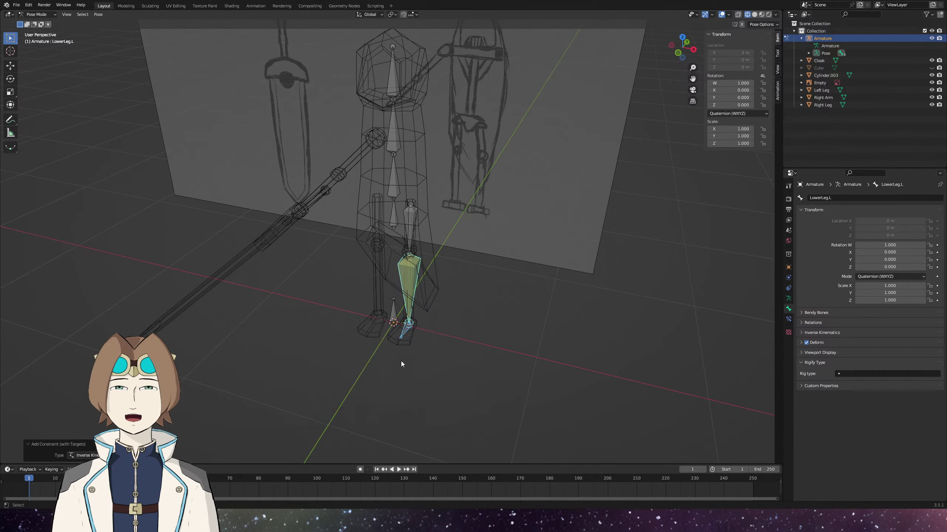
{"action": "left_click_drag", "start_coordinate": [401, 361], "coordinate": [442, 401]}
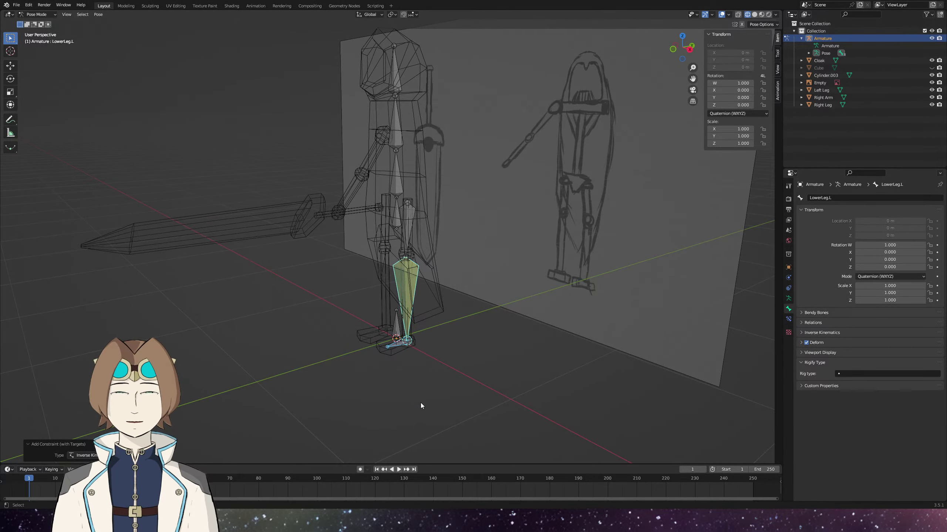
{"action": "mouse_move", "coordinate": [404, 309]}
{"action": "left_mouse_down"}
{"action": "mouse_move", "coordinate": [443, 371]}
{"action": "mouse_move", "coordinate": [496, 368]}
{"action": "mouse_move", "coordinate": [490, 374]}
{"action": "left_mouse_up"}
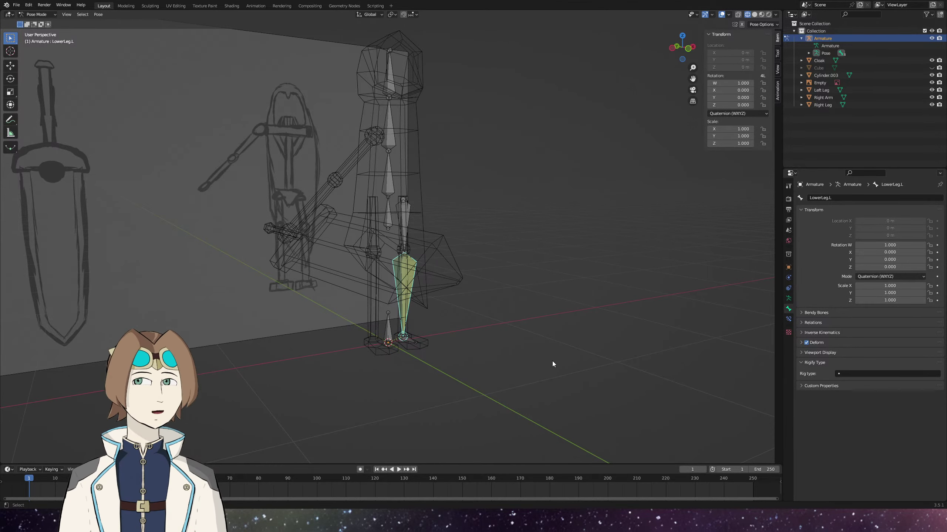
{"action": "key", "text": "ctrl+z"}
{"action": "key", "text": "ctrl+z"}
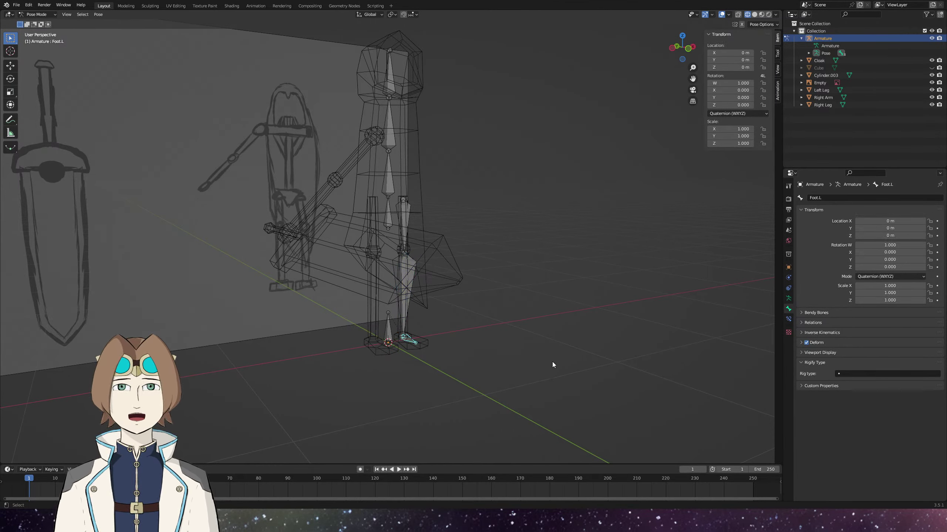
Return the armature to Edit Mode and save the file.
{"action": "left_click", "coordinate": [37, 14]}
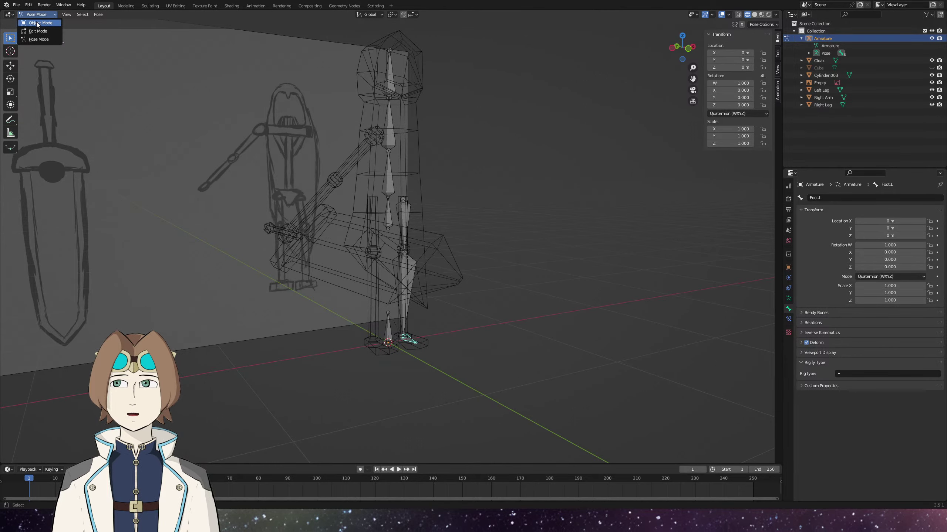
{"action": "left_click", "coordinate": [37, 30]}
{"action": "left_click_drag", "start_coordinate": [472, 337], "coordinate": [437, 333]}
{"action": "key", "text": "ctrl+s"}
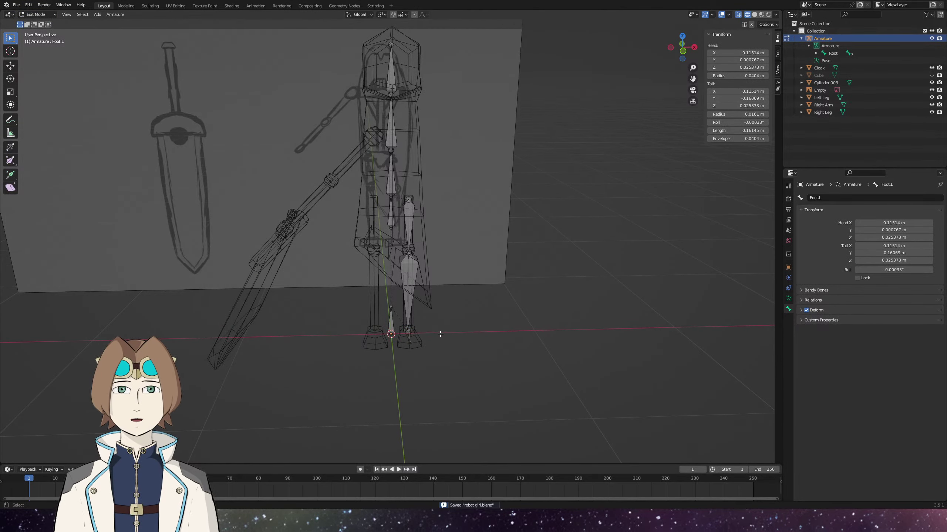
In front view, select all left leg bones, mirror them to the right leg and save the file.
{"action": "scroll", "coordinate": [437, 332], "scroll_direction": "up", "scroll_amount": 2}
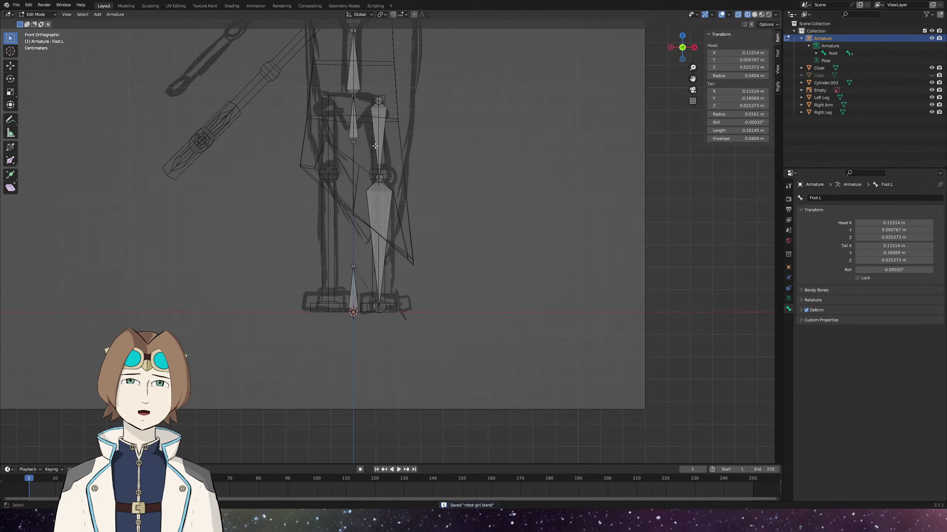
{"action": "left_click_drag", "start_coordinate": [367, 84], "coordinate": [430, 358]}
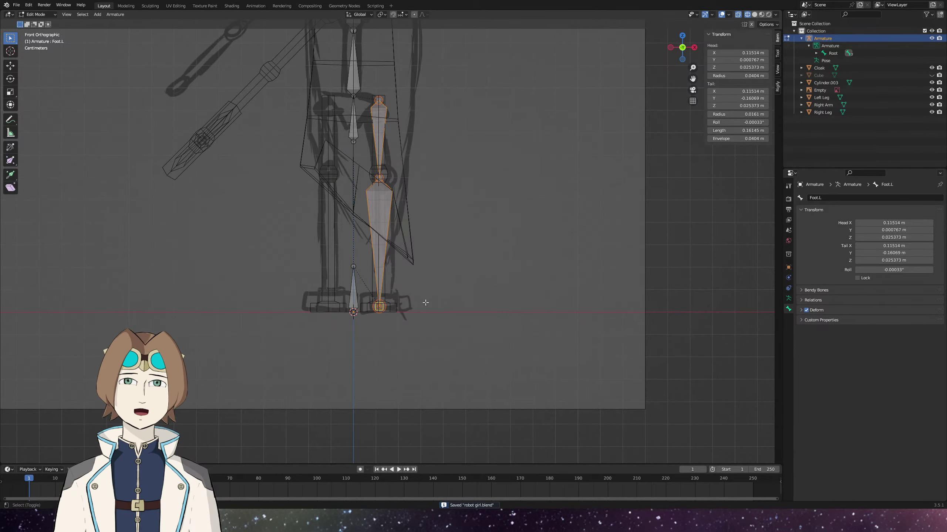
{"action": "left_click_drag", "start_coordinate": [365, 249], "coordinate": [398, 360]}
{"action": "scroll", "coordinate": [398, 360], "scroll_direction": "down", "scroll_amount": 5}
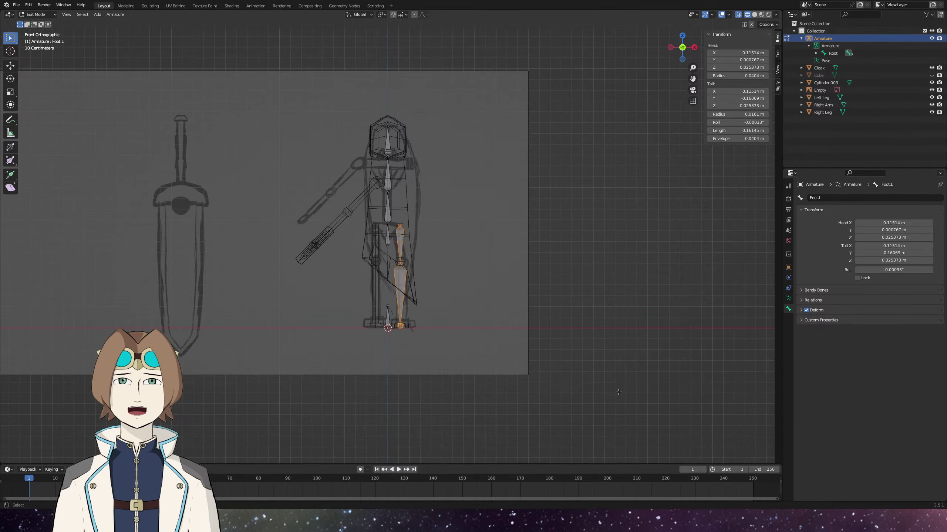
{"action": "key", "text": "alt+a"}
{"action": "key", "text": "ctrl+s"}
Duplicate the chest bone and rotate the copy about 135° so that it points down toward the right arm.
{"action": "scroll", "coordinate": [285, 144], "scroll_direction": "up", "scroll_amount": 2}
{"action": "left_click", "coordinate": [388, 186]}
{"action": "key", "text": "shift+d"}
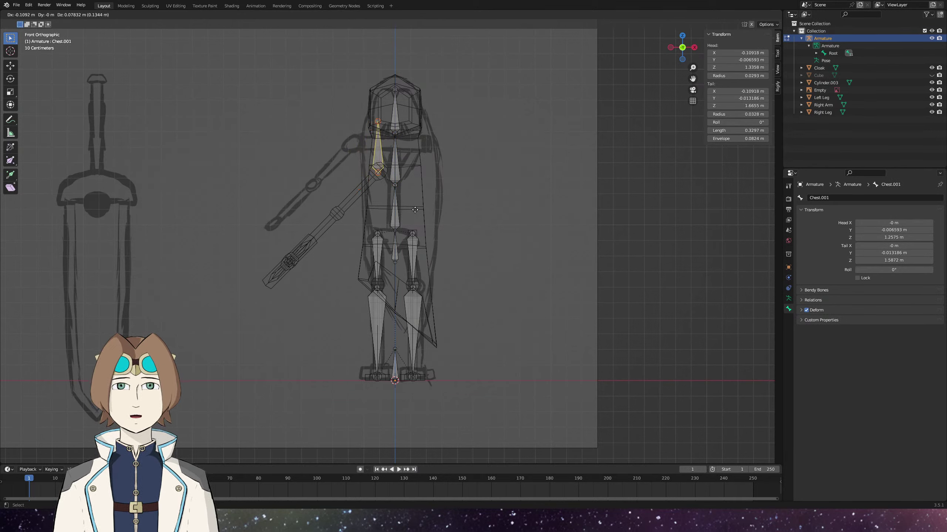
{"action": "left_click", "coordinate": [413, 214]}
{"action": "key", "text": "r"}
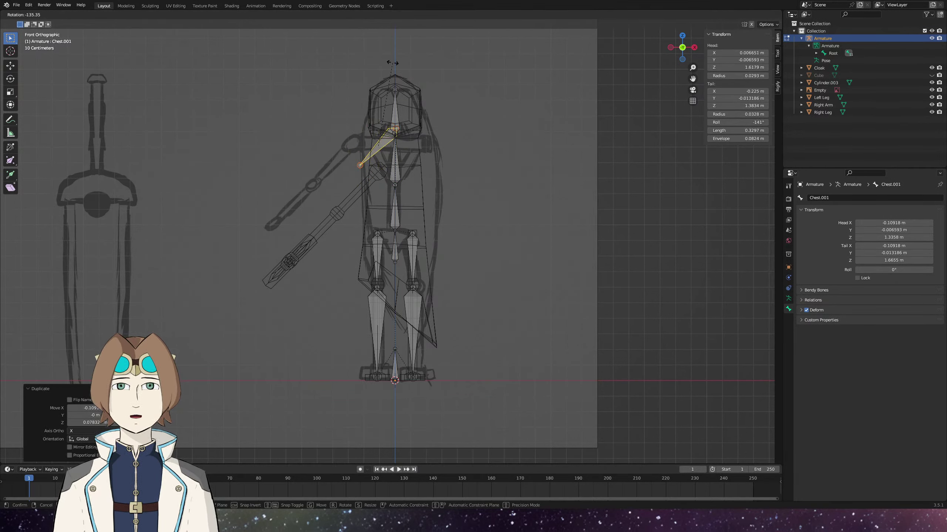
{"action": "left_click", "coordinate": [392, 63]}
In front view, extrude a forearm bone about 0.37 m from the right elbow and a short hand bone about 0.08 m beyond it.
{"action": "scroll", "coordinate": [392, 63], "scroll_direction": "up", "scroll_amount": 3}
{"action": "left_click", "coordinate": [360, 165]}
{"action": "key", "text": "e"}
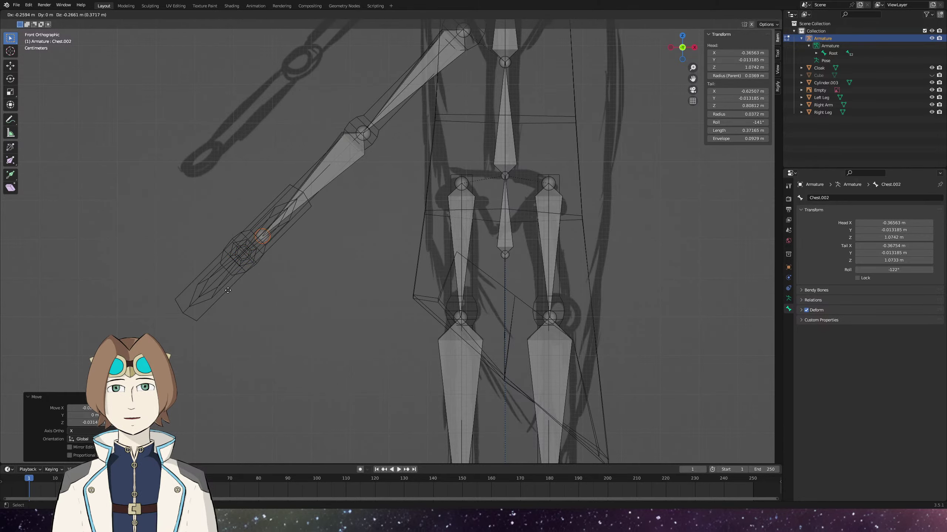
{"action": "left_click", "coordinate": [228, 290]}
{"action": "key", "text": "e"}
{"action": "left_click", "coordinate": [209, 308]}
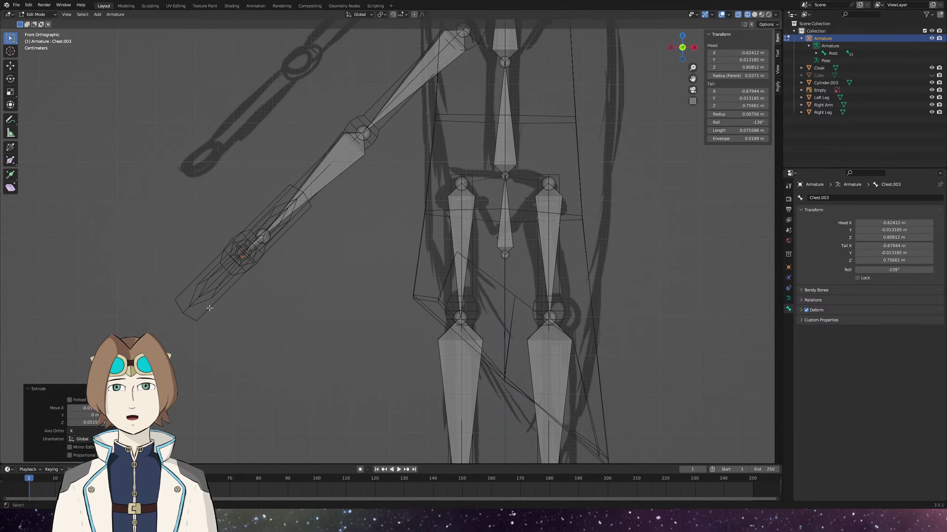
Examine the right arm bones' alignment with the arm mesh and sword from the top, back and right views.
{"action": "left_click_drag", "start_coordinate": [210, 308], "coordinate": [322, 316]}
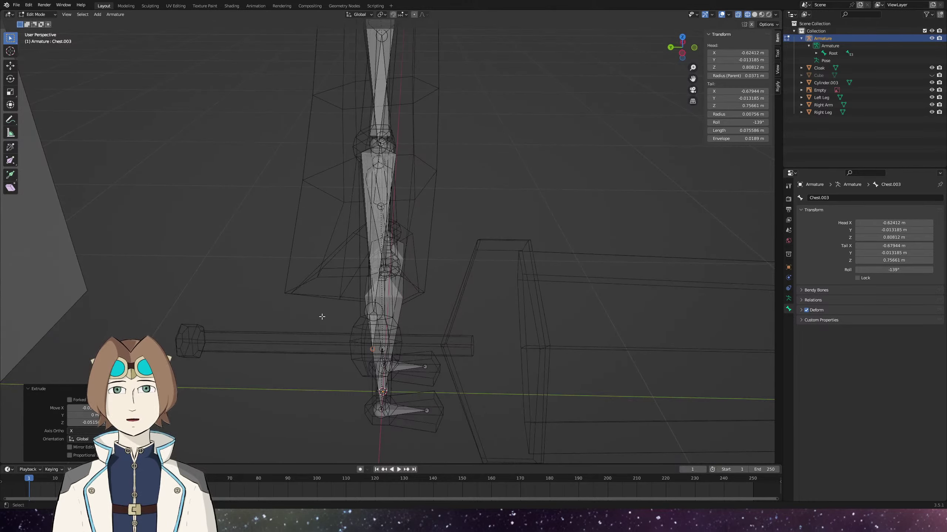
{"action": "key", "text": "KP_1"}
{"action": "key", "text": "KP_7"}
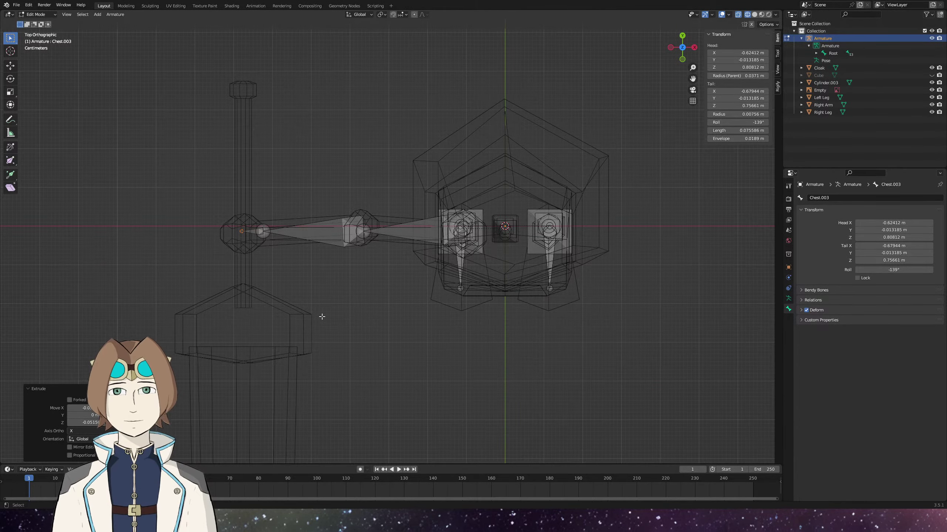
{"action": "key", "text": "KP_1"}
{"action": "key", "text": "ctrl+KP_1"}
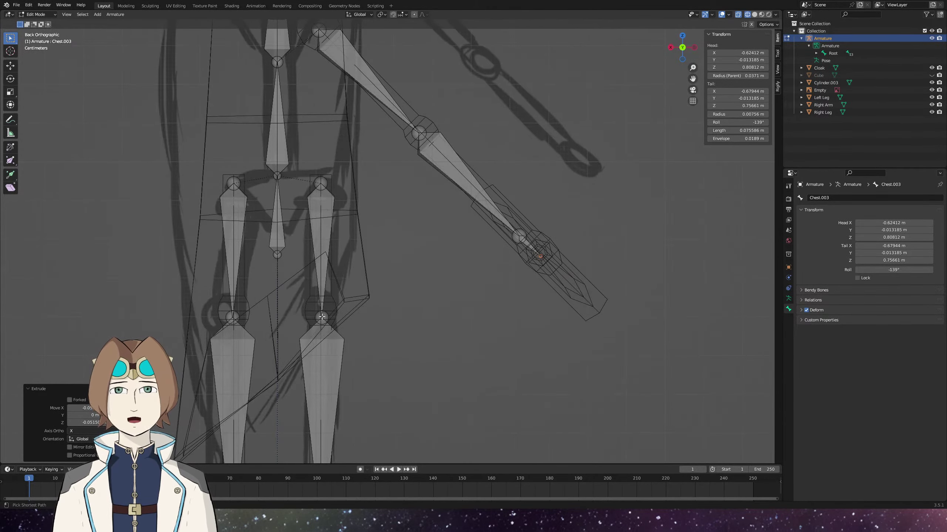
{"action": "scroll", "coordinate": [322, 317], "scroll_direction": "down", "scroll_amount": 3}
{"action": "left_click_drag", "start_coordinate": [322, 317], "coordinate": [315, 260]}
{"action": "key", "text": "KP_3"}
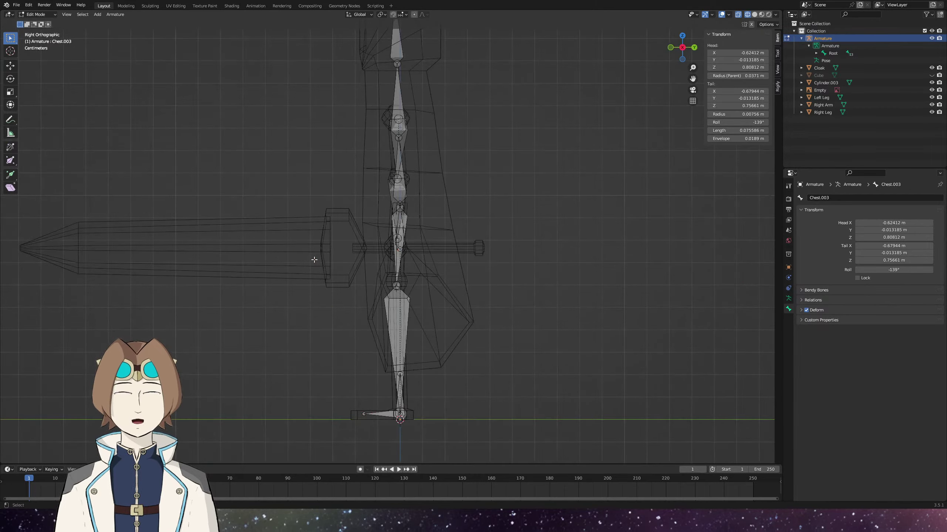
In front view, move the right hand bone's tip outward and down to lengthen the bone to about 0.18 m.
{"action": "key", "text": "KP_1"}
{"action": "scroll", "coordinate": [314, 260], "scroll_direction": "up", "scroll_amount": 3}
{"action": "scroll", "coordinate": [315, 260], "scroll_direction": "up", "scroll_amount": 1}
{"action": "key", "text": "g"}
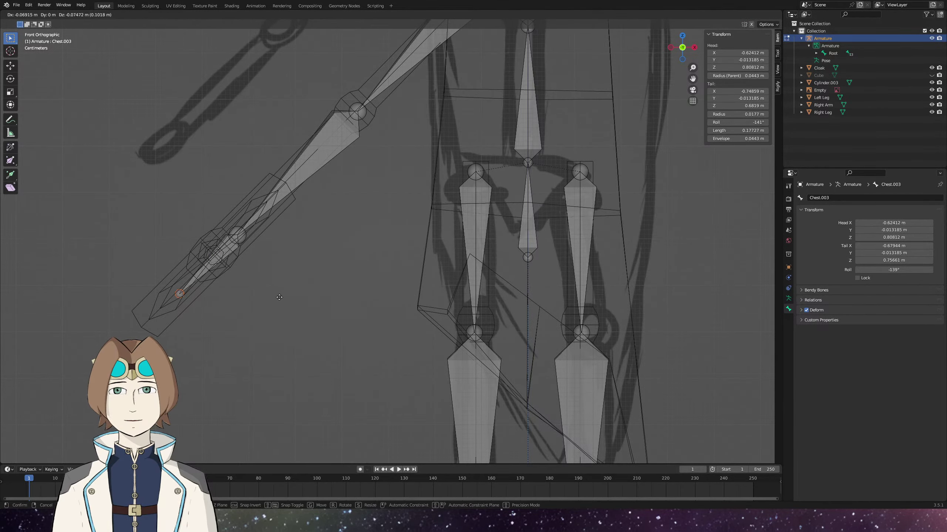
{"action": "left_click", "coordinate": [278, 297]}
In top view, nudge the right wrist joint about 3 mm and the hand bone's tip about 7 mm toward the character's front.
{"action": "left_click_drag", "start_coordinate": [268, 281], "coordinate": [344, 328]}
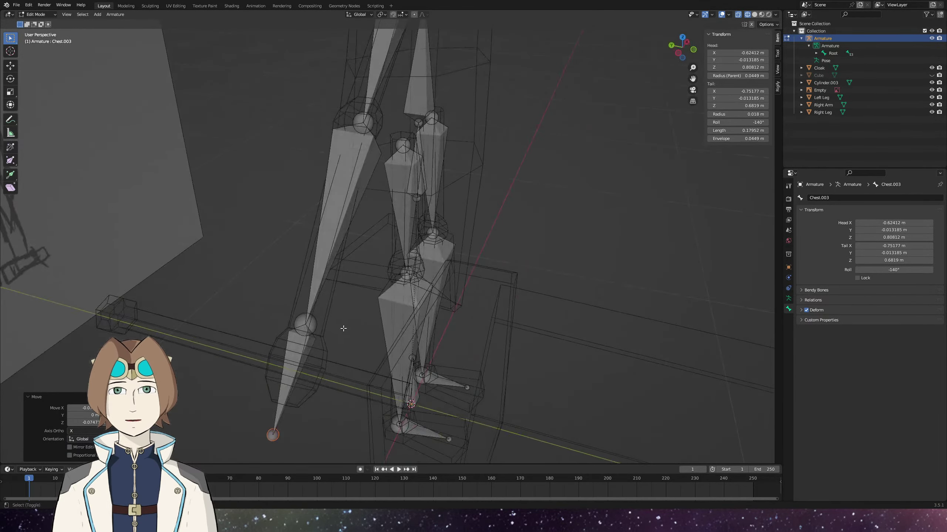
{"action": "key", "text": "KP_7"}
{"action": "left_click", "coordinate": [236, 231]}
{"action": "key", "text": "g"}
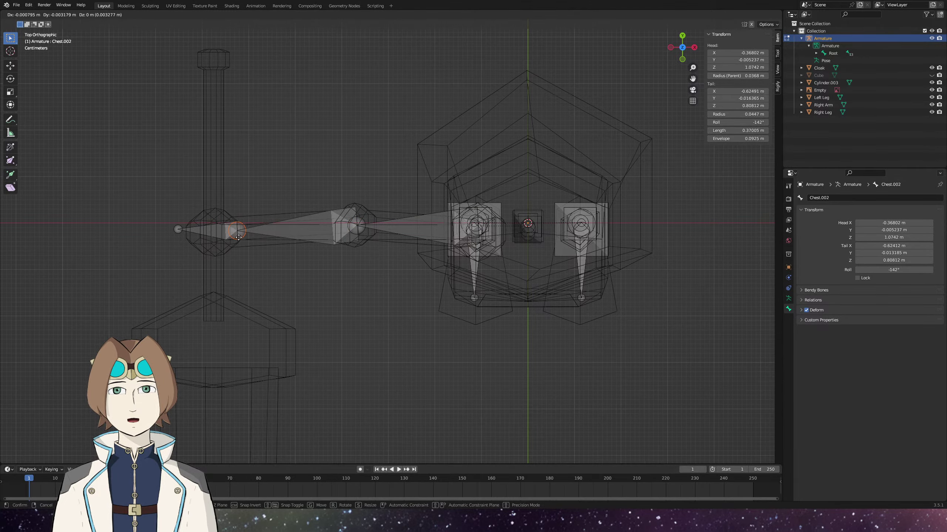
{"action": "left_click", "coordinate": [178, 231]}
{"action": "key", "text": "e"}
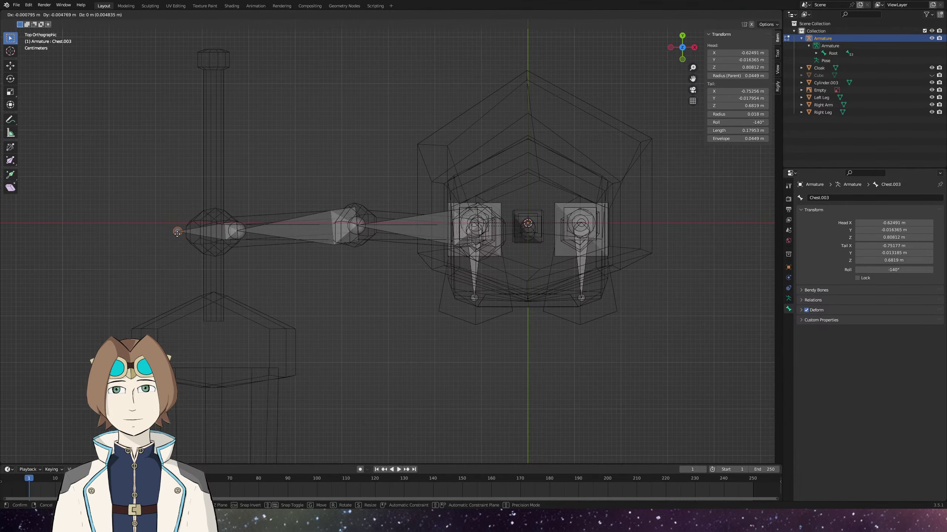
{"action": "left_click", "coordinate": [179, 231]}
Save the file and check how the bones fit inside the whole character in wireframe shading.
{"action": "scroll", "coordinate": [276, 347], "scroll_direction": "down", "scroll_amount": 3}
{"action": "mouse_move", "coordinate": [276, 347]}
{"action": "left_mouse_down"}
{"action": "mouse_move", "coordinate": [317, 317]}
{"action": "mouse_move", "coordinate": [369, 363]}
{"action": "mouse_move", "coordinate": [451, 377]}
{"action": "left_mouse_up"}
{"action": "scroll", "coordinate": [445, 386], "scroll_direction": "up", "scroll_amount": 2}
{"action": "key", "text": "ctrl+s"}
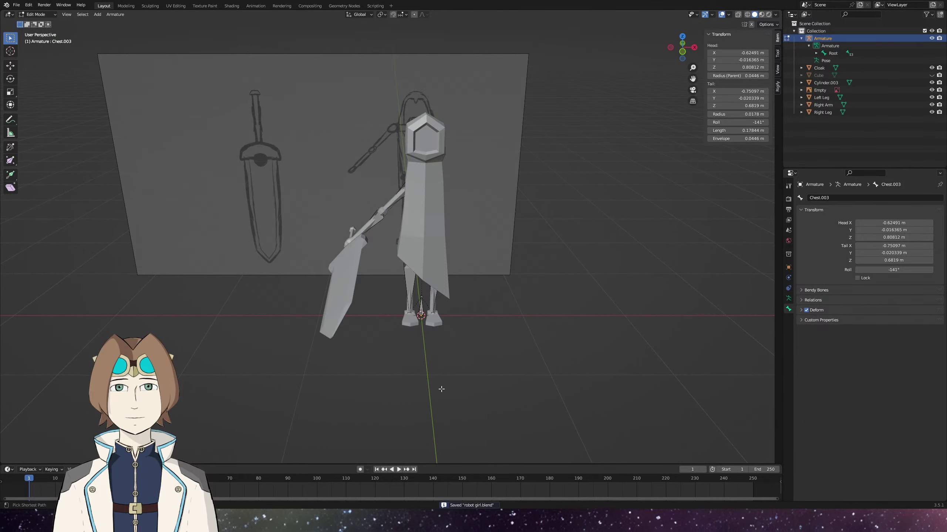
{"action": "scroll", "coordinate": [440, 387], "scroll_direction": "up", "scroll_amount": 3}
{"action": "key", "text": "z"}
{"action": "left_click", "coordinate": [376, 389]}
{"action": "scroll", "coordinate": [410, 299], "scroll_direction": "down", "scroll_amount": 4}
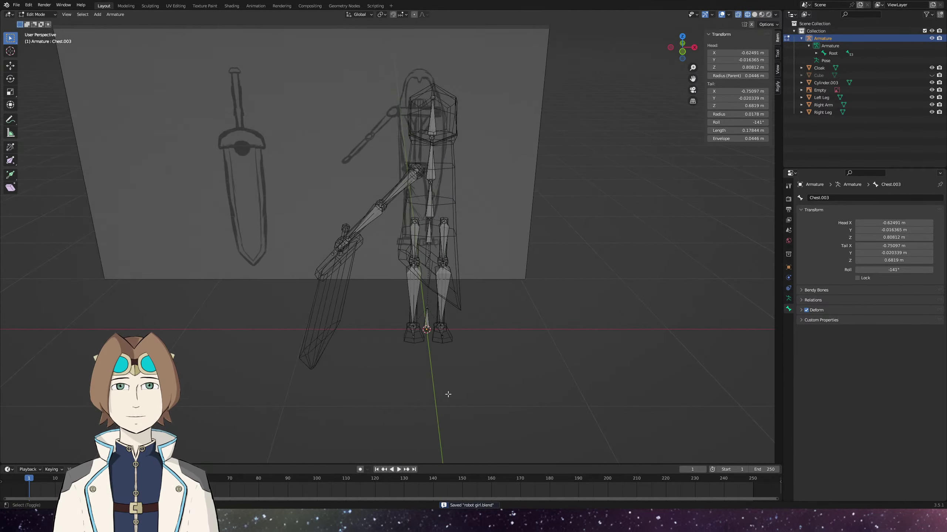
{"action": "left_click_drag", "start_coordinate": [372, 299], "coordinate": [409, 292]}
{"action": "left_click", "coordinate": [417, 334]}
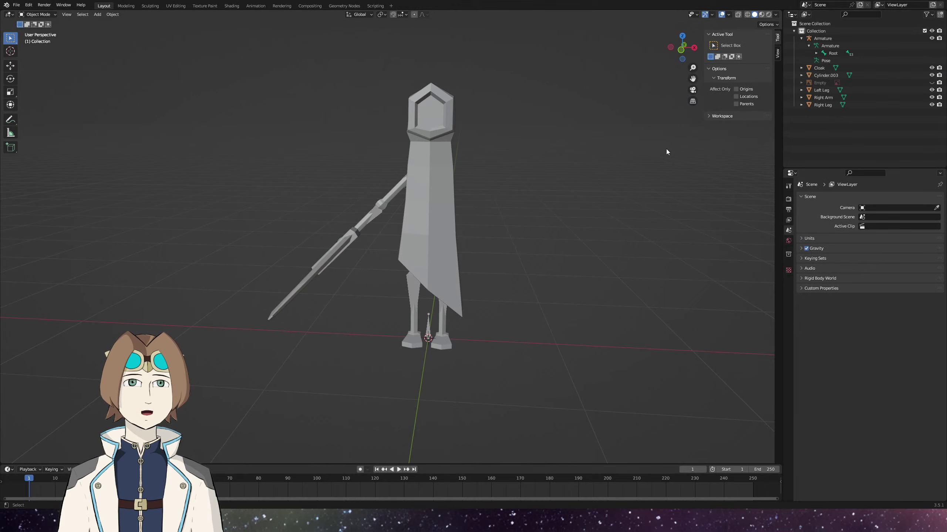
Rename the Cylinder.003 object as Sword and save the file.
{"action": "left_click_drag", "start_coordinate": [665, 150], "coordinate": [575, 260]}
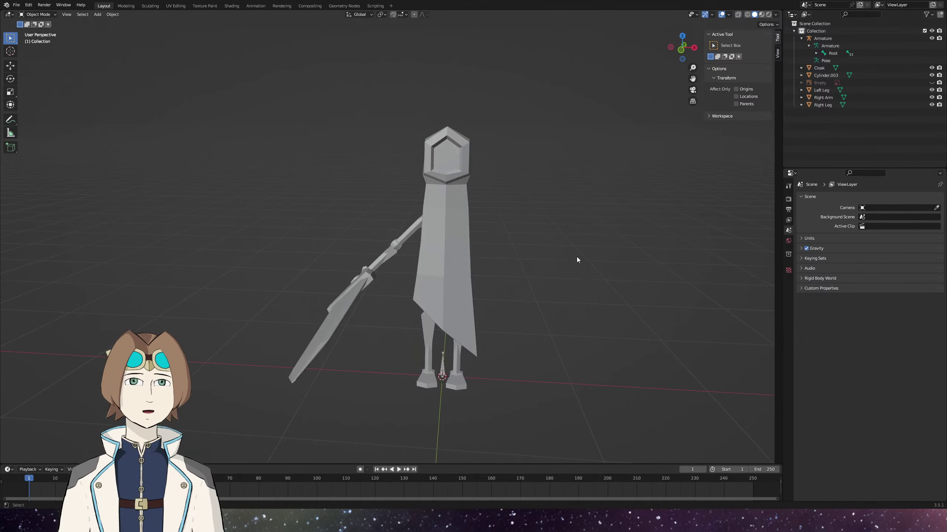
{"action": "left_click", "coordinate": [873, 76]}
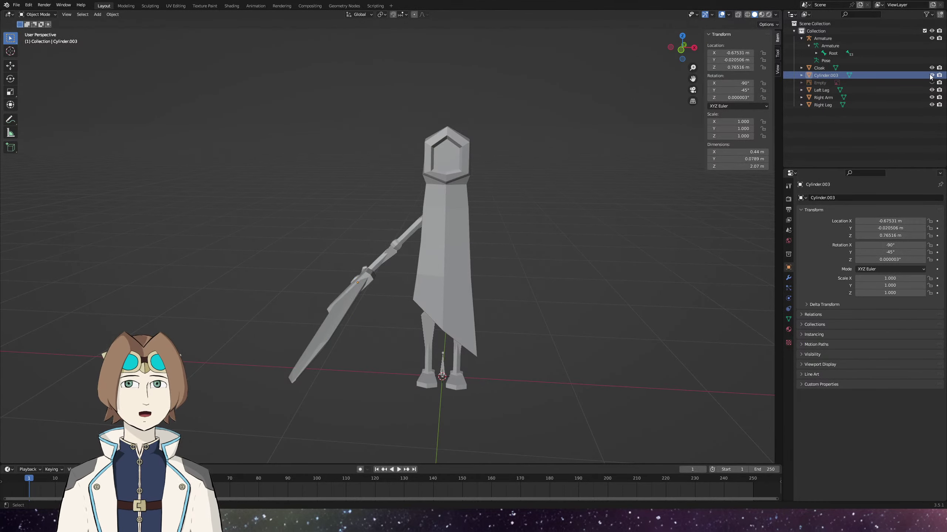
{"action": "double_click", "coordinate": [823, 75]}
{"action": "type", "text": "Sword"}
{"action": "key", "text": "Return"}
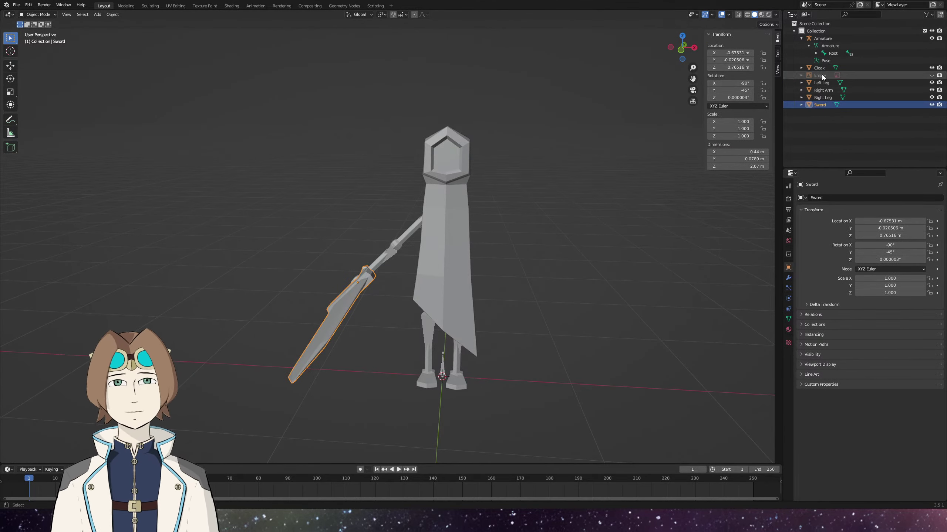
{"action": "key", "text": "ctrl+s"}
{"action": "scroll", "coordinate": [508, 93], "scroll_direction": "down", "scroll_amount": 2}
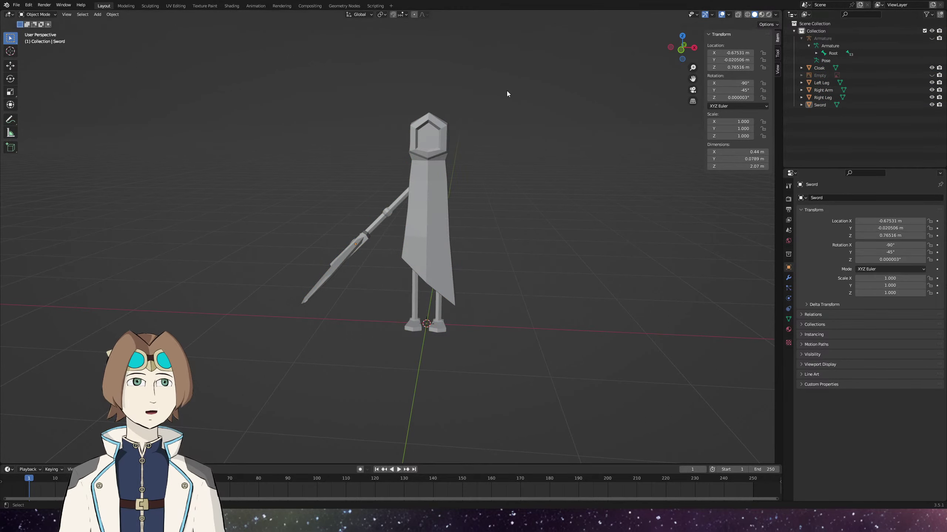
Parent the cloak, both legs, right arm and sword meshes to the armature with automatic weights.
{"action": "left_click_drag", "start_coordinate": [485, 30], "coordinate": [239, 385]}
{"action": "left_click", "coordinate": [932, 38]}
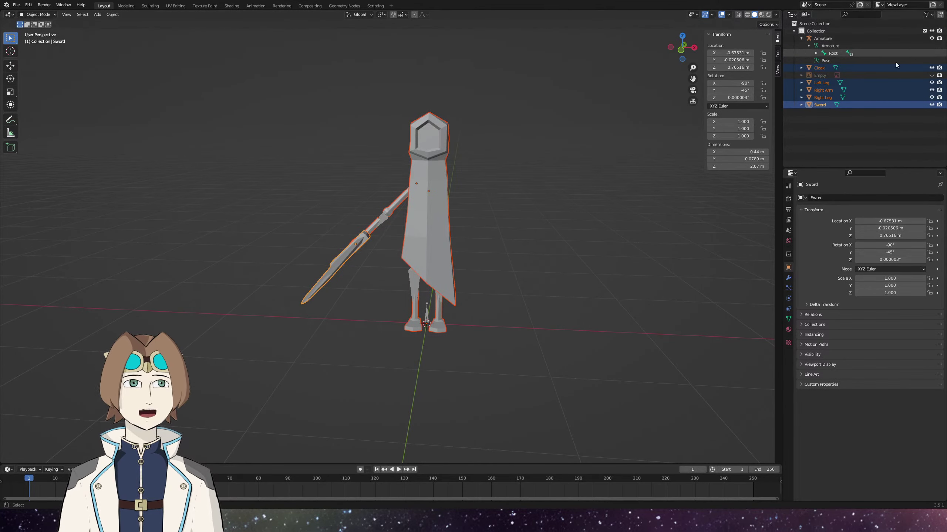
{"action": "left_click", "coordinate": [426, 316], "text": "shift"}
{"action": "right_click", "coordinate": [498, 291]}
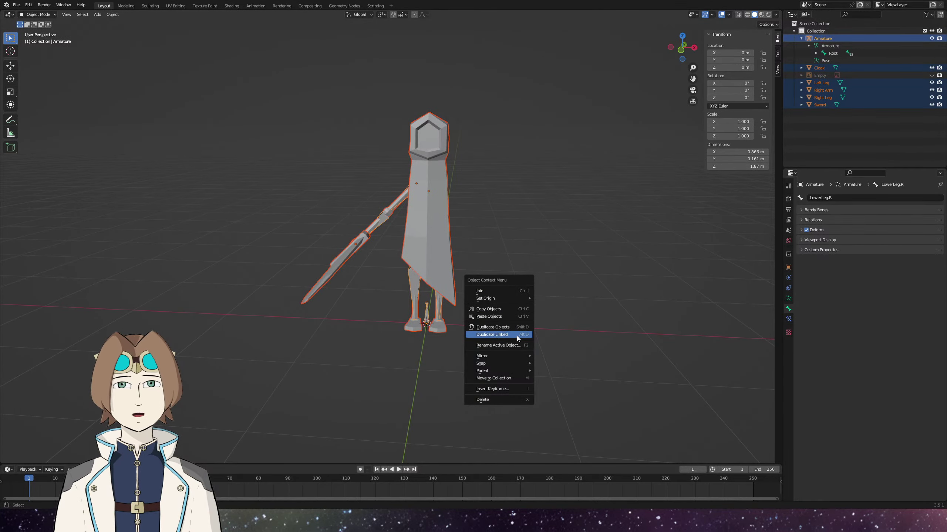
{"action": "mouse_move", "coordinate": [512, 372]}
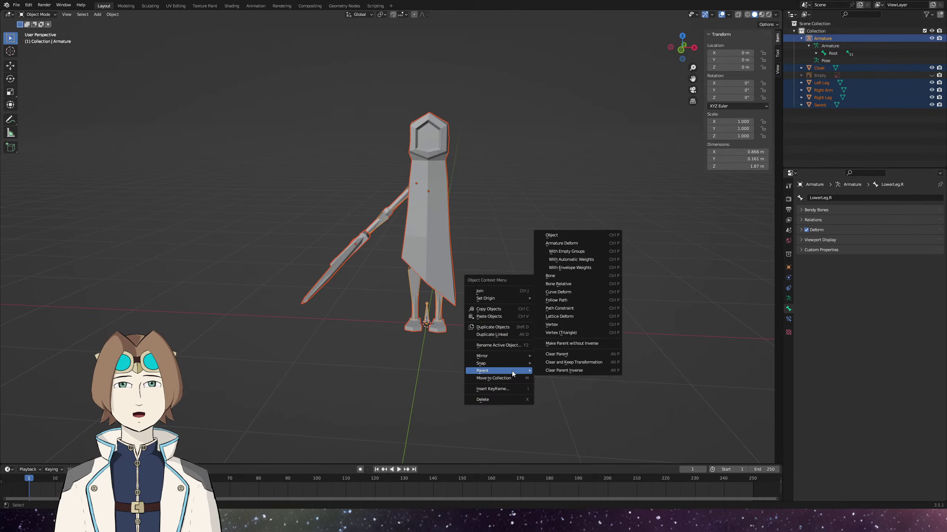
{"action": "left_click", "coordinate": [568, 260]}
{"action": "left_click_drag", "start_coordinate": [498, 365], "coordinate": [446, 329]}
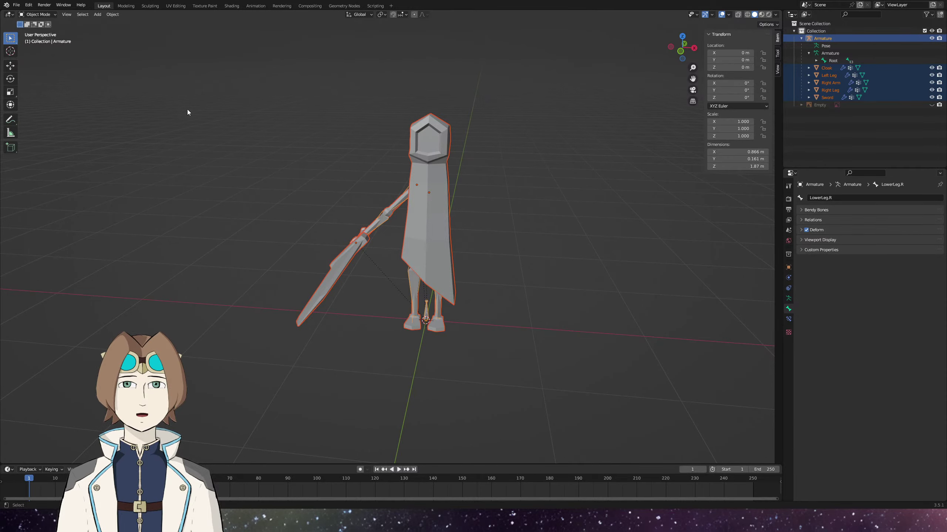
In Pose Mode, try moving the left foot bone to test how the leg follows, and cancel each movement.
{"action": "left_click", "coordinate": [37, 14]}
{"action": "left_click", "coordinate": [37, 39]}
{"action": "left_click_drag", "start_coordinate": [500, 330], "coordinate": [421, 339]}
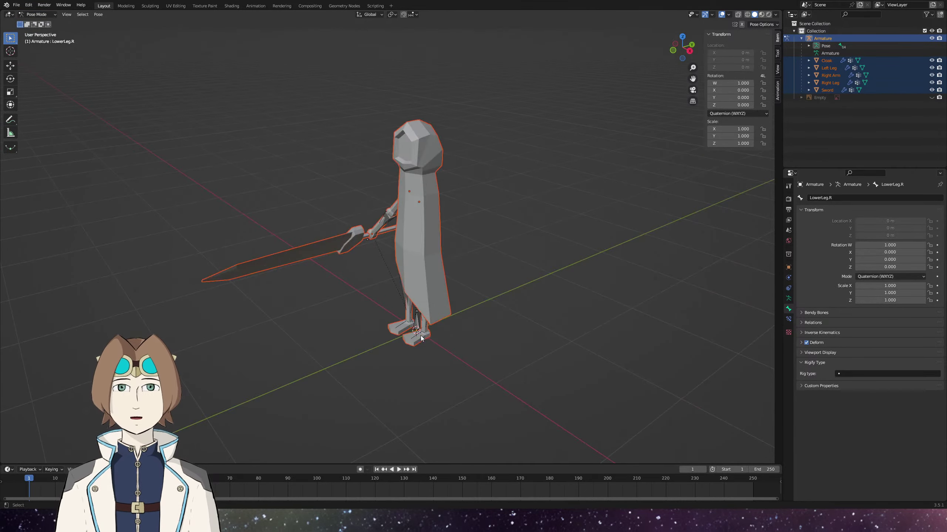
{"action": "left_click", "coordinate": [421, 339]}
{"action": "key", "text": "g"}
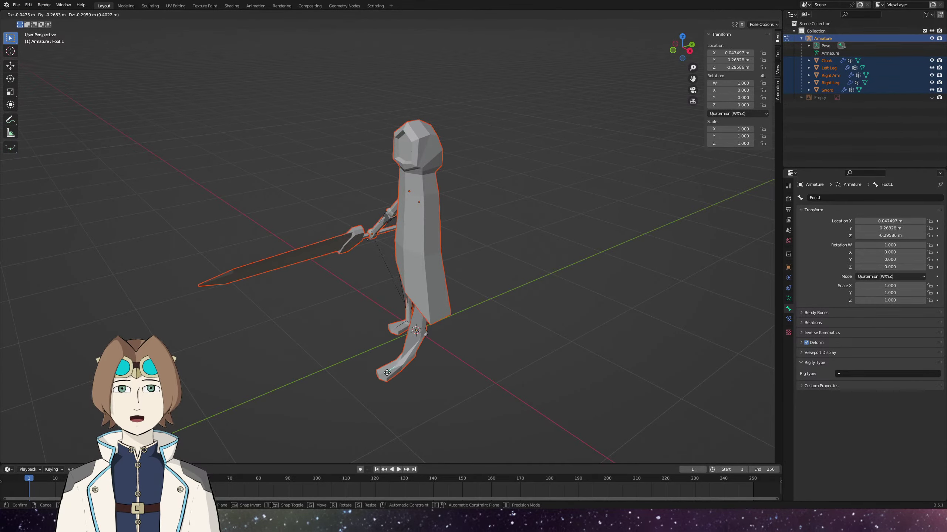
{"action": "right_click", "coordinate": [427, 369]}
{"action": "scroll", "coordinate": [427, 369], "scroll_direction": "up", "scroll_amount": 3}
{"action": "left_click_drag", "start_coordinate": [426, 369], "coordinate": [372, 372]}
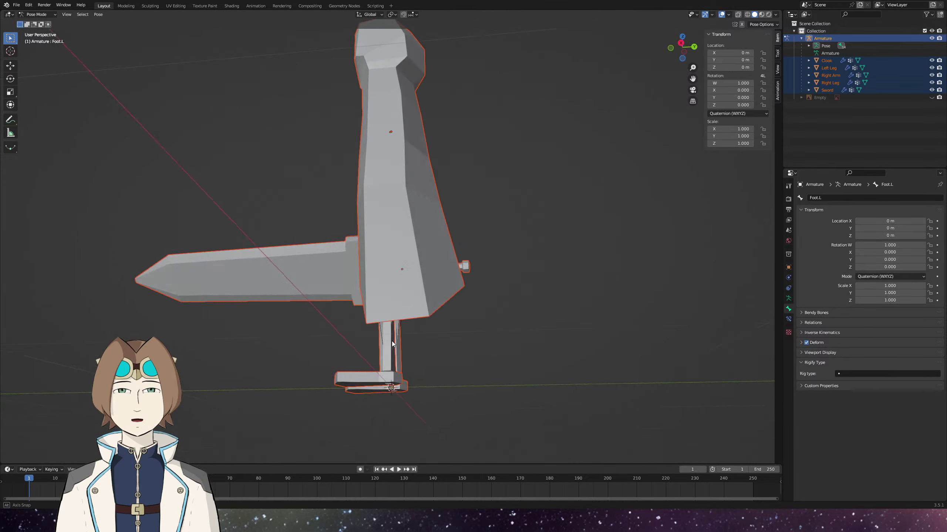
{"action": "scroll", "coordinate": [373, 373], "scroll_direction": "up", "scroll_amount": 1}
{"action": "key", "text": "g"}
{"action": "right_click", "coordinate": [403, 395]}
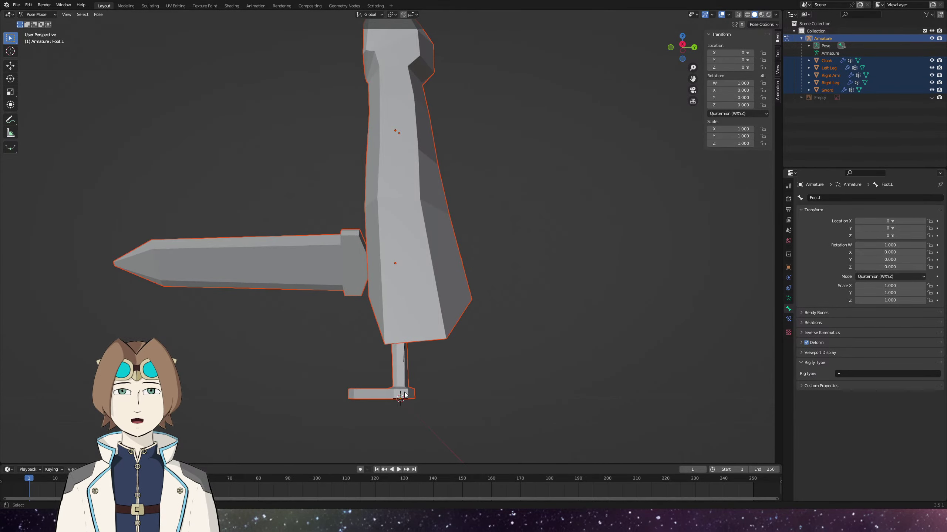
In Edit Mode with wireframe shading, try to parent the left foot bone to the left lower leg bone with Keep Offset.
{"action": "key", "text": "z"}
{"action": "left_click", "coordinate": [402, 361]}
{"action": "scroll", "coordinate": [427, 340], "scroll_direction": "up", "scroll_amount": 5}
{"action": "key", "text": "Tab"}
{"action": "left_click", "coordinate": [412, 276]}
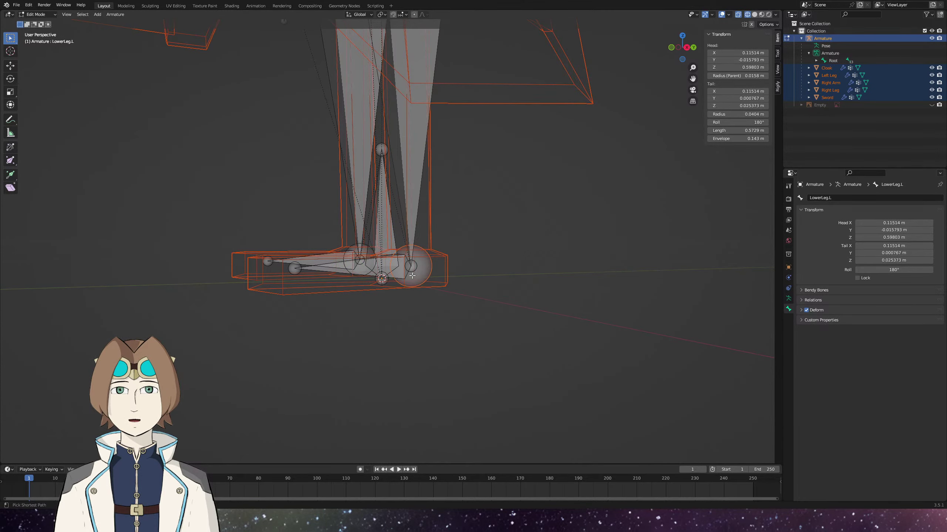
{"action": "left_click", "coordinate": [412, 276]}
{"action": "right_click", "coordinate": [412, 275]}
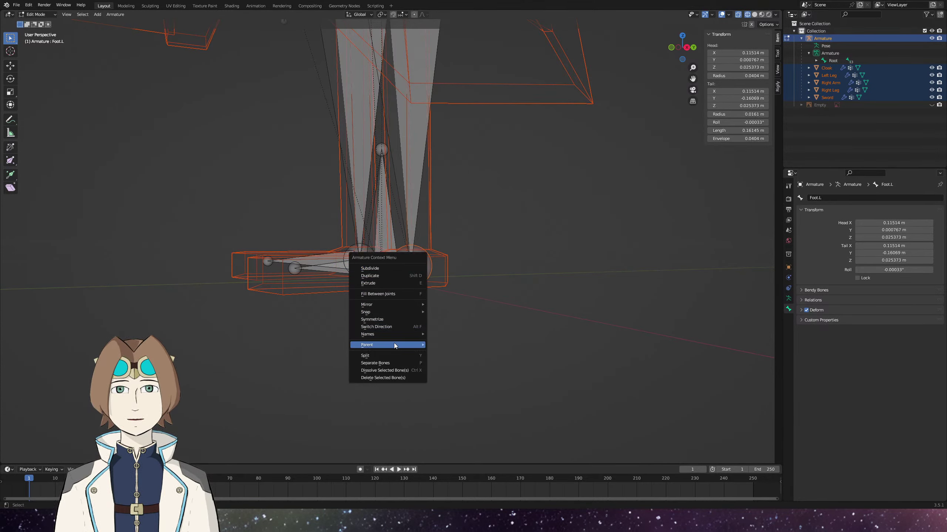
{"action": "mouse_move", "coordinate": [407, 309]}
{"action": "key", "text": "Escape"}
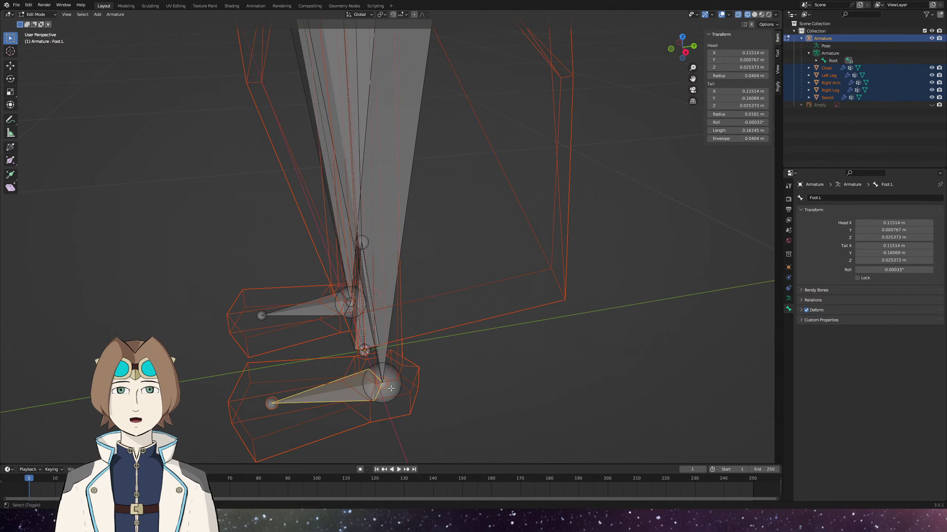
{"action": "left_click", "coordinate": [403, 358], "text": "ctrl"}
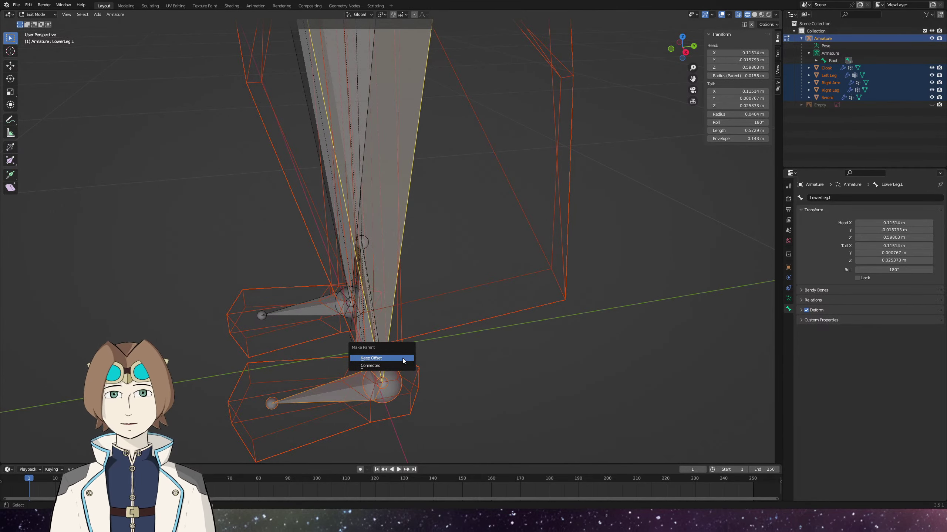
{"action": "left_click", "coordinate": [321, 313]}
Retry parenting the left foot bone to its lower leg bone, switching the armature between modes.
{"action": "left_click_drag", "start_coordinate": [321, 312], "coordinate": [377, 327]}
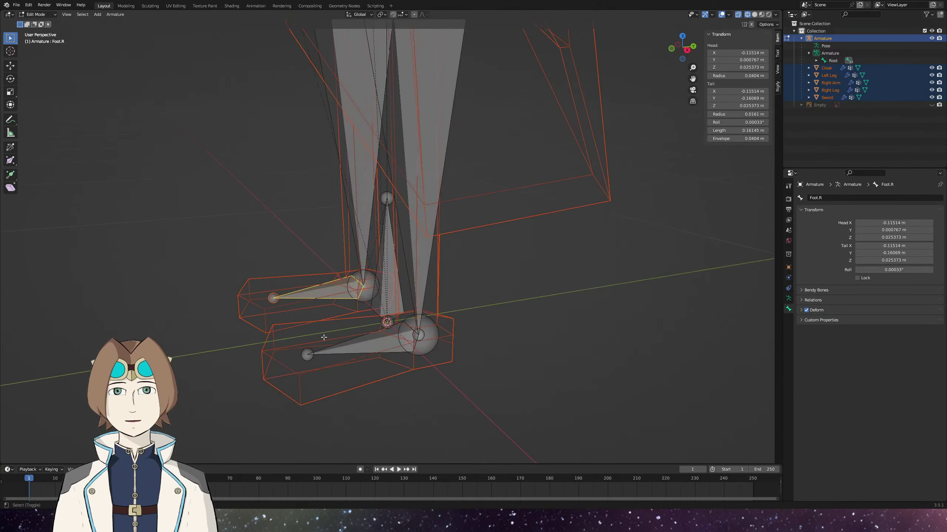
{"action": "scroll", "coordinate": [377, 326], "scroll_direction": "down", "scroll_amount": 4}
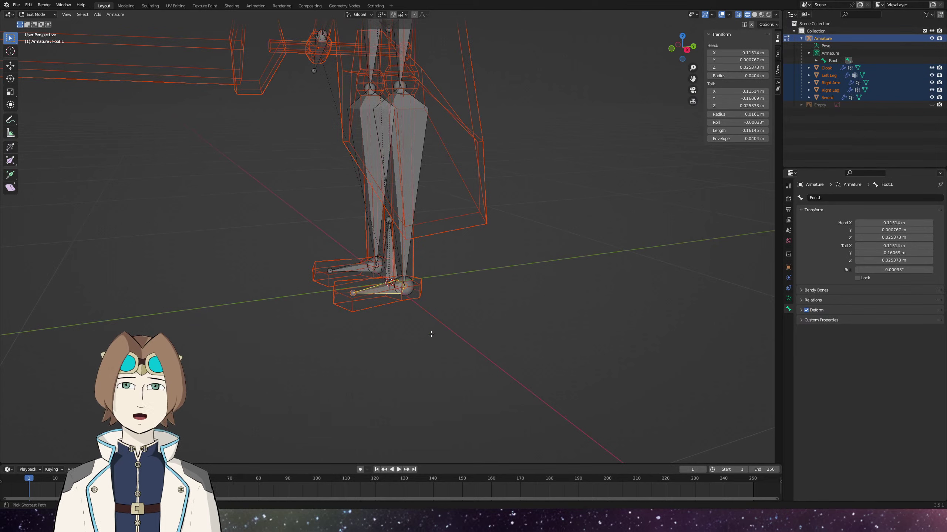
{"action": "left_click", "coordinate": [396, 279], "text": "ctrl"}
{"action": "key", "text": "ctrl+Tab"}
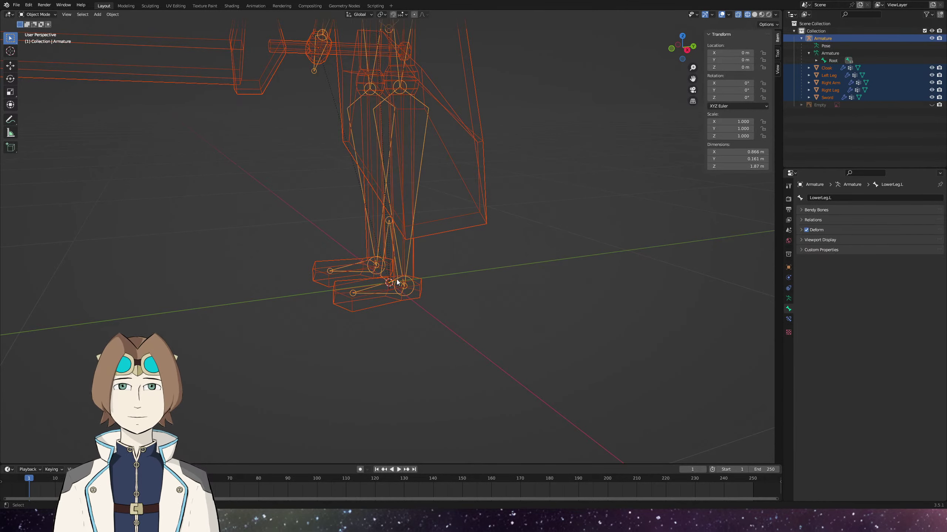
{"action": "left_click", "coordinate": [396, 281]}
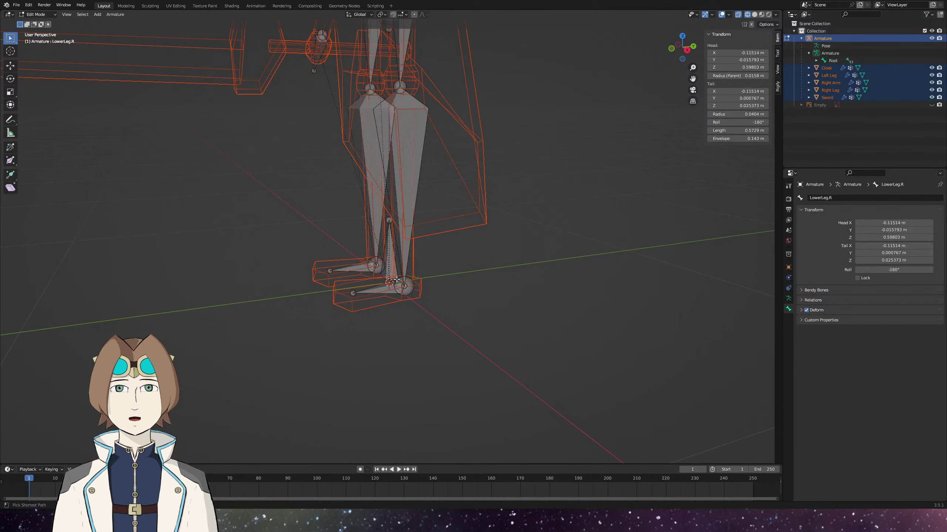
{"action": "key", "text": "ctrl+Tab"}
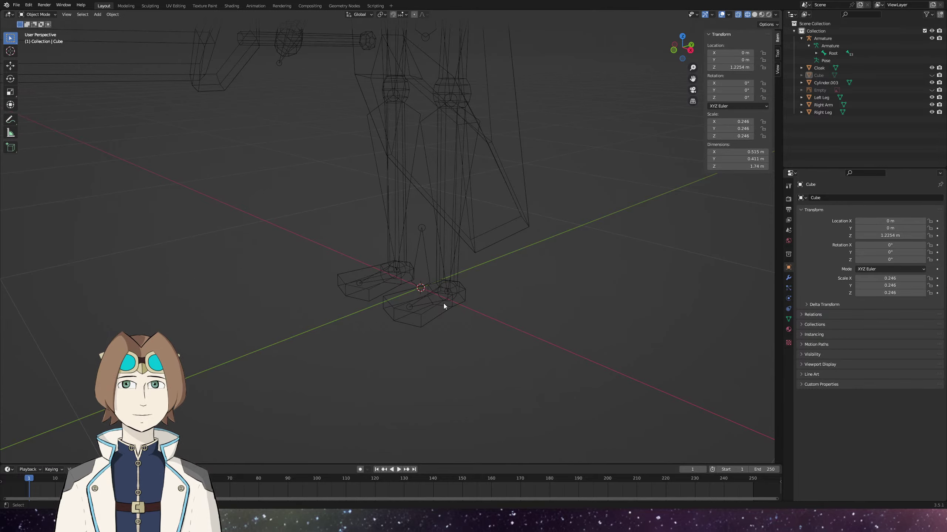
Extrude mirrored foot bones about 0.16 m forward along the Y axis from the ankle ends of the lower leg bones.
{"action": "scroll", "coordinate": [444, 303], "scroll_direction": "down", "scroll_amount": 5}
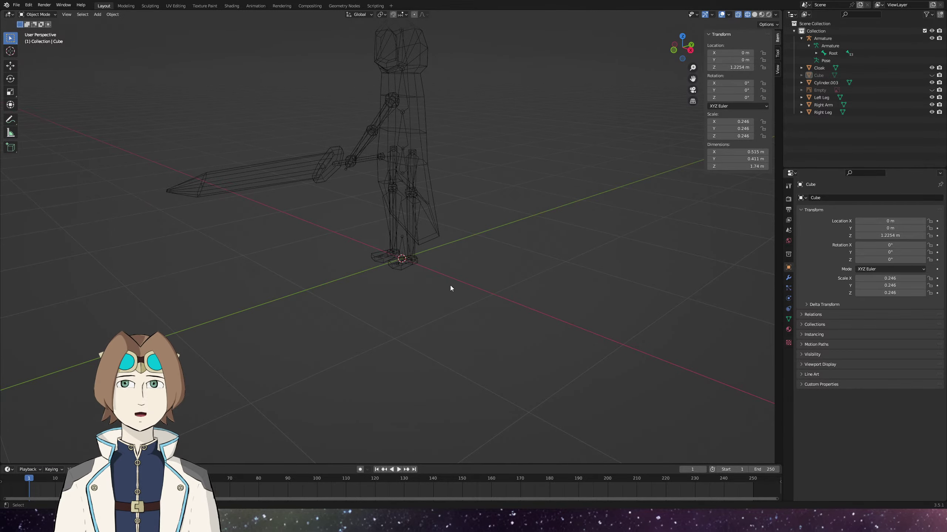
{"action": "scroll", "coordinate": [421, 288], "scroll_direction": "up", "scroll_amount": 5}
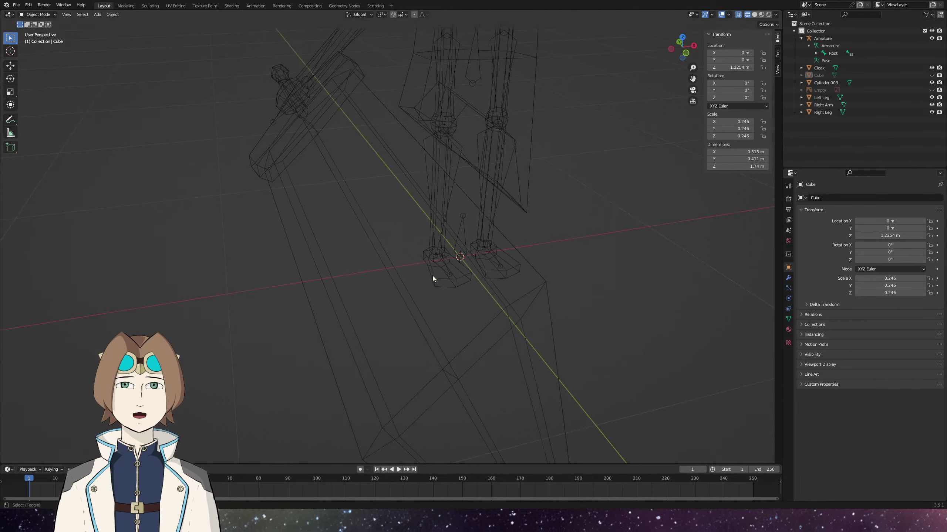
{"action": "scroll", "coordinate": [410, 276], "scroll_direction": "up", "scroll_amount": 5}
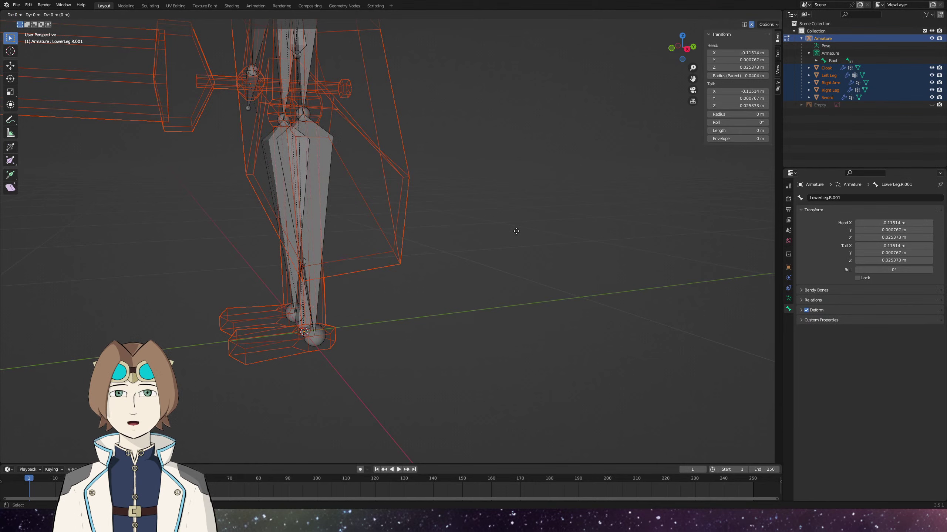
{"action": "key", "text": "e"}
{"action": "key", "text": "y"}
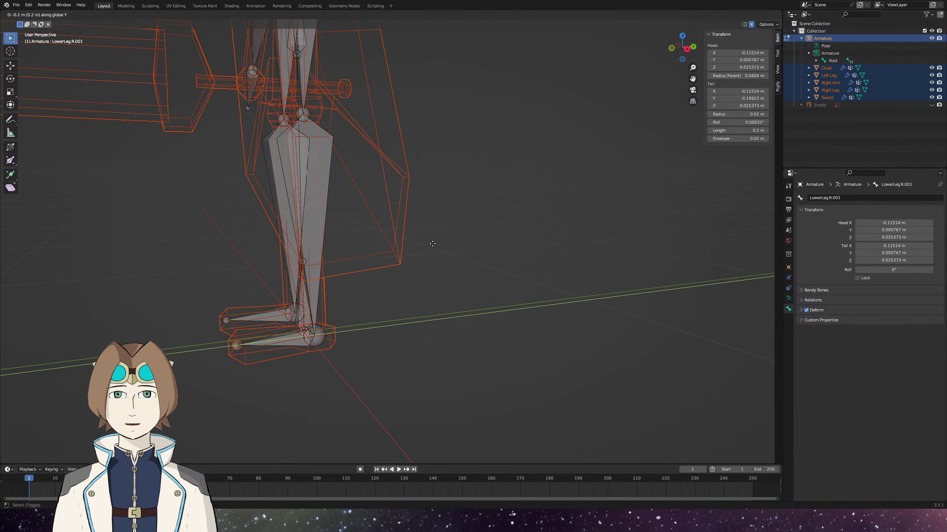
{"action": "left_click", "coordinate": [487, 238]}
{"action": "scroll", "coordinate": [495, 284], "scroll_direction": "down", "scroll_amount": 4}
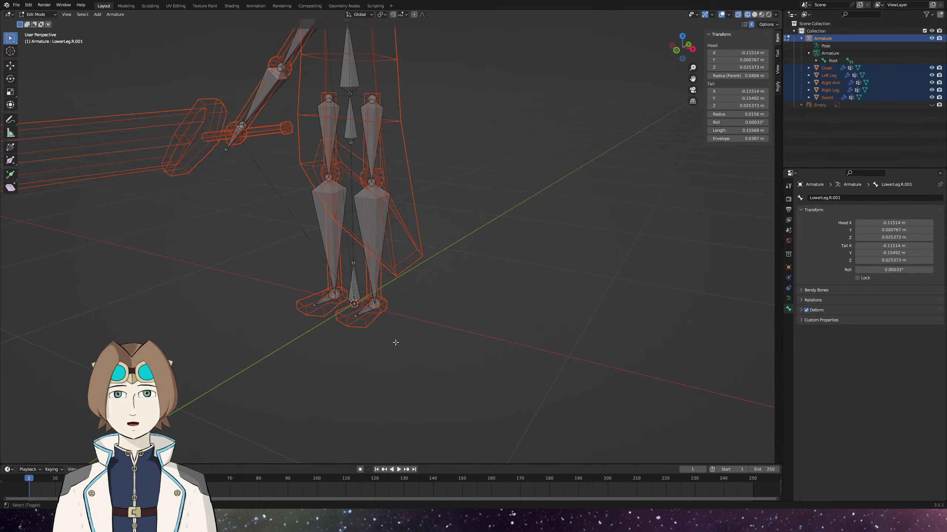
With solid shading in Pose Mode, try rotating the left lower leg bone to test the foot's connection, and cancel the rotation.
{"action": "key", "text": "shift+z"}
{"action": "scroll", "coordinate": [414, 349], "scroll_direction": "down", "scroll_amount": 3}
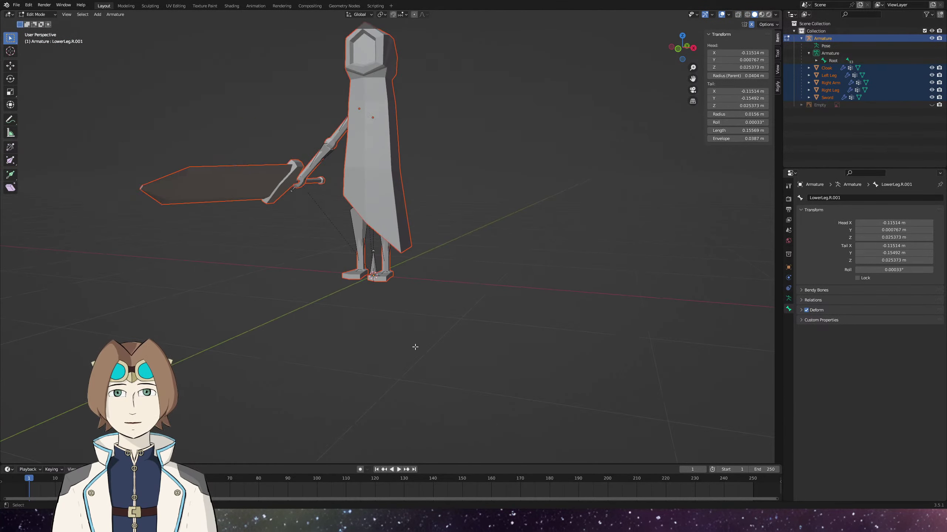
{"action": "key", "text": "ctrl+Tab"}
{"action": "left_click", "coordinate": [360, 262]}
{"action": "key", "text": "r"}
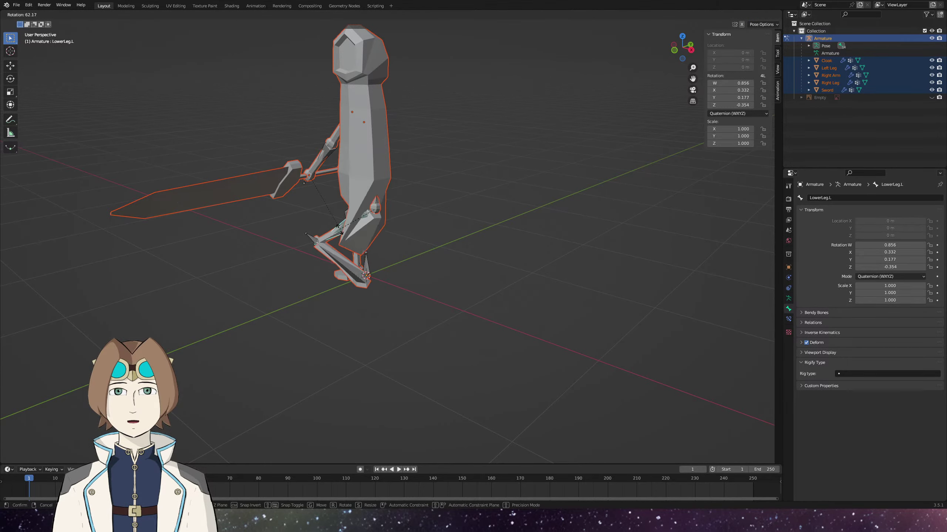
{"action": "key", "text": "Escape"}
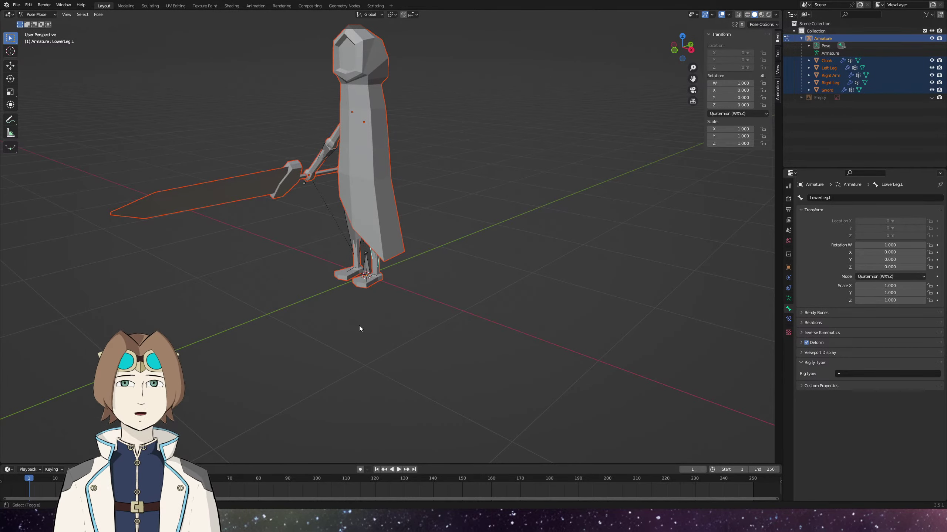
Select the sword, cloak, arm and leg meshes with the armature, switch to Object Mode, and parent them again with automatic weights.
{"action": "key", "text": "KP_1"}
{"action": "key", "text": "ctrl+s"}
{"action": "left_click", "coordinate": [397, 269]}
{"action": "left_click", "coordinate": [825, 91]}
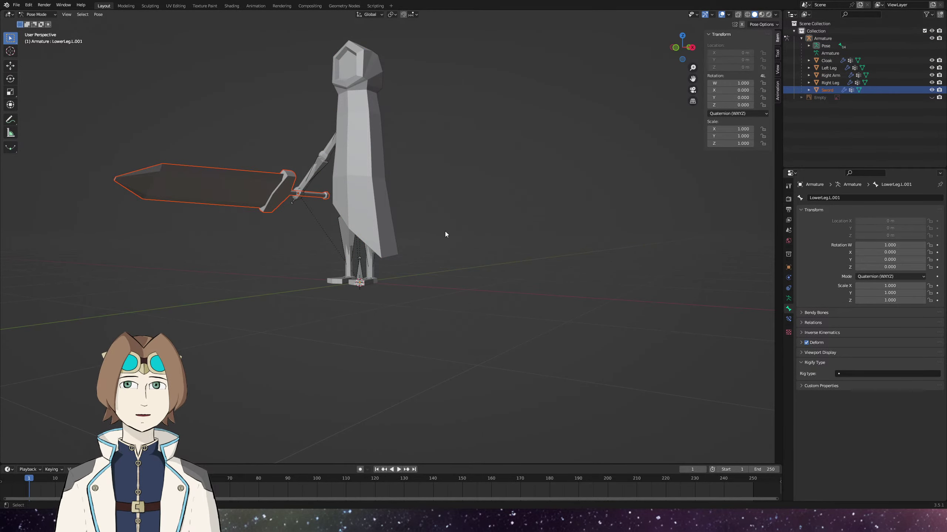
{"action": "left_click", "coordinate": [826, 60], "text": "shift"}
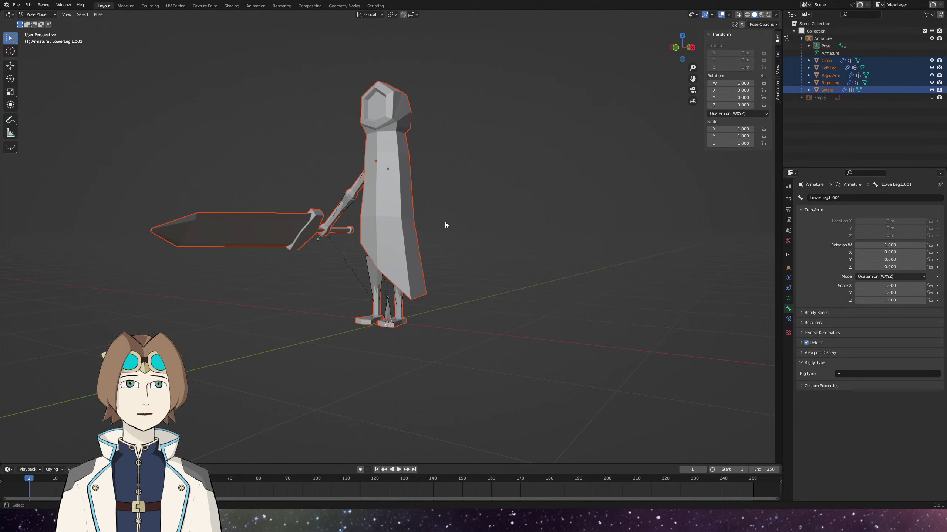
{"action": "left_click", "coordinate": [387, 309], "text": "shift"}
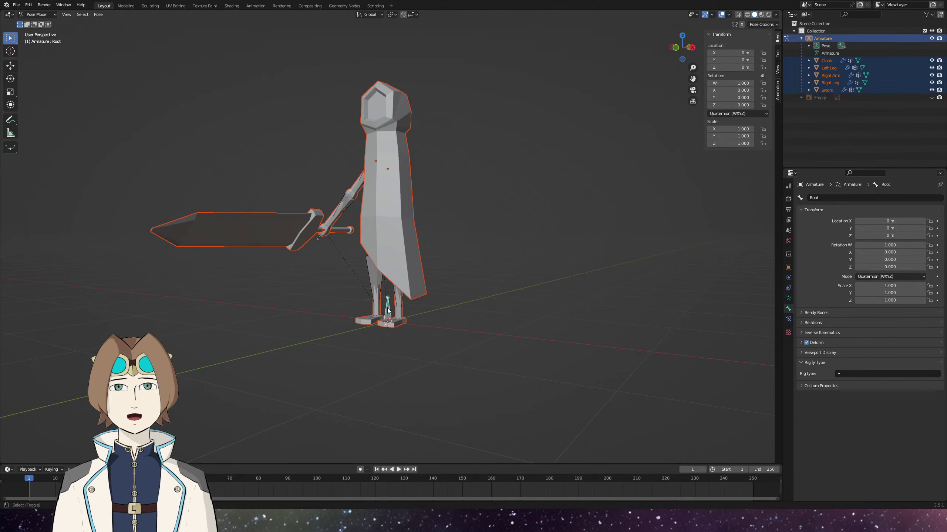
{"action": "right_click", "coordinate": [425, 301]}
{"action": "key", "text": "Escape"}
{"action": "key", "text": "ctrl+Tab"}
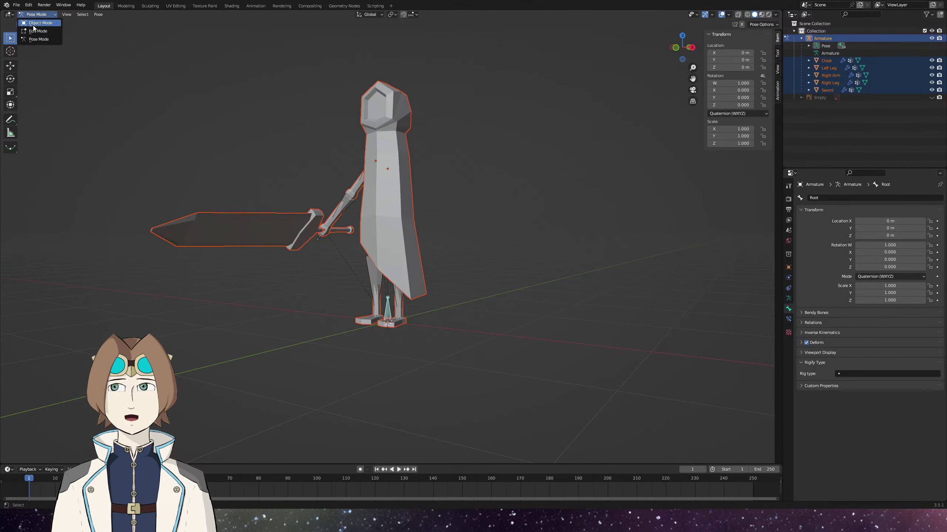
{"action": "left_click", "coordinate": [279, 396]}
In Pose Mode, try rotating the left foot bone to test how the foot mesh follows it, and cancel the rotation.
{"action": "left_click", "coordinate": [38, 14]}
{"action": "left_click", "coordinate": [38, 40]}
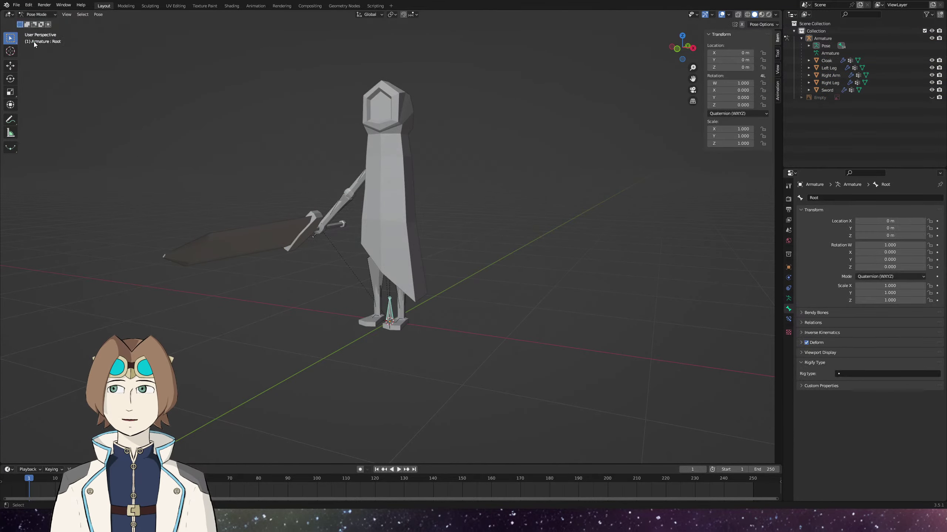
{"action": "left_click", "coordinate": [400, 326]}
{"action": "key", "text": "r"}
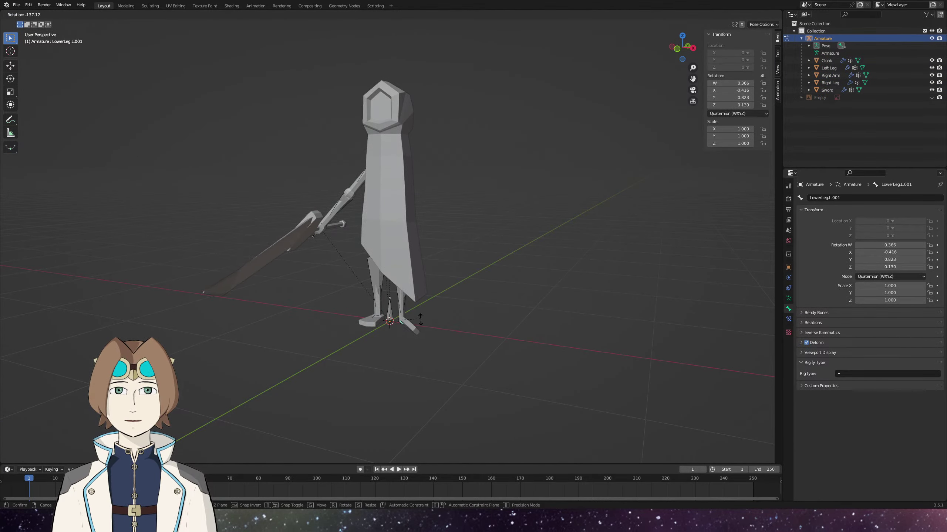
{"action": "right_click", "coordinate": [364, 325]}
{"action": "left_click", "coordinate": [375, 291]}
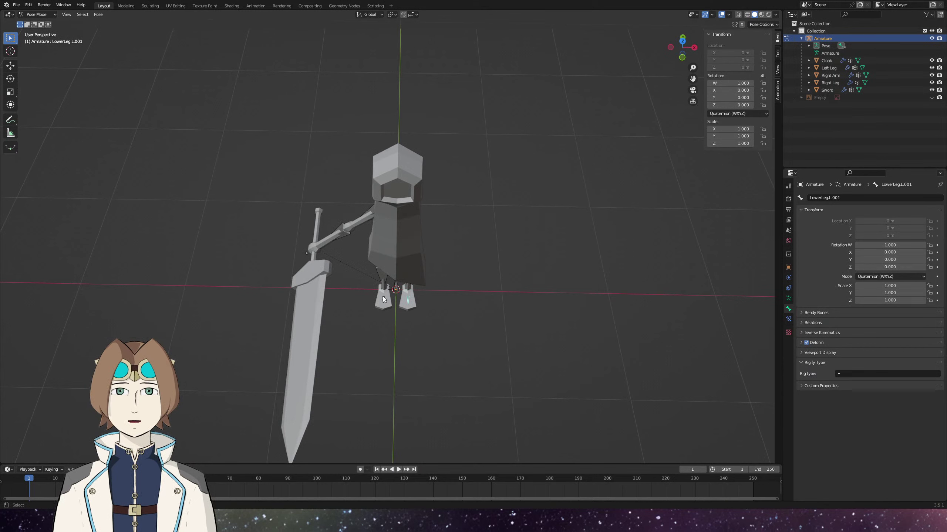
{"action": "left_click", "coordinate": [321, 316]}
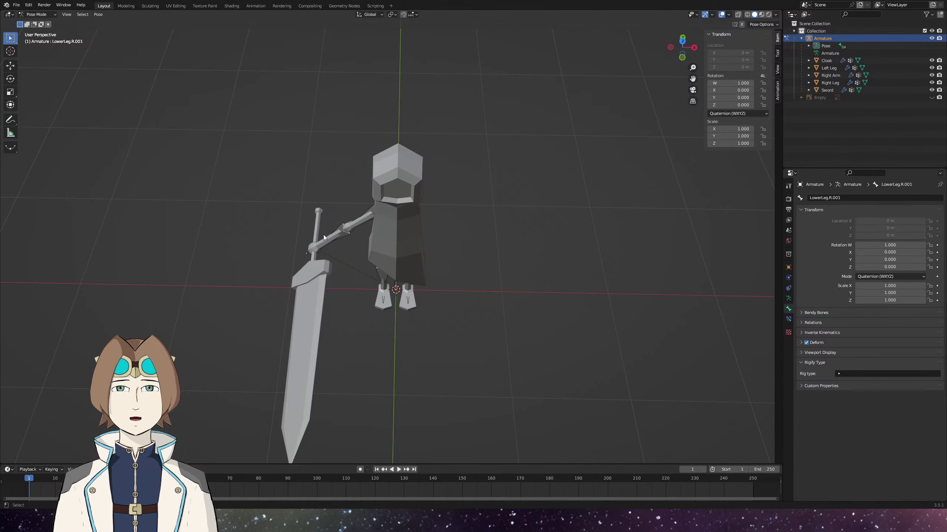
Return to Object Mode and examine the vertex groups of the Sword mesh.
{"action": "left_click", "coordinate": [827, 90]}
{"action": "left_click", "coordinate": [788, 254]}
{"action": "left_click", "coordinate": [835, 90], "text": "ctrl"}
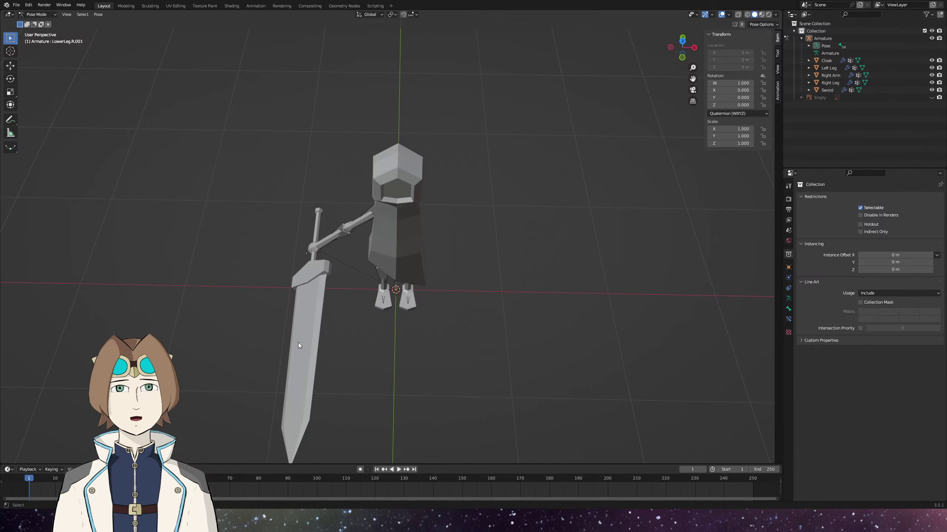
{"action": "left_click", "coordinate": [46, 15]}
{"action": "left_click", "coordinate": [40, 23]}
{"action": "left_click", "coordinate": [827, 97]}
{"action": "left_click", "coordinate": [788, 319]}
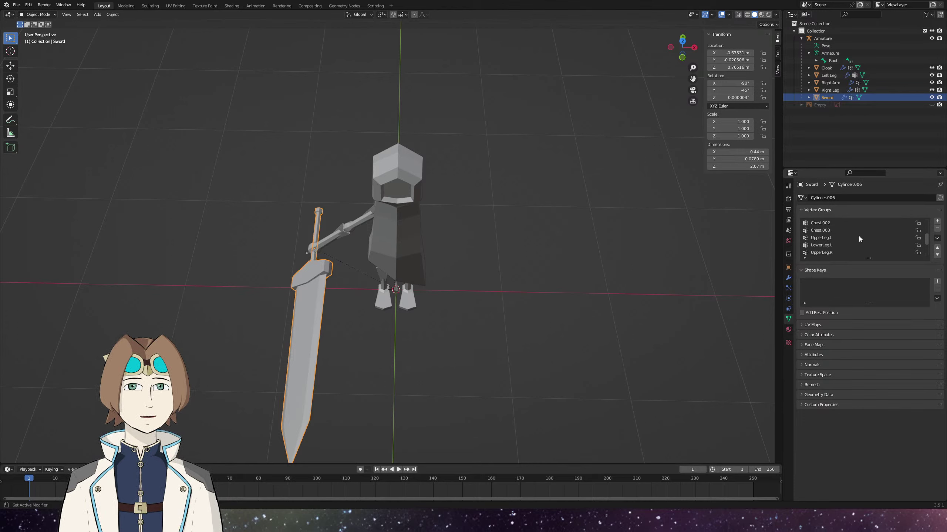
{"action": "left_click", "coordinate": [816, 60]}
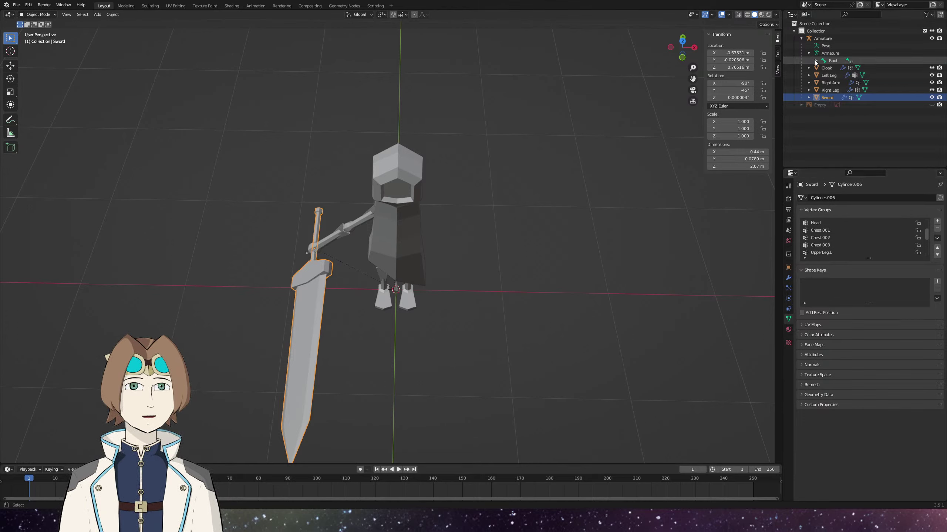
In the armature's Edit Mode, rename the arm bones to UpperArm, ForeArm and Hand, then return to Object Mode and save the file.
{"action": "left_click", "coordinate": [394, 284]}
{"action": "left_click", "coordinate": [37, 14]}
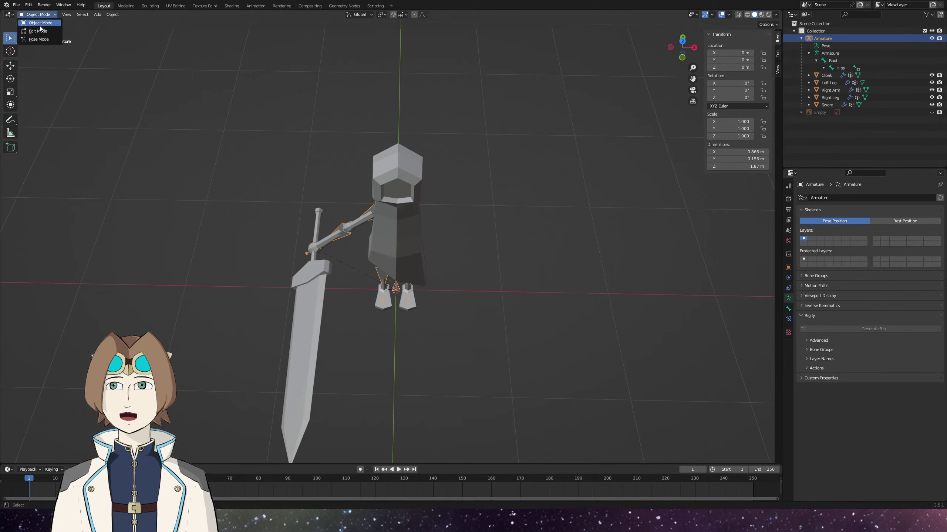
{"action": "left_click", "coordinate": [37, 33]}
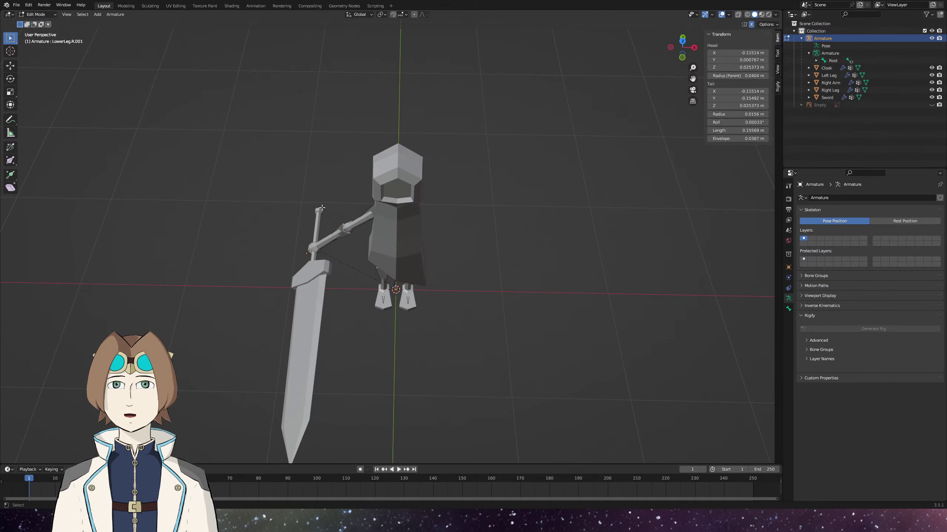
{"action": "left_click", "coordinate": [341, 233]}
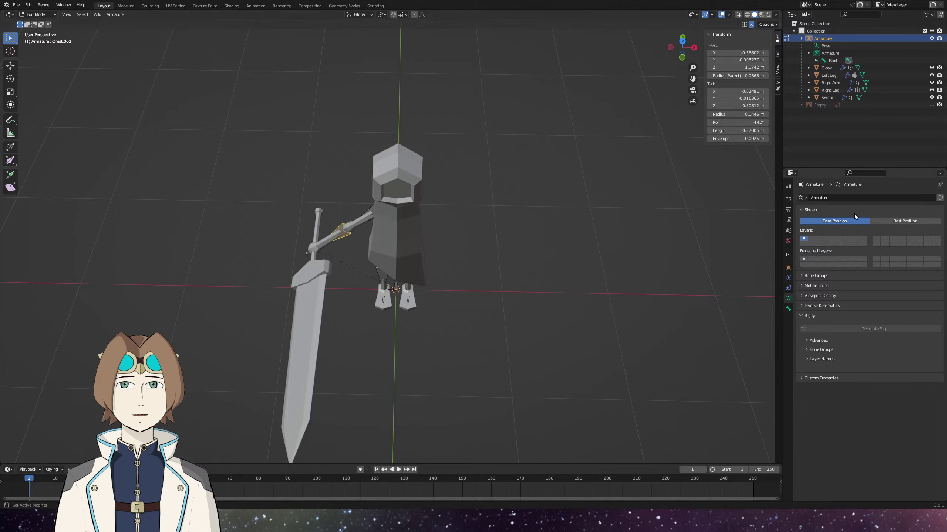
{"action": "left_click", "coordinate": [788, 309]}
{"action": "left_click", "coordinate": [834, 197]}
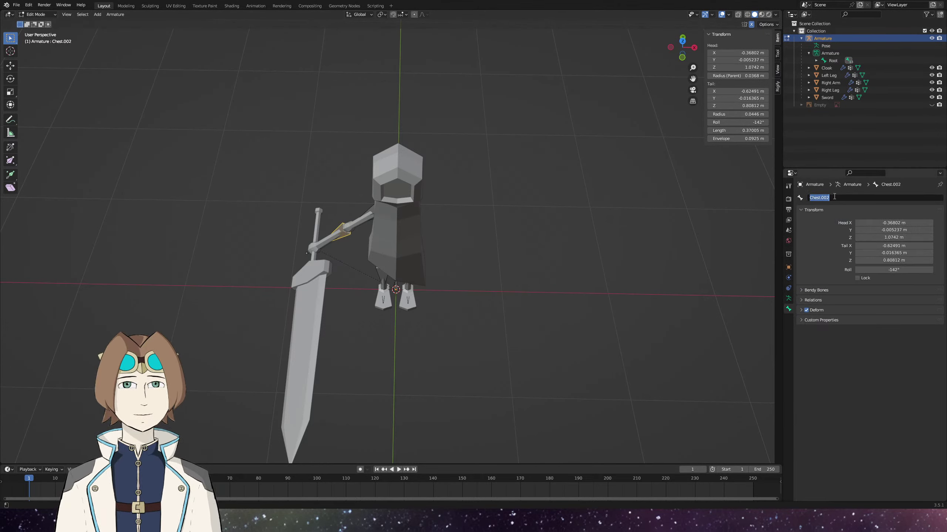
{"action": "type", "text": "Forearm"}
{"action": "key", "text": "Return"}
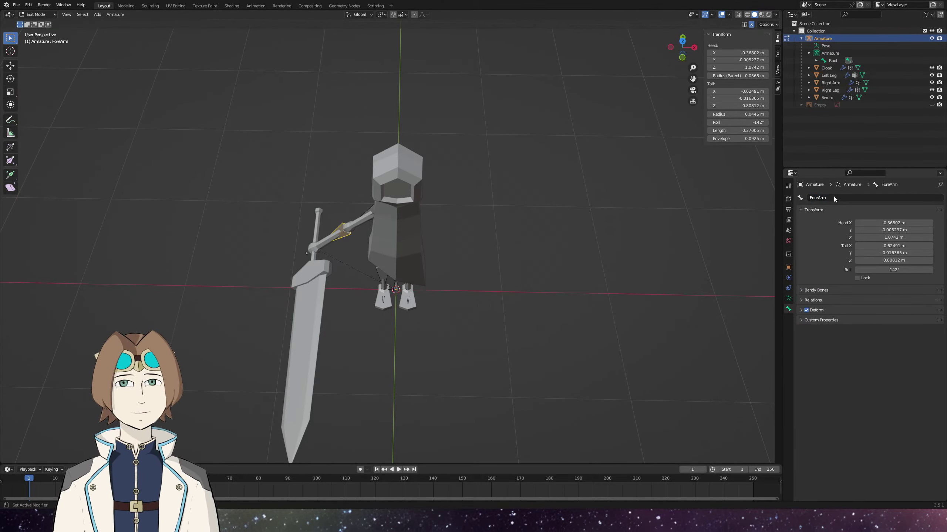
{"action": "key", "text": "Tab"}
{"action": "key", "text": "ctrl+s"}
On the sword mesh, lock the Hand vertex group, delete all unlocked groups, and save the file.
{"action": "left_click", "coordinate": [321, 307]}
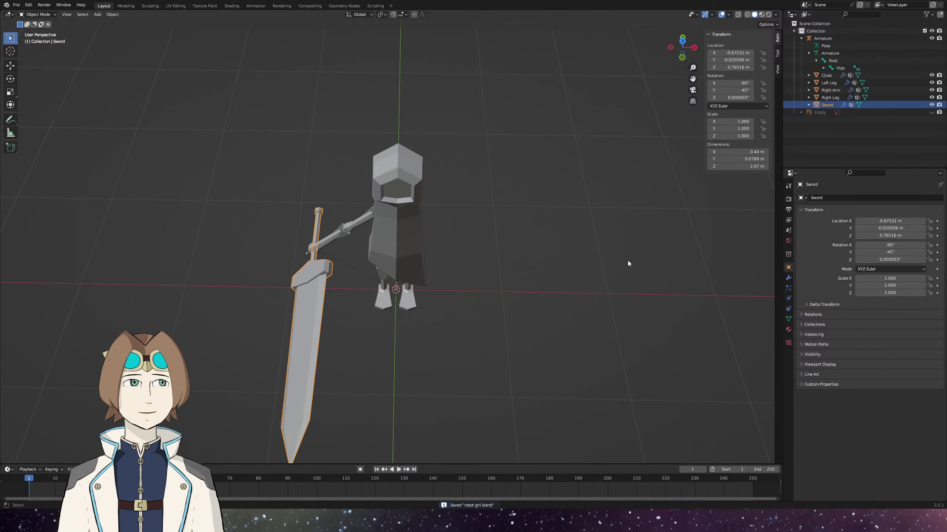
{"action": "left_click", "coordinate": [788, 318]}
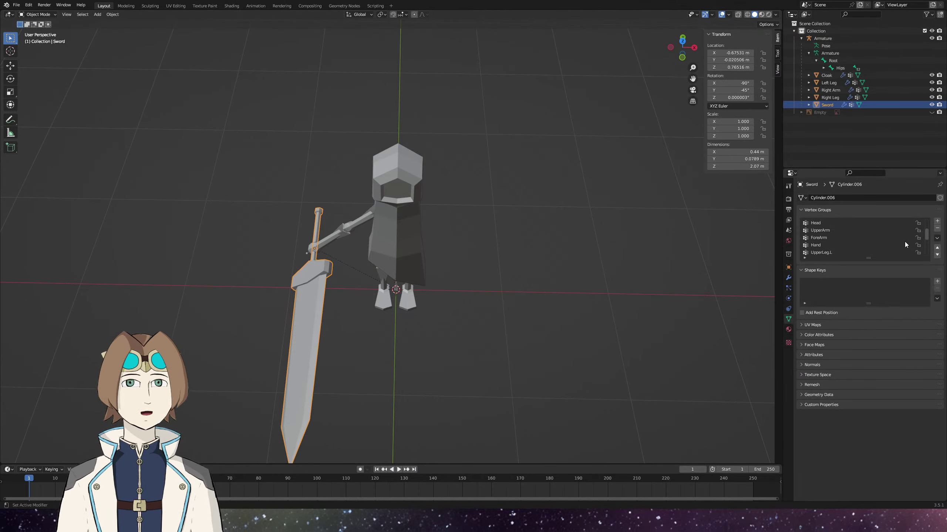
{"action": "left_click", "coordinate": [916, 245]}
{"action": "left_click", "coordinate": [918, 245]}
{"action": "left_click", "coordinate": [937, 238]}
{"action": "left_click", "coordinate": [902, 314]}
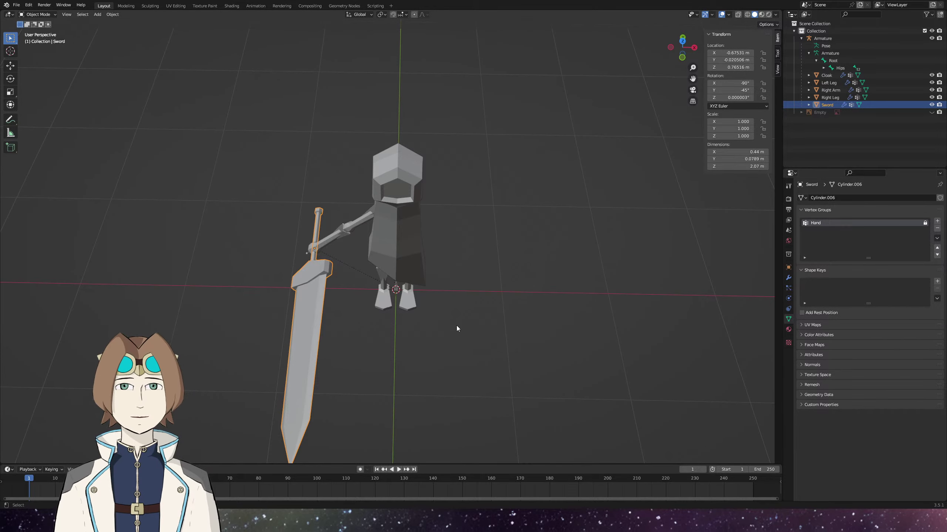
{"action": "key", "text": "ctrl+s"}
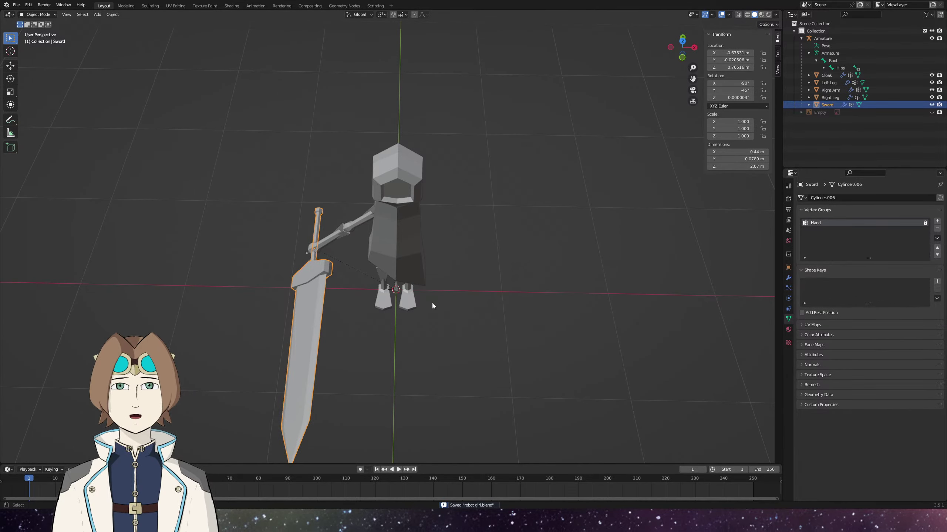
On the right leg mesh, lock the UpperLeg.R, LowerLeg.R, Foot.R and LowerLeg.R.001 vertex groups and delete all unlocked groups.
{"action": "left_click", "coordinate": [396, 310]}
{"action": "scroll", "coordinate": [473, 326], "scroll_direction": "up", "scroll_amount": 4}
{"action": "left_click", "coordinate": [917, 253]}
{"action": "left_click", "coordinate": [820, 237]}
{"action": "left_click", "coordinate": [917, 237]}
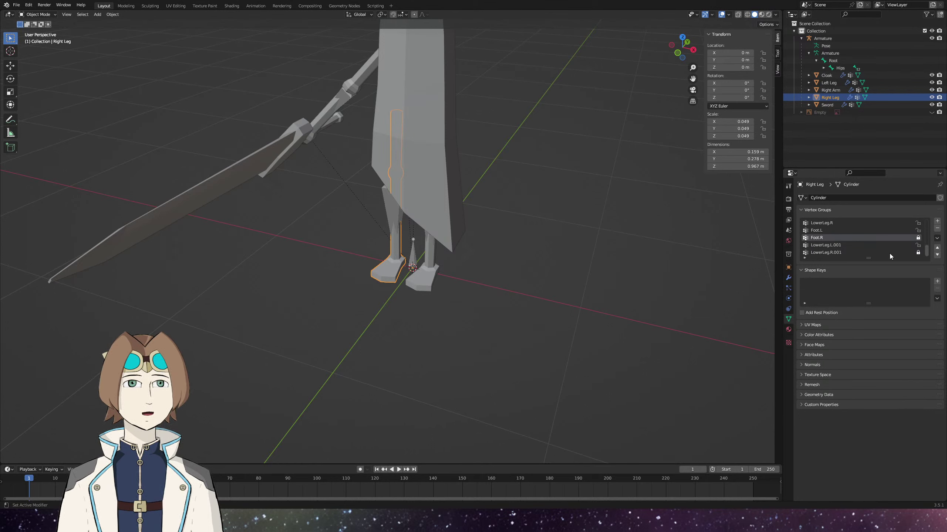
{"action": "scroll", "coordinate": [884, 252], "scroll_direction": "up", "scroll_amount": 1}
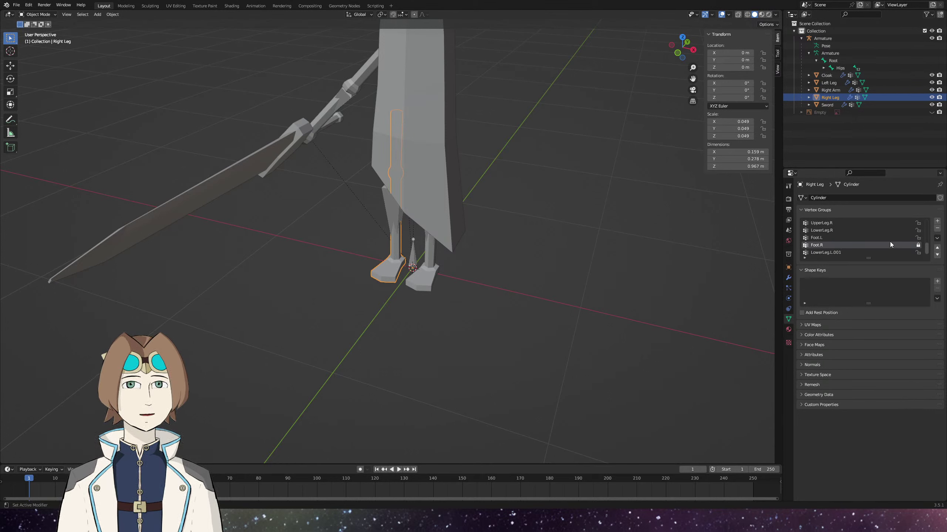
{"action": "left_click", "coordinate": [917, 230]}
{"action": "scroll", "coordinate": [916, 237], "scroll_direction": "up", "scroll_amount": 2}
{"action": "left_click", "coordinate": [918, 237]}
{"action": "left_click", "coordinate": [937, 238]}
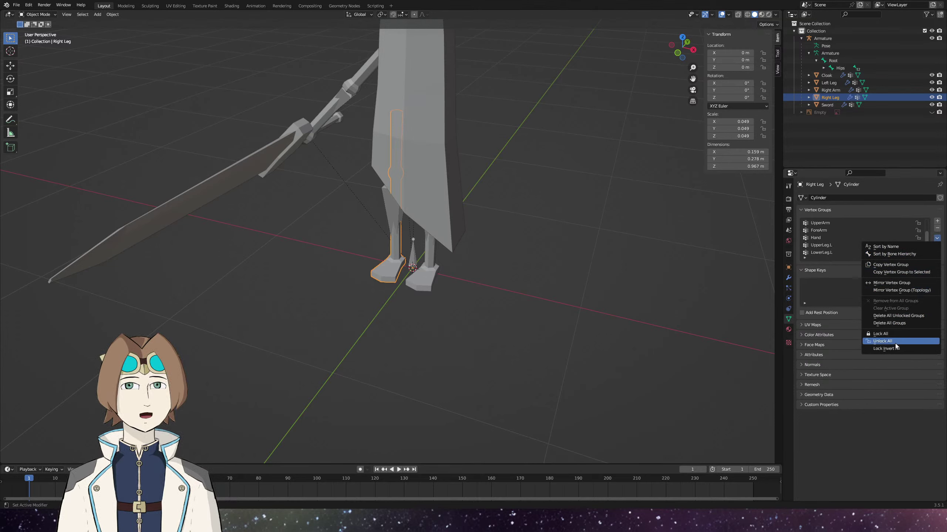
{"action": "left_click", "coordinate": [891, 310]}
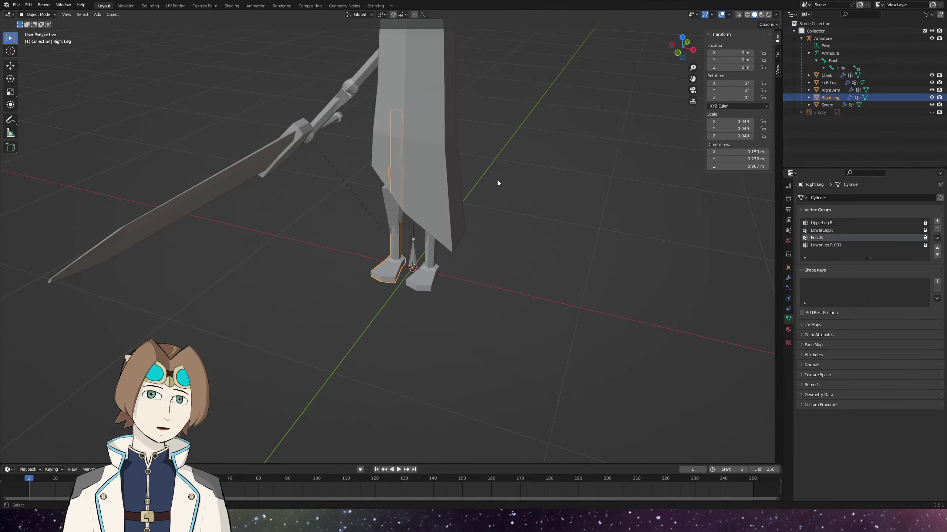
On the left leg mesh, lock the LowerLeg.L, Foot.L and LowerLeg.L.001 vertex groups and save the file.
{"action": "left_click", "coordinate": [430, 224]}
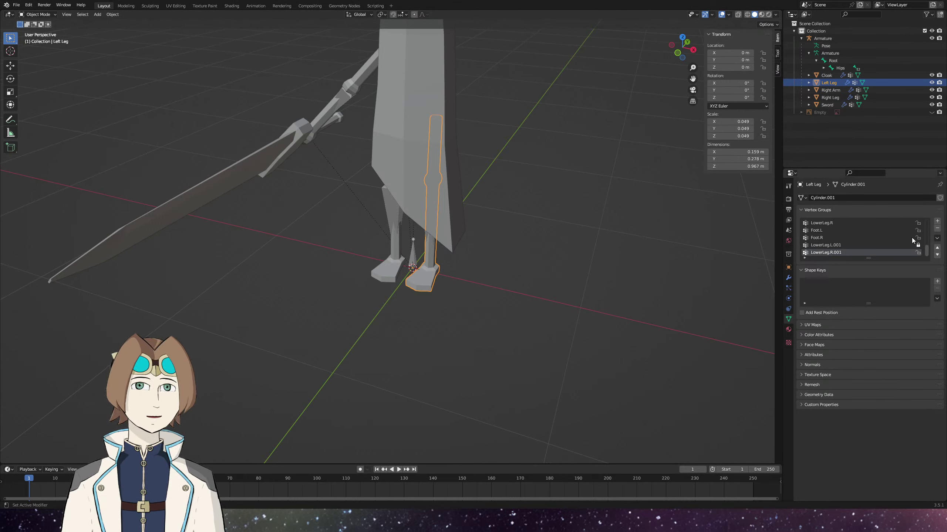
{"action": "scroll", "coordinate": [903, 235], "scroll_direction": "up", "scroll_amount": 2}
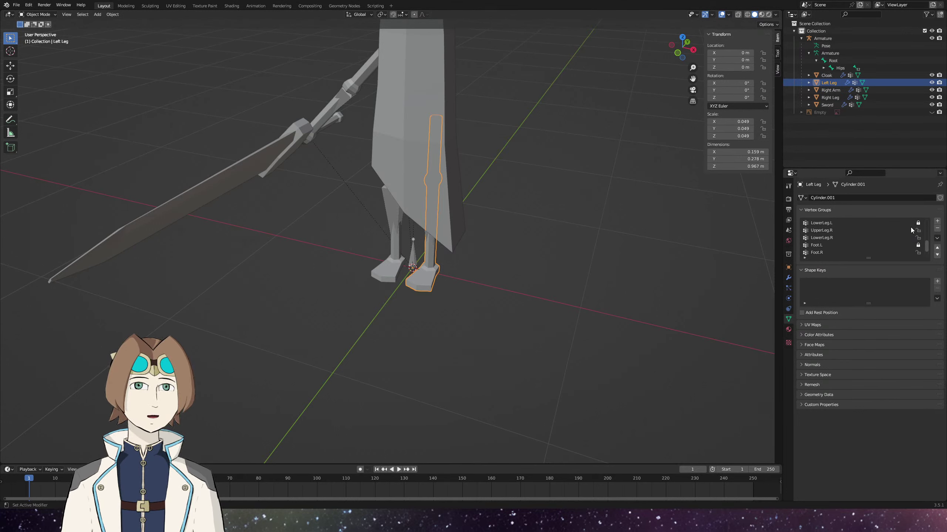
{"action": "scroll", "coordinate": [911, 228], "scroll_direction": "up", "scroll_amount": 1}
{"action": "key", "text": "ctrl+s"}
On the cloak mesh, lock the Hips, Torso, Chest and Head vertex groups, delete all unlocked groups, and save the file.
{"action": "left_click", "coordinate": [387, 192]}
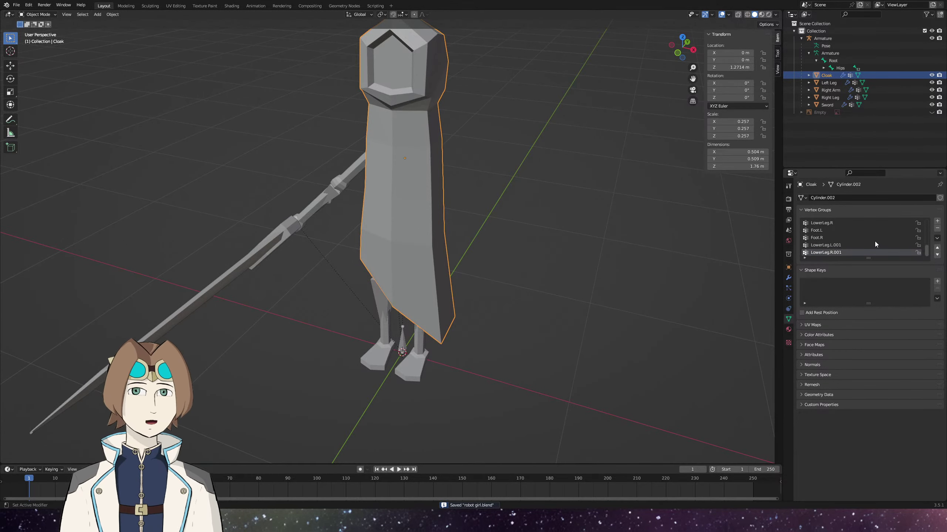
{"action": "scroll", "coordinate": [890, 243], "scroll_direction": "up", "scroll_amount": 4}
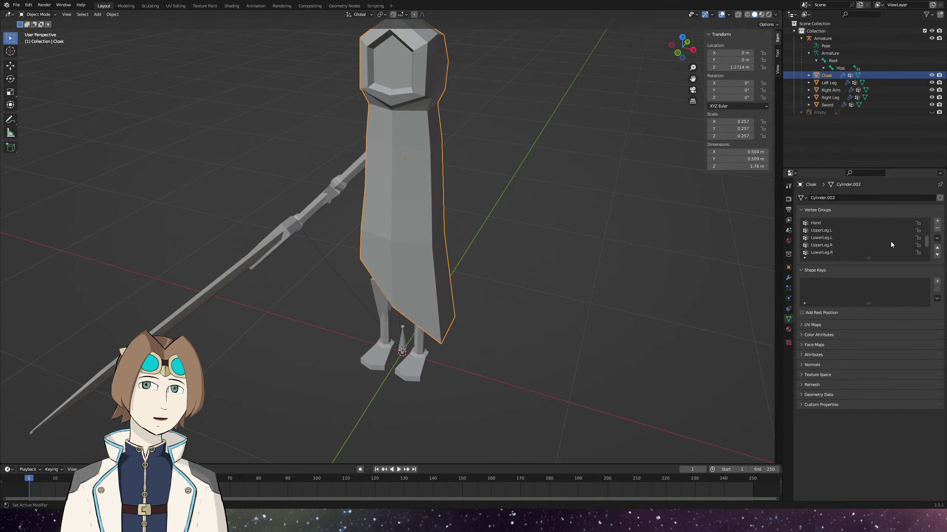
{"action": "scroll", "coordinate": [890, 243], "scroll_direction": "up", "scroll_amount": 5}
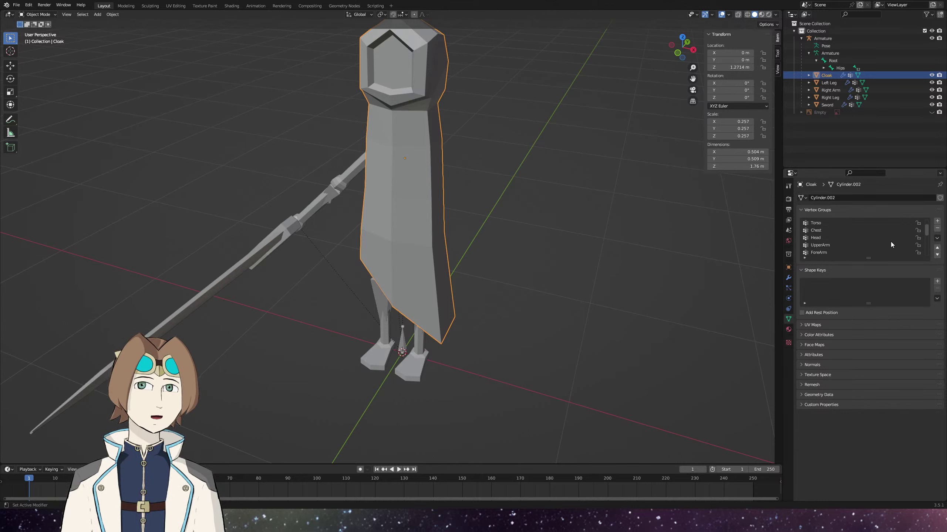
{"action": "left_click_drag", "start_coordinate": [918, 240], "coordinate": [917, 225]}
{"action": "scroll", "coordinate": [917, 225], "scroll_direction": "up", "scroll_amount": 2}
{"action": "left_click", "coordinate": [918, 231]}
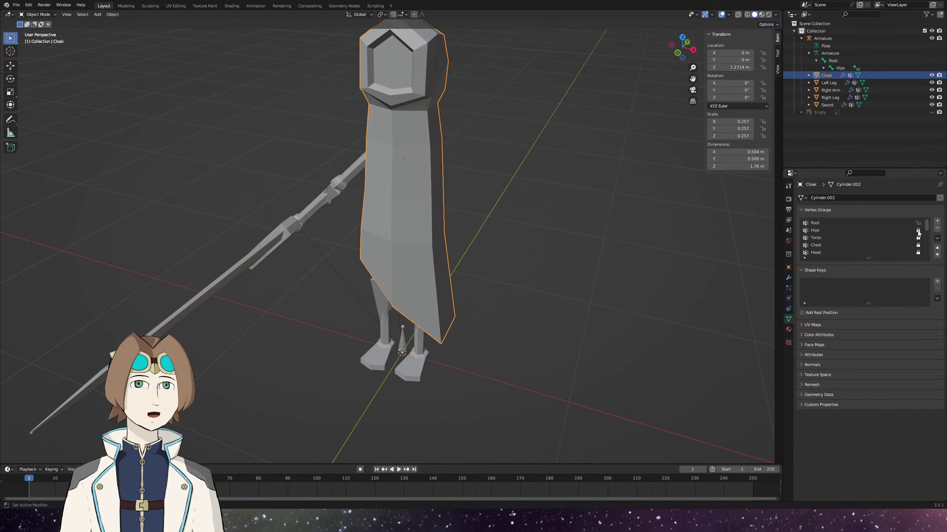
{"action": "left_click", "coordinate": [936, 239]}
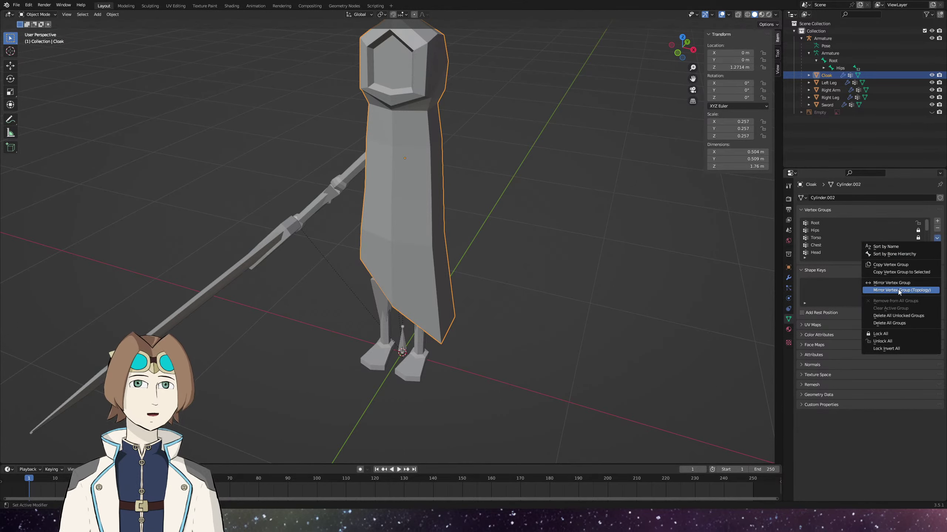
{"action": "left_click", "coordinate": [898, 316]}
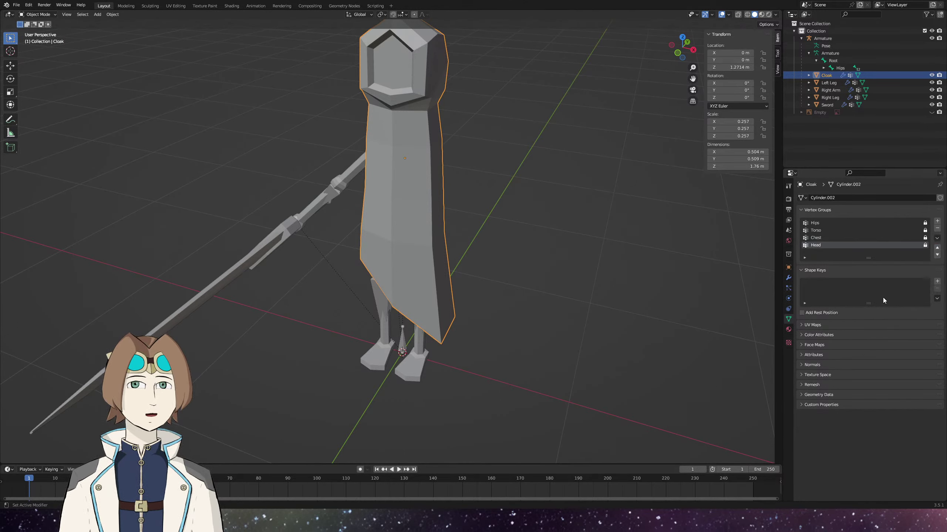
{"action": "left_click", "coordinate": [614, 270]}
{"action": "scroll", "coordinate": [600, 270], "scroll_direction": "down", "scroll_amount": 3}
{"action": "key", "text": "ctrl+s"}
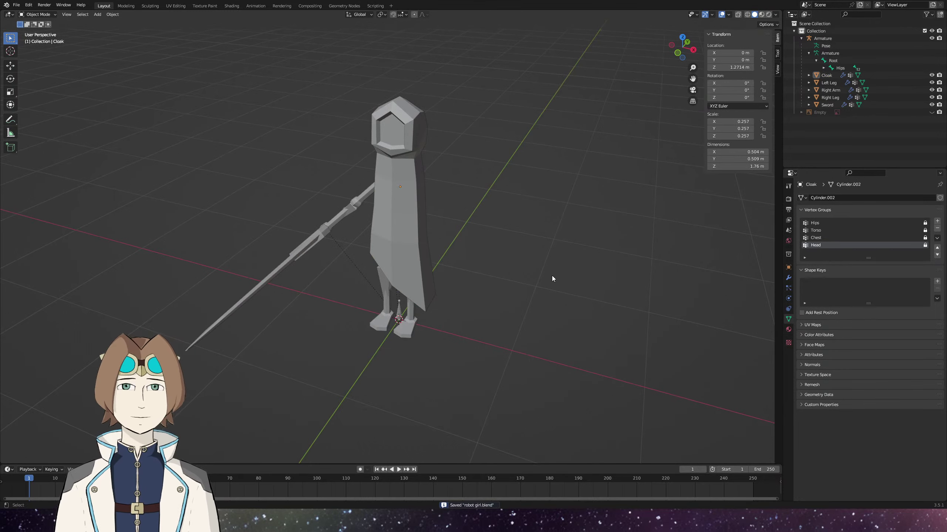
Put the armature in Pose Mode, test the left lower leg's deformation by rotating its bone, cancel the rotation, and save the file.
{"action": "left_click", "coordinate": [398, 314]}
{"action": "left_click", "coordinate": [38, 14]}
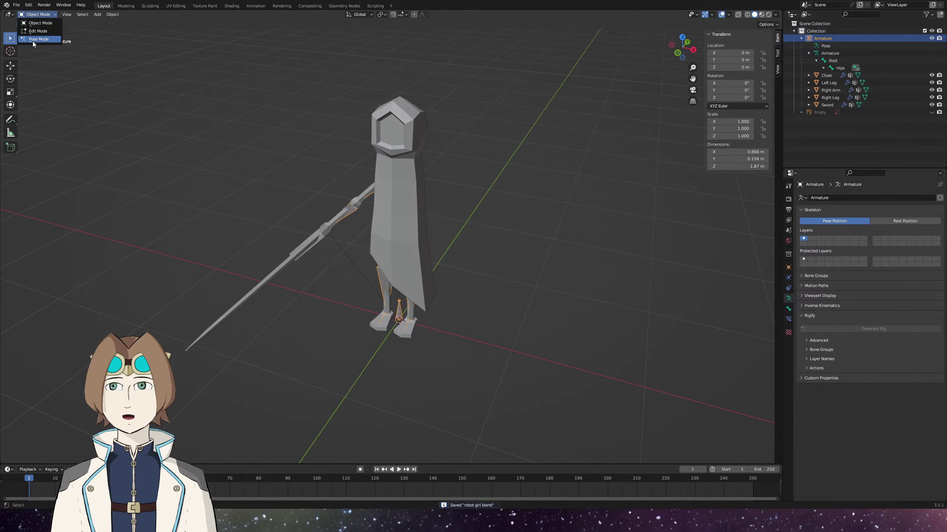
{"action": "left_click", "coordinate": [35, 38]}
{"action": "scroll", "coordinate": [411, 307], "scroll_direction": "up", "scroll_amount": 3}
{"action": "left_click_drag", "start_coordinate": [411, 307], "coordinate": [418, 298]}
{"action": "left_click", "coordinate": [419, 302]}
{"action": "key", "text": "r"}
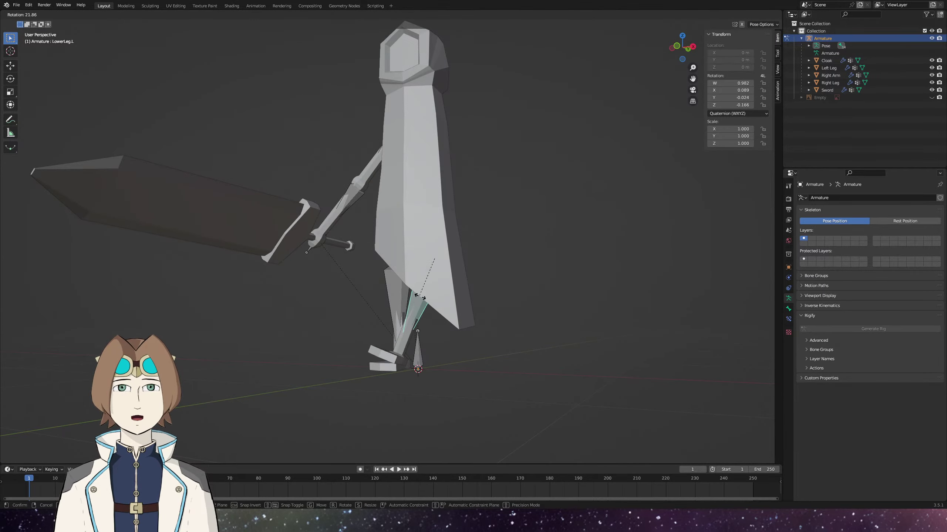
{"action": "right_click", "coordinate": [408, 346]}
{"action": "left_click_drag", "start_coordinate": [460, 361], "coordinate": [507, 364]}
{"action": "key", "text": "ctrl+s"}
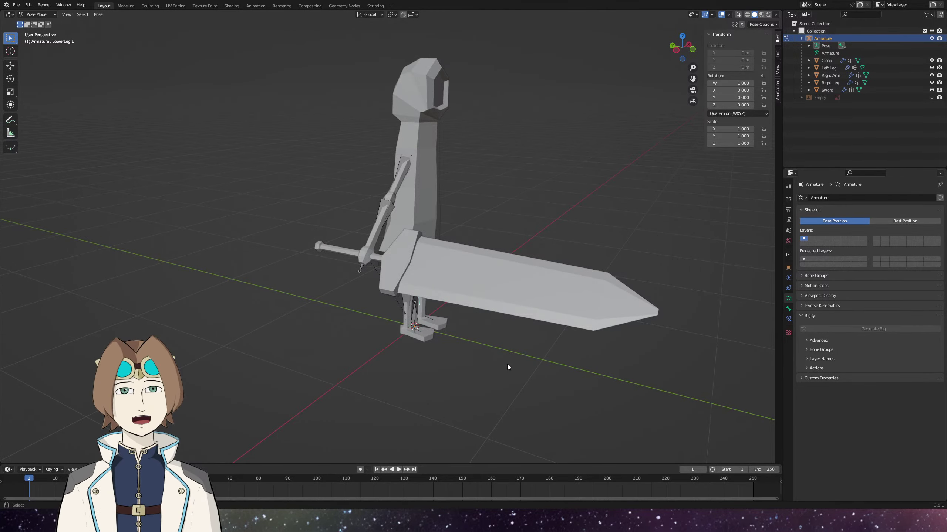
{"action": "left_click_drag", "start_coordinate": [508, 363], "coordinate": [498, 349]}
{"action": "key", "text": "ctrl+s"}
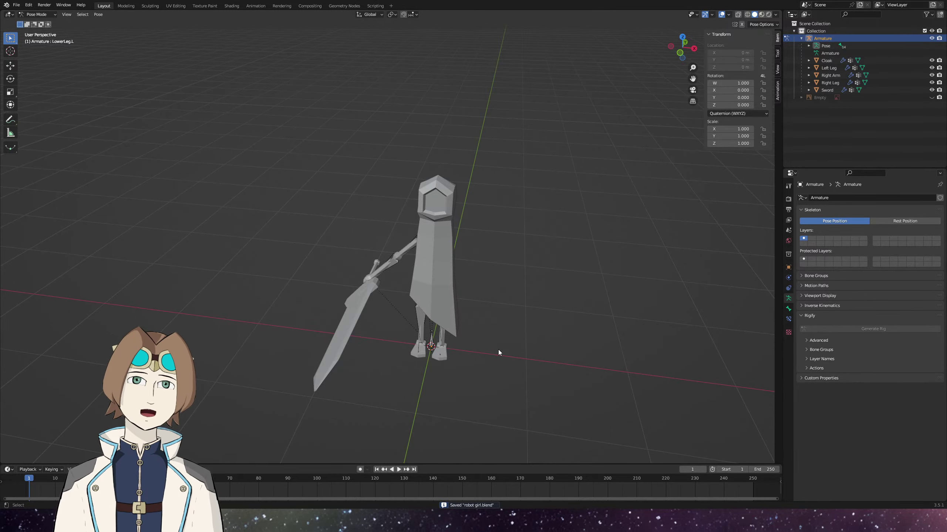
Return the sword mesh to Object Mode and deselect everything.
{"action": "key", "text": "KP_1"}
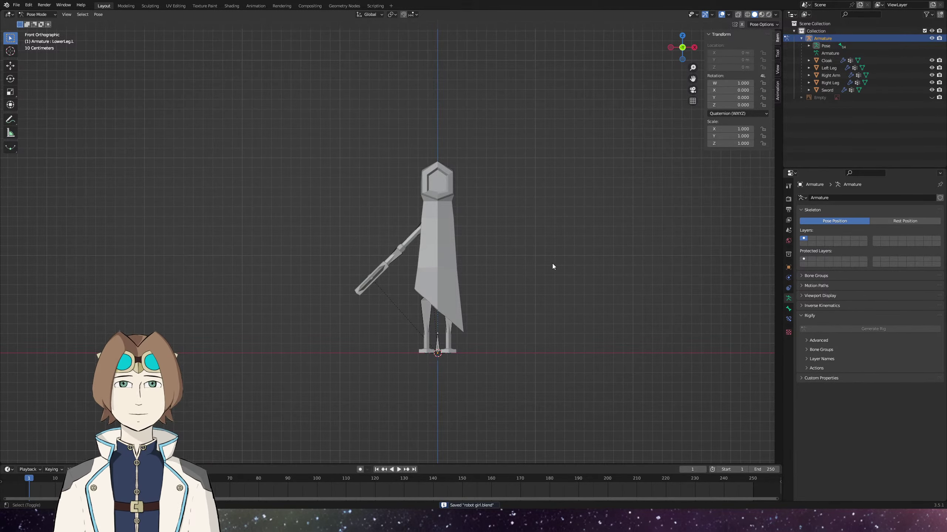
{"action": "left_click_drag", "start_coordinate": [553, 266], "coordinate": [506, 316]}
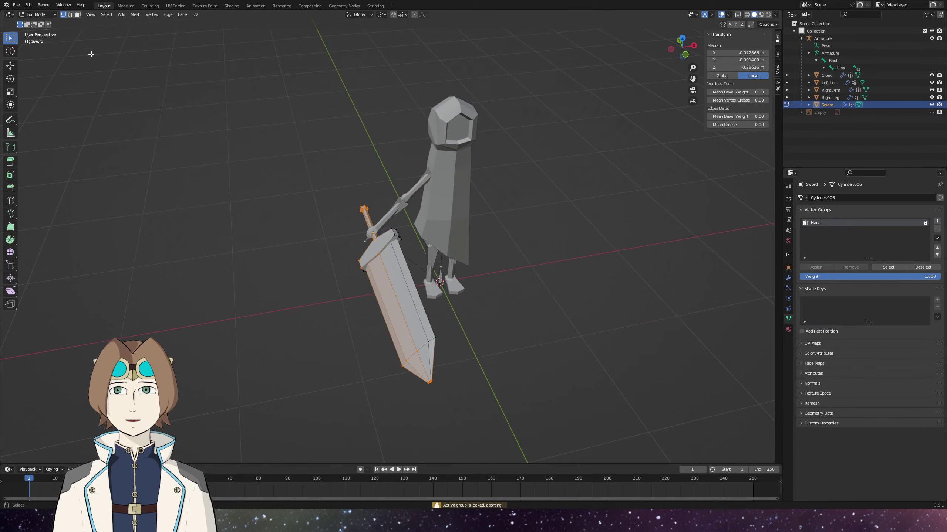
{"action": "left_click", "coordinate": [38, 14]}
{"action": "left_click", "coordinate": [28, 22]}
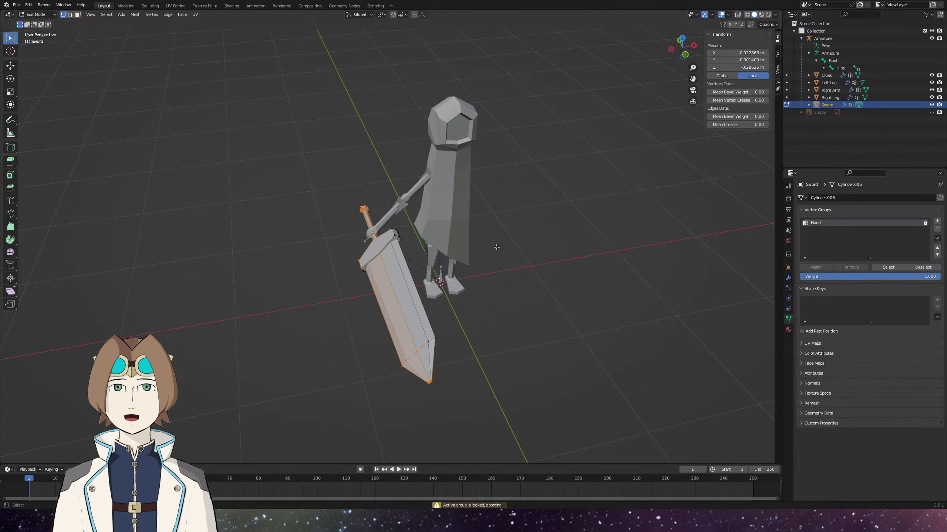
{"action": "key", "text": "a"}
{"action": "left_click", "coordinate": [520, 219]}
Recalculate the normals on all geometry of the Cloak, Left Leg, Right Arm, Right Leg and Sword meshes together, and save the file.
{"action": "left_click", "coordinate": [826, 75]}
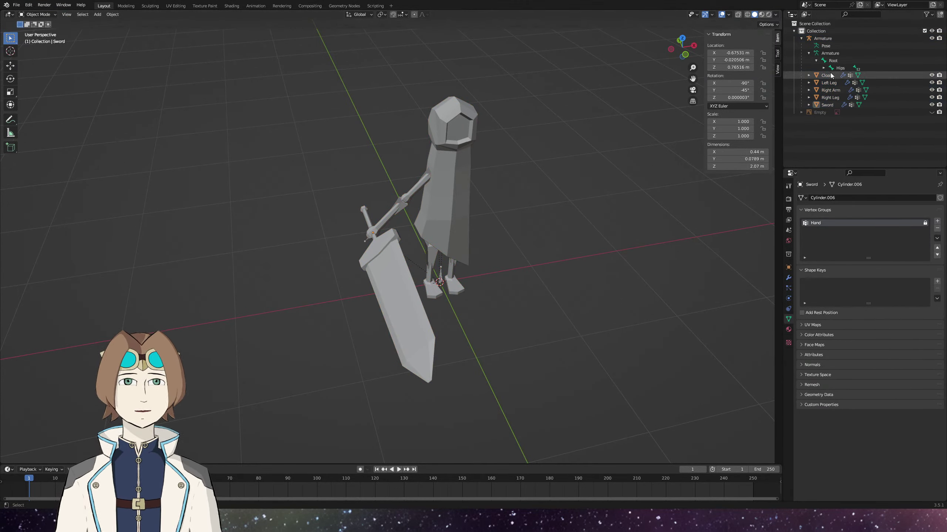
{"action": "left_click", "coordinate": [829, 104], "text": "shift"}
{"action": "key", "text": "Tab"}
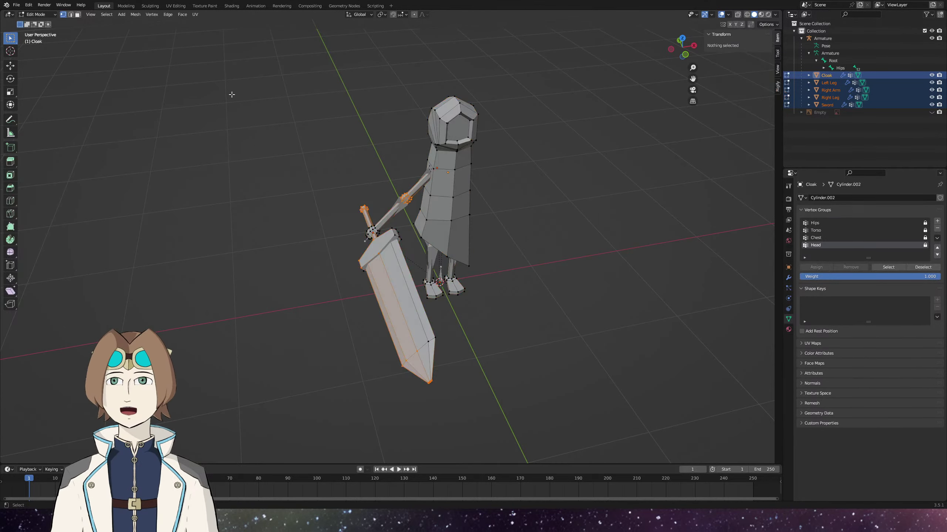
{"action": "key", "text": "a"}
{"action": "left_click", "coordinate": [152, 14]}
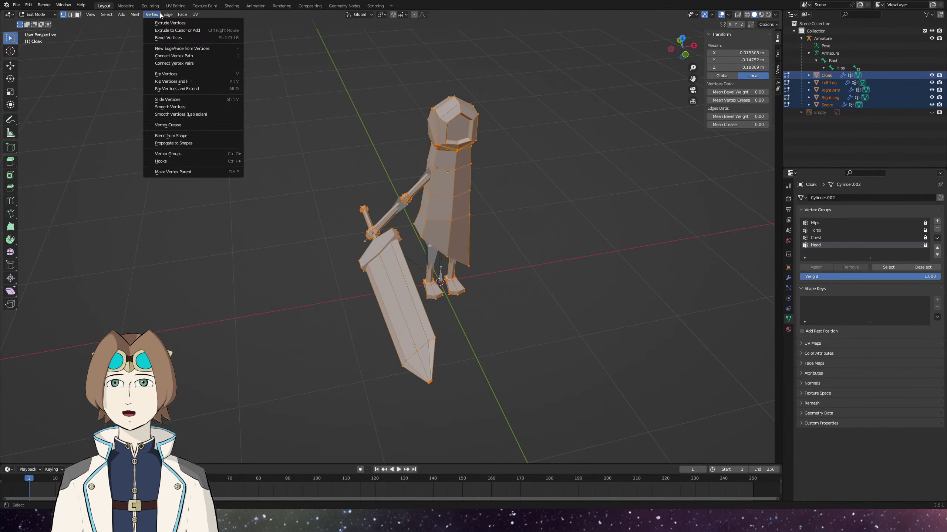
{"action": "mouse_move", "coordinate": [181, 15]}
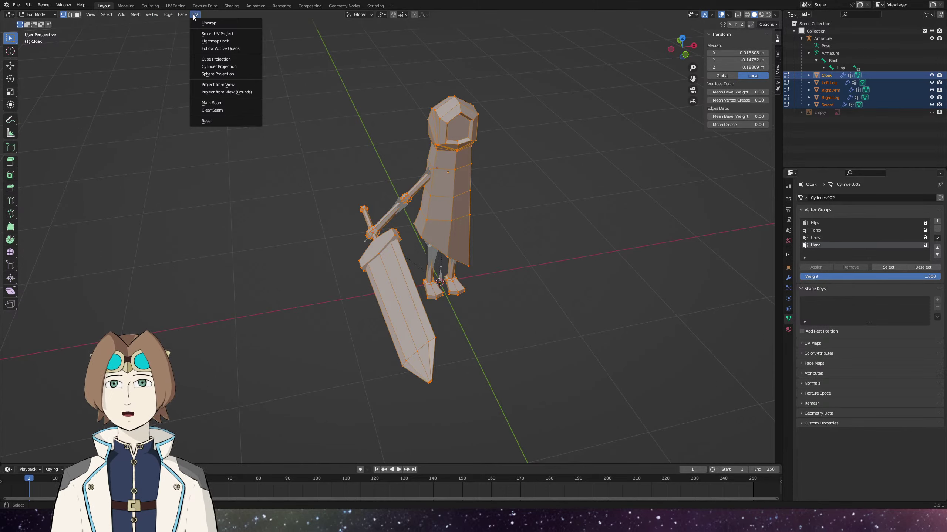
{"action": "mouse_move", "coordinate": [135, 14]}
{"action": "mouse_move", "coordinate": [163, 154]}
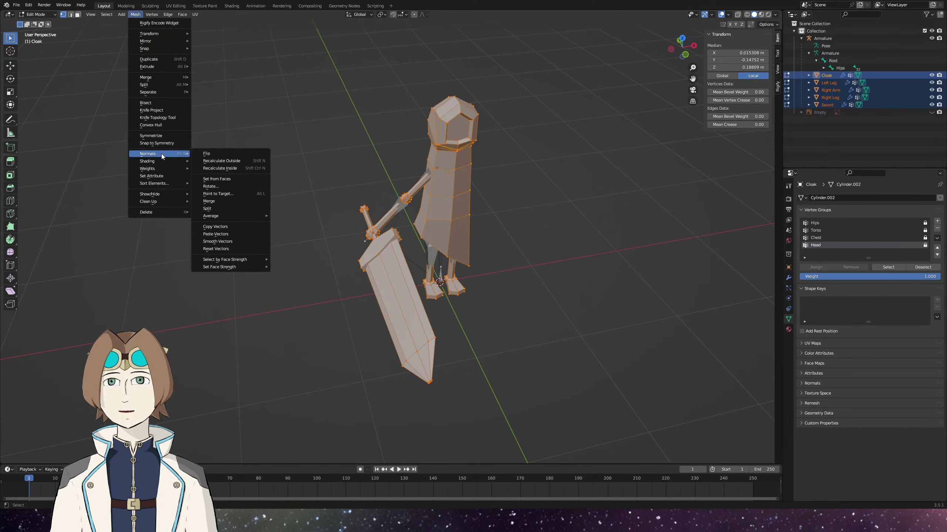
{"action": "left_click", "coordinate": [216, 165]}
{"action": "key", "text": "Tab"}
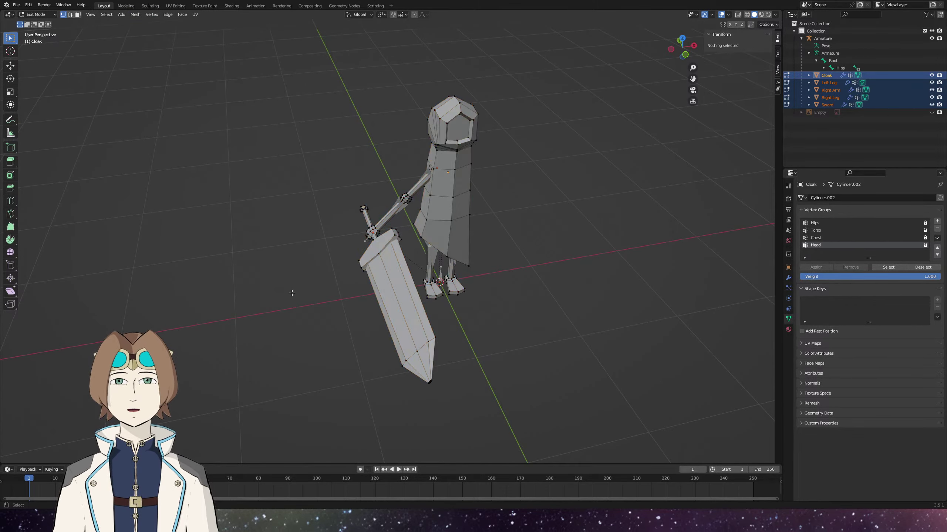
{"action": "left_click", "coordinate": [292, 293]}
{"action": "key", "text": "ctrl+s"}
Put the sword mesh in Weight Paint mode, unlock its Hand vertex group, and enlarge the brush radius to 141 px.
{"action": "left_click", "coordinate": [392, 290]}
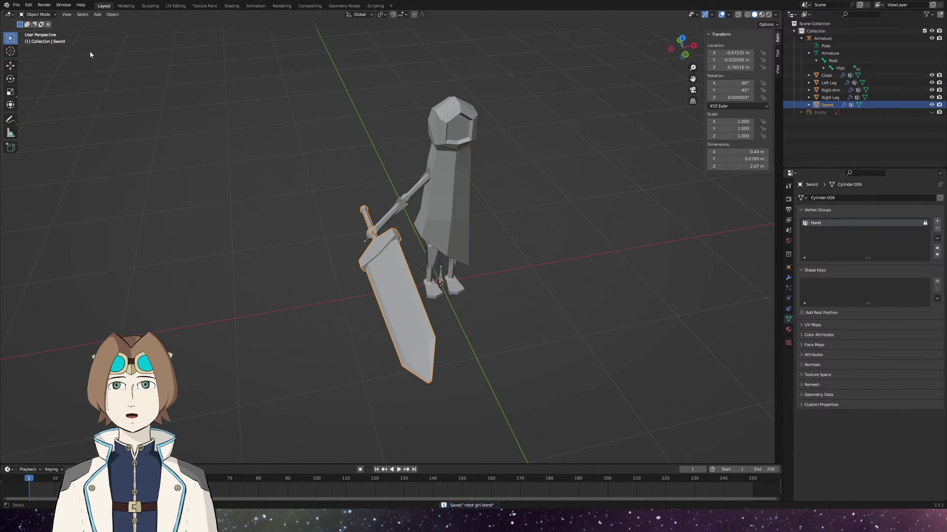
{"action": "left_click", "coordinate": [34, 14]}
{"action": "left_click", "coordinate": [36, 55]}
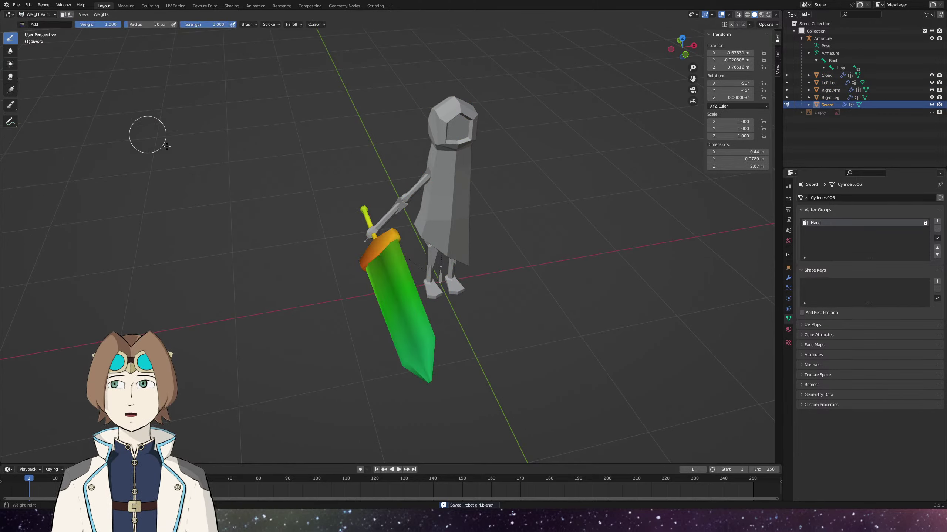
{"action": "left_click", "coordinate": [400, 299]}
{"action": "left_click", "coordinate": [924, 223]}
{"action": "key", "text": "f"}
{"action": "left_click", "coordinate": [433, 297]}
Paint the entire sword with full weight for the Hand group and save the file.
{"action": "left_click_drag", "start_coordinate": [380, 246], "coordinate": [421, 365]}
{"action": "mouse_move", "coordinate": [402, 317]}
{"action": "left_mouse_down"}
{"action": "mouse_move", "coordinate": [440, 289]}
{"action": "mouse_move", "coordinate": [474, 297]}
{"action": "mouse_move", "coordinate": [422, 190]}
{"action": "left_mouse_up"}
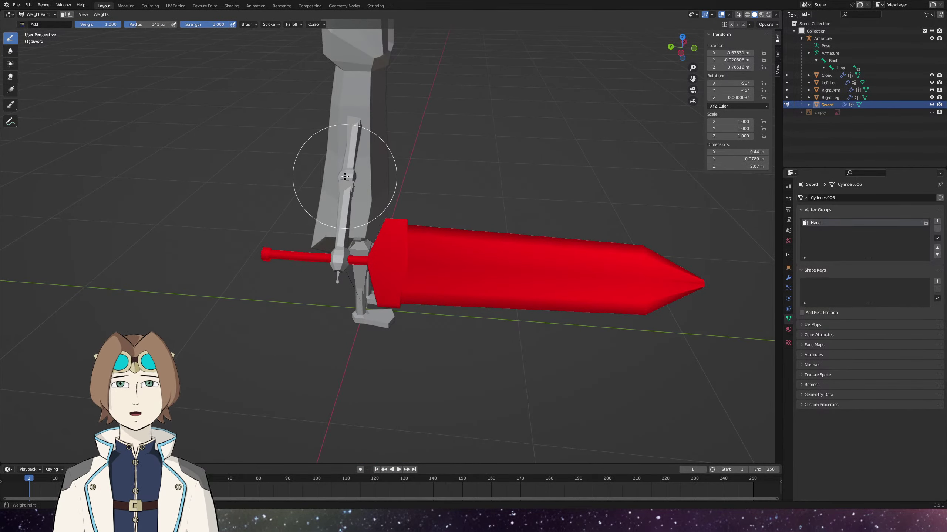
{"action": "key", "text": "Tab"}
{"action": "key", "text": "ctrl+s"}
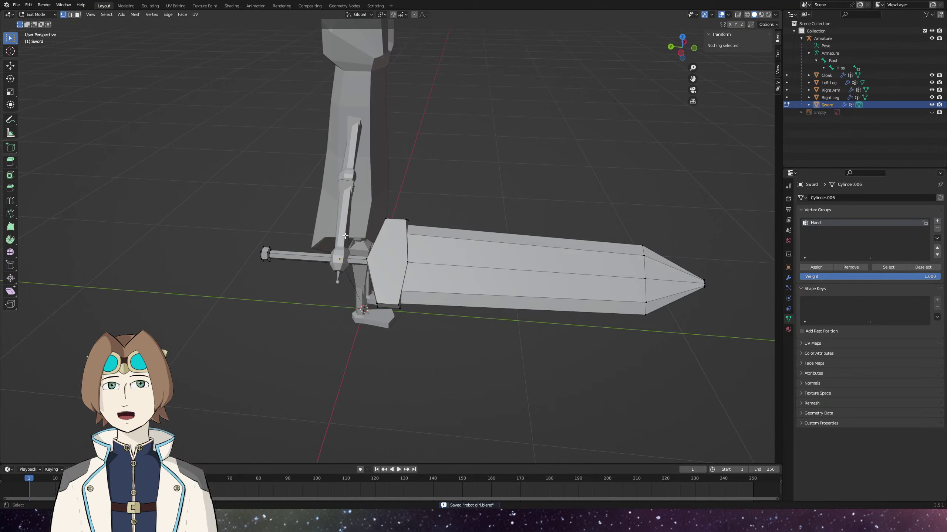
Return the sword to Object Mode and put the Right Arm mesh in Weight Paint mode.
{"action": "left_click", "coordinate": [38, 14]}
{"action": "left_click", "coordinate": [37, 23]}
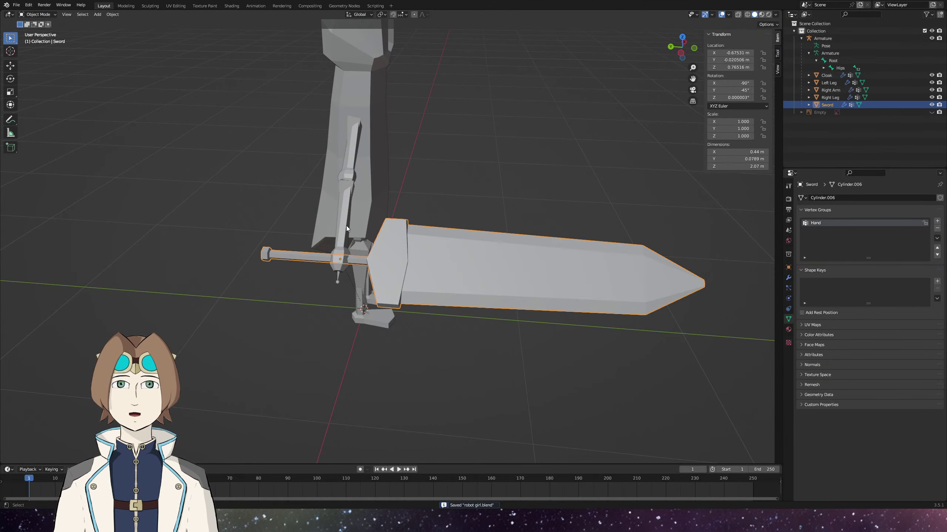
{"action": "left_click", "coordinate": [346, 226]}
{"action": "left_click", "coordinate": [37, 14]}
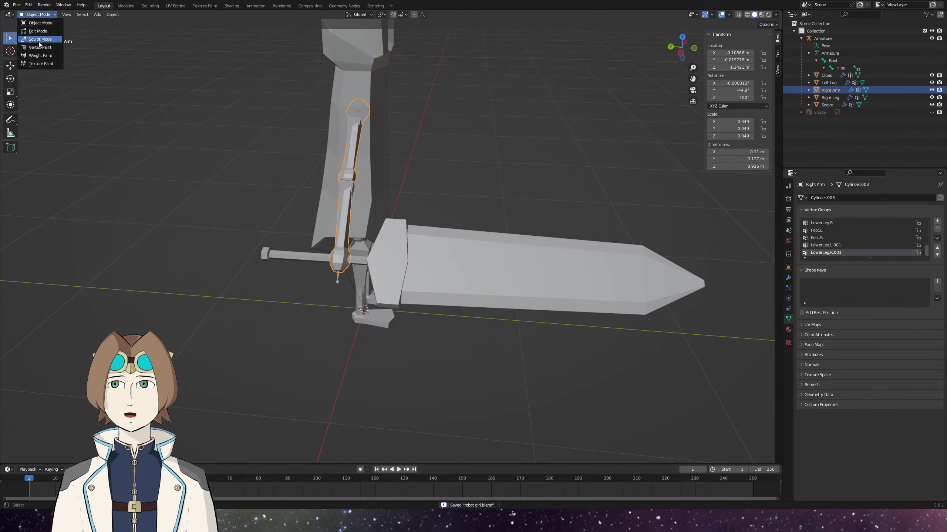
{"action": "left_click", "coordinate": [40, 48]}
{"action": "left_click", "coordinate": [37, 14]}
{"action": "left_click", "coordinate": [40, 55]}
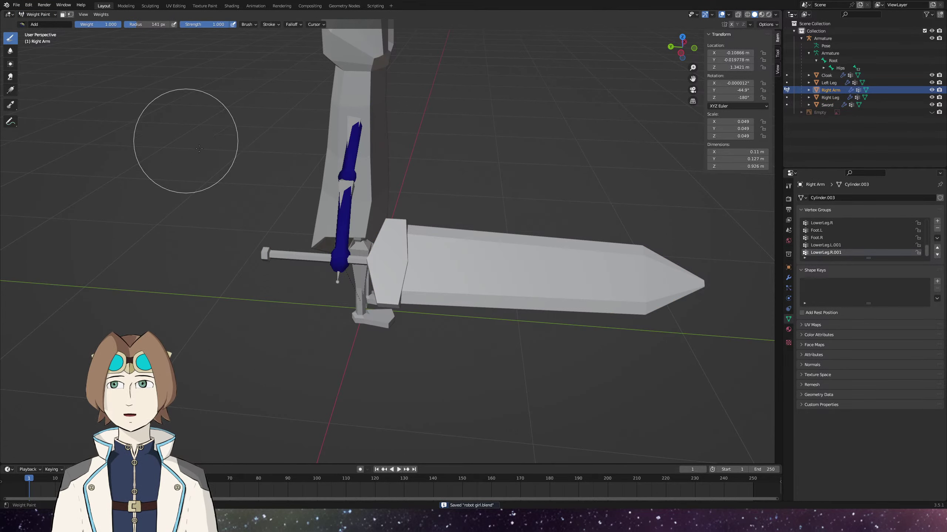
On the Right Arm mesh, lock the UpperArm, ForeArm and Hand vertex groups and delete all unlocked groups.
{"action": "scroll", "coordinate": [199, 149], "scroll_direction": "up", "scroll_amount": 3}
{"action": "scroll", "coordinate": [841, 252], "scroll_direction": "up", "scroll_amount": 2}
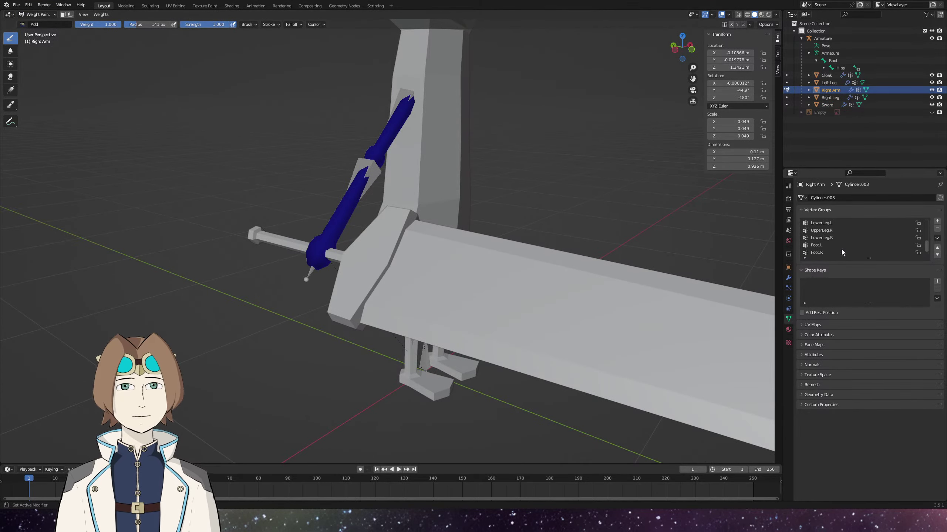
{"action": "scroll", "coordinate": [841, 249], "scroll_direction": "up", "scroll_amount": 5}
{"action": "left_click", "coordinate": [918, 231]}
{"action": "left_click", "coordinate": [918, 238]}
{"action": "left_click", "coordinate": [917, 245]}
{"action": "left_click", "coordinate": [937, 238]}
{"action": "left_click", "coordinate": [898, 312]}
Unlock the Right Arm's Hand group and remove its weight from the forearm with a Subtract brush.
{"action": "left_click", "coordinate": [839, 238]}
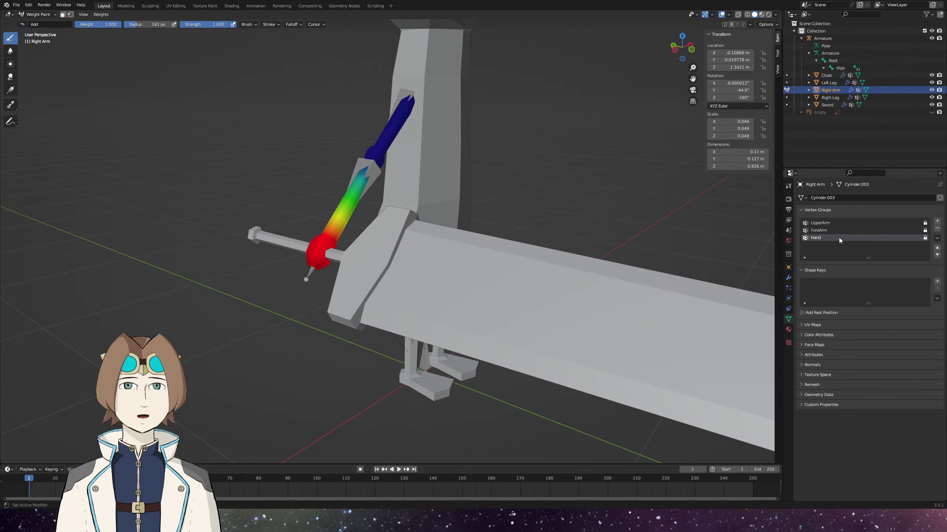
{"action": "left_click", "coordinate": [925, 237]}
{"action": "left_click_drag", "start_coordinate": [447, 242], "coordinate": [450, 253]}
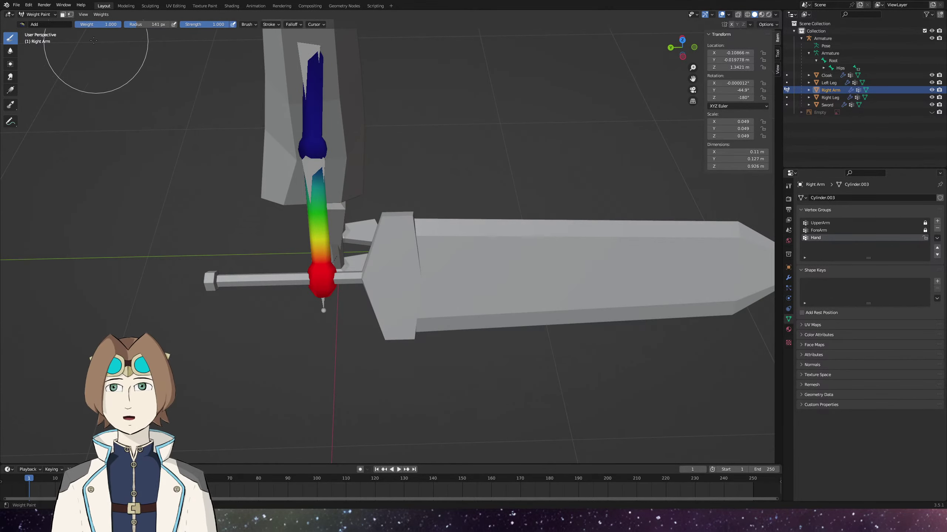
{"action": "left_click", "coordinate": [22, 25]}
{"action": "left_click", "coordinate": [211, 47]}
{"action": "mouse_move", "coordinate": [364, 222]}
{"action": "left_mouse_down"}
{"action": "mouse_move", "coordinate": [232, 153]}
{"action": "mouse_move", "coordinate": [261, 171]}
{"action": "left_mouse_up"}
{"action": "mouse_move", "coordinate": [433, 265]}
{"action": "left_mouse_down"}
{"action": "mouse_move", "coordinate": [456, 252]}
{"action": "mouse_move", "coordinate": [410, 224]}
{"action": "mouse_move", "coordinate": [360, 244]}
{"action": "mouse_move", "coordinate": [447, 186]}
{"action": "left_mouse_up"}
Make ForeArm the active group, unlock it, lock Hand, and subtract the existing ForeArm weight along the arm.
{"action": "left_click", "coordinate": [818, 230]}
{"action": "left_click", "coordinate": [925, 230]}
{"action": "left_click", "coordinate": [924, 238]}
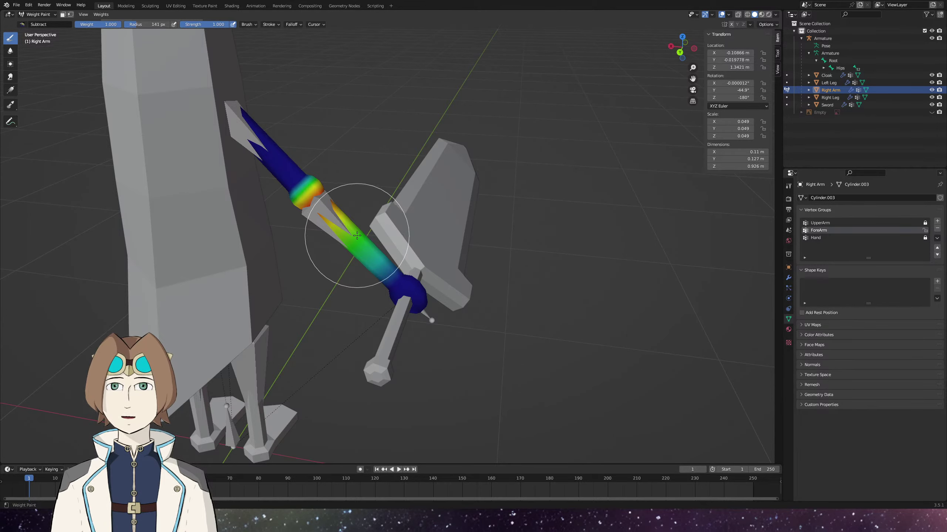
{"action": "mouse_move", "coordinate": [359, 243]}
{"action": "left_mouse_down"}
{"action": "mouse_move", "coordinate": [307, 178]}
{"action": "mouse_move", "coordinate": [342, 232]}
{"action": "mouse_move", "coordinate": [465, 237]}
{"action": "mouse_move", "coordinate": [503, 186]}
{"action": "mouse_move", "coordinate": [424, 248]}
{"action": "mouse_move", "coordinate": [72, 69]}
{"action": "mouse_move", "coordinate": [326, 257]}
{"action": "left_mouse_up"}
Set the brush to Add and paint full ForeArm weight over the whole forearm from several sides.
{"action": "left_click", "coordinate": [22, 25]}
{"action": "left_click", "coordinate": [38, 53]}
{"action": "left_click", "coordinate": [321, 257]}
{"action": "key", "text": "ctrl+z"}
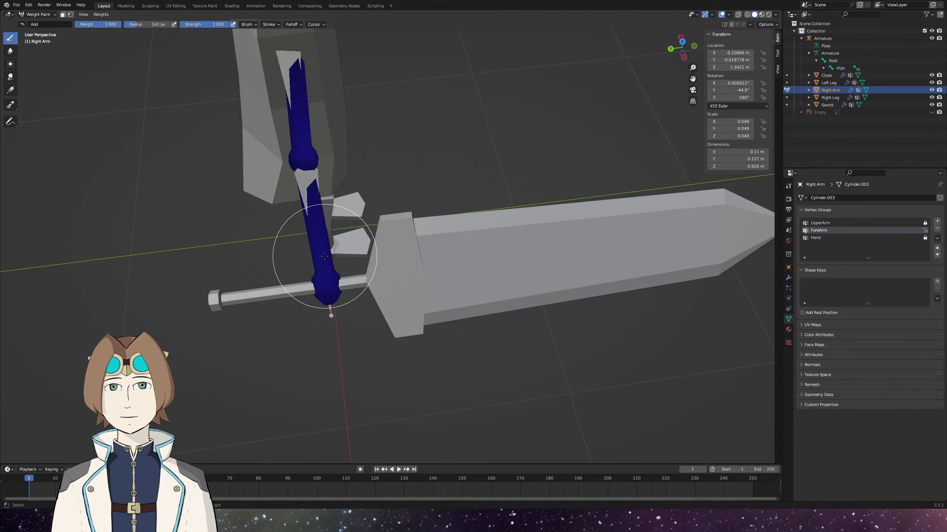
{"action": "left_click", "coordinate": [316, 243]}
{"action": "left_click", "coordinate": [323, 241]}
{"action": "left_click", "coordinate": [321, 237]}
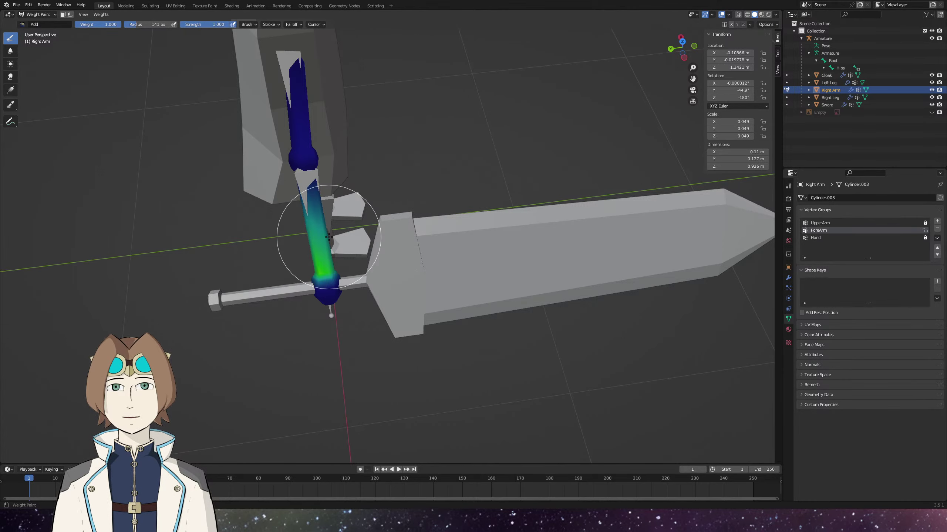
{"action": "left_click", "coordinate": [320, 235]}
{"action": "mouse_move", "coordinate": [320, 236]}
{"action": "left_mouse_down"}
{"action": "mouse_move", "coordinate": [306, 247]}
{"action": "mouse_move", "coordinate": [348, 201]}
{"action": "left_mouse_up"}
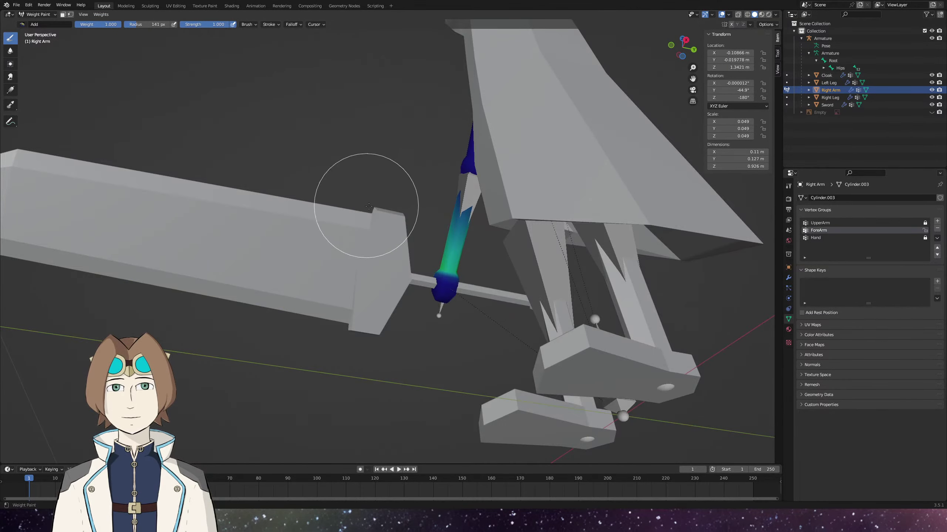
{"action": "left_click", "coordinate": [455, 229]}
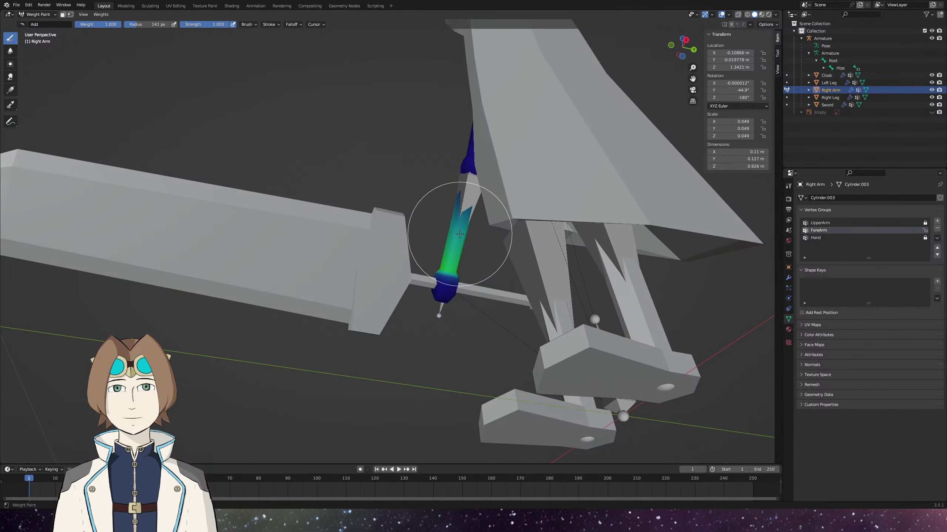
{"action": "left_click", "coordinate": [452, 225]}
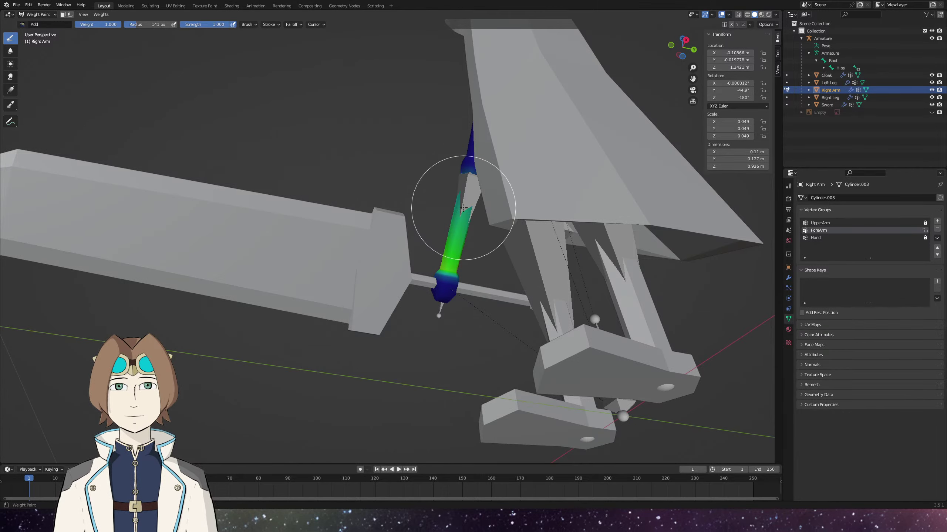
{"action": "mouse_move", "coordinate": [449, 228]}
{"action": "left_mouse_down"}
{"action": "mouse_move", "coordinate": [521, 290]}
{"action": "mouse_move", "coordinate": [348, 158]}
{"action": "mouse_move", "coordinate": [358, 171]}
{"action": "mouse_move", "coordinate": [341, 209]}
{"action": "left_mouse_up"}
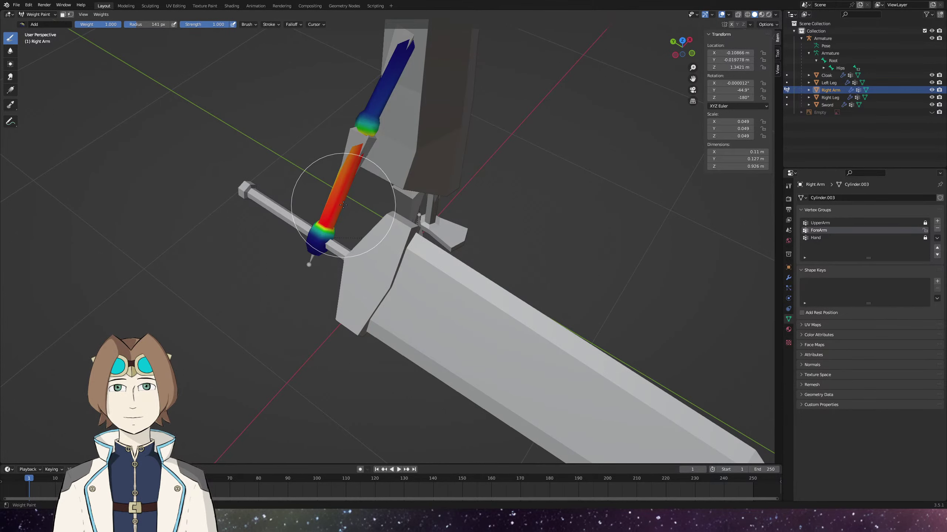
{"action": "left_click_drag", "start_coordinate": [349, 155], "coordinate": [439, 158]}
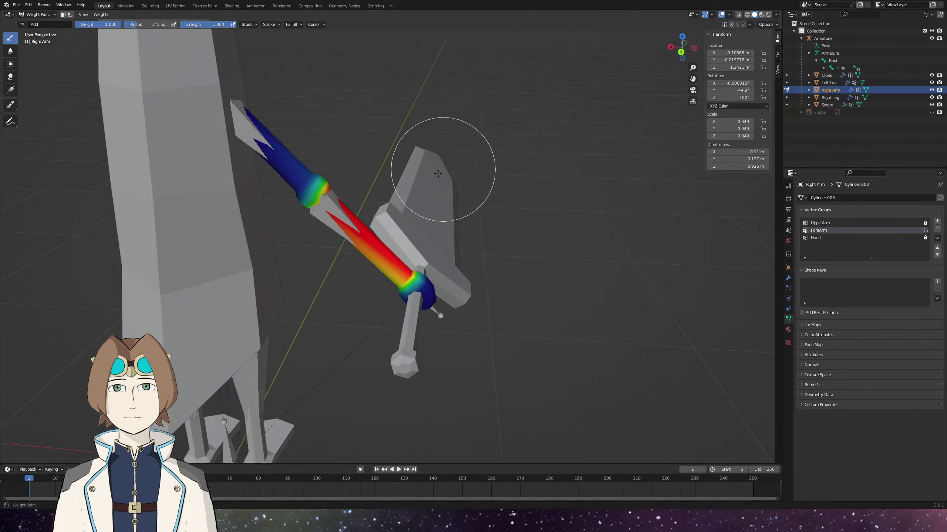
{"action": "mouse_move", "coordinate": [378, 269]}
{"action": "left_mouse_down"}
{"action": "mouse_move", "coordinate": [338, 211]}
{"action": "mouse_move", "coordinate": [335, 245]}
{"action": "mouse_move", "coordinate": [205, 127]}
{"action": "left_mouse_up"}
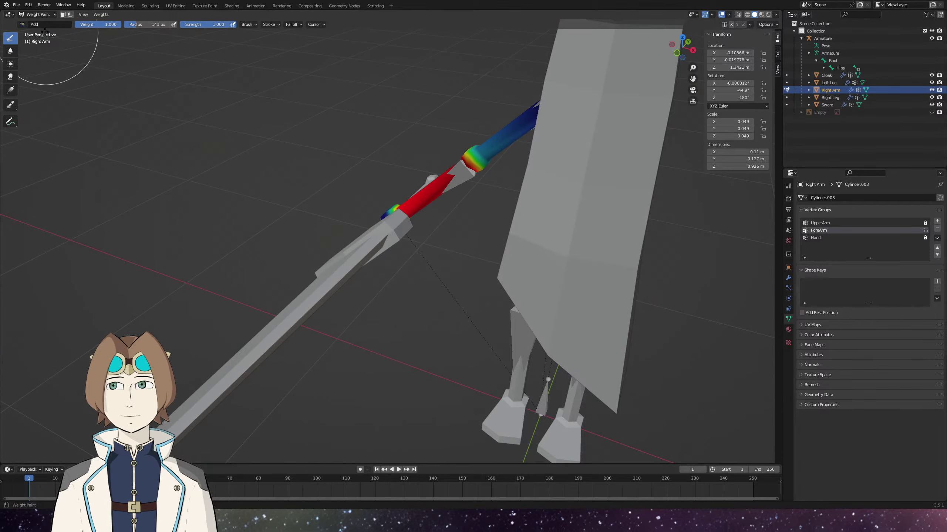
Set the brush to Subtract and remove the stray ForeArm weight from the upper arm.
{"action": "left_click", "coordinate": [22, 25]}
{"action": "left_click", "coordinate": [213, 50]}
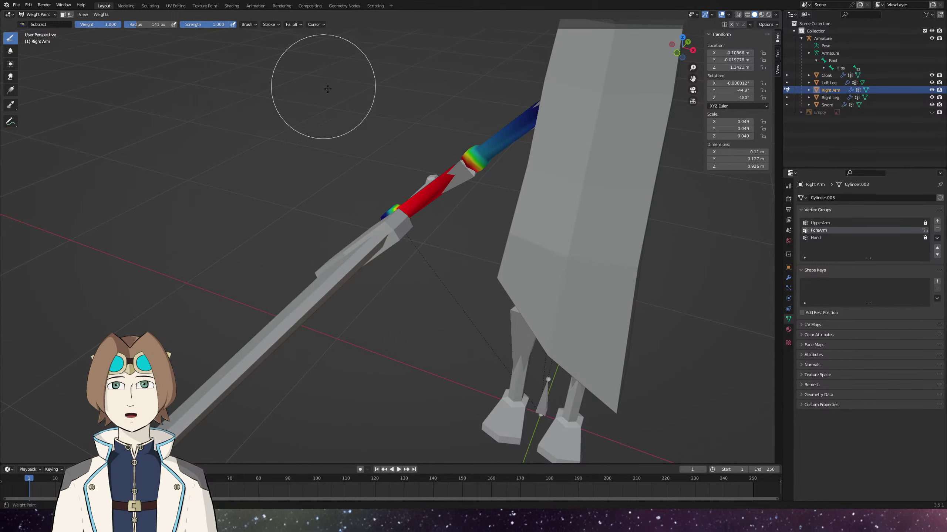
{"action": "left_click_drag", "start_coordinate": [324, 121], "coordinate": [433, 158]}
{"action": "left_click_drag", "start_coordinate": [419, 95], "coordinate": [253, 94]}
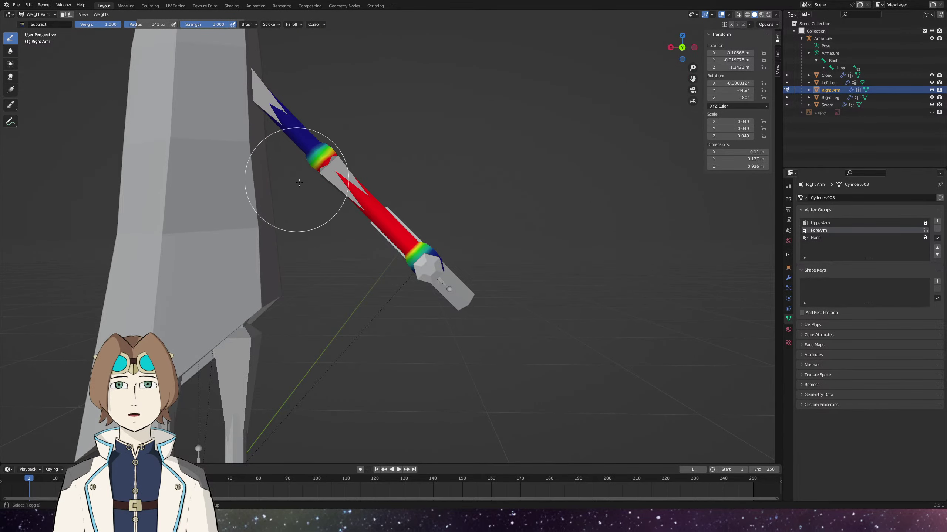
{"action": "left_click_drag", "start_coordinate": [296, 171], "coordinate": [609, 201]}
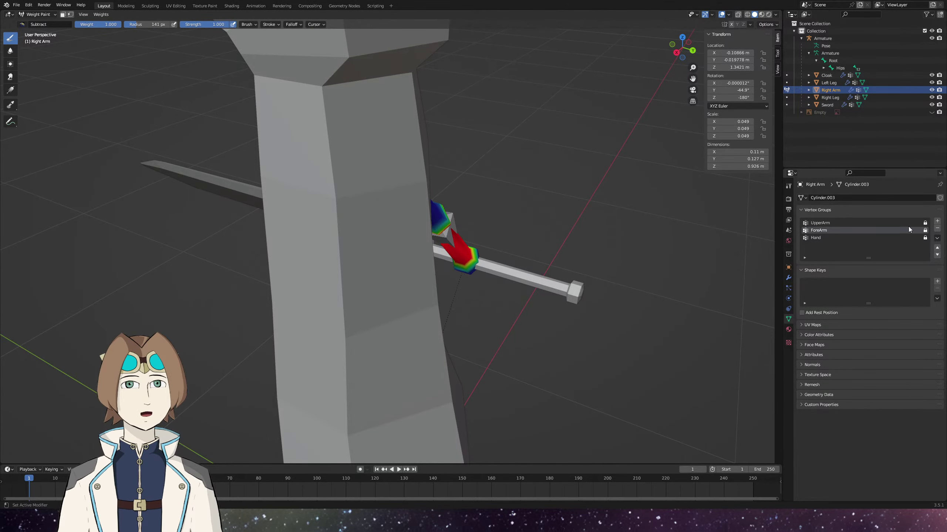
Lock the Right Arm's ForeArm group, then activate and unlock UpperArm and subtract its stray weight from the lower arm.
{"action": "left_click", "coordinate": [925, 230]}
{"action": "left_click", "coordinate": [917, 223]}
{"action": "left_click", "coordinate": [925, 223]}
{"action": "left_click_drag", "start_coordinate": [529, 258], "coordinate": [506, 260]}
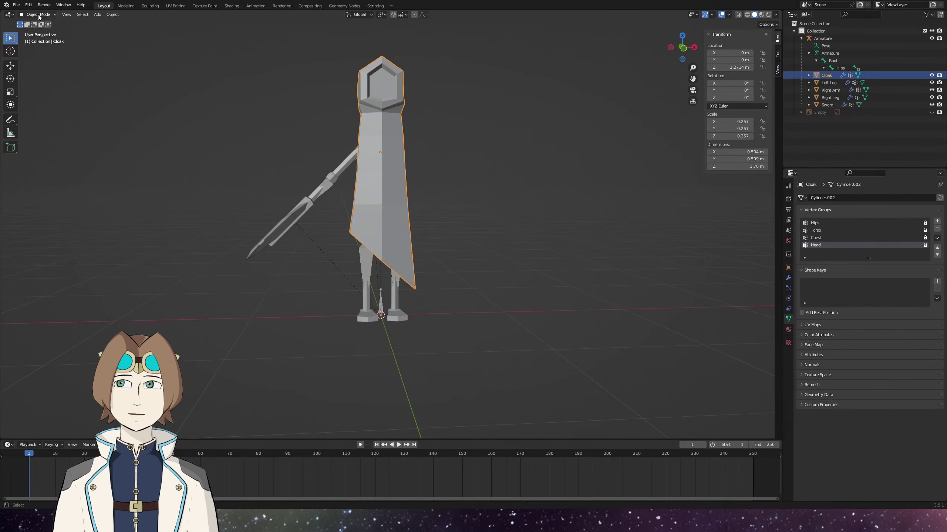
Put the Cloak into Weight Paint mode and make its Chest group the active, unlocked group.
{"action": "left_click", "coordinate": [38, 14]}
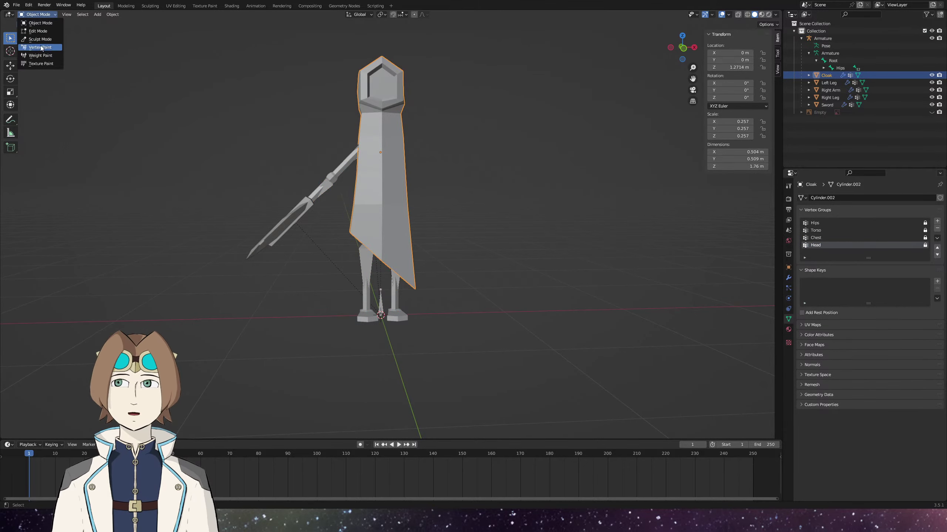
{"action": "left_click", "coordinate": [40, 55]}
{"action": "scroll", "coordinate": [629, 269], "scroll_direction": "up", "scroll_amount": 3}
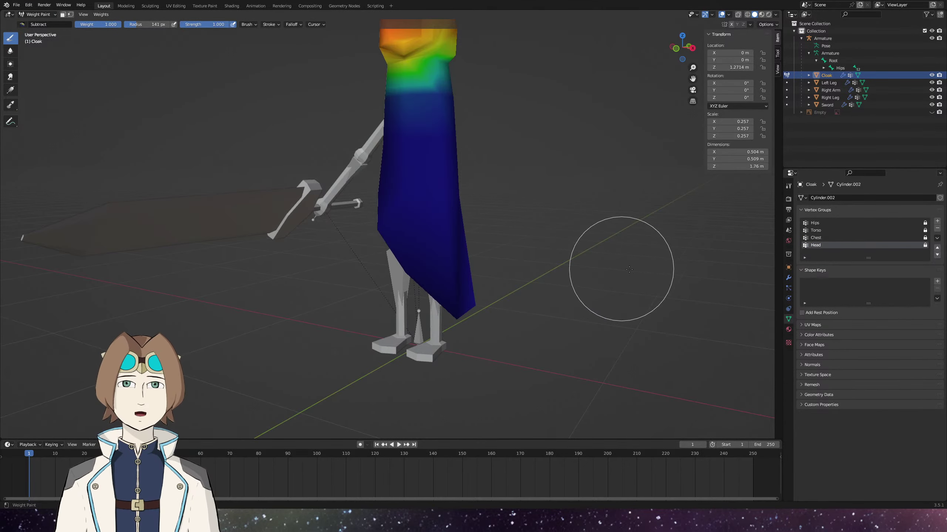
{"action": "left_click", "coordinate": [876, 238]}
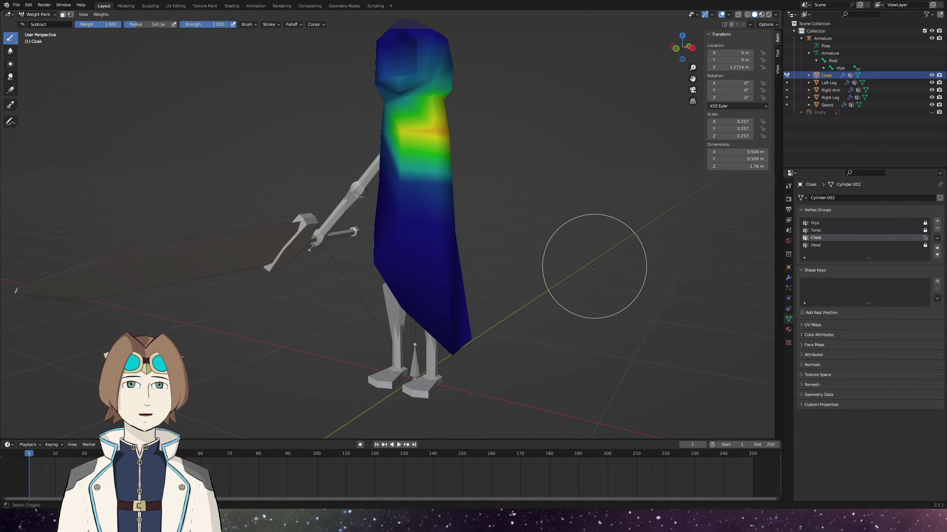
Set the brush to Add and paint full Chest weight around the cloak's chest from several sides.
{"action": "left_click_drag", "start_coordinate": [594, 267], "coordinate": [512, 234]}
{"action": "left_click_drag", "start_coordinate": [411, 151], "coordinate": [418, 145]}
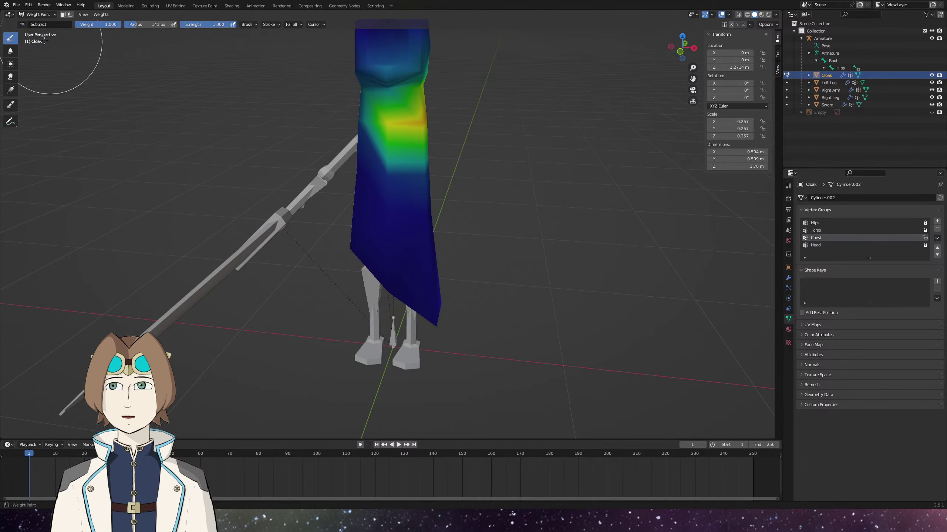
{"action": "left_click", "coordinate": [20, 24]}
{"action": "left_click", "coordinate": [45, 64]}
{"action": "left_click_drag", "start_coordinate": [364, 112], "coordinate": [423, 116]}
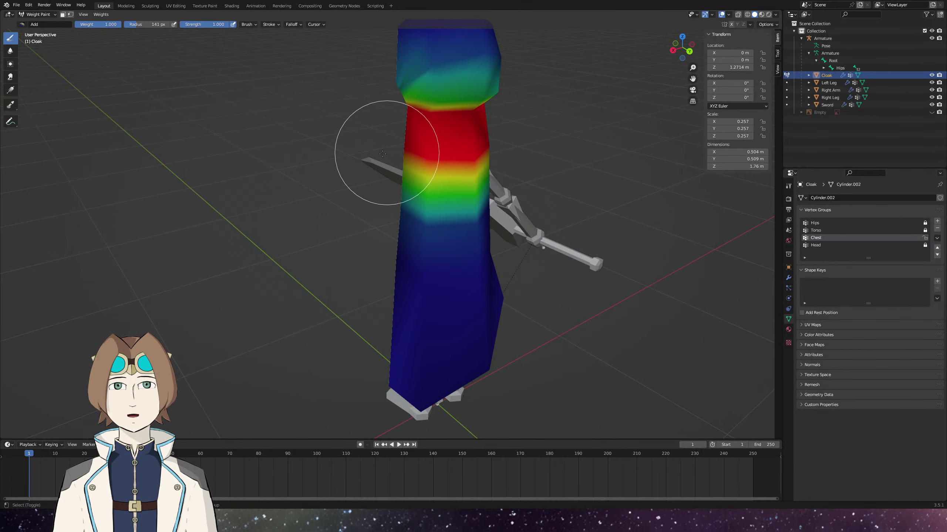
{"action": "left_click_drag", "start_coordinate": [391, 159], "coordinate": [443, 121]}
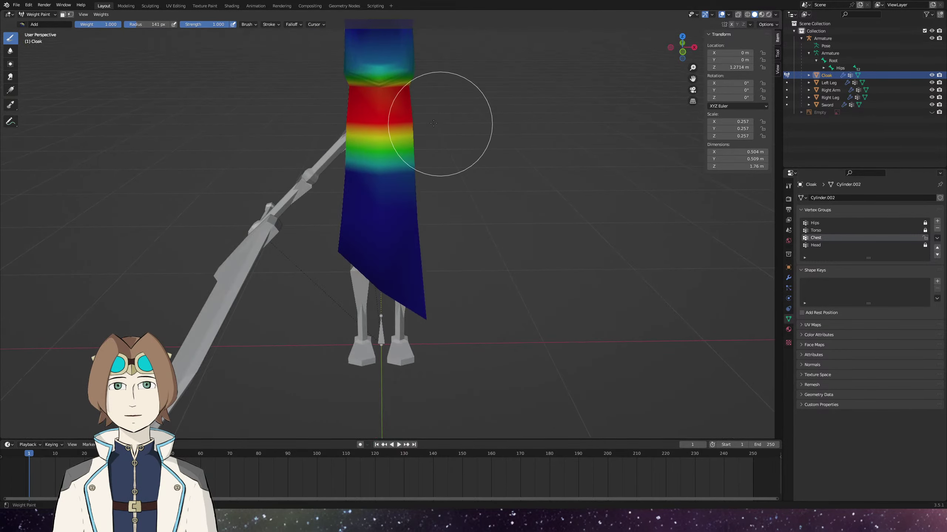
Make Torso the only unlocked cloak group, paint its weight around the waist from several sides, and lock it again.
{"action": "left_click", "coordinate": [904, 231]}
{"action": "left_click", "coordinate": [925, 230]}
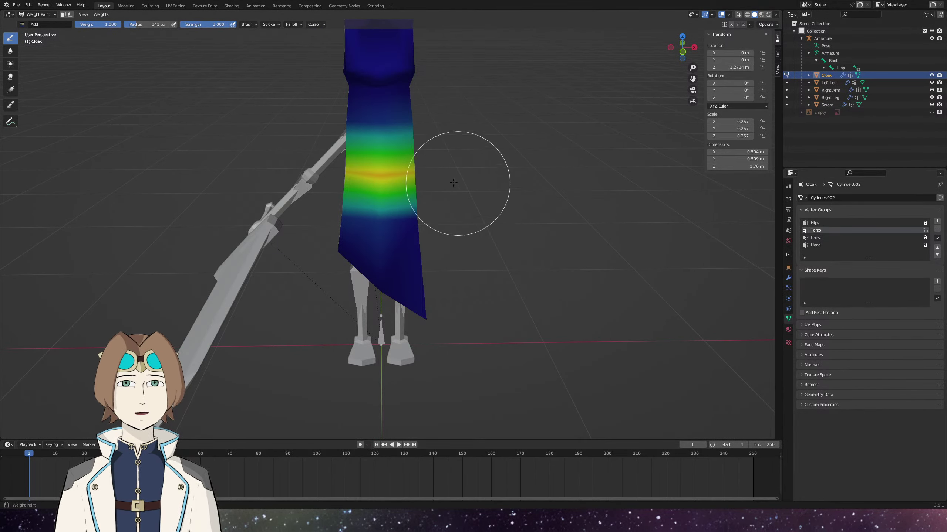
{"action": "left_click_drag", "start_coordinate": [469, 170], "coordinate": [382, 169]}
{"action": "mouse_move", "coordinate": [327, 178]}
{"action": "left_mouse_down"}
{"action": "mouse_move", "coordinate": [403, 184]}
{"action": "mouse_move", "coordinate": [261, 205]}
{"action": "left_mouse_up"}
{"action": "left_click_drag", "start_coordinate": [258, 206], "coordinate": [404, 208]}
{"action": "mouse_move", "coordinate": [460, 210]}
{"action": "left_mouse_down"}
{"action": "mouse_move", "coordinate": [380, 205]}
{"action": "mouse_move", "coordinate": [559, 213]}
{"action": "left_mouse_up"}
{"action": "left_click", "coordinate": [925, 230]}
Select the Left Leg, hide the Cloak, and switch the leg to Weight Paint mode.
{"action": "left_click", "coordinate": [828, 82]}
{"action": "left_click", "coordinate": [932, 75]}
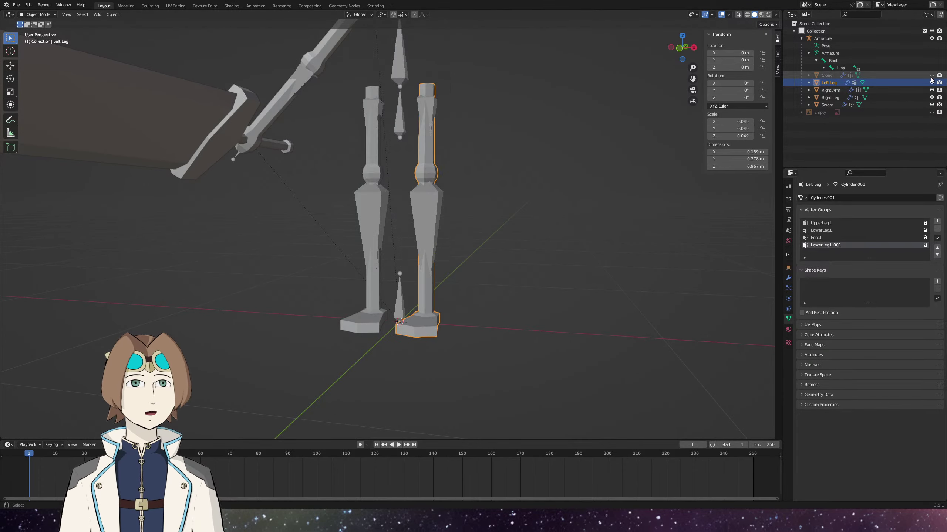
{"action": "left_click_drag", "start_coordinate": [537, 180], "coordinate": [521, 213]}
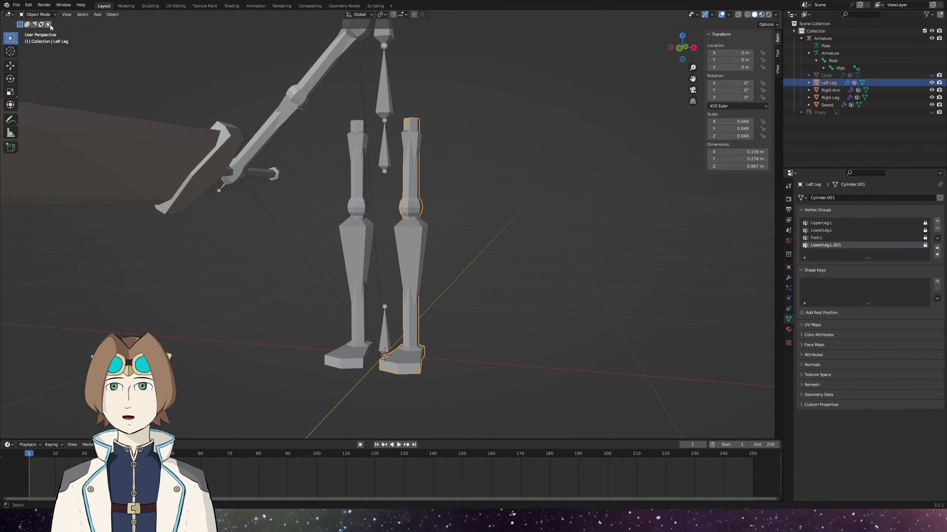
{"action": "left_click", "coordinate": [38, 14]}
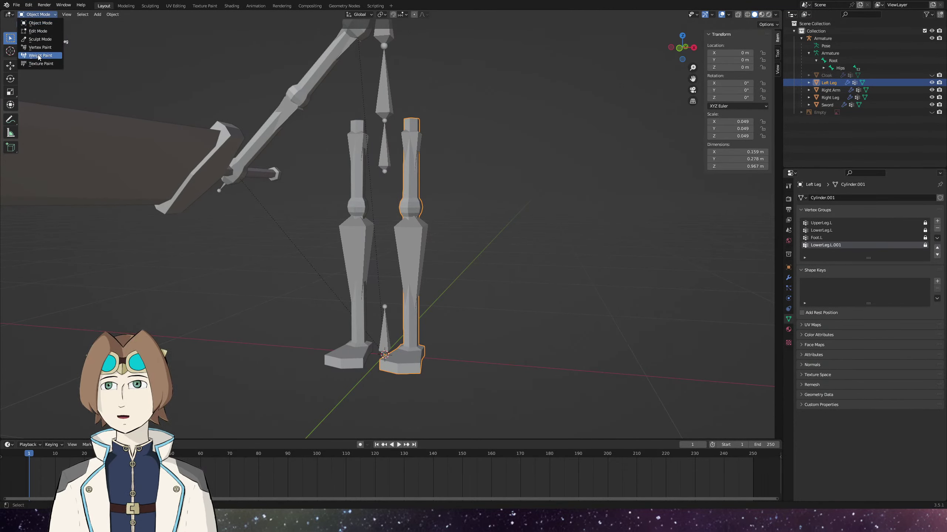
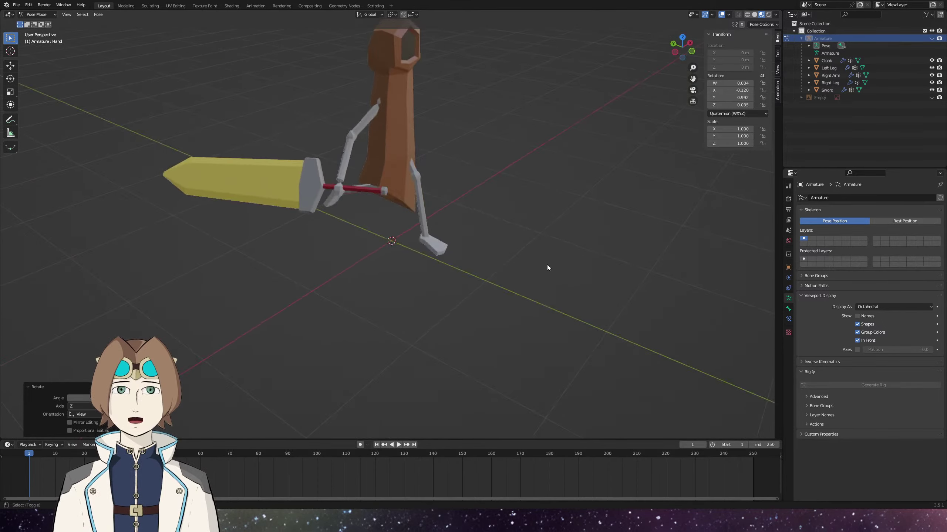
Save the file and unhide the armature for further posing.
{"action": "left_click_drag", "start_coordinate": [338, 204], "coordinate": [466, 254]}
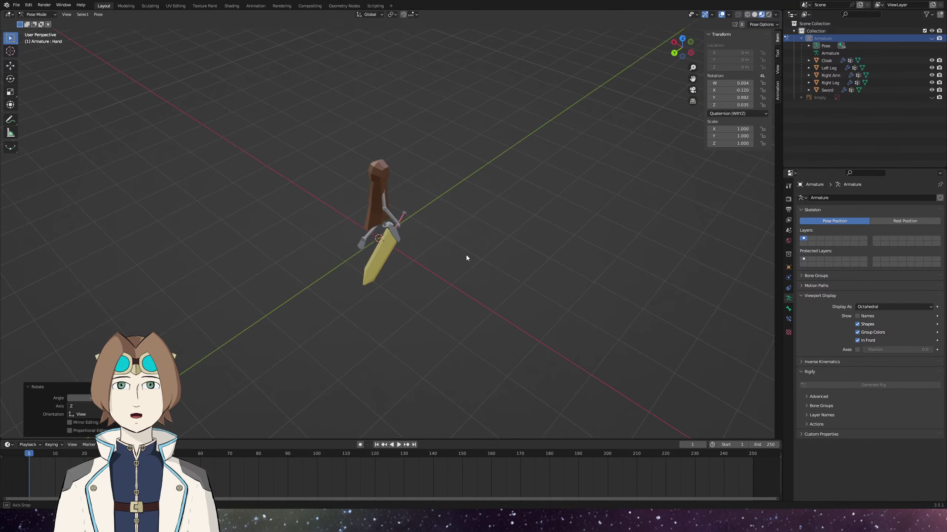
{"action": "key", "text": "ctrl+s"}
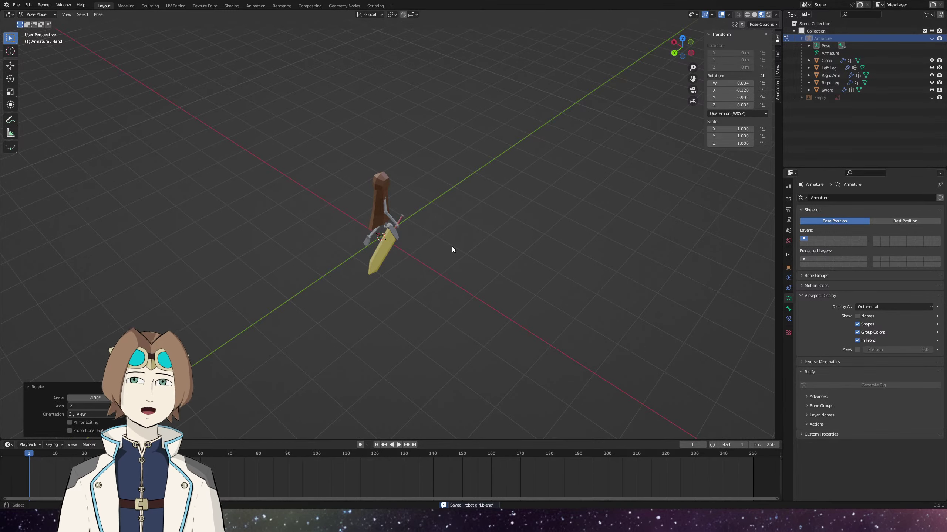
{"action": "scroll", "coordinate": [452, 247], "scroll_direction": "up", "scroll_amount": 5}
{"action": "left_click_drag", "start_coordinate": [469, 207], "coordinate": [417, 182]}
{"action": "left_click", "coordinate": [931, 38]}
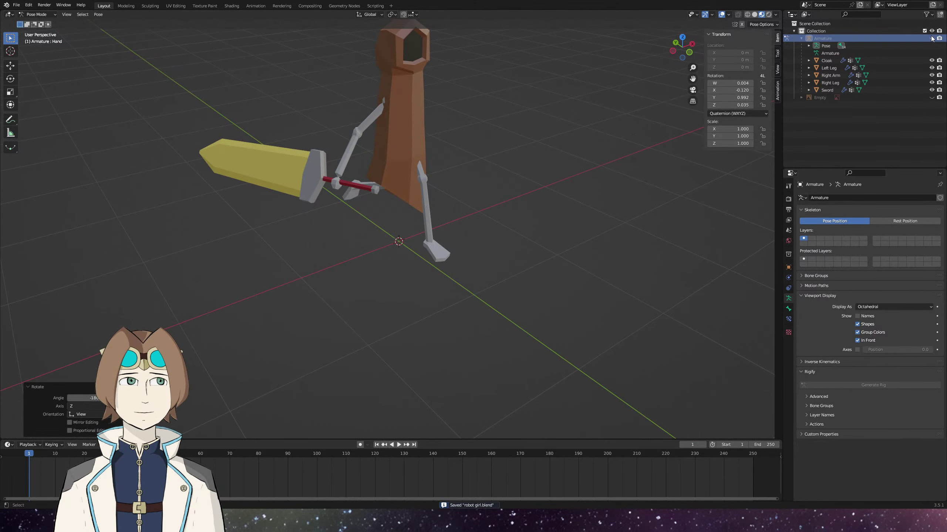
Rotate the UpperArm bone in the front and top views to adjust the right arm beside the cloak.
{"action": "left_click_drag", "start_coordinate": [559, 220], "coordinate": [546, 215]}
{"action": "left_click", "coordinate": [369, 118]}
{"action": "key", "text": "KP_1"}
{"action": "key", "text": "r"}
{"action": "left_click", "coordinate": [425, 163]}
{"action": "key", "text": "KP_3"}
{"action": "key", "text": "ctrl+KP_3"}
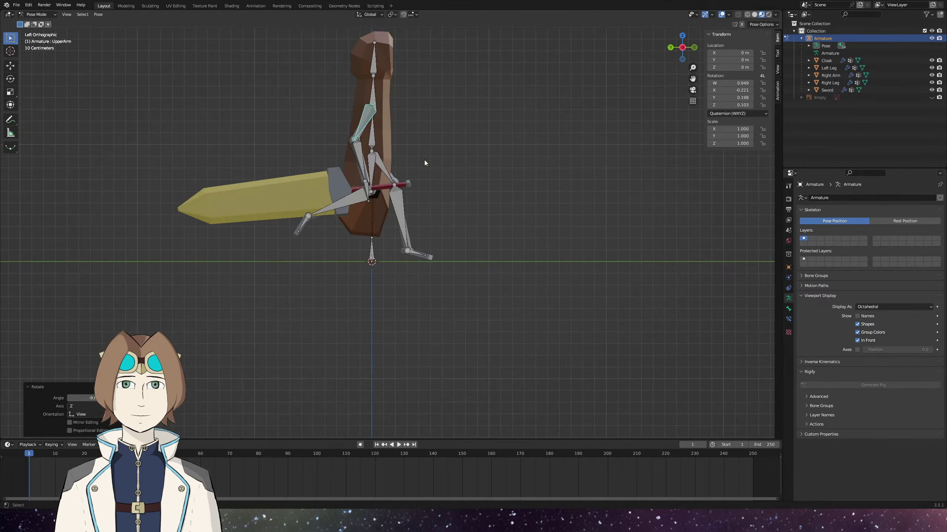
{"action": "key", "text": "KP_7"}
{"action": "key", "text": "r"}
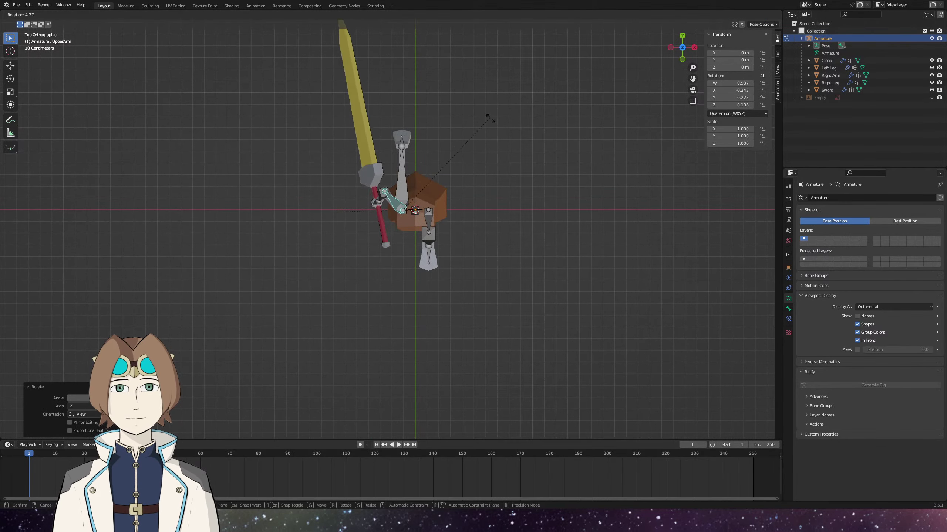
{"action": "left_click", "coordinate": [521, 165]}
Rotate the Hand bone in the left side view so the sword blade tilts downward.
{"action": "key", "text": "ctrl+KP_3"}
{"action": "left_click", "coordinate": [362, 193]}
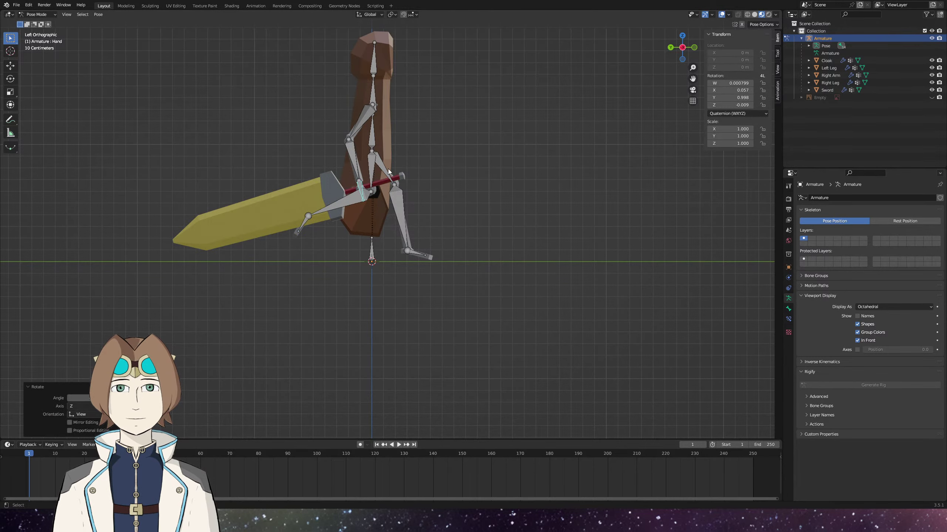
{"action": "key", "text": "KP_7"}
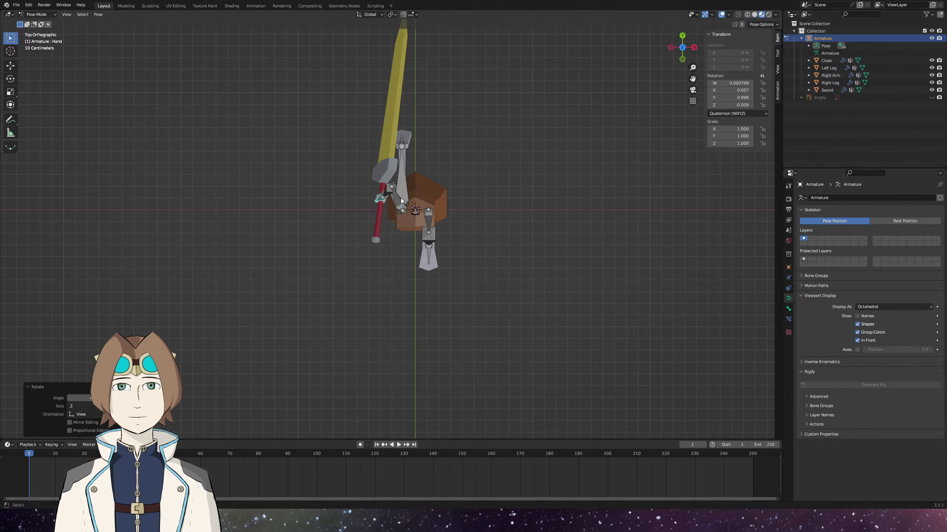
{"action": "left_click", "coordinate": [387, 189]}
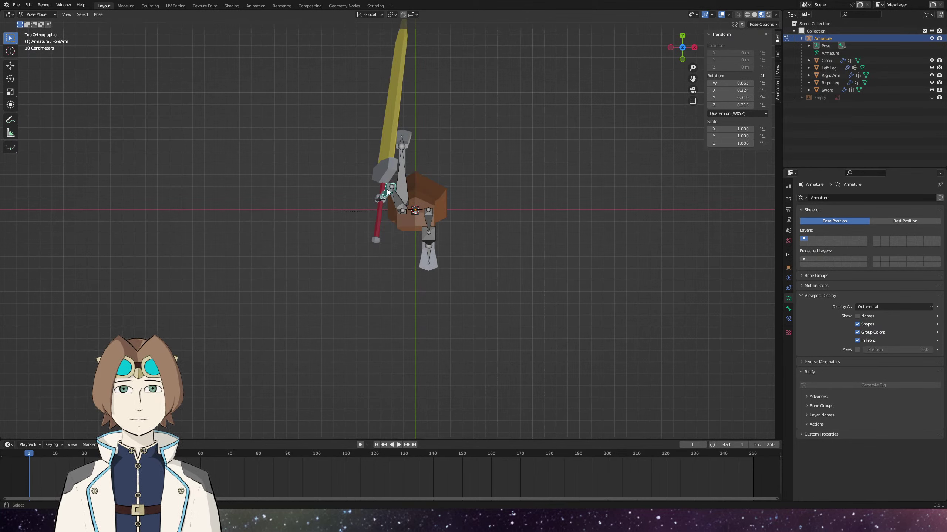
{"action": "key", "text": "r"}
{"action": "right_click", "coordinate": [395, 196]}
Rotate the UpperArm bone outward in the top view and re-angle the Hand bone holding the sword.
{"action": "left_click", "coordinate": [395, 196]}
{"action": "key", "text": "r"}
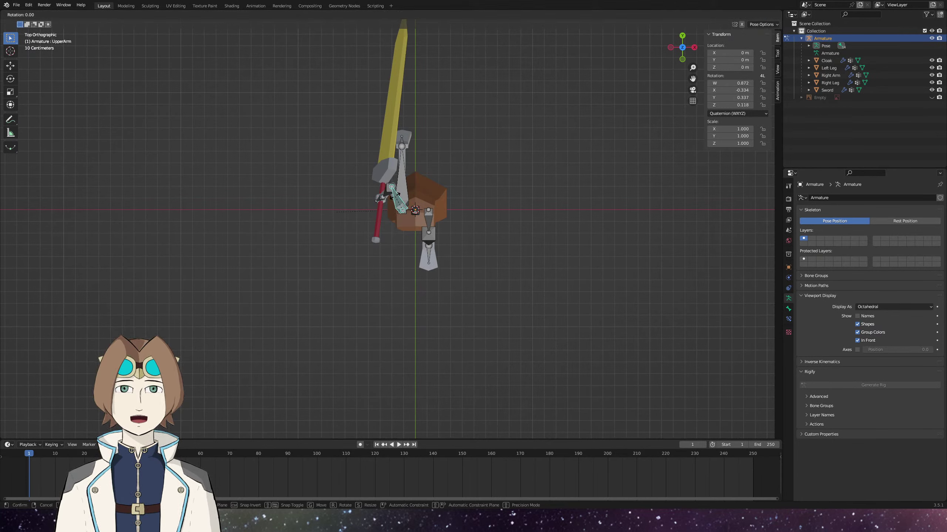
{"action": "left_click", "coordinate": [390, 199]}
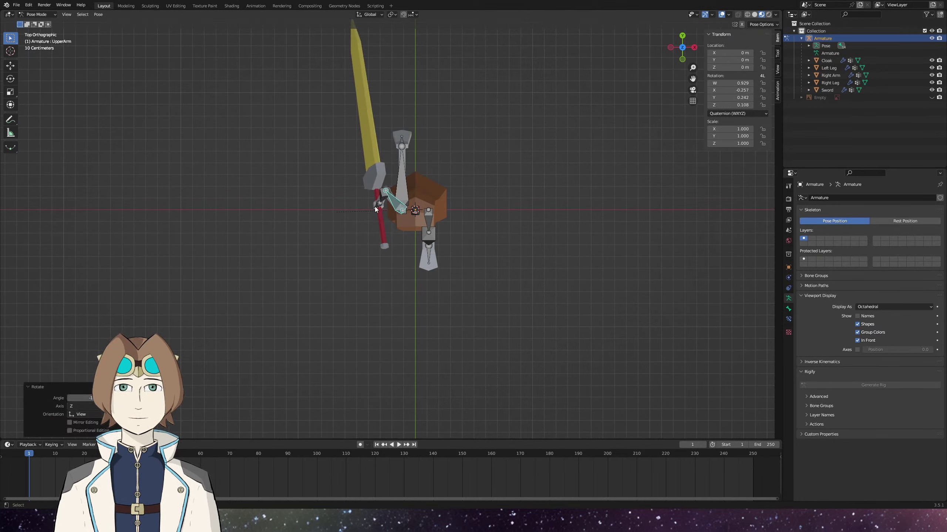
{"action": "left_click", "coordinate": [379, 205]}
{"action": "key", "text": "r"}
{"action": "left_click", "coordinate": [374, 253]}
Rotate the UpperLeg.L bone forward in the right side view.
{"action": "left_click_drag", "start_coordinate": [375, 253], "coordinate": [405, 242]}
{"action": "key", "text": "KP_3"}
{"action": "scroll", "coordinate": [406, 242], "scroll_direction": "up", "scroll_amount": 5}
{"action": "left_click", "coordinate": [373, 158]}
{"action": "key", "text": "r"}
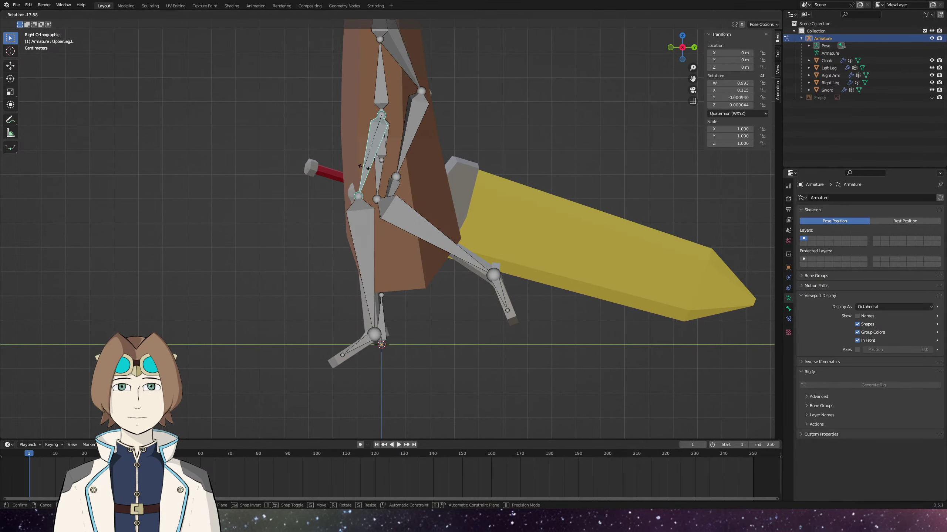
{"action": "left_click", "coordinate": [363, 168]}
Swing the LowerLeg.L bone forward and rotate the left foot bone so the foot lies flat on the ground.
{"action": "left_click", "coordinate": [367, 261]}
{"action": "key", "text": "r"}
{"action": "left_click", "coordinate": [329, 338]}
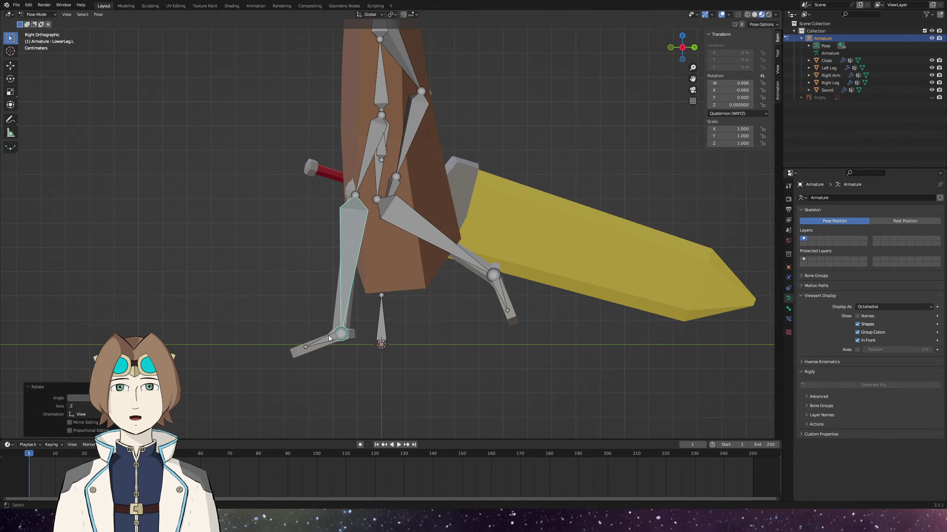
{"action": "left_click", "coordinate": [329, 339]}
{"action": "key", "text": "r"}
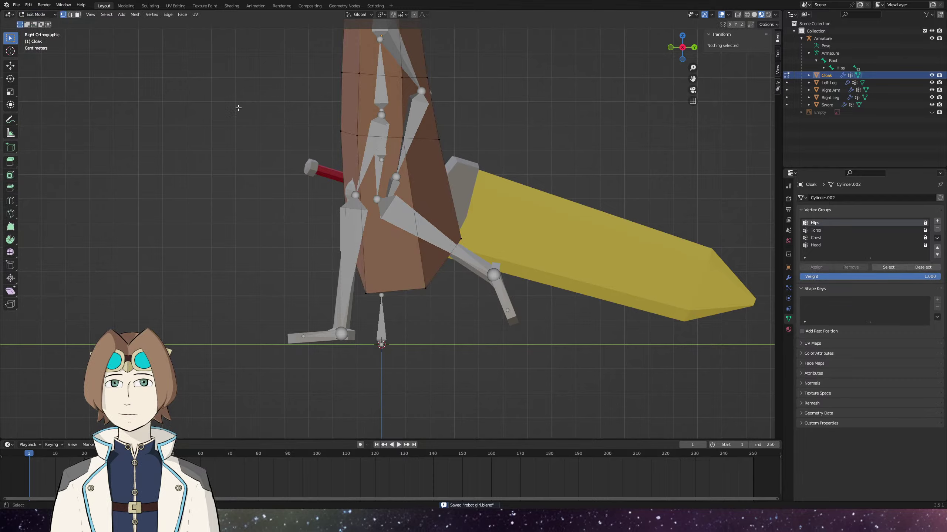
Move the Cloak's front vertices around the thighs forward in the wireframe side view so the mesh clears the front leg.
{"action": "scroll", "coordinate": [388, 223], "scroll_direction": "up", "scroll_amount": 2}
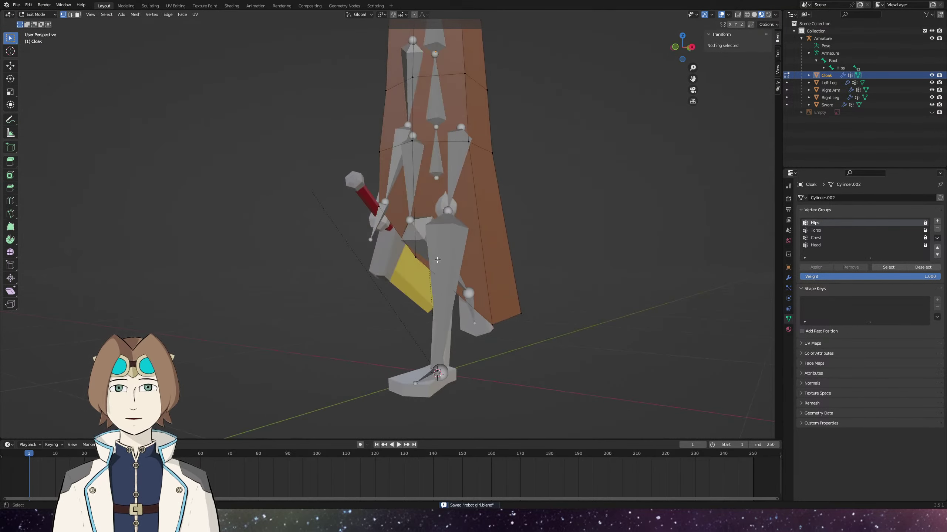
{"action": "left_click", "coordinate": [416, 257]}
{"action": "left_click", "coordinate": [492, 325], "text": "shift"}
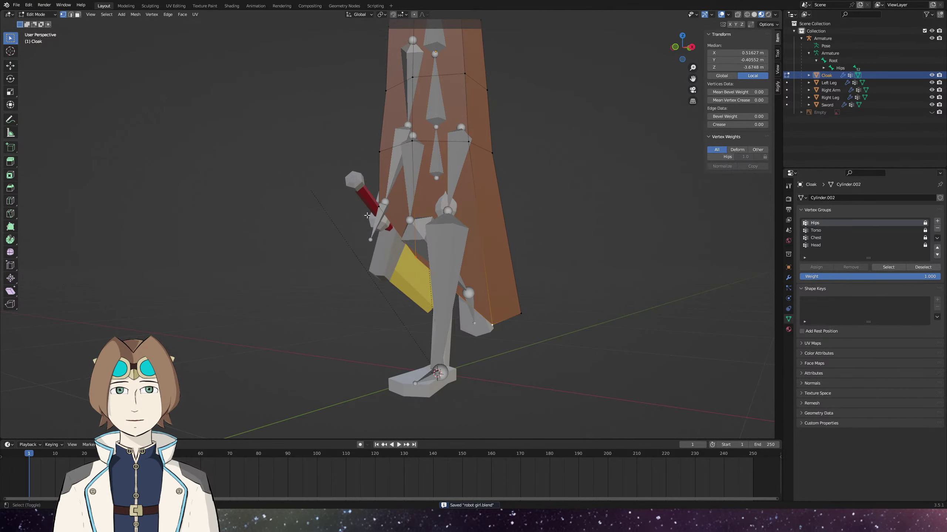
{"action": "left_click", "coordinate": [378, 208], "text": "shift"}
{"action": "left_click_drag", "start_coordinate": [421, 243], "coordinate": [397, 245]}
{"action": "key", "text": "KP_3"}
{"action": "key", "text": "shift+z"}
{"action": "left_click_drag", "start_coordinate": [351, 134], "coordinate": [383, 170]}
{"action": "key", "text": "g"}
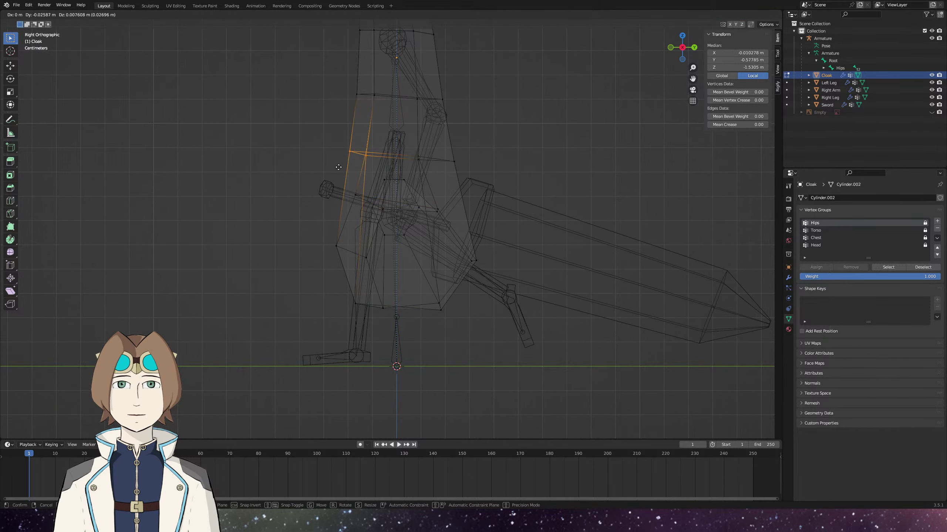
{"action": "left_click", "coordinate": [338, 167]}
Return the Cloak to Object Mode with Material Preview shading and save the file.
{"action": "scroll", "coordinate": [364, 233], "scroll_direction": "down", "scroll_amount": 2}
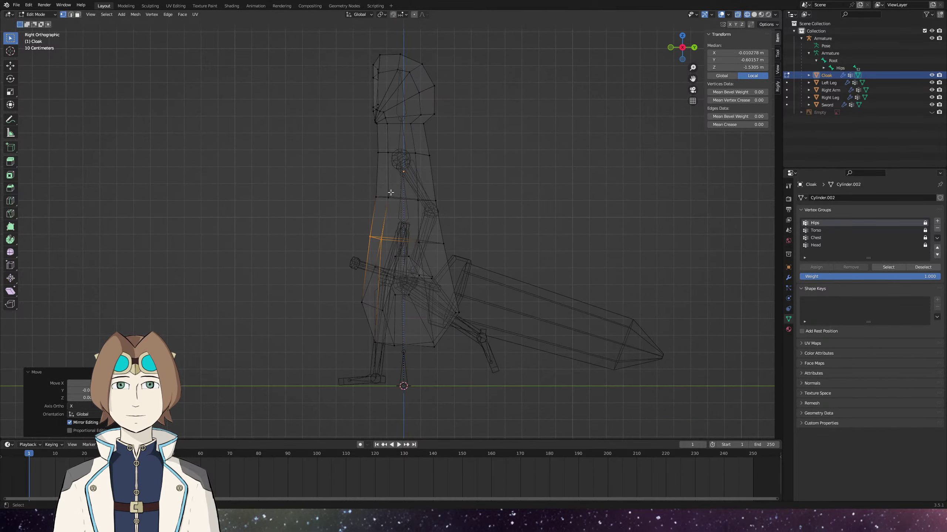
{"action": "left_click_drag", "start_coordinate": [390, 192], "coordinate": [458, 236]}
{"action": "key", "text": "z"}
{"action": "key", "text": "6"}
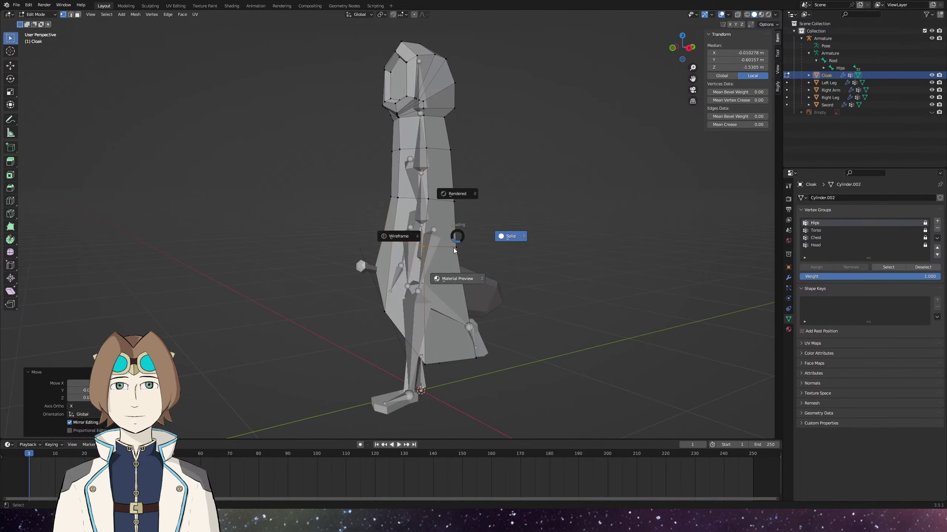
{"action": "left_click", "coordinate": [454, 250]}
{"action": "key", "text": "Tab"}
{"action": "left_click", "coordinate": [558, 266]}
{"action": "key", "text": "ctrl+s"}
{"action": "scroll", "coordinate": [429, 313], "scroll_direction": "up", "scroll_amount": 3}
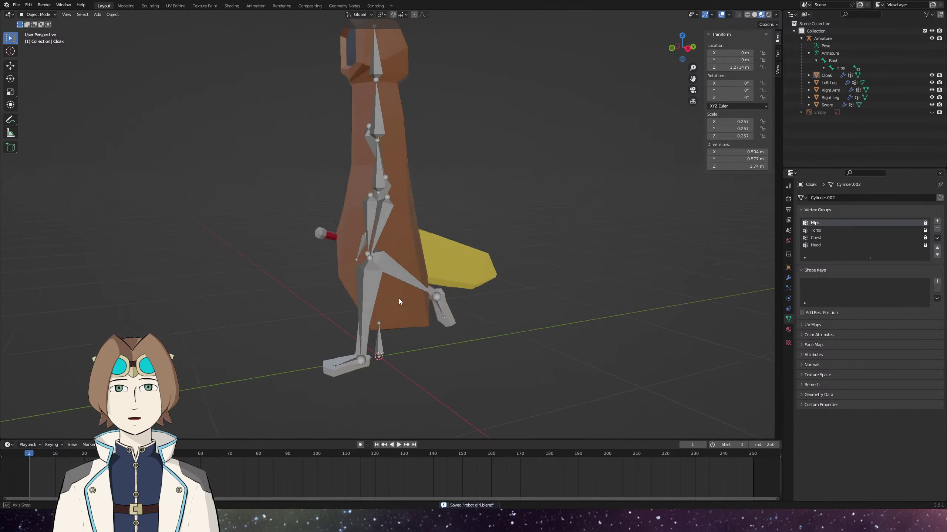
Rotate the Chest bone in the right side view to adjust the forward lean of the upper body.
{"action": "left_click_drag", "start_coordinate": [399, 302], "coordinate": [430, 278]}
{"action": "key", "text": "r"}
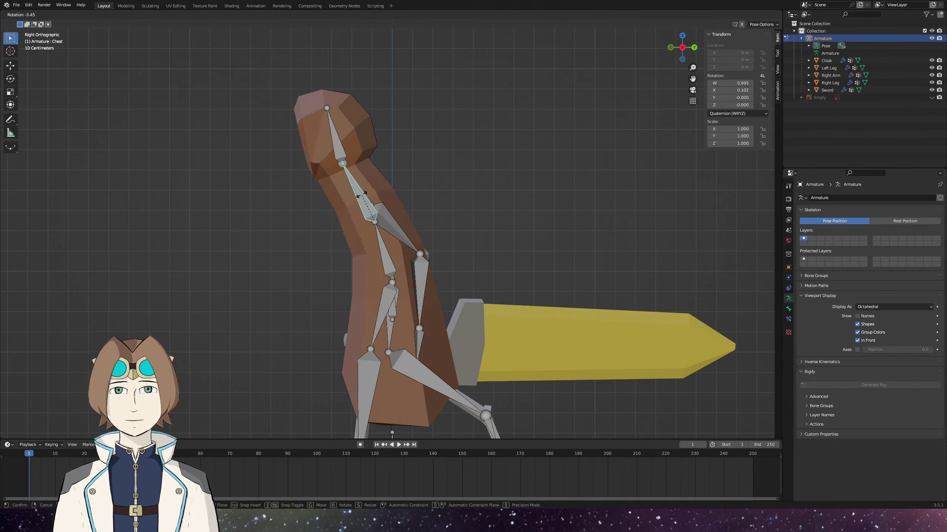
{"action": "left_click", "coordinate": [341, 139]}
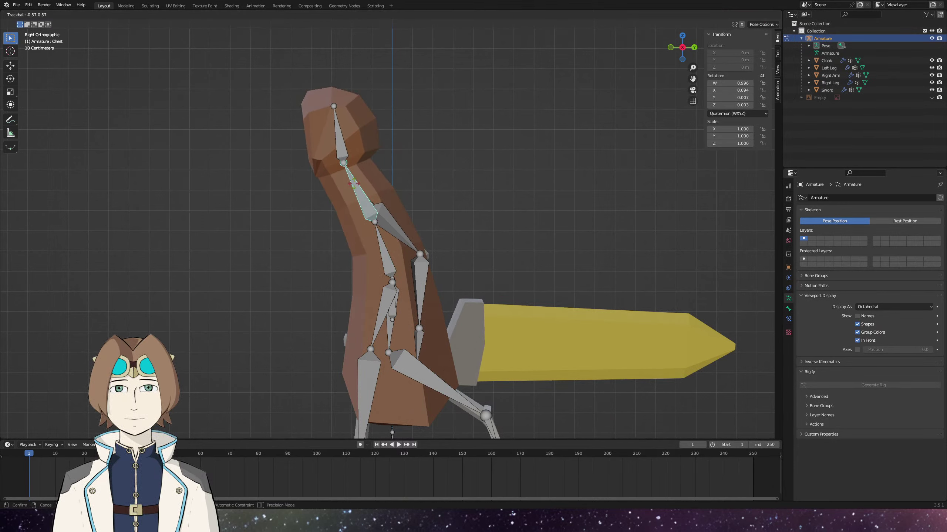
{"action": "left_click", "coordinate": [355, 184]}
{"action": "key", "text": "r"}
{"action": "left_click", "coordinate": [486, 282]}
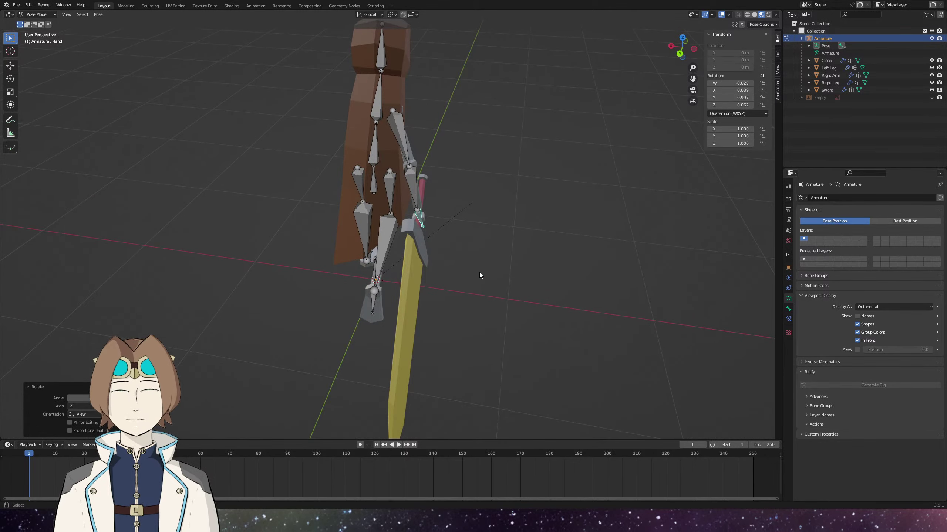
{"action": "key", "text": "KP_3"}
{"action": "key", "text": "KP_1"}
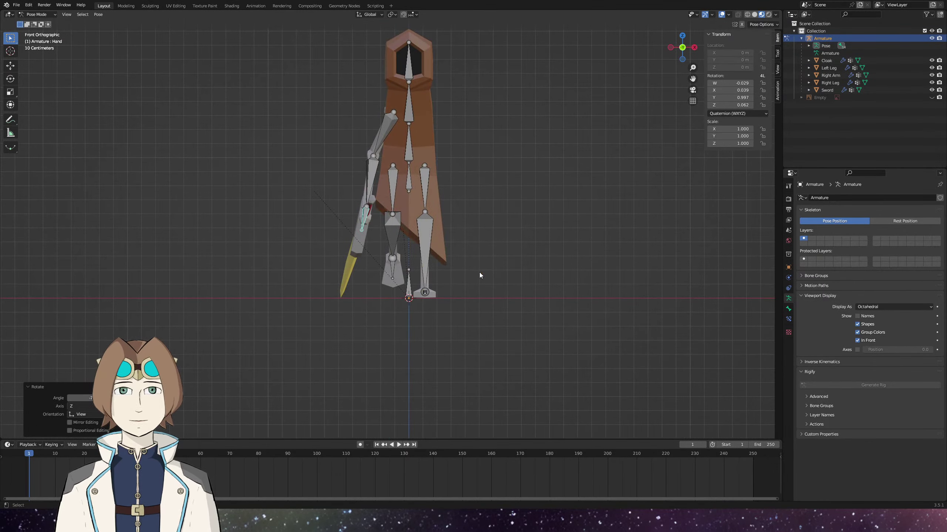
Rotate the UpperArm and ForeArm bones slightly outward in the front view so the sword arm swings away from the cloak.
{"action": "left_click", "coordinate": [380, 140]}
{"action": "key", "text": "r"}
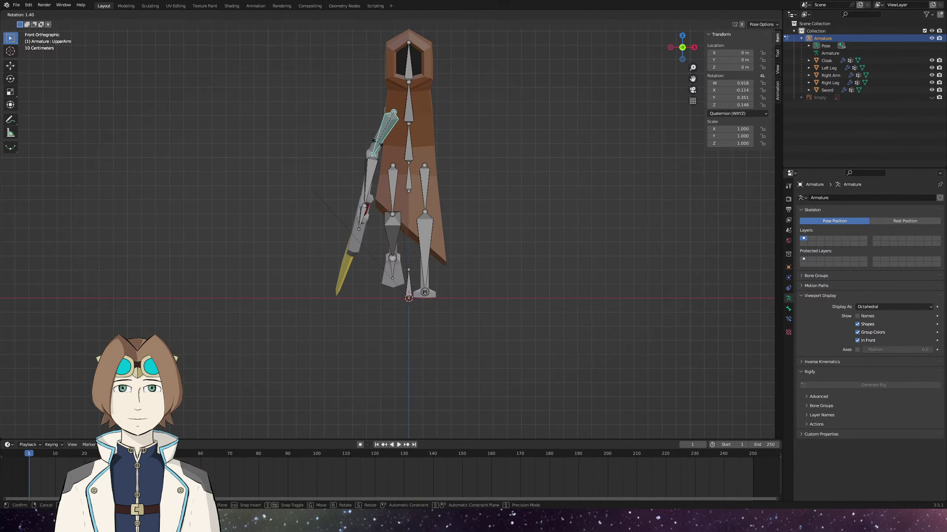
{"action": "left_click", "coordinate": [373, 164]}
{"action": "left_click", "coordinate": [370, 170]}
{"action": "key", "text": "r"}
{"action": "left_click", "coordinate": [369, 170]}
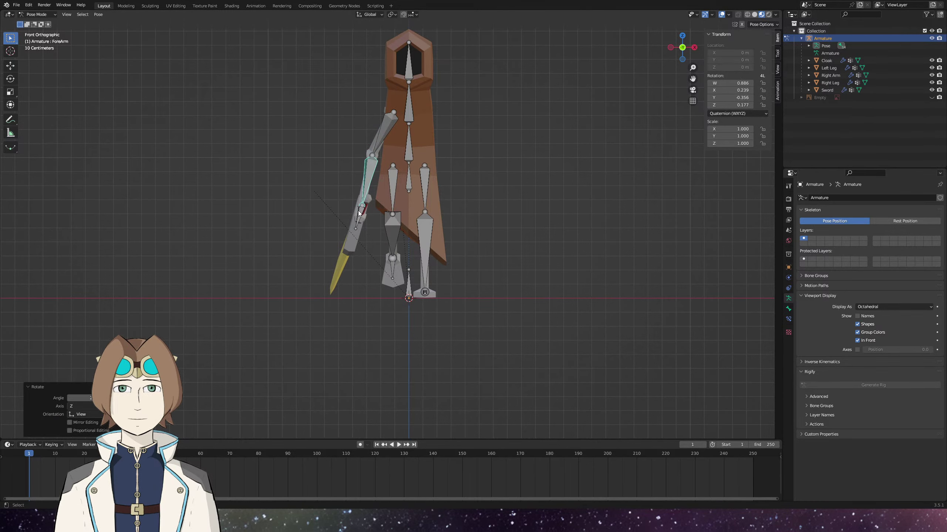
Rotate the Hand bone in the front view to adjust the sword's angle and save the file.
{"action": "left_click", "coordinate": [360, 216]}
{"action": "key", "text": "r"}
{"action": "left_click", "coordinate": [360, 212]}
{"action": "left_click_drag", "start_coordinate": [360, 212], "coordinate": [405, 299]}
{"action": "scroll", "coordinate": [470, 266], "scroll_direction": "down", "scroll_amount": 3}
{"action": "key", "text": "ctrl+s"}
{"action": "scroll", "coordinate": [502, 256], "scroll_direction": "up", "scroll_amount": 3}
{"action": "left_click_drag", "start_coordinate": [502, 256], "coordinate": [579, 242]}
Rotate the ForeArm bone about 7° back toward the body in the front view and fine-tune the Hand bone's rotation.
{"action": "key", "text": "KP_1"}
{"action": "left_click", "coordinate": [368, 175]}
{"action": "key", "text": "r"}
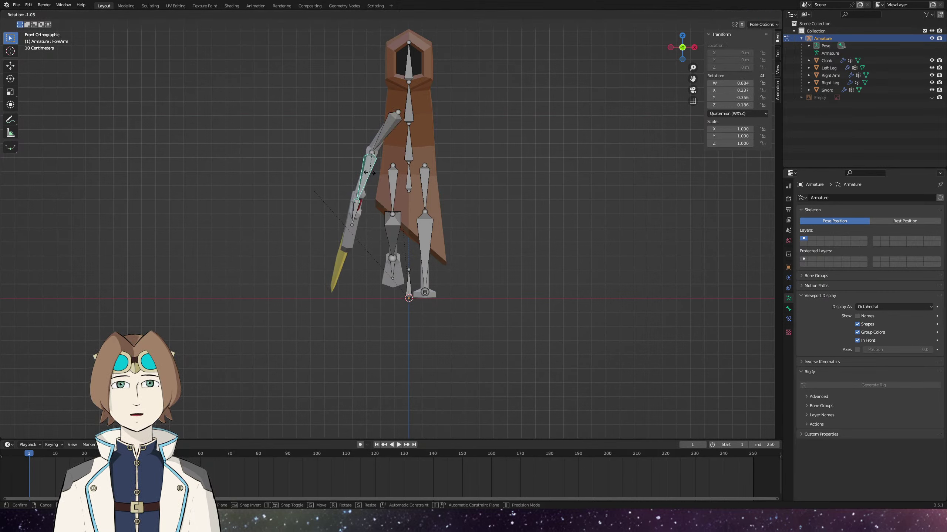
{"action": "left_click", "coordinate": [371, 173]}
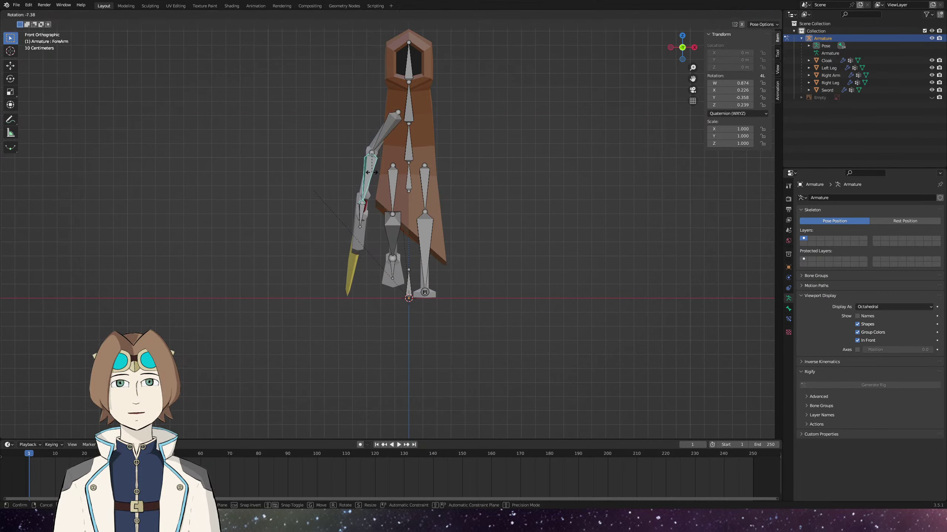
{"action": "left_click", "coordinate": [364, 212]}
{"action": "key", "text": "r"}
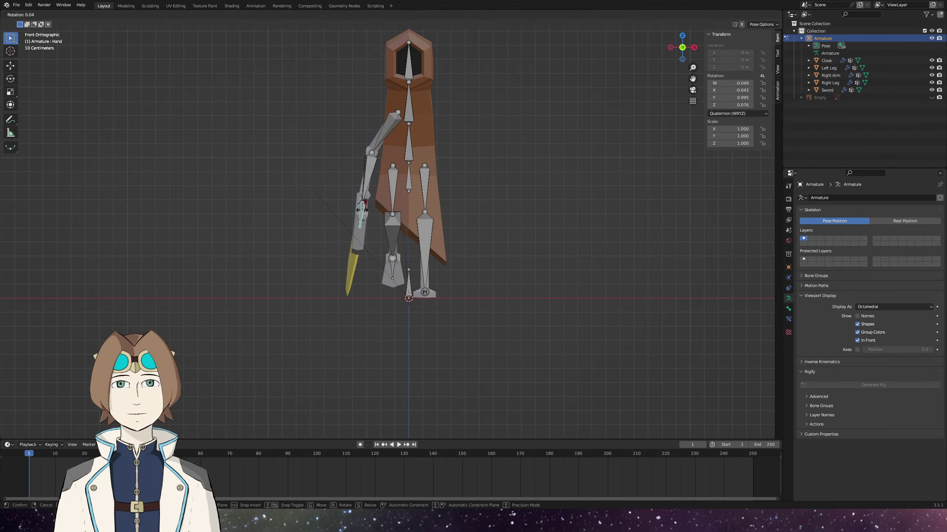
{"action": "left_click", "coordinate": [373, 205]}
{"action": "left_click", "coordinate": [367, 177]}
Rotate the UpperLeg.R bone about -15.6° in the right side view to lift the trailing leg further back.
{"action": "scroll", "coordinate": [342, 285], "scroll_direction": "down", "scroll_amount": 3}
{"action": "left_click_drag", "start_coordinate": [342, 285], "coordinate": [383, 233]}
{"action": "key", "text": "KP_3"}
{"action": "scroll", "coordinate": [390, 189], "scroll_direction": "up", "scroll_amount": 3}
{"action": "left_click", "coordinate": [383, 174]}
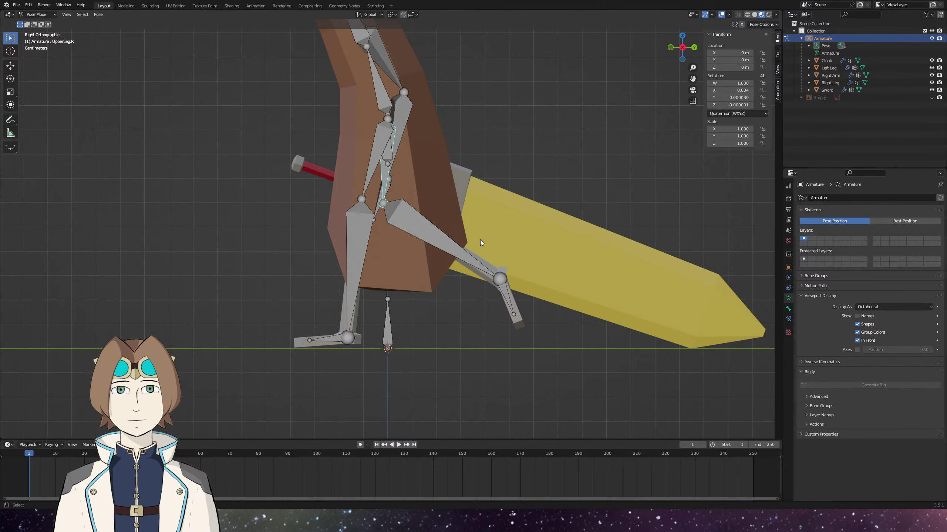
{"action": "key", "text": "r"}
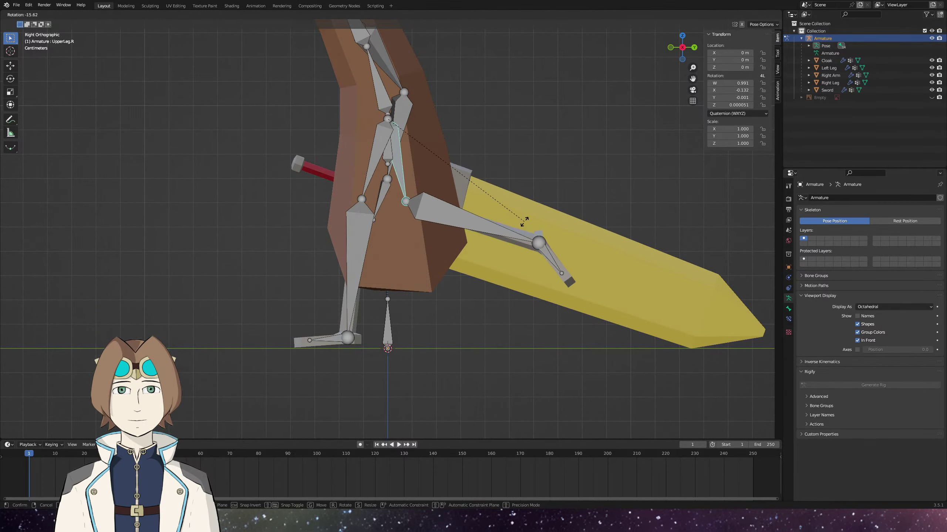
{"action": "left_click", "coordinate": [524, 222]}
Rotate the LowerLeg.R bone 24.6° in the right side view and save the file with the armature hidden.
{"action": "left_click", "coordinate": [479, 229]}
{"action": "key", "text": "r"}
{"action": "left_click", "coordinate": [461, 256]}
{"action": "left_click_drag", "start_coordinate": [461, 256], "coordinate": [488, 254]}
{"action": "key", "text": "ctrl+s"}
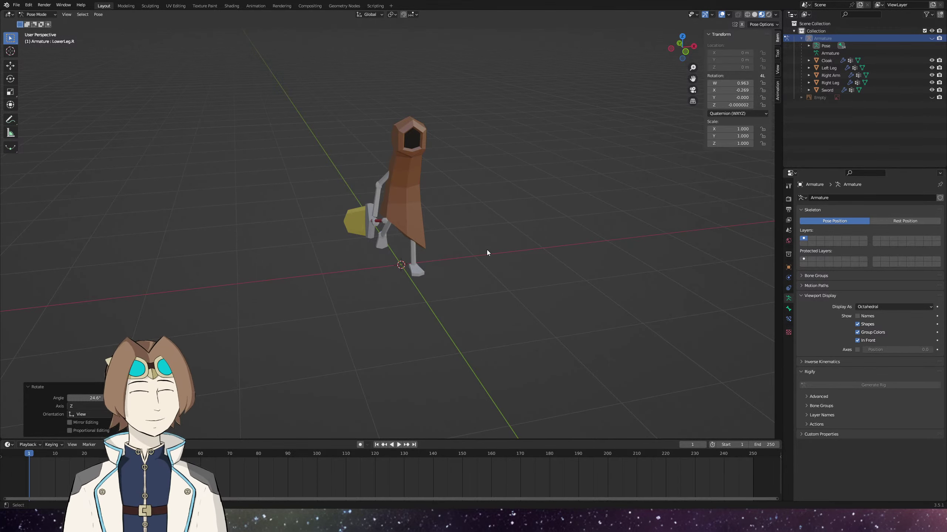
Switch the armature from Pose Mode to Object Mode and save the file.
{"action": "left_click_drag", "start_coordinate": [486, 251], "coordinate": [470, 234]}
{"action": "key", "text": "ctrl+s"}
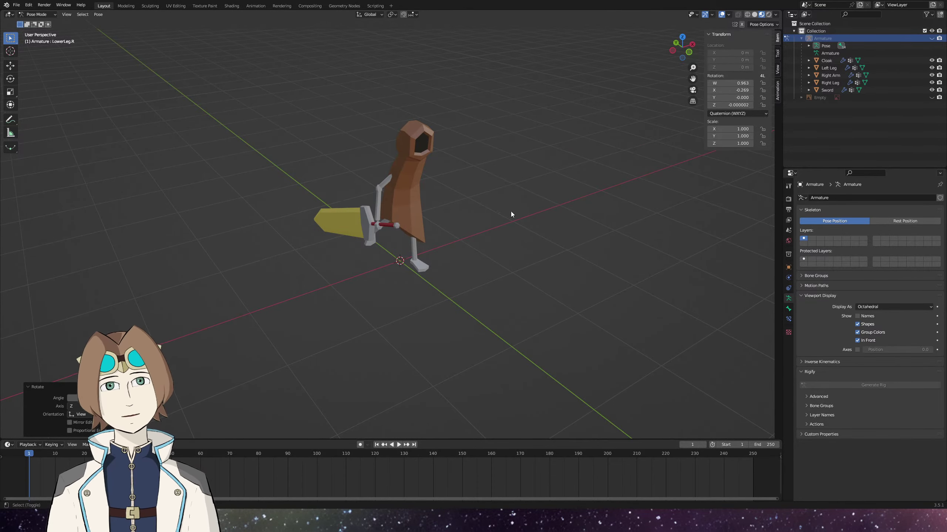
{"action": "left_click_drag", "start_coordinate": [510, 212], "coordinate": [510, 250]}
{"action": "key", "text": "ctrl+Tab"}
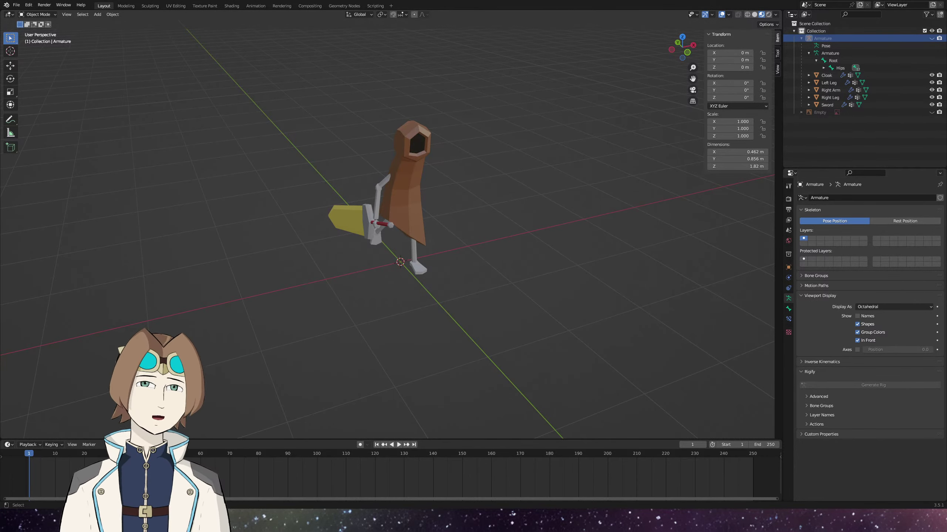
{"action": "left_click_drag", "start_coordinate": [615, 335], "coordinate": [430, 319]}
{"action": "key", "text": "ctrl+s"}
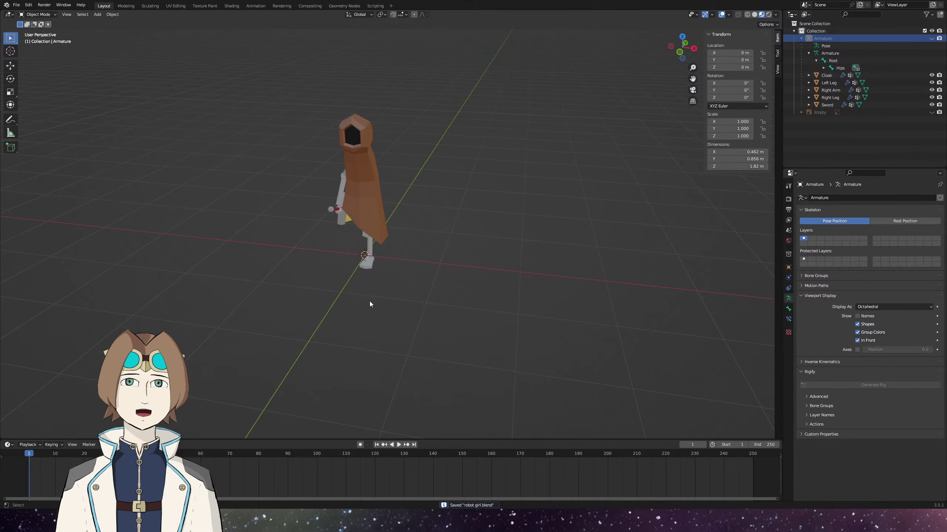
Select the Left Leg mesh, clear the selection and save the file.
{"action": "left_click_drag", "start_coordinate": [370, 302], "coordinate": [488, 322]}
{"action": "left_click", "coordinate": [369, 265]}
{"action": "left_click", "coordinate": [415, 320]}
{"action": "key", "text": "ctrl+s"}
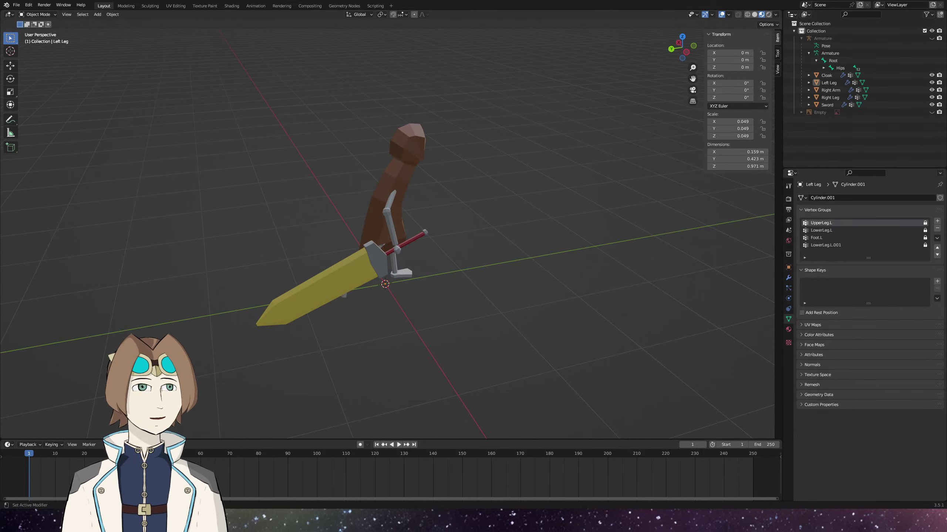
Compare the character's pose with the Transistor game screenshot in the browser, return to Blender and save the file.
{"action": "key", "text": "alt+Tab"}
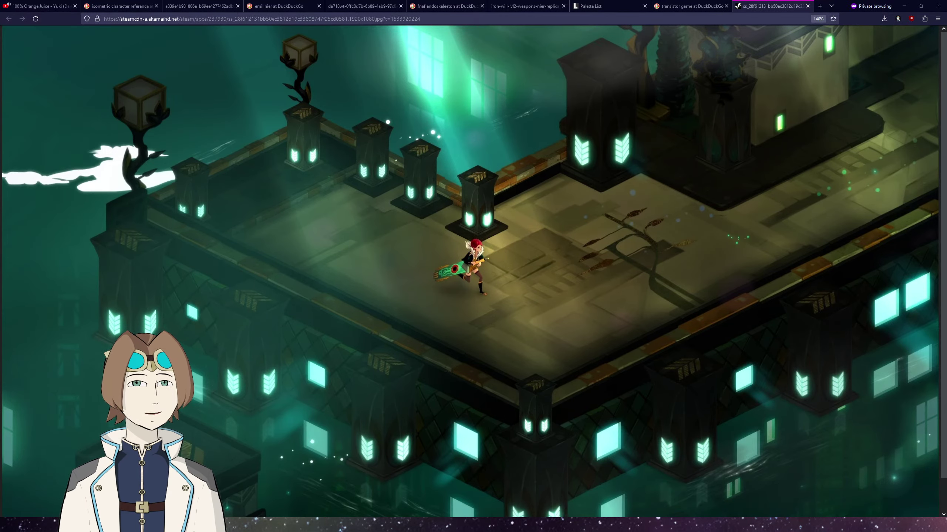
{"action": "key", "text": "alt+Tab"}
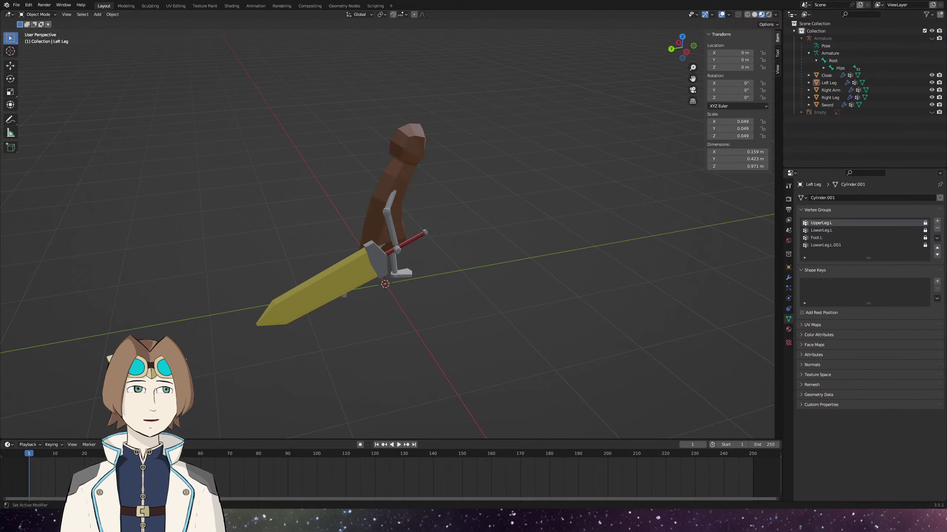
{"action": "left_click_drag", "start_coordinate": [429, 305], "coordinate": [533, 308]}
{"action": "key", "text": "ctrl+s"}
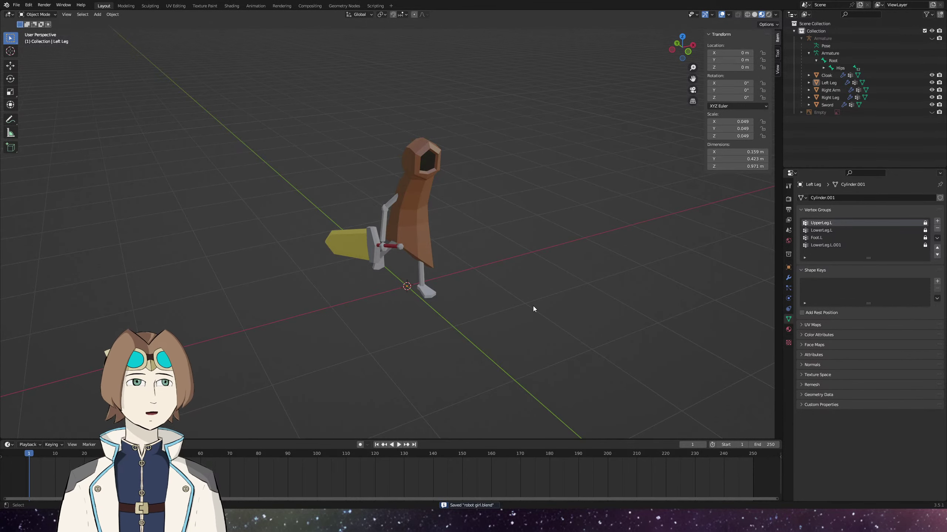